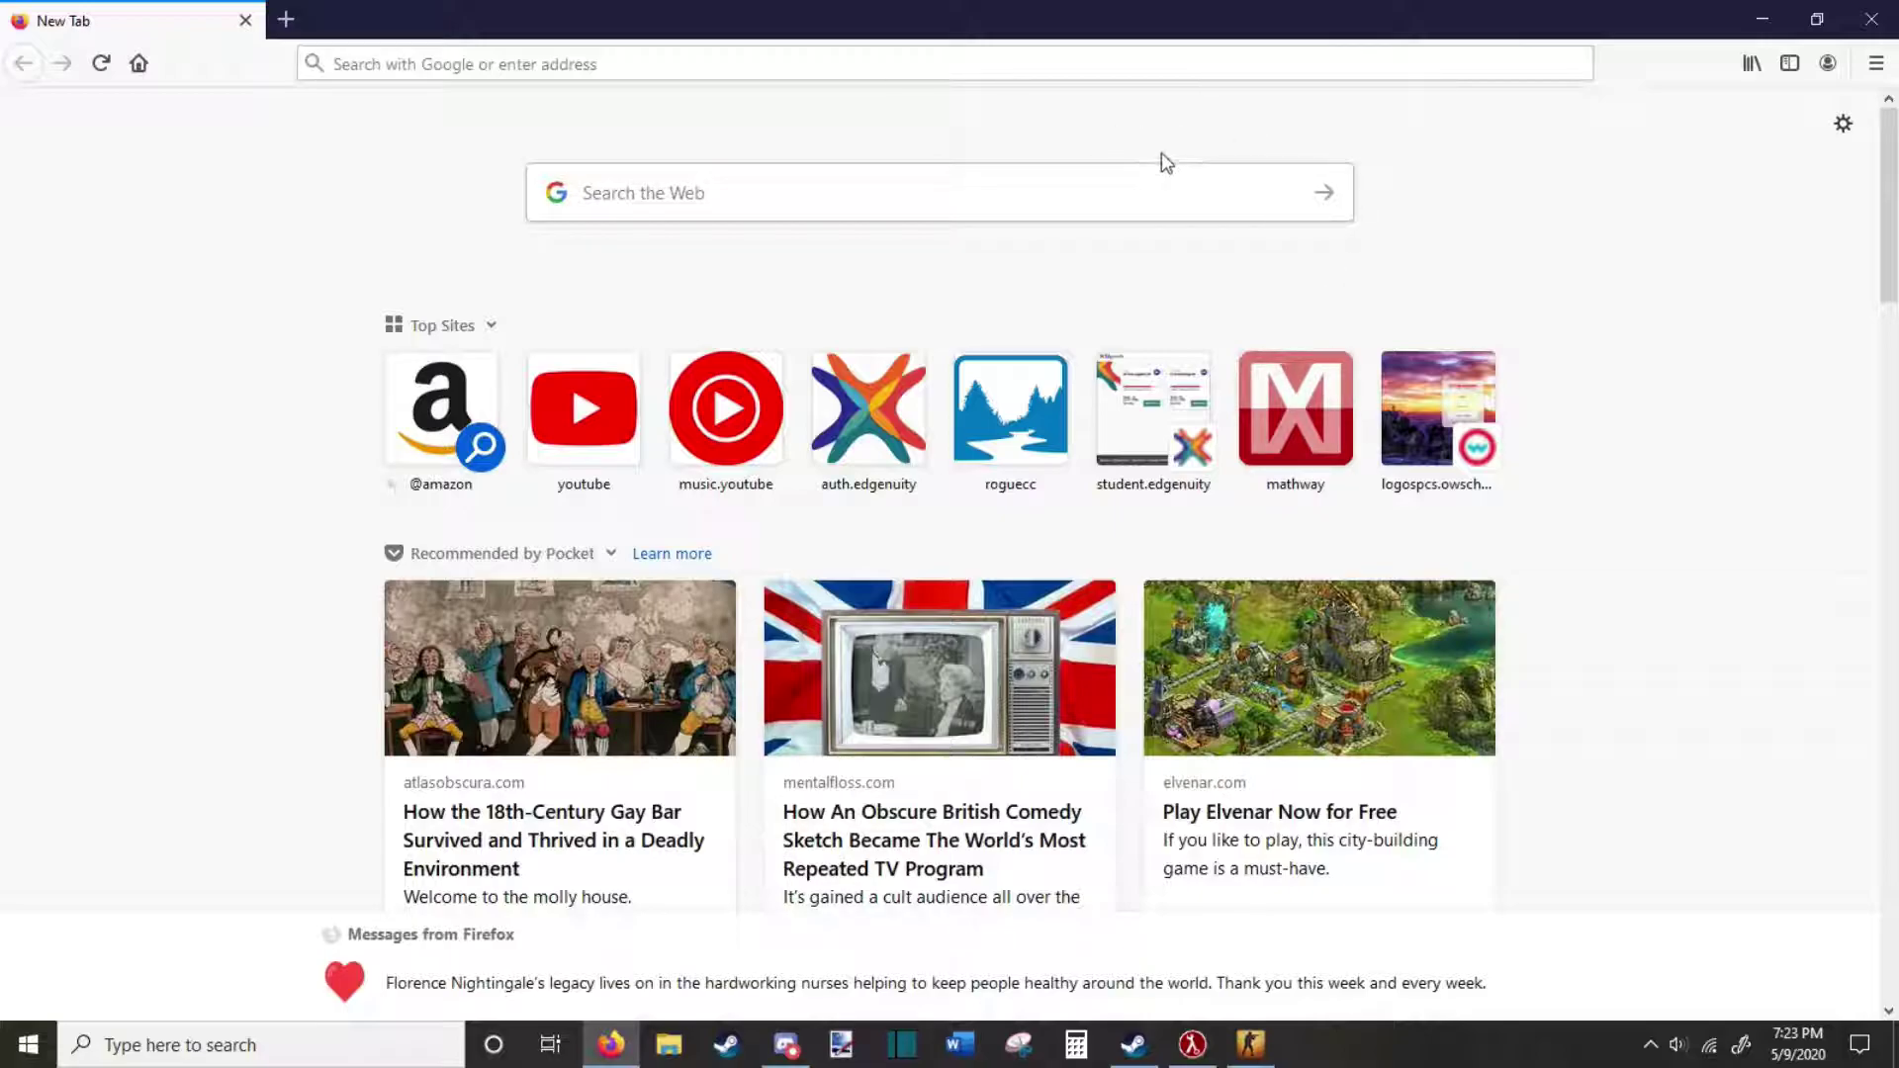
Search the web for "half life advanced effects" and open the advancedfx.org download page.
left_click(1029, 59)
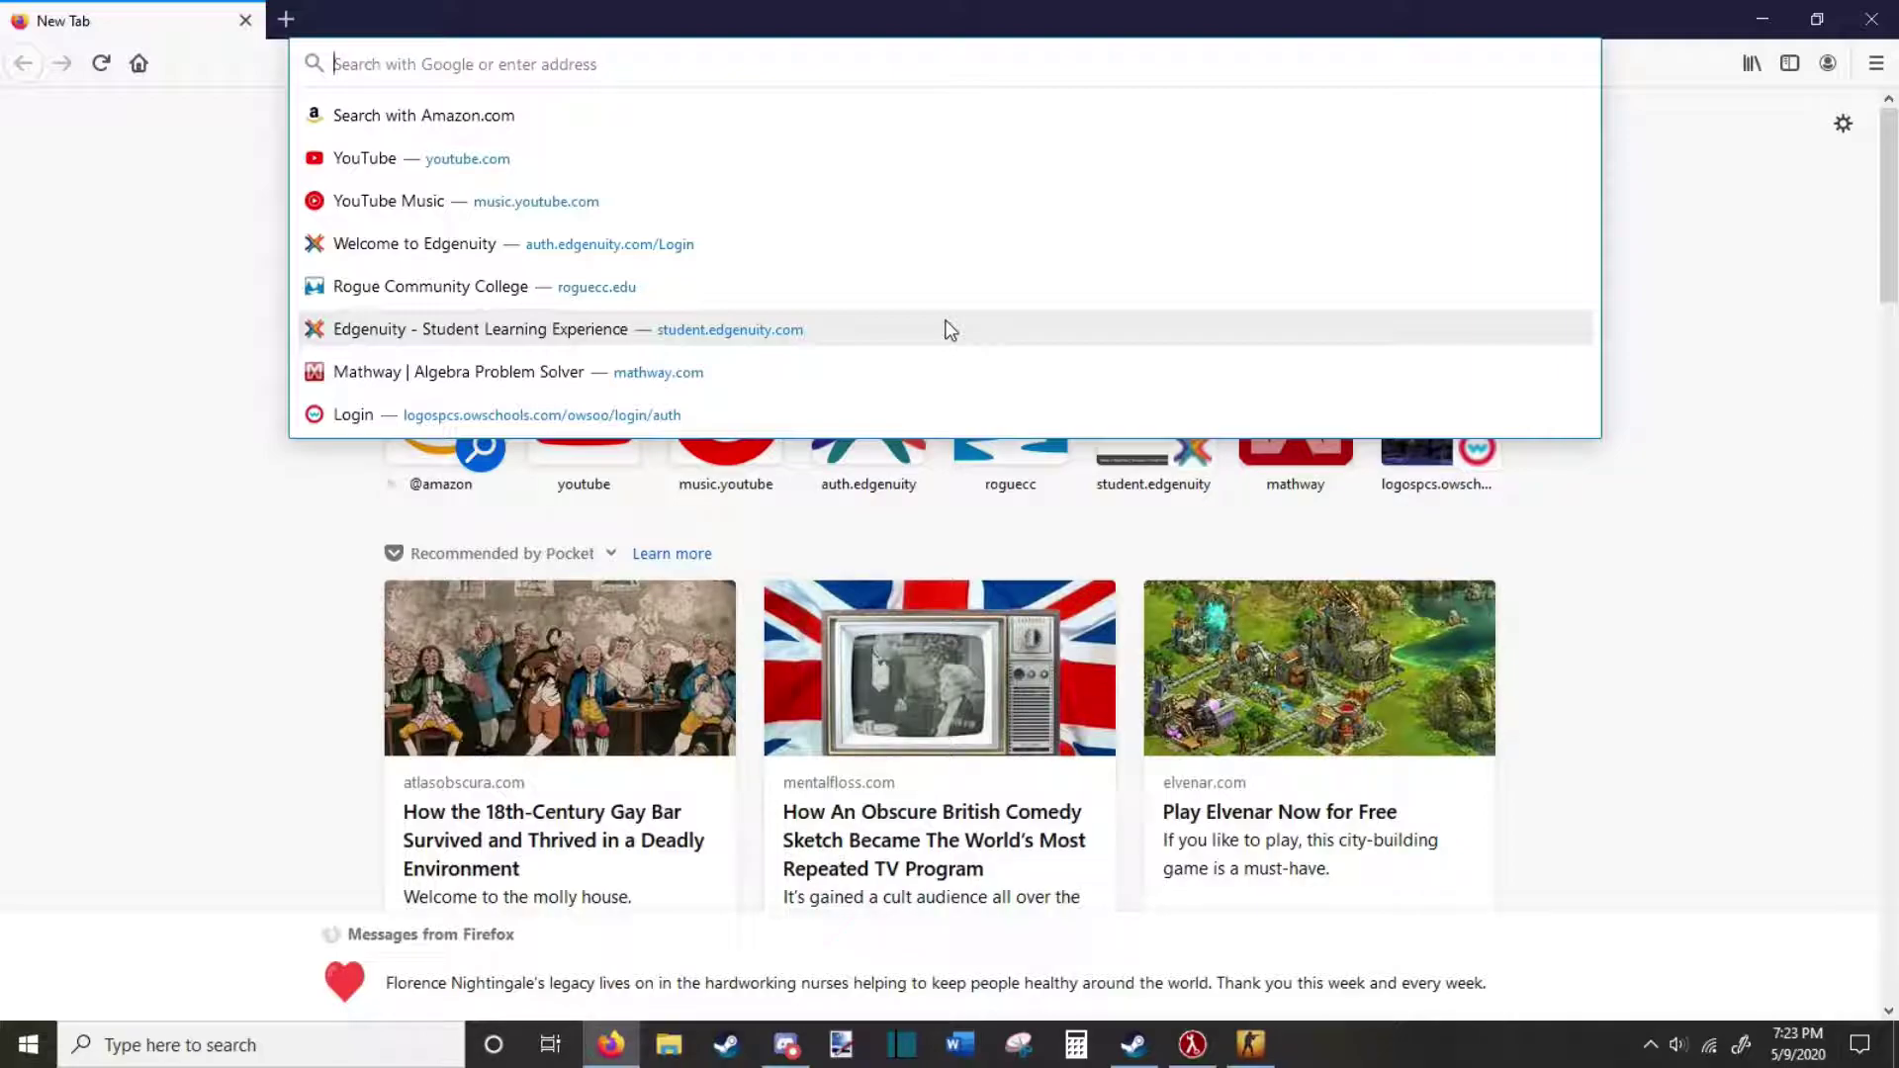
type("half lif")
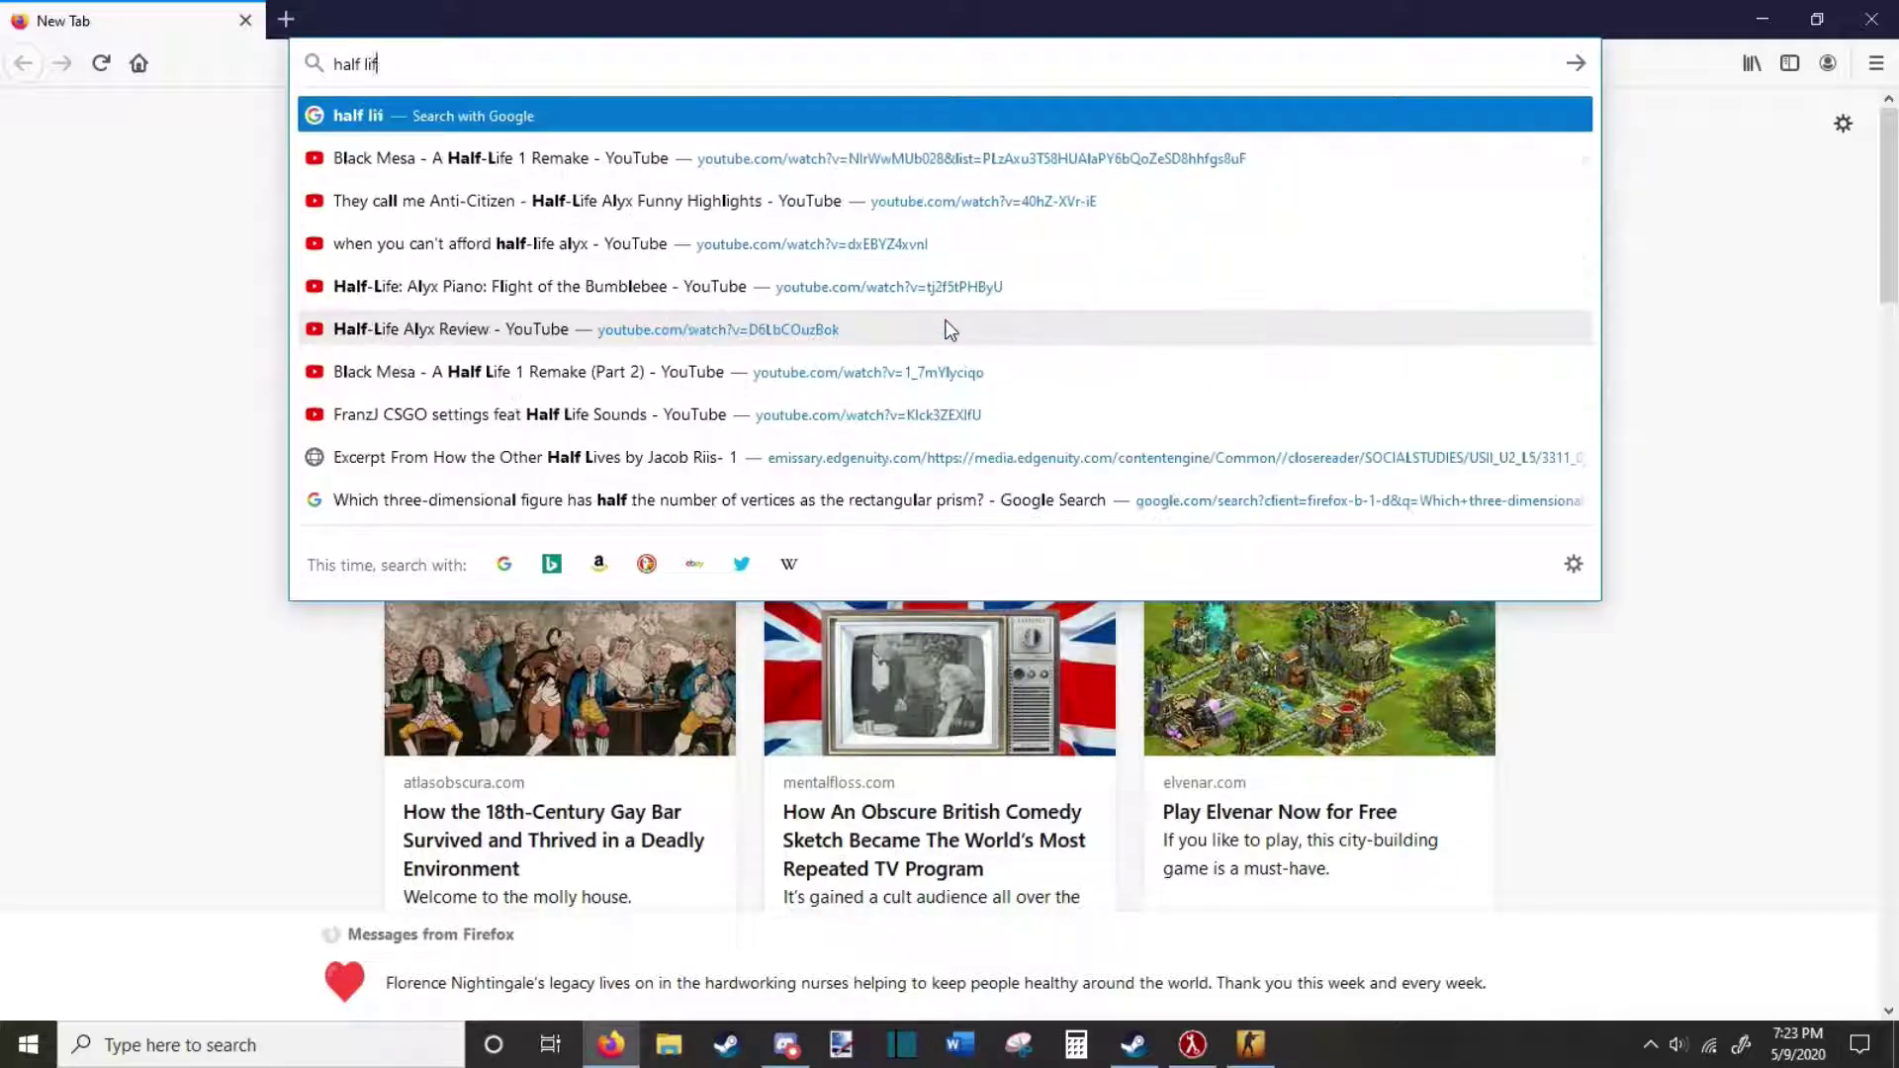
type("e advanced e")
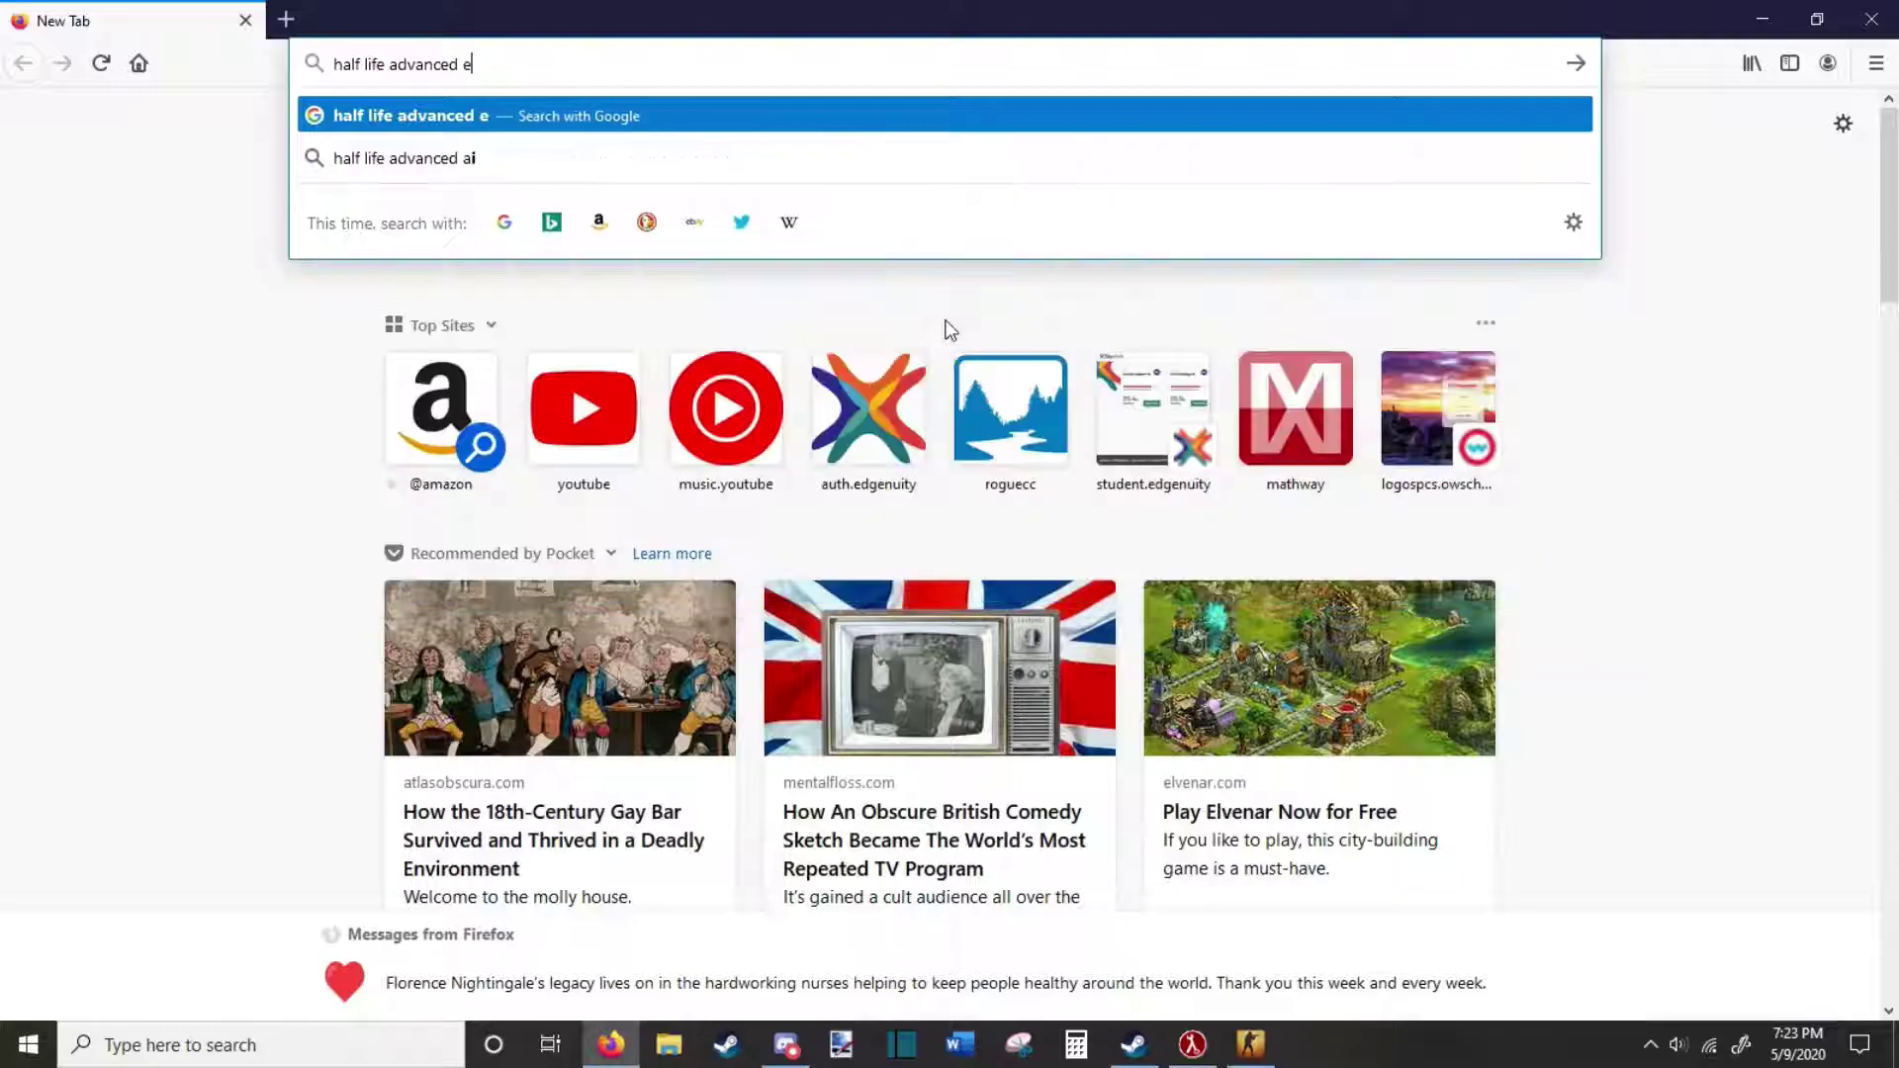
type("ffects")
key("Return")
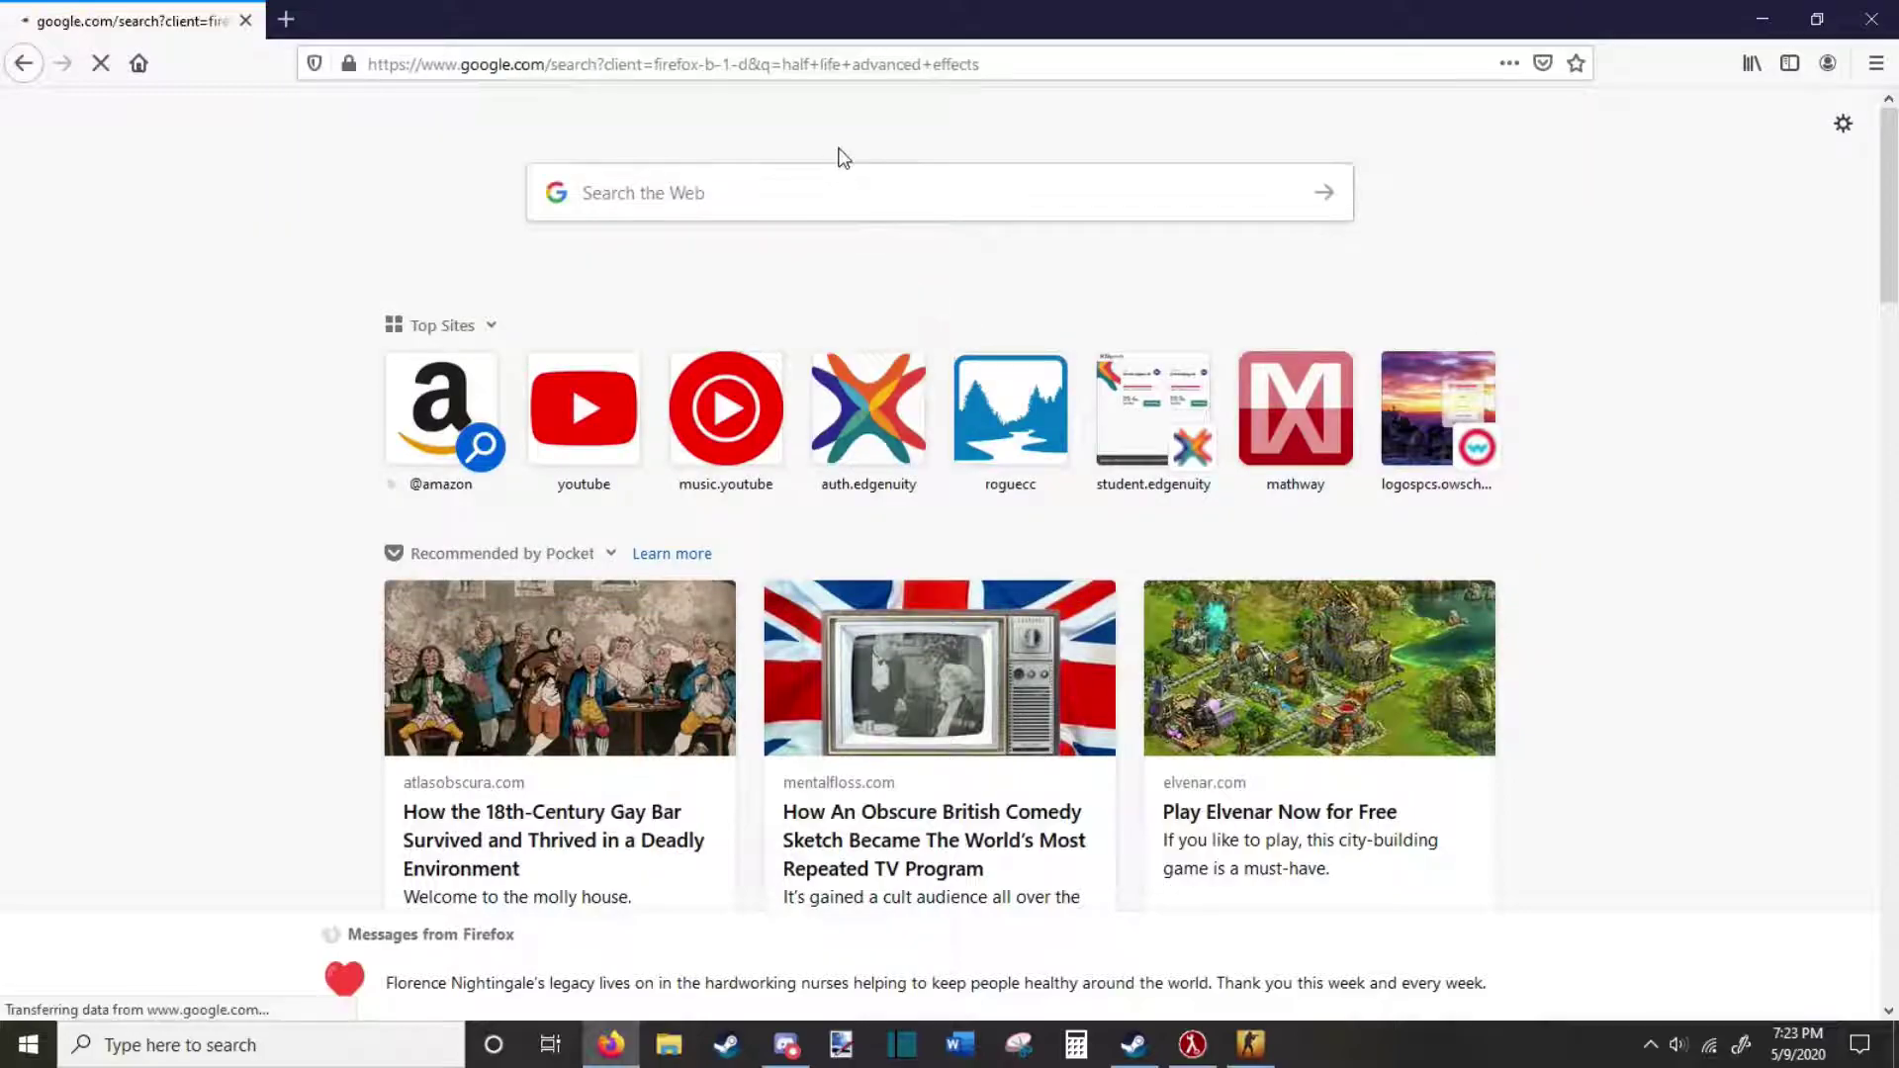
left_click(398, 338)
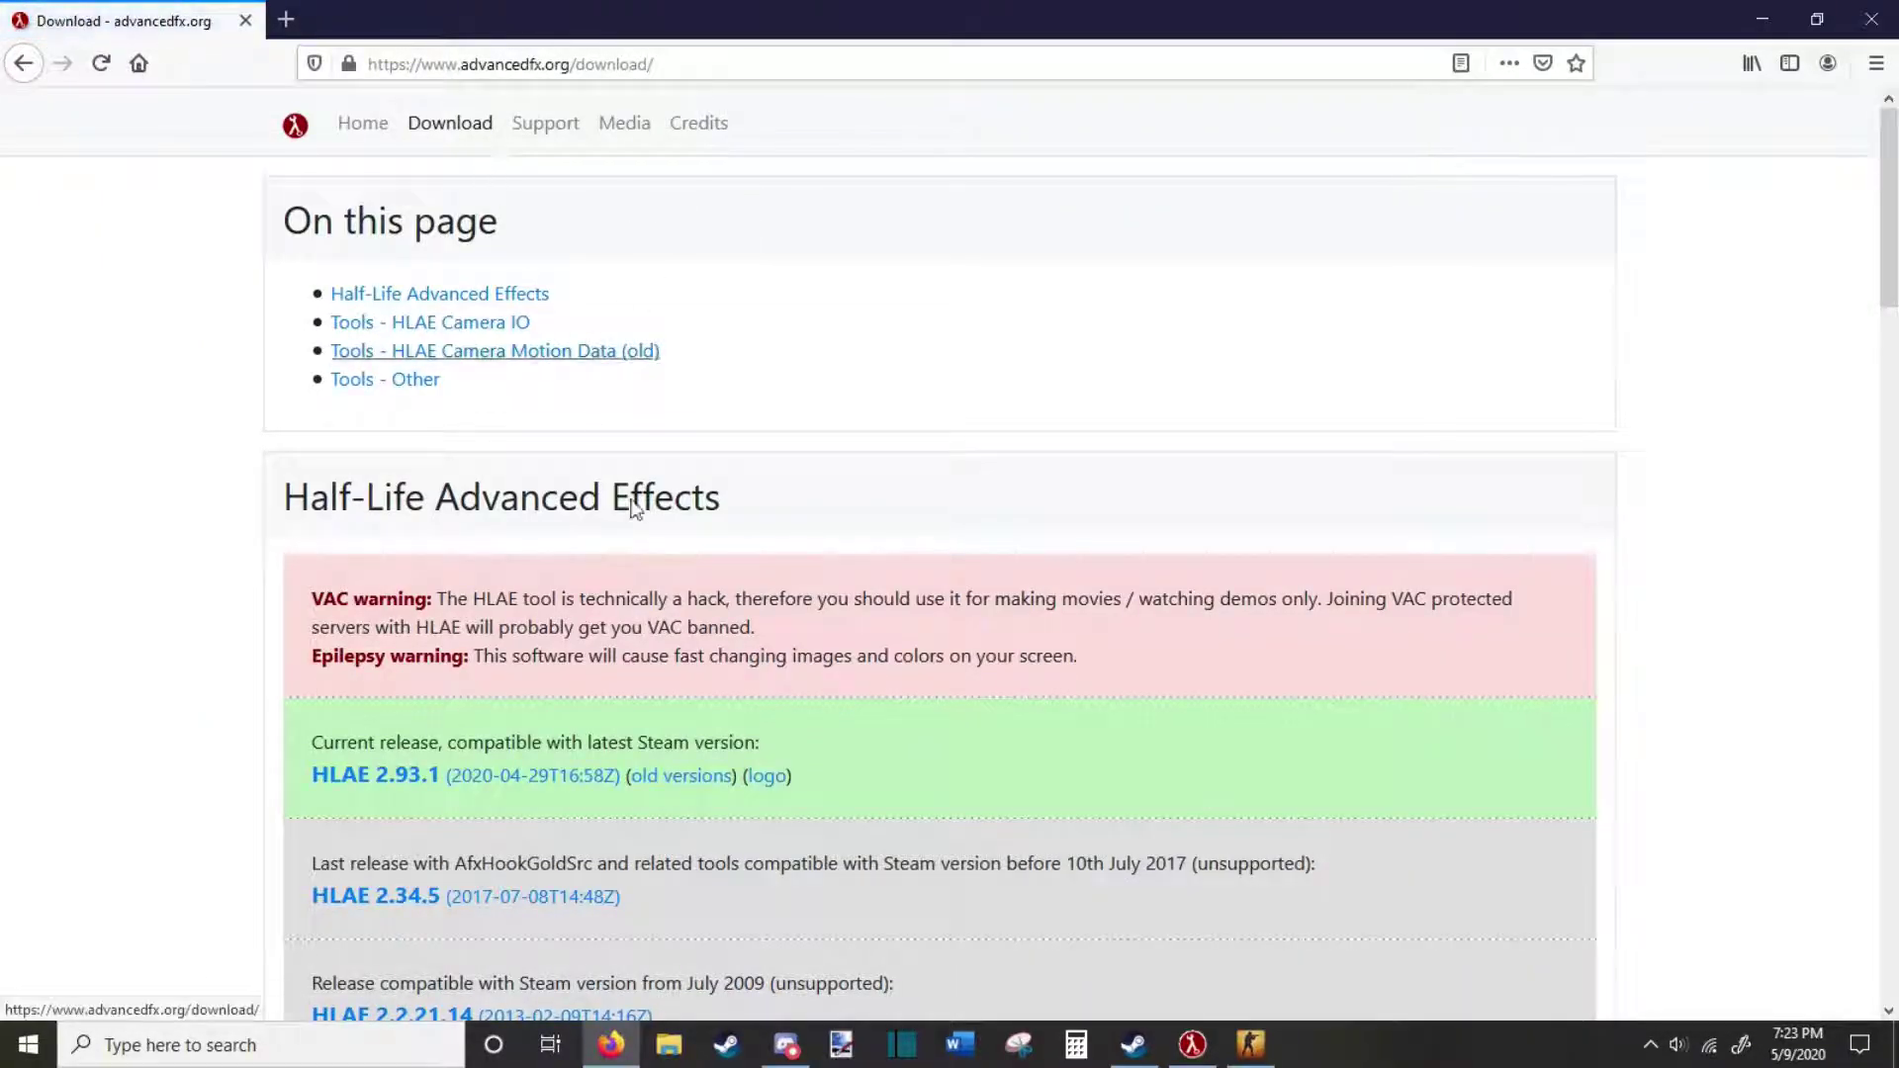
Open the GitHub page of the current HLAE release and locate HLAE_Setup.exe among its assets.
scroll(585, 419, "down", 5)
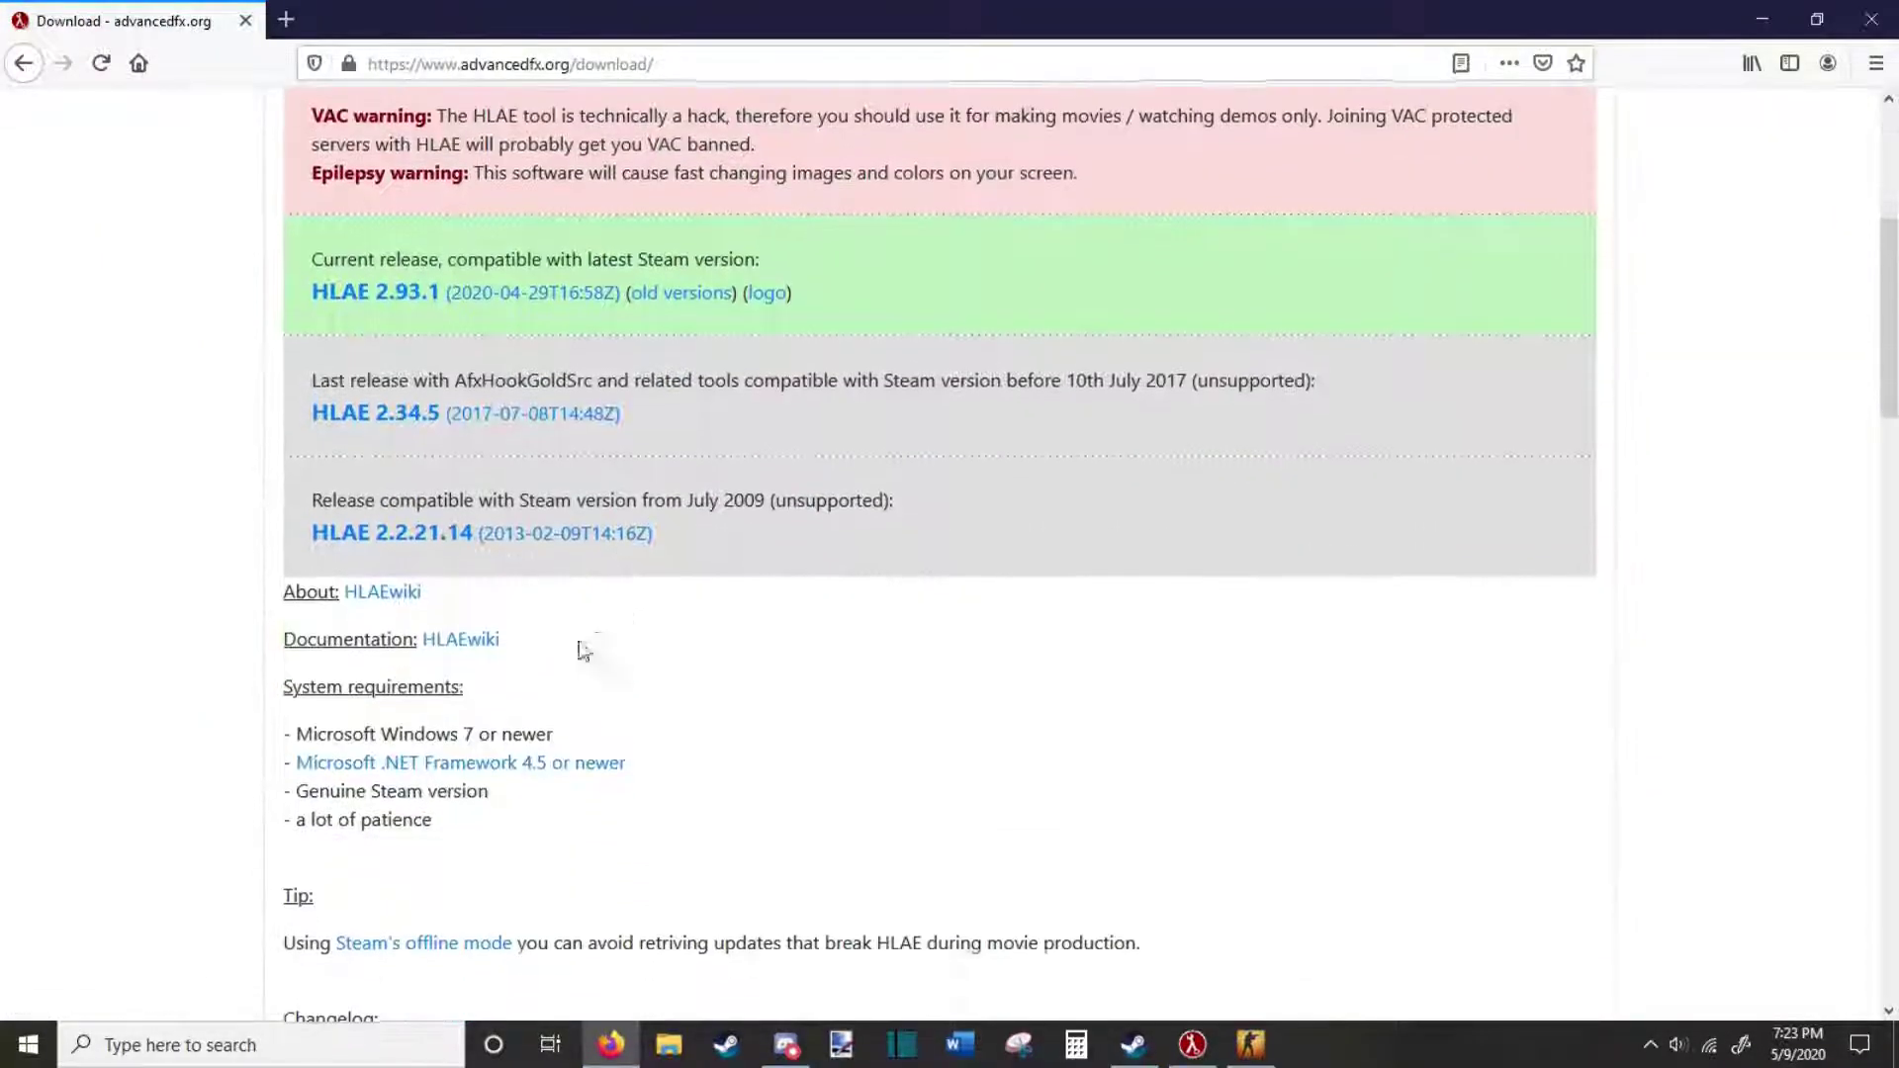
left_click(400, 297)
scroll(807, 557, "down", 4)
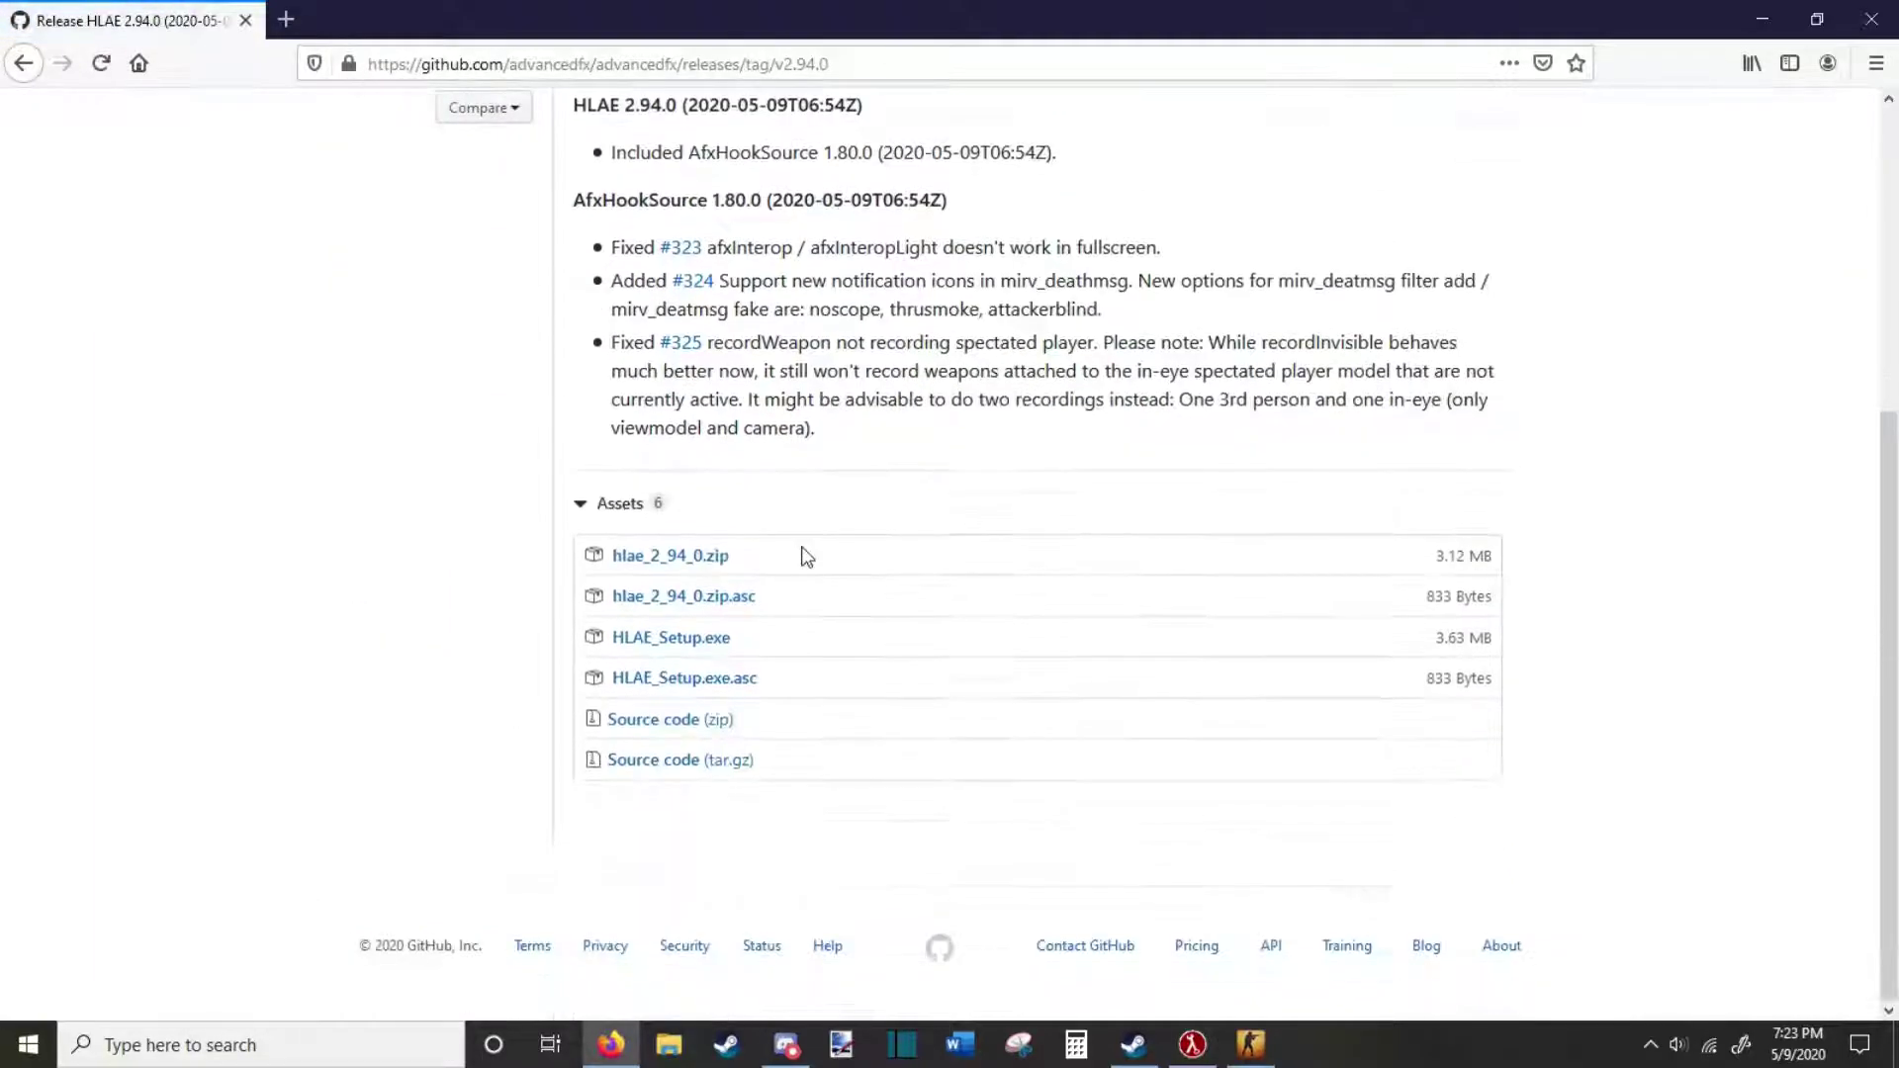
left_click_drag(733, 643, 595, 638)
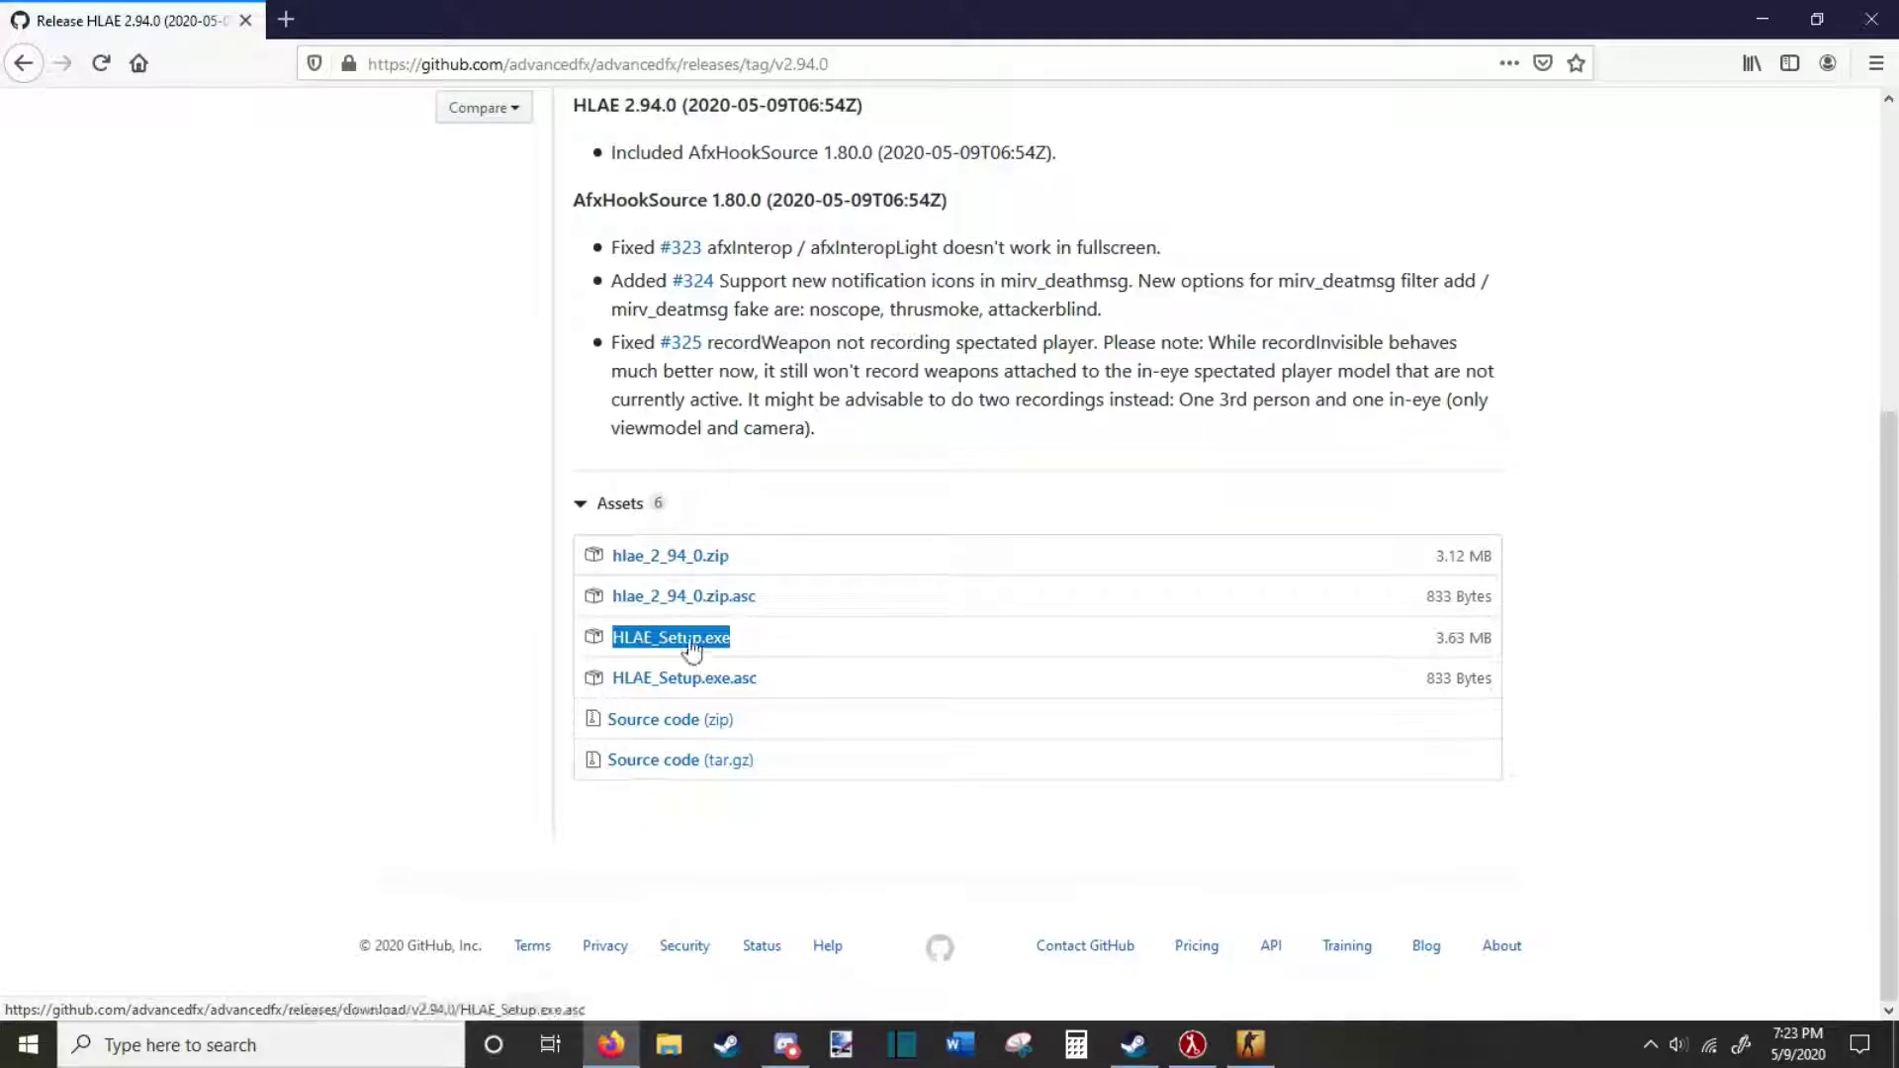
left_click(838, 336)
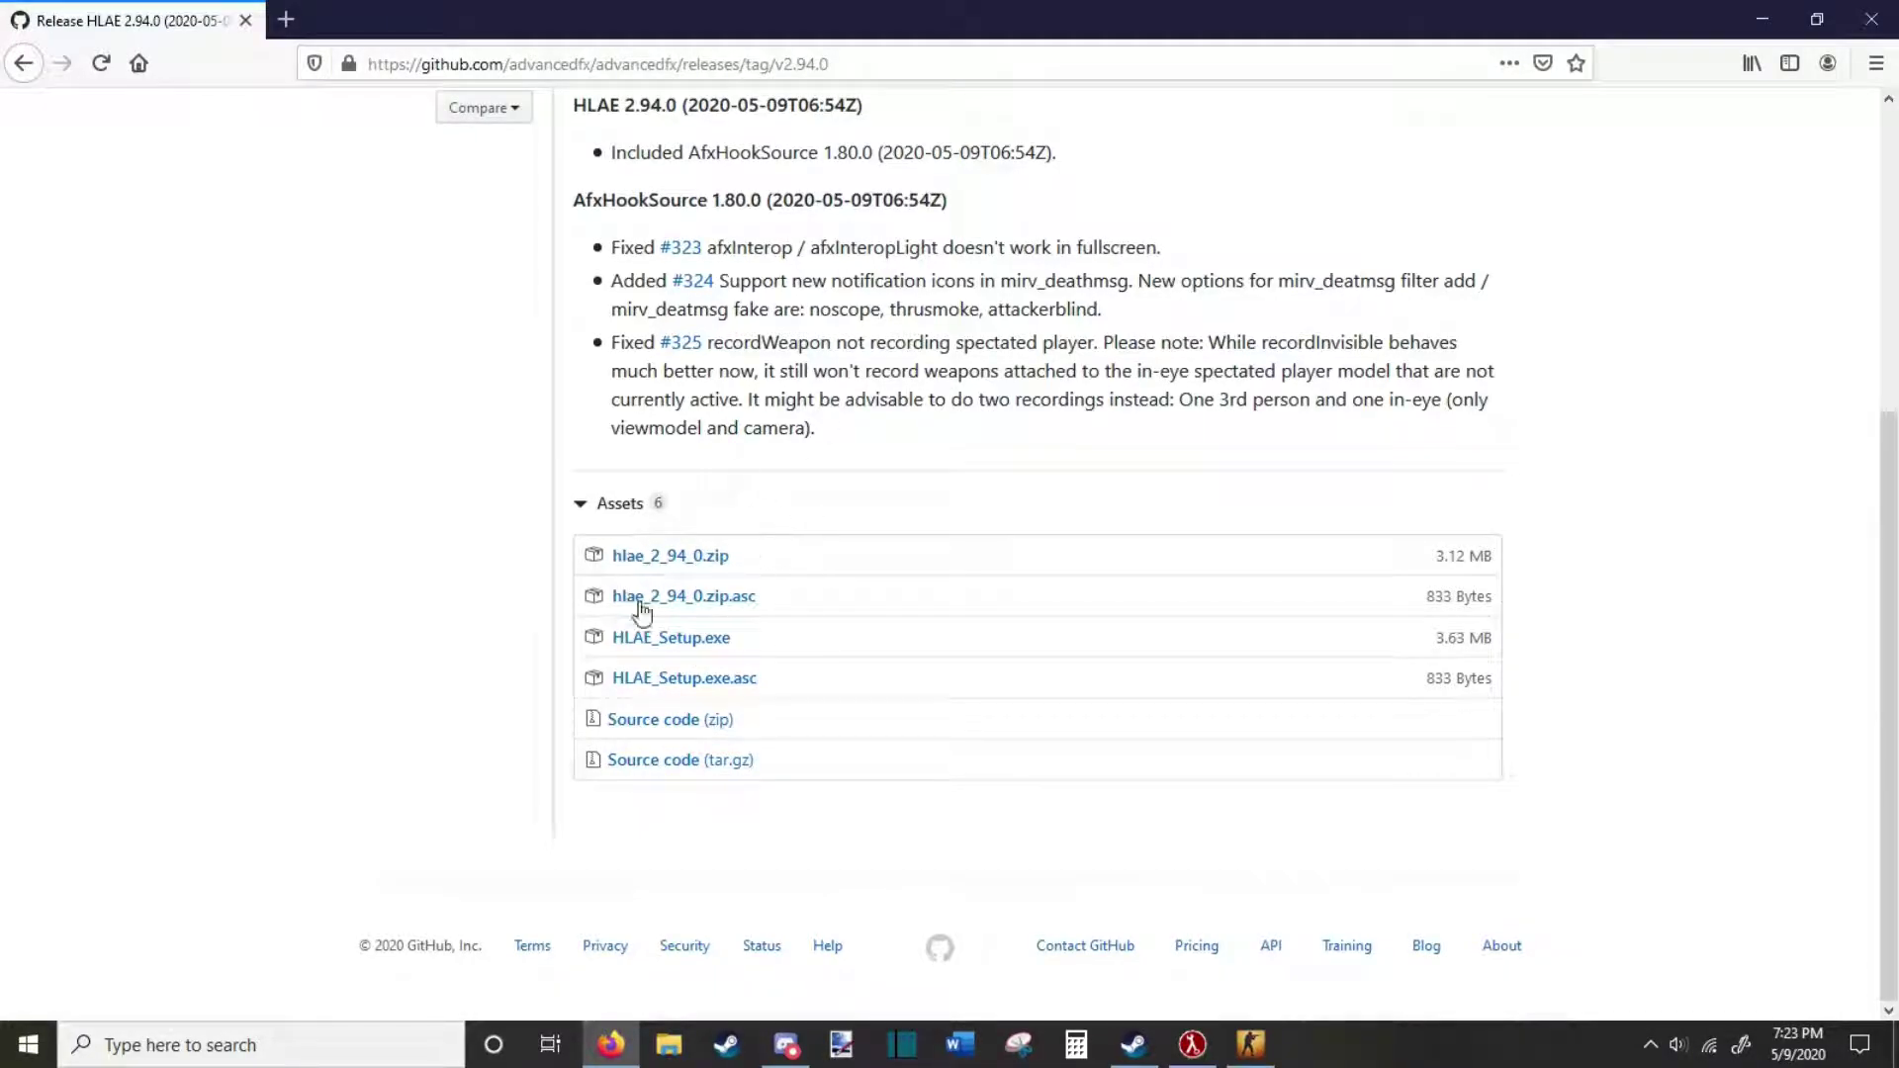
scroll(813, 524, "up", 5)
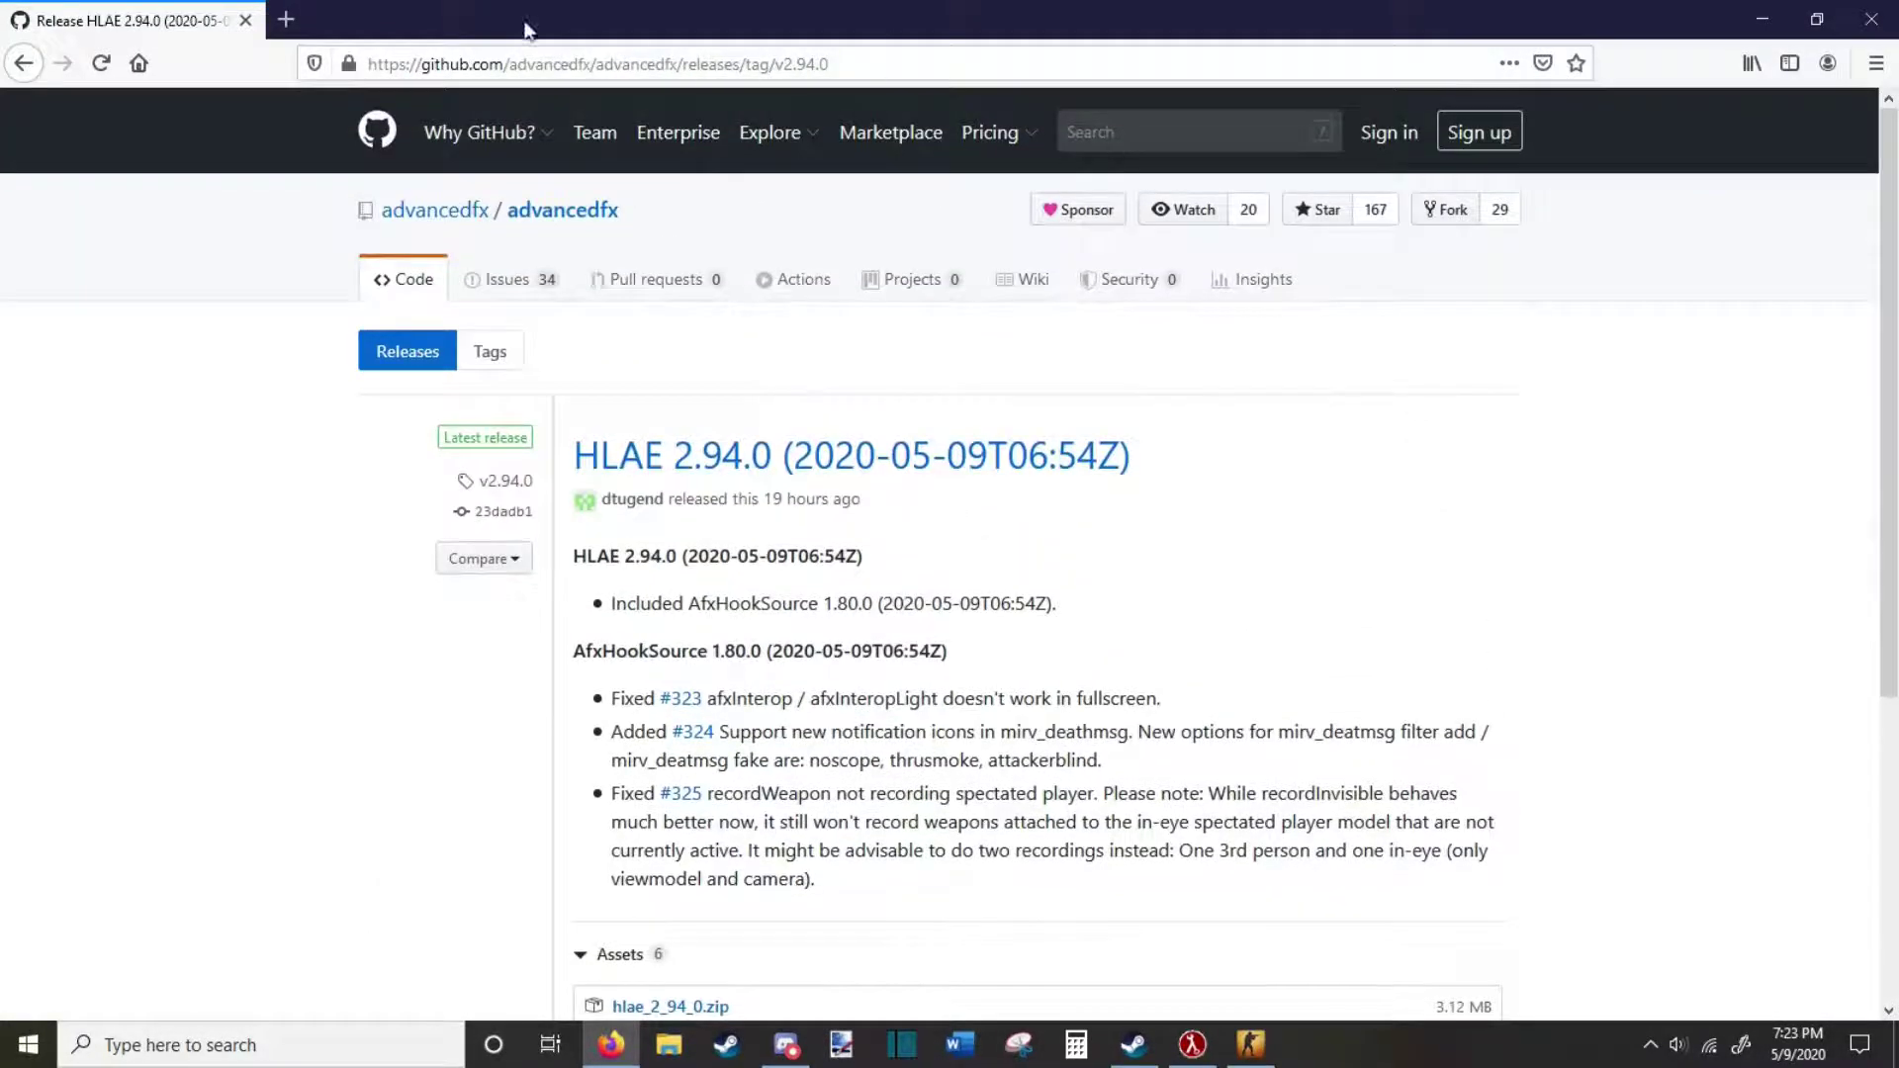
Search the web for "shotcut" and open the Shotcut website from the results.
left_click(661, 65)
left_click(327, 606)
left_click(483, 61)
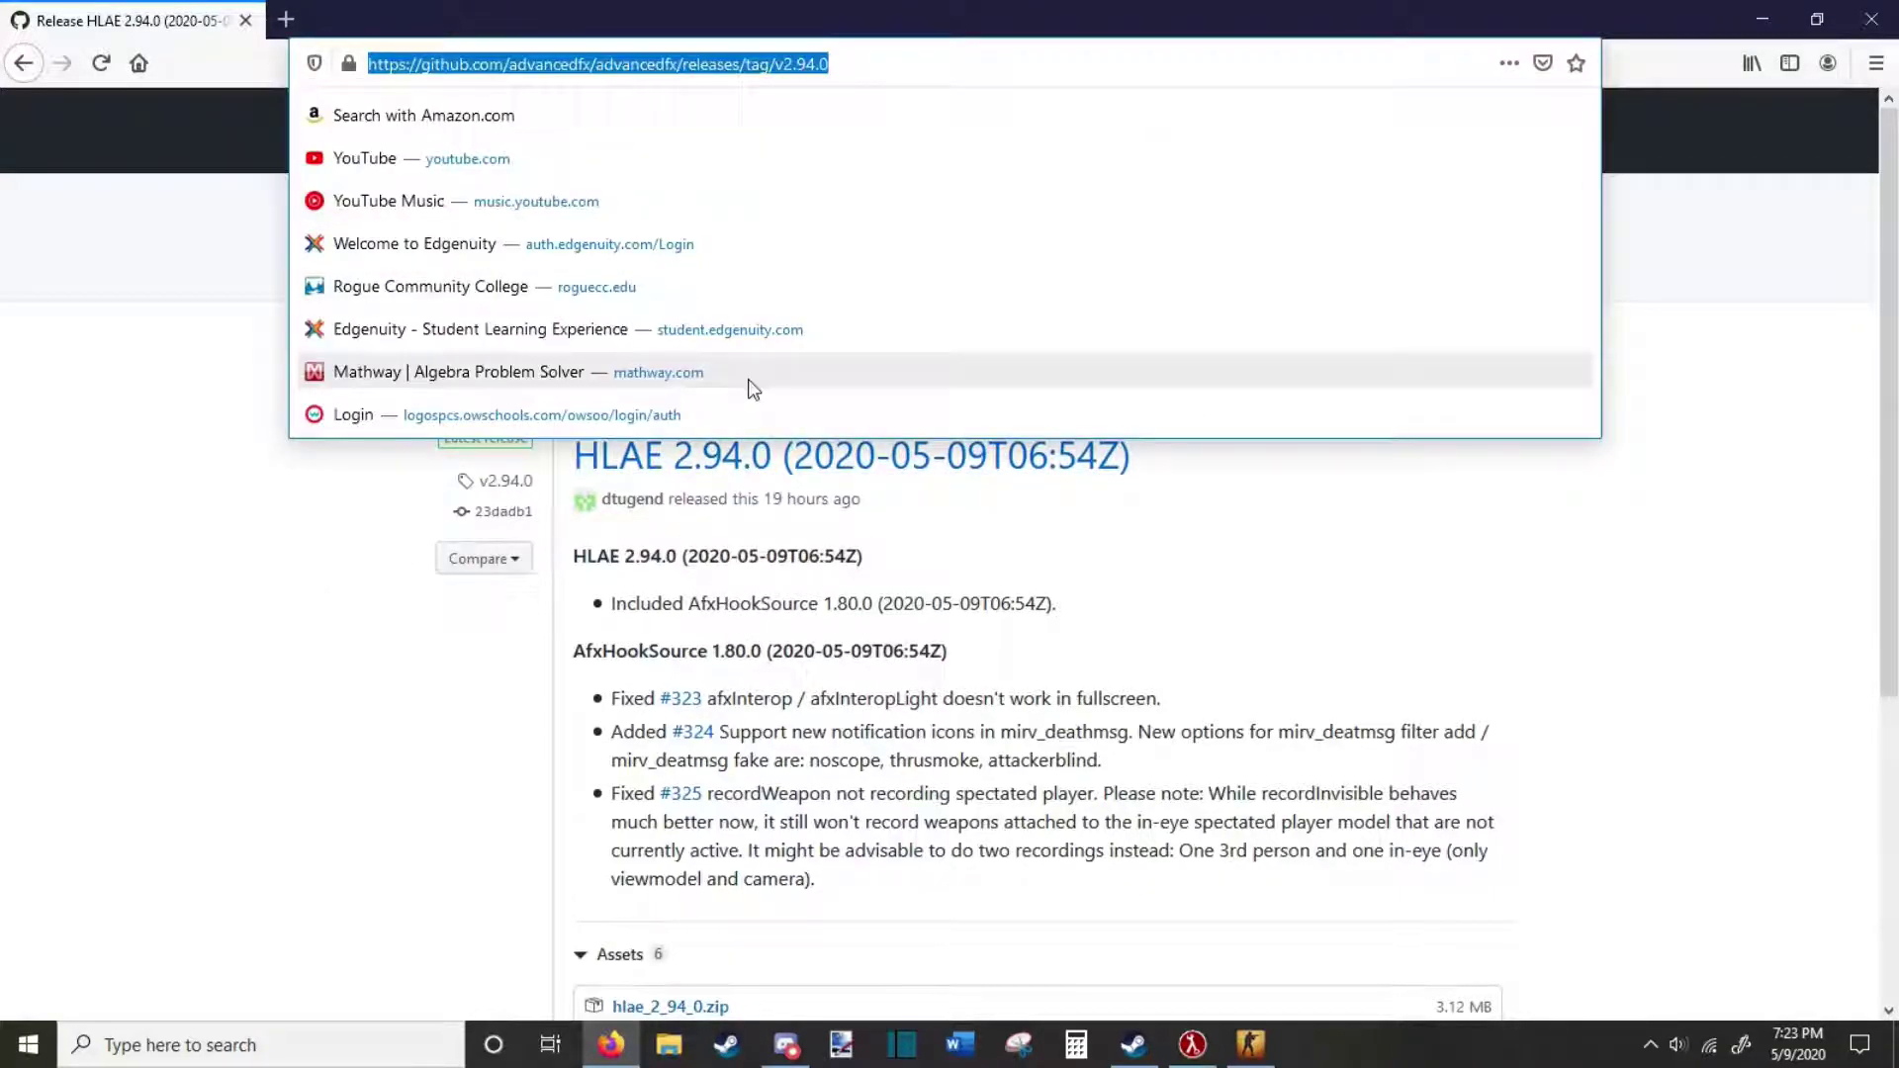
type("shotcc")
key("BackSpace")
type("ut")
key("Return")
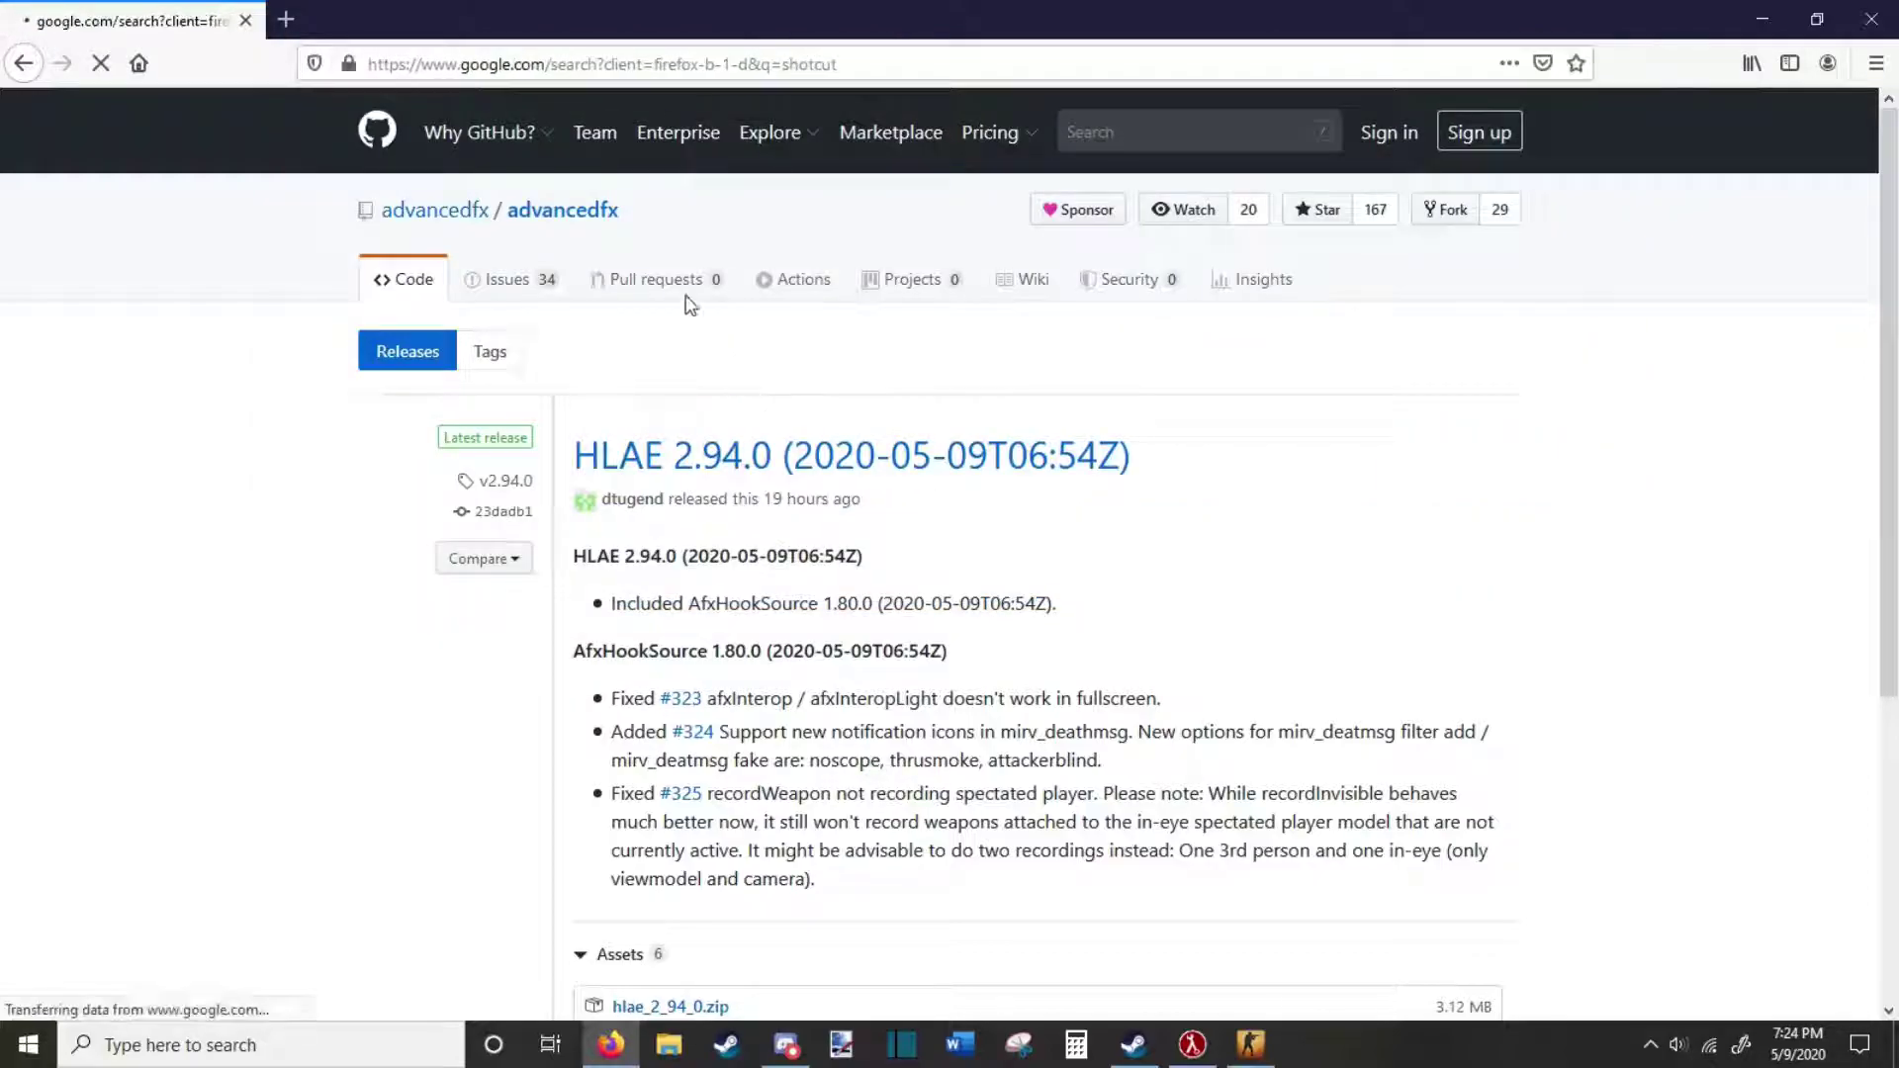
left_click(350, 598)
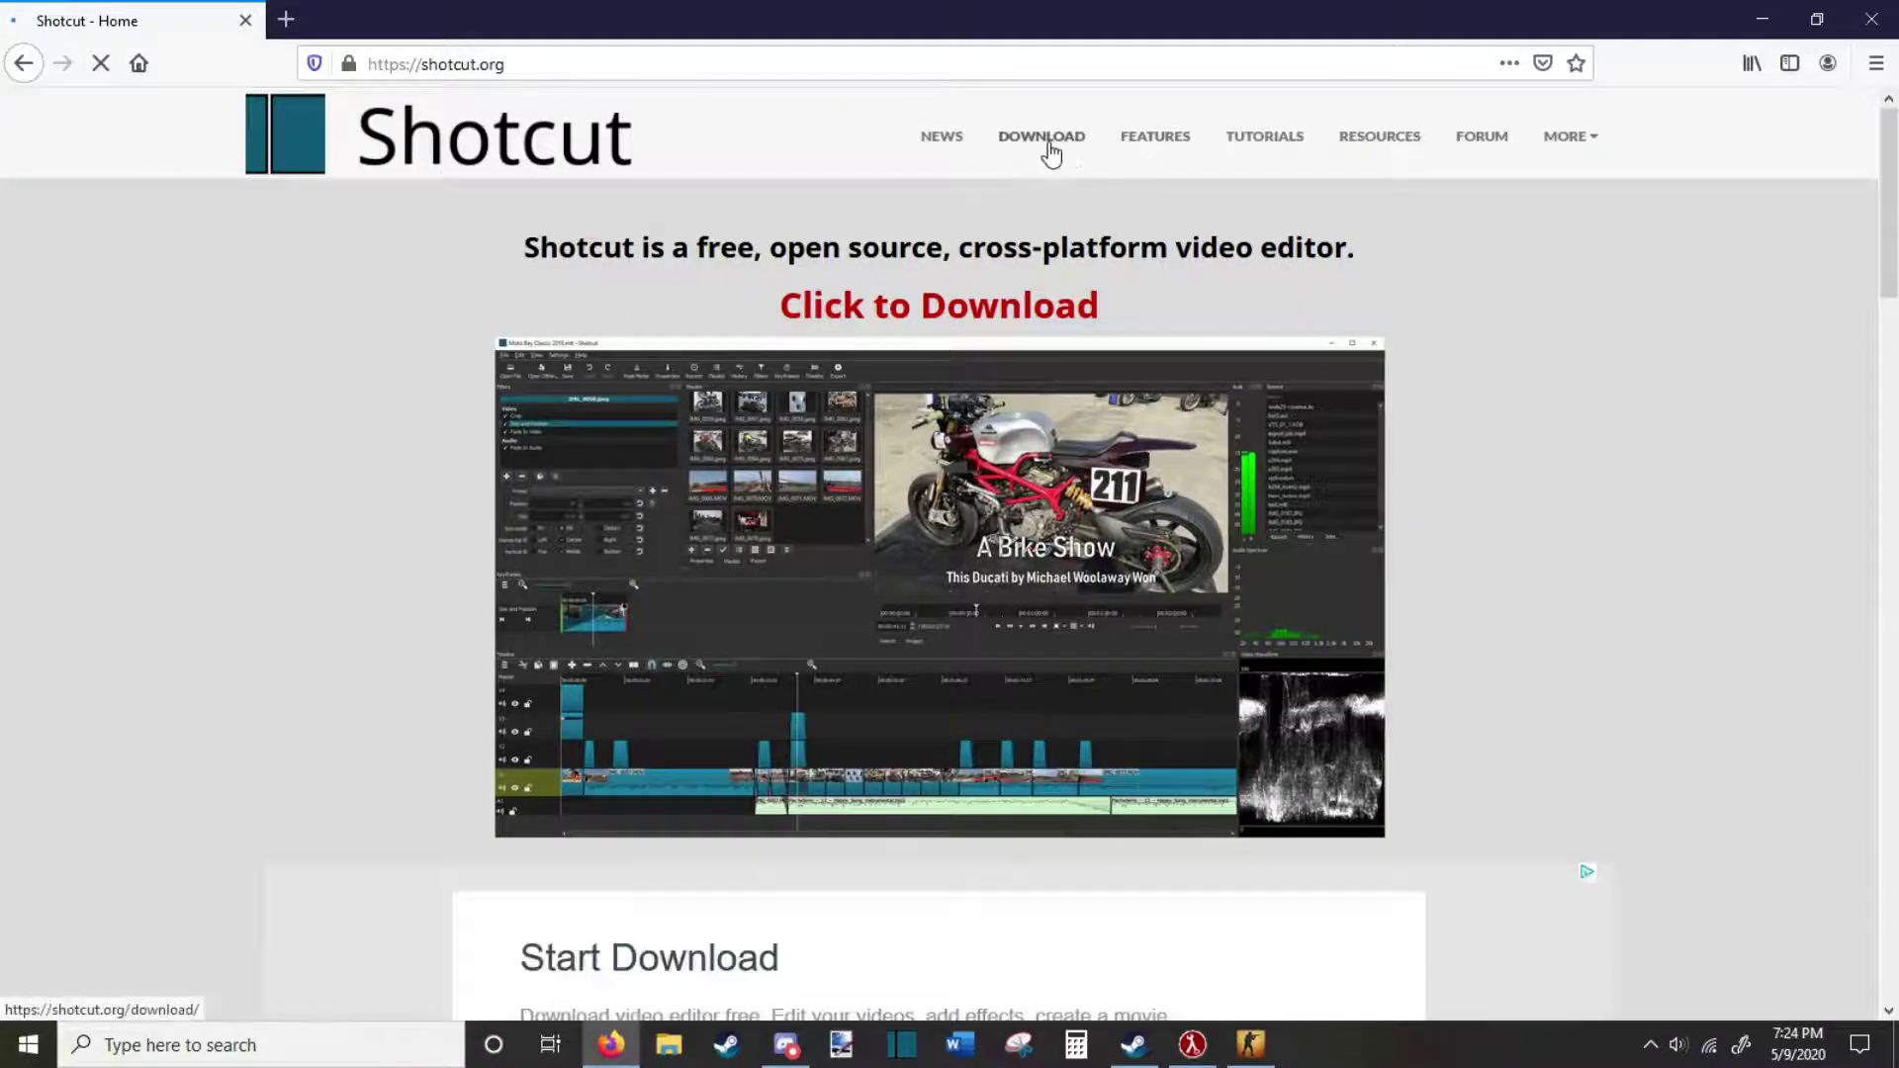
Open Shotcut's download page and choose the 64-bit Windows installer offered under Site 2 (GitHub).
left_click(1045, 144)
scroll(936, 449, "down", 5)
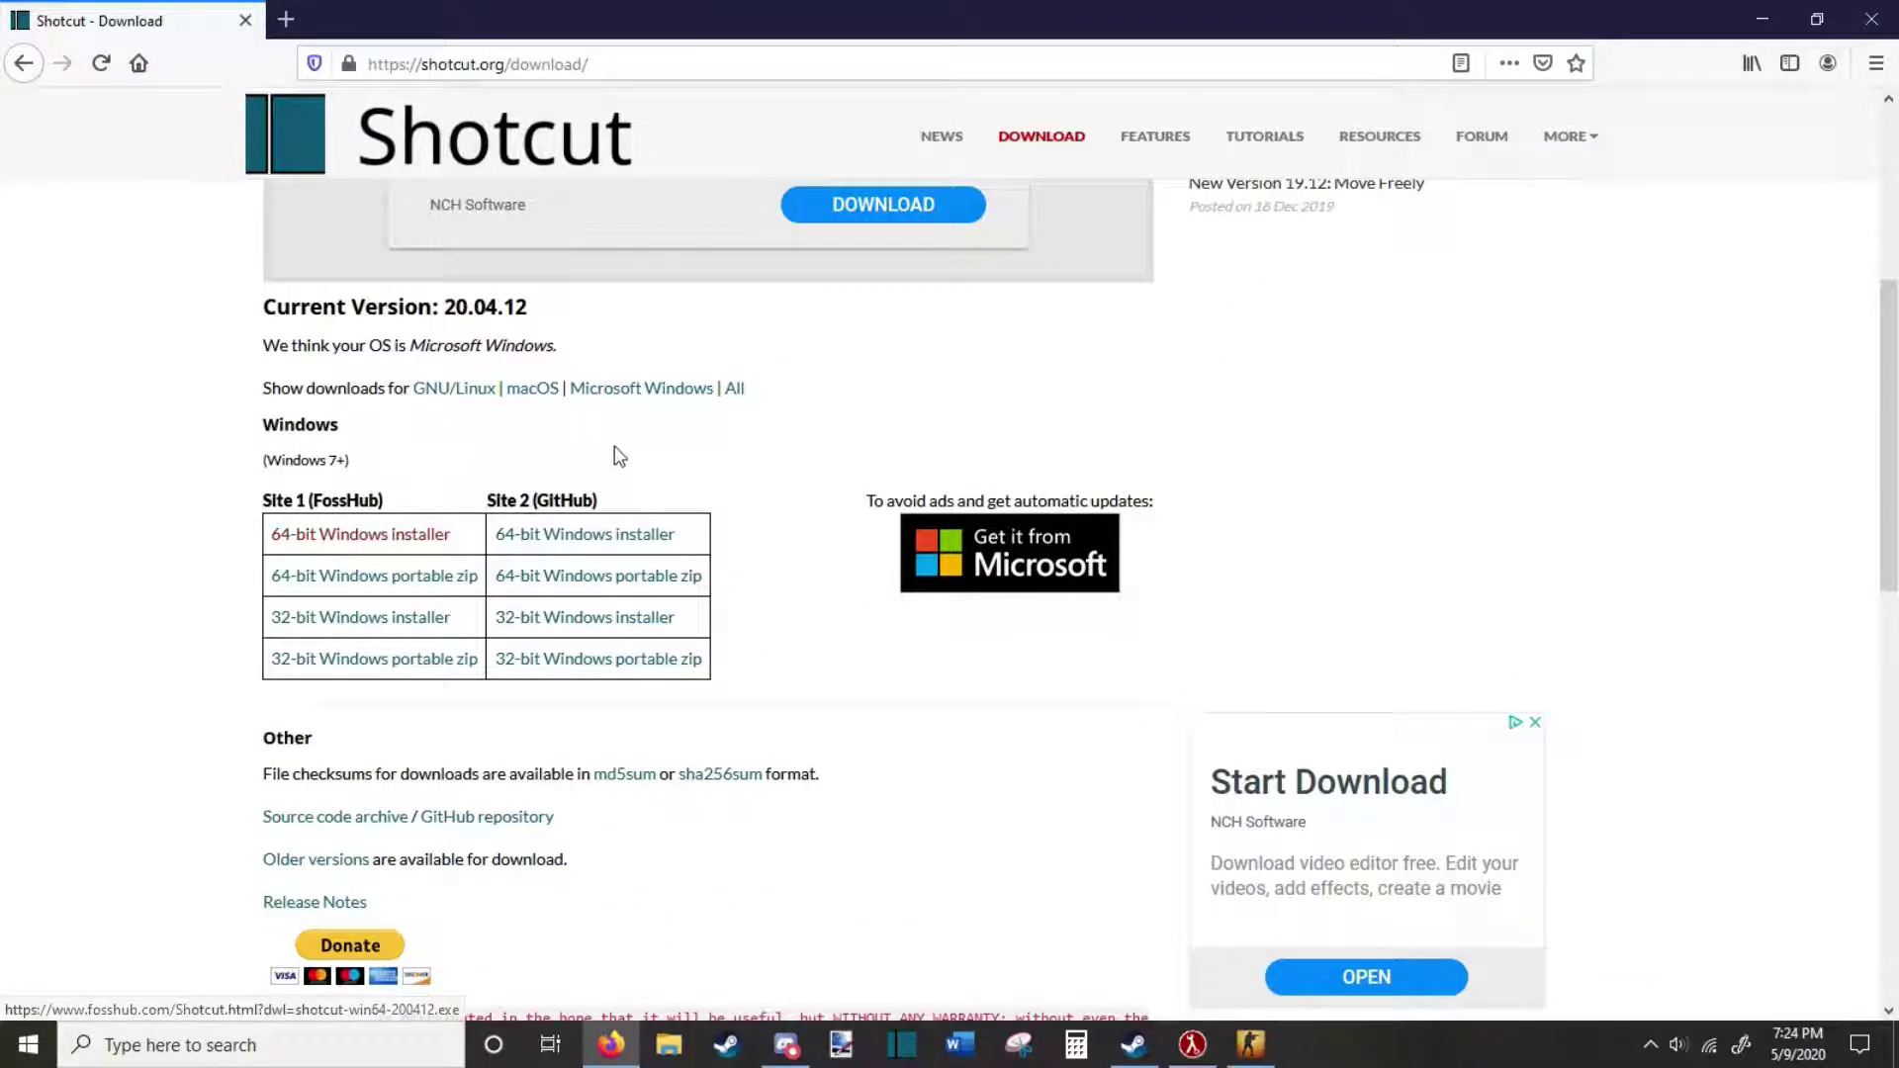
left_click_drag(266, 507, 644, 525)
left_click(644, 525)
scroll(638, 643, "down", 1)
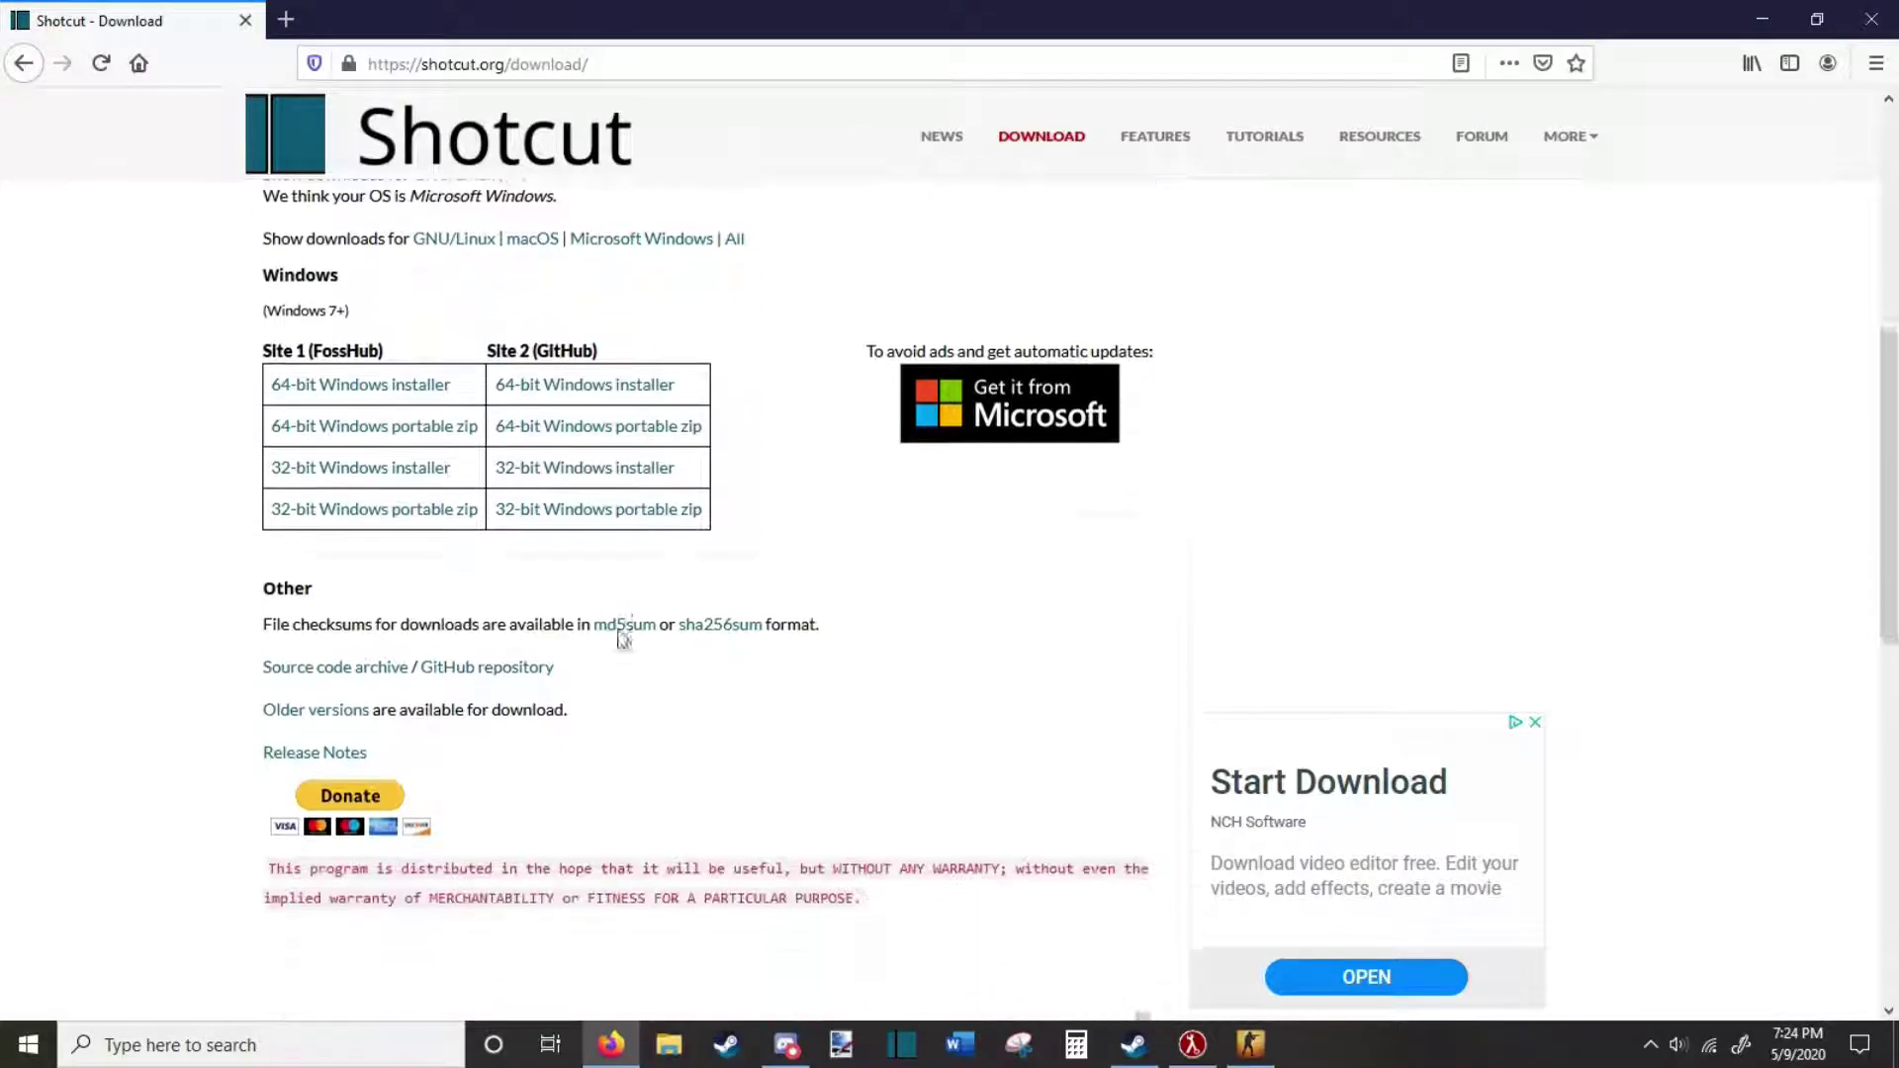
scroll(722, 562, "up", 1)
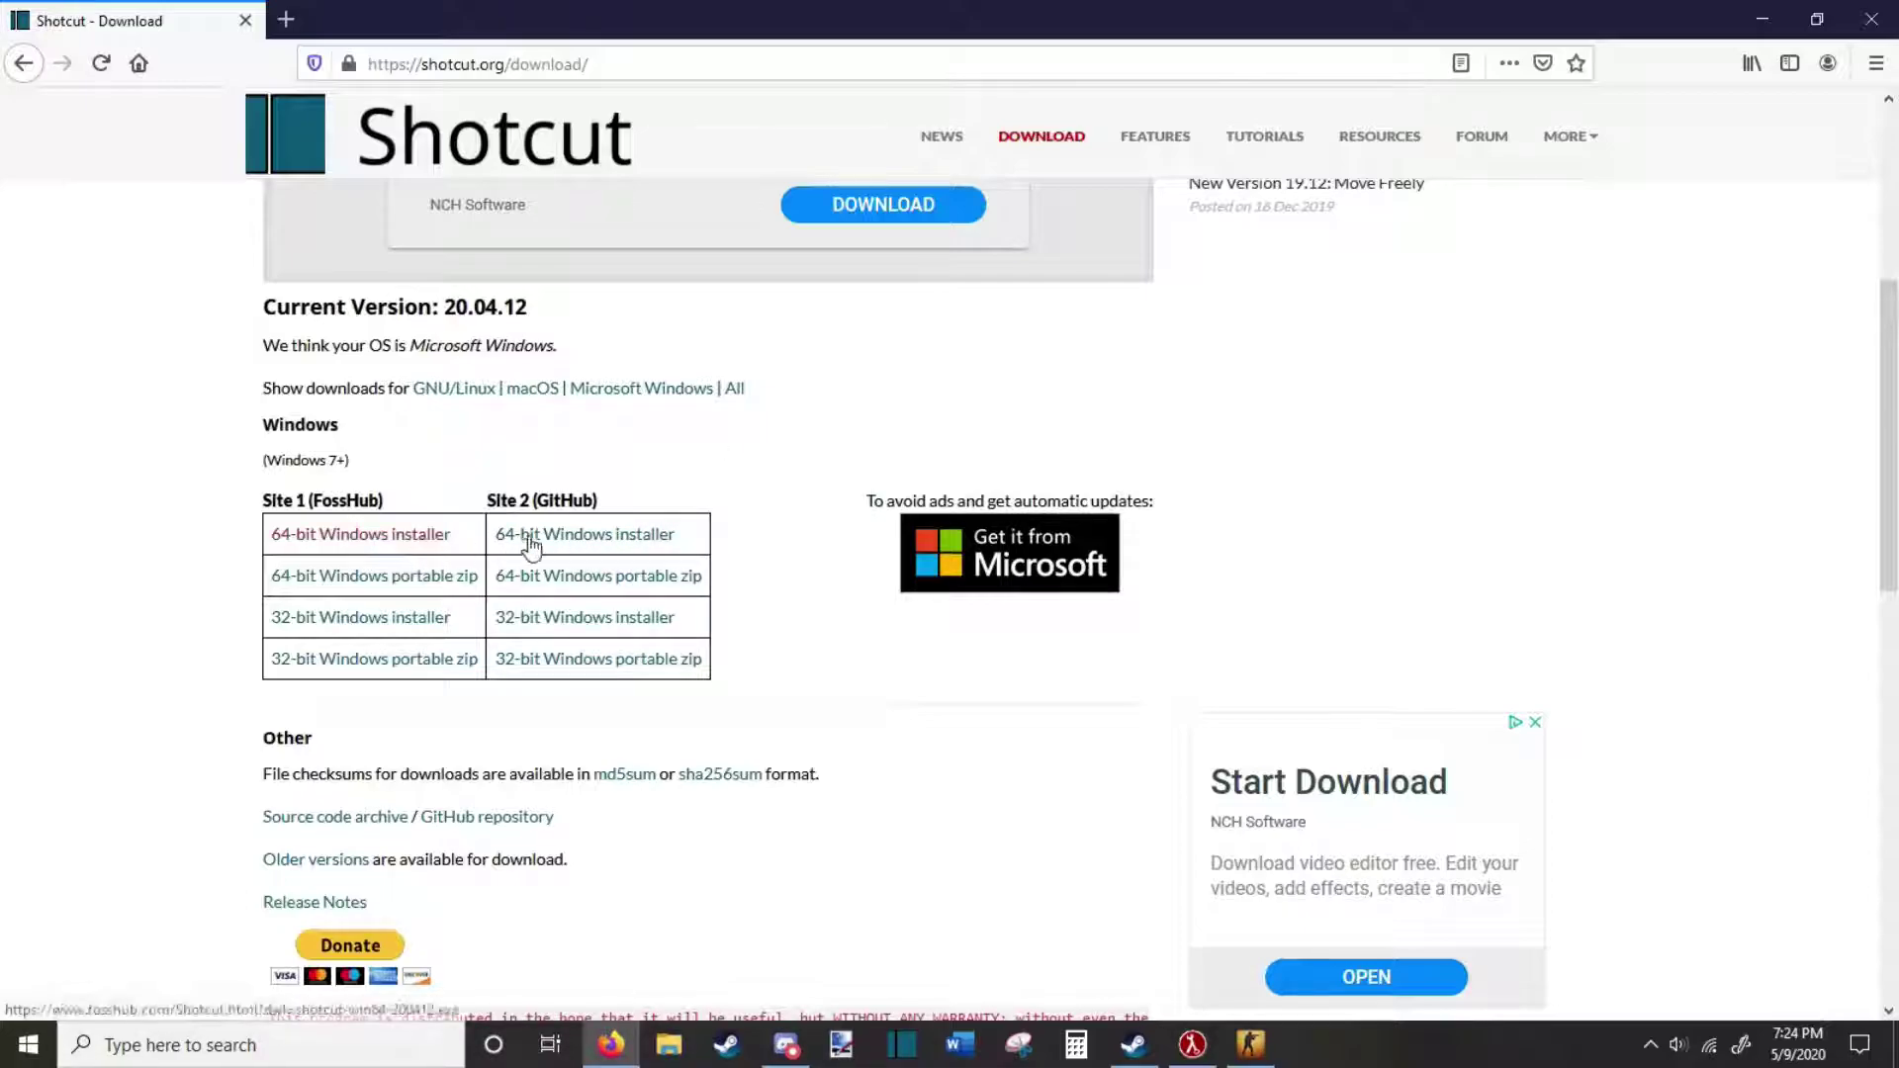
left_click(592, 536)
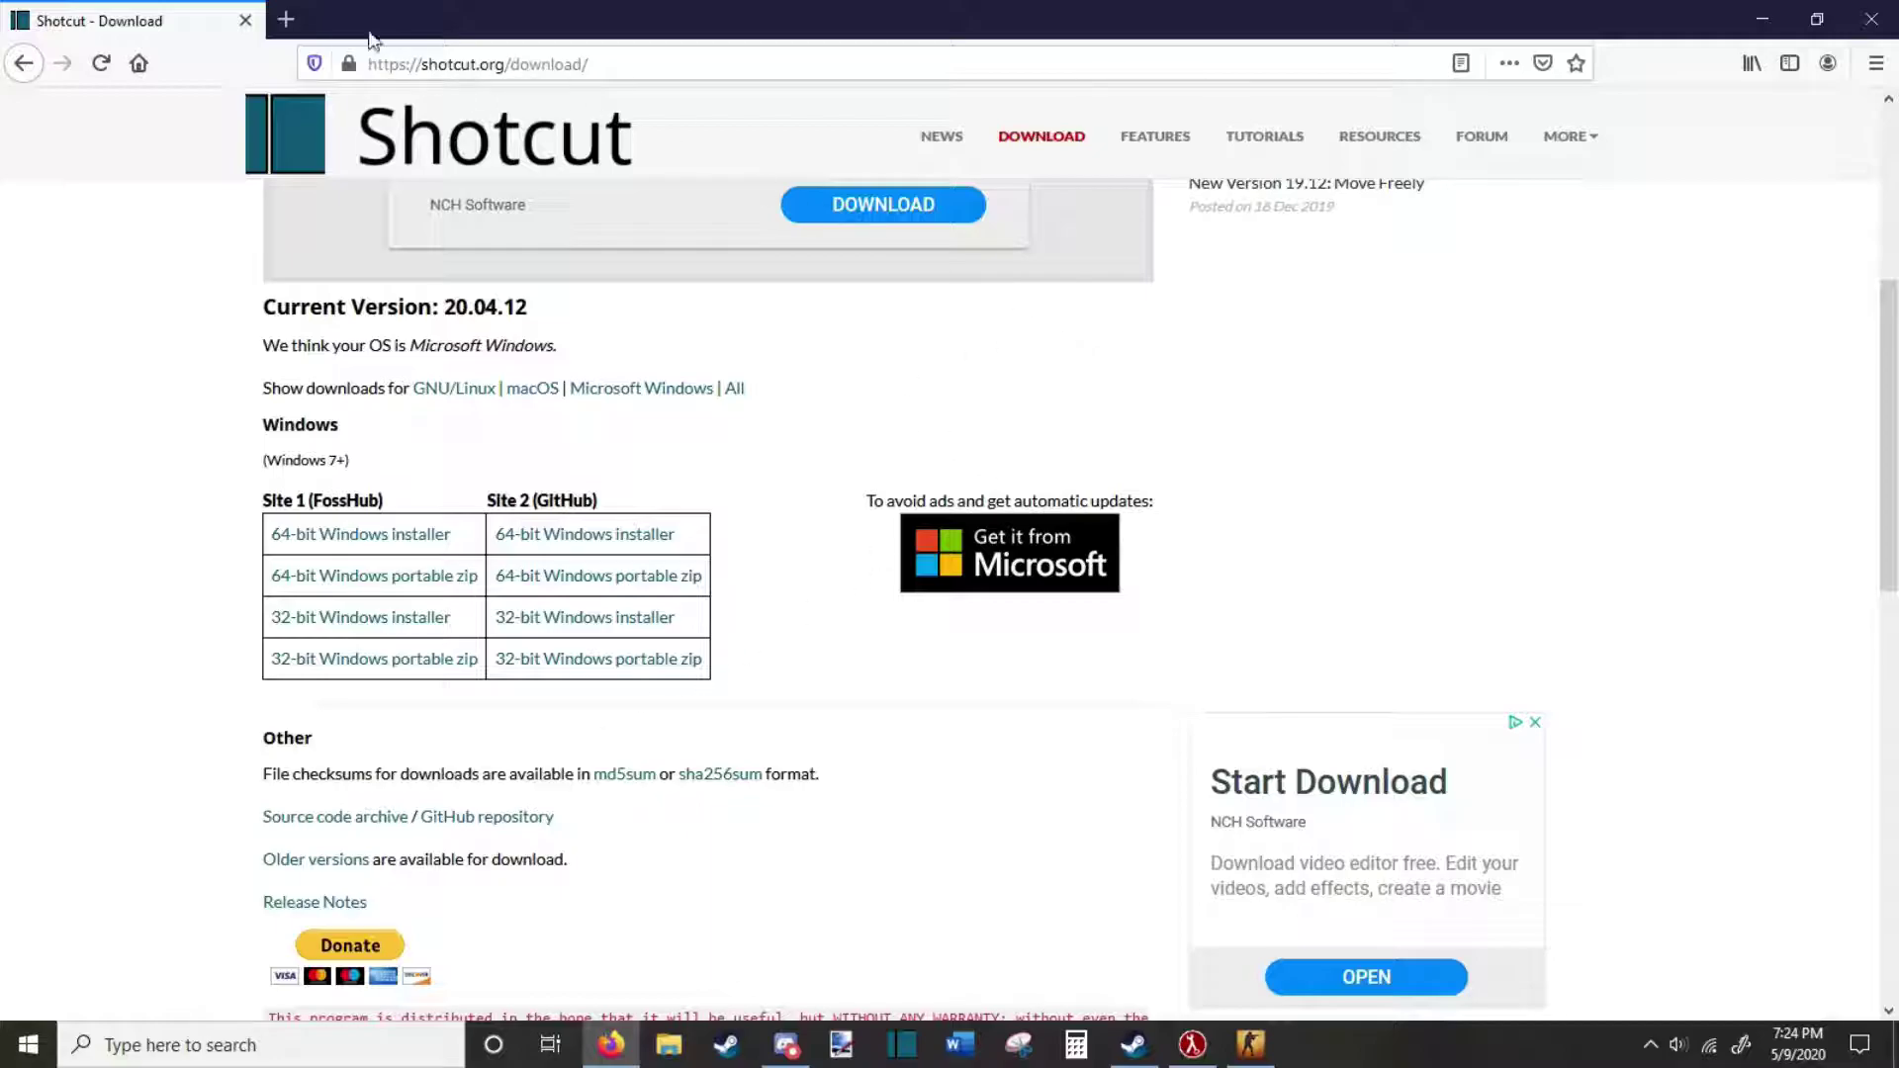
left_click(295, 29)
type("whi")
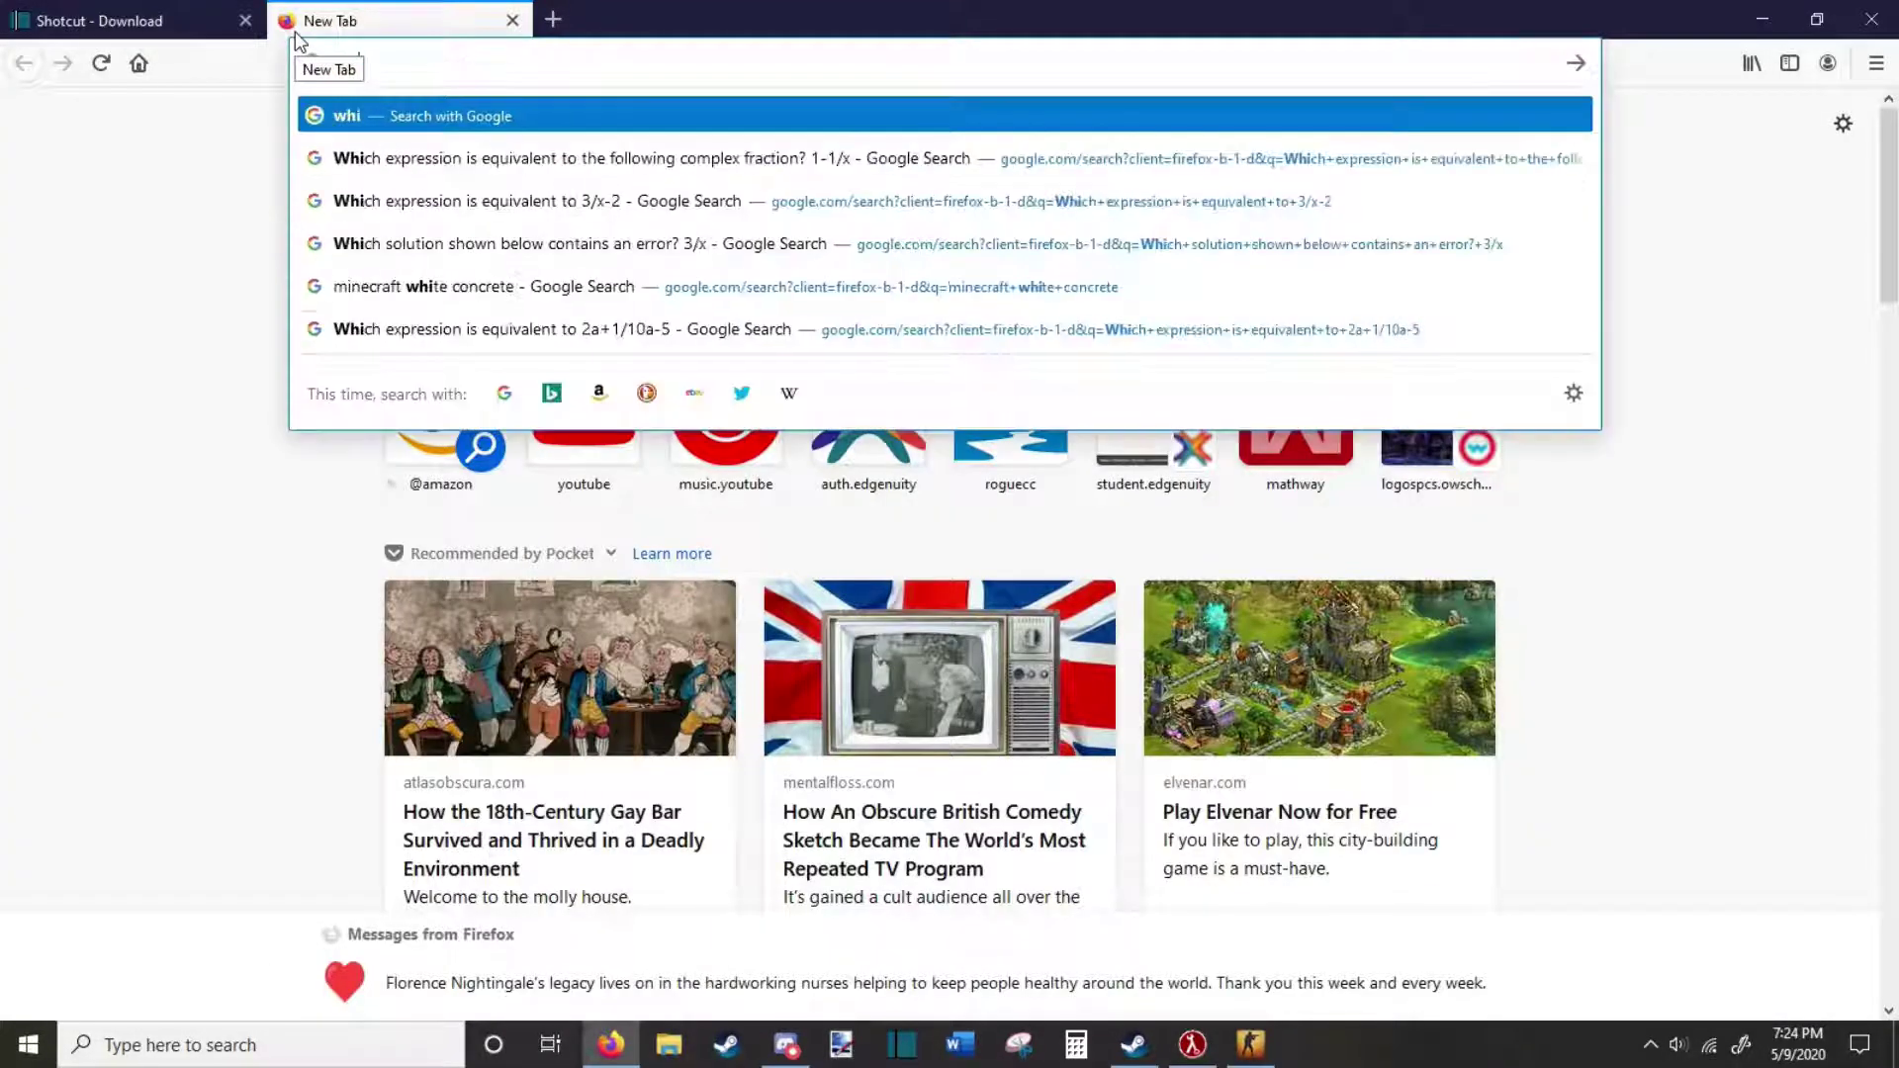
type("ch version ")
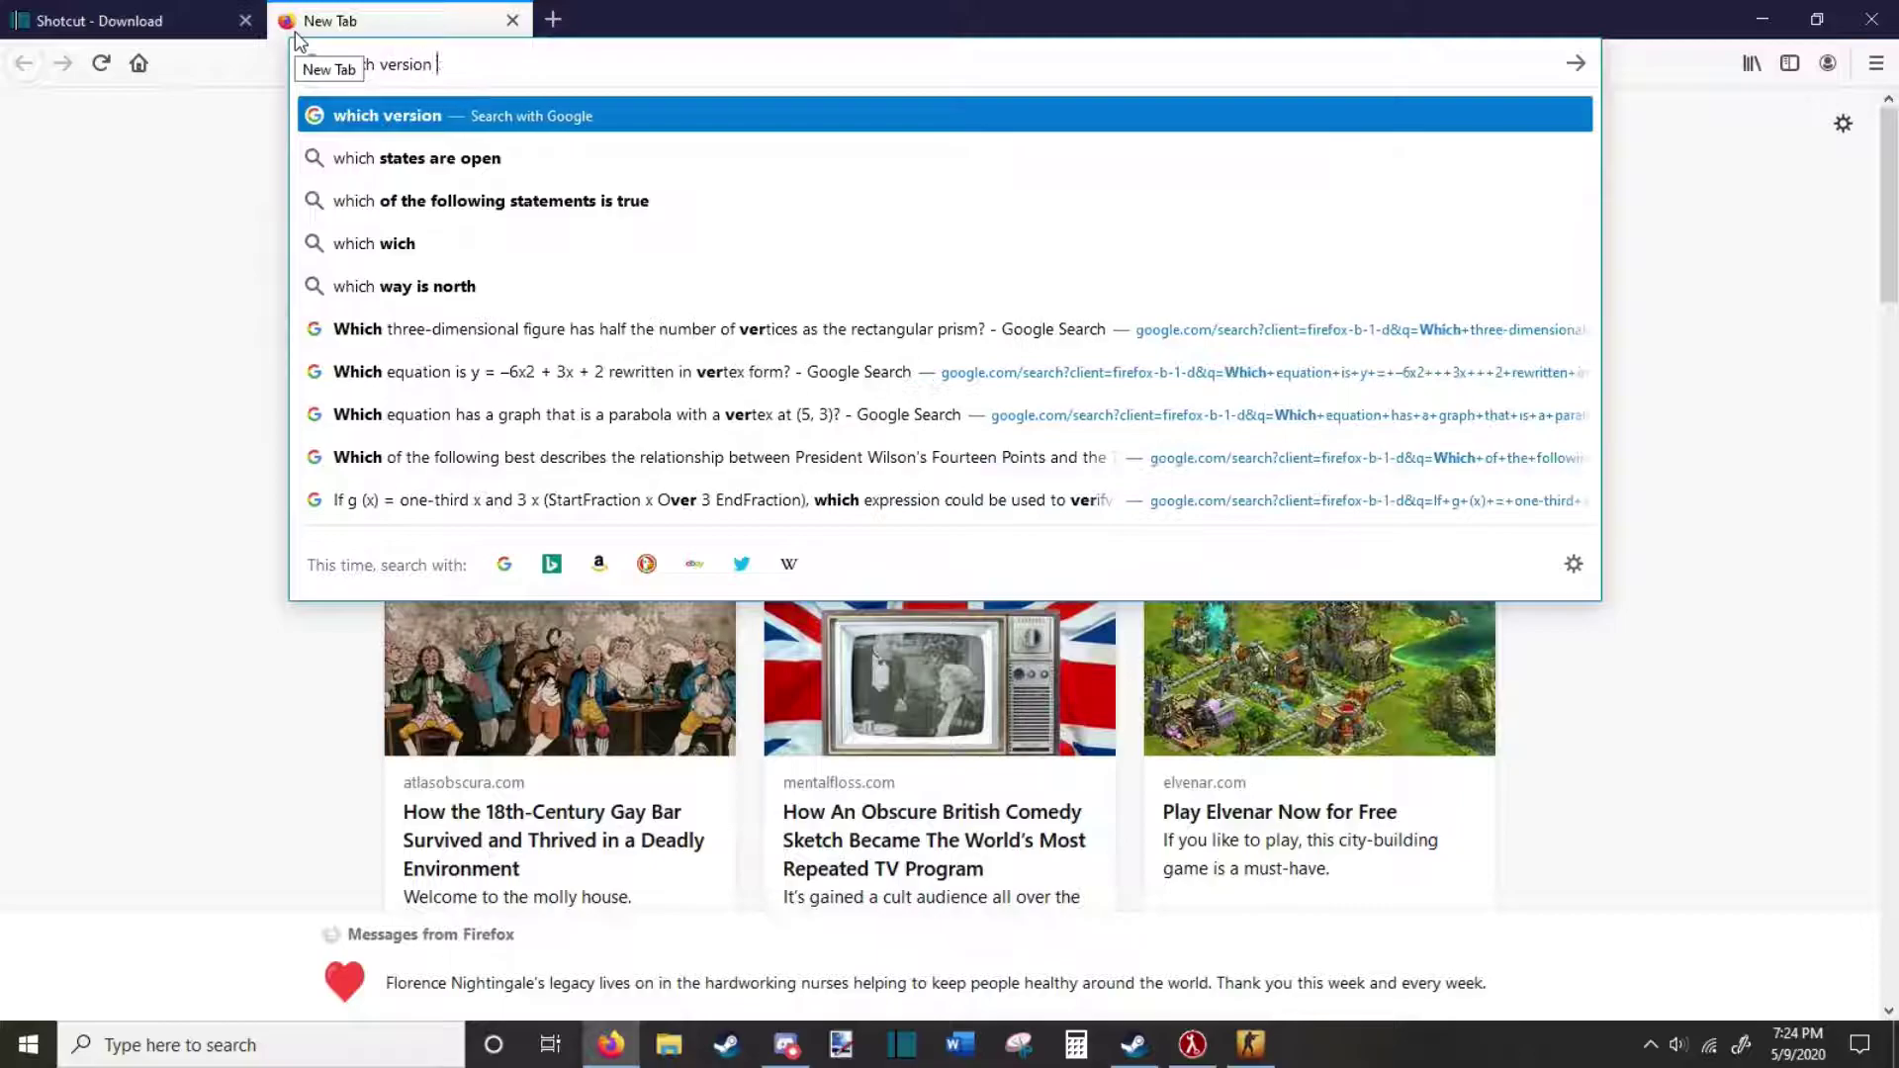
type("of windwos do")
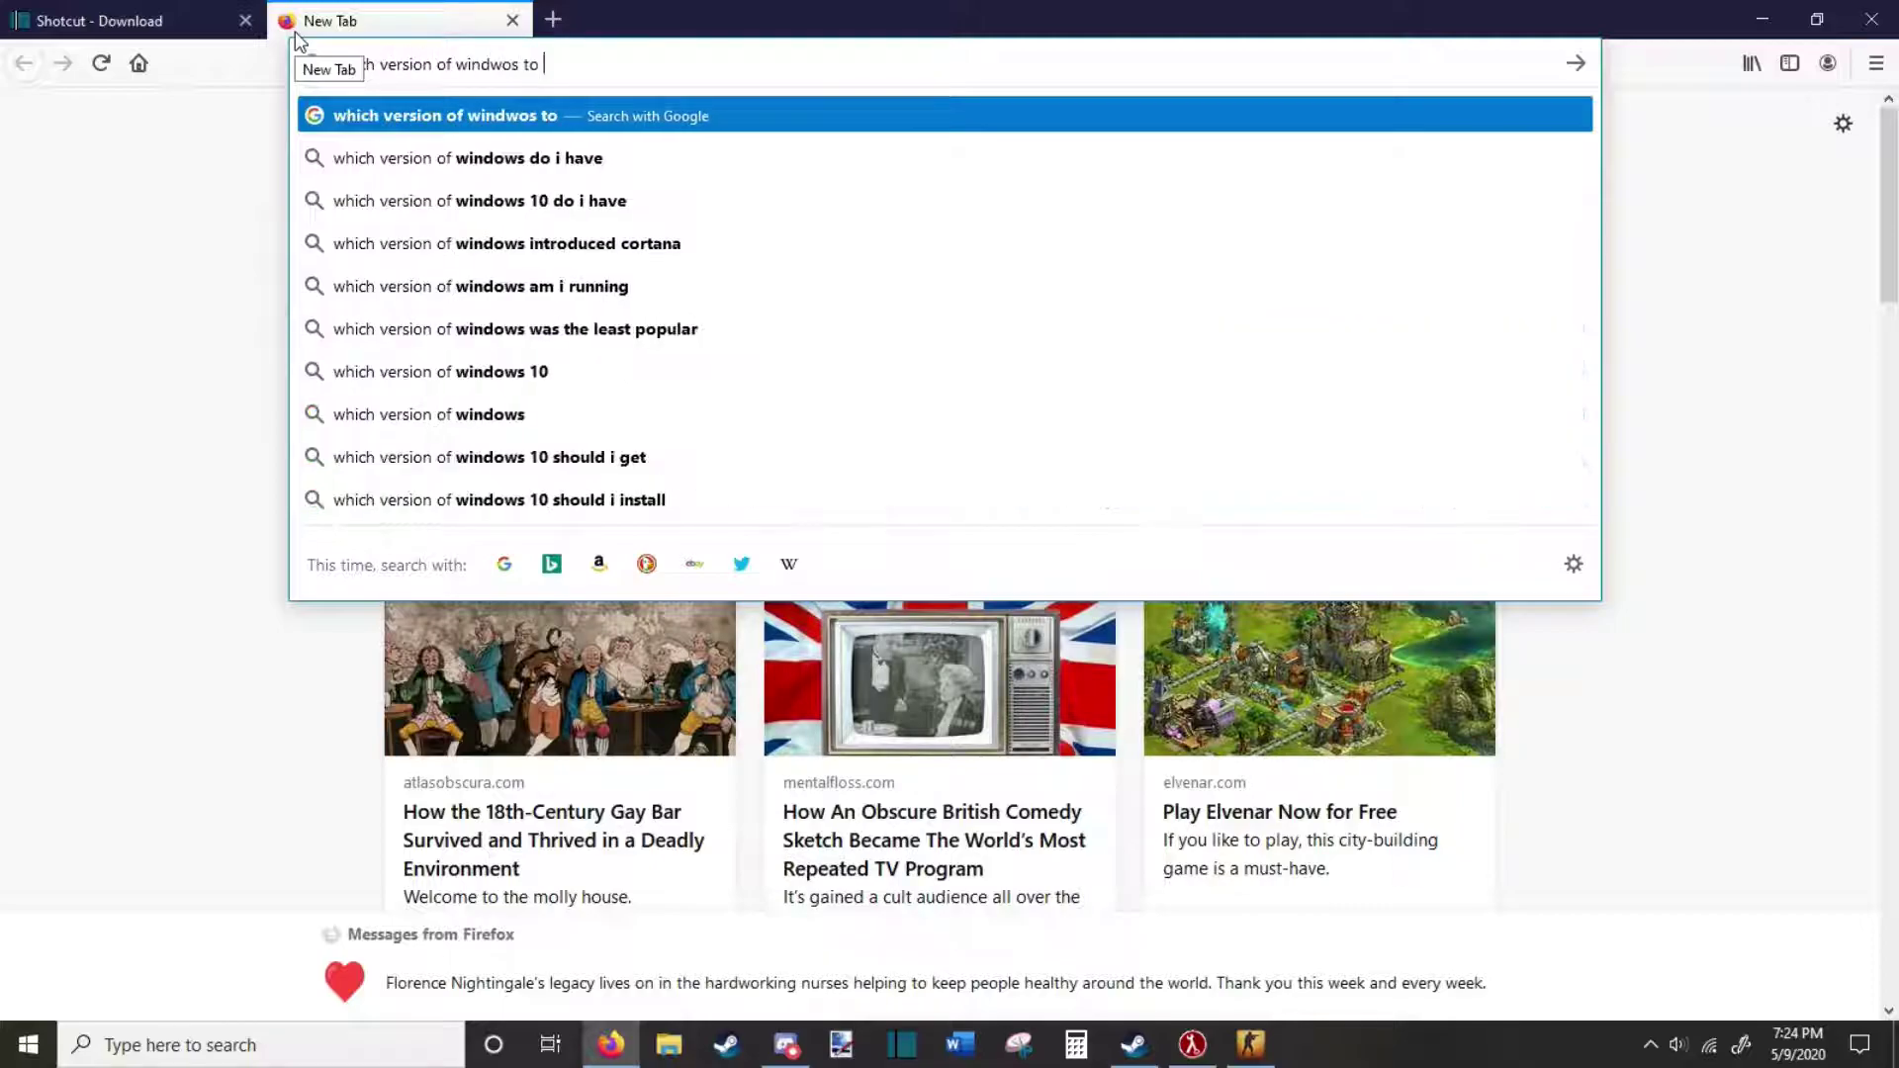
type(" i have")
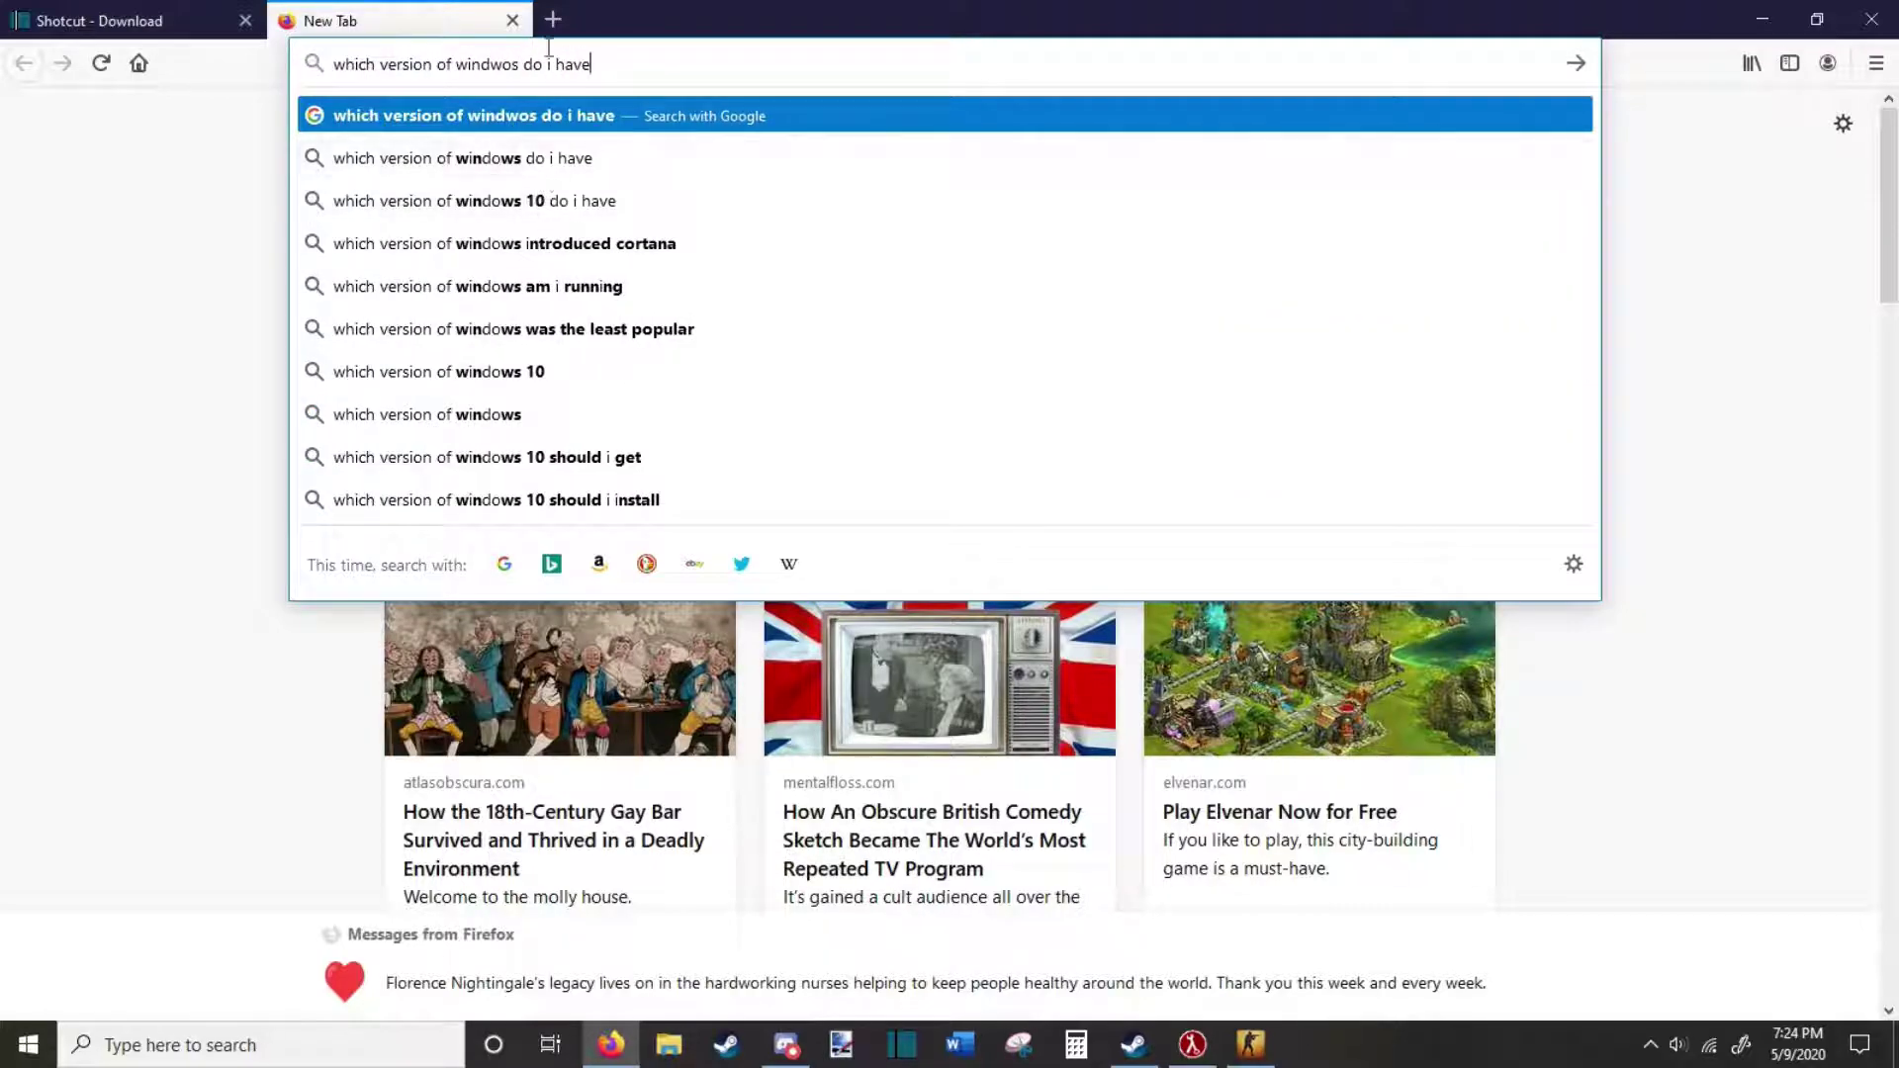
left_click(513, 20)
Switch to Half-Life Advanced Effects, start CS:GO through the developer Custom Loader with AfxHookSource.dll, and quit the game.
left_click(1762, 19)
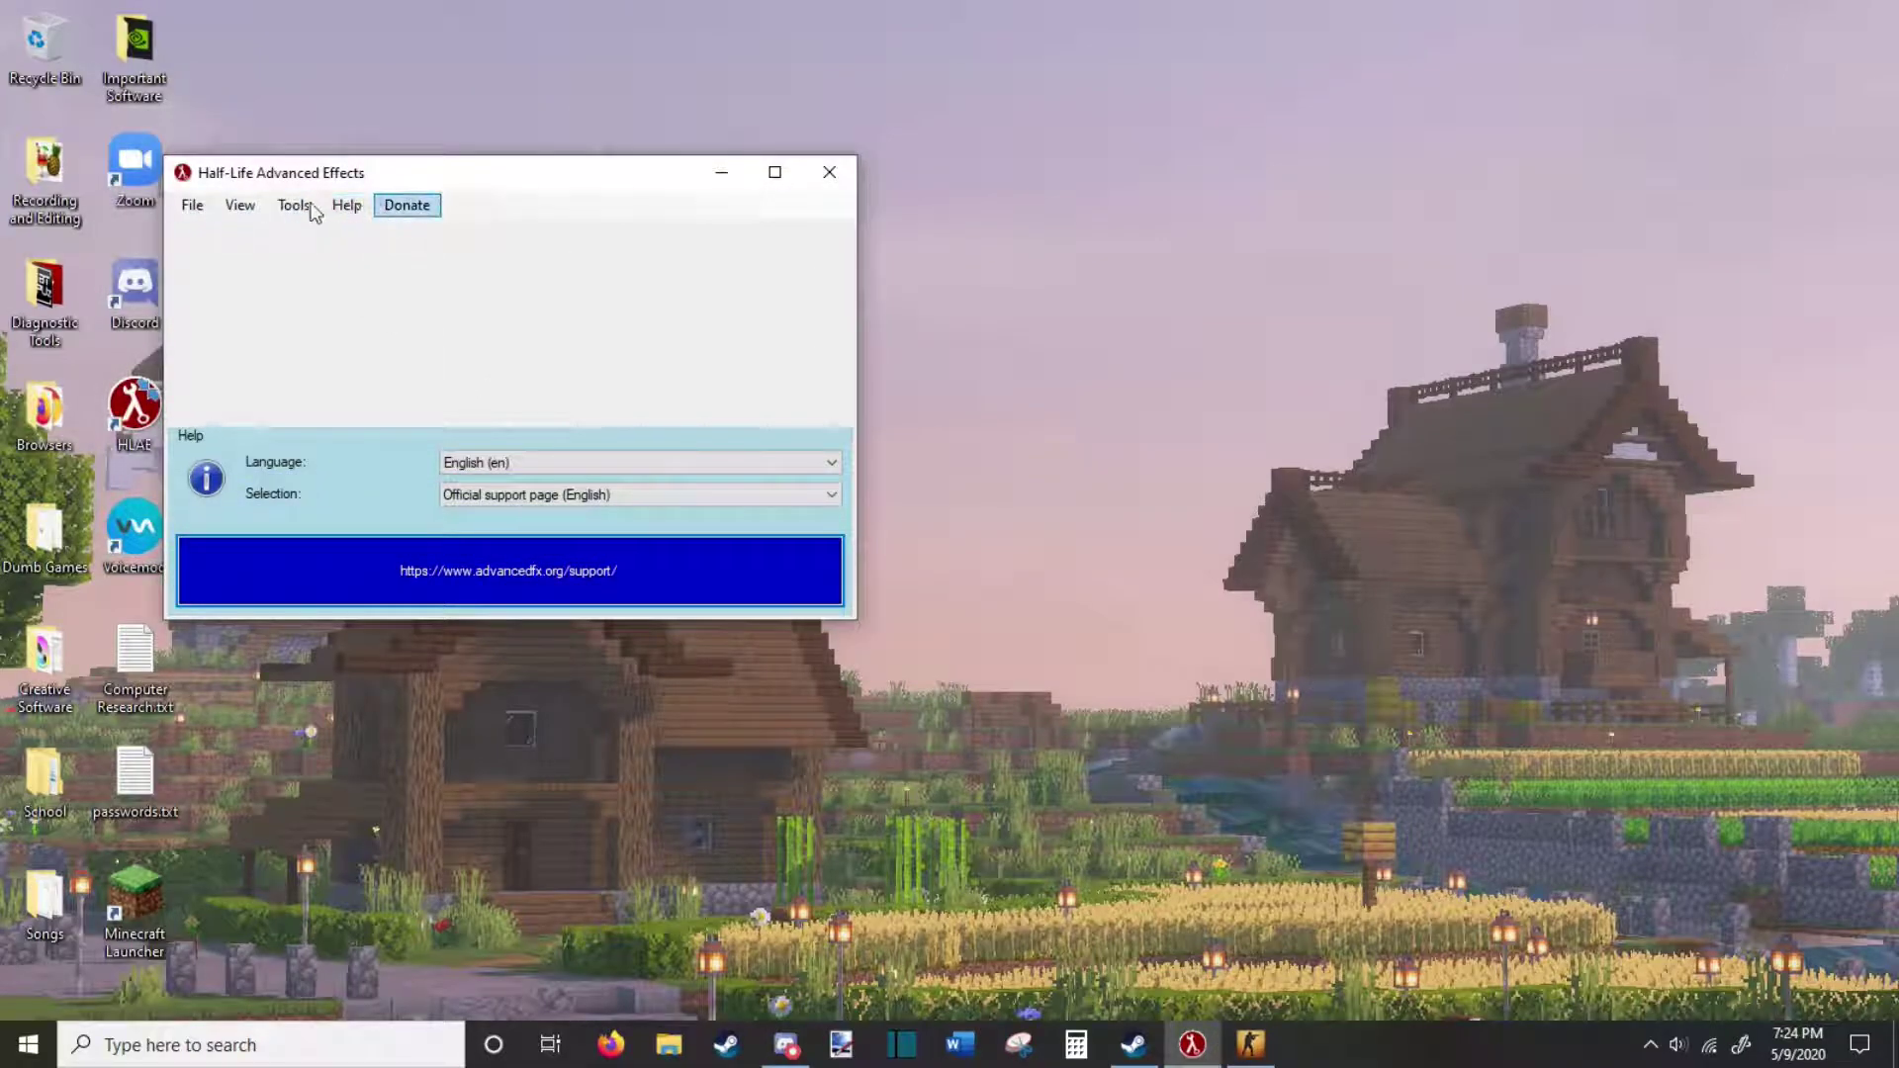
left_click(347, 204)
mouse_move(356, 325)
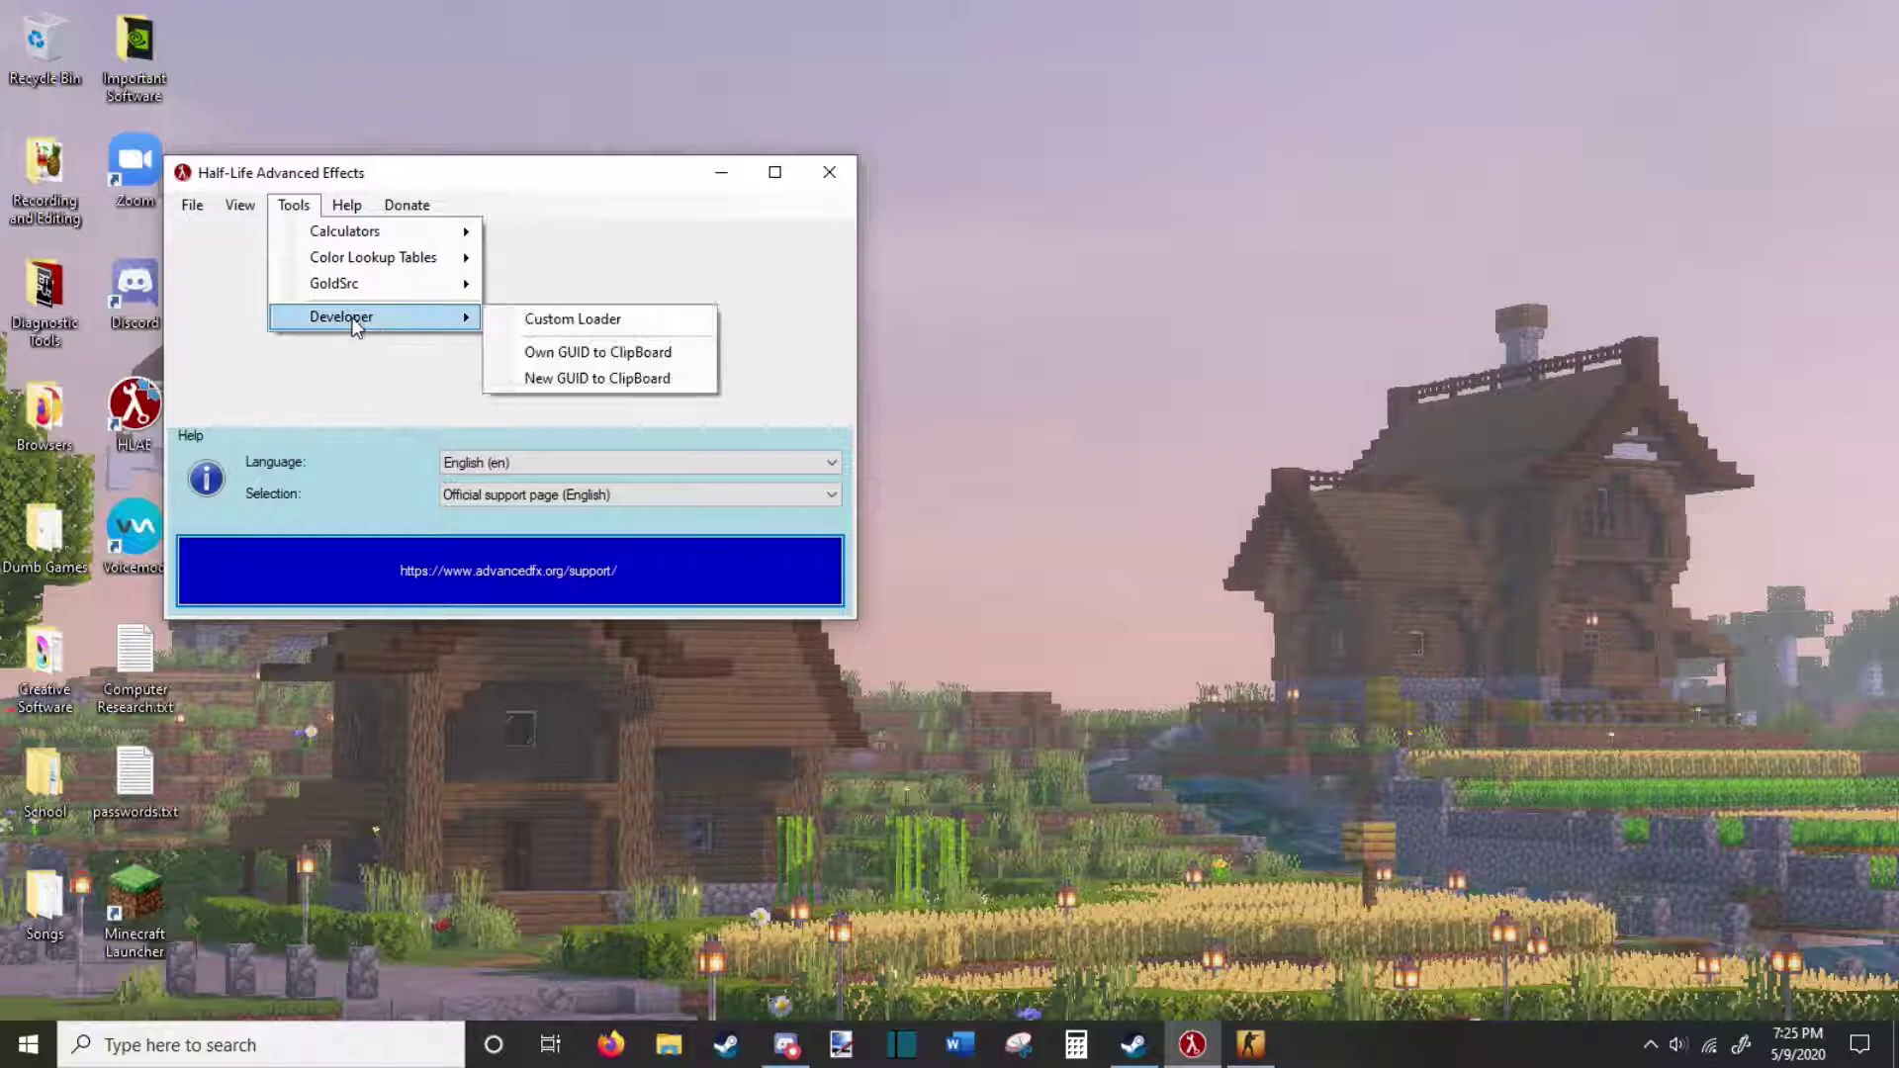
left_click(614, 326)
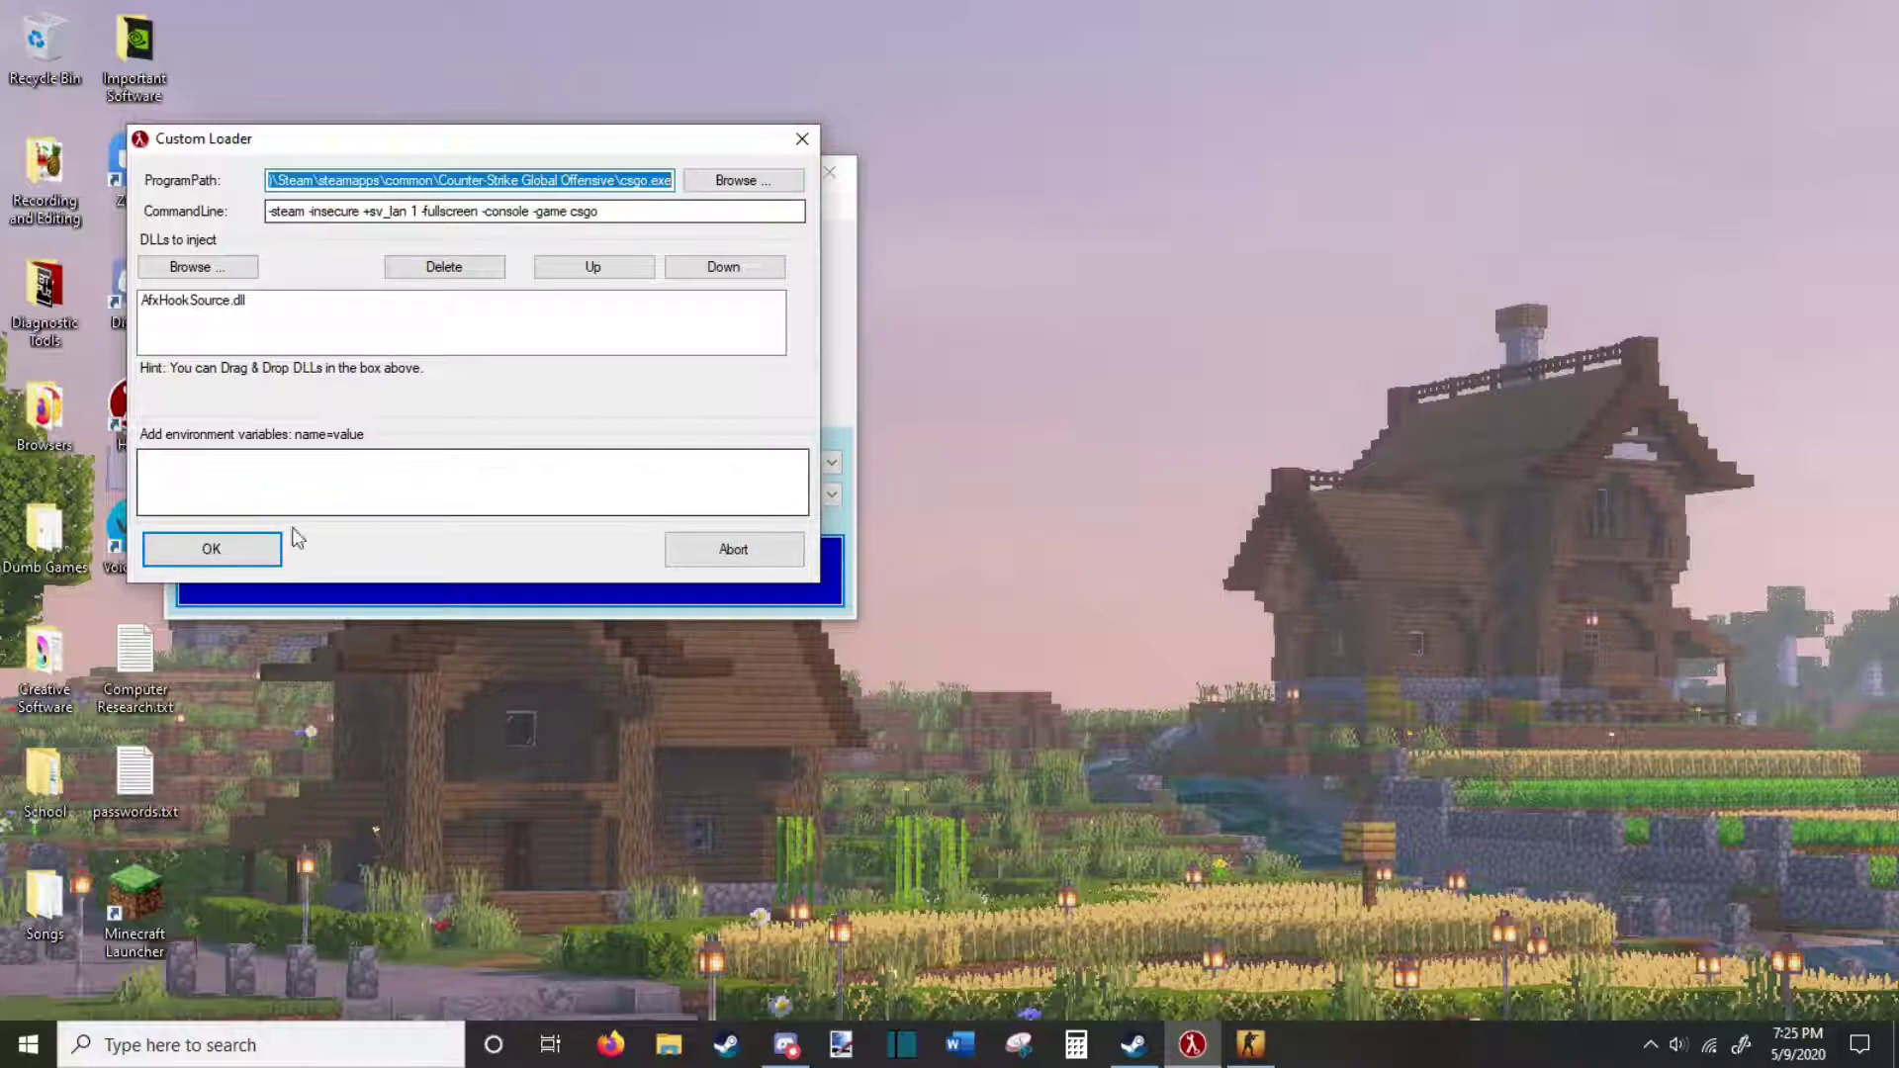
left_click(225, 552)
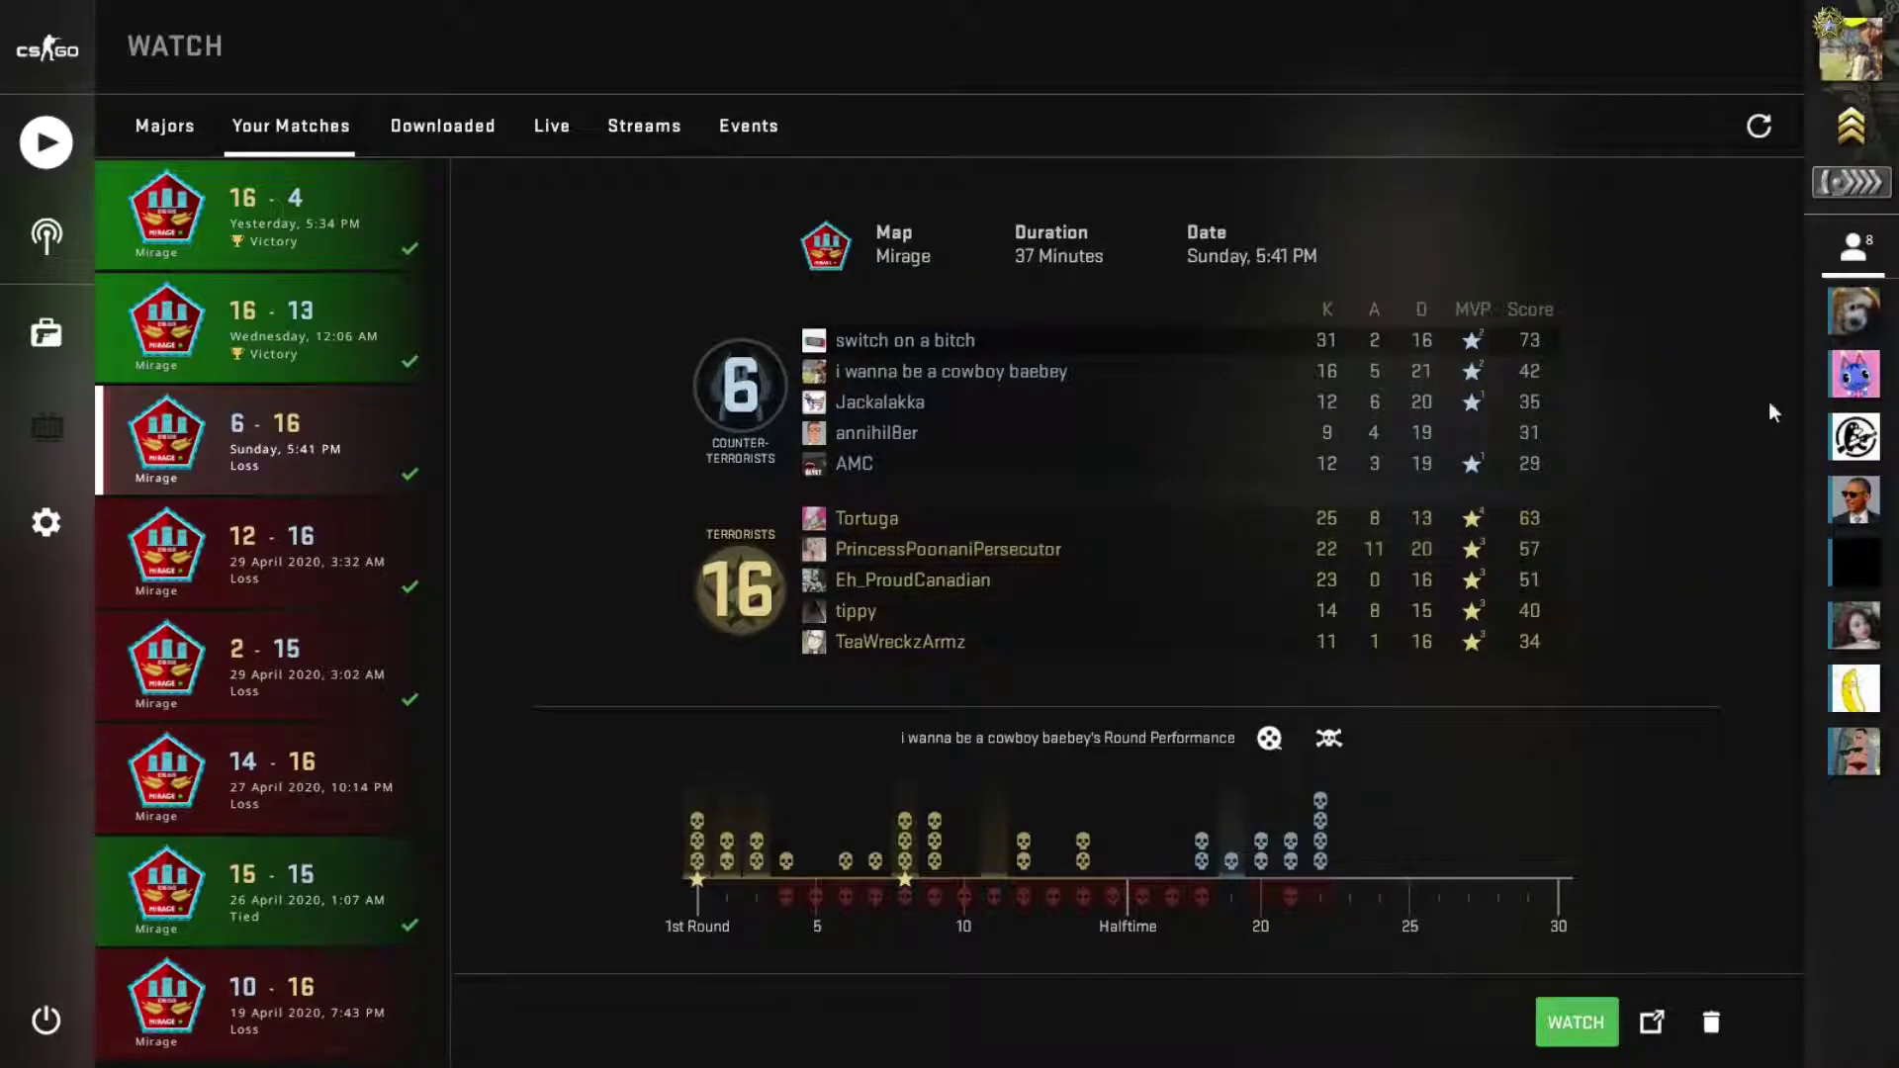
key("Escape")
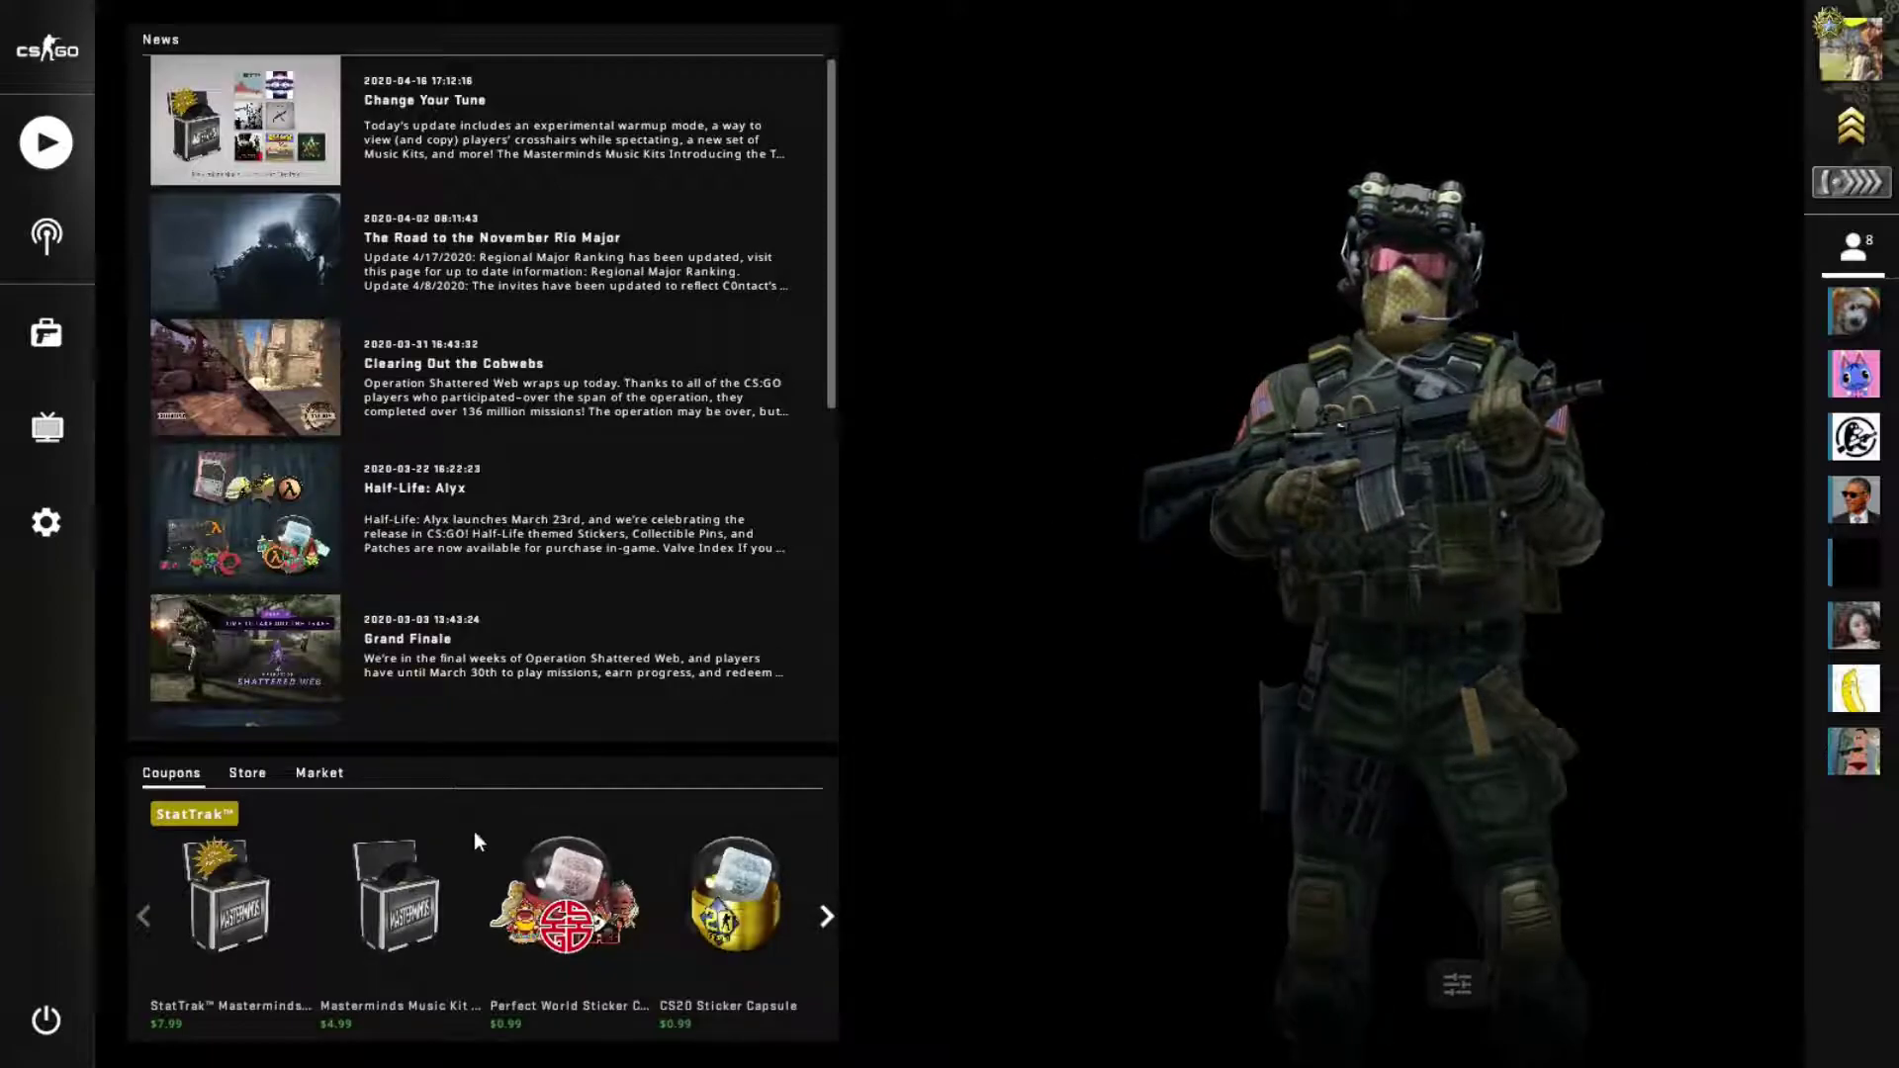
left_click(54, 1019)
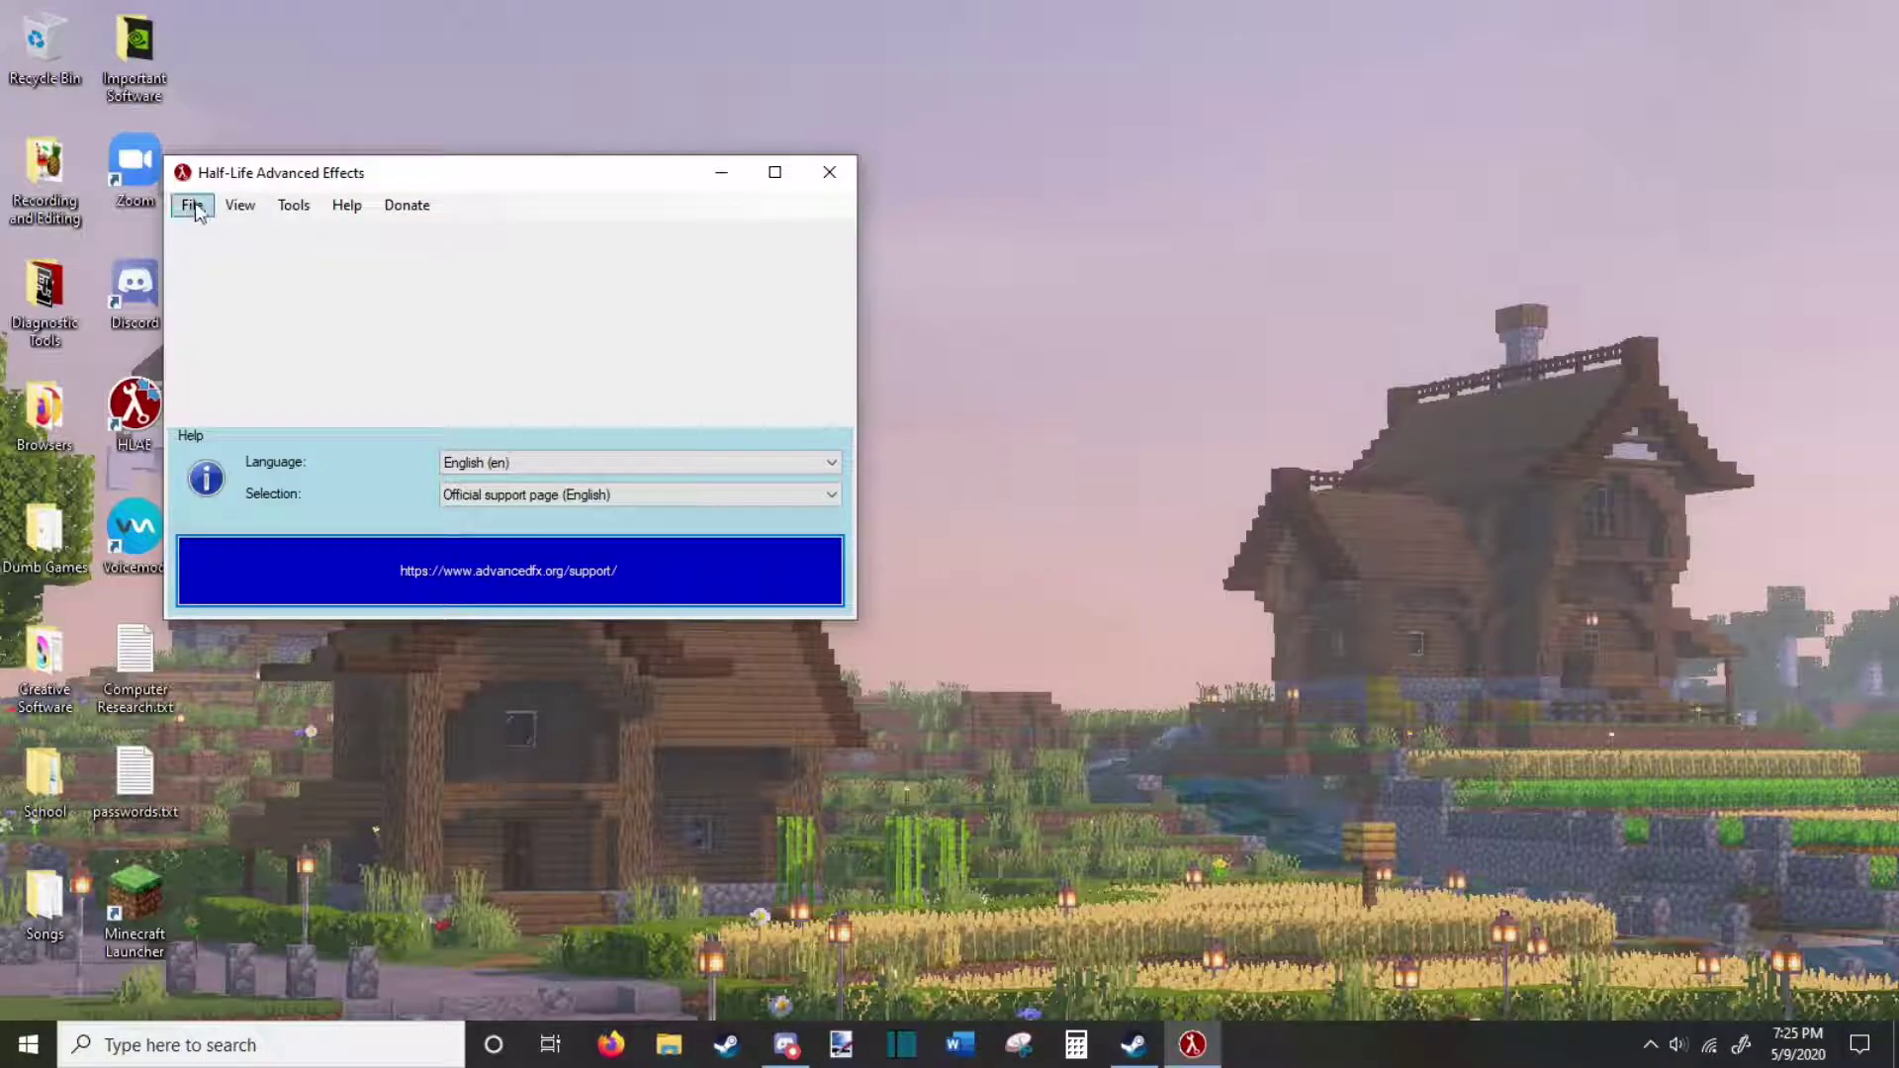
Launch CS:GO from HLAE's Launch CS:GO dialog with the saved settings, and dismiss the game's console and Valve Anti-Cheat notice.
left_click(195, 216)
left_click(237, 234)
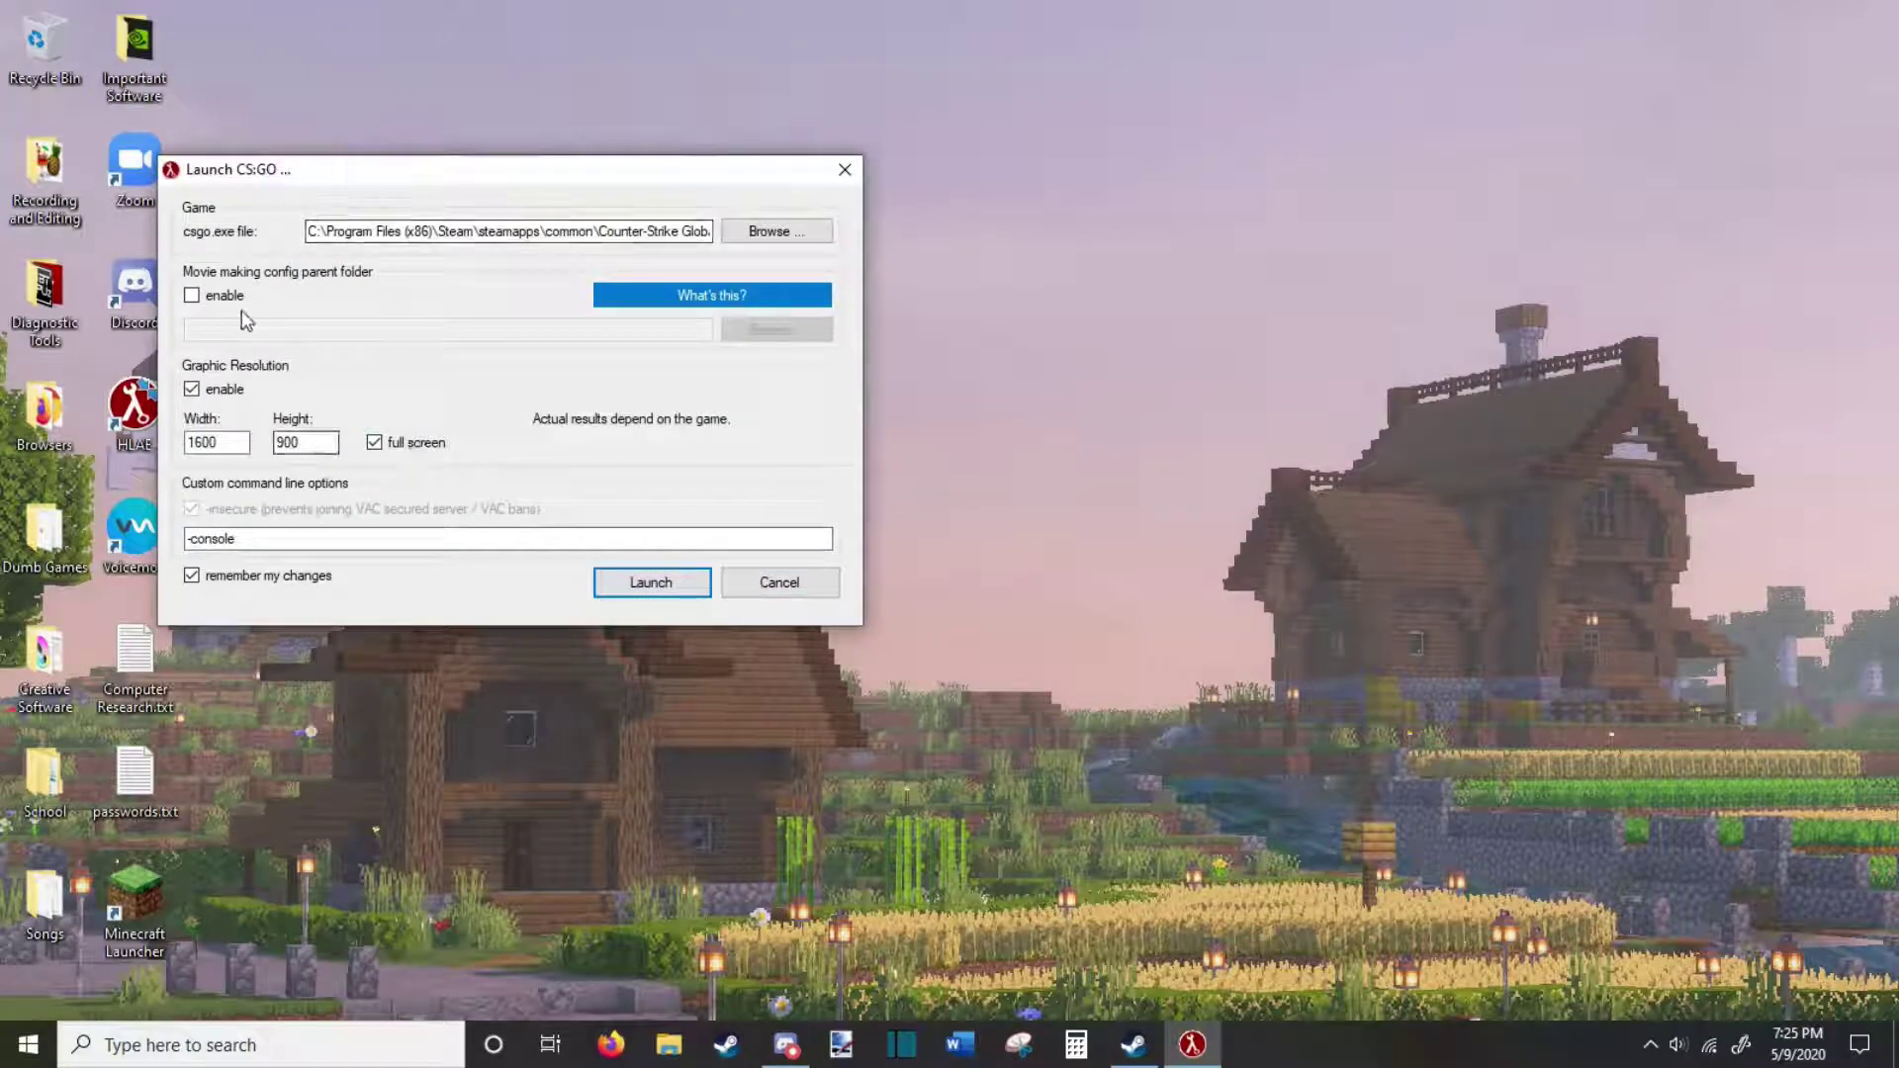
left_click(654, 584)
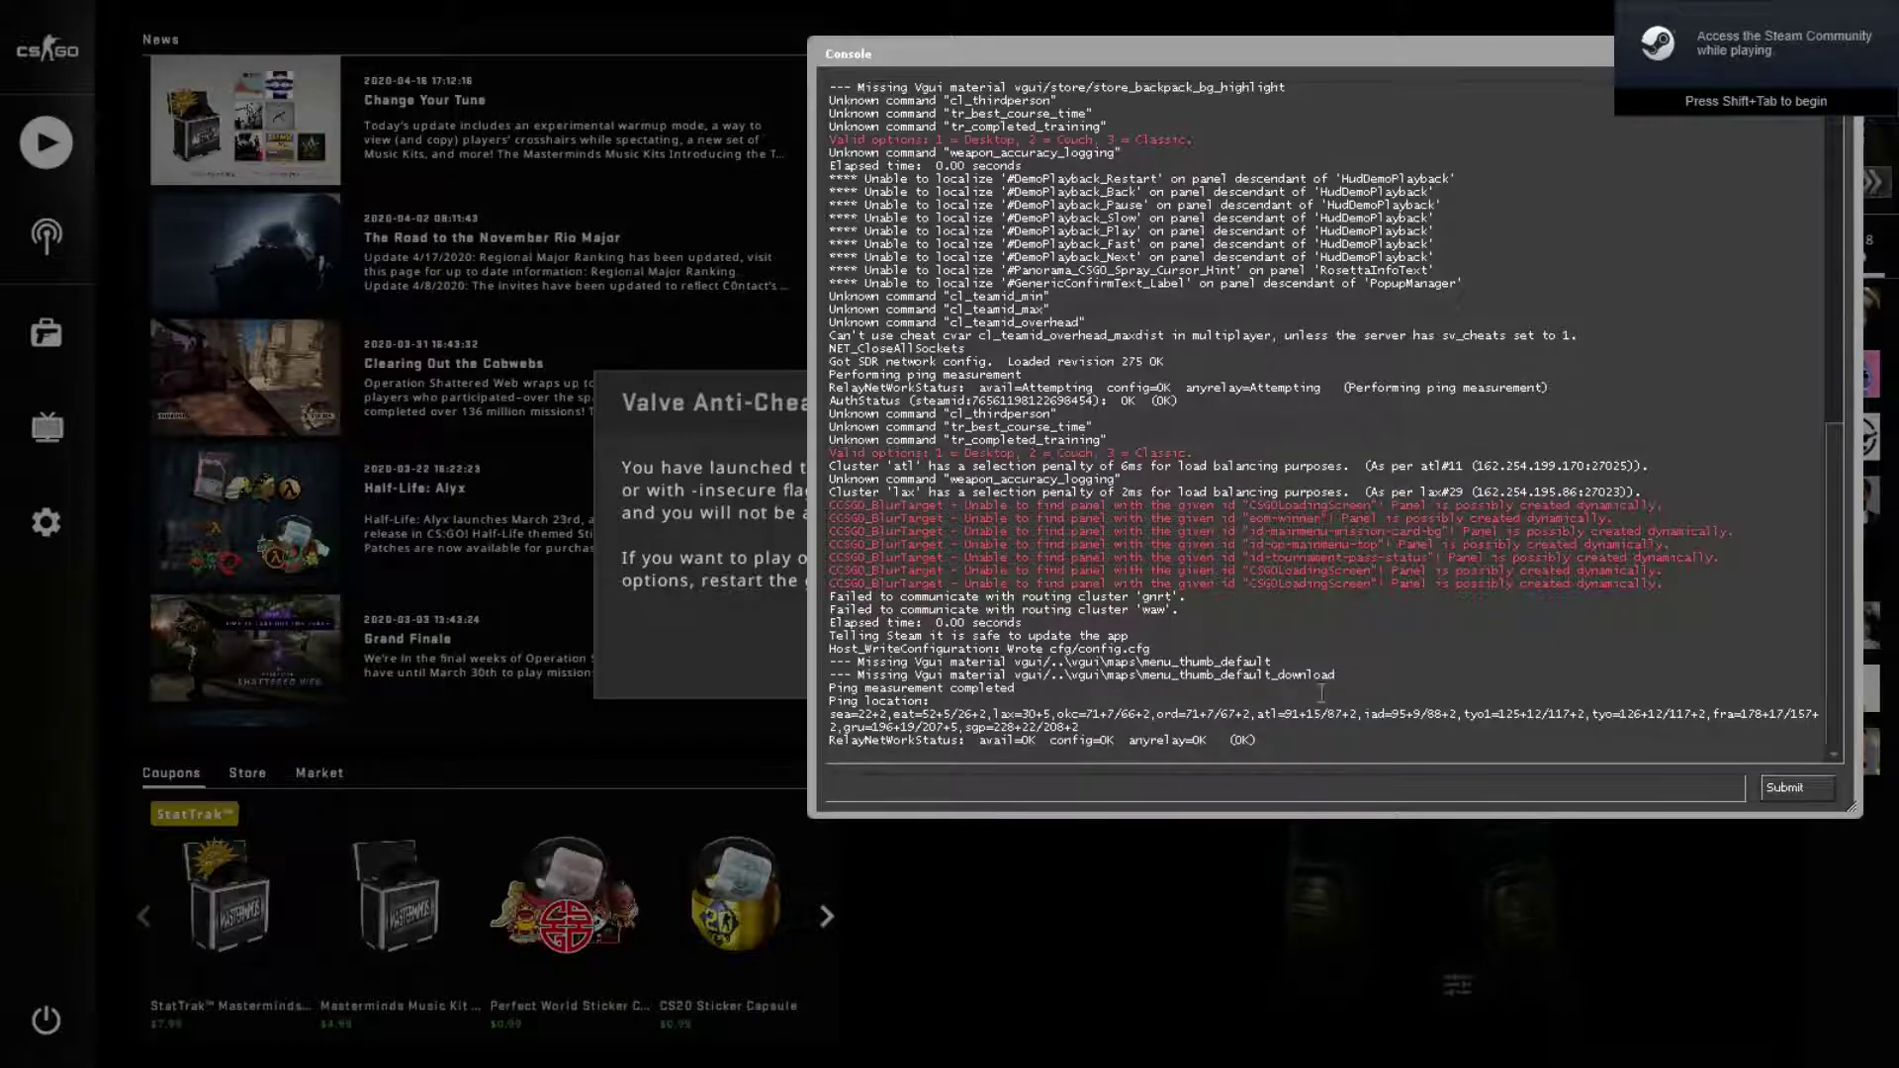
key("grave")
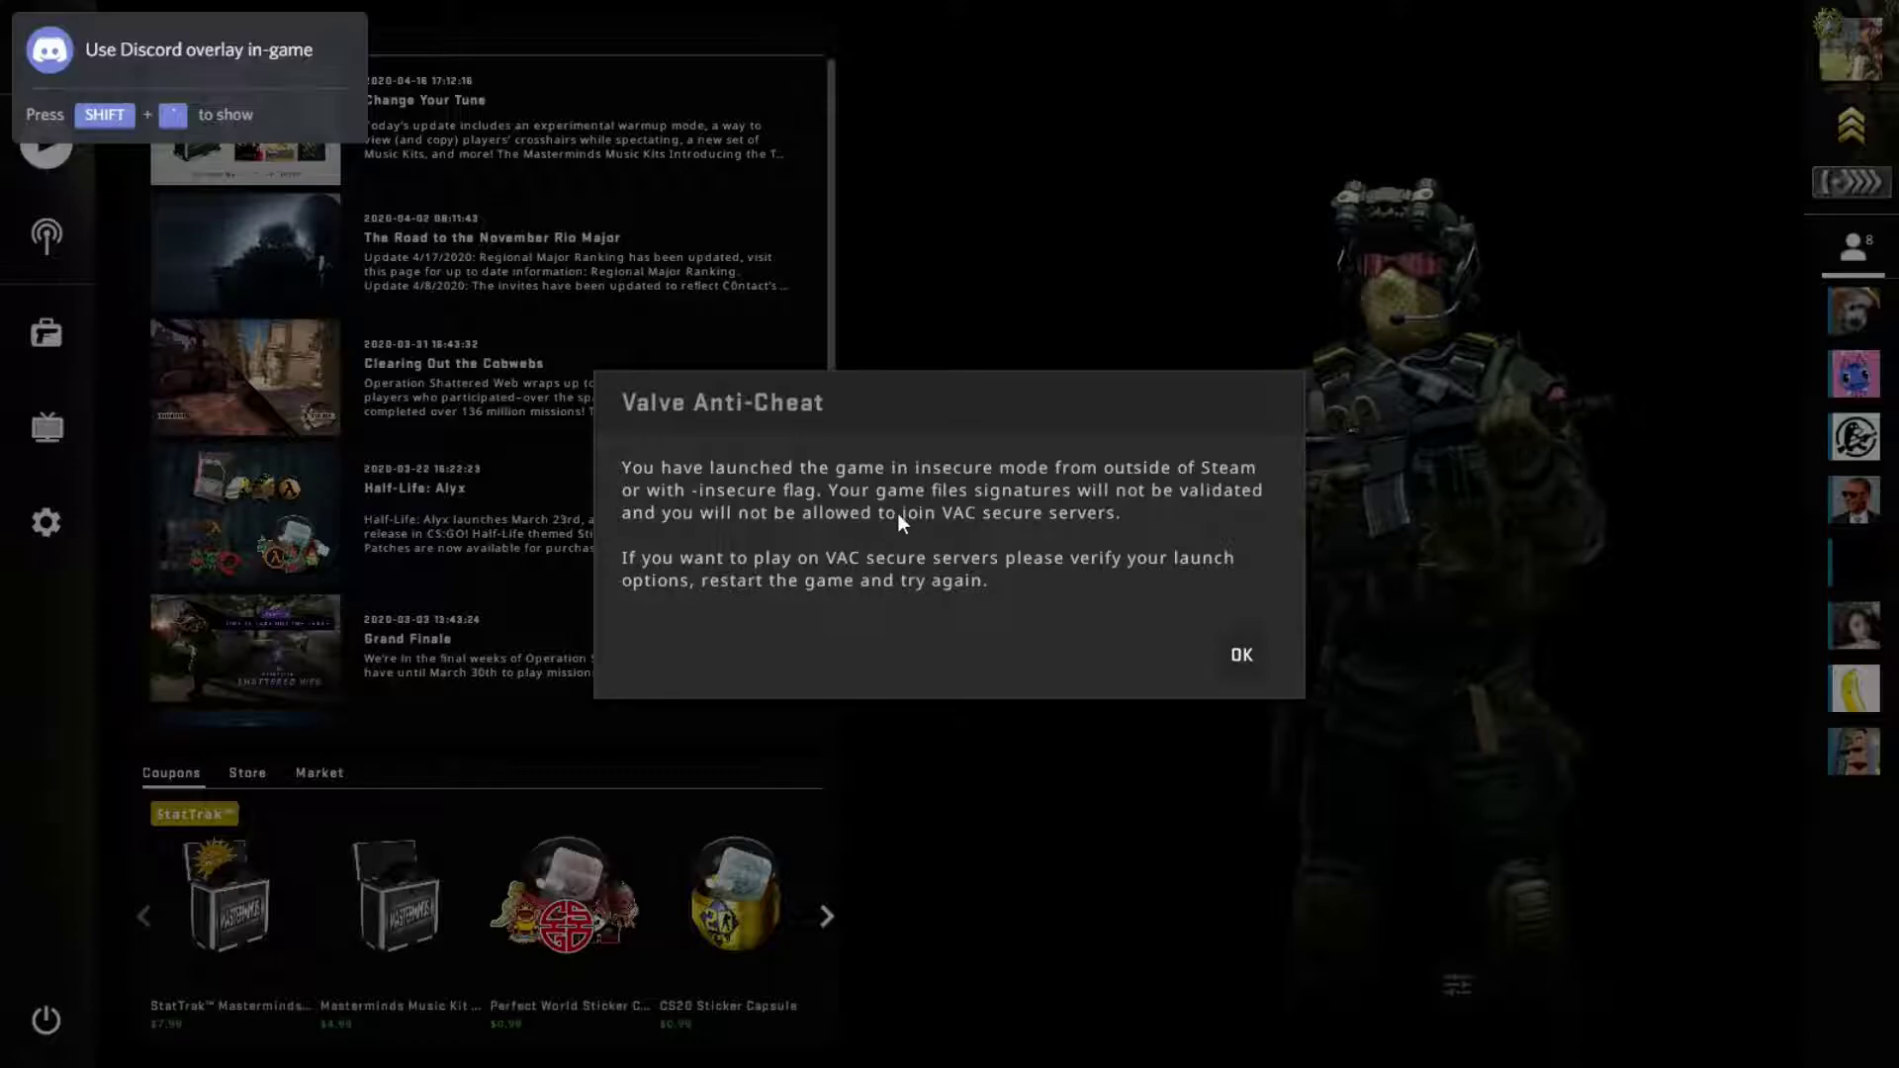
left_click(1243, 657)
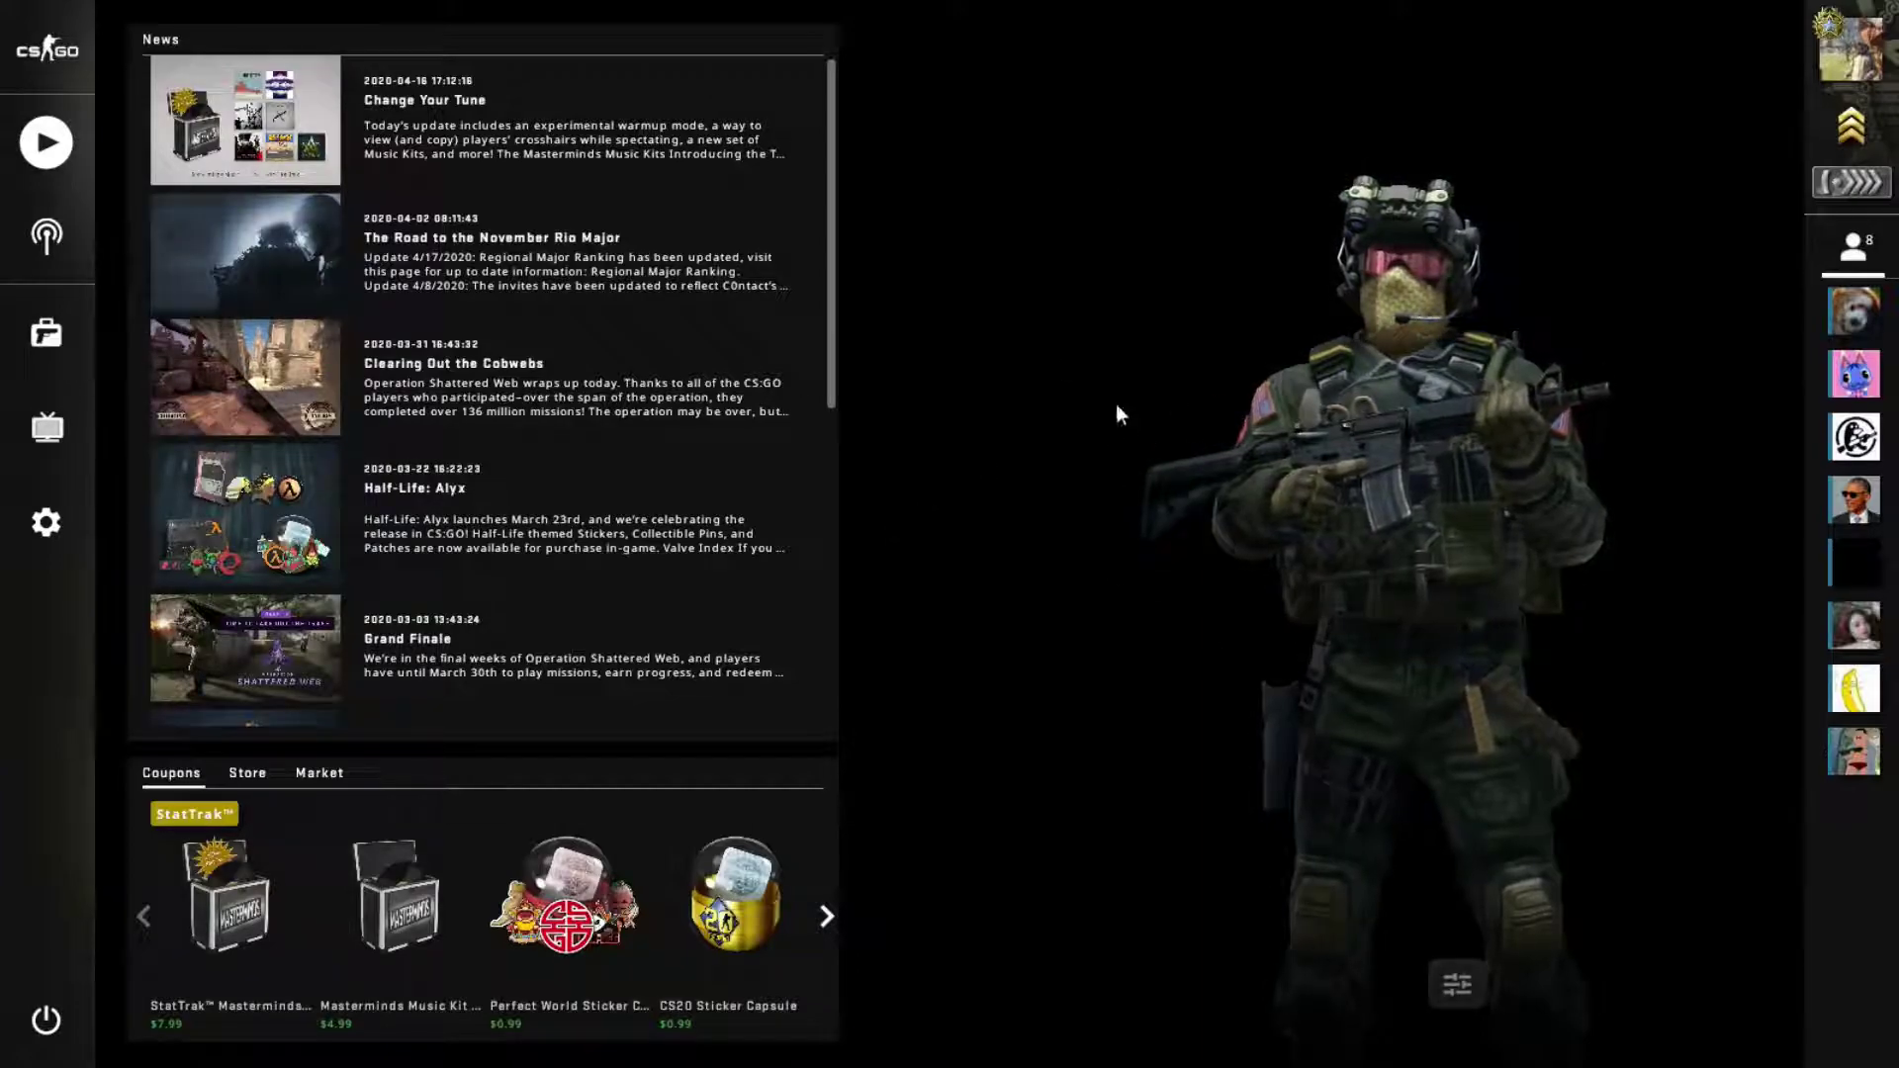
Open the list of your own matches in CS:GO and start watching yesterday's 16-4 Mirage victory.
left_click(9, 170)
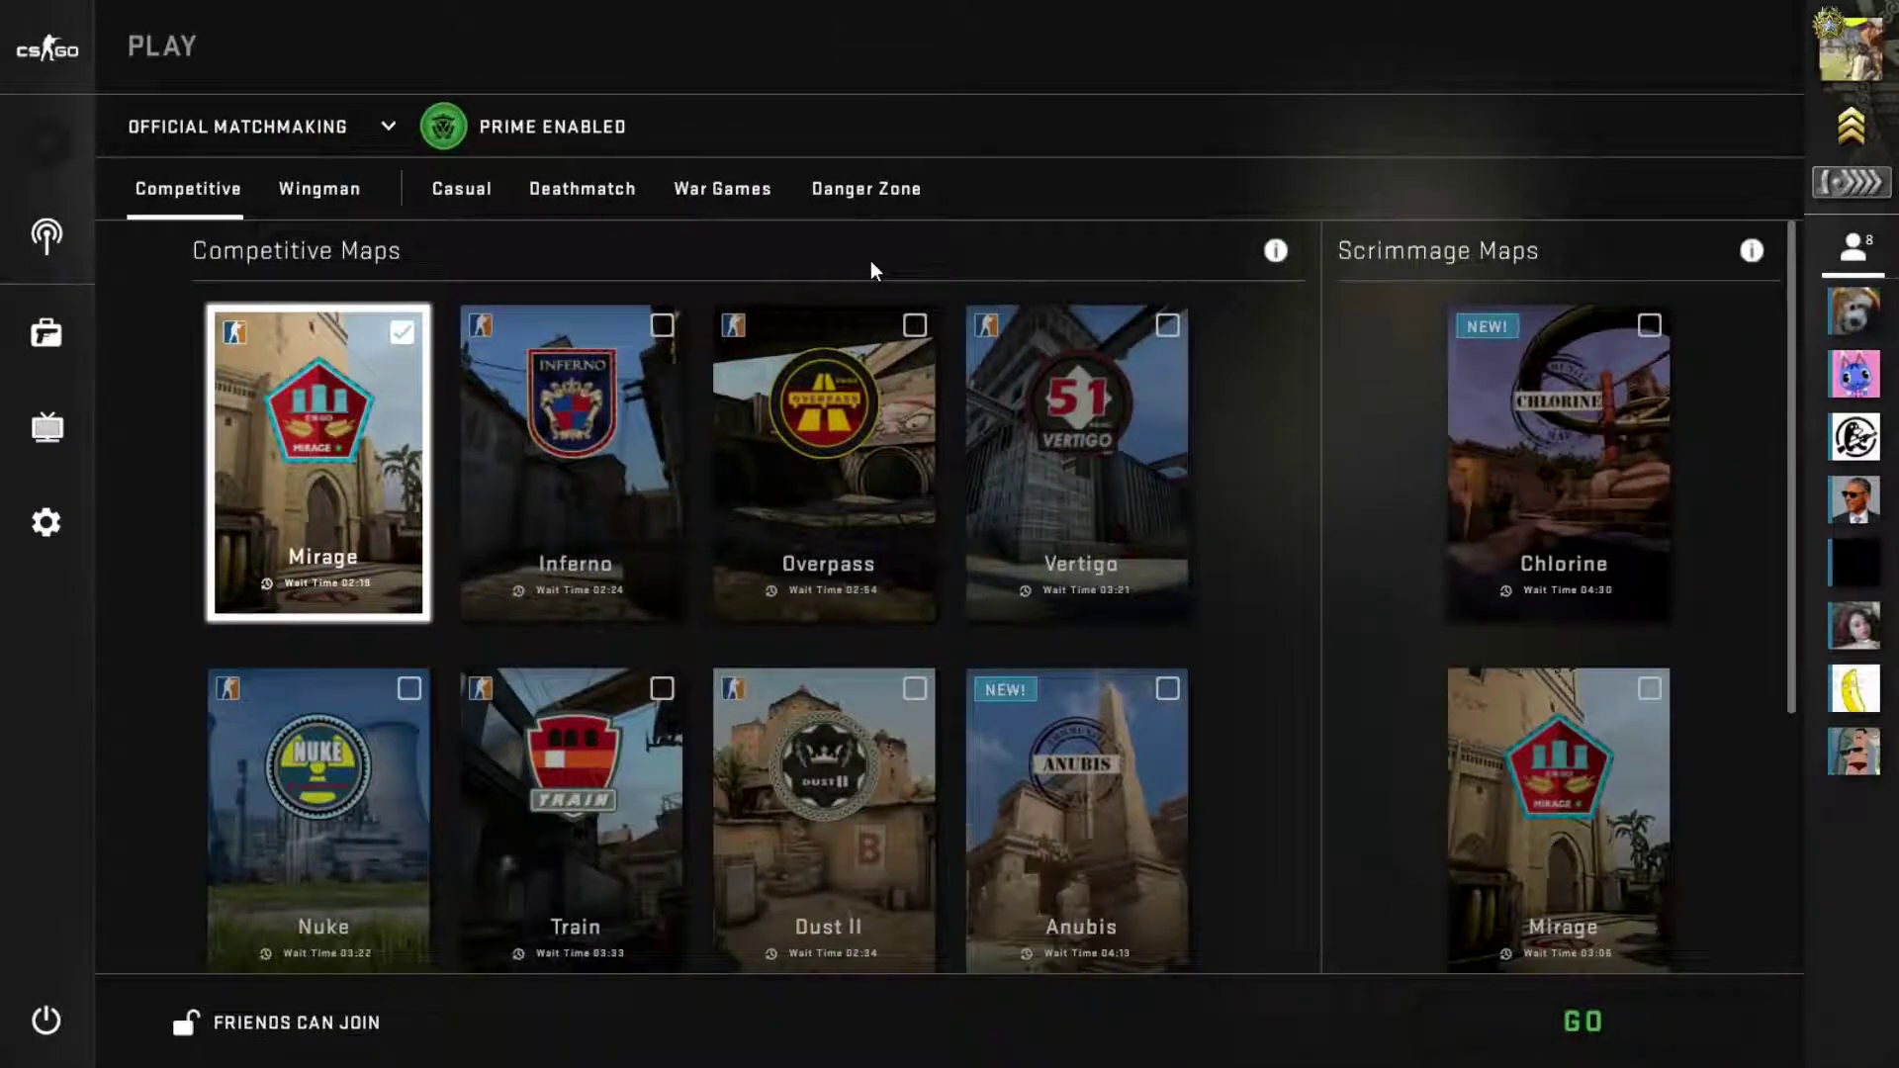
left_click(47, 427)
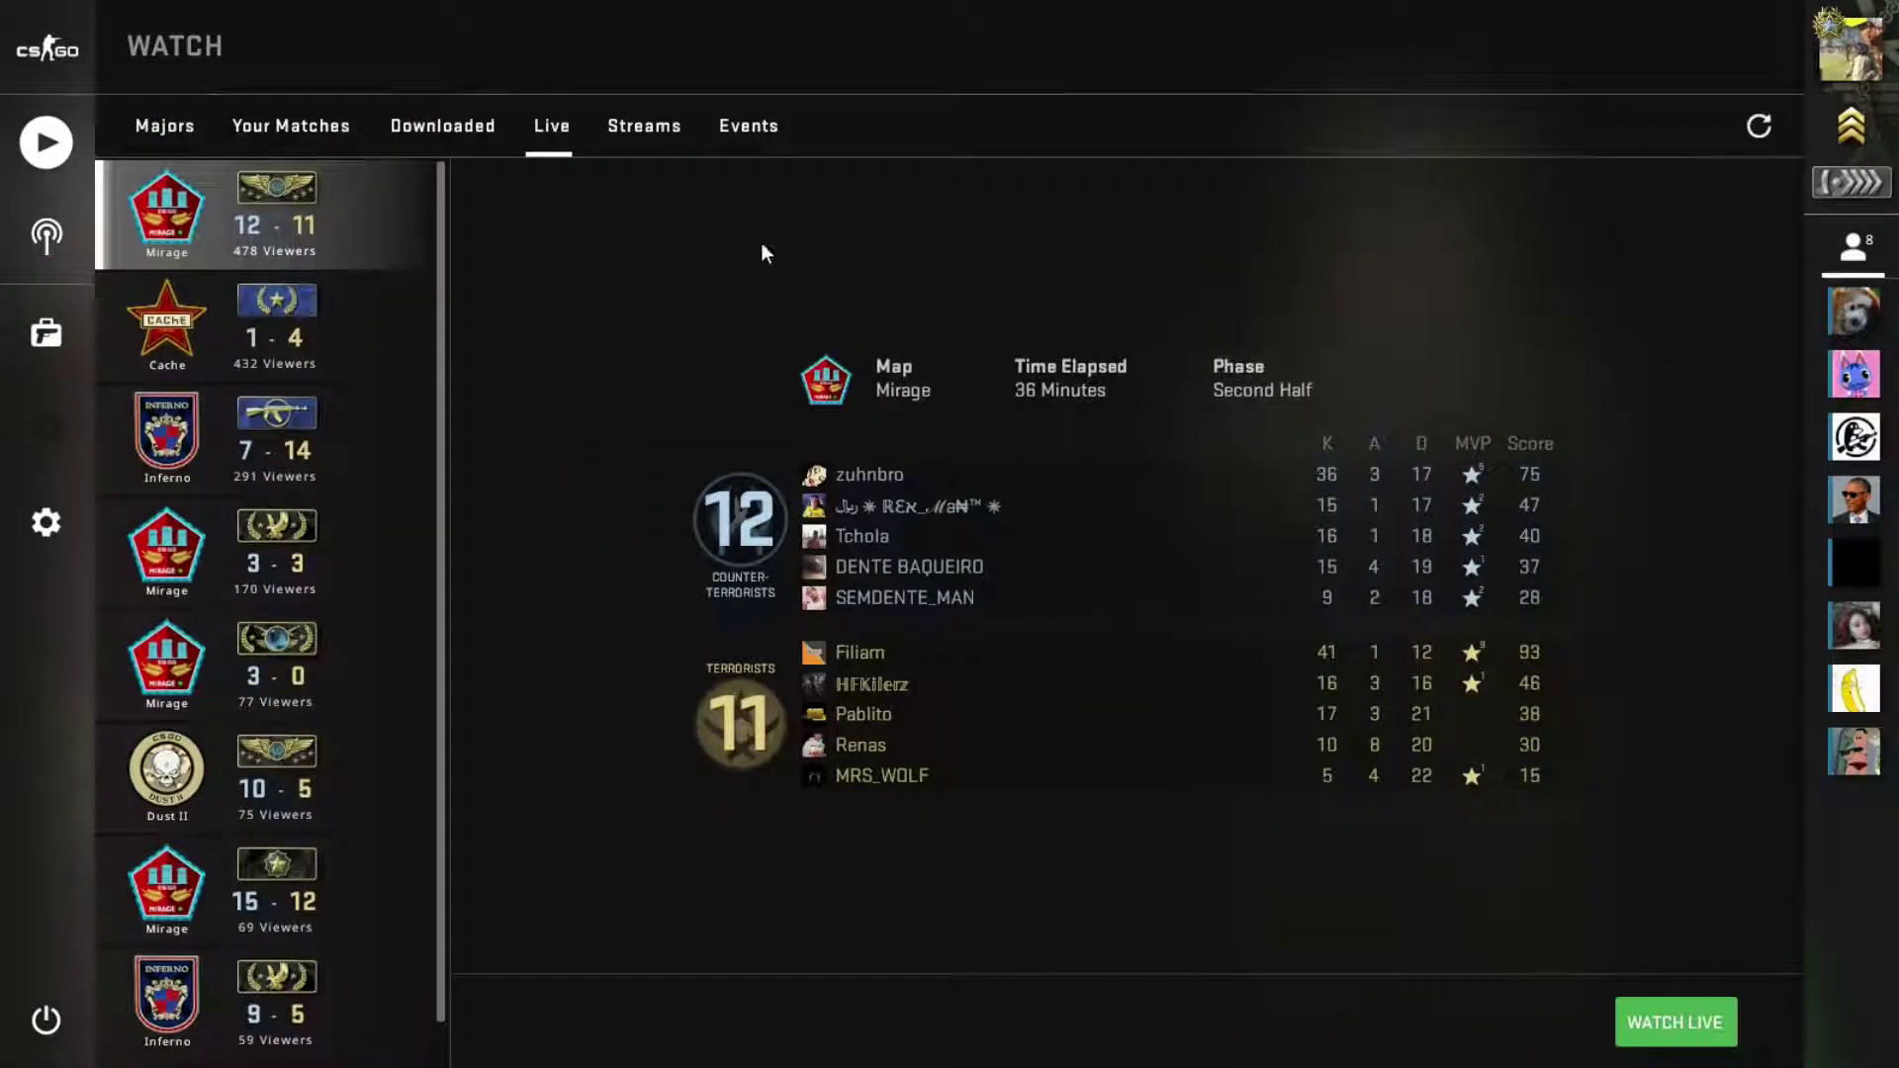
left_click(339, 126)
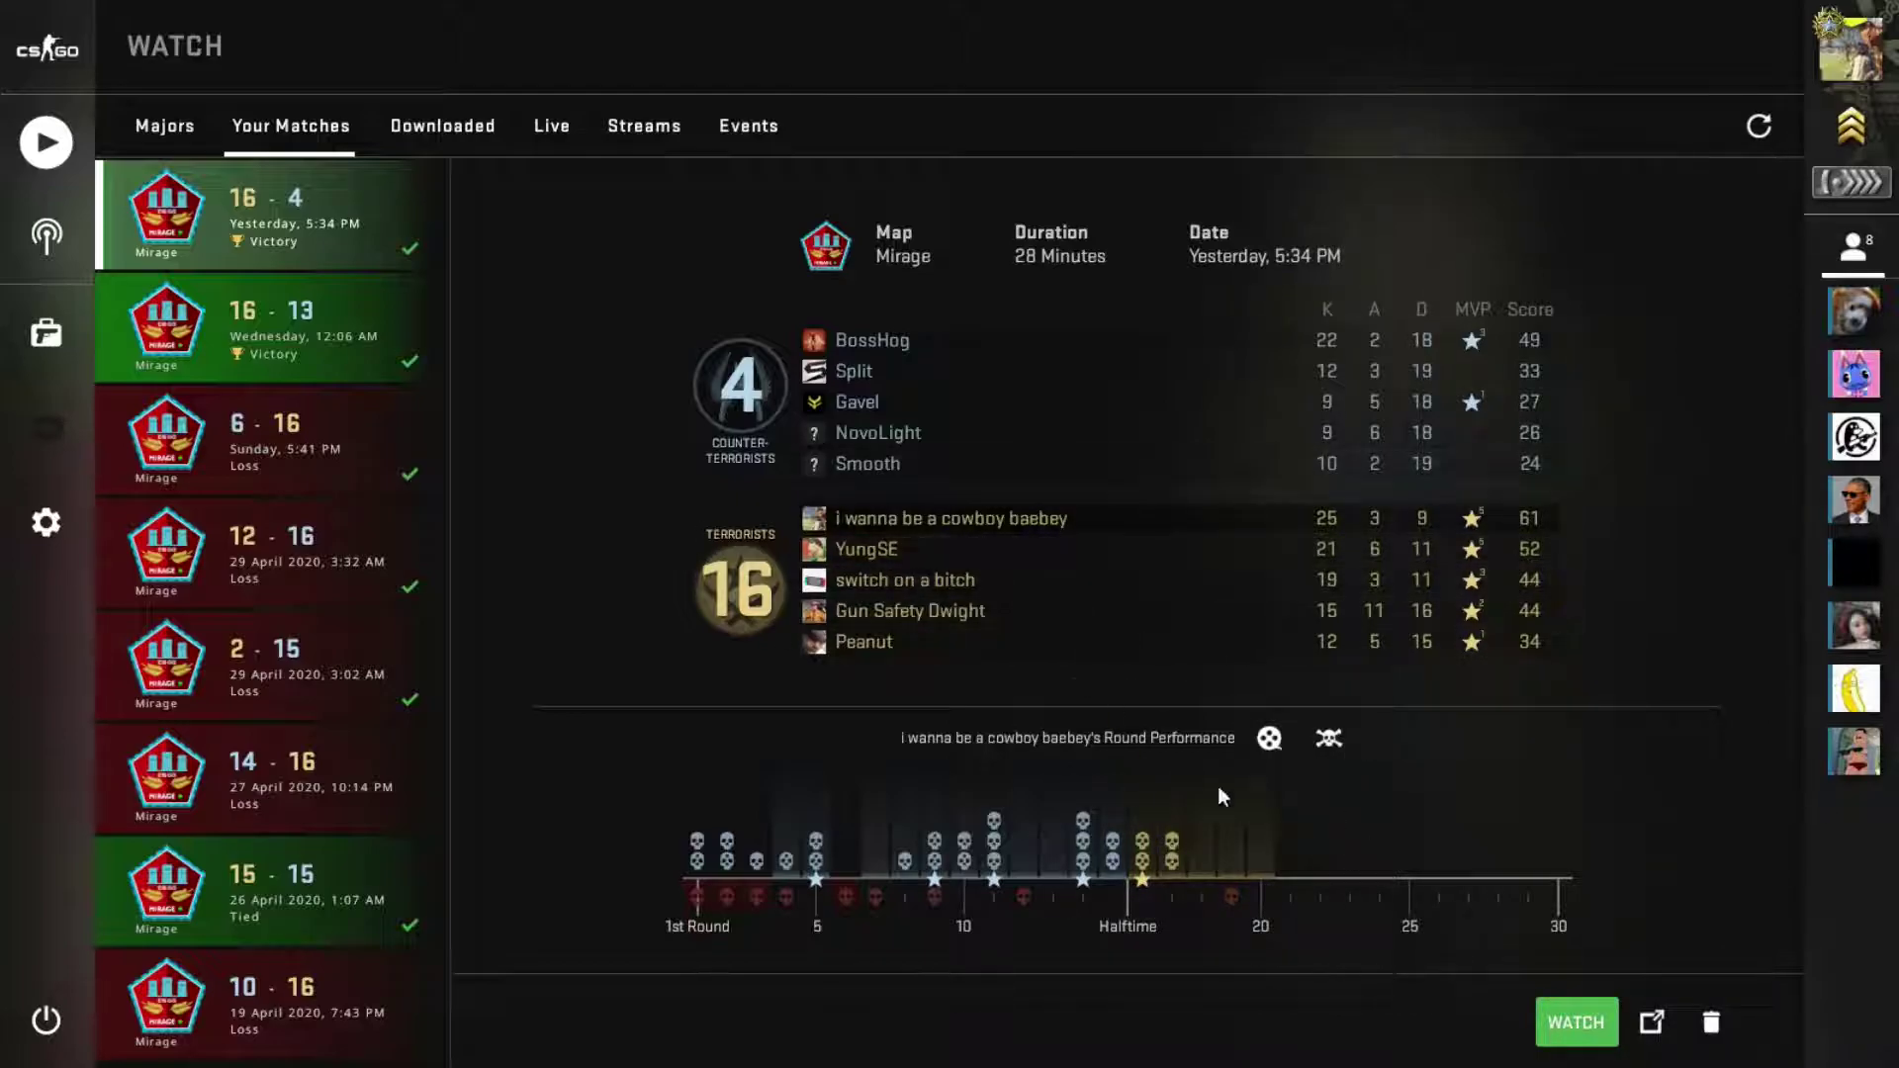
left_click(1583, 1021)
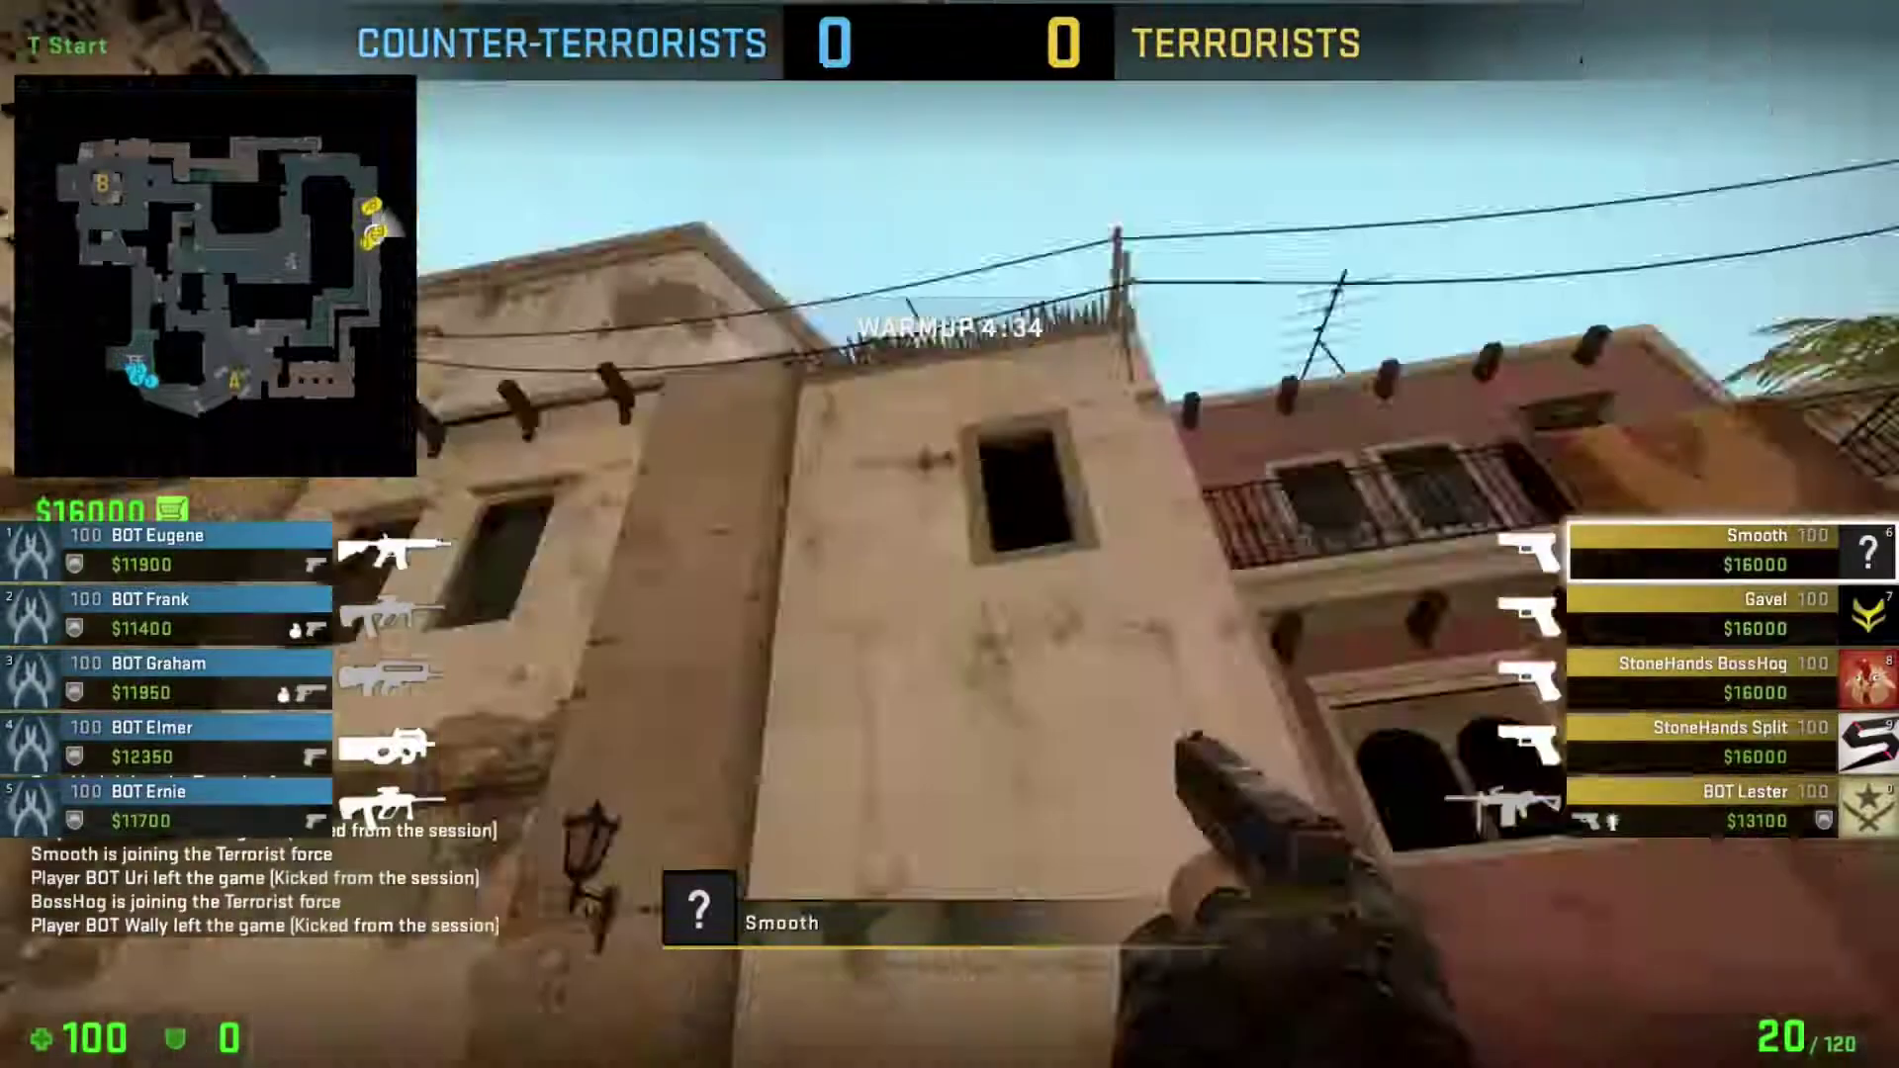
Show the demo playback controls, pause the match demo, and hide the controls again.
key("shift+F2")
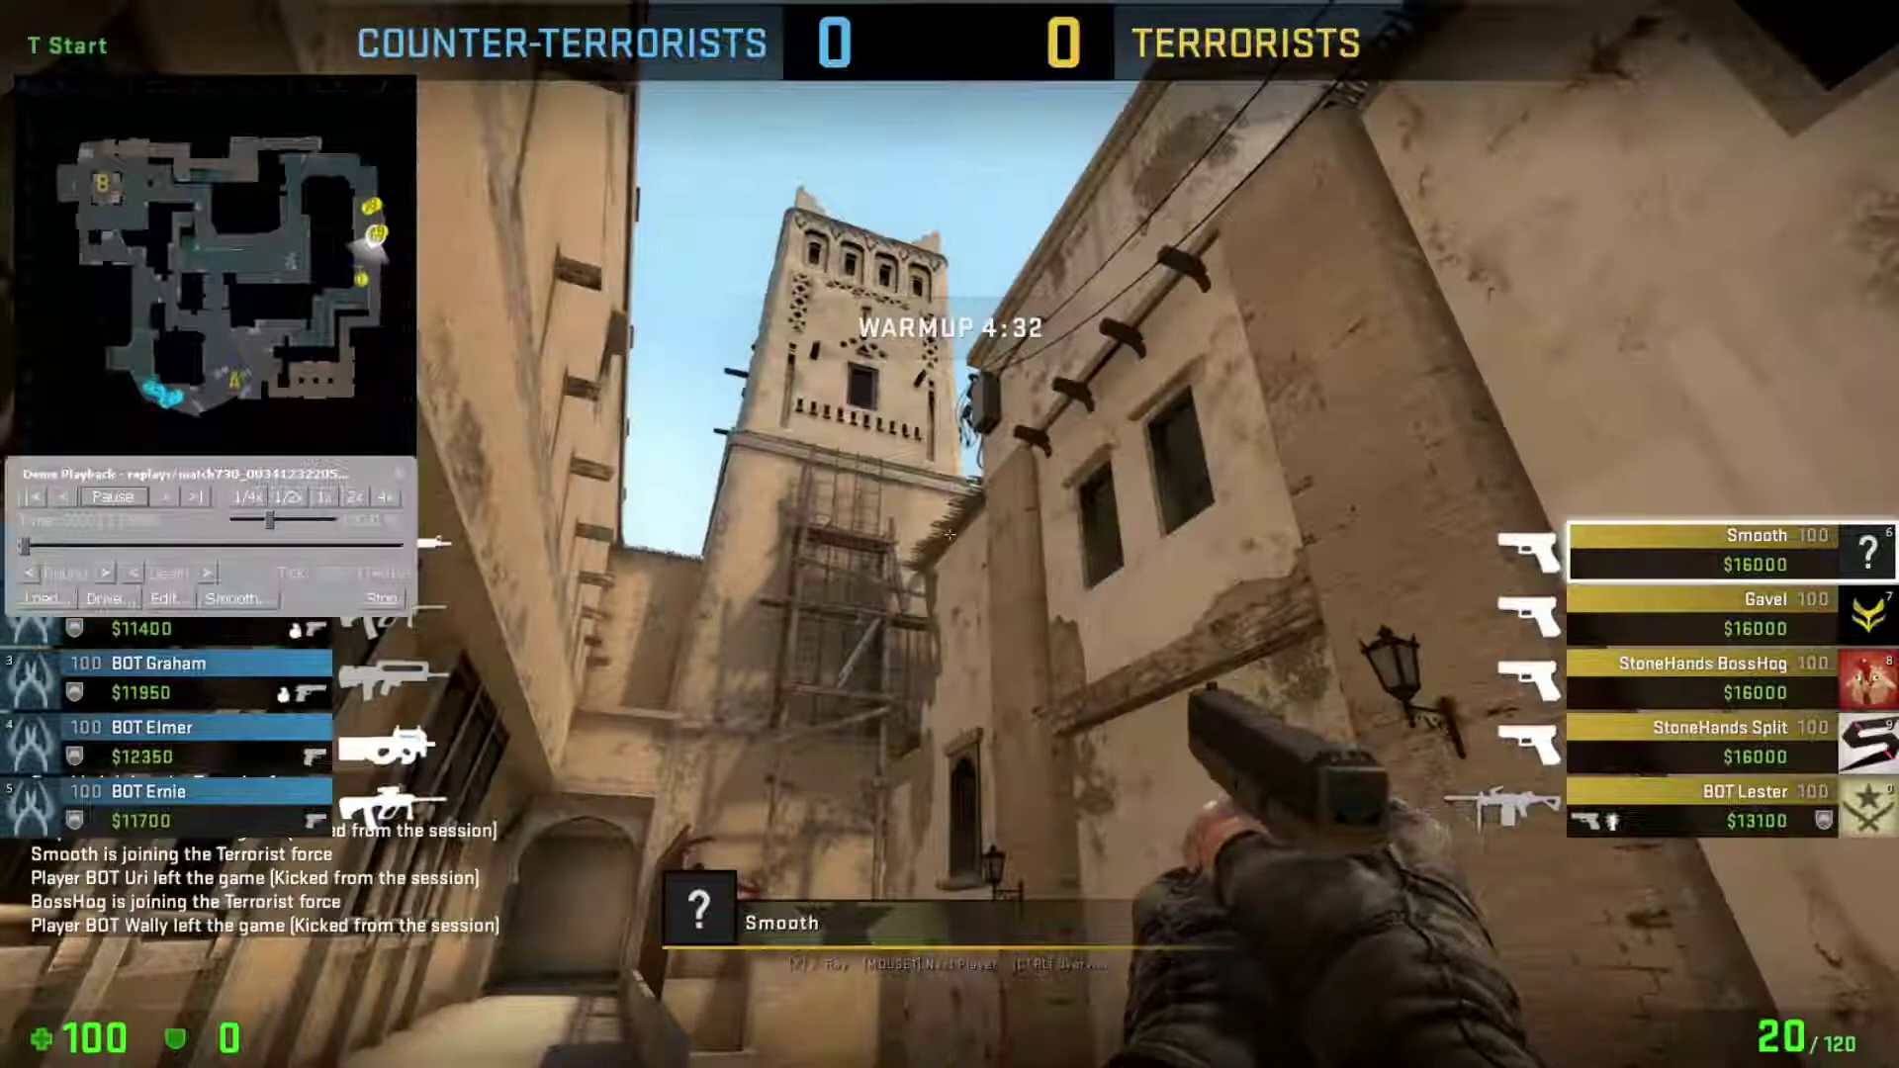
left_click(139, 502)
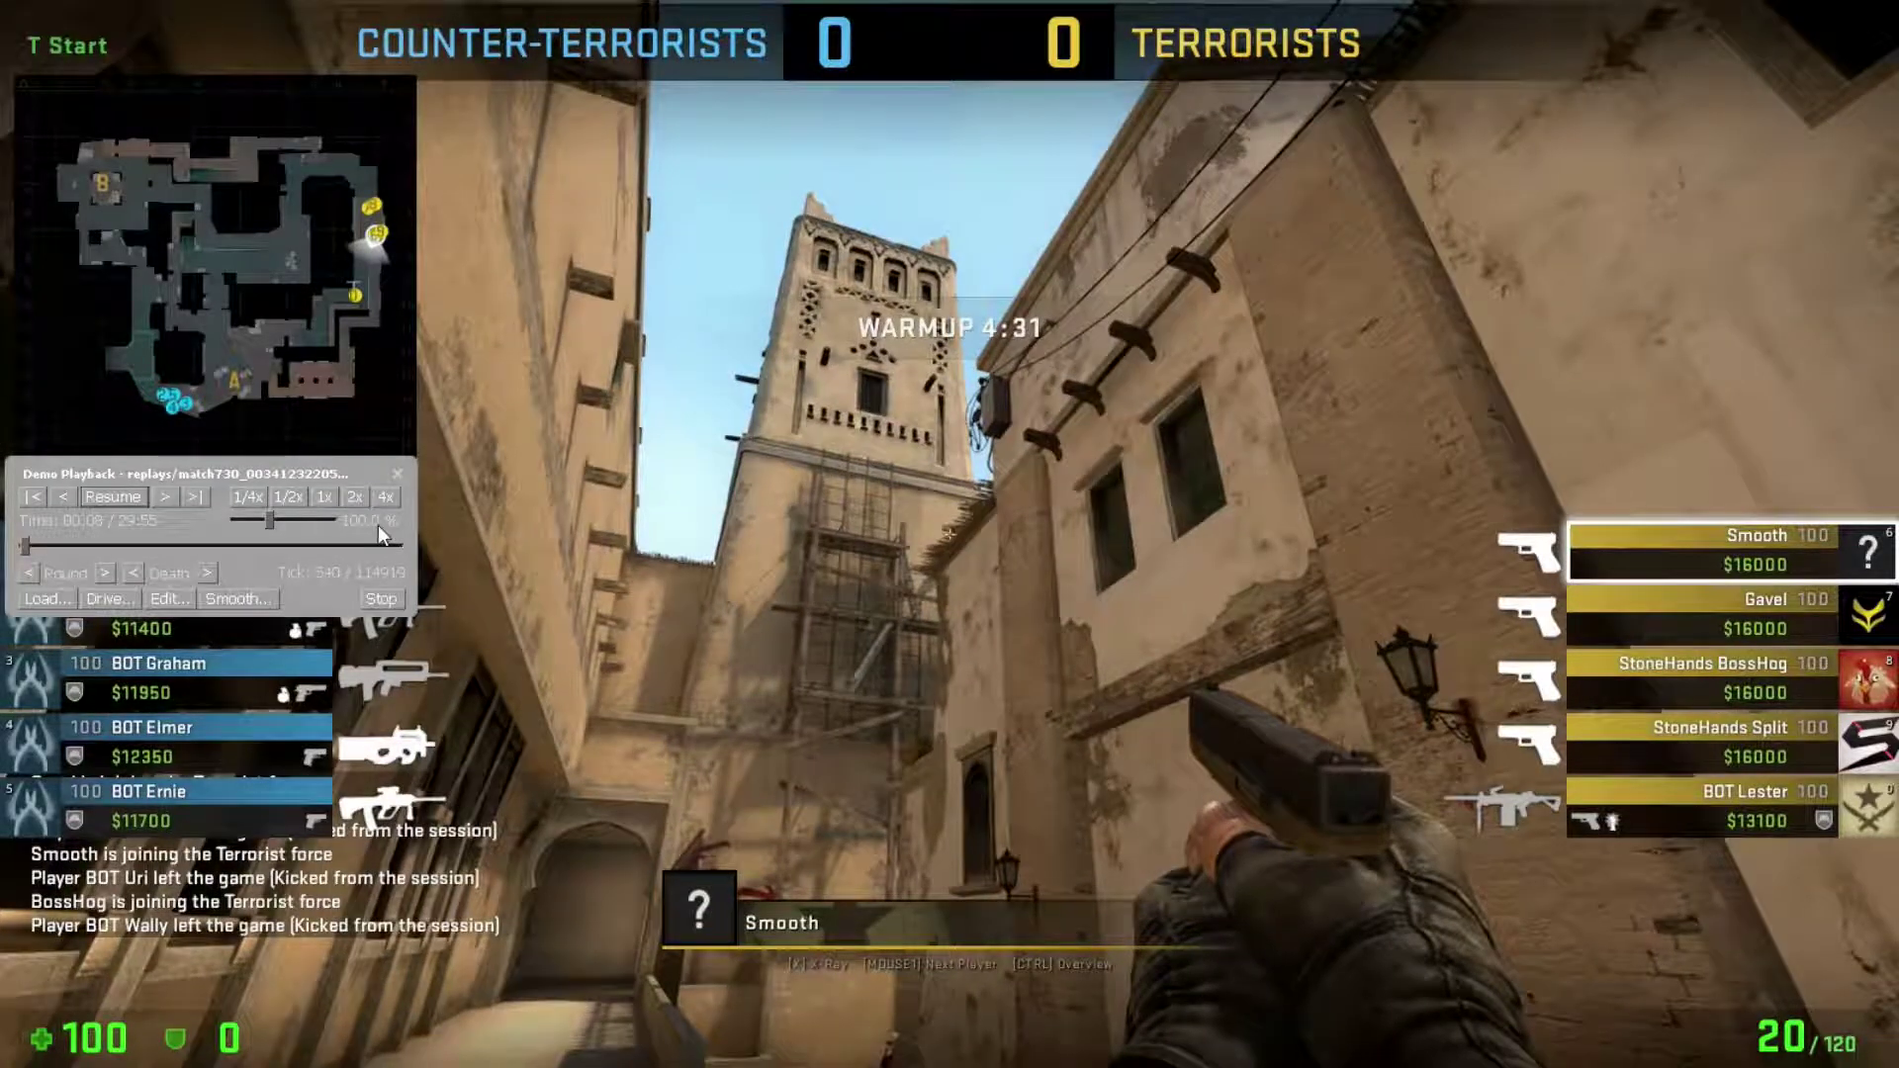
key("shift+F2")
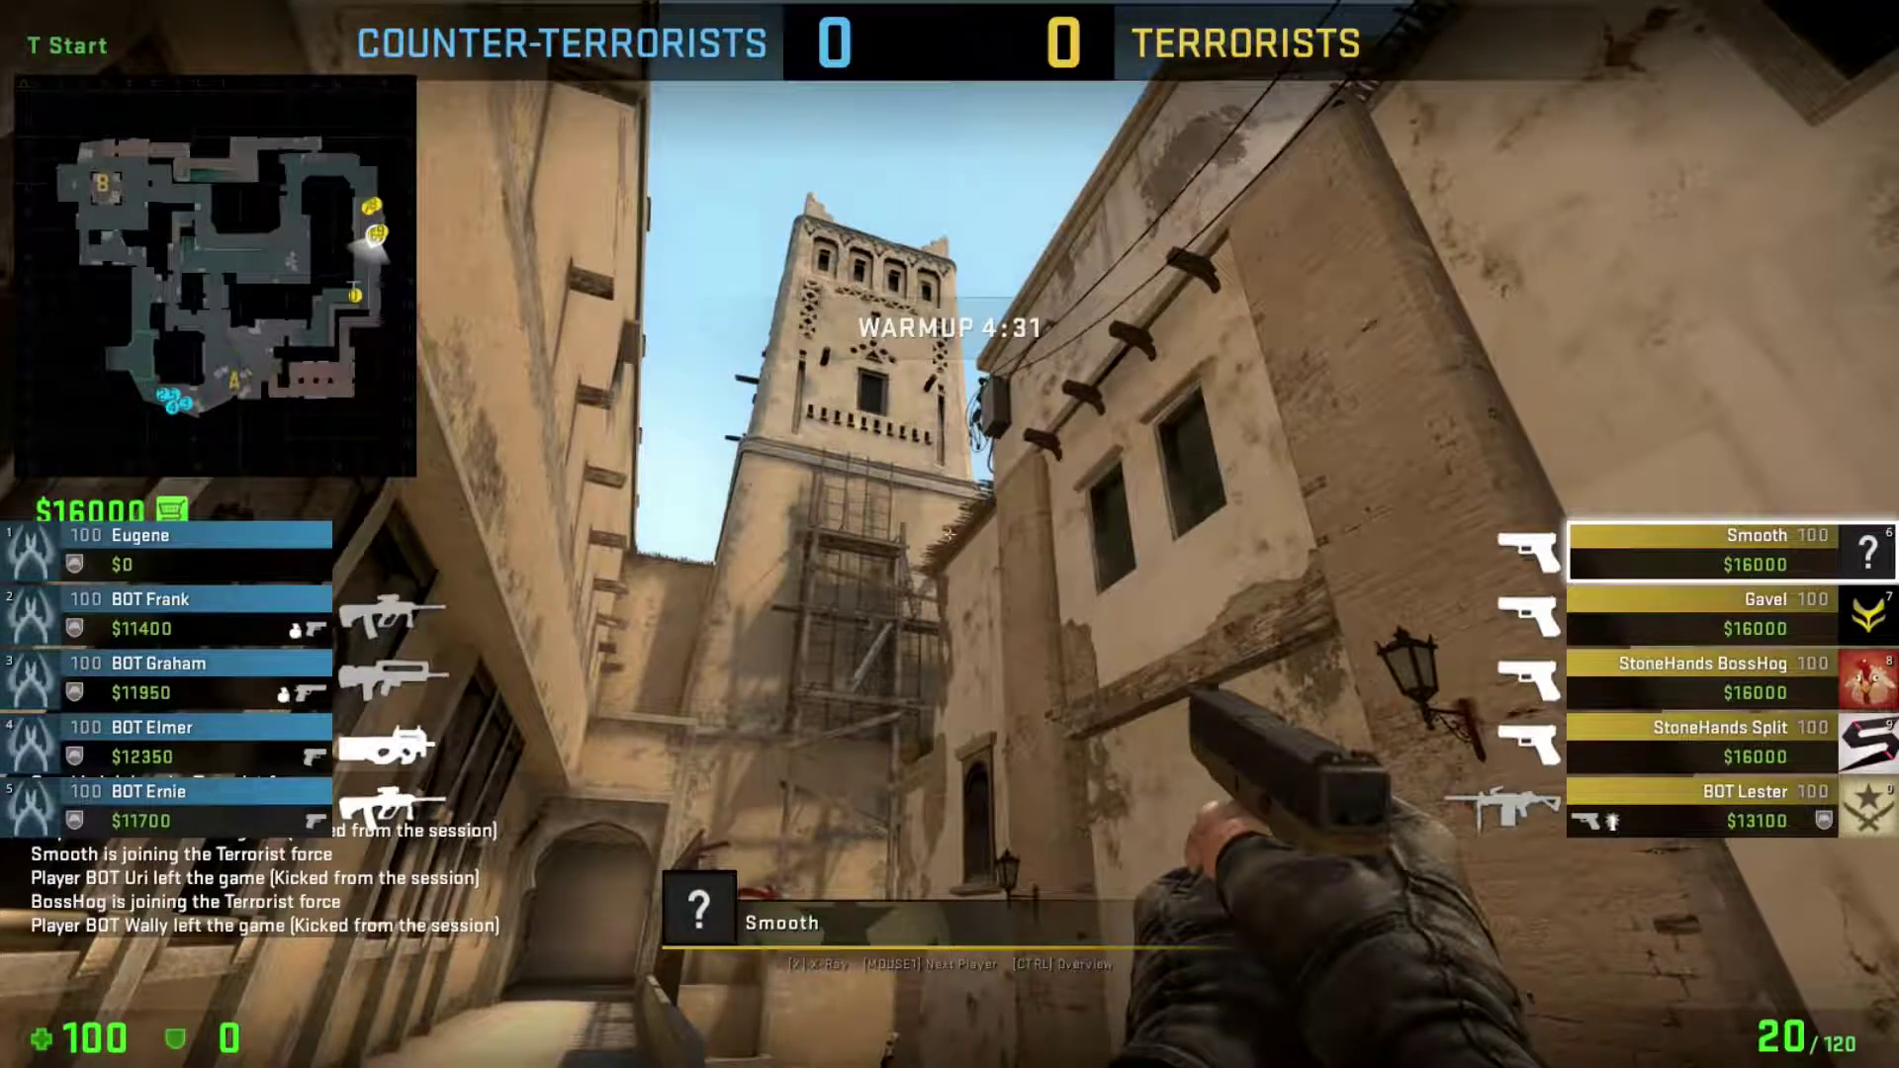
Cycle the spectator view through the players of both teams and stop on a Counter-Terrorist with a silenced pistol at CT Start.
left_click(949, 534)
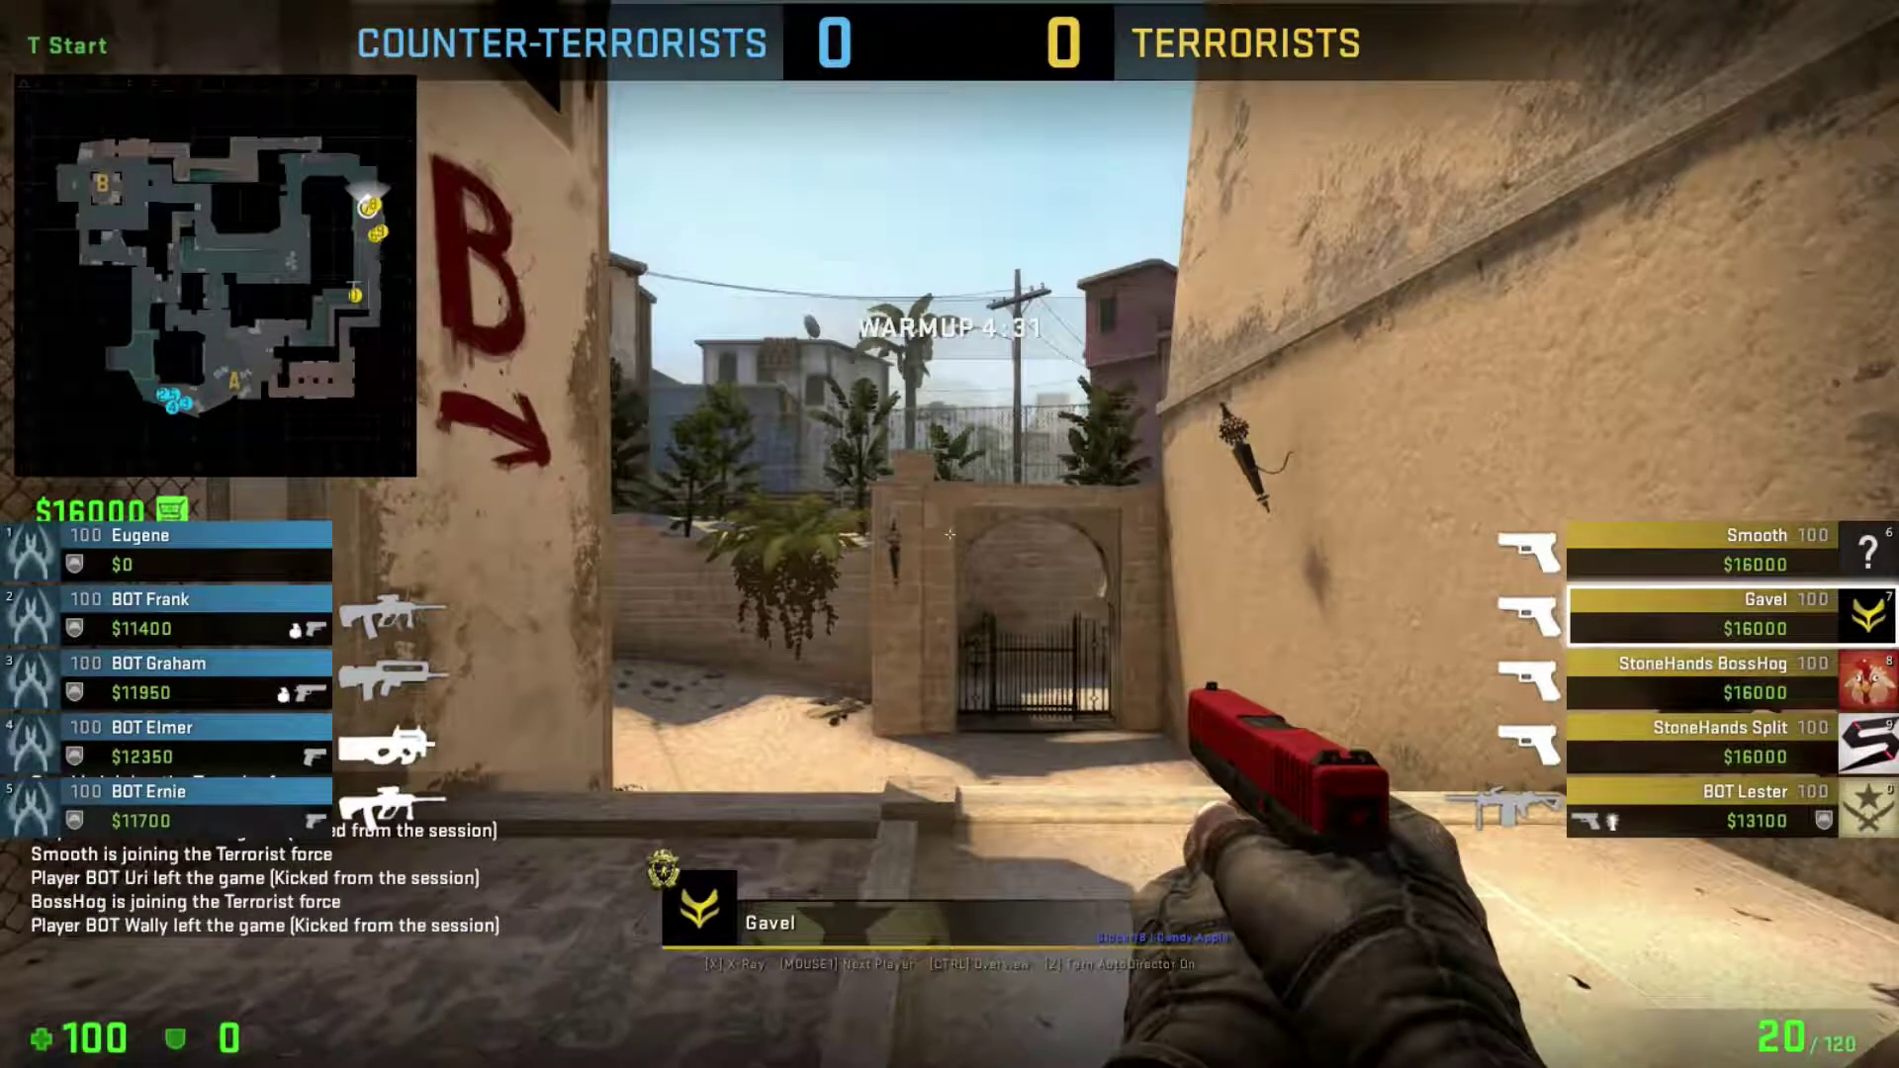
left_click(949, 534)
left_click(950, 534)
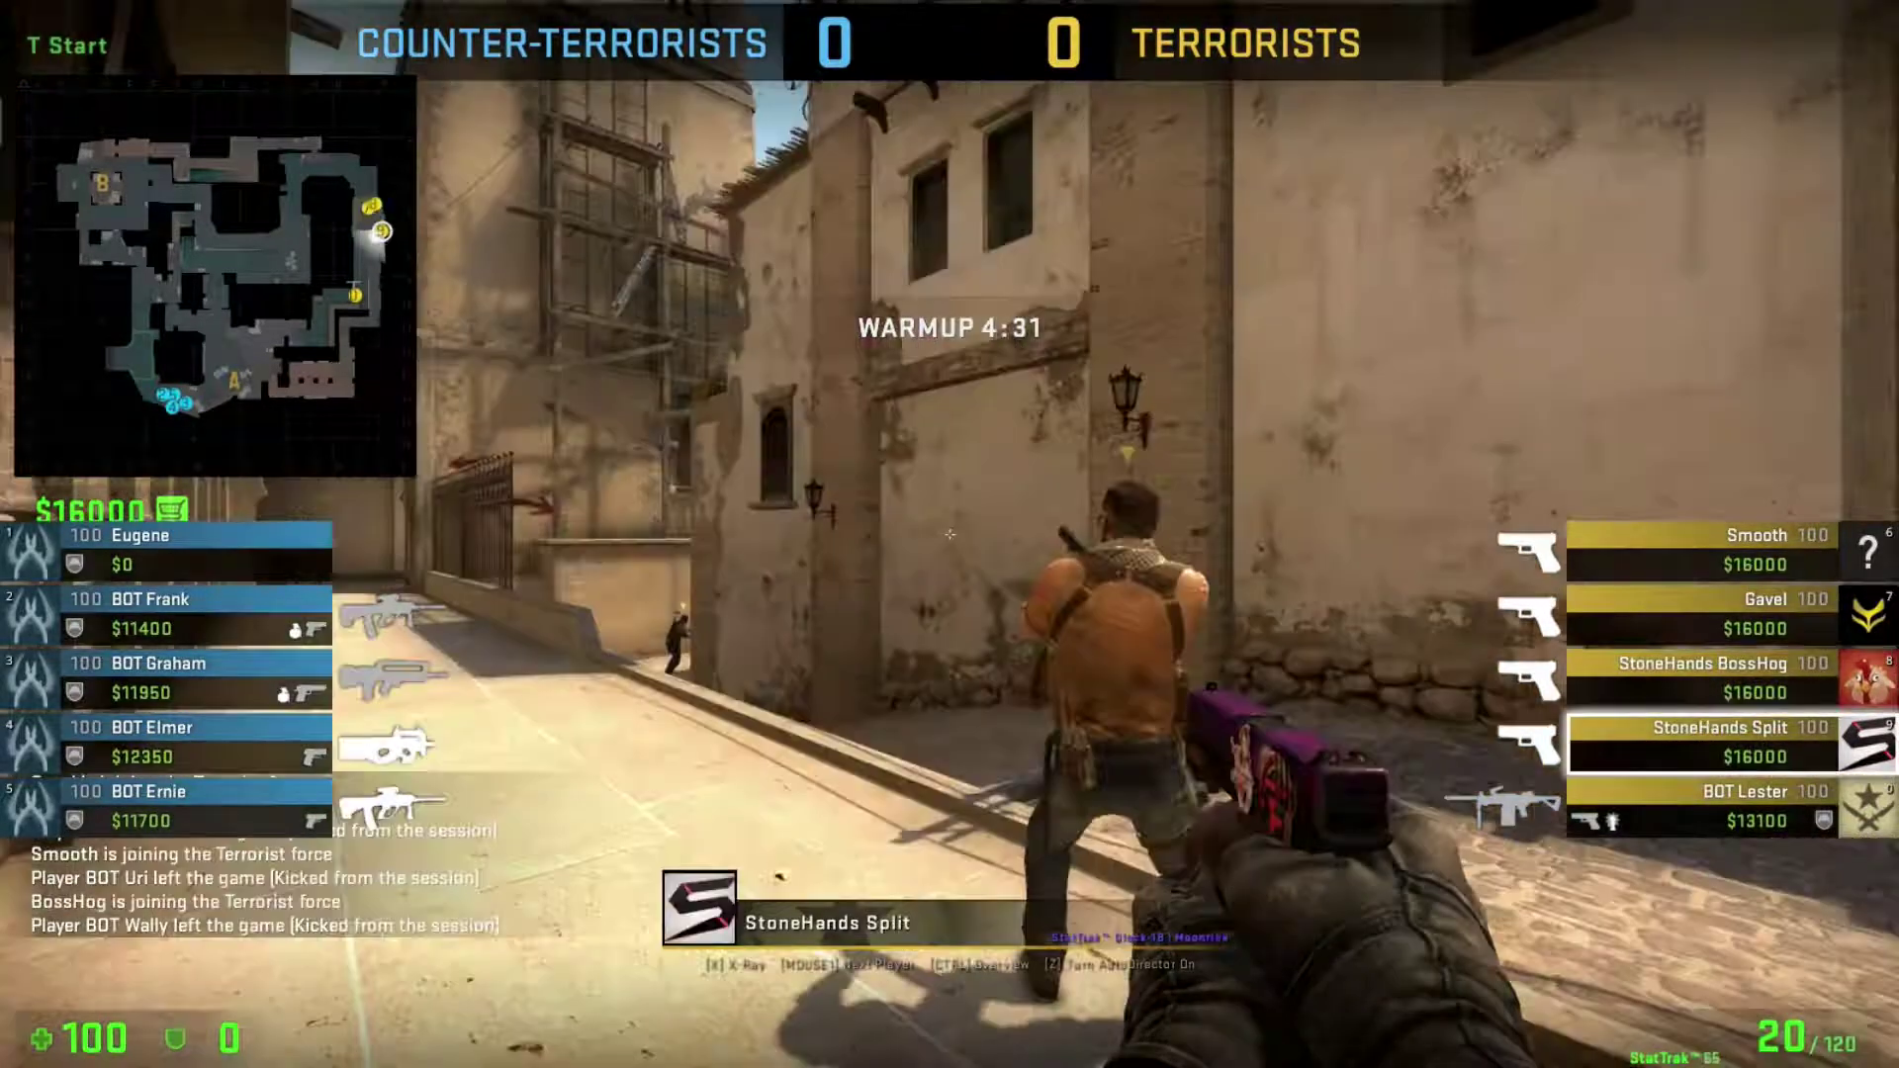
left_click(949, 534)
right_click(950, 534)
left_click(950, 534)
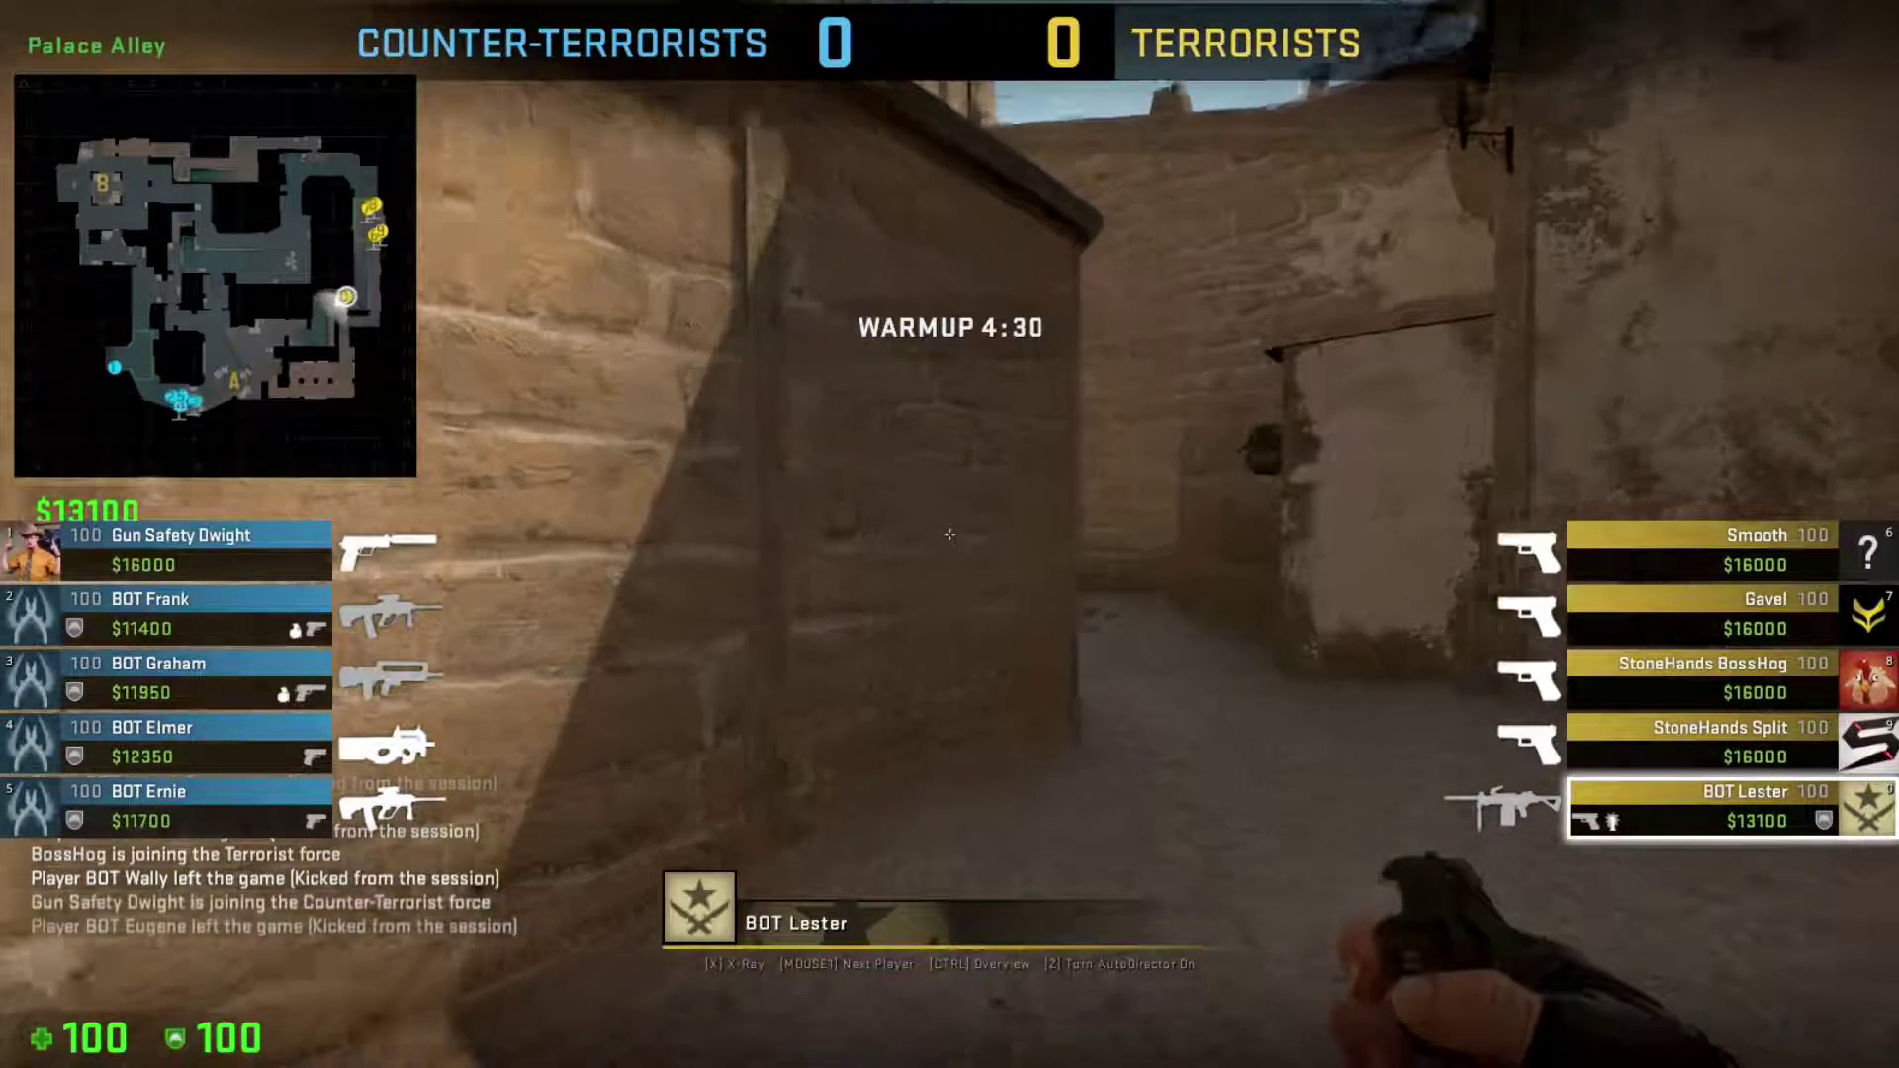
left_click(949, 534)
left_click(949, 534)
left_click(950, 534)
left_click(949, 534)
left_click(949, 534)
left_click(950, 534)
left_click(950, 534)
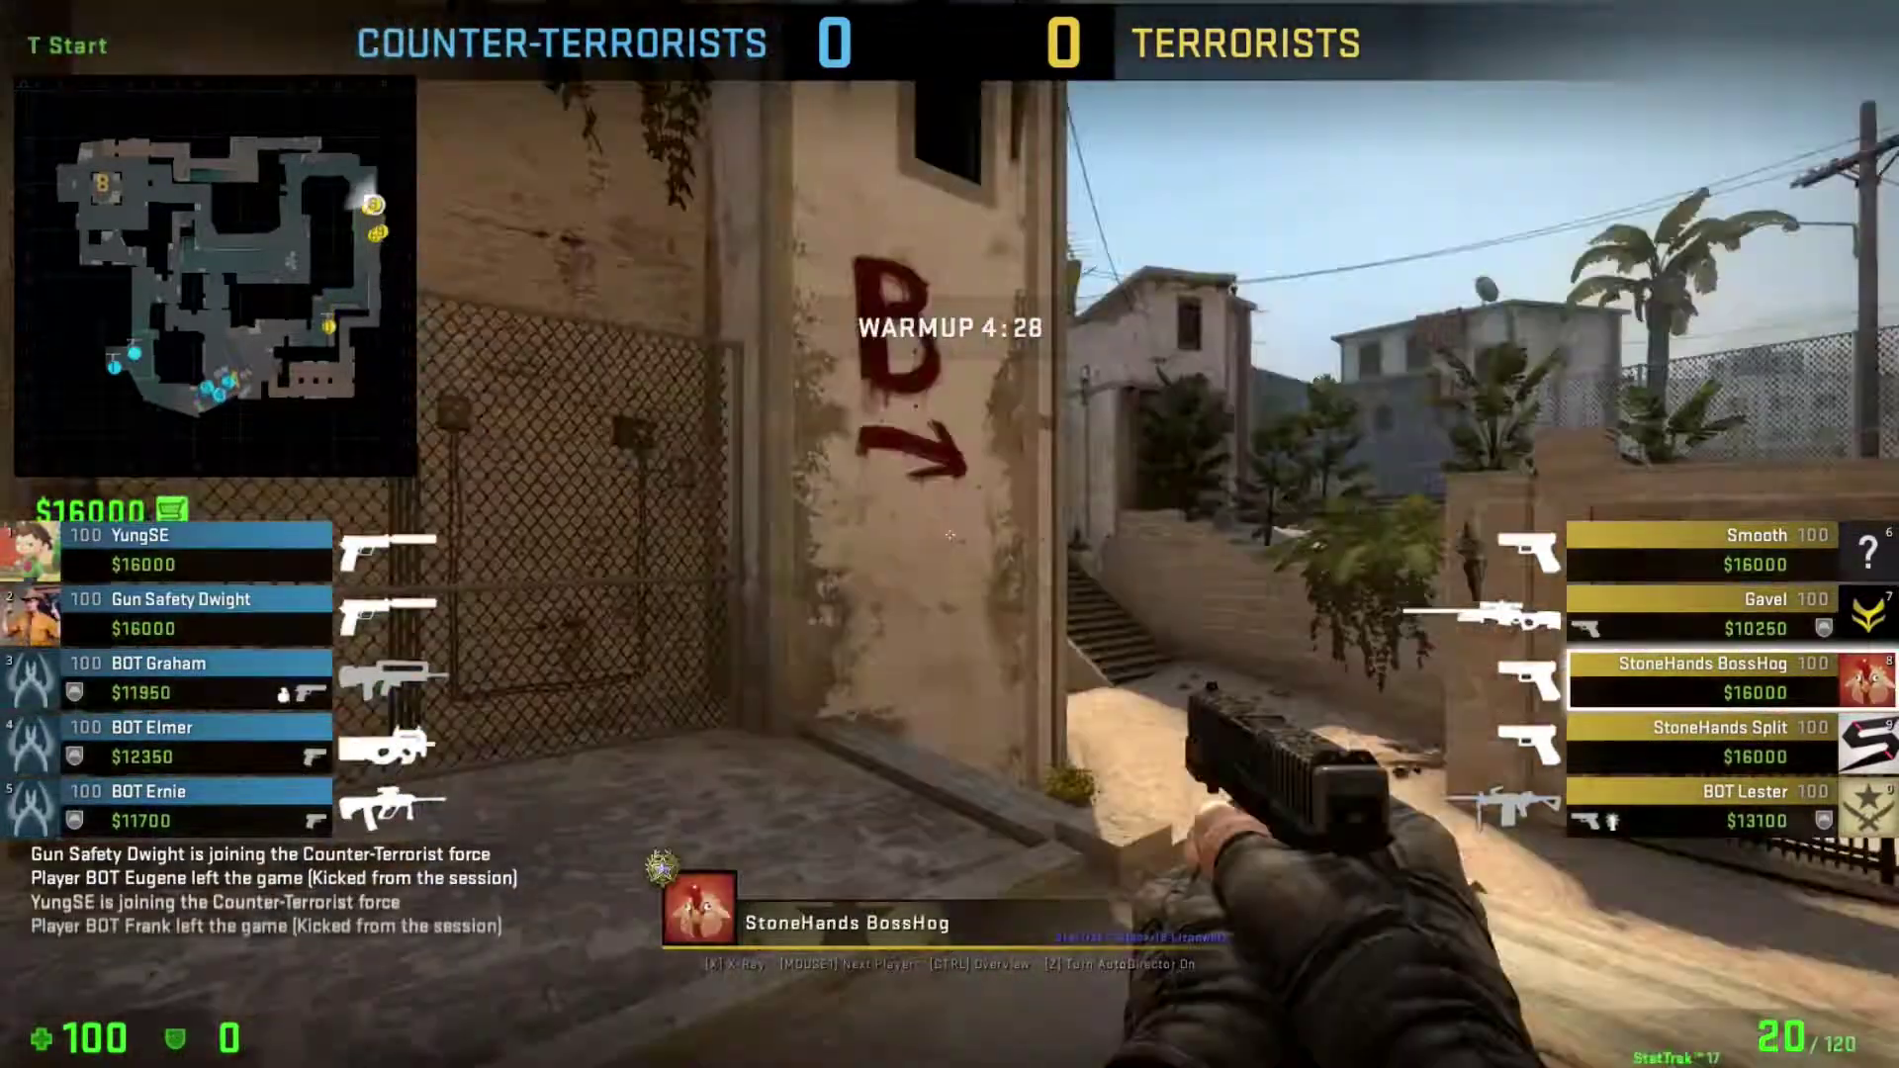
left_click(950, 534)
left_click(950, 534)
left_click(949, 534)
right_click(950, 535)
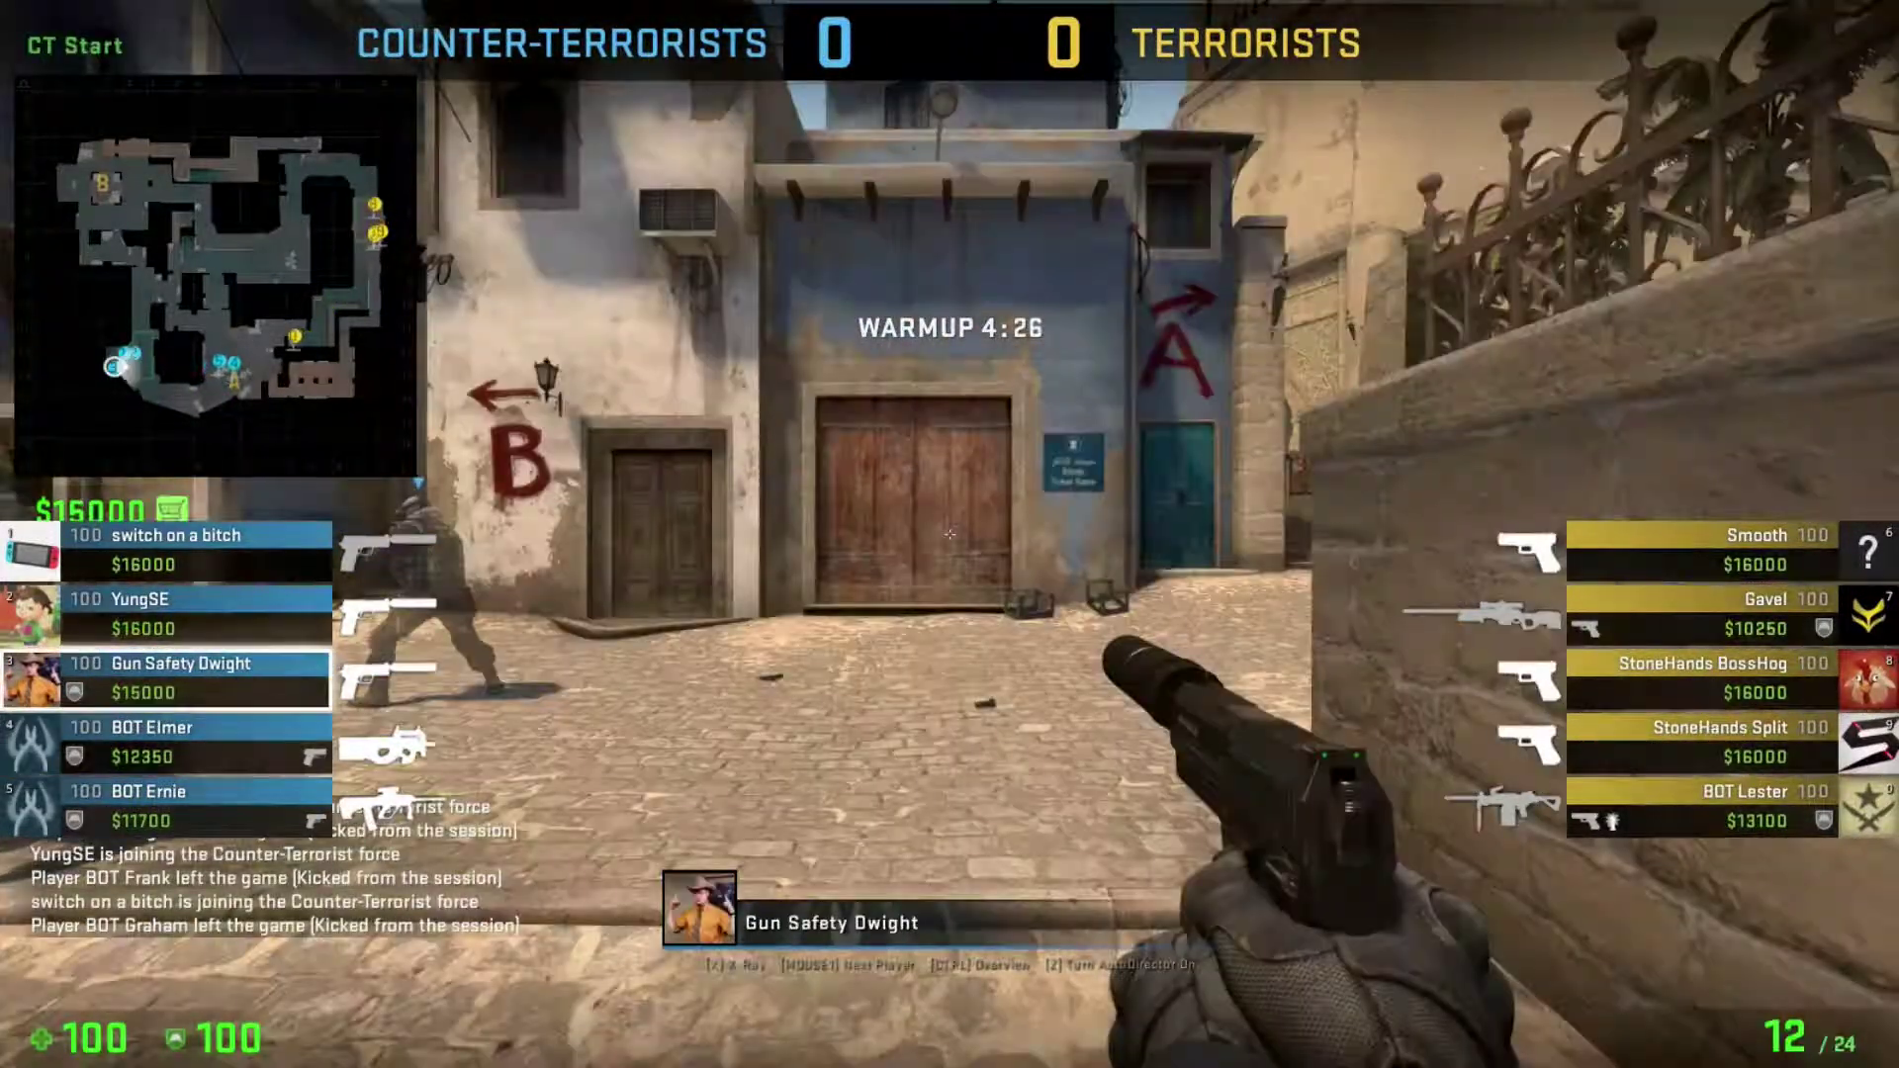
Pause the demo on the spectated Counter-Terrorist's view and hide the playback controls.
key("shift+F2")
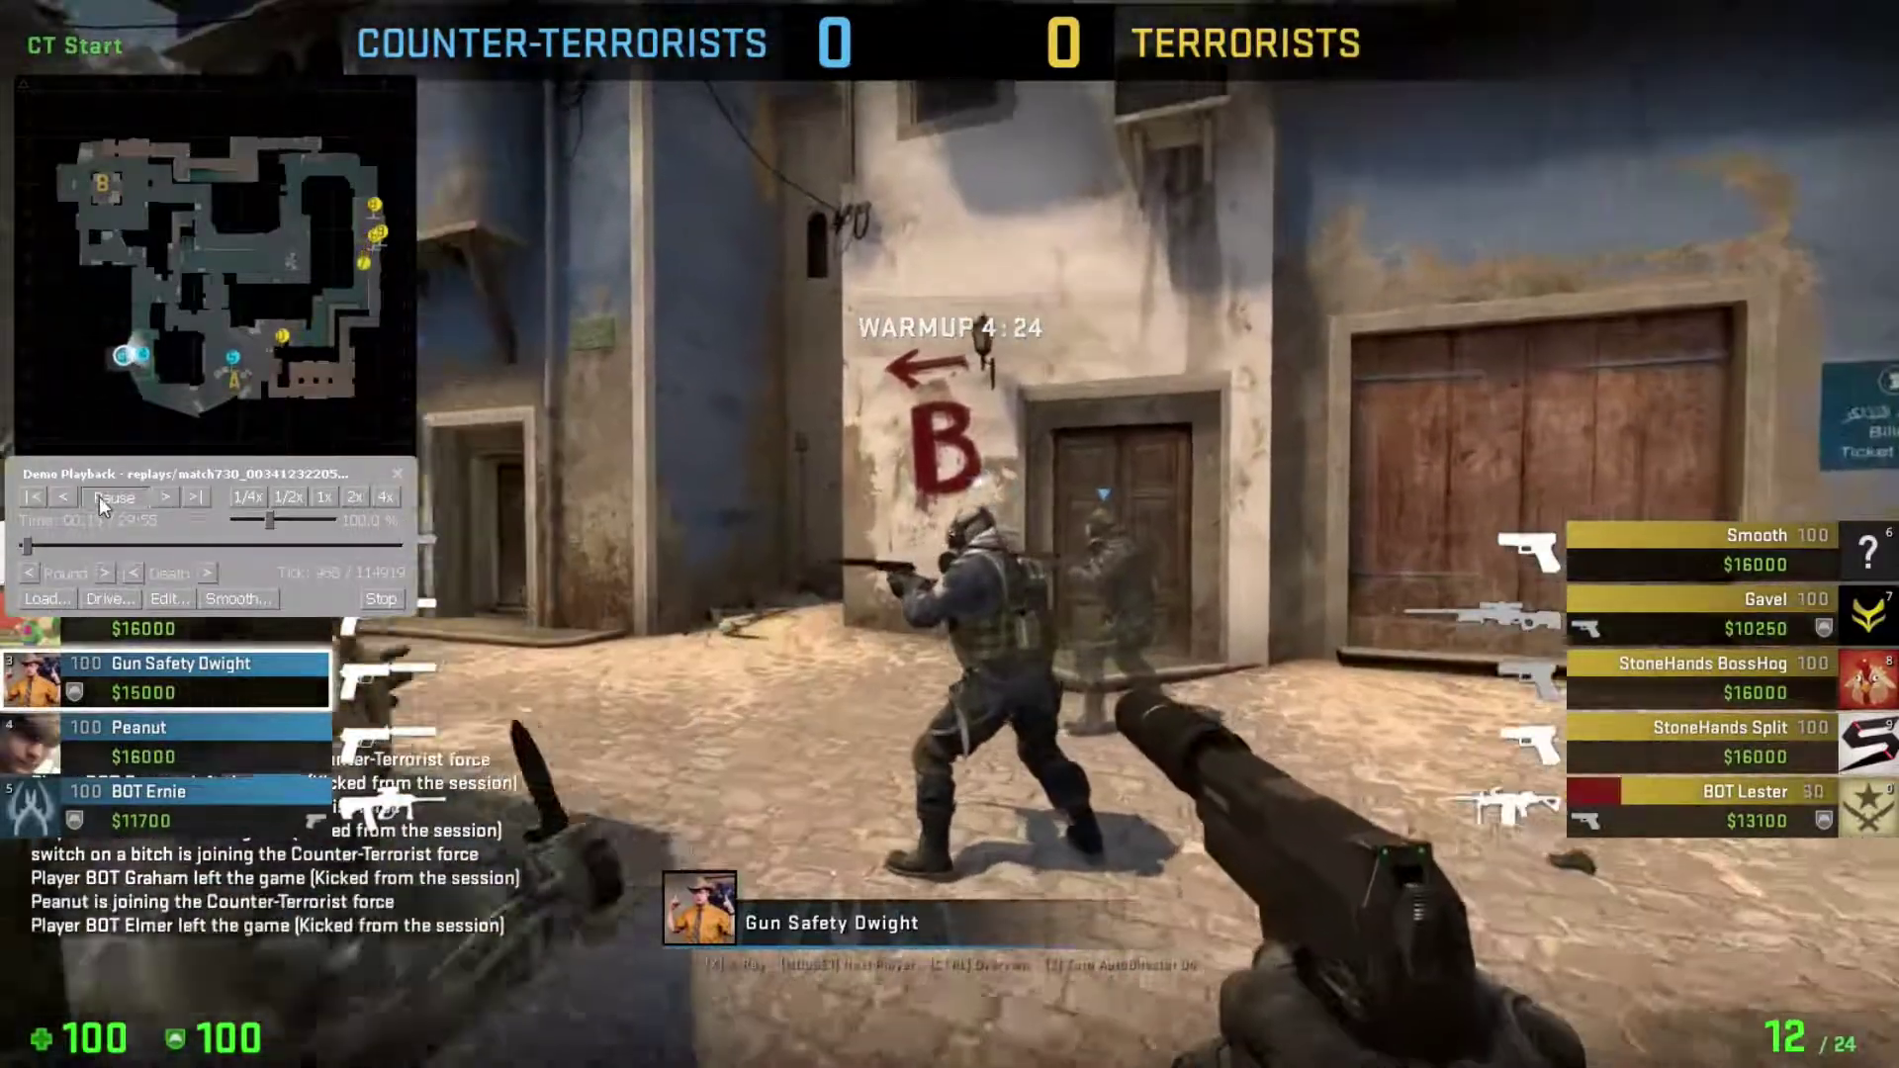
left_click(99, 497)
key("shift+F2")
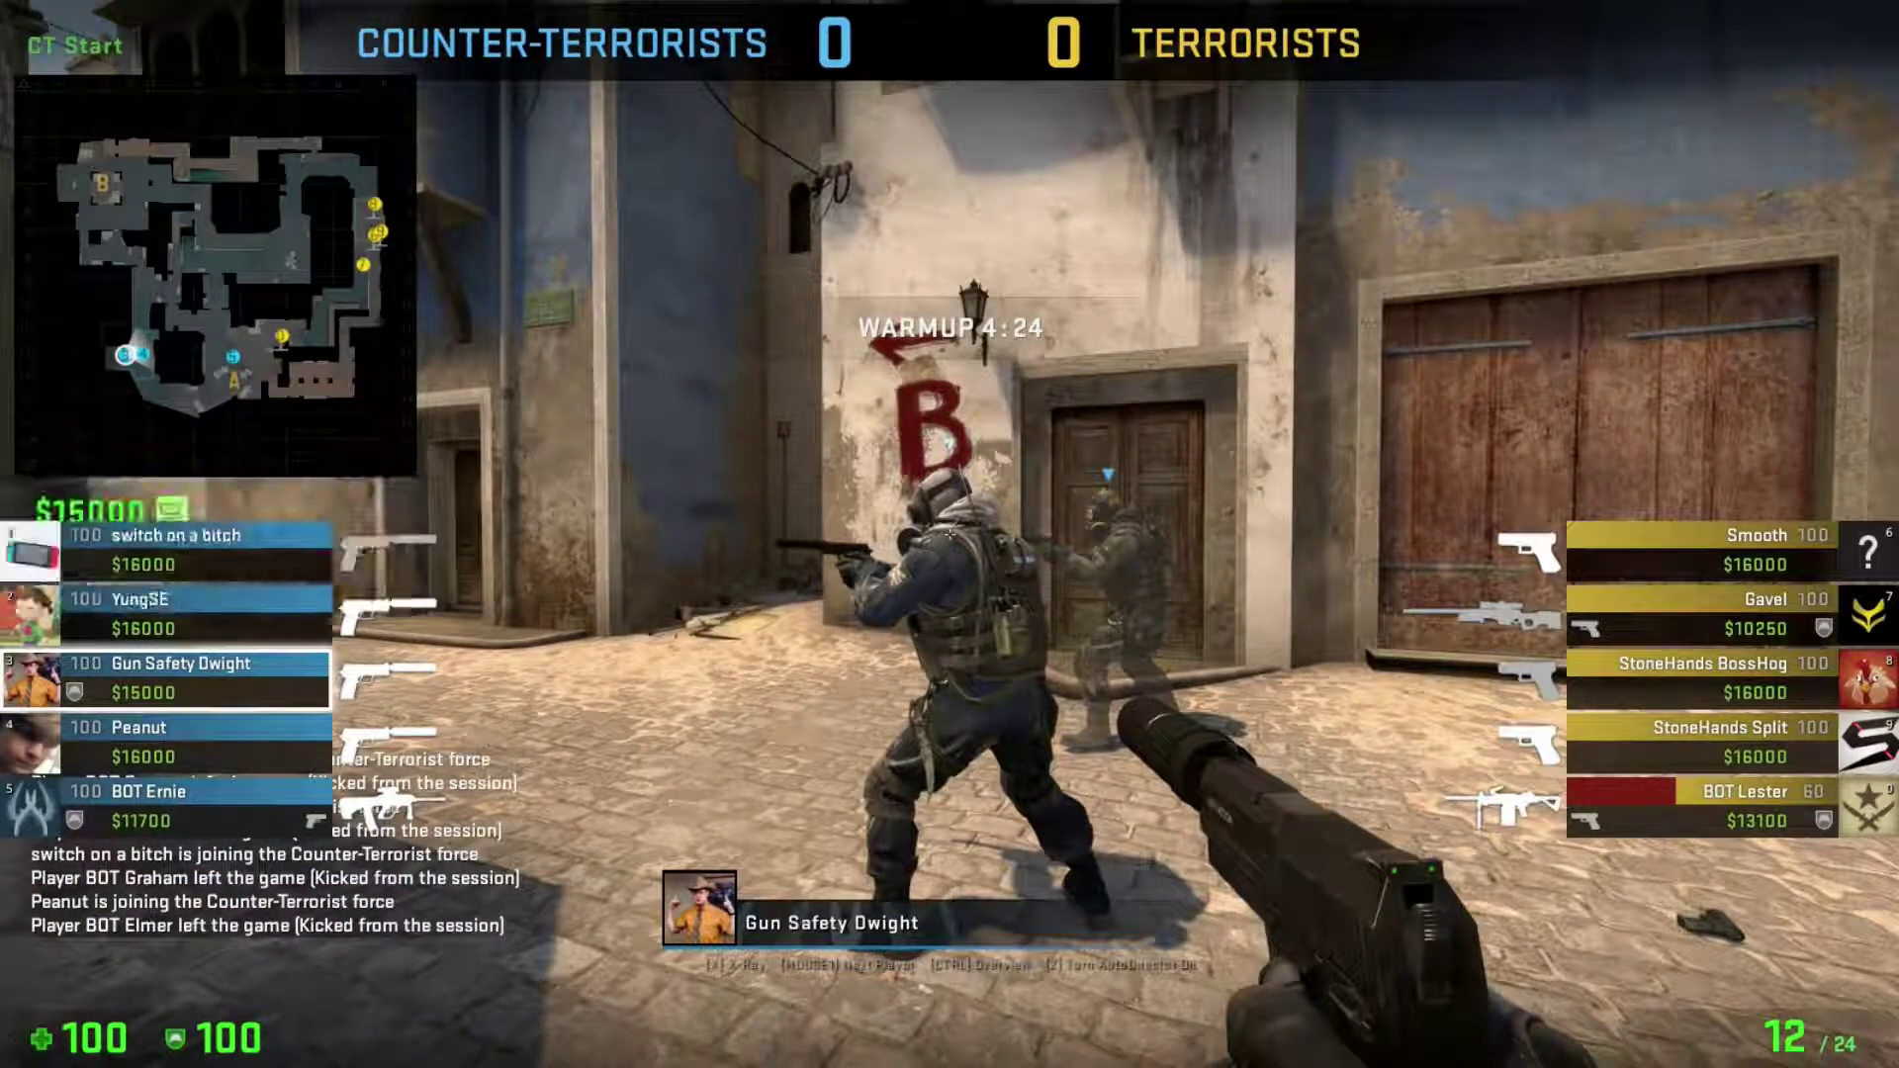
Examine the crosshair options in the game settings, including style, length, thickness and gap, and return to the demo.
key("Escape")
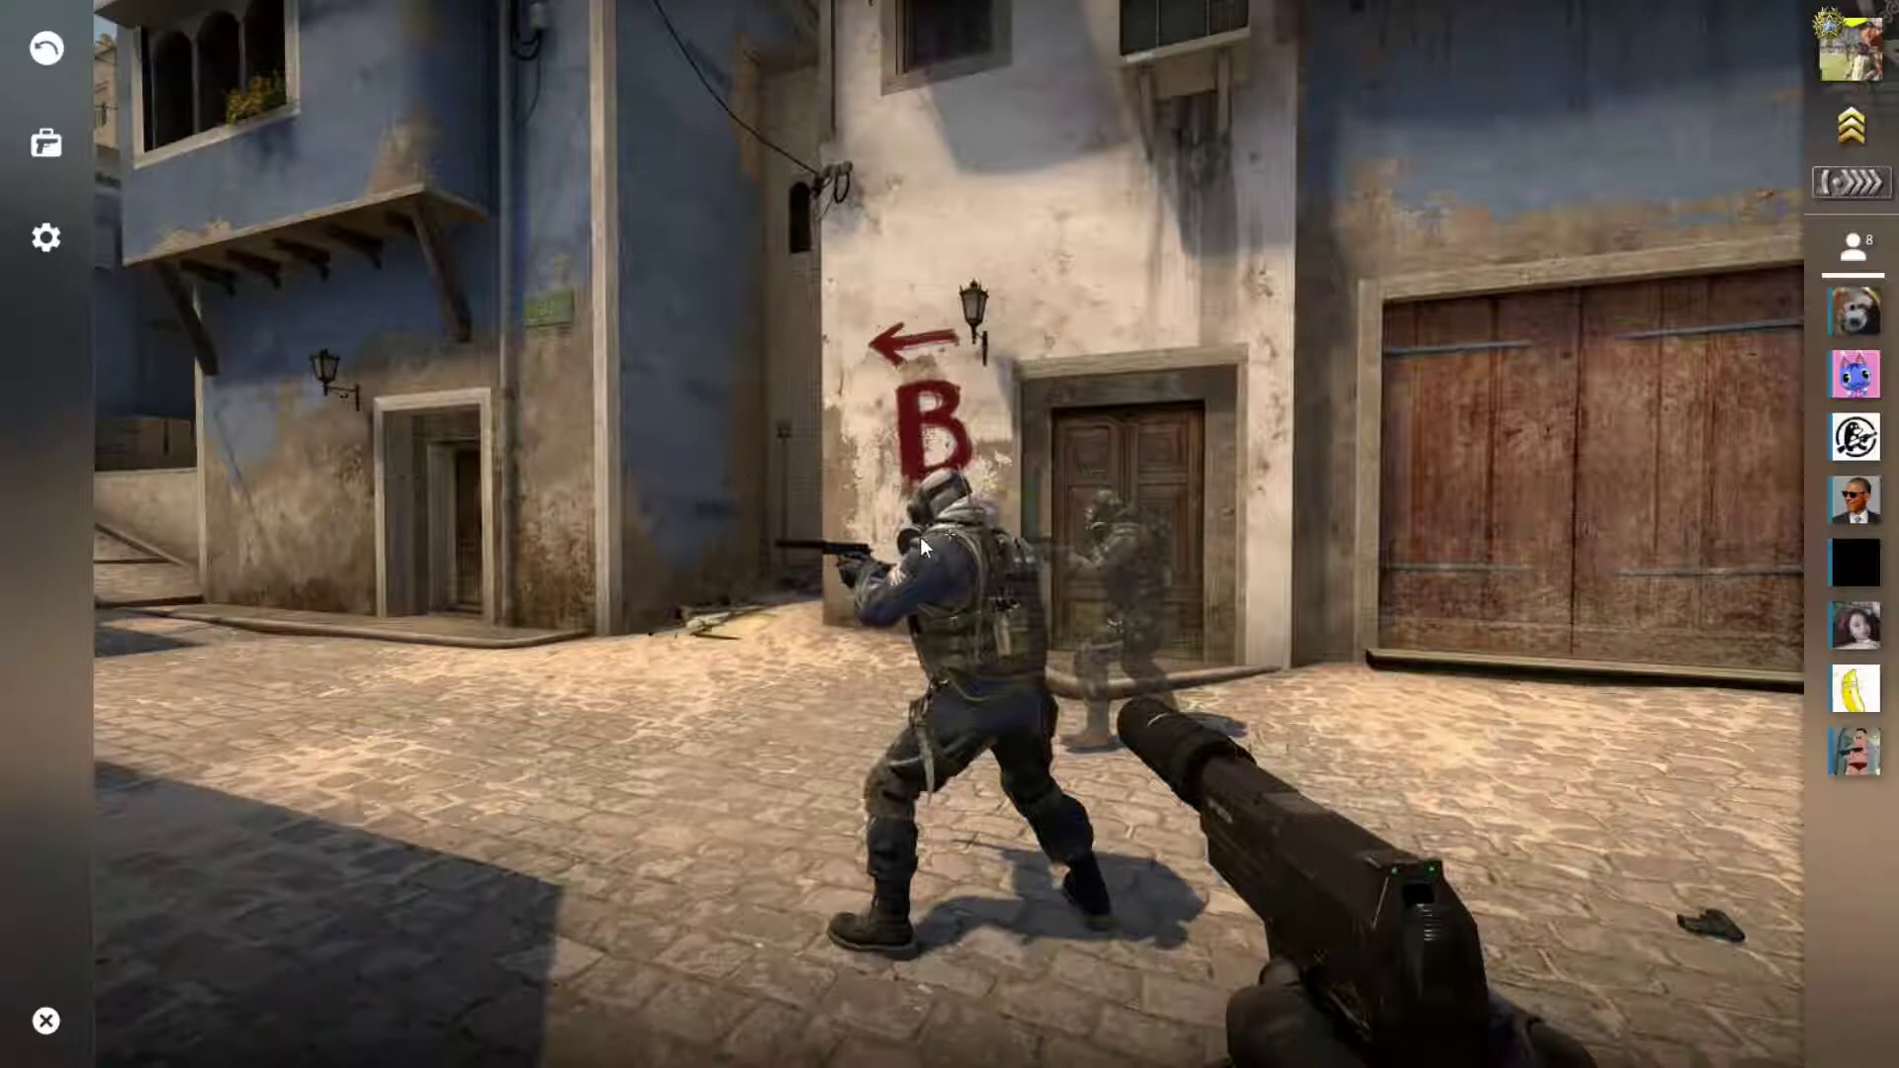
left_click(46, 237)
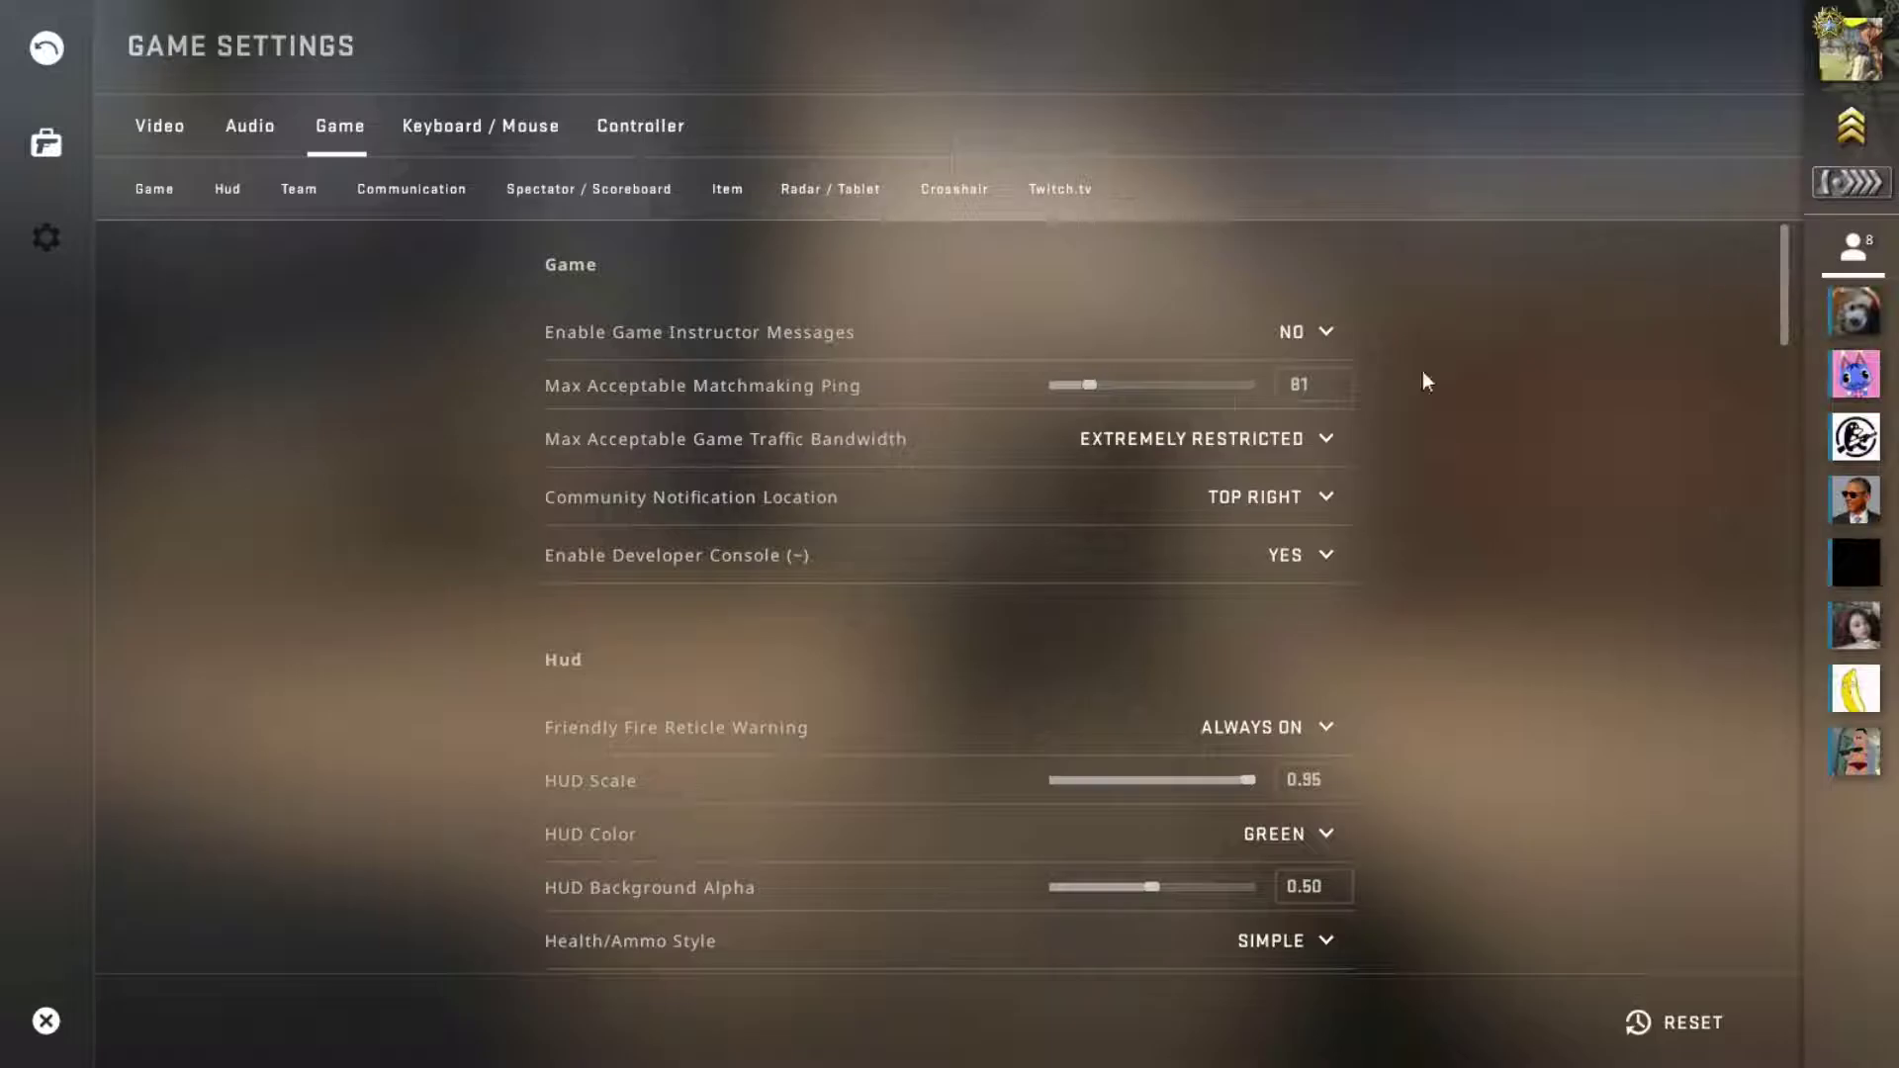
left_click(1249, 438)
left_click_drag(1786, 388, 1718, 934)
scroll(1685, 858, "up", 3)
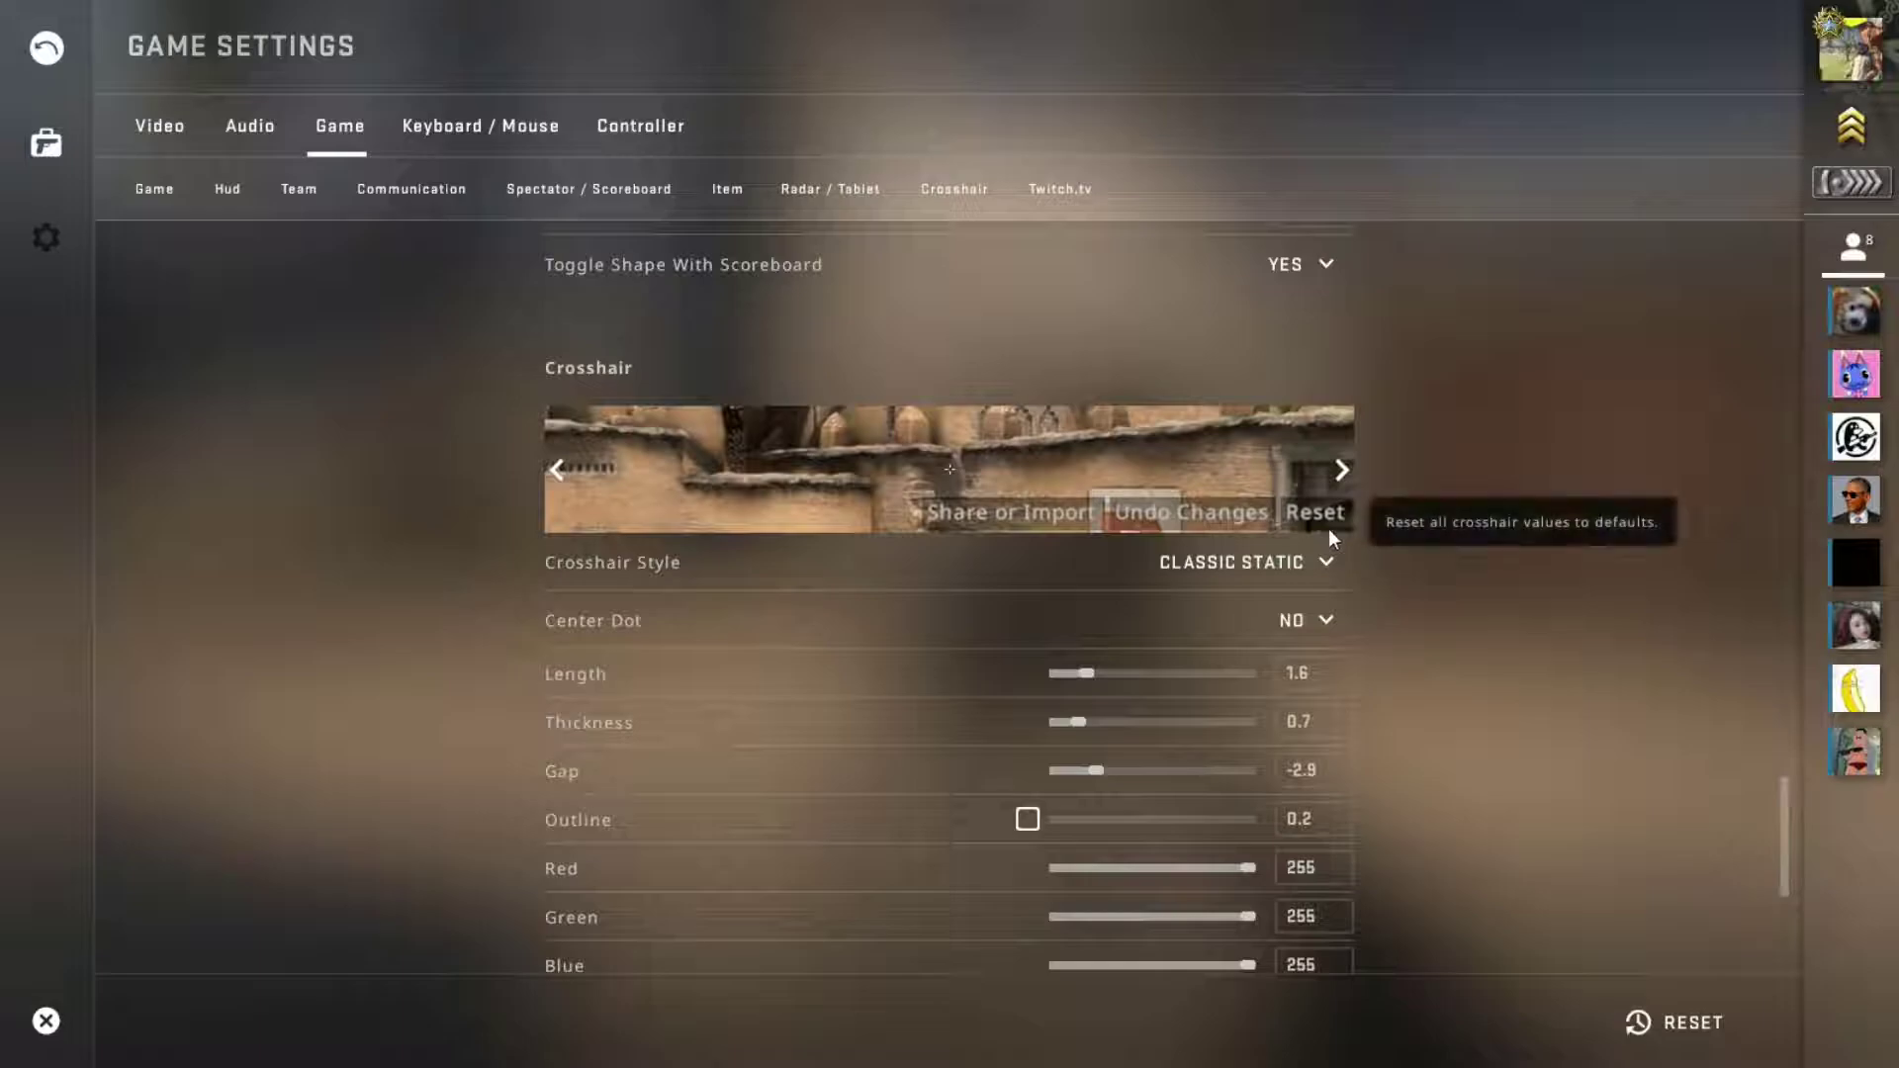
scroll(1468, 459, "up", 1)
scroll(1468, 469, "down", 1)
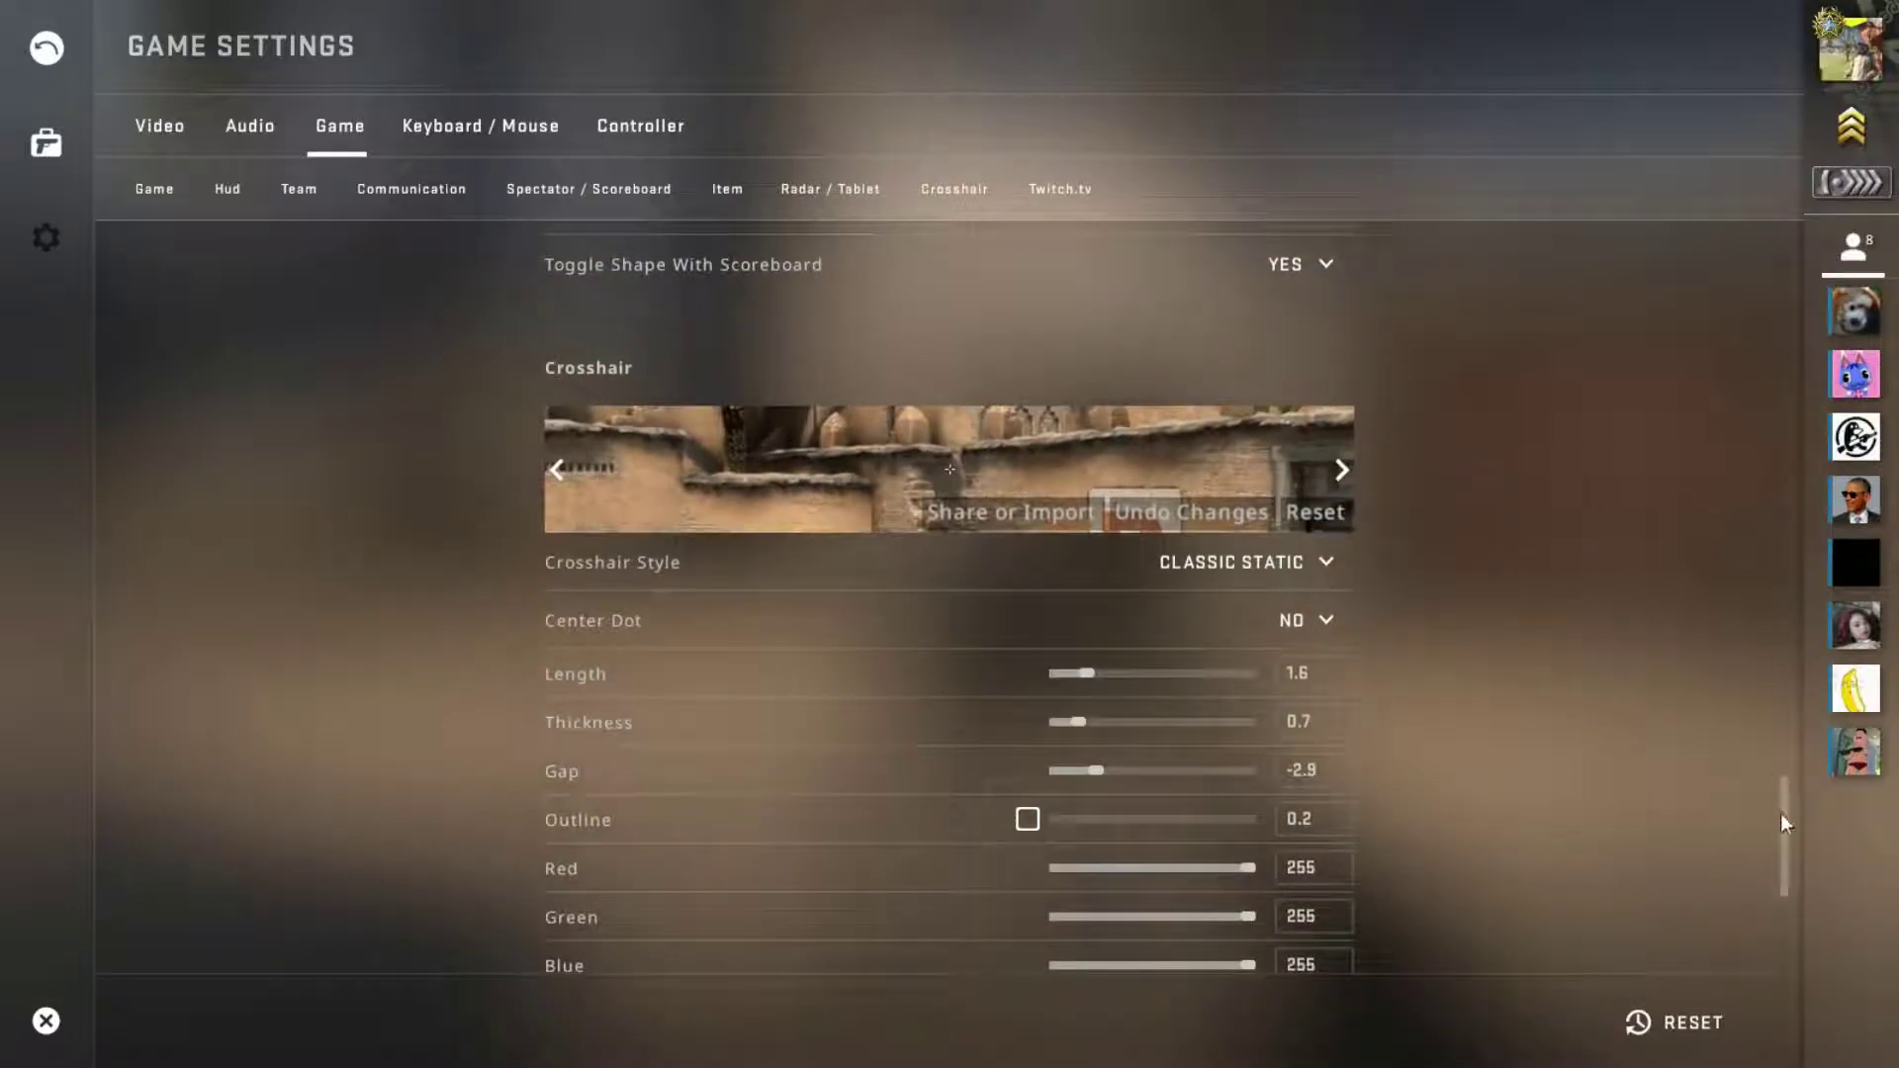
scroll(1790, 863, "down", 1)
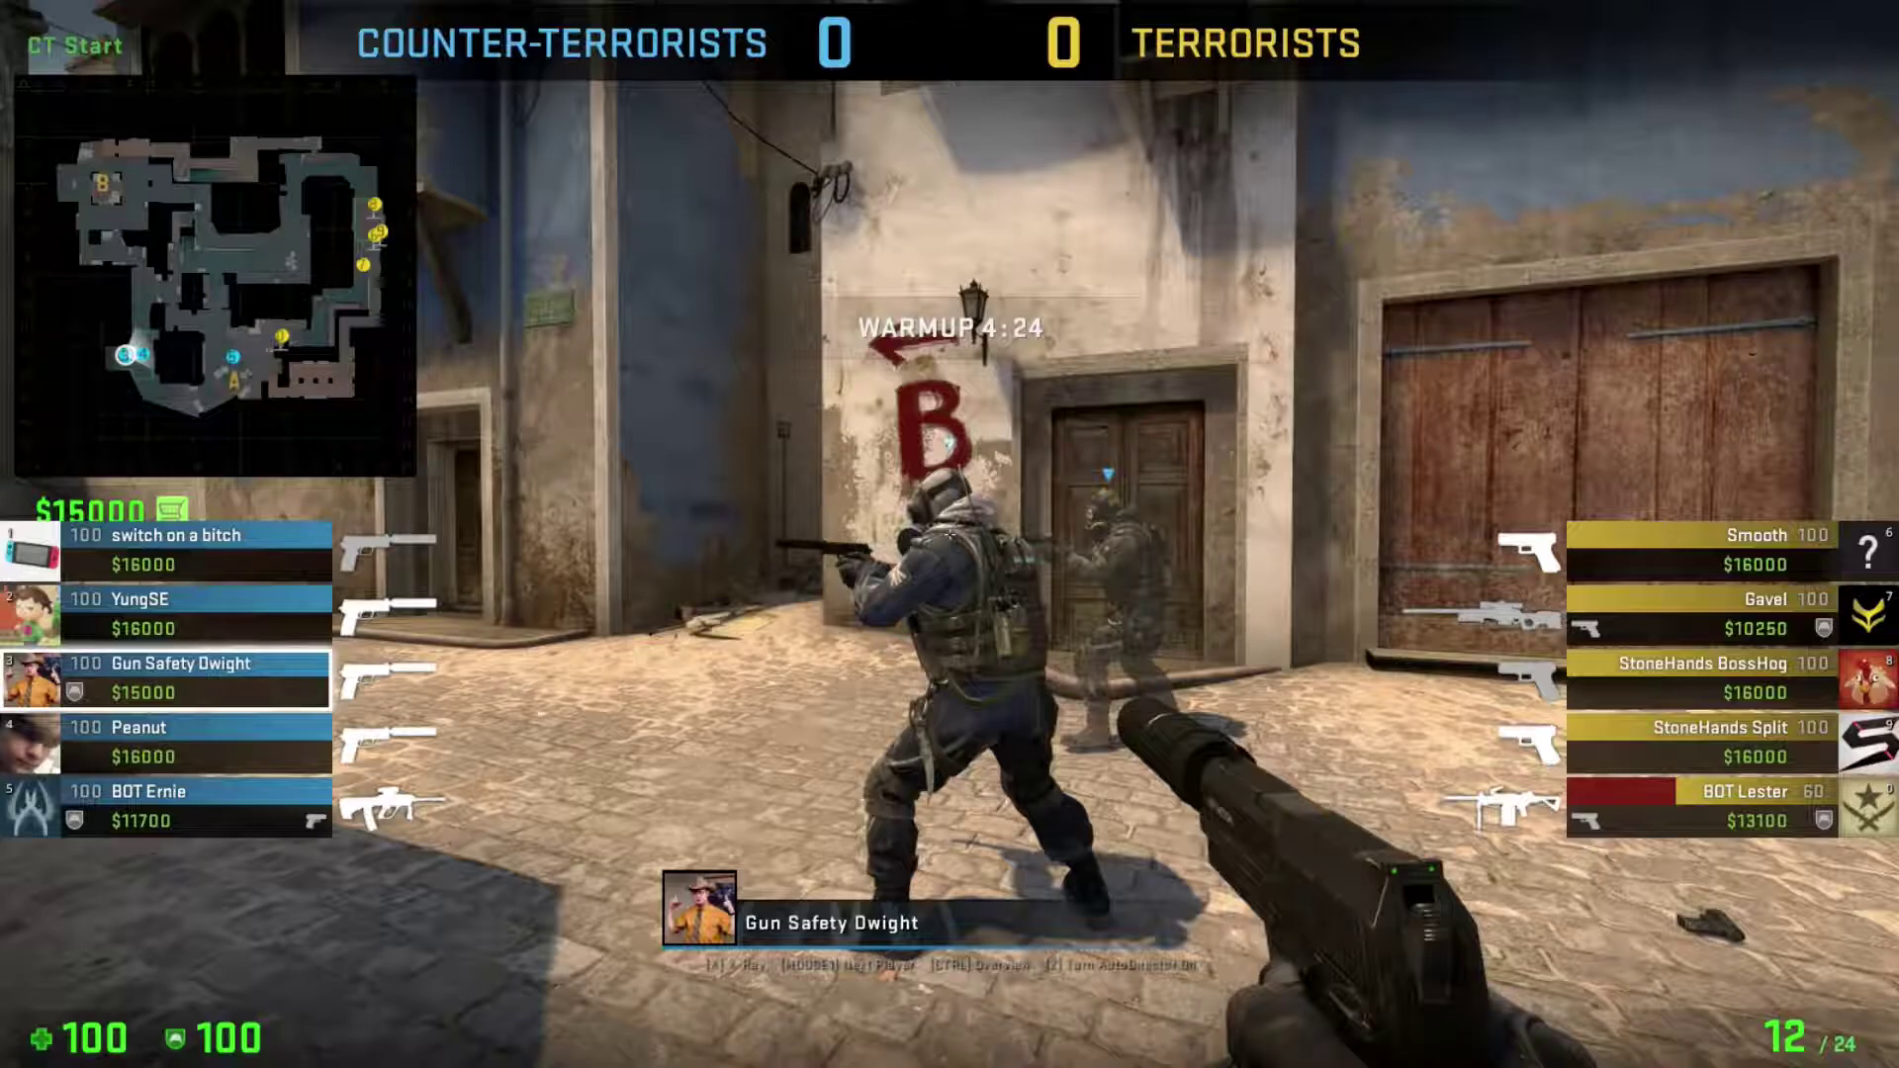
Let the demo run on briefly, pause it again, and hide the playback controls.
key("shift+F2")
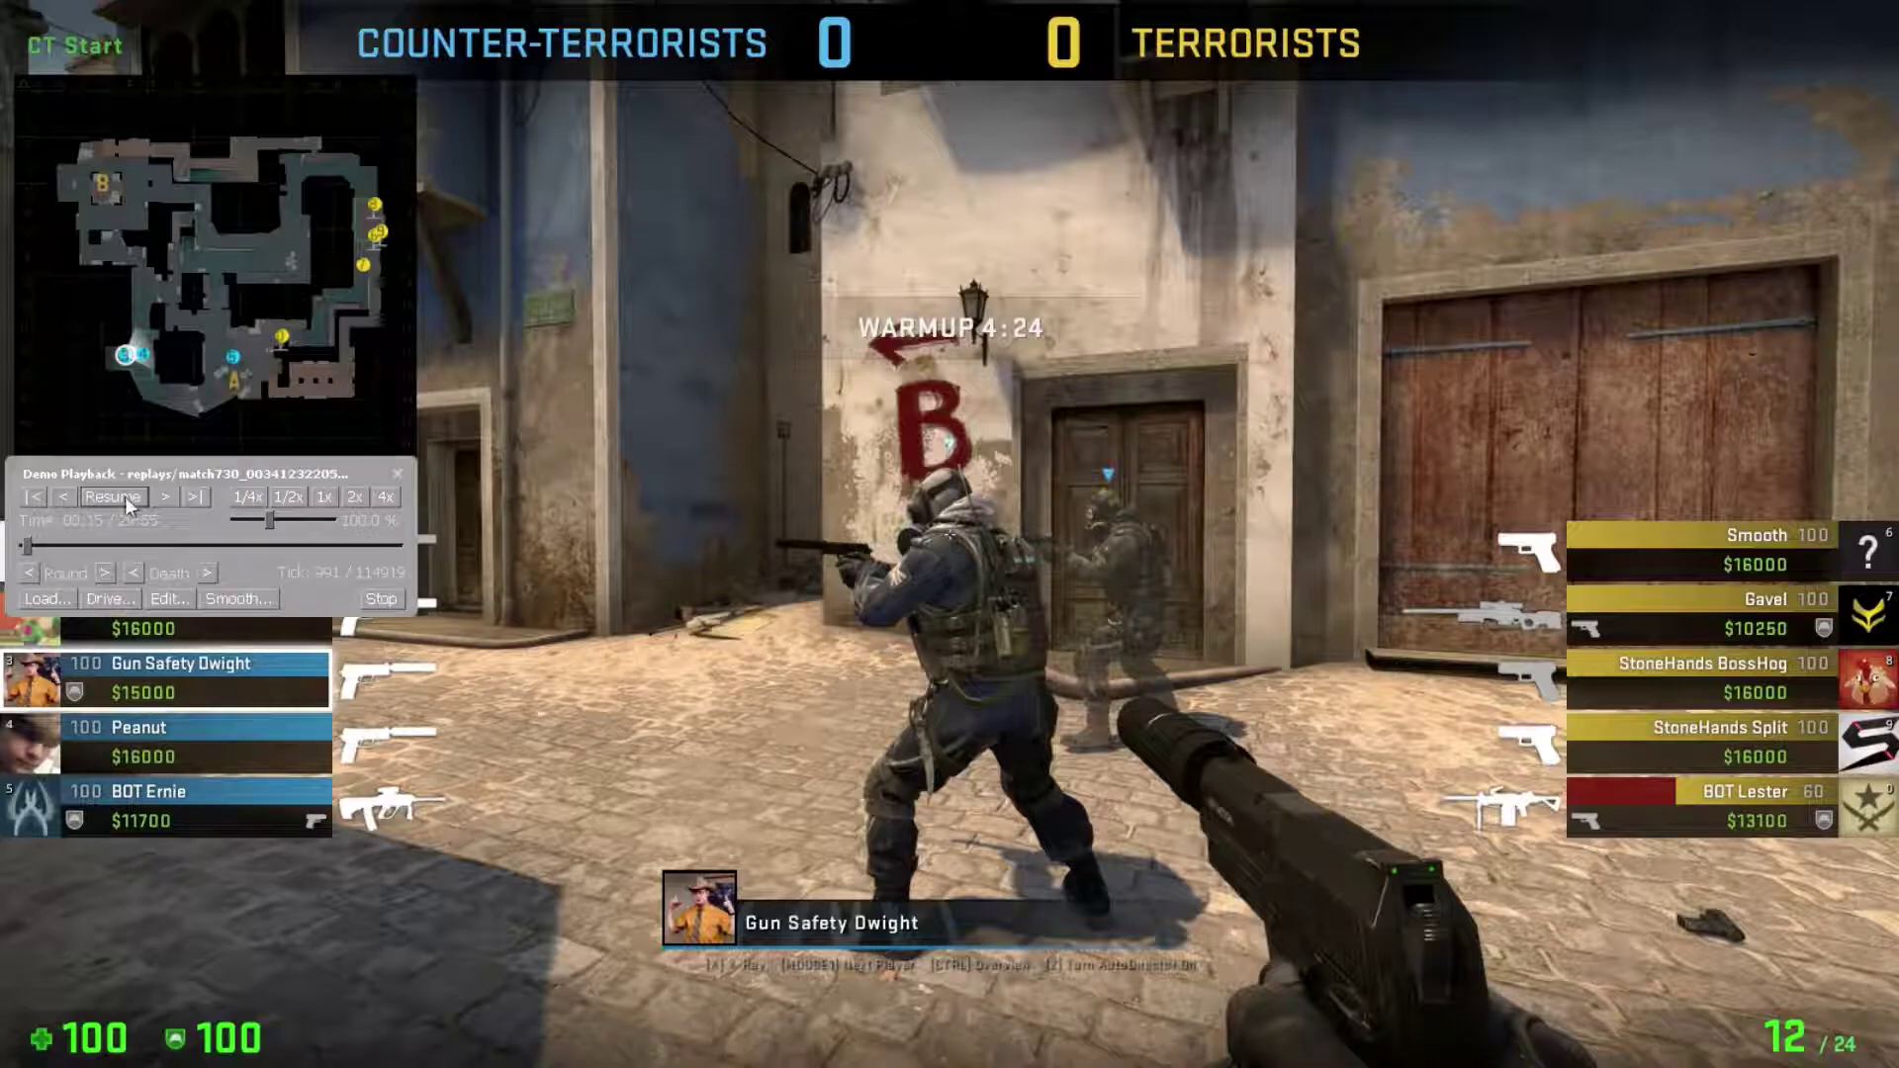
left_click(123, 496)
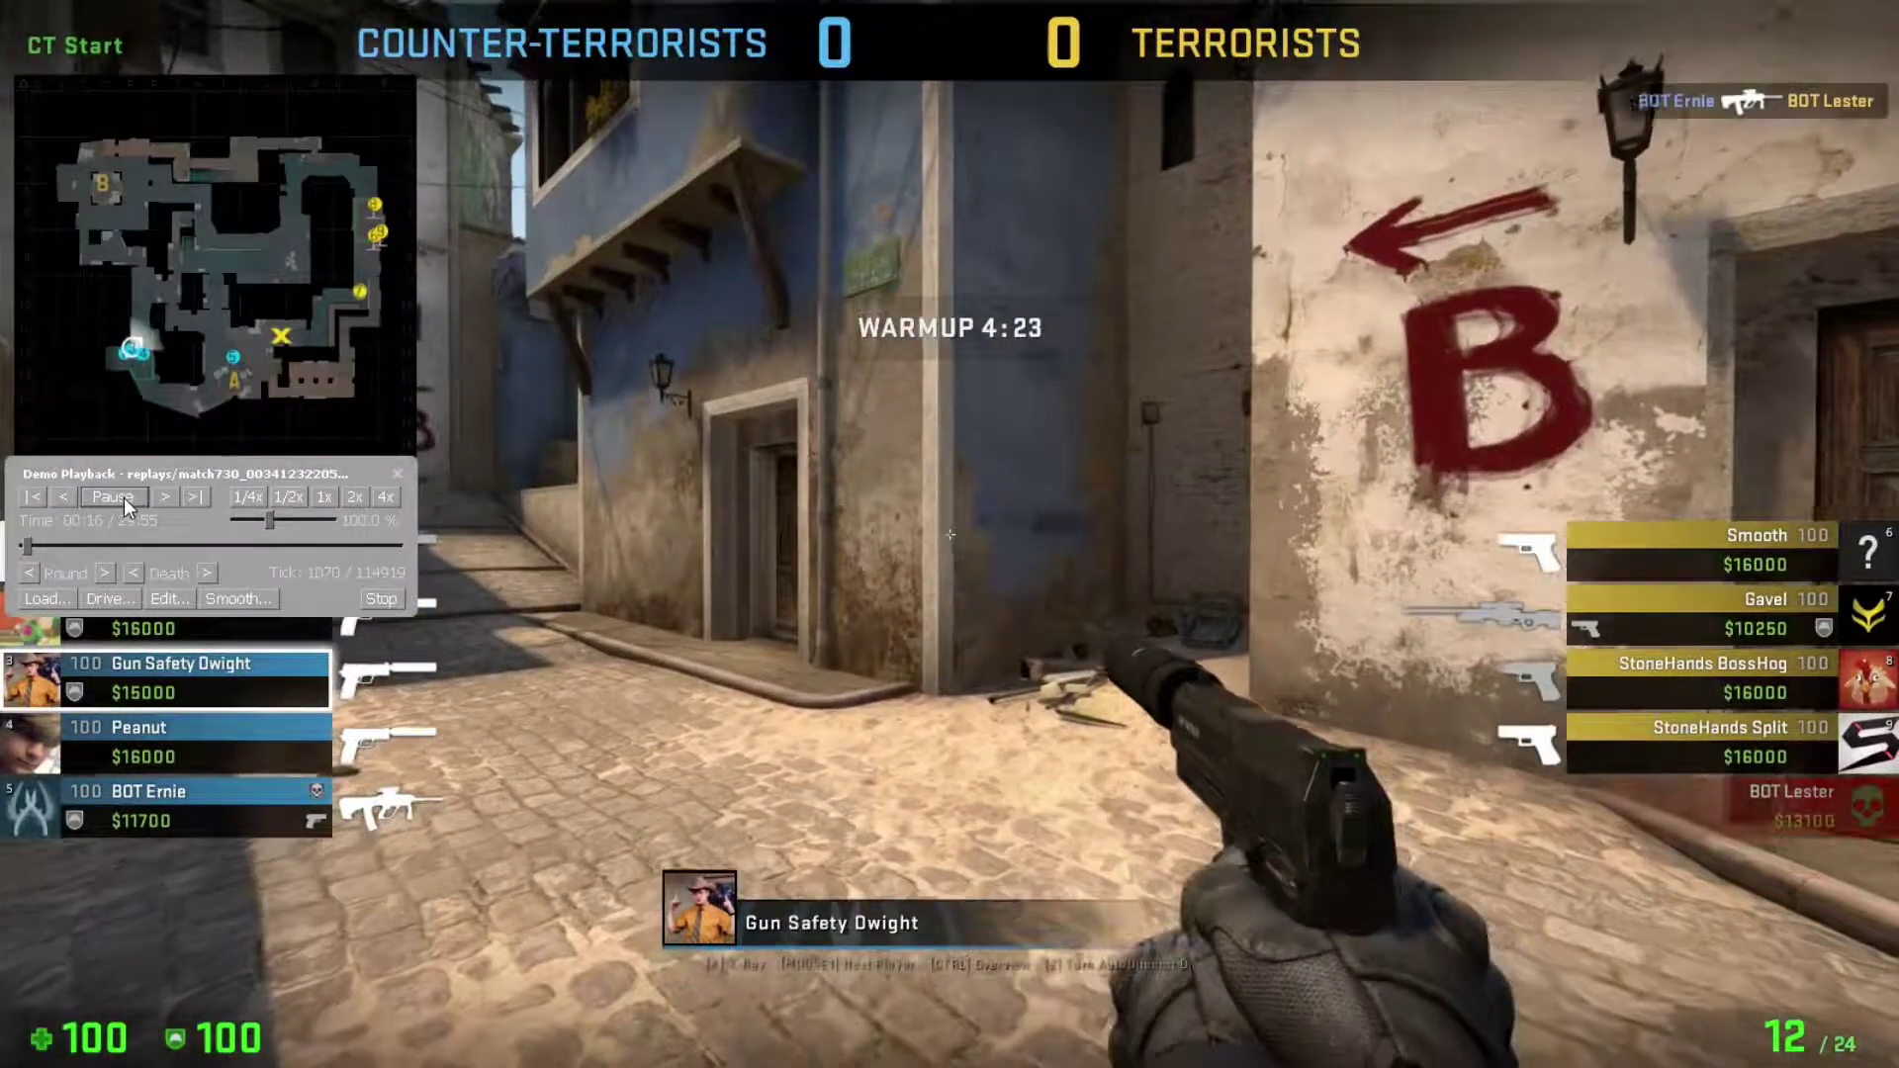
left_click(122, 497)
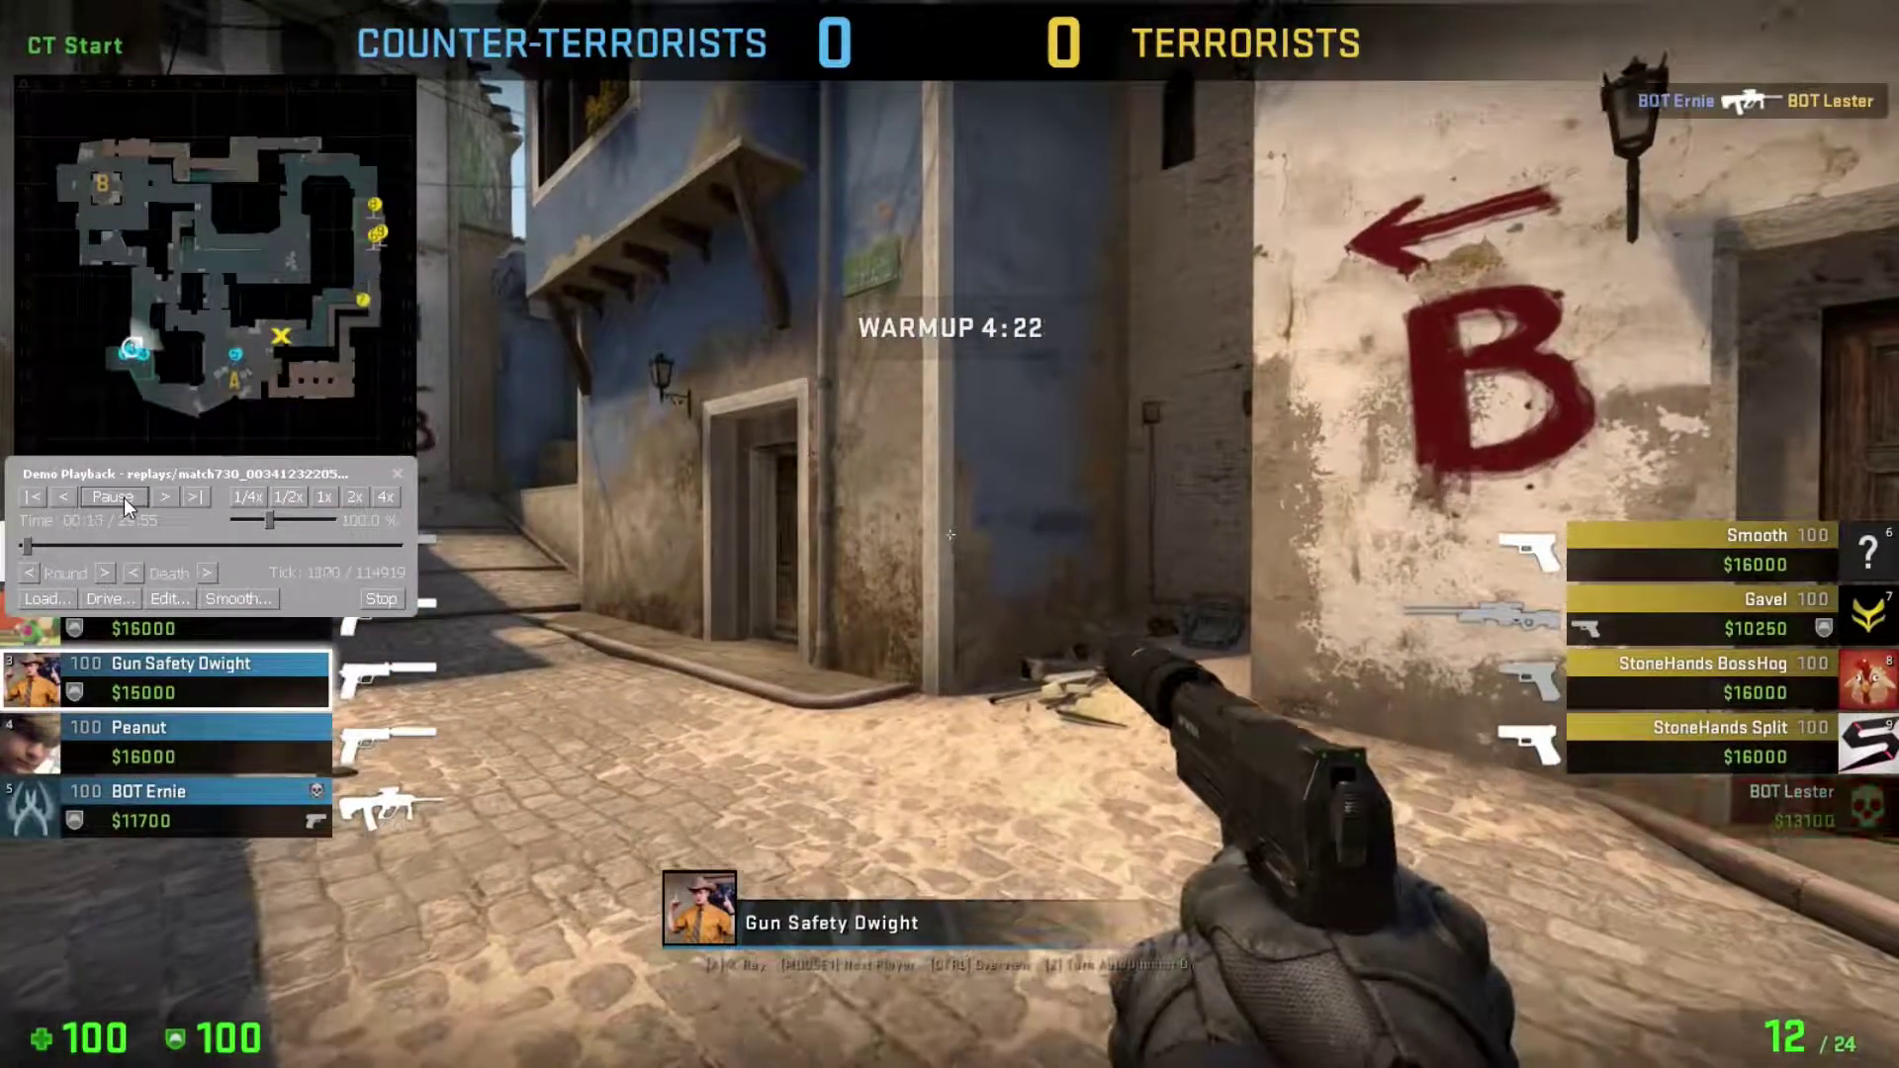
key("shift+F2")
key("grave")
key("grave")
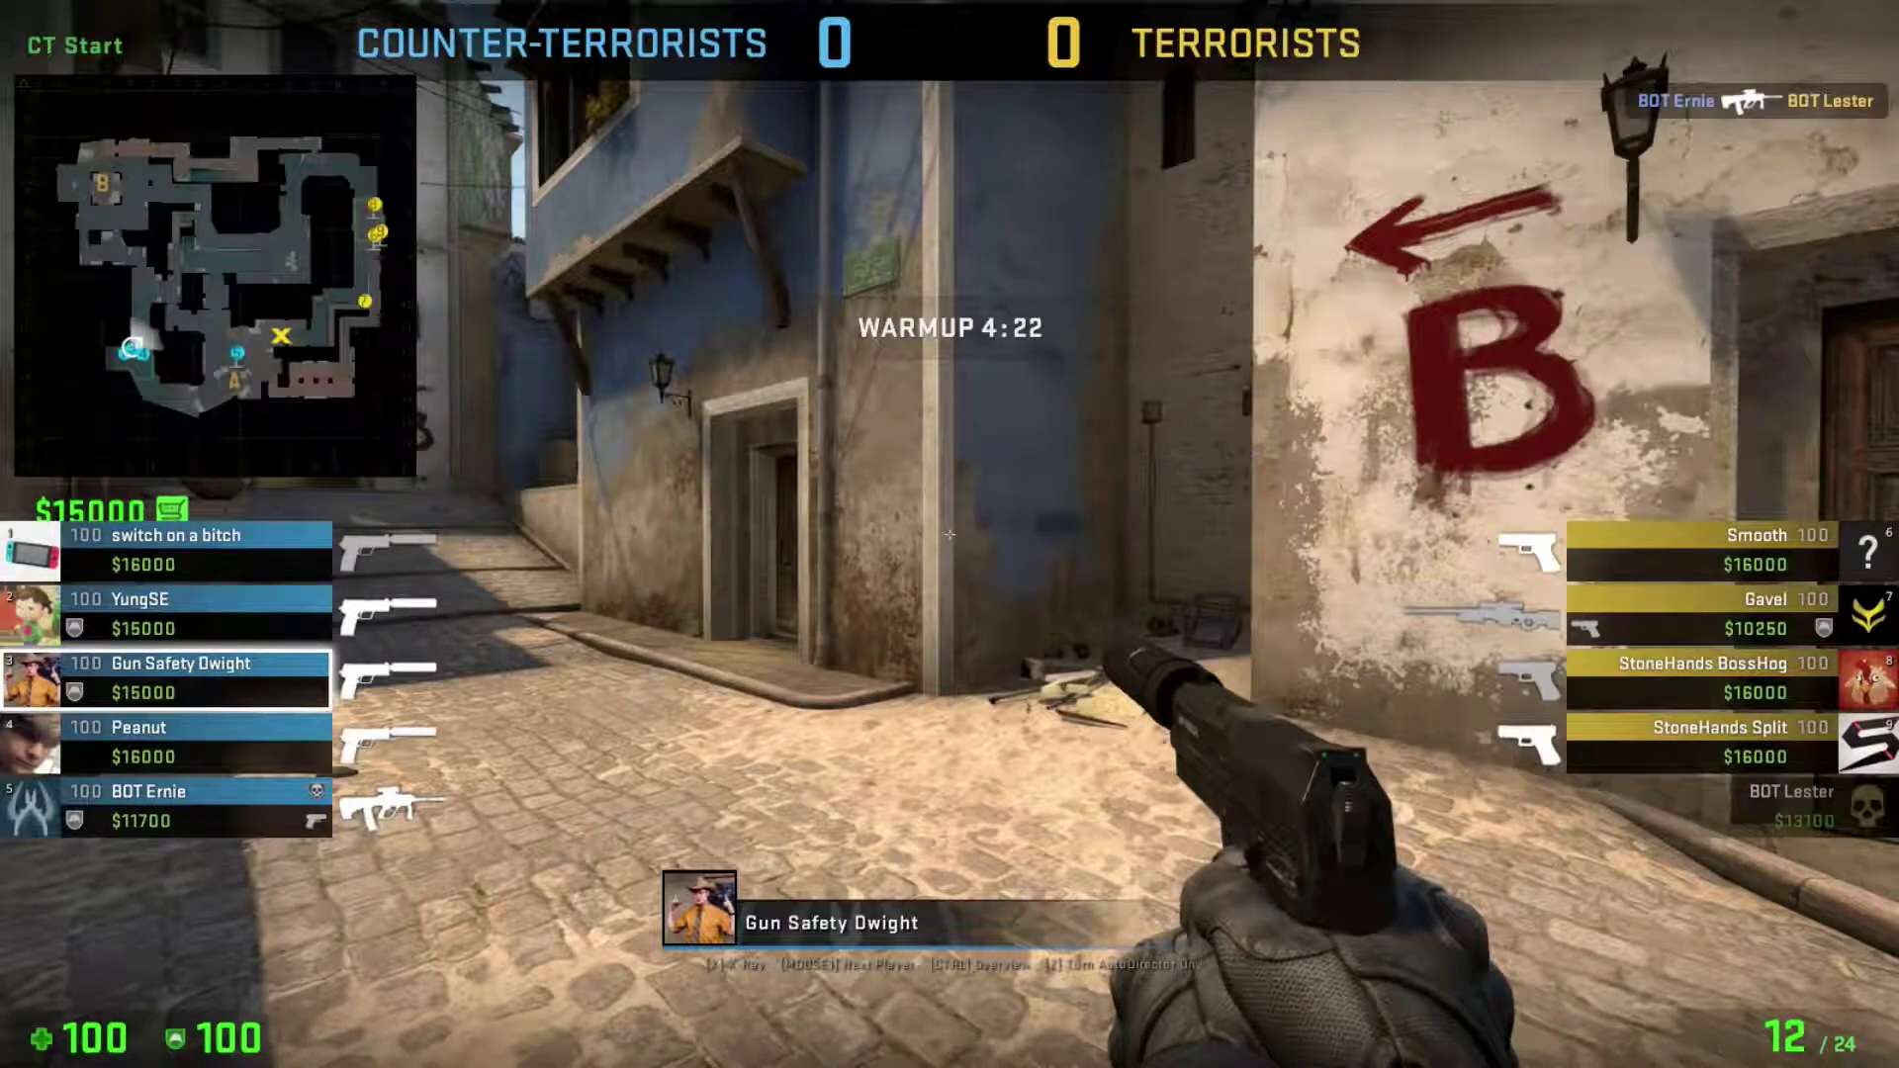
Run "exec recording" in the developer console to apply the recording config, and close the console.
key("grave")
type("exec")
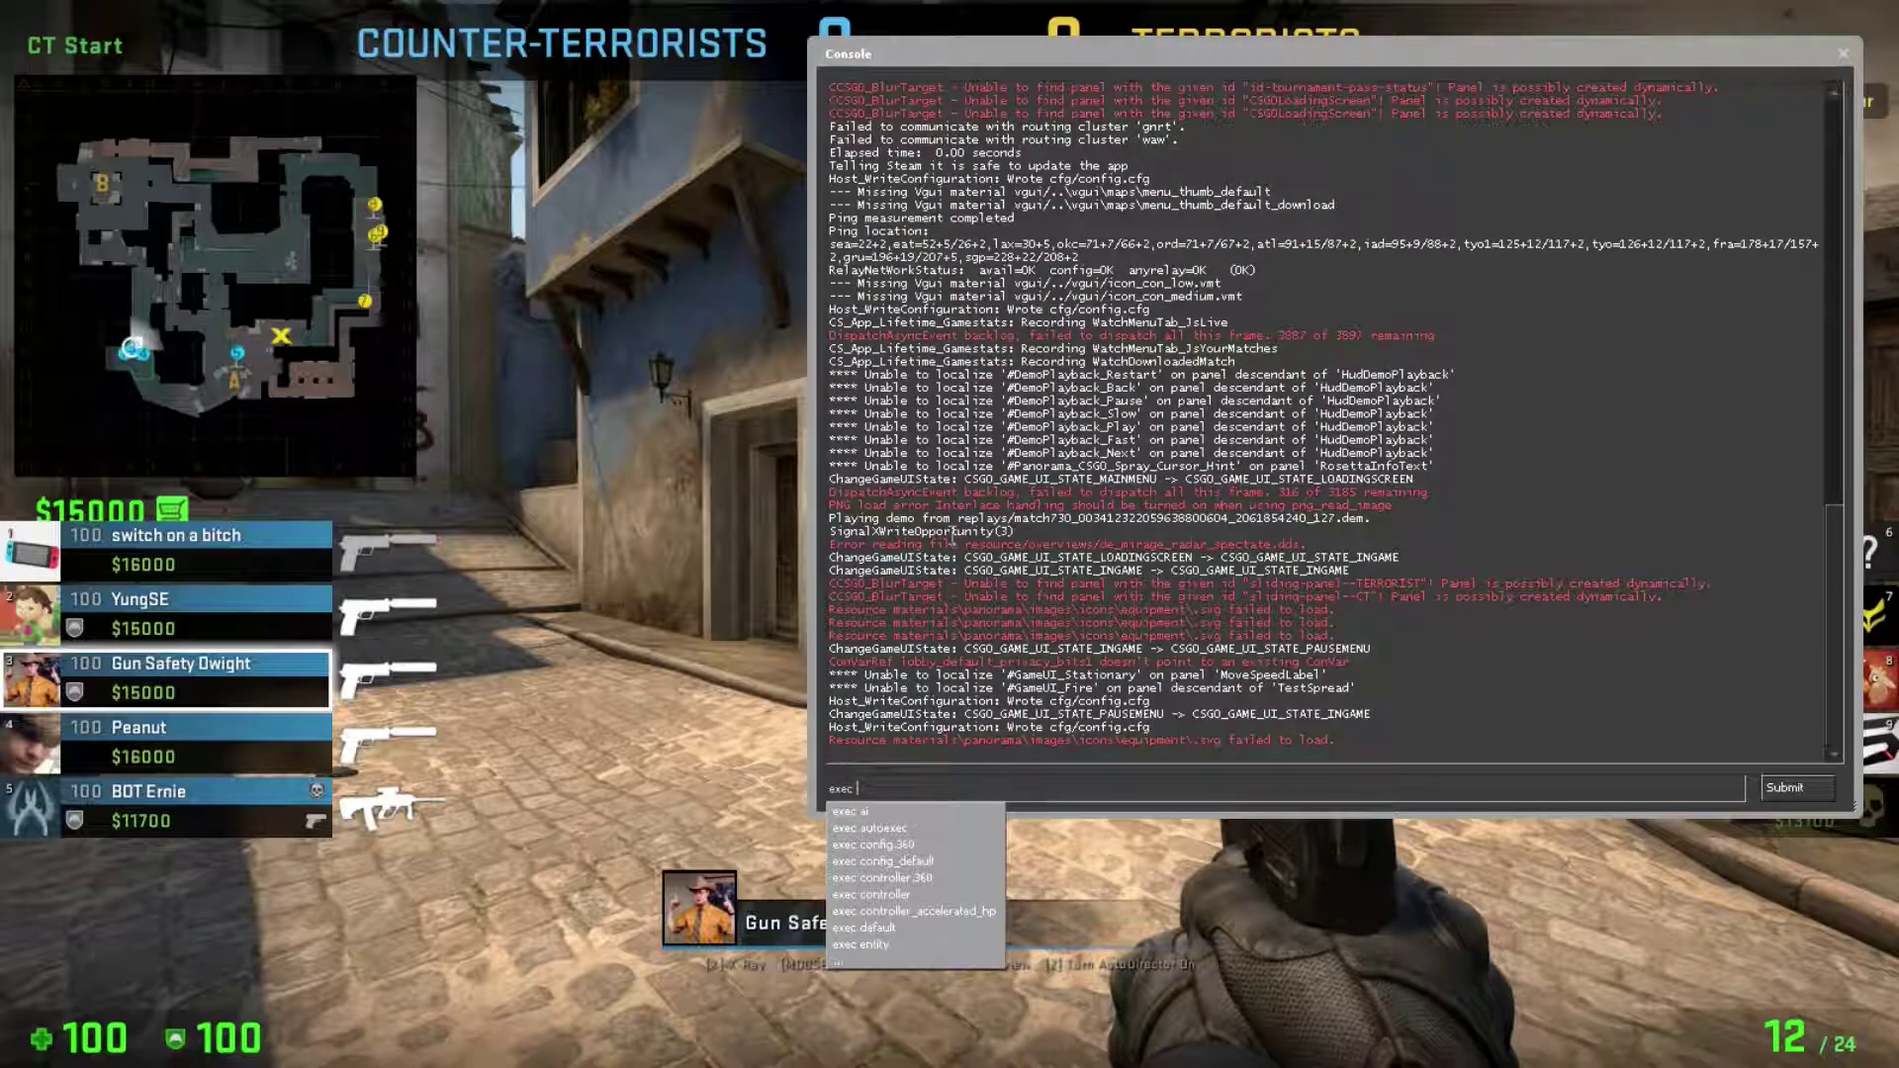
type(" recording")
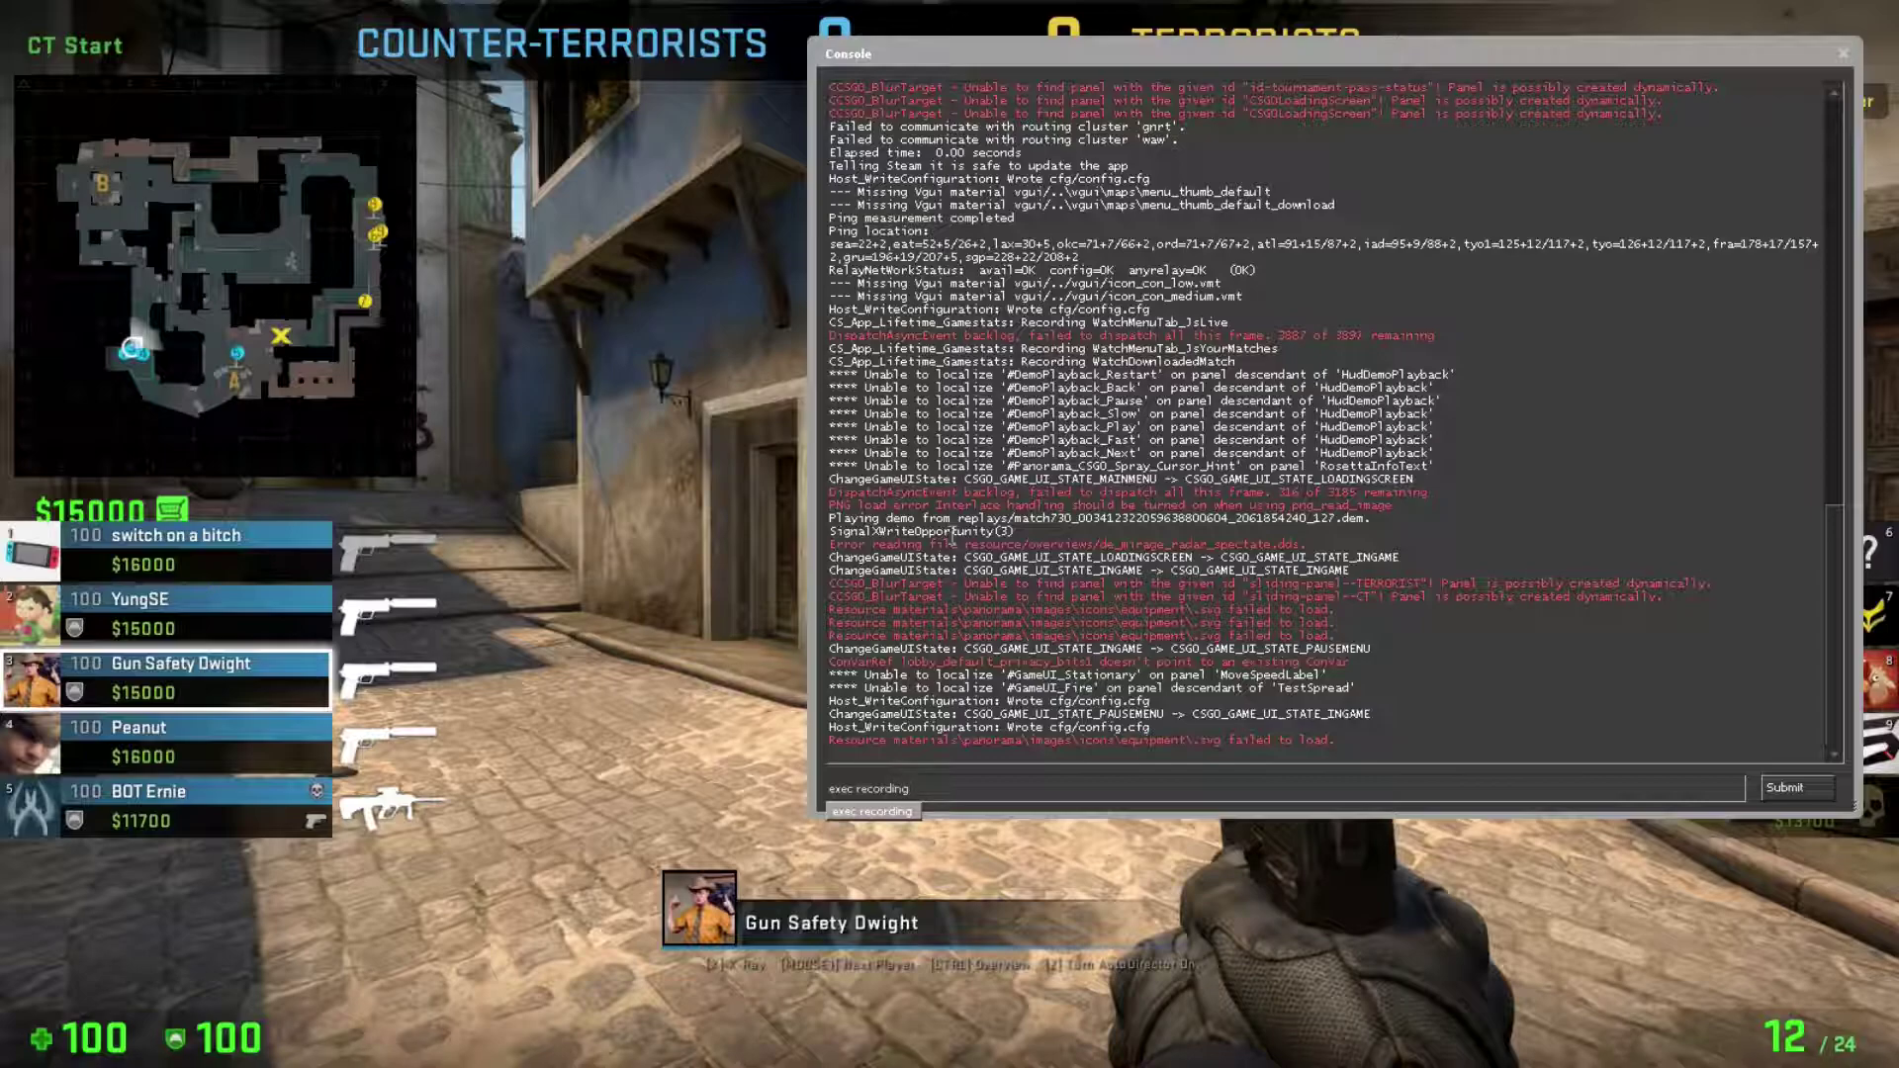
key("Return")
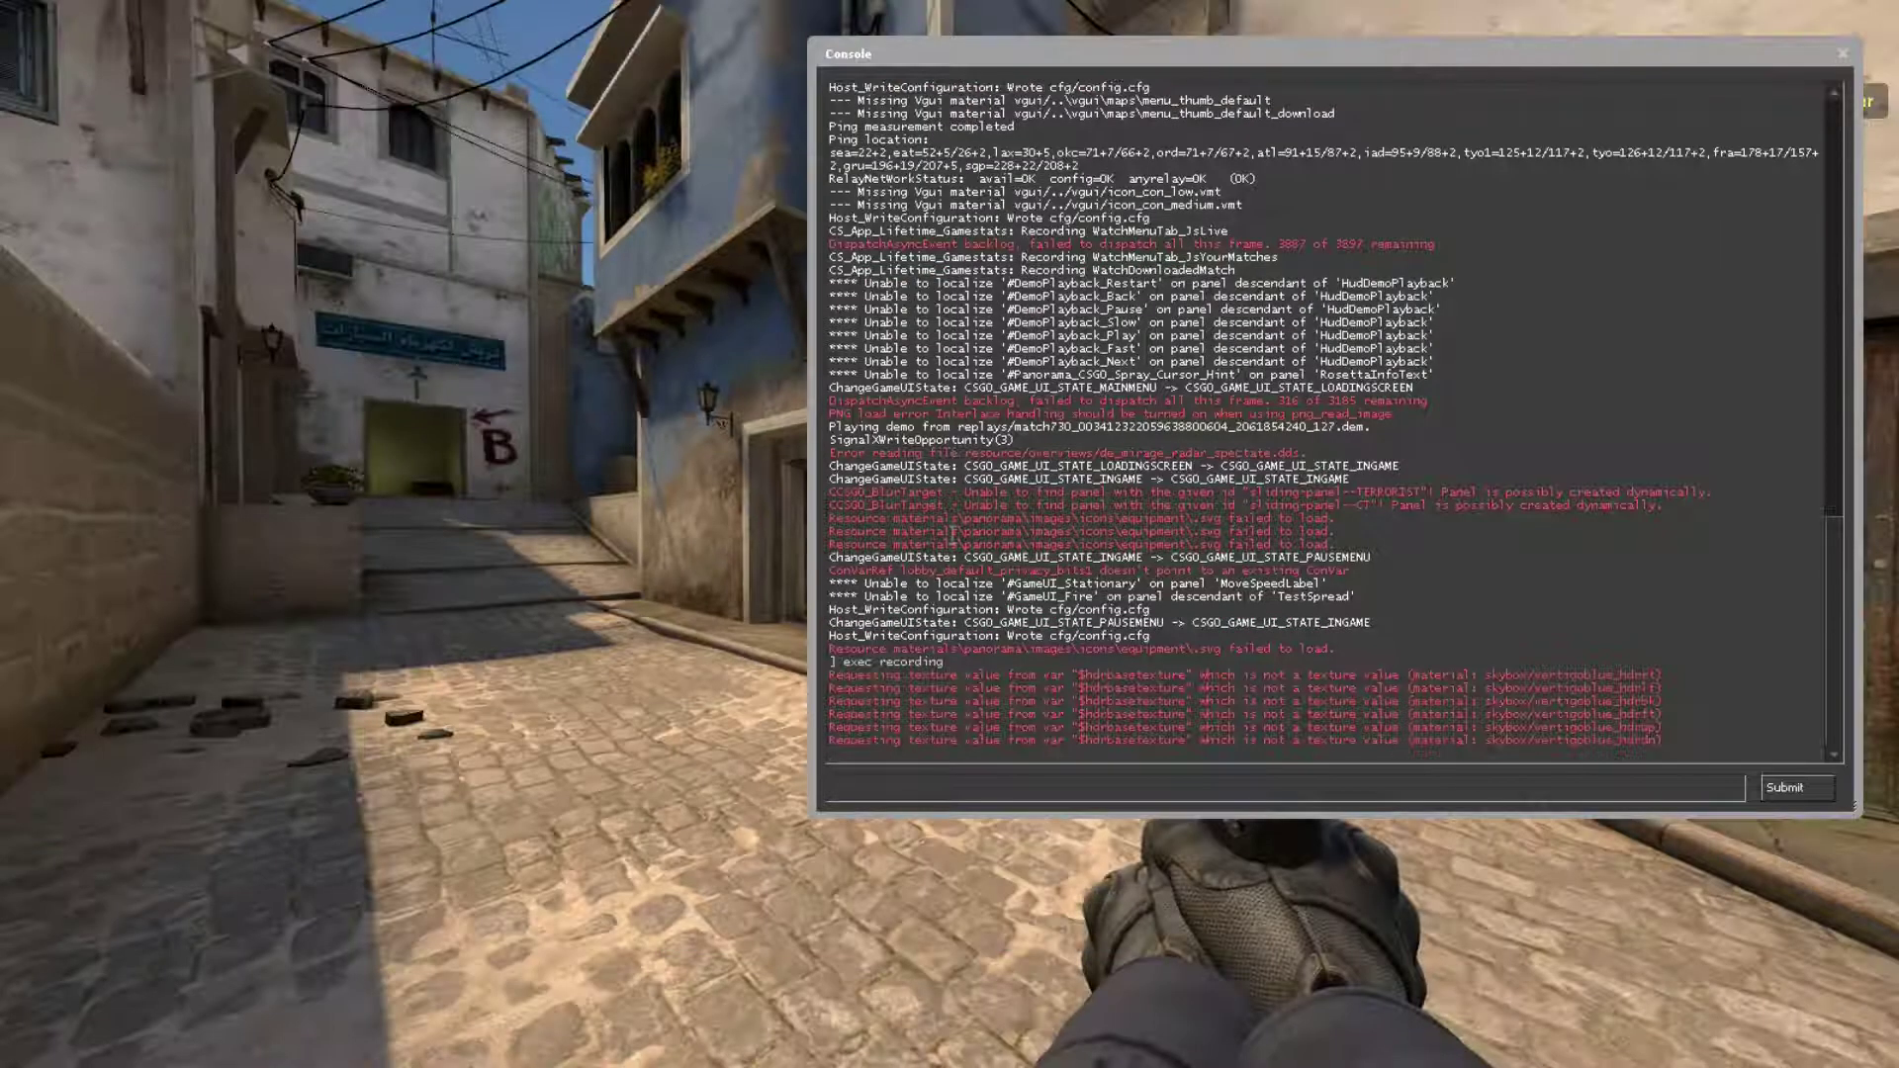
key("Escape")
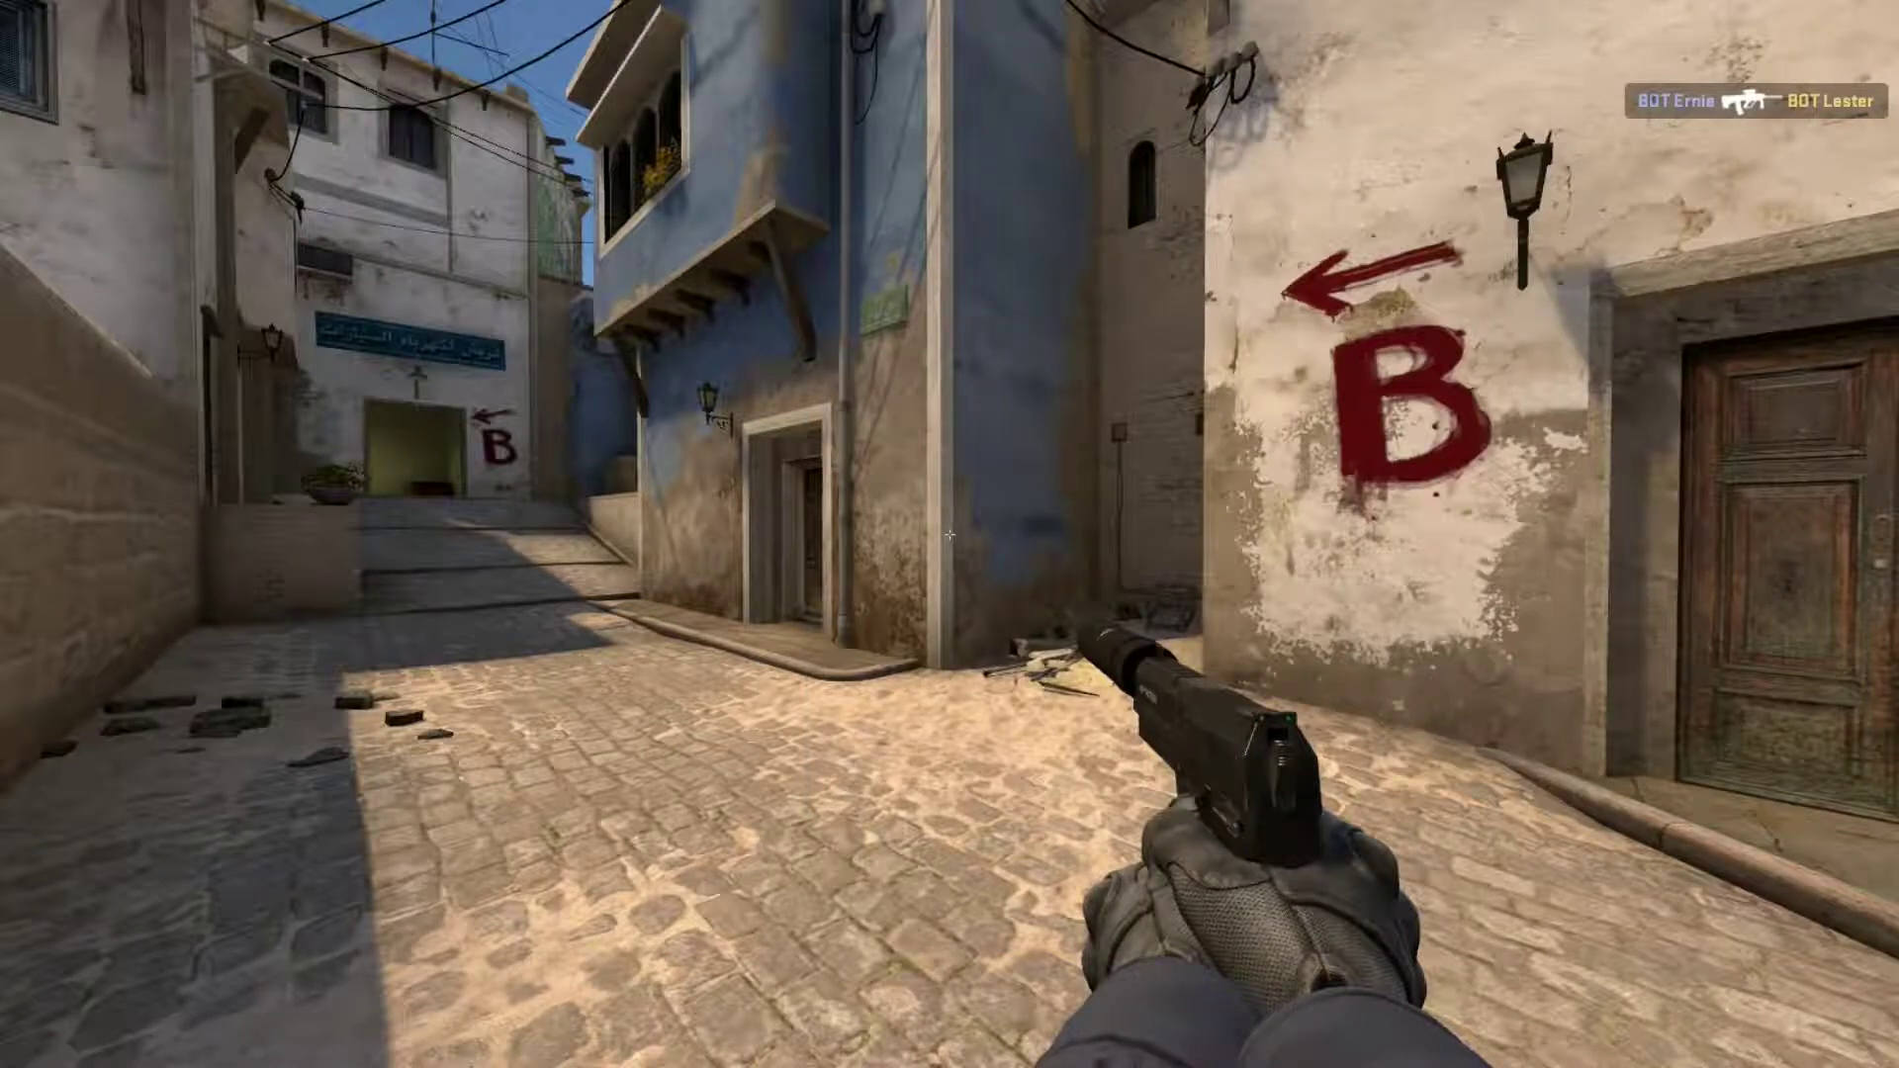
Set cl_draw_only_deathnotices to 0 in the developer console to bring back the full HUD, and close the console.
key("grave")
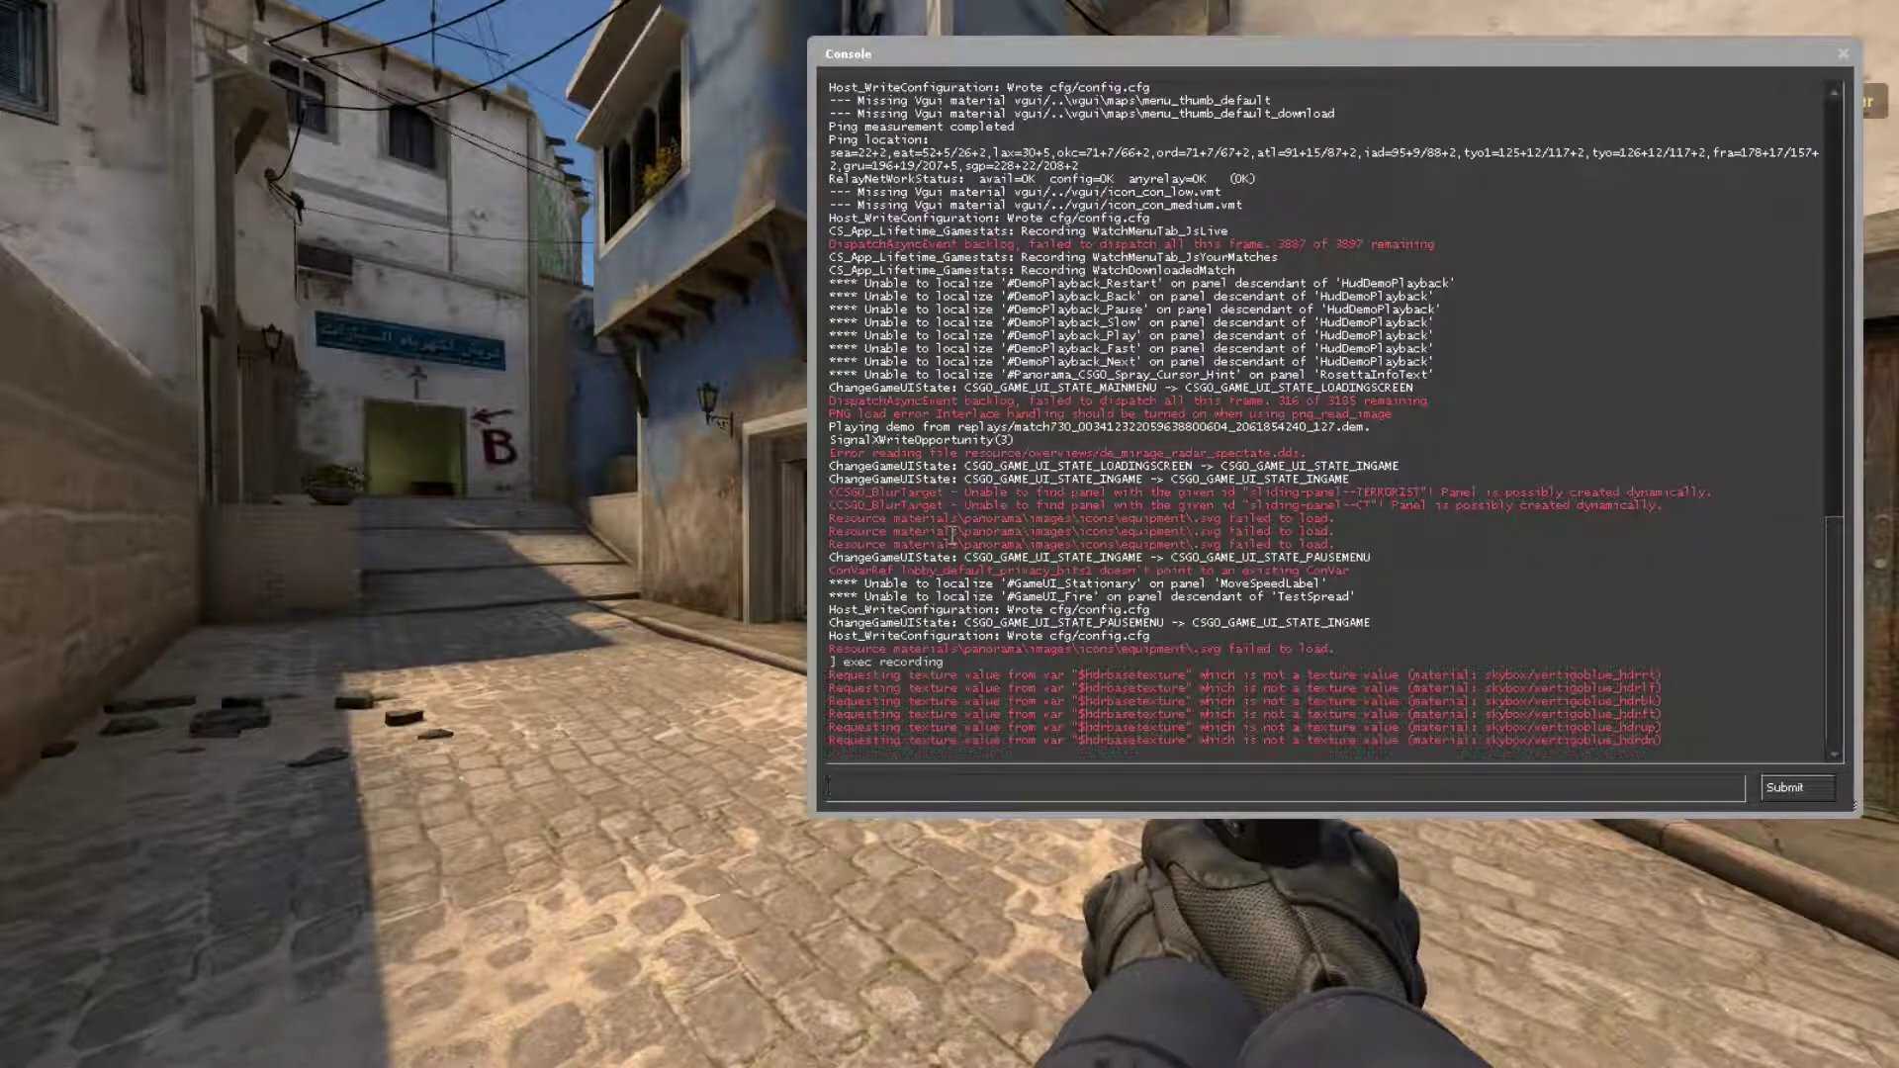
type("cl")
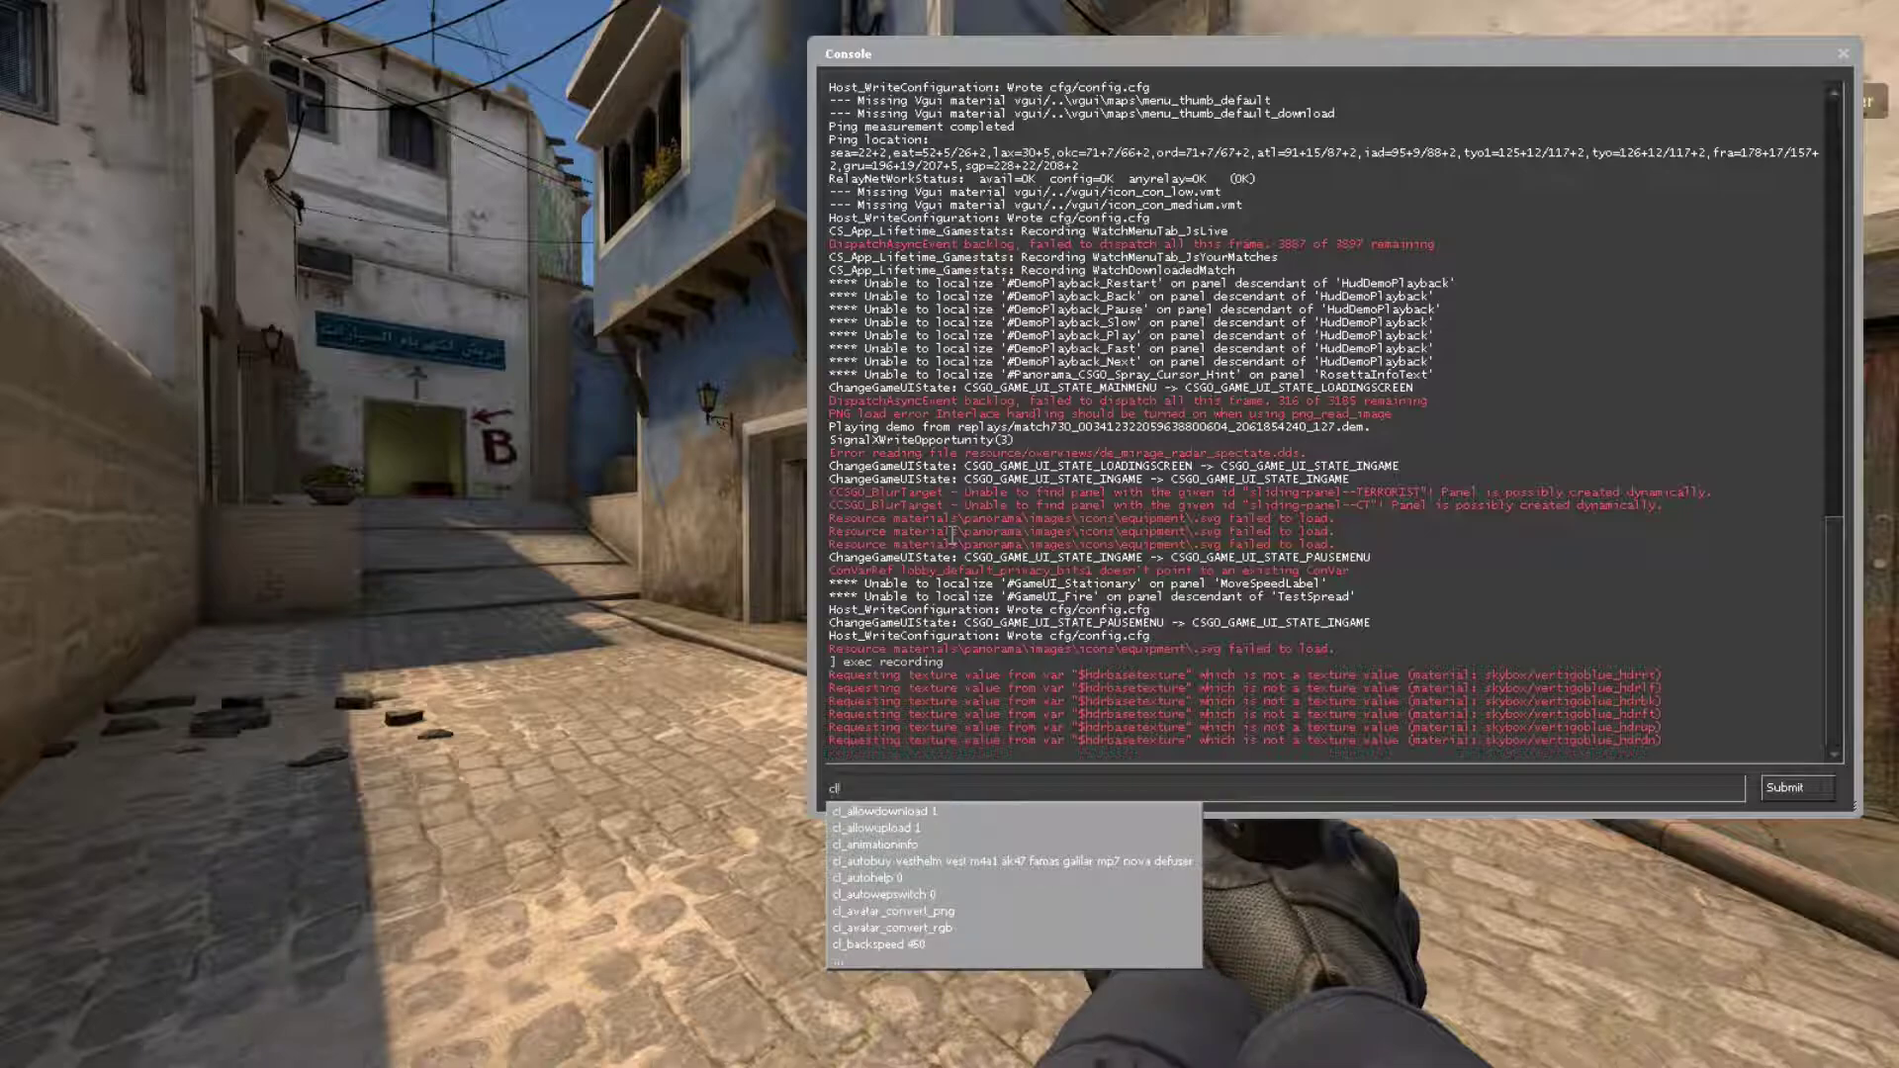
type("_drawshadowtexture")
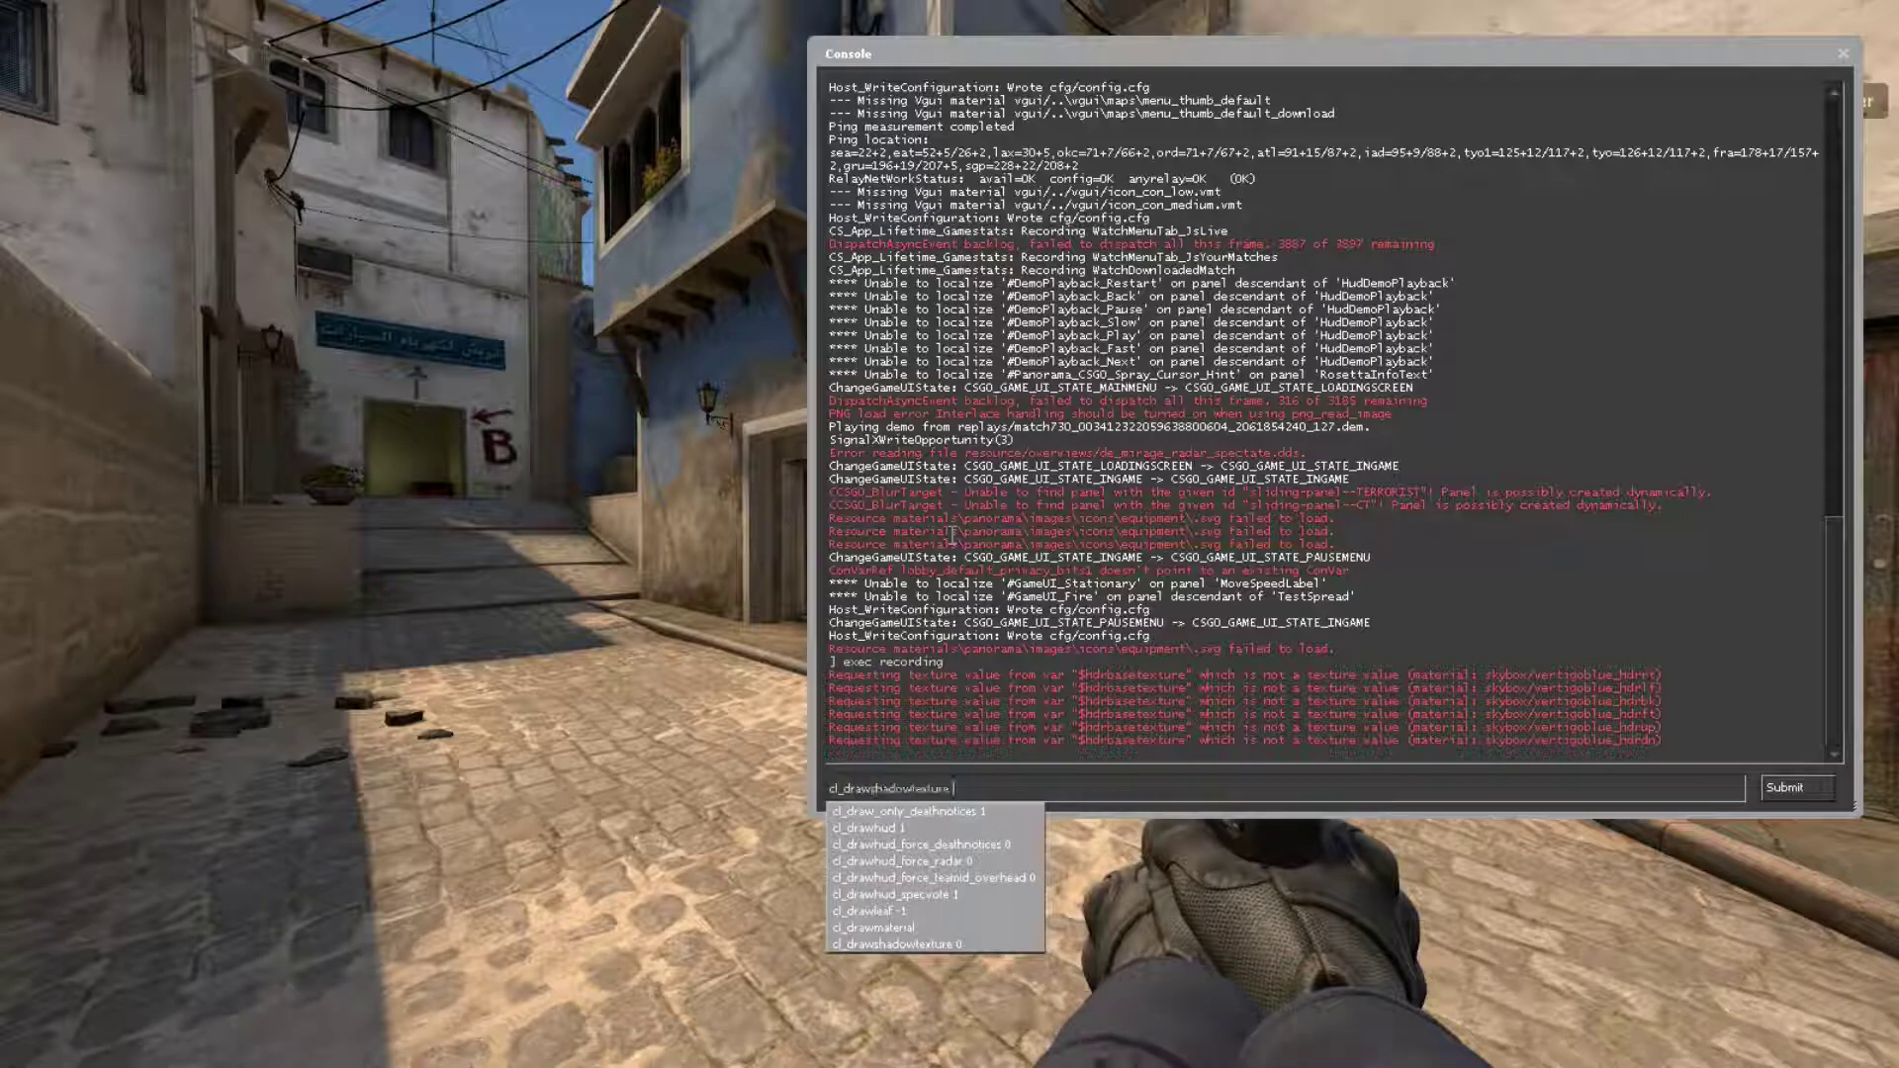
key("Down")
type("0")
key("Return")
key("grave")
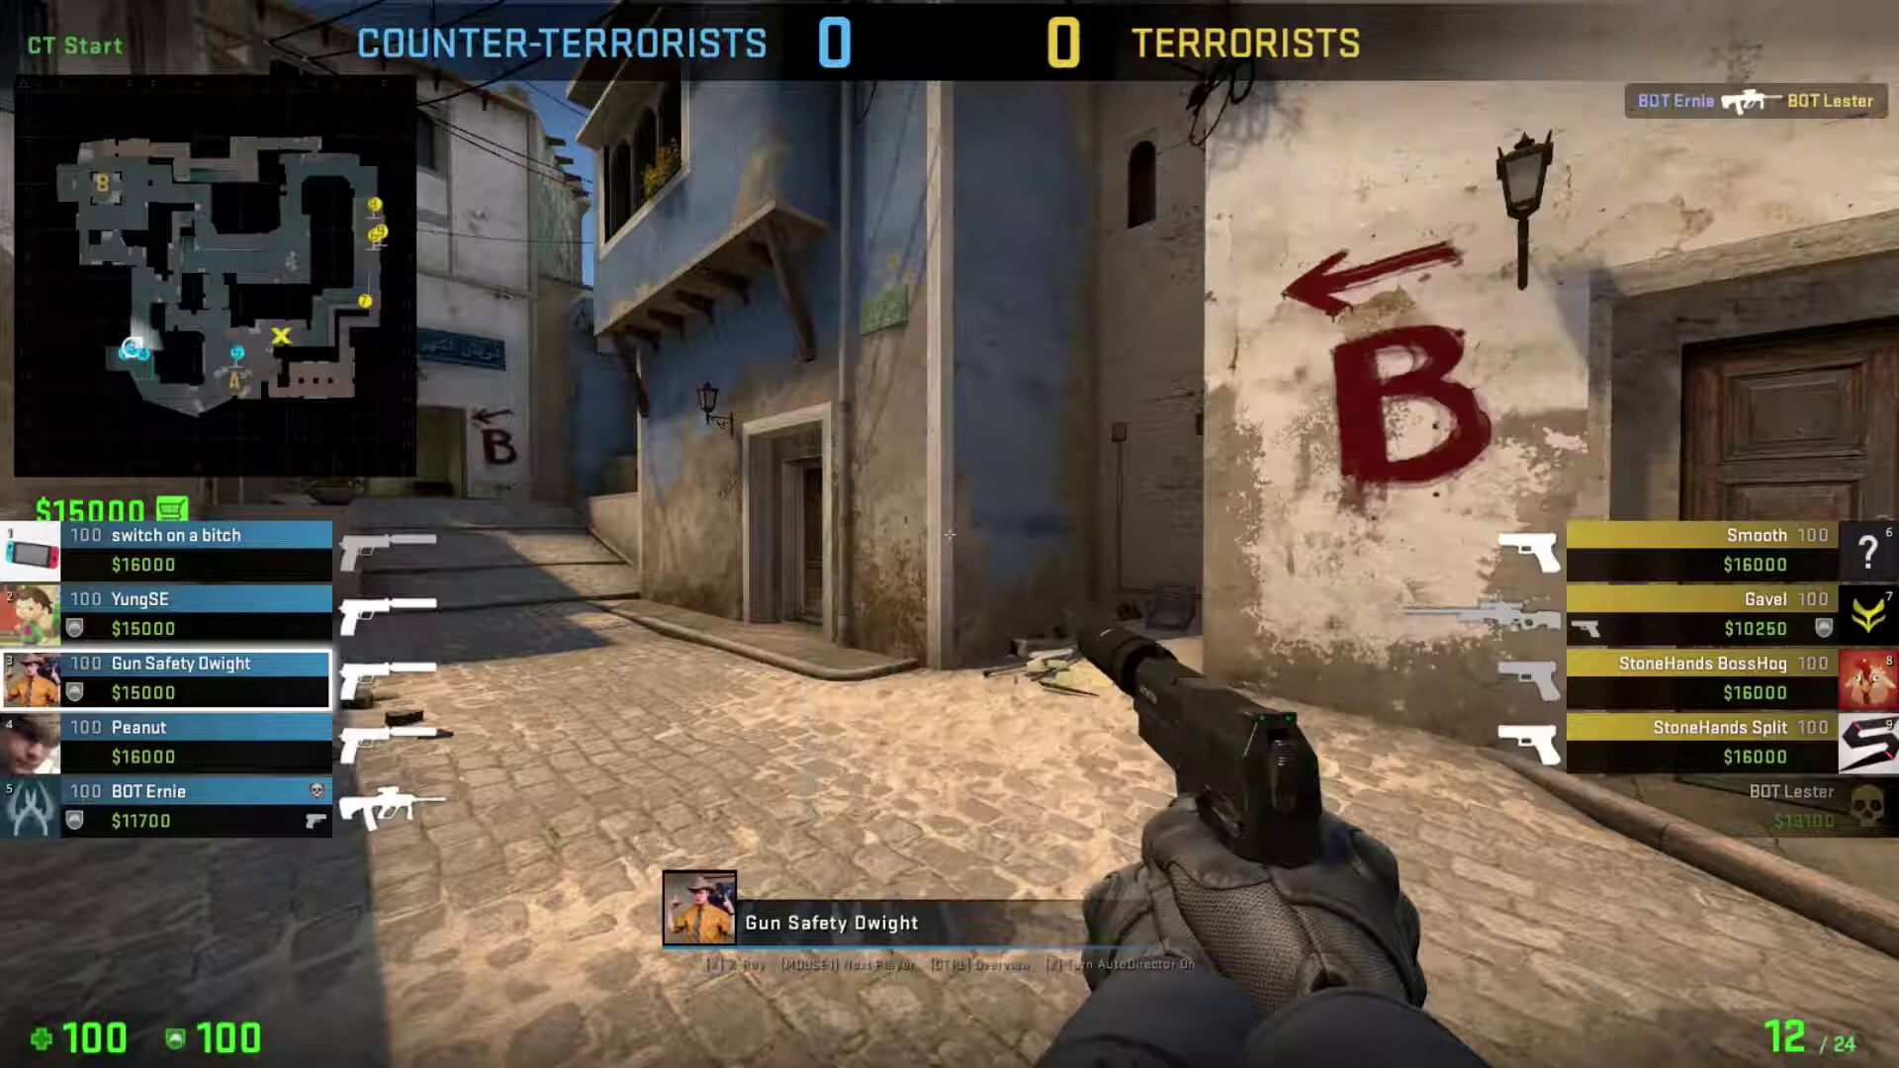
Set cl_draw_only_deathnotices to 1 in the developer console so only the kill feed is drawn, and close the console.
key("grave")
type("cl_dr")
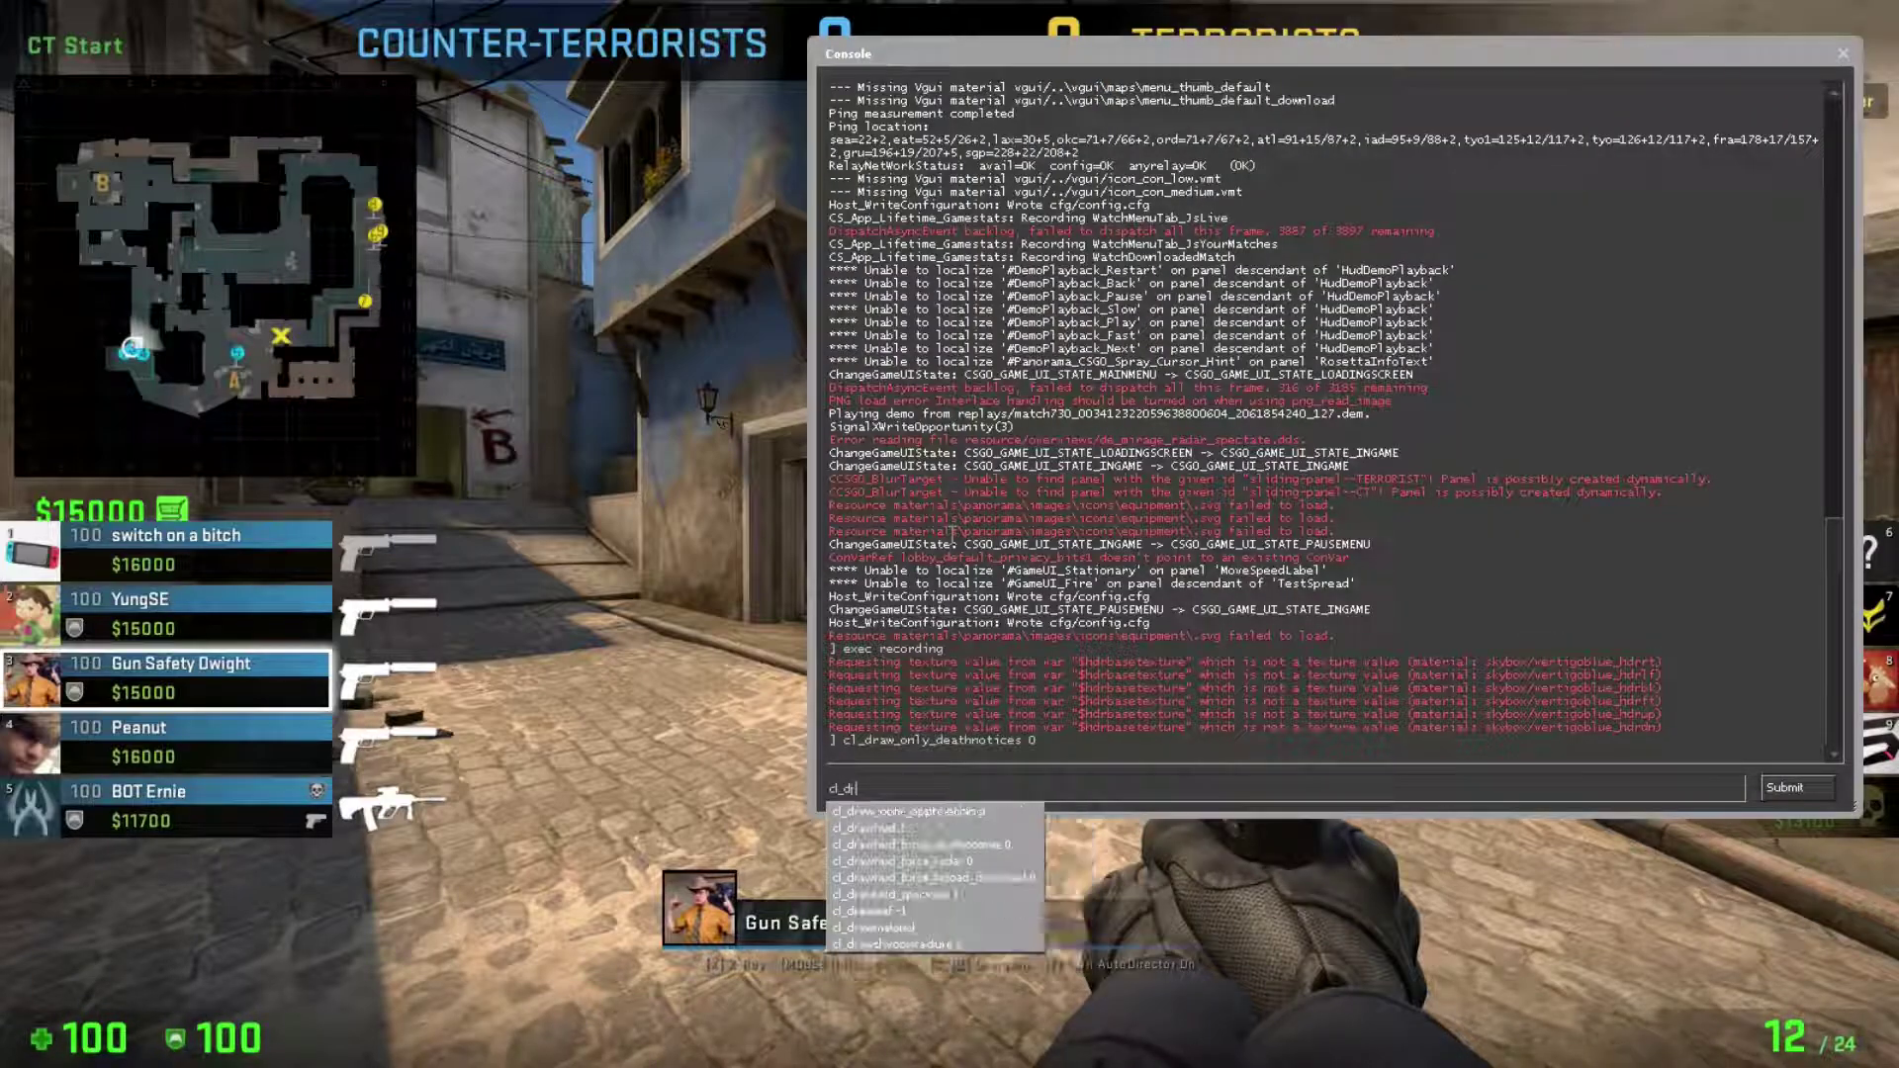
key("Down")
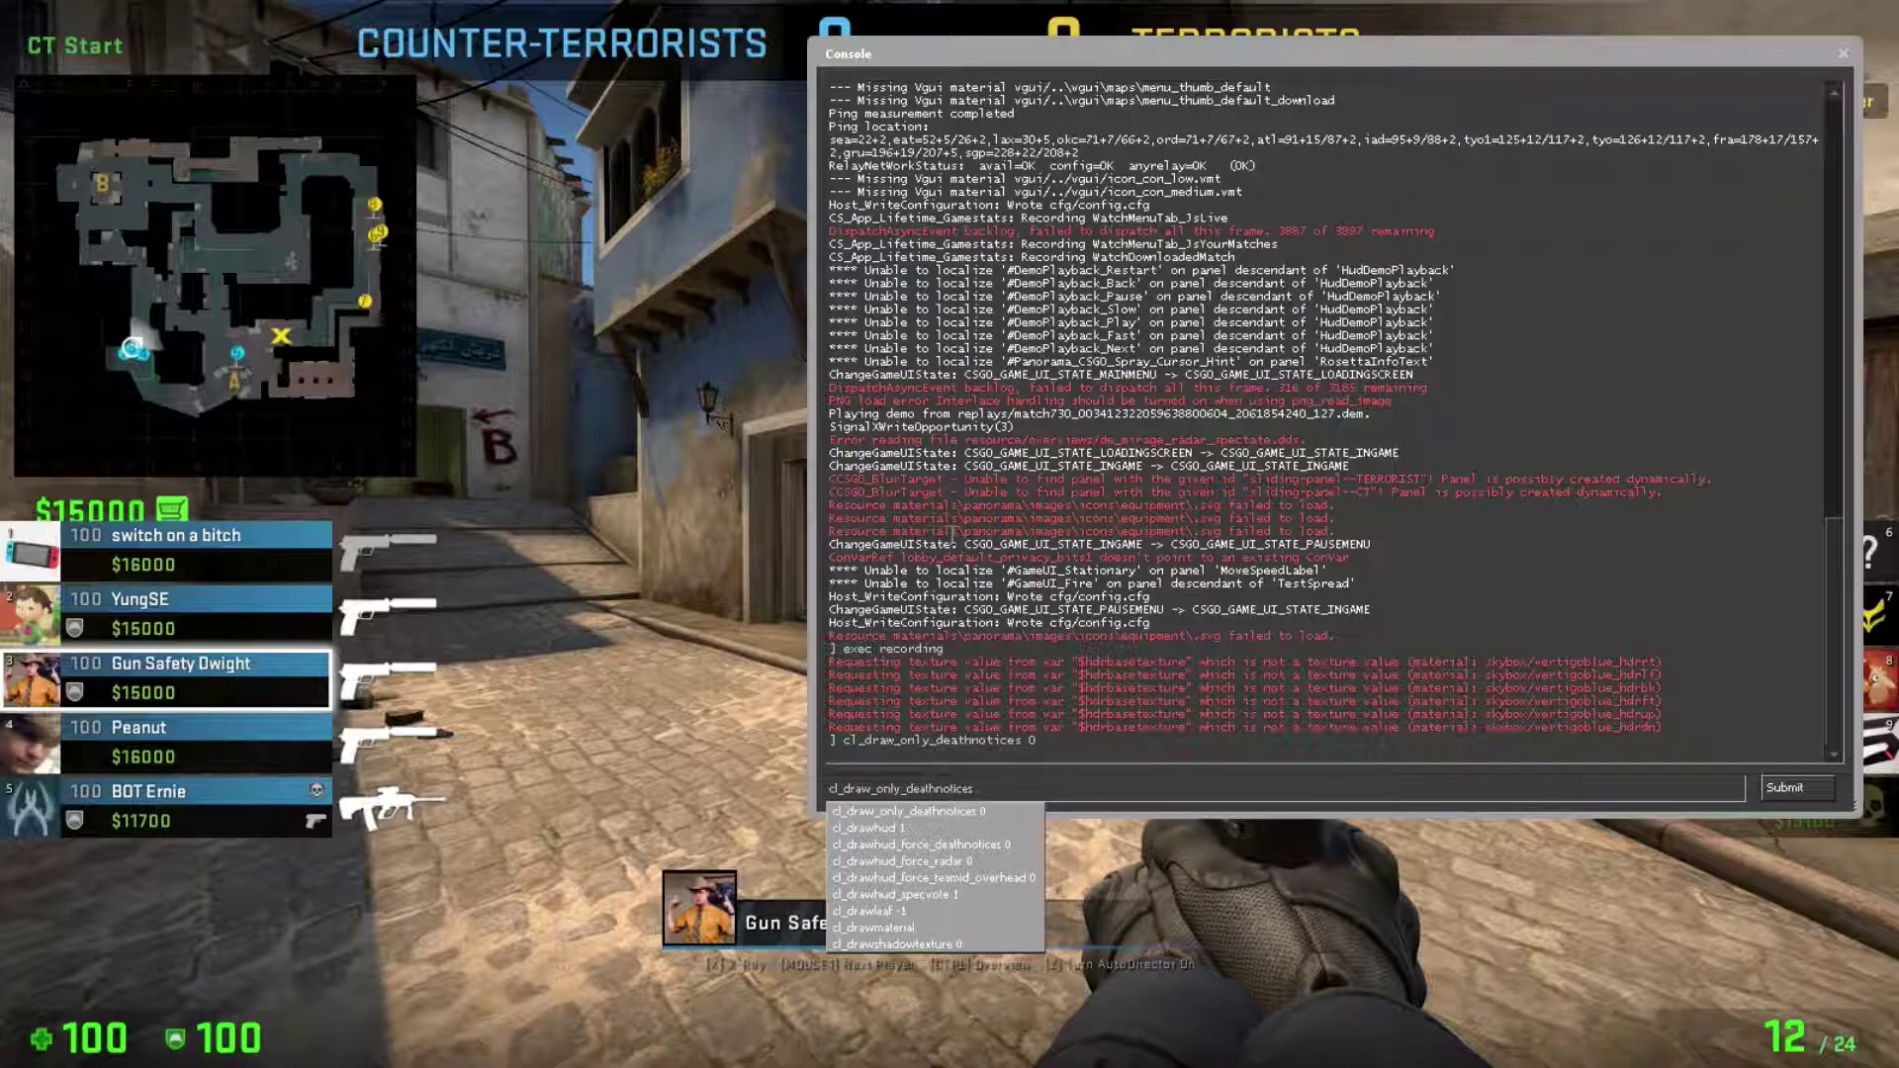
type("1")
key("Return")
key("grave")
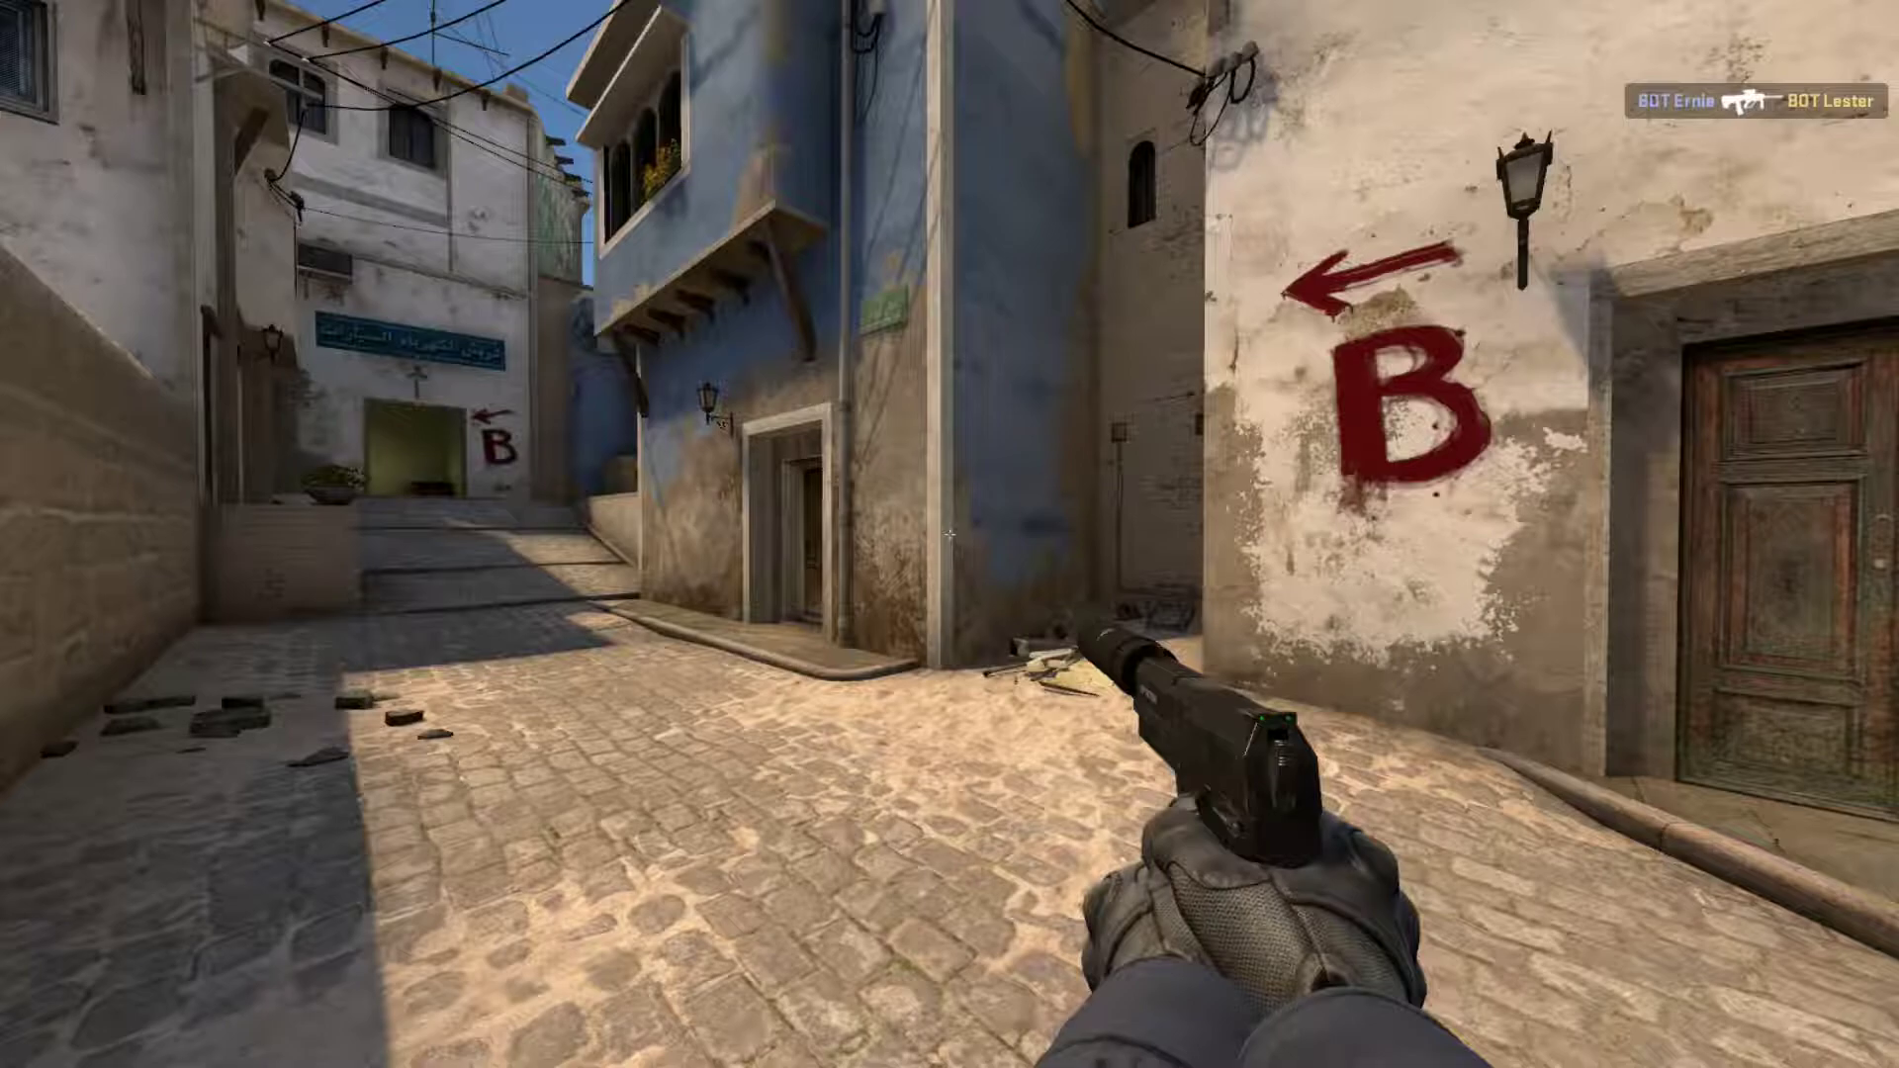
Change cl_draw_only_deathnotices back to 0 by reusing the previous console command, and return to the paused demo.
key("grave")
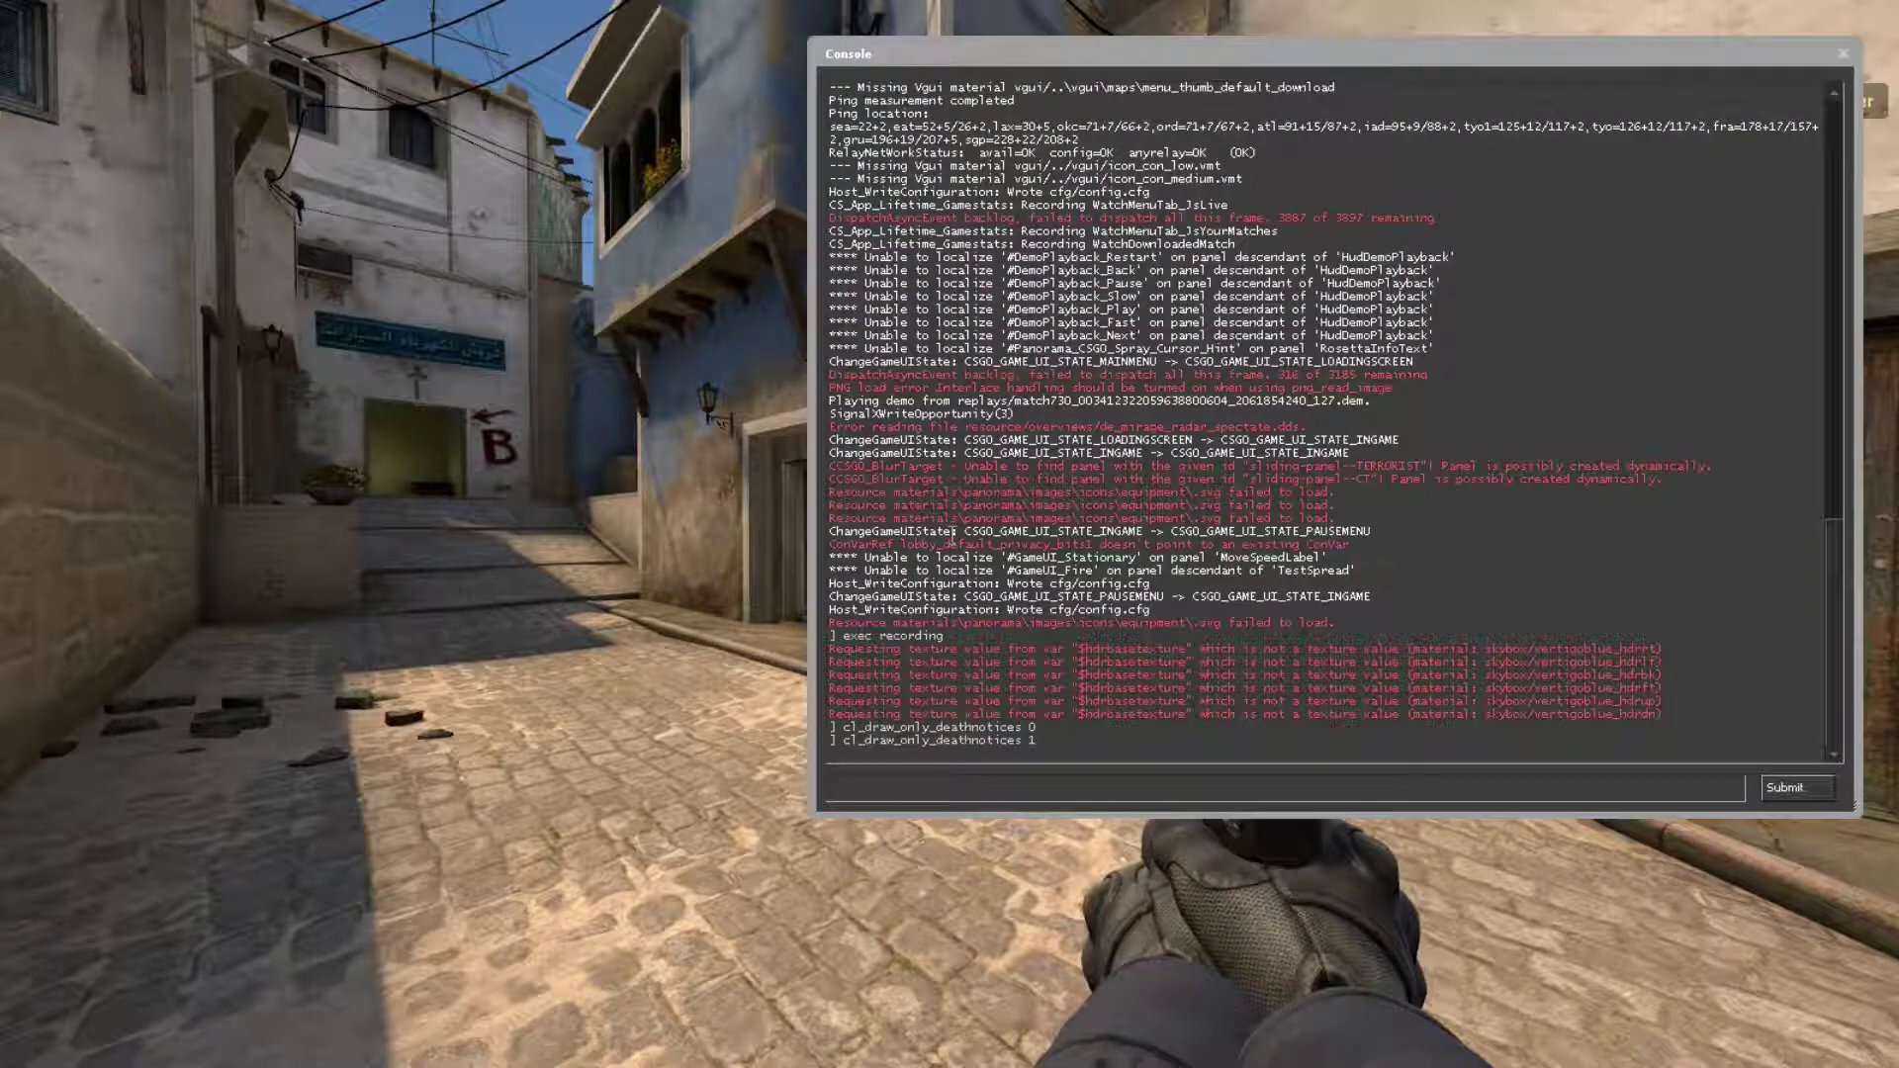
key("Up")
key("BackSpace")
type("0")
key("Return")
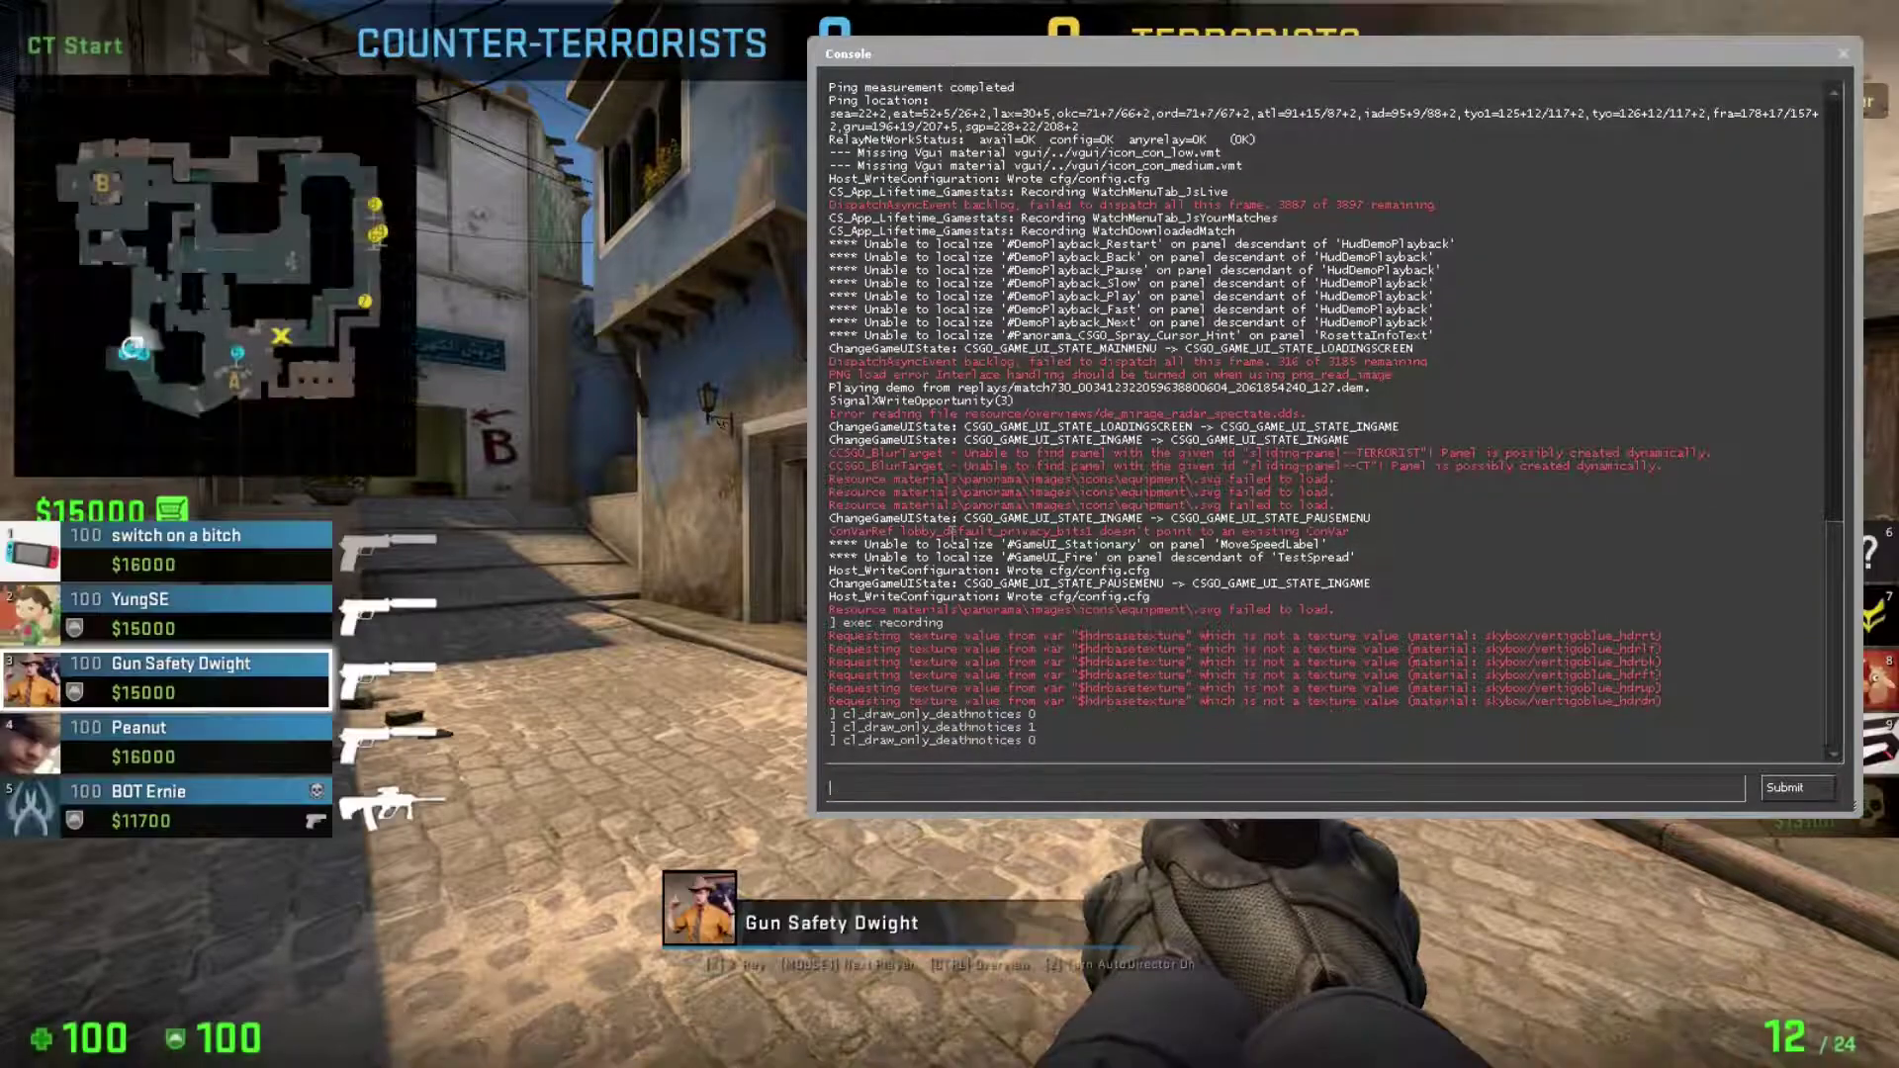
key("grave")
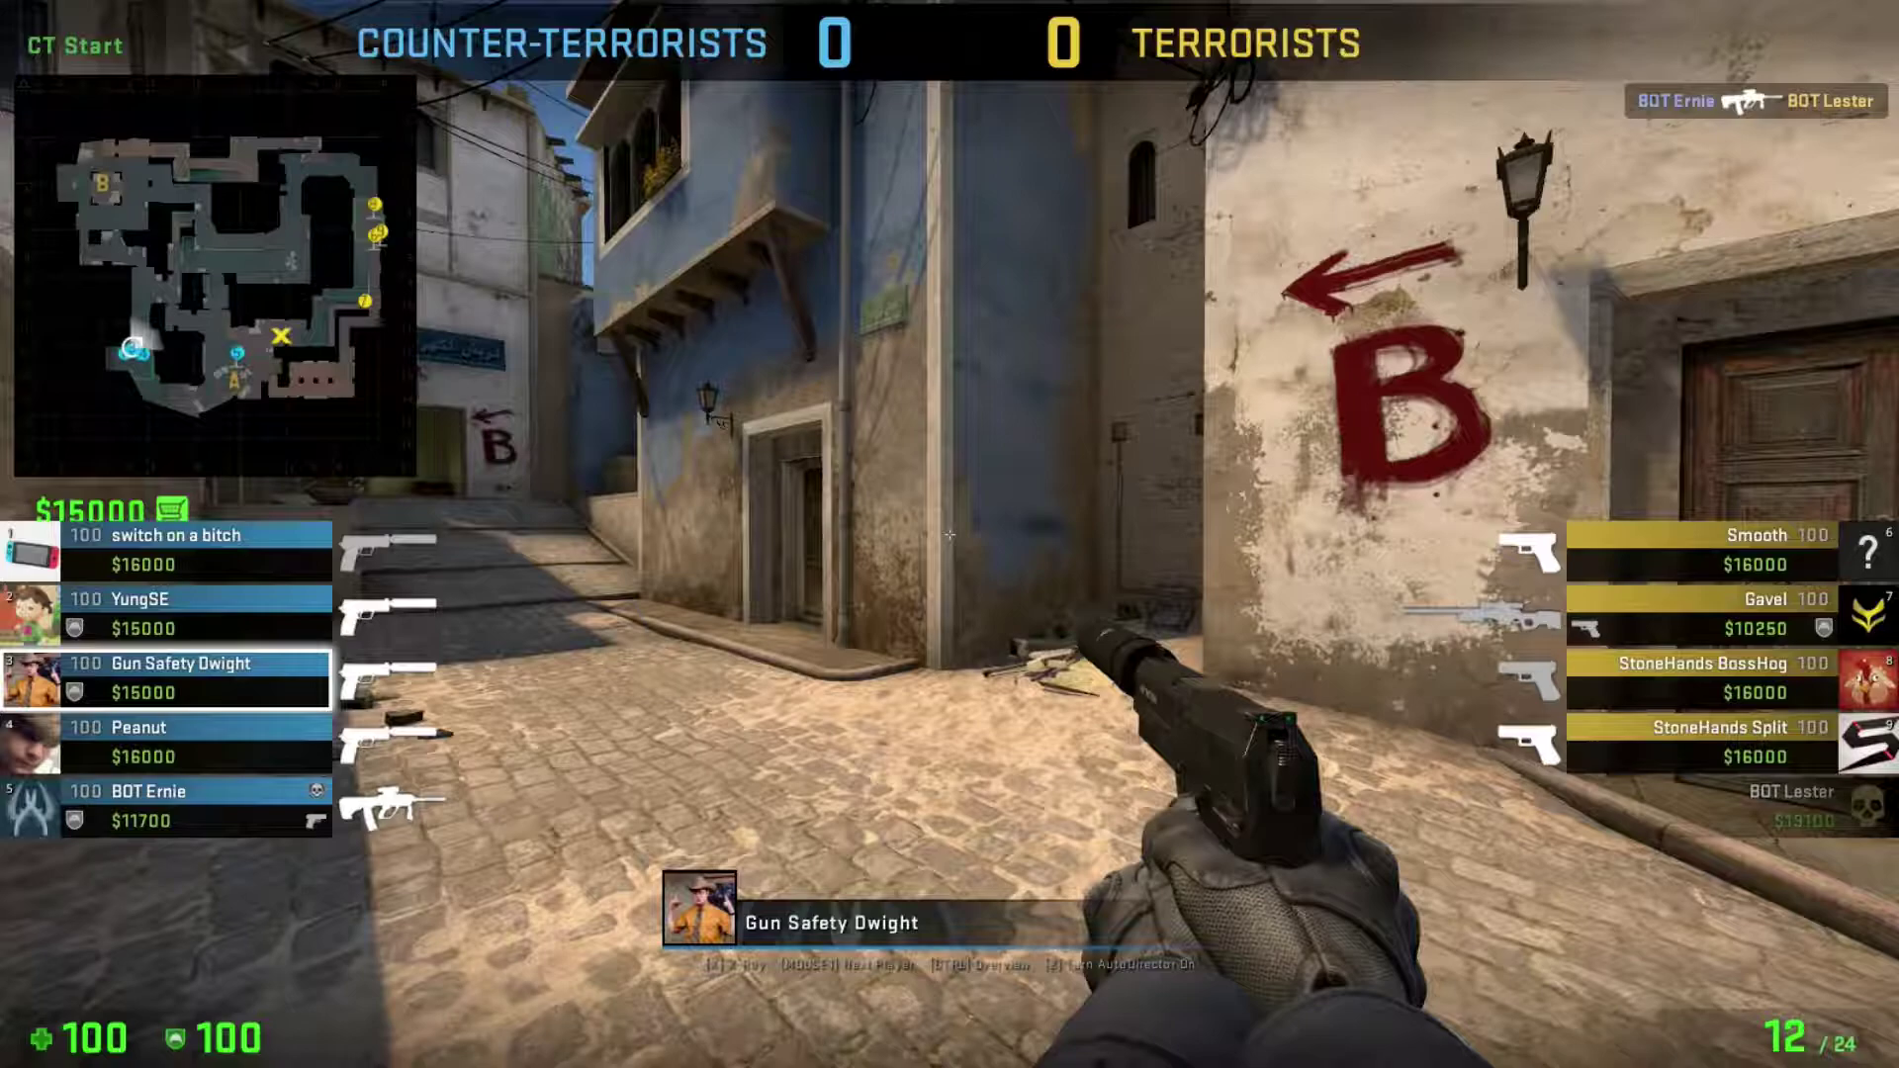
key("grave")
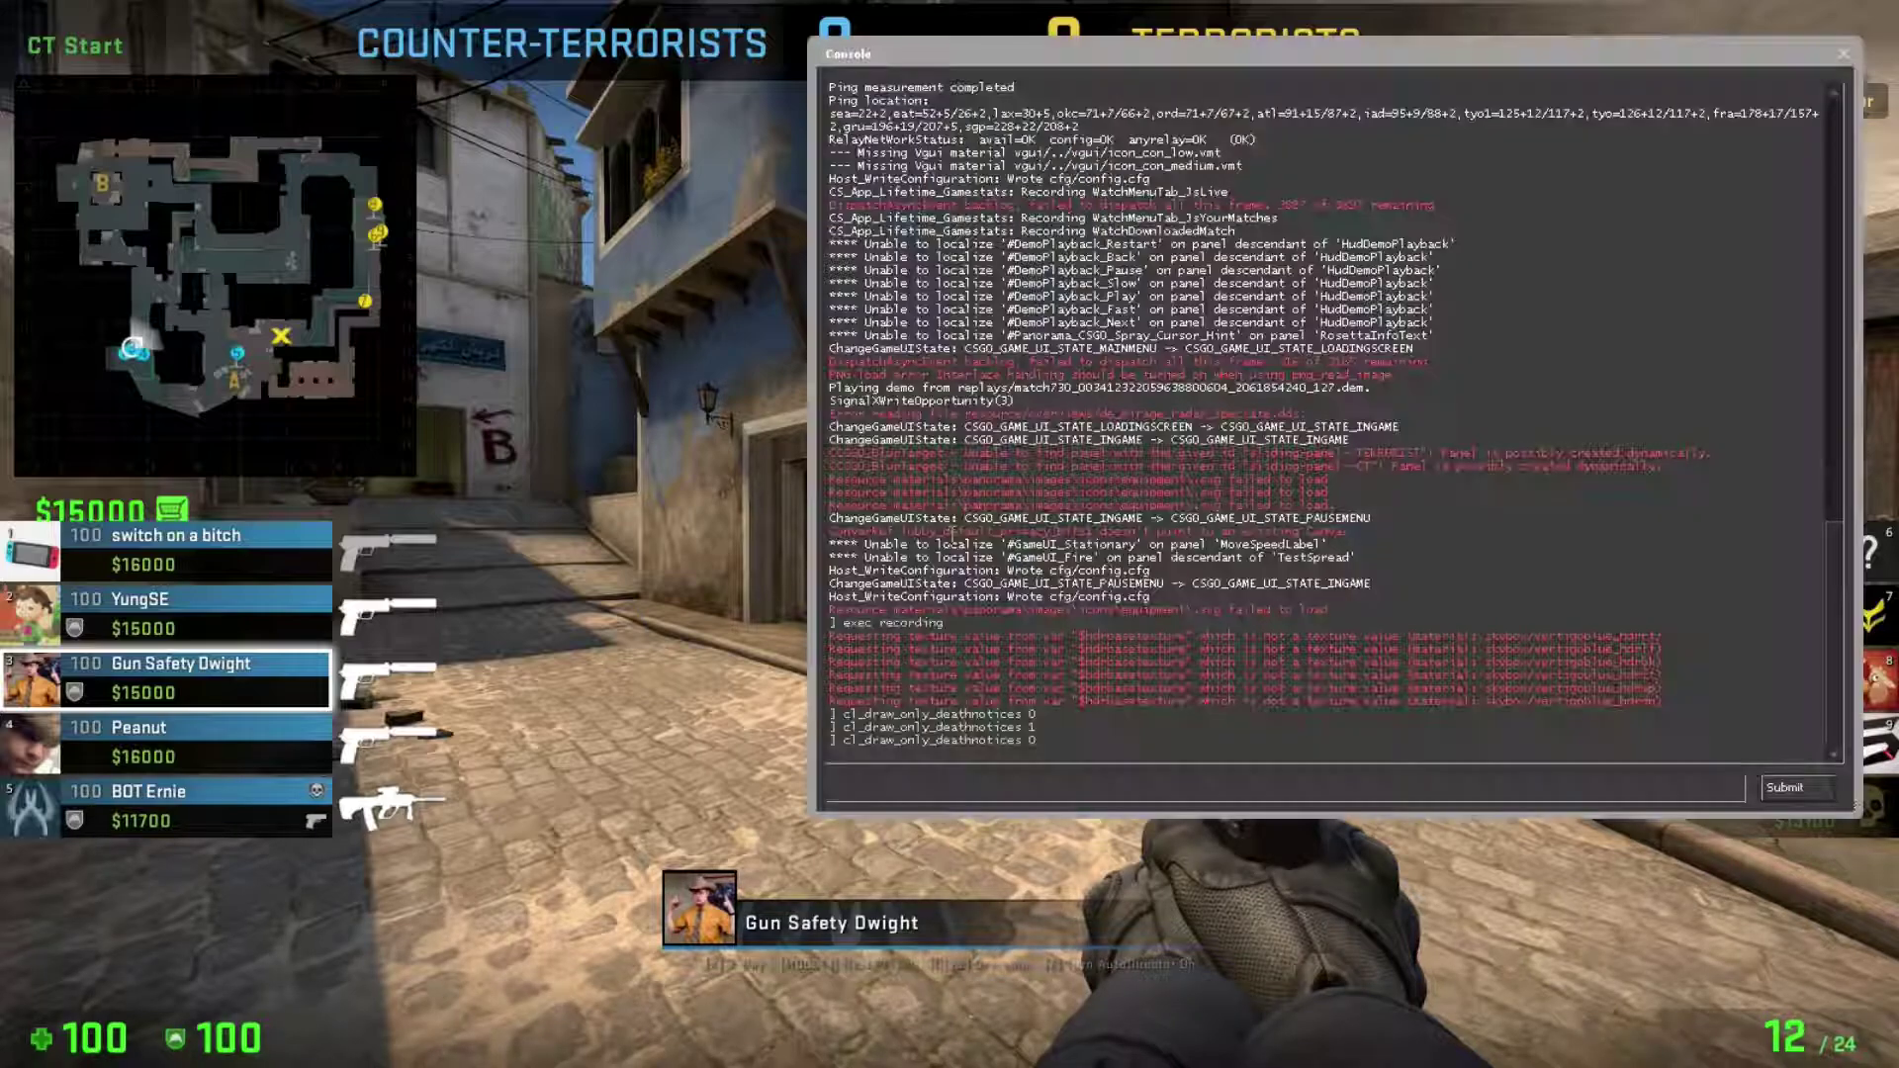
key("grave")
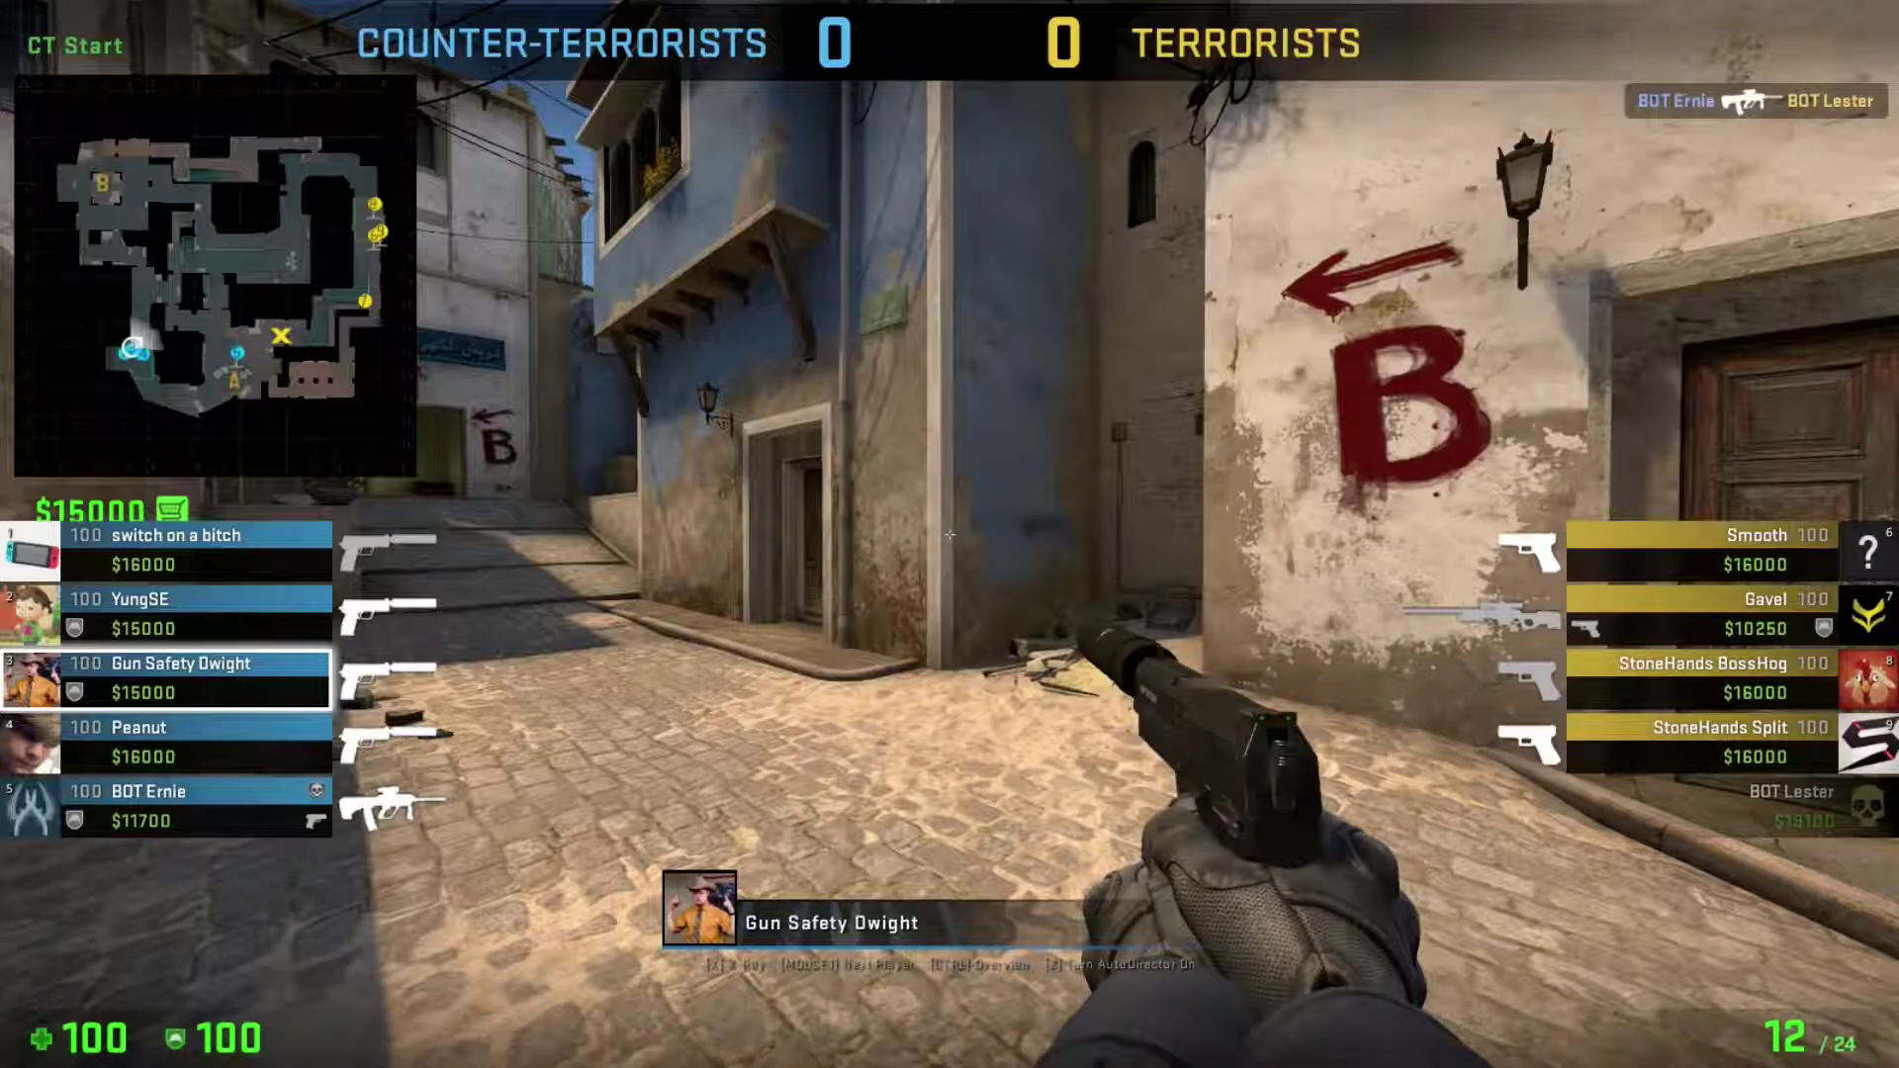
Step the demo back slightly and switch to a free camera view, keeping playback paused with the playback controls hidden.
key("shift+F2")
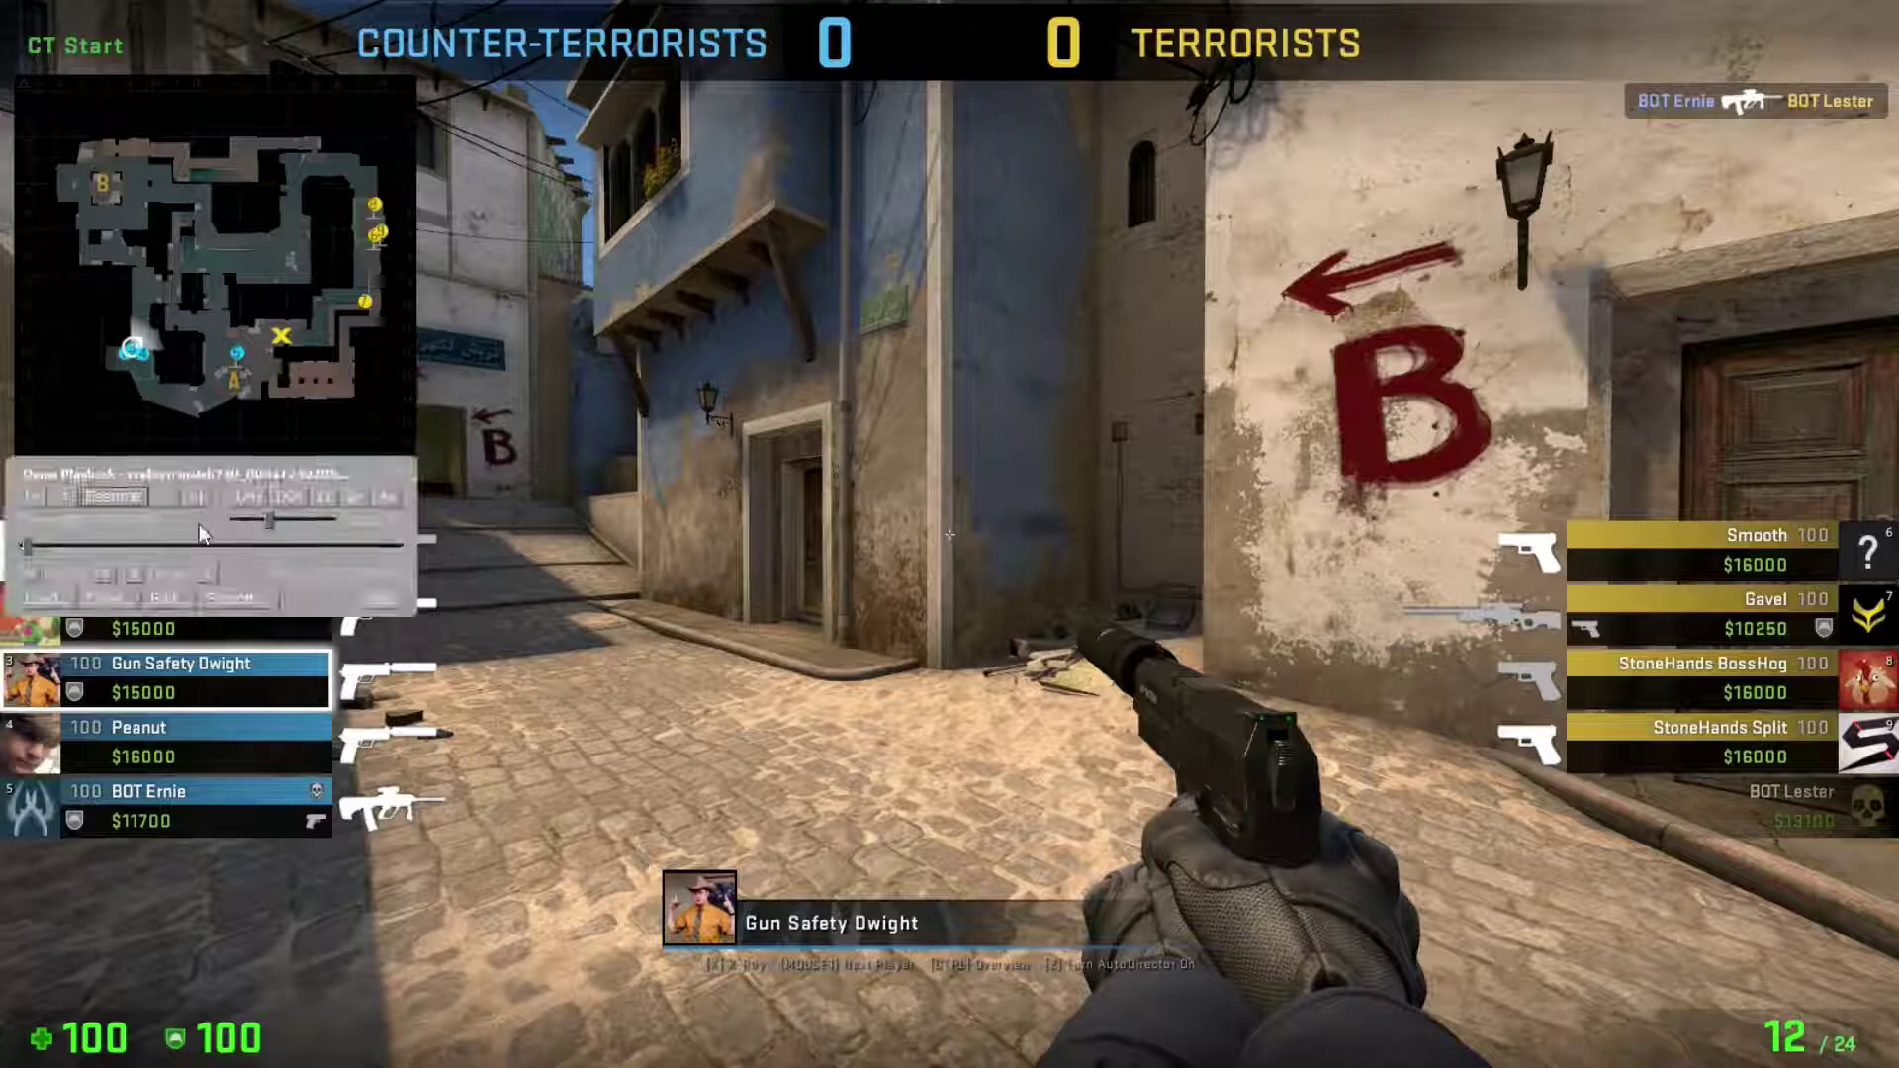
left_click(62, 496)
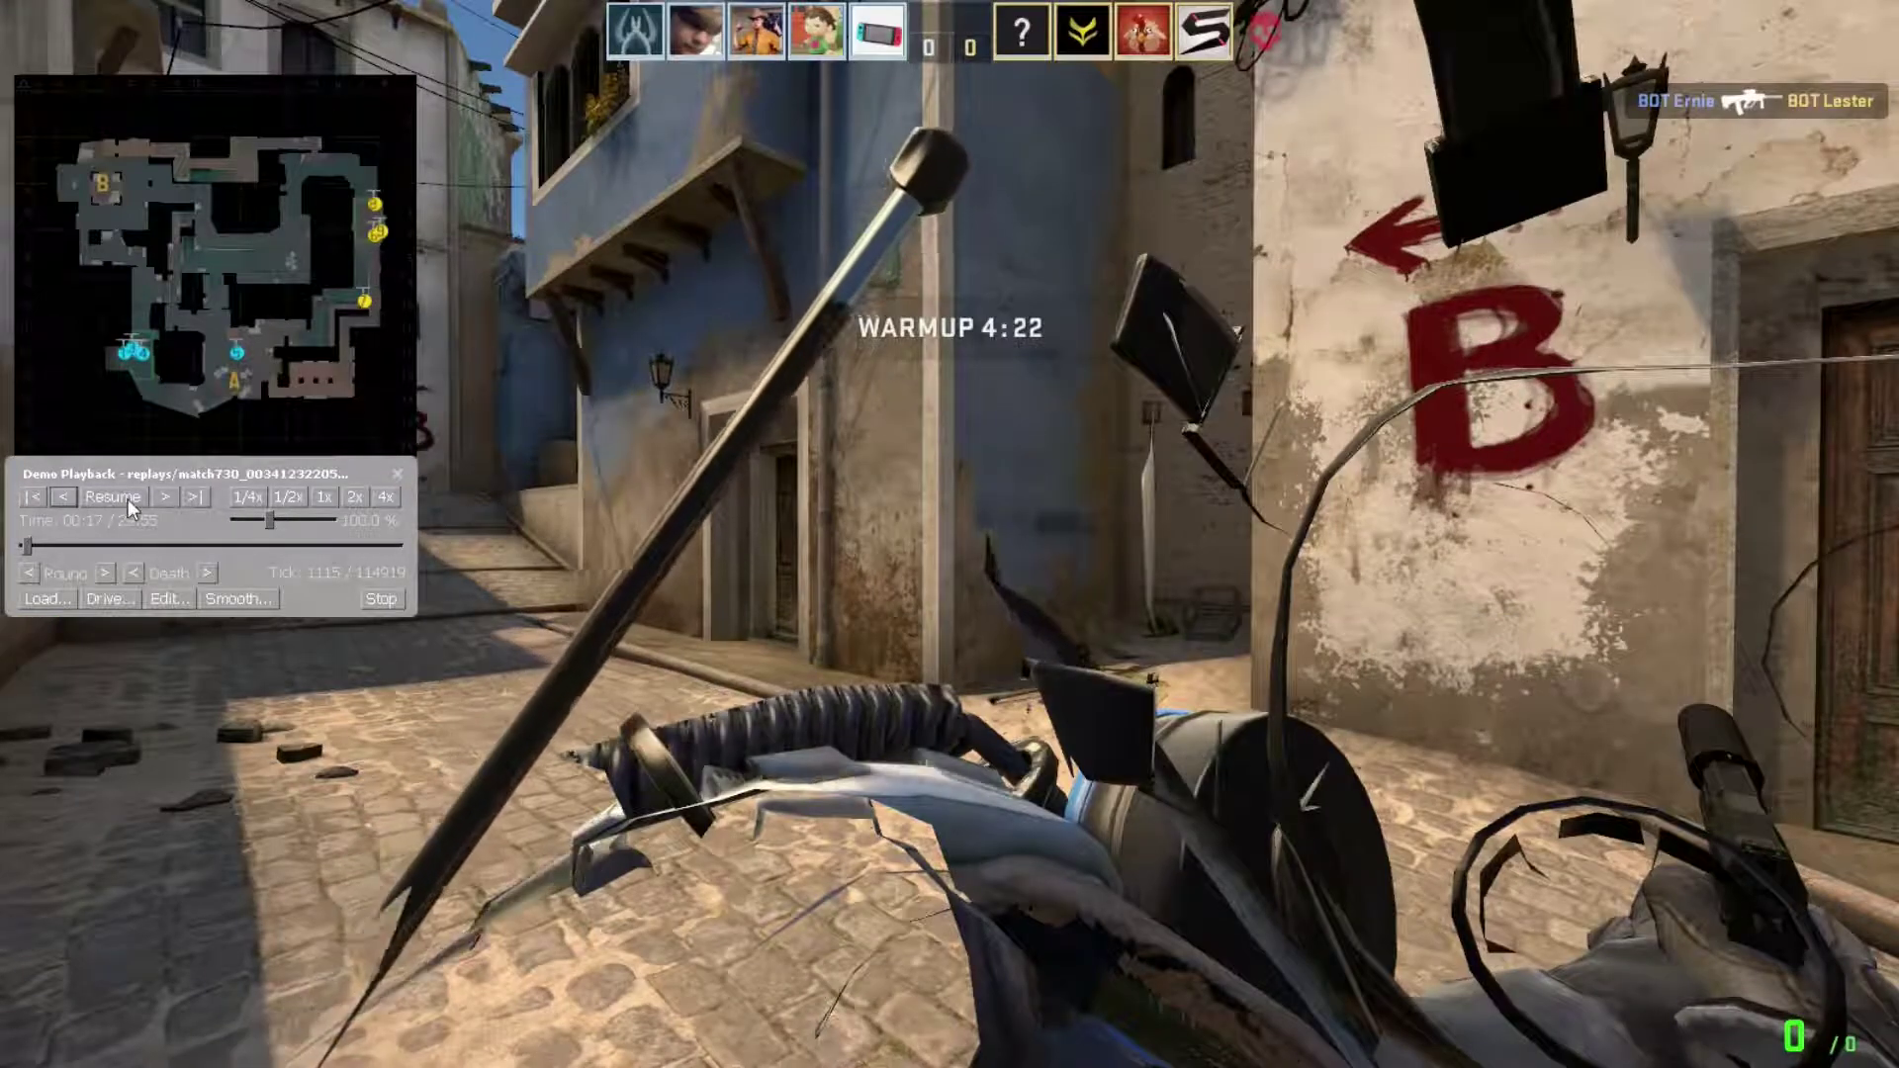
key("shift+F2")
key("space")
key("shift+F2")
key("shift+F2")
key("shift+F2")
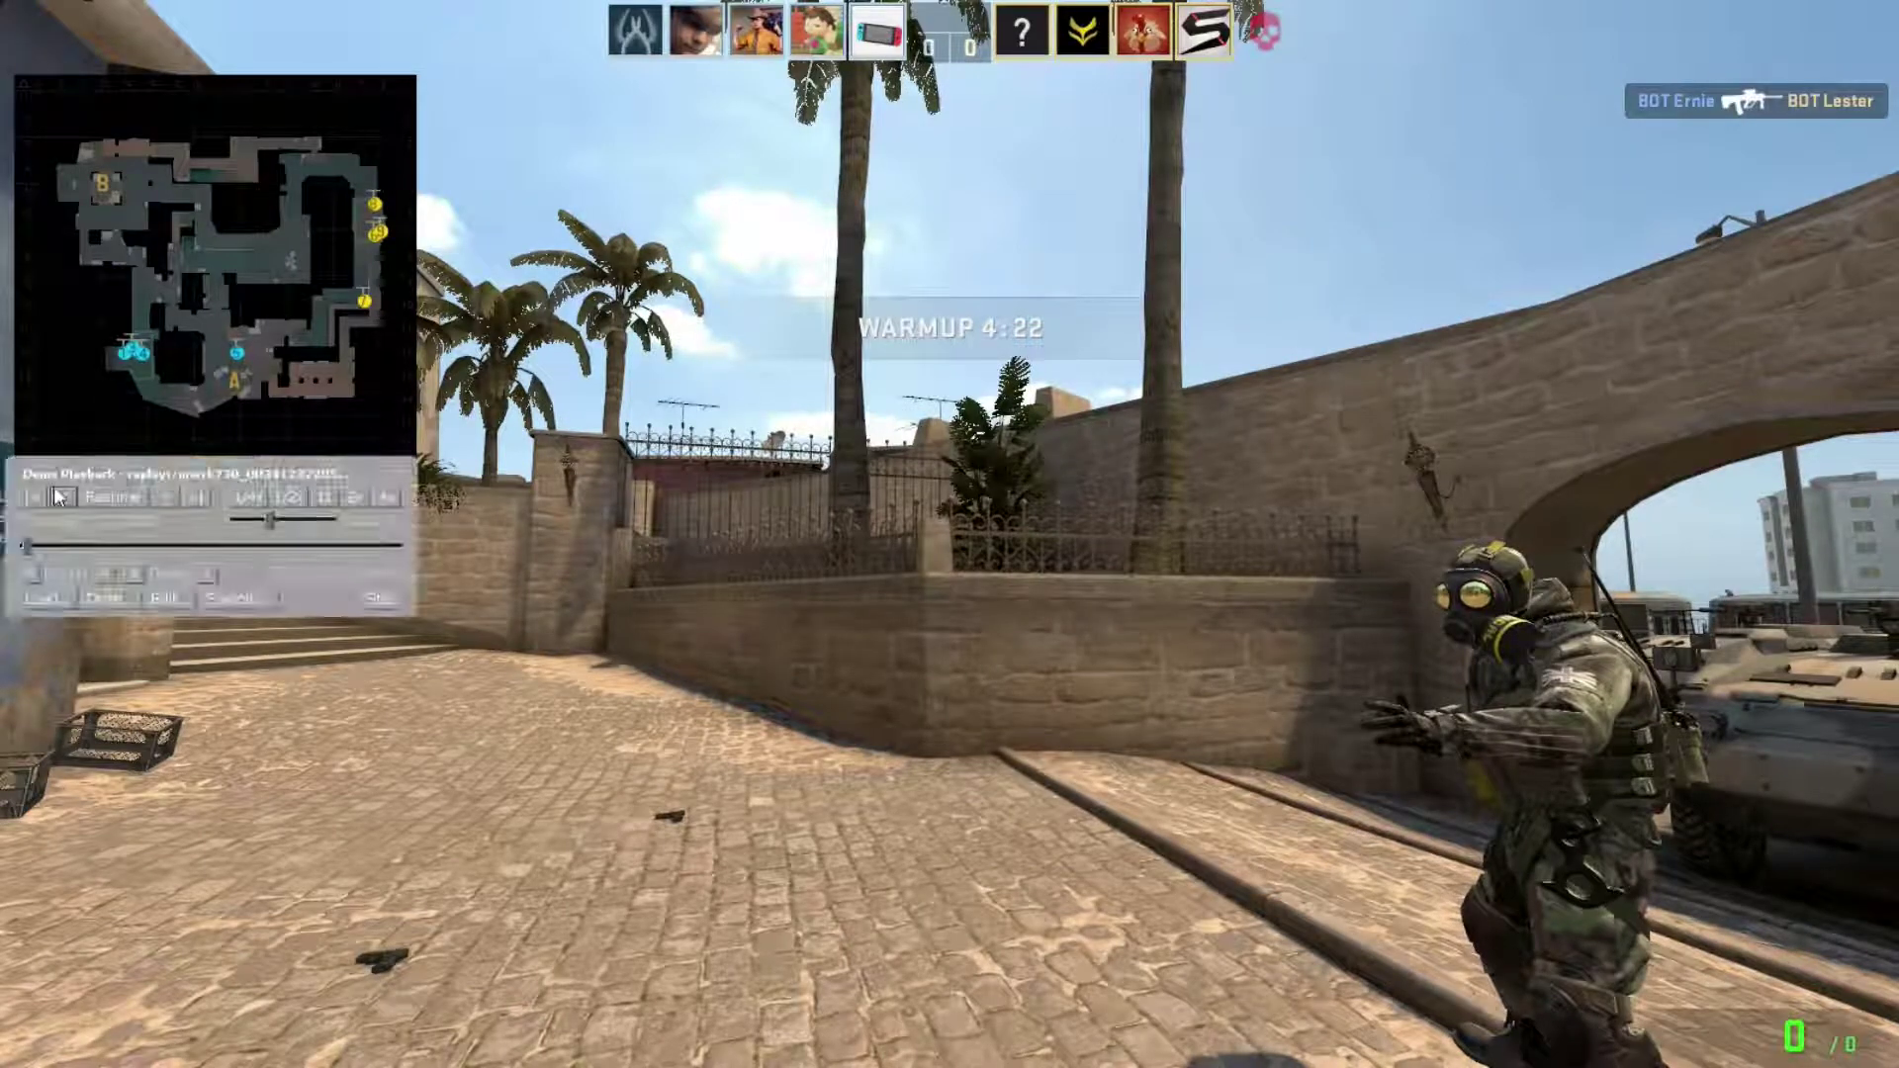
key("shift+F2")
Try a different sky by running "sv_skyname dust" in the developer console, and close the console.
key("grave")
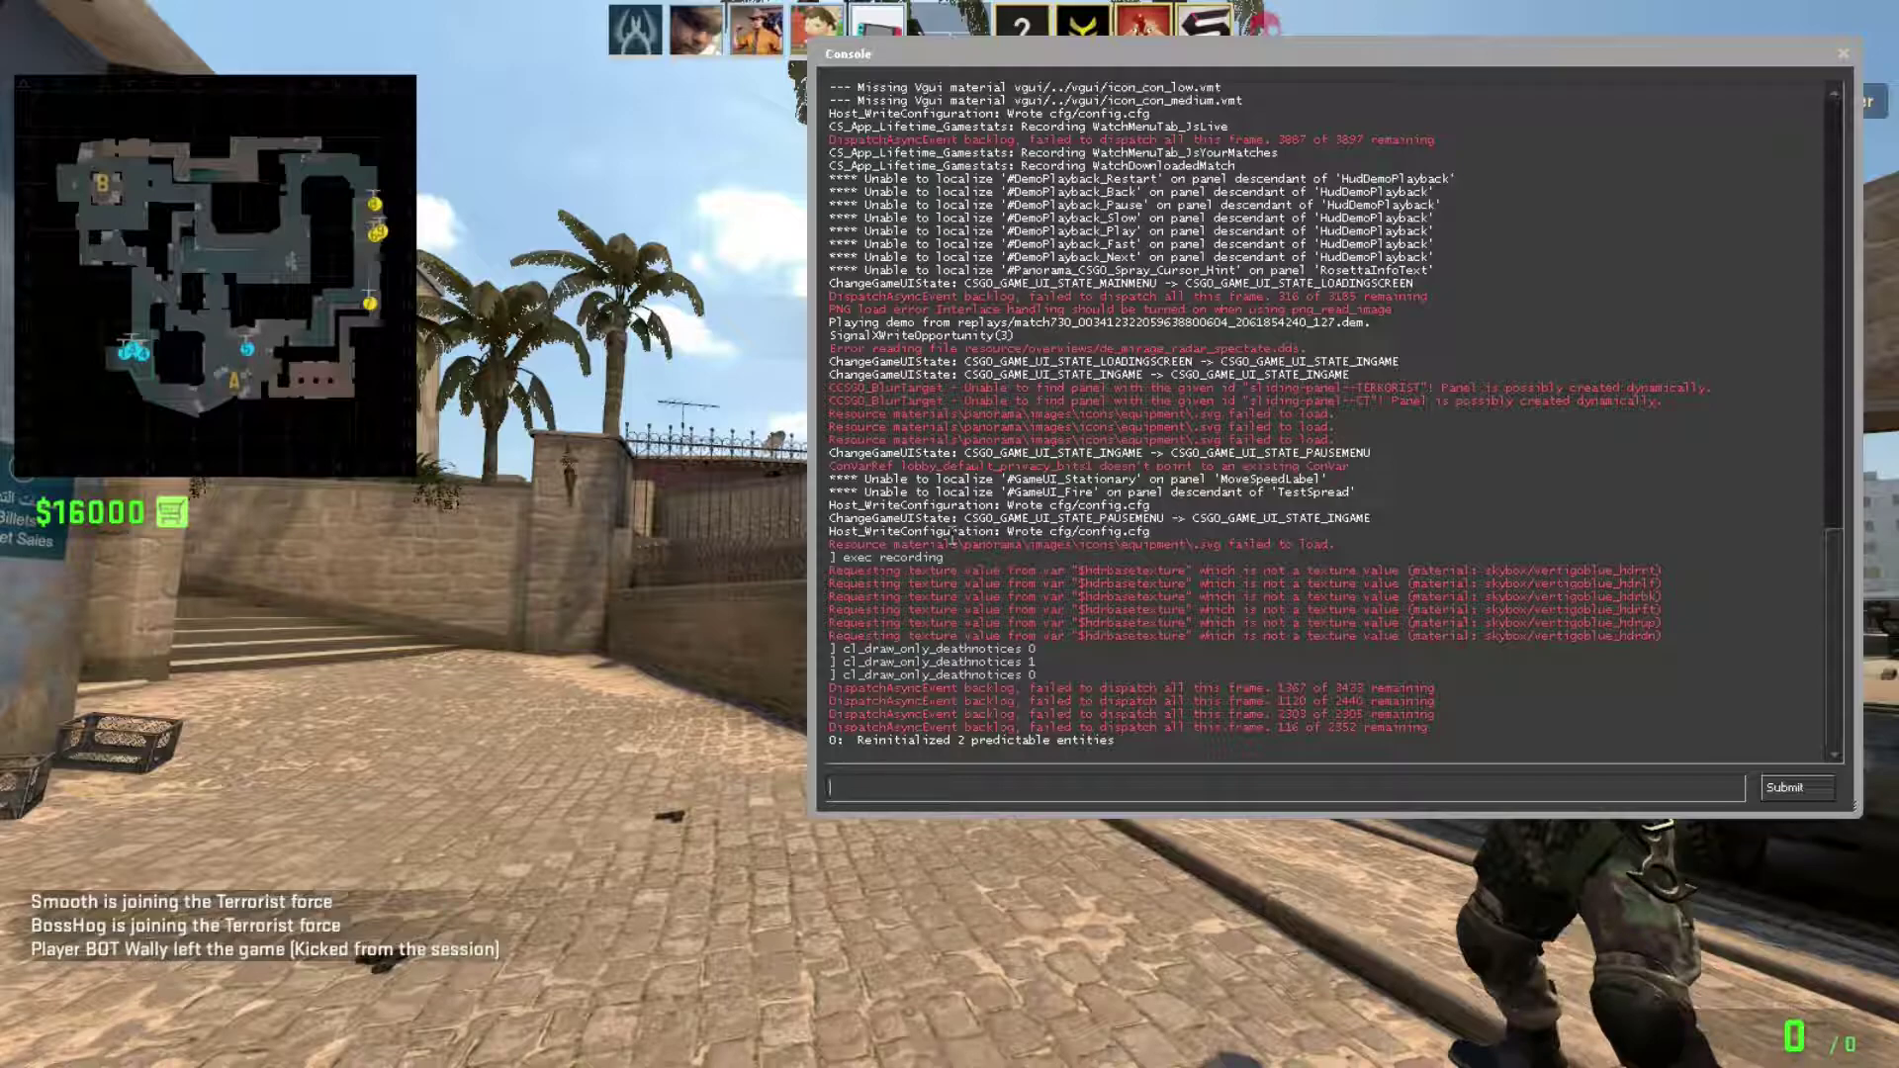
type("sv_skyname")
type("dust")
key("Return")
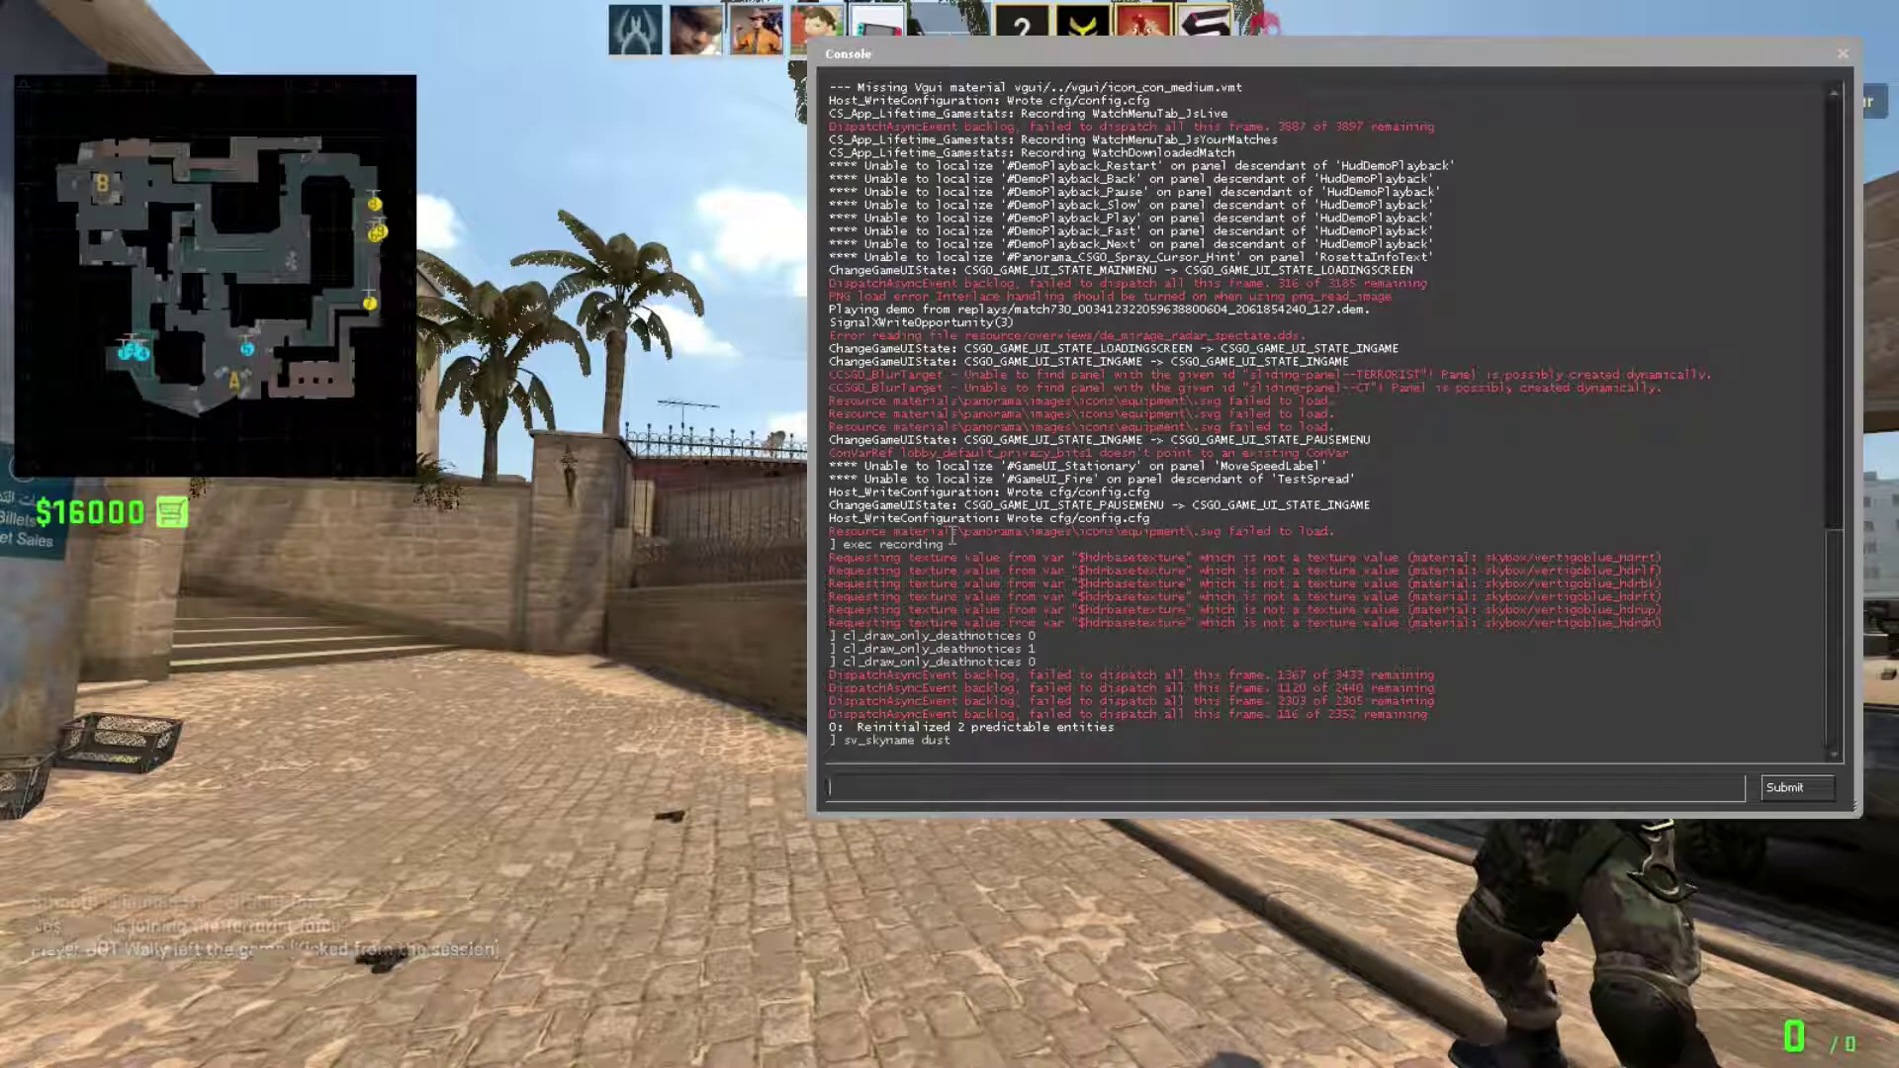
key("grave")
key("grave")
key("Up")
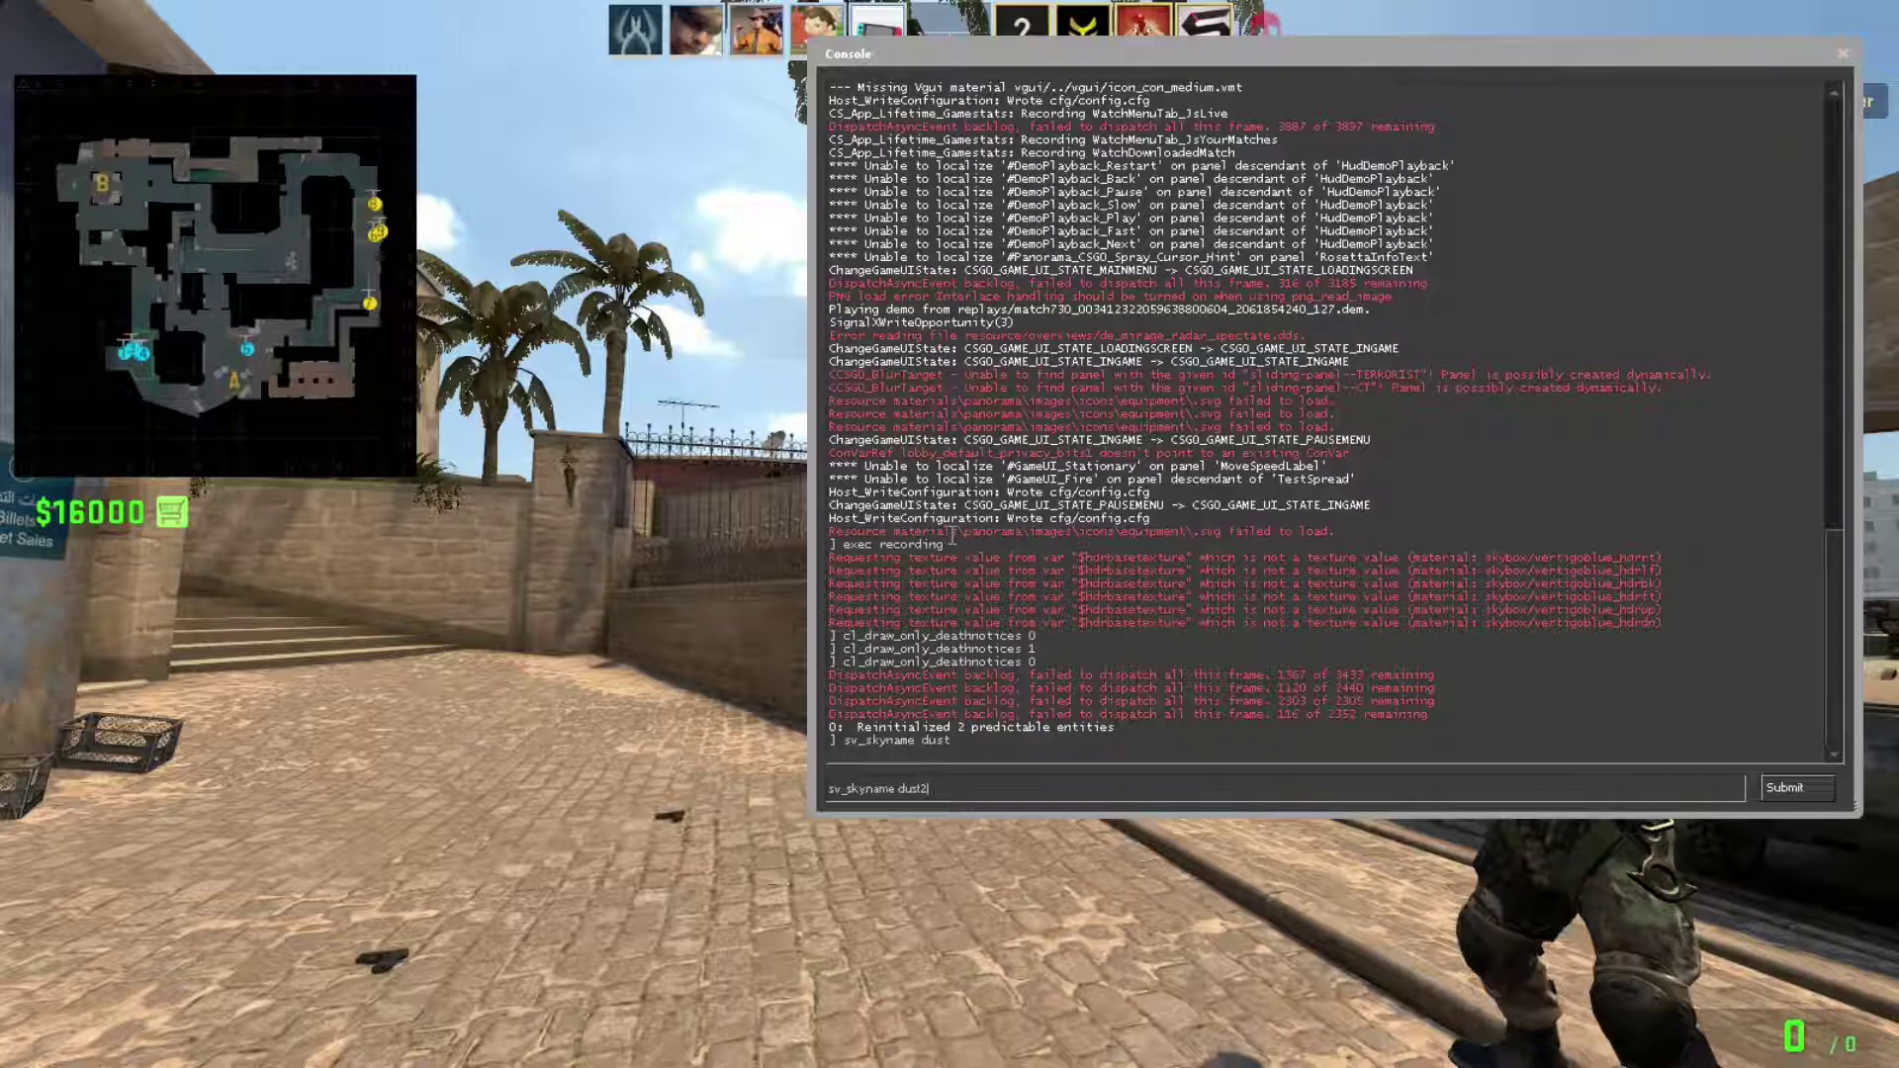
key("grave")
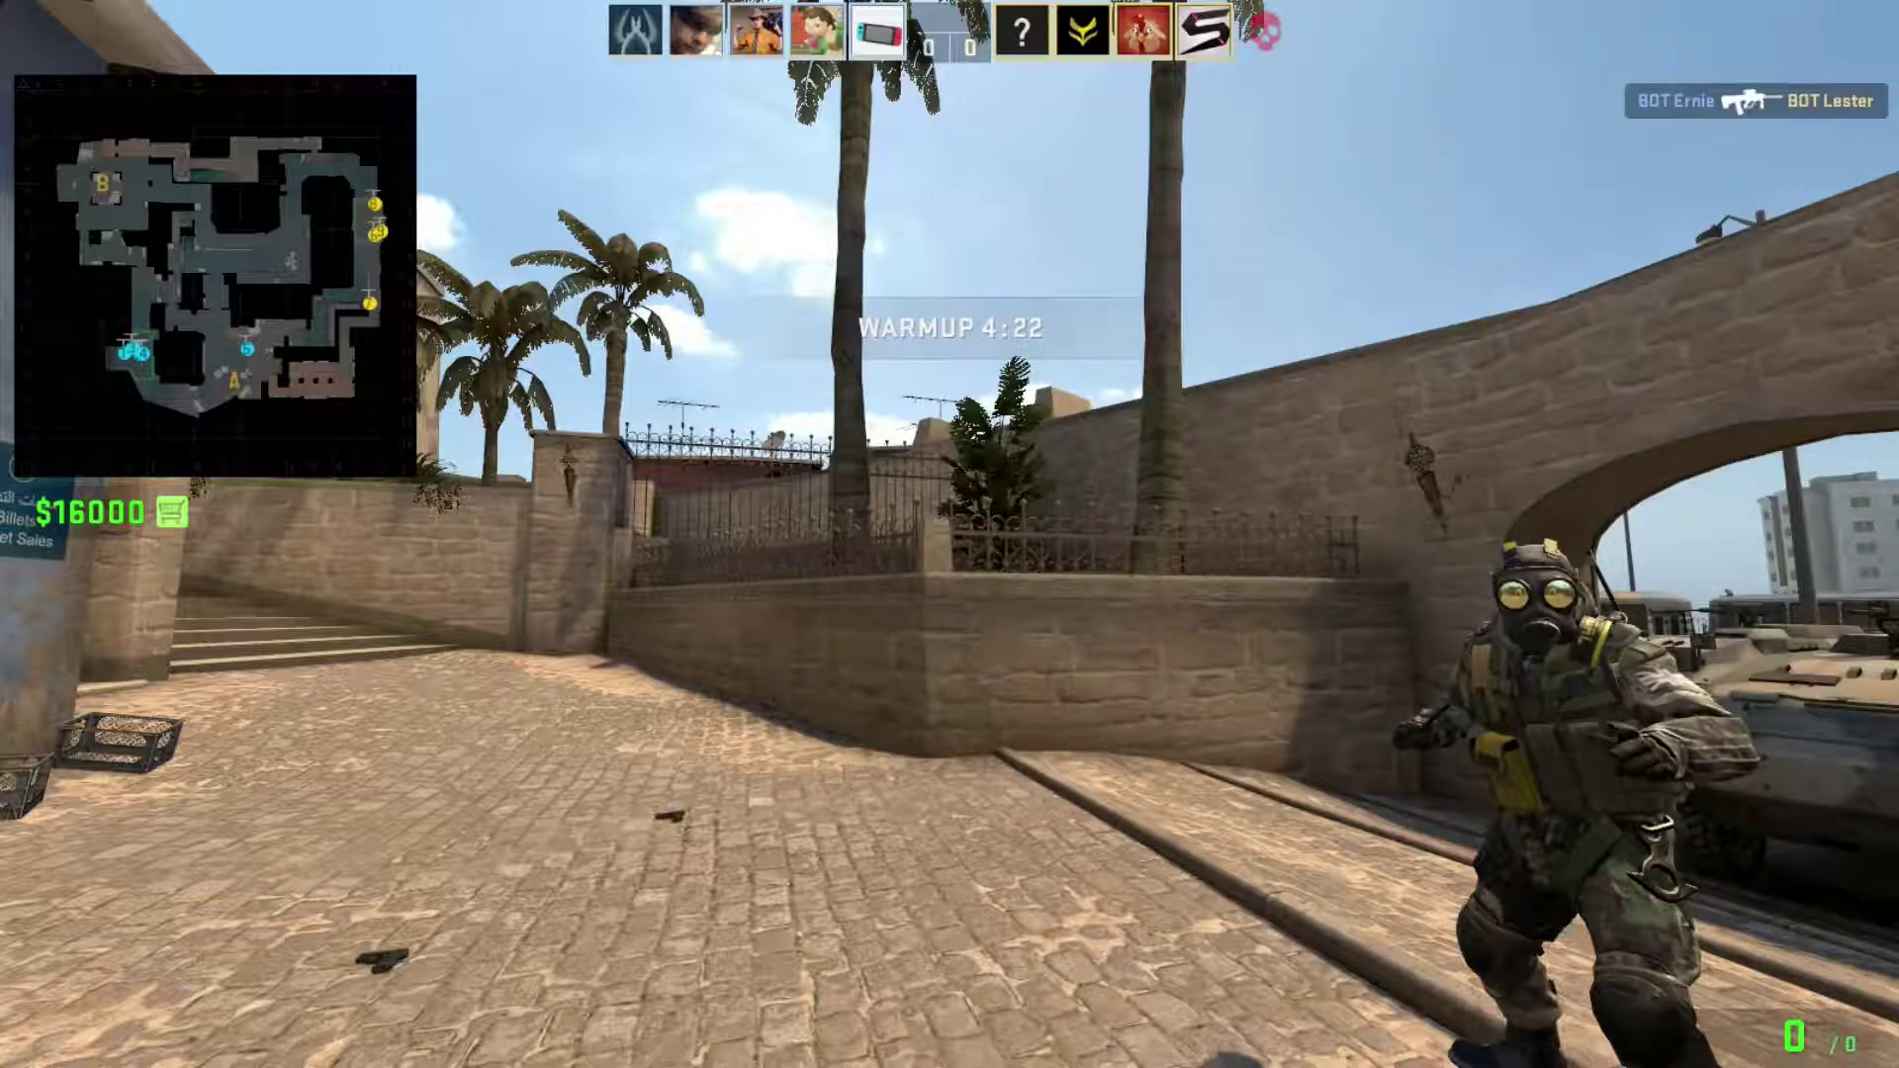
Set sv_skyname to vertigoblue_hdr in the developer console, and close the console.
key("grave")
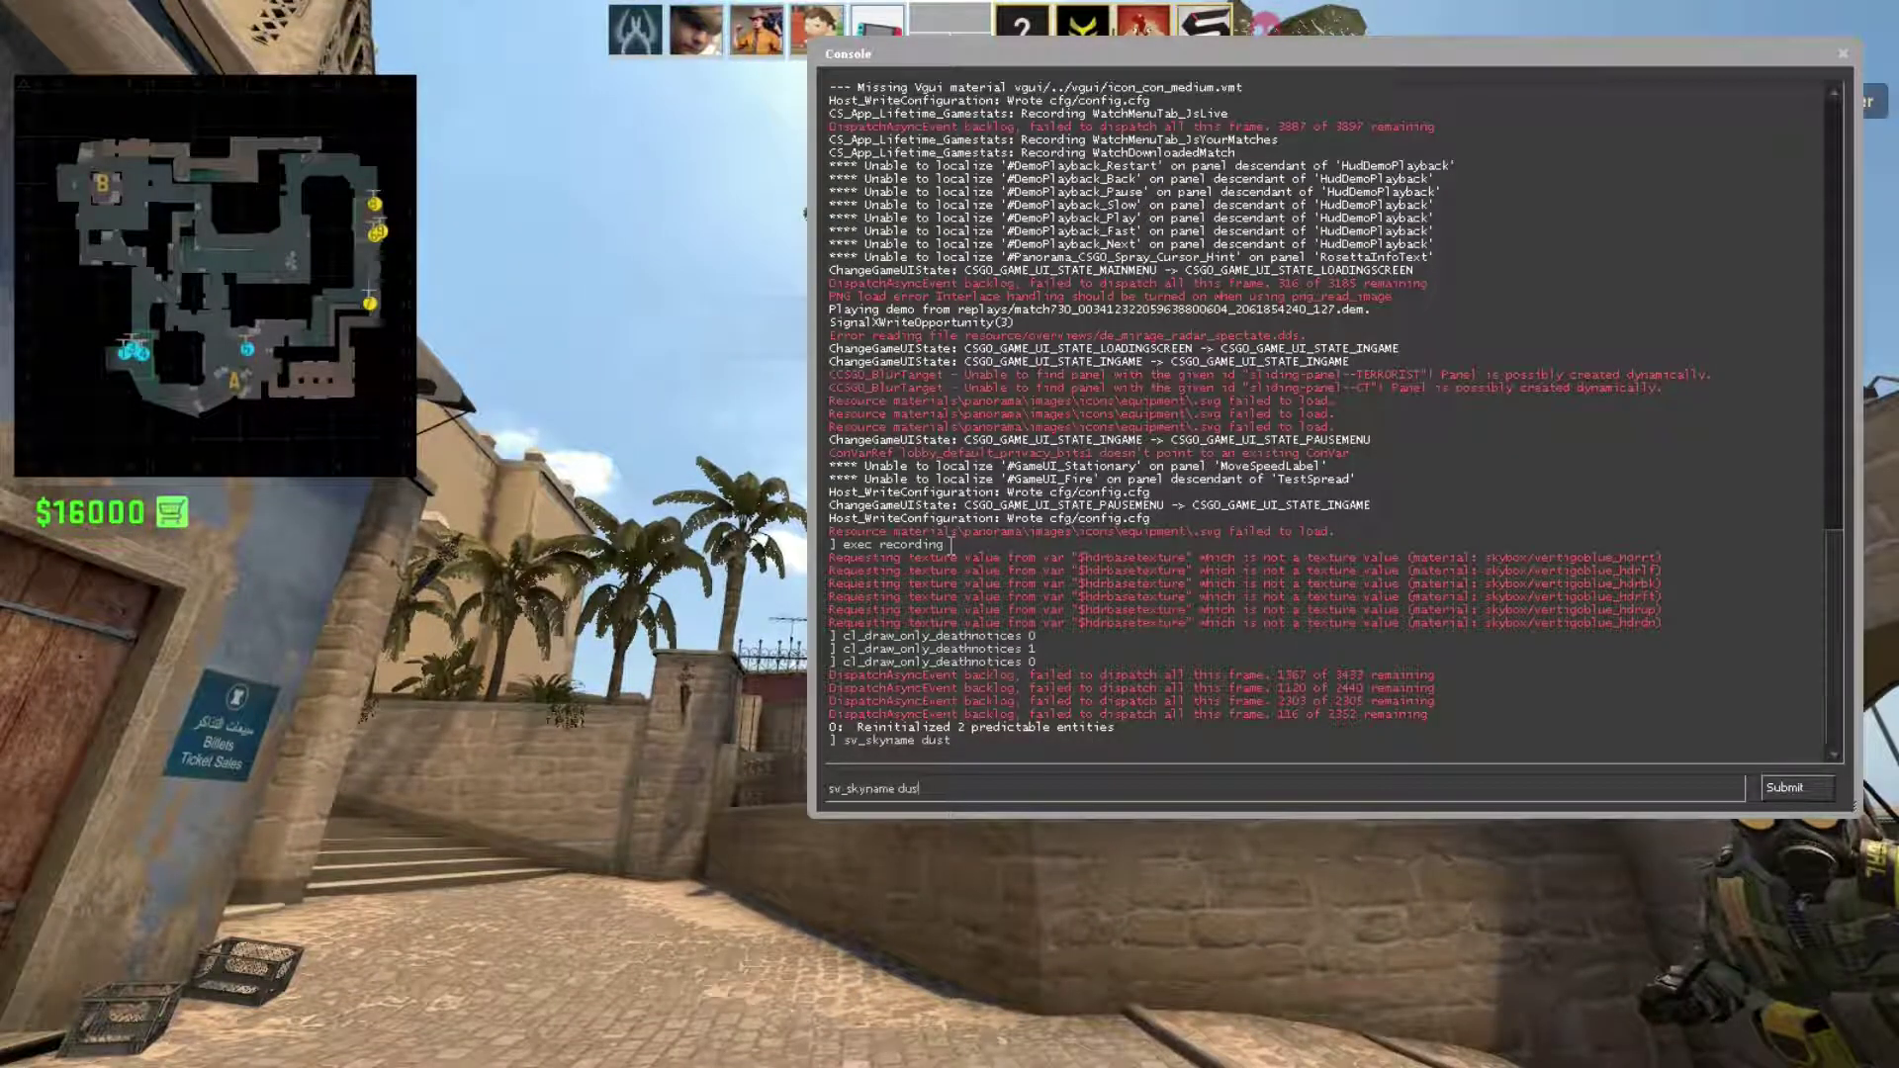
key("BackSpace")
key("BackSpace")
key("BackSpace")
type("v")
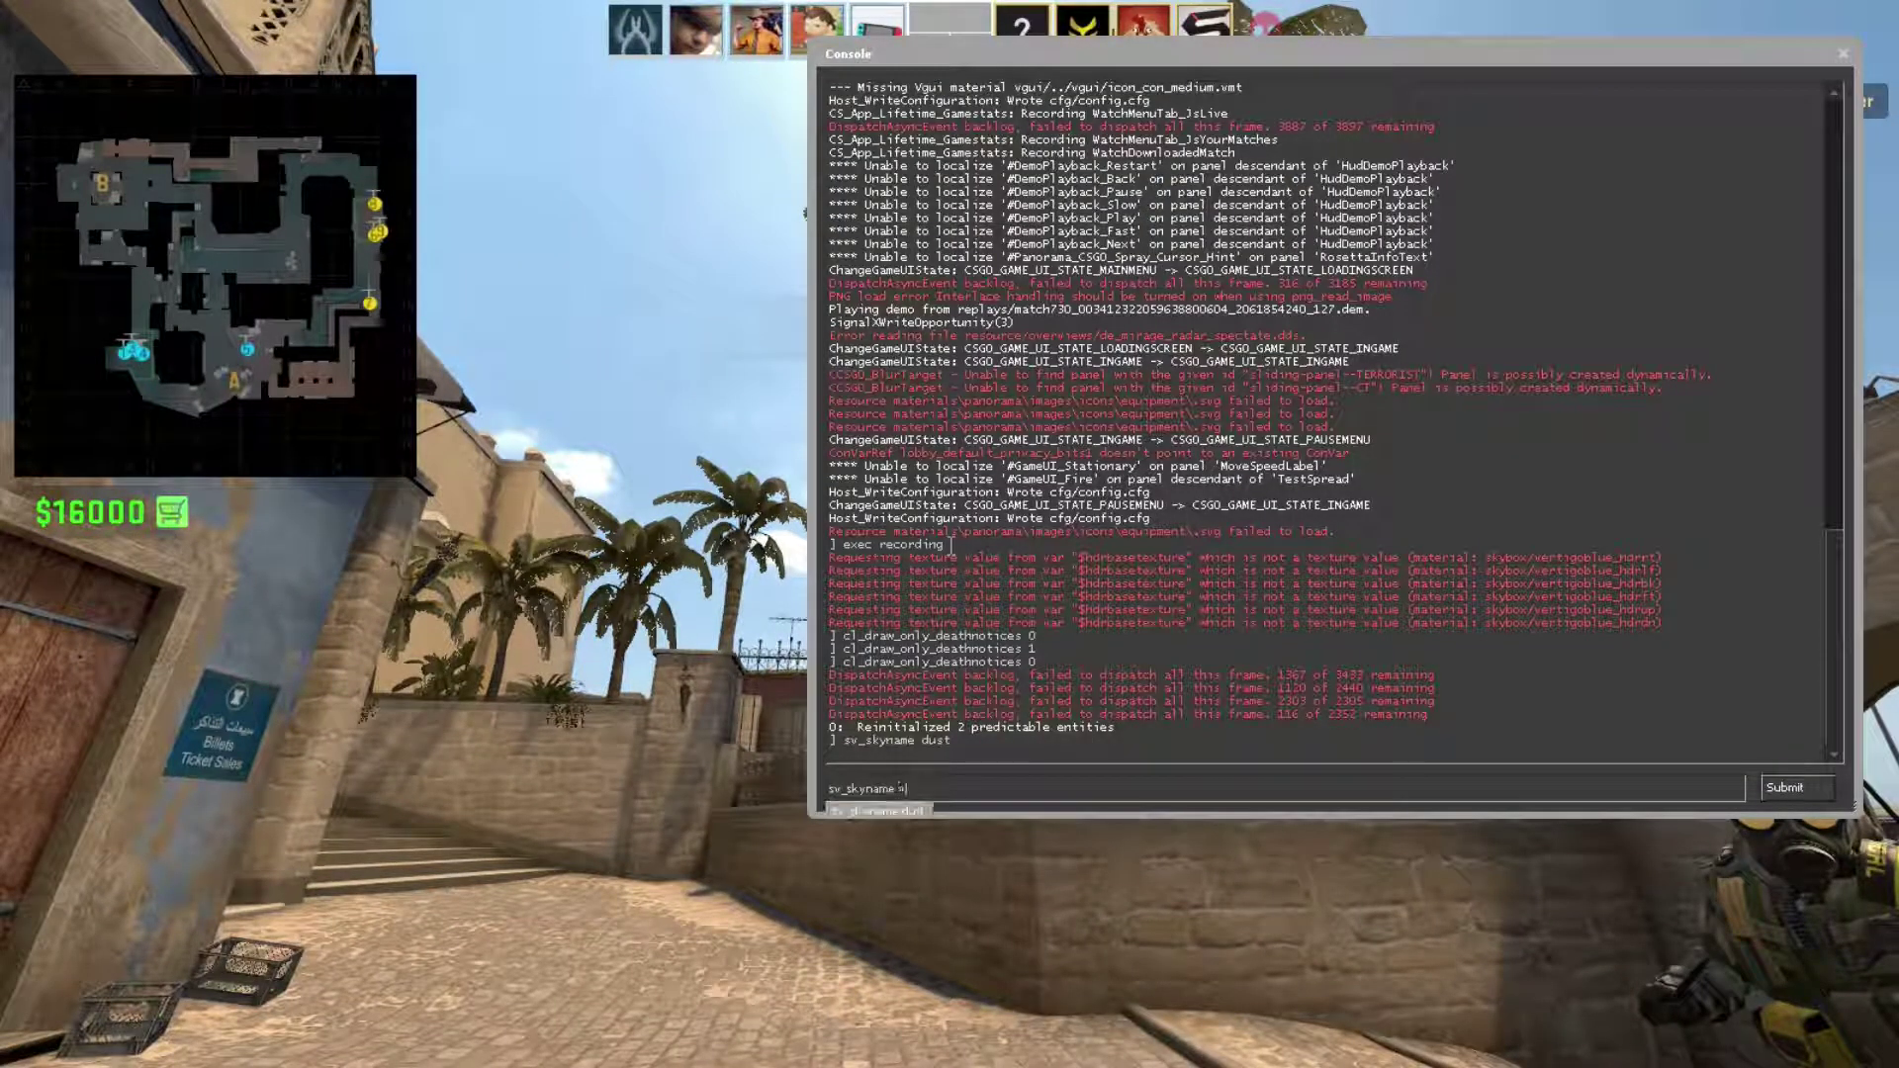
type("ertigoblue_hdr")
key("Return")
key("grave")
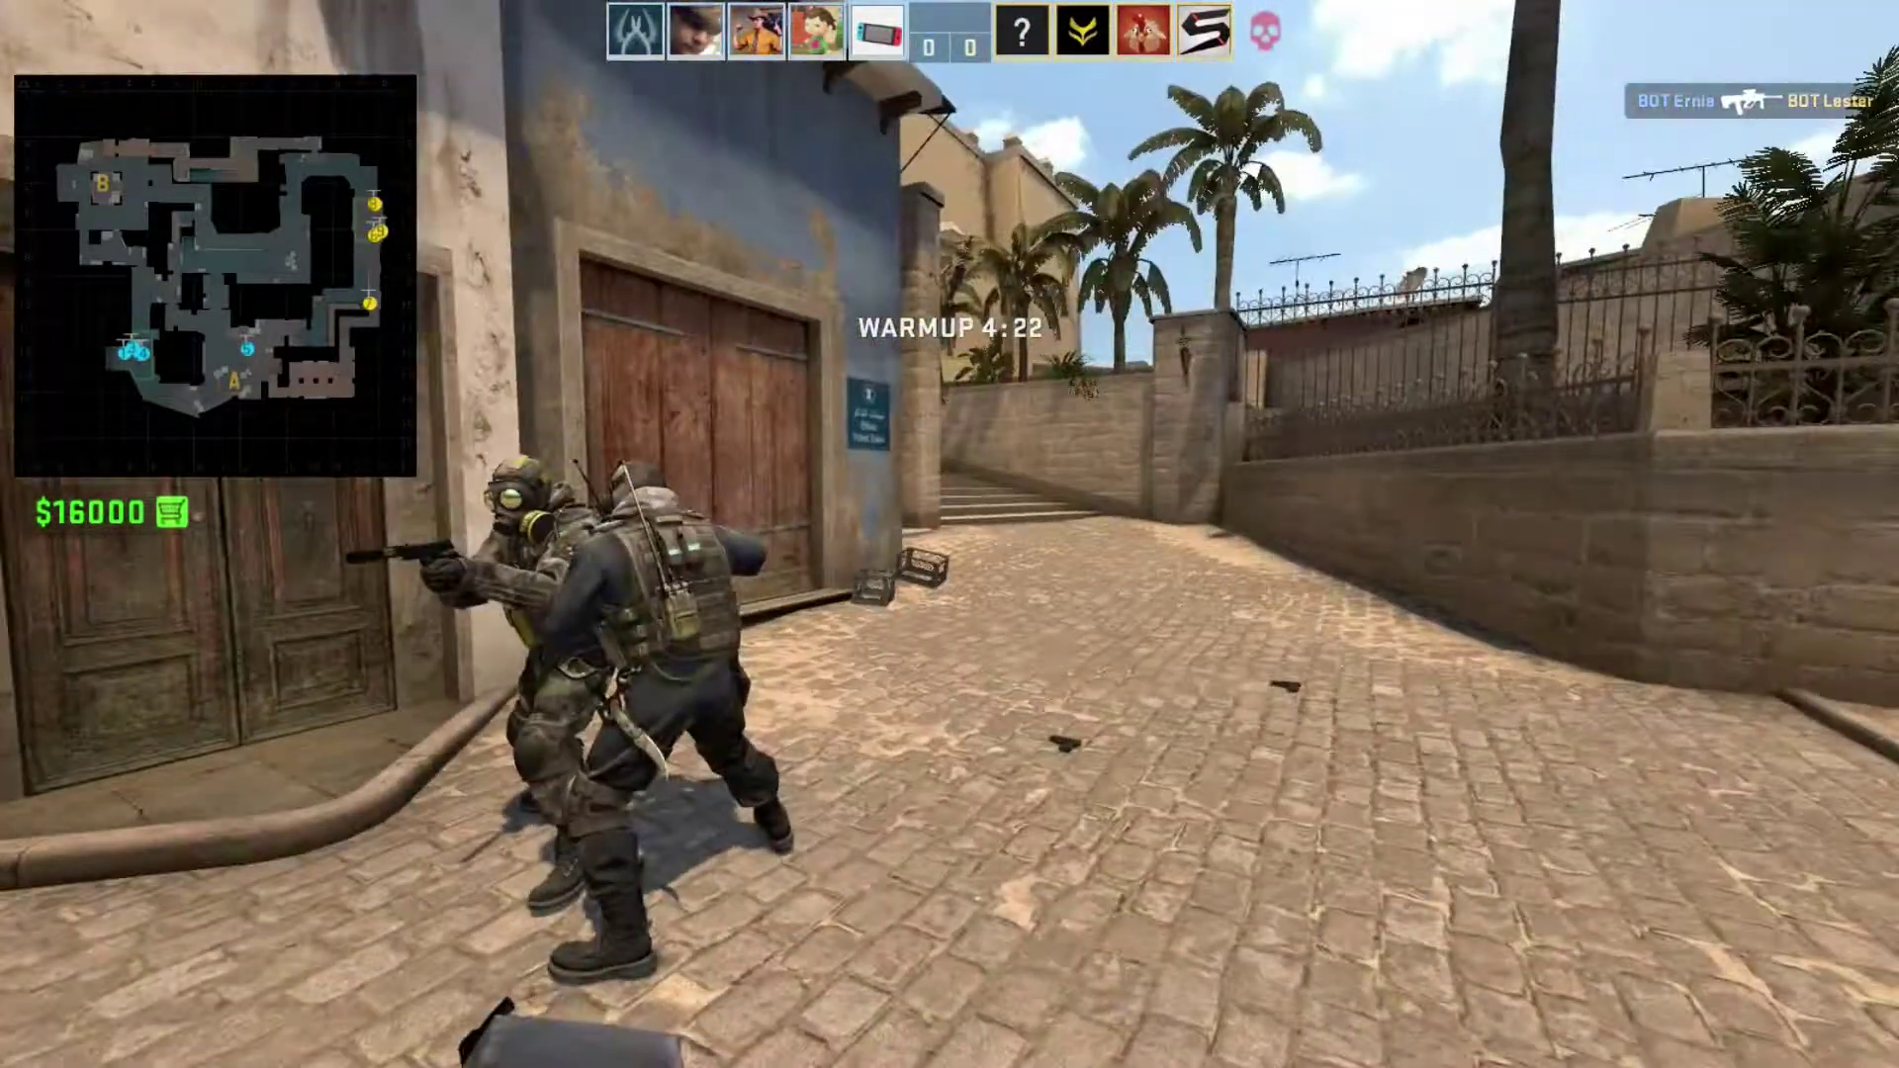
Set fov_cs_debug to 95 in the developer console, and view the demo from a player's perspective.
key("grave")
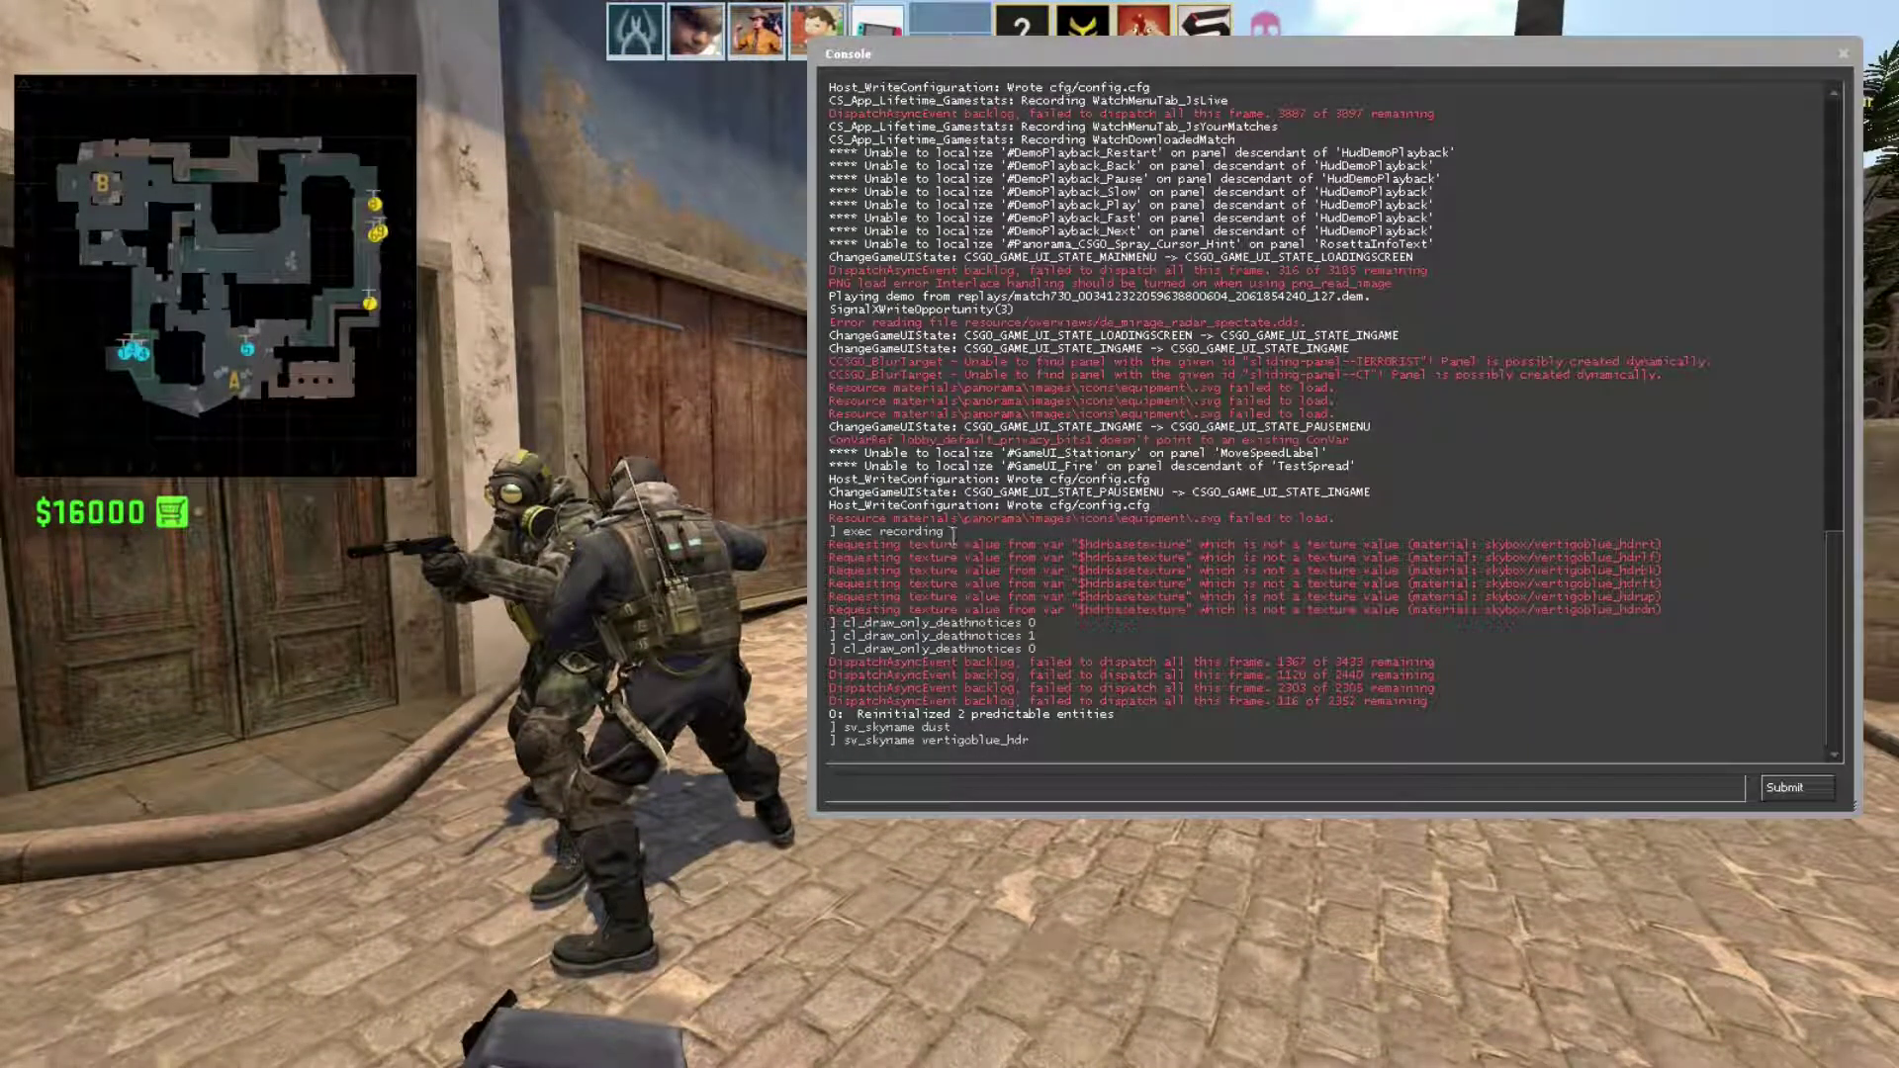
type("fov")
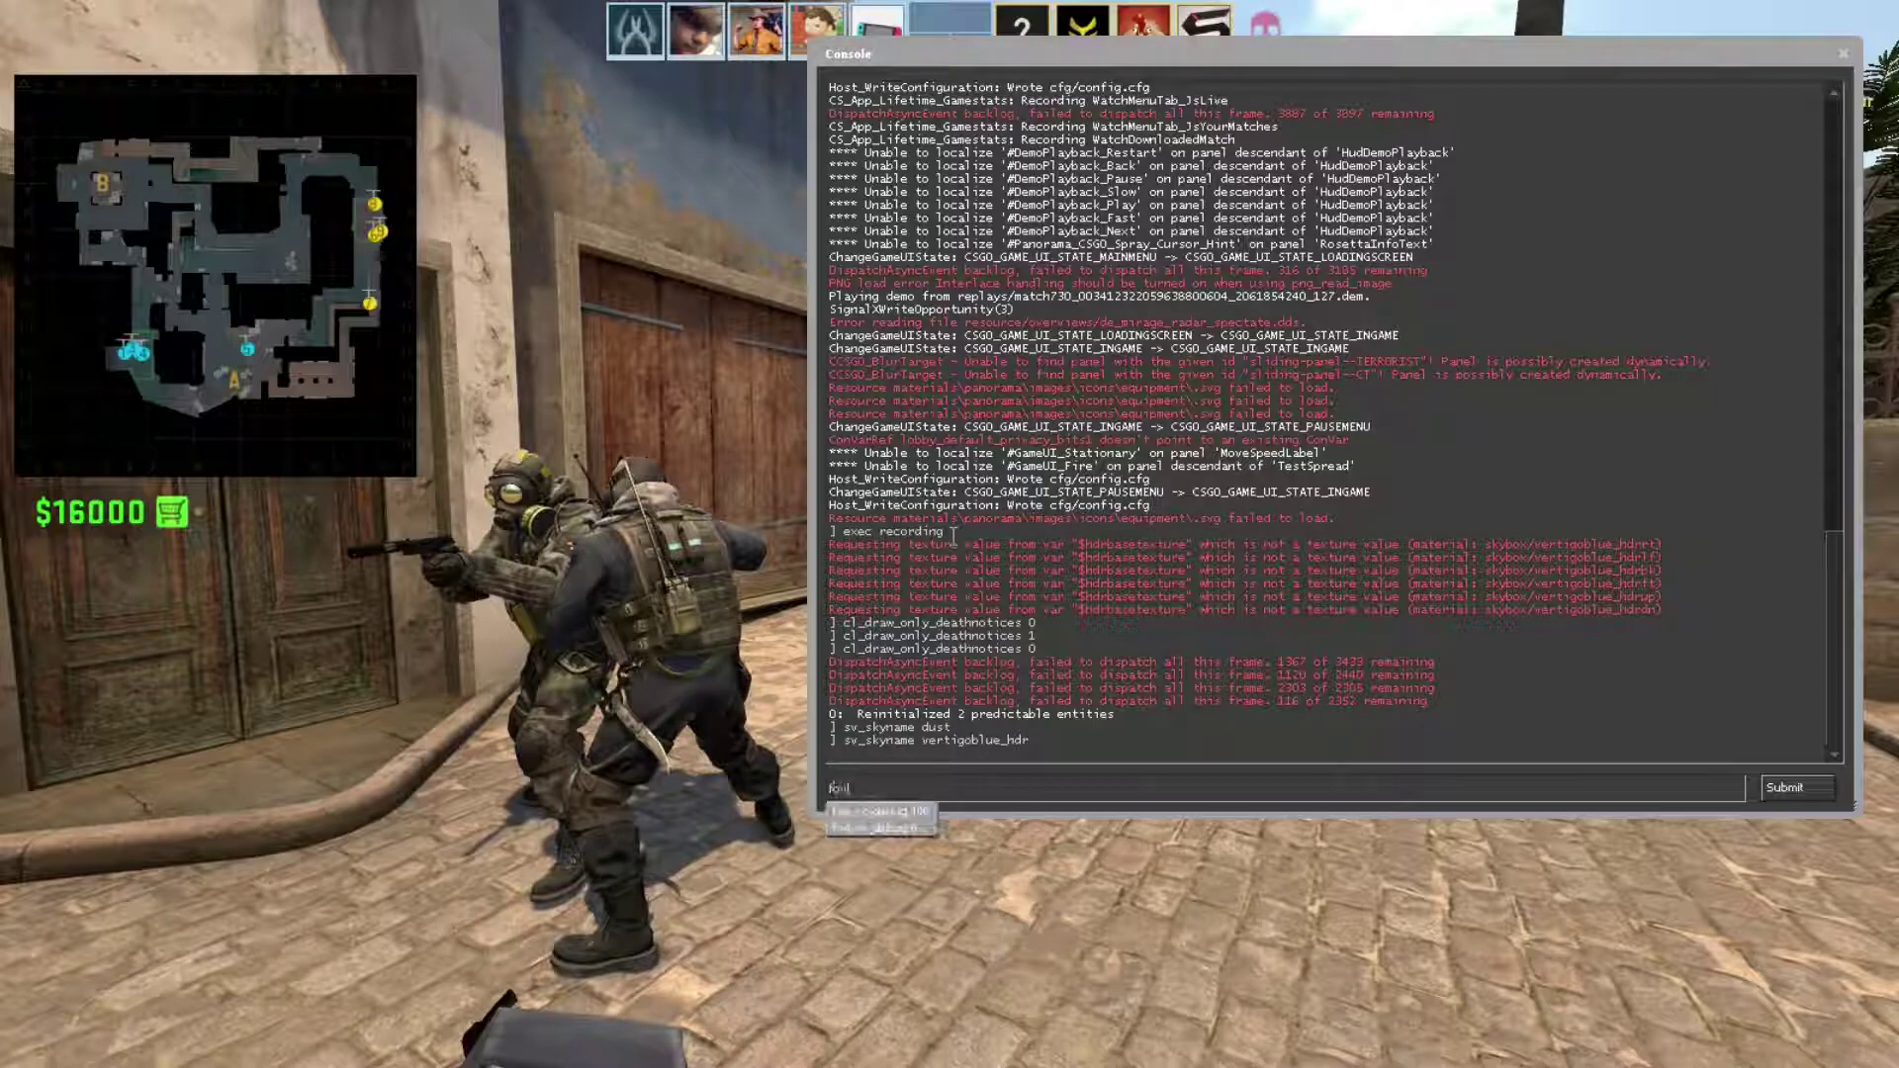
type("_cs_debug ")
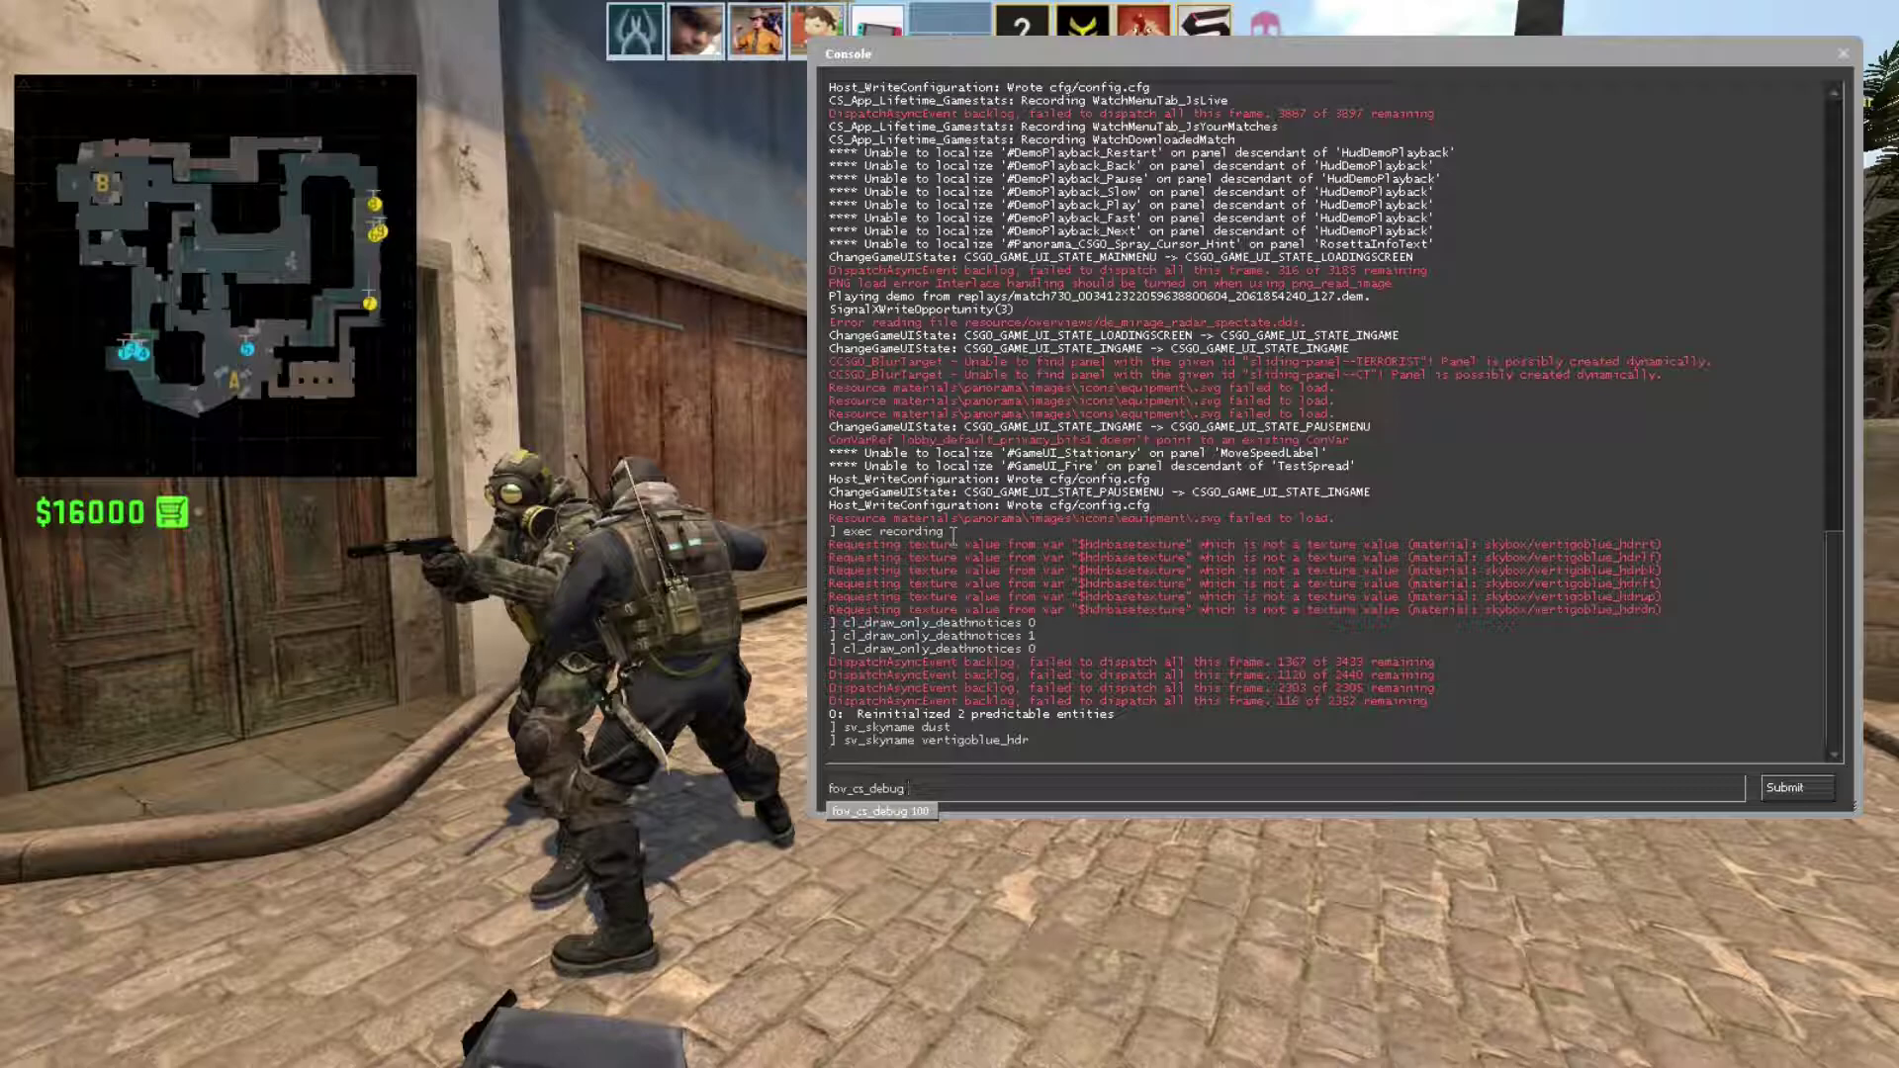
type("0")
key("Return")
key("grave")
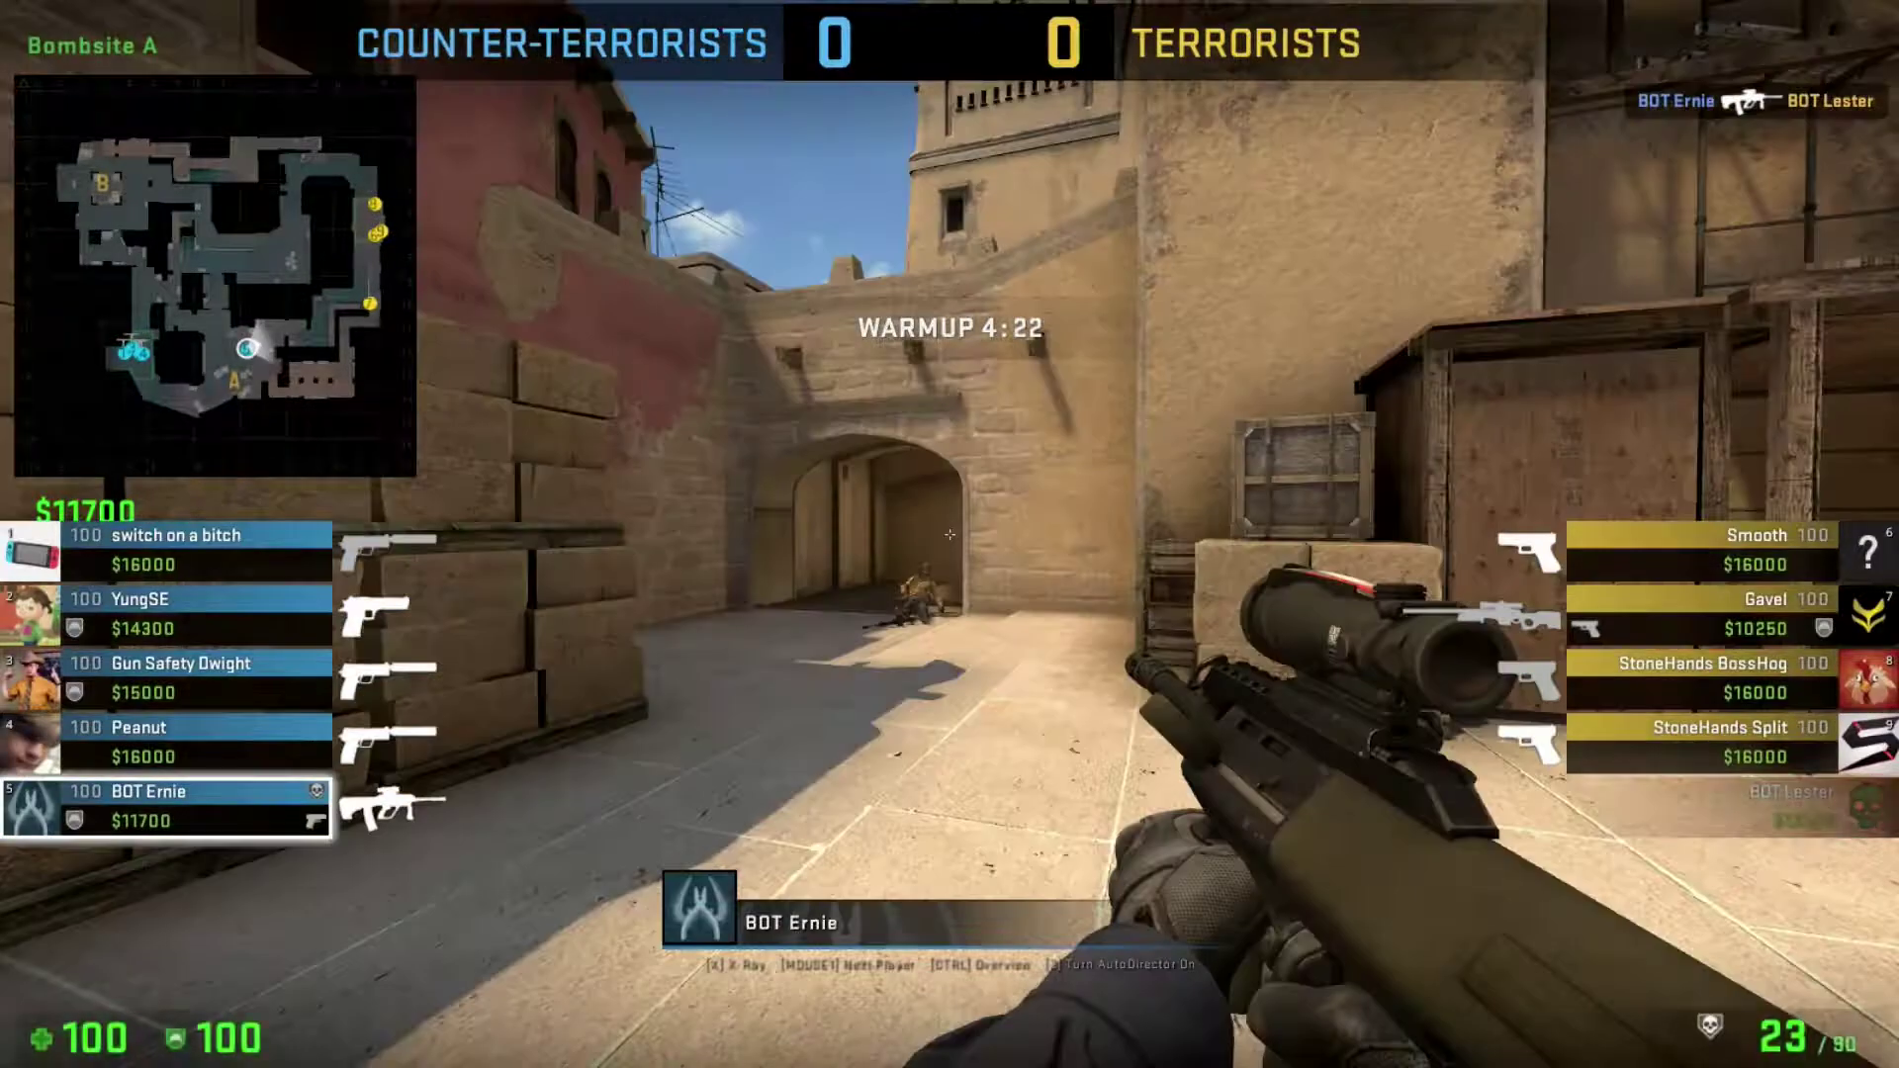
Set fov_cs_debug to 100 in the developer console to compare the viewmodel's field of view, and close the console.
key("grave")
key("Up")
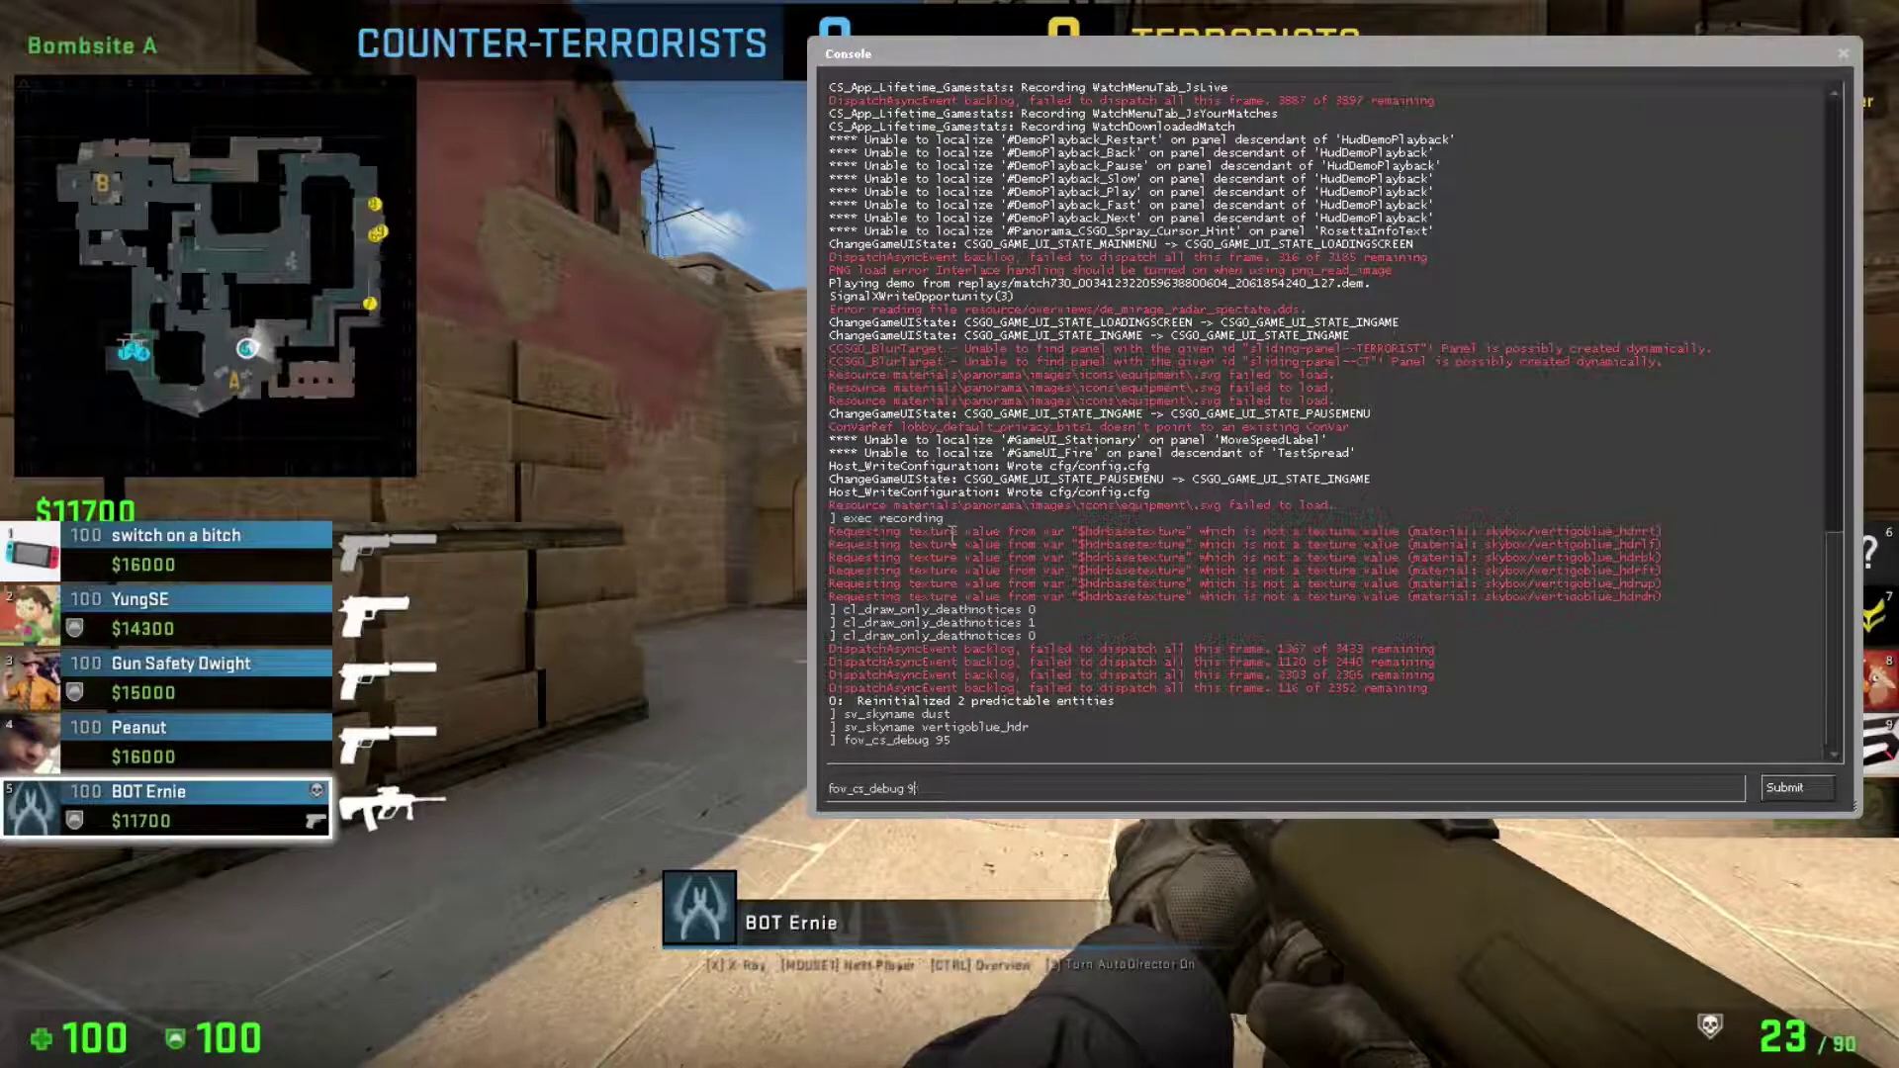
type("00")
key("Return")
key("grave")
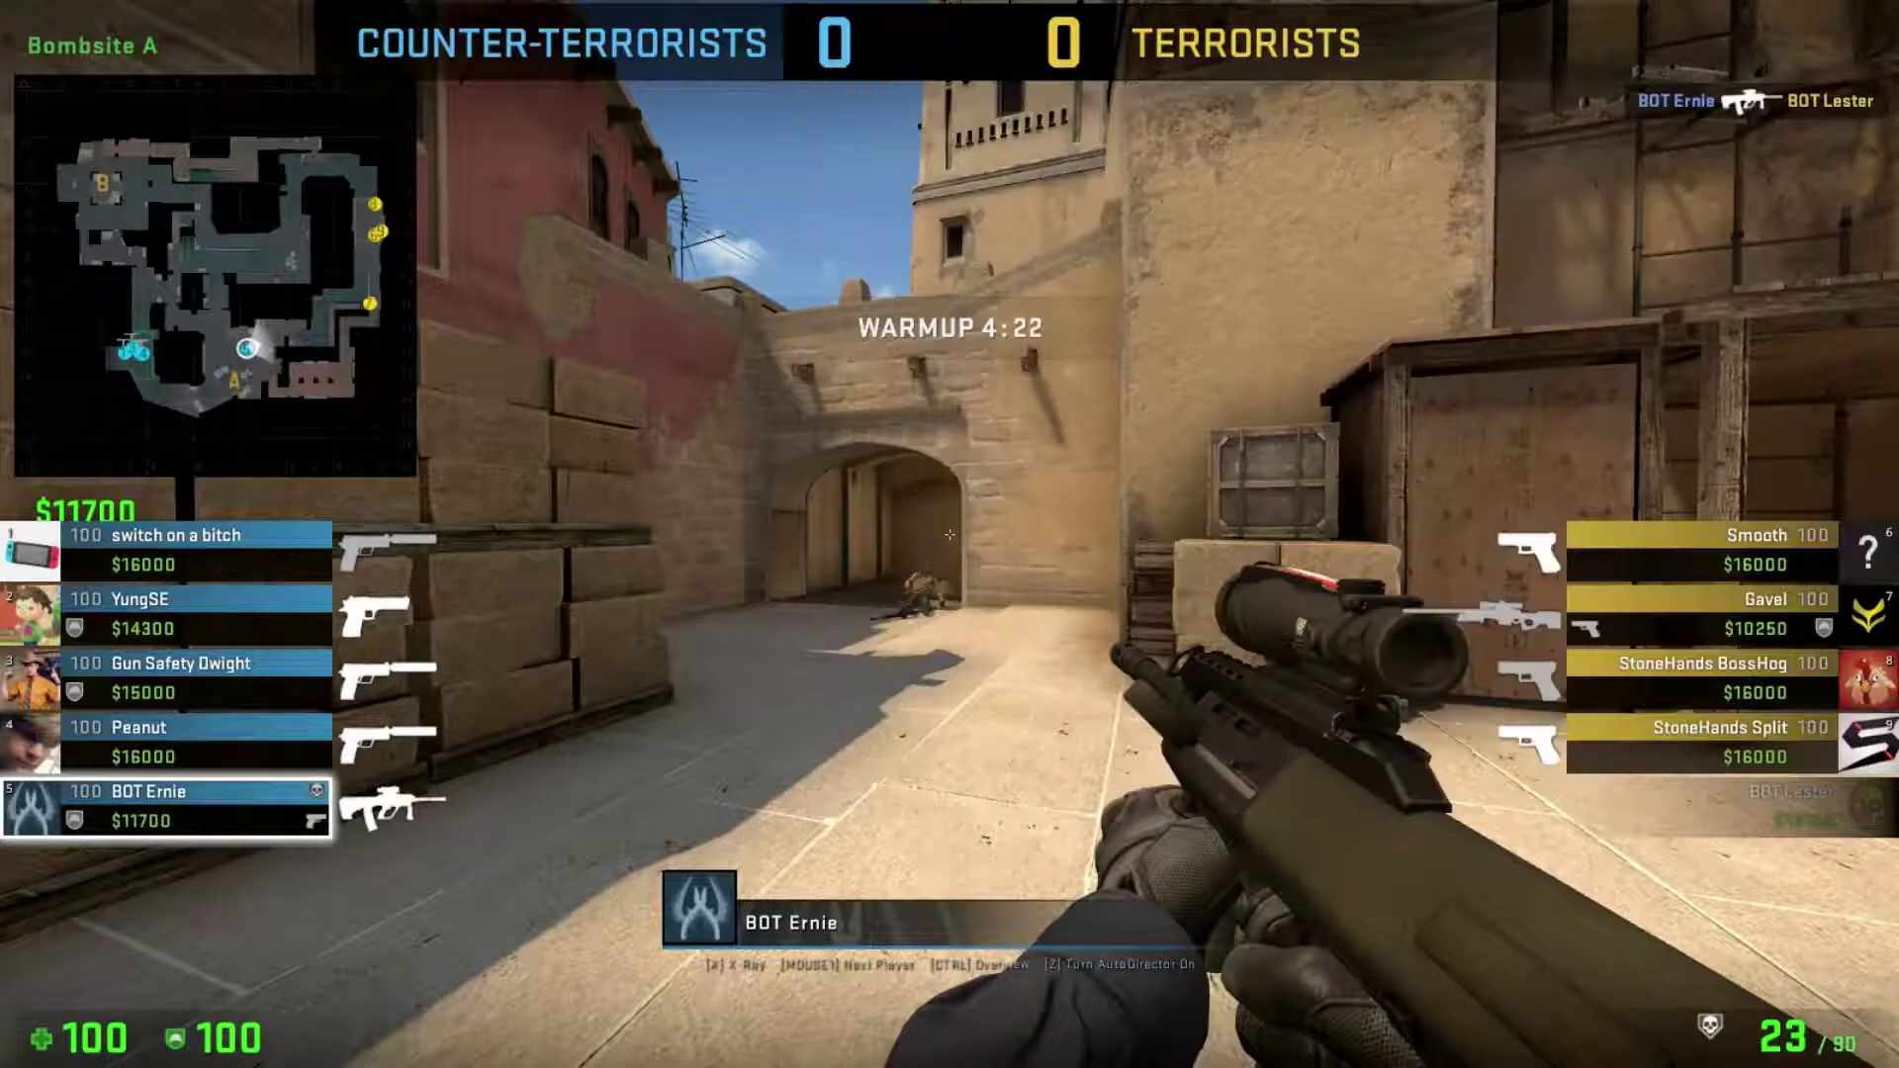
Change fov_cs_debug back to 95 by editing the previous console command, and close the console.
key("grave")
key("Up")
key("BackSpace")
key("BackSpace")
key("BackSpace")
type("95")
key("Return")
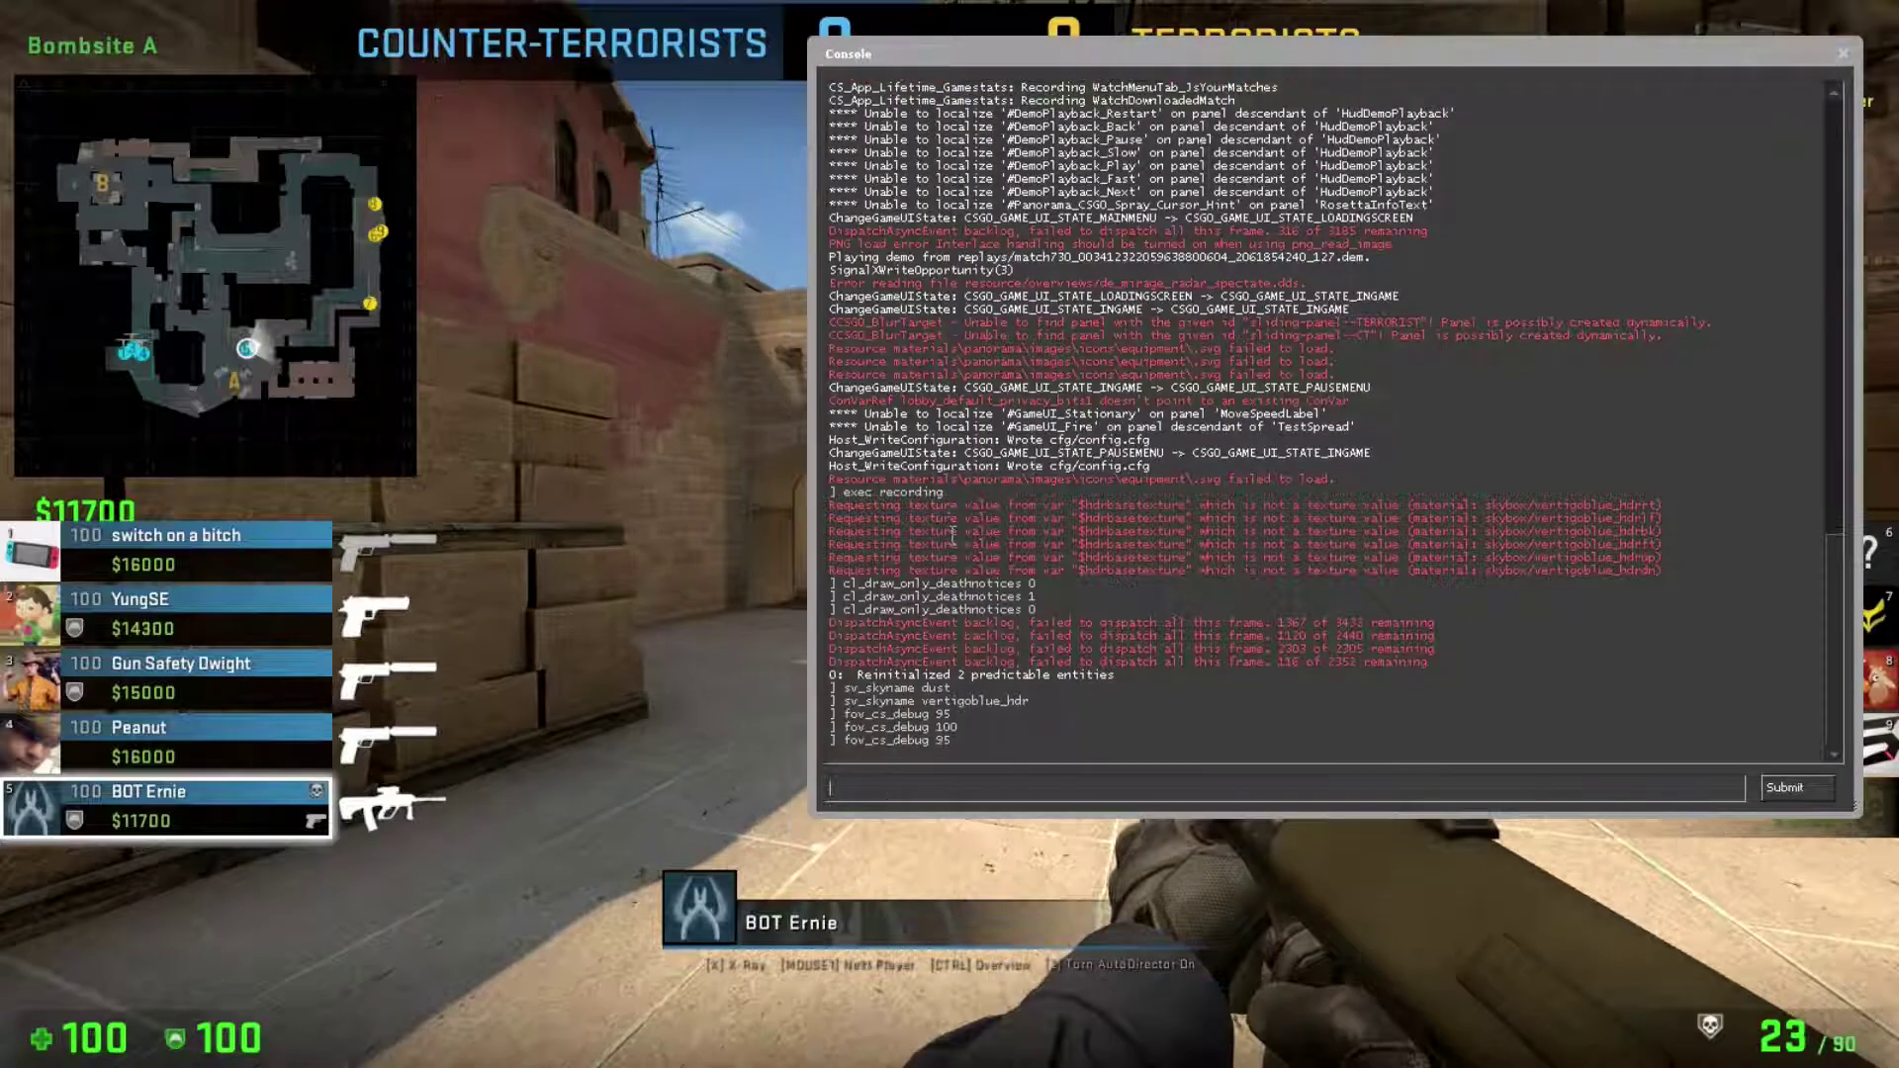
key("grave")
Set fov_cs_debug to 0 in the developer console to preview the default field of view, and close the console.
key("grave")
key("Up")
type("0")
key("Return")
key("grave")
Restore fov_cs_debug to 95 in the developer console, and return to the paused demo.
key("grave")
key("Up")
key("BackSpace")
key("BackSpace")
type("85")
key("Return")
key("grave")
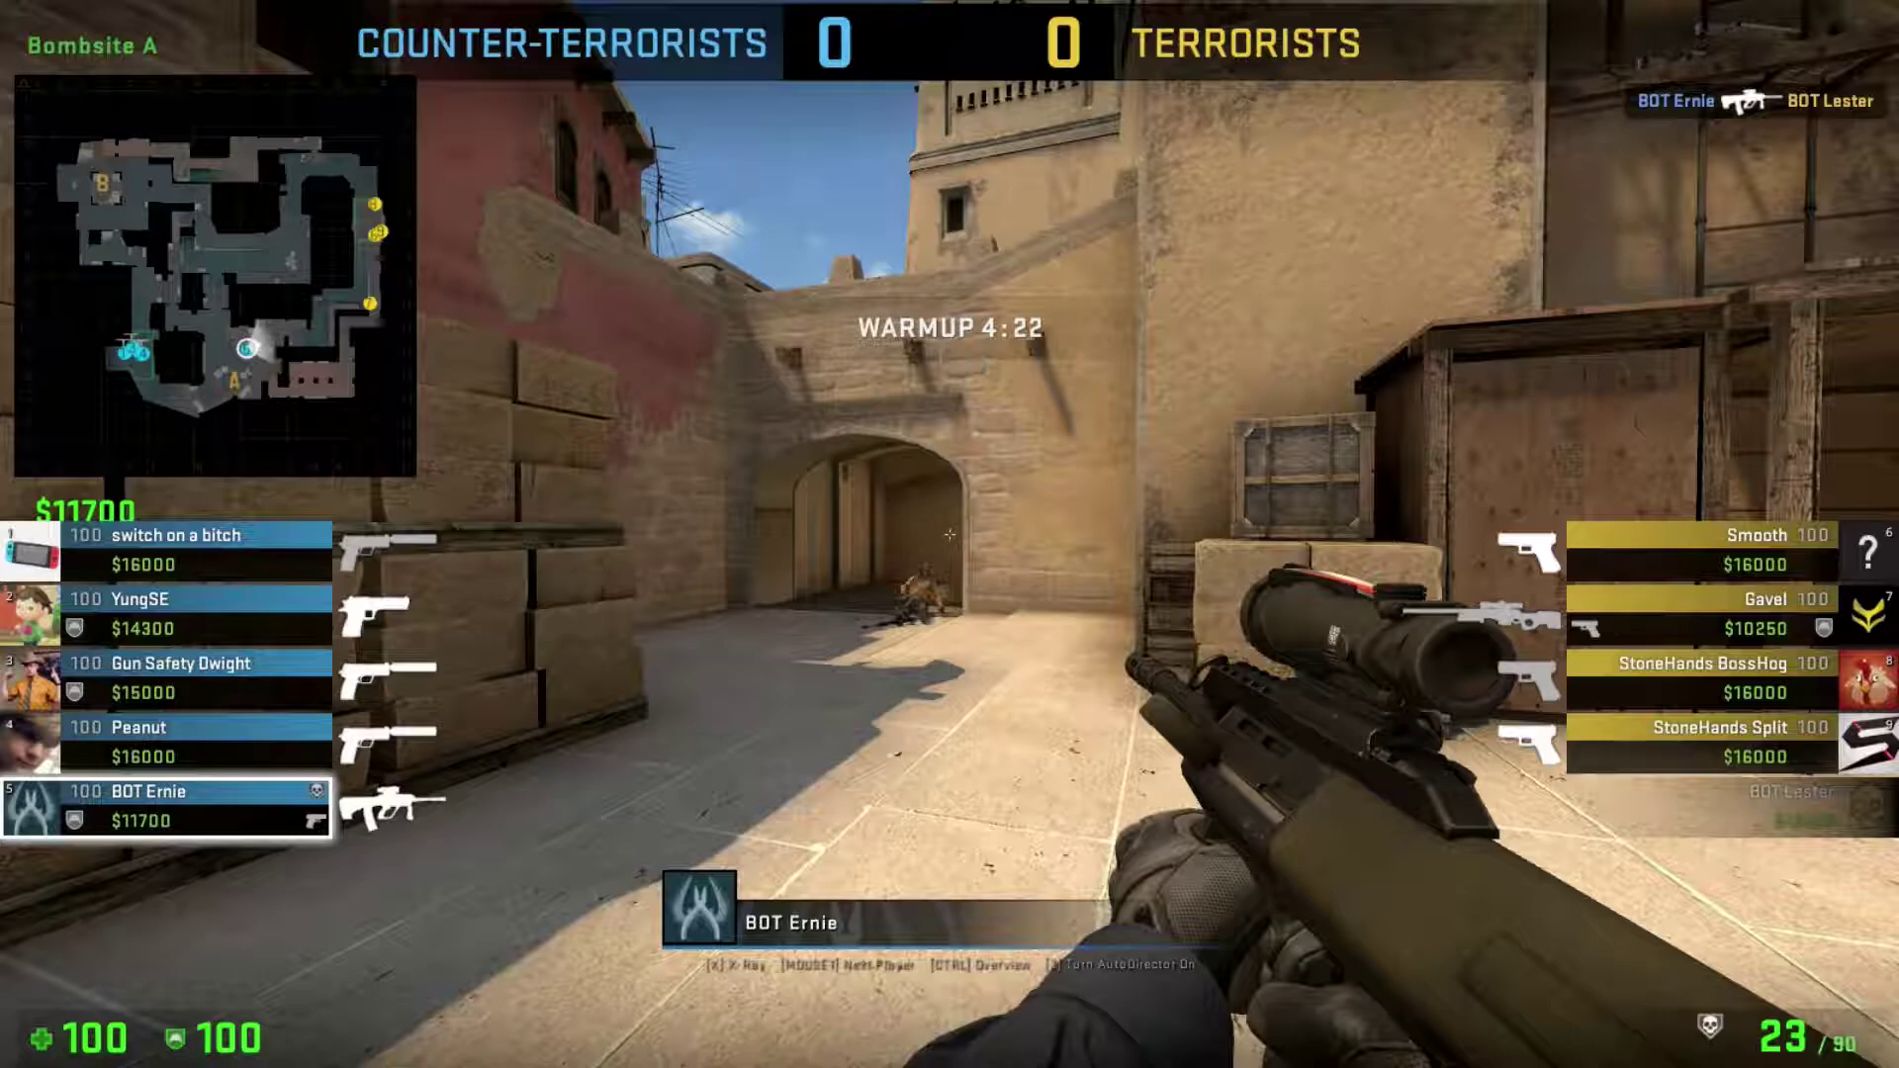
Run "snd_dialog_vol 0" in the developer console to mute the dialog audio, and close the console.
key("grave")
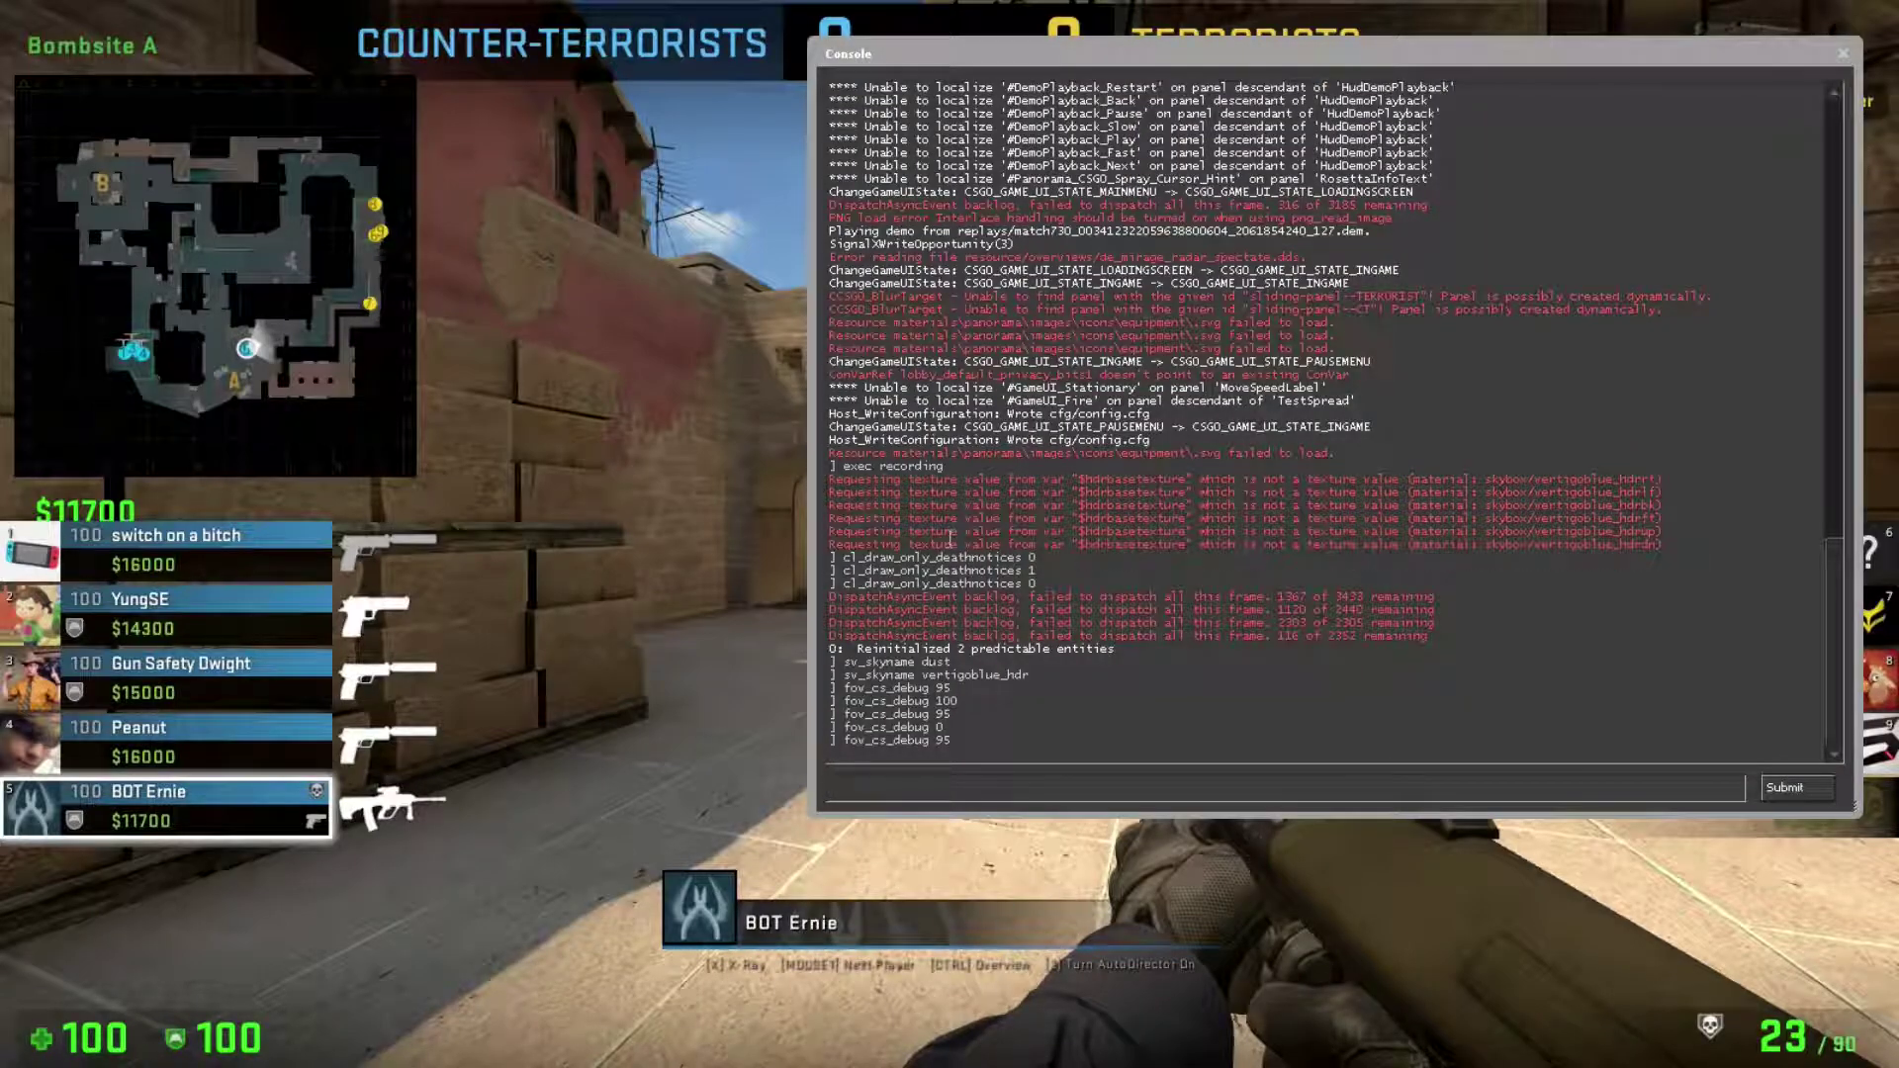
key("Up")
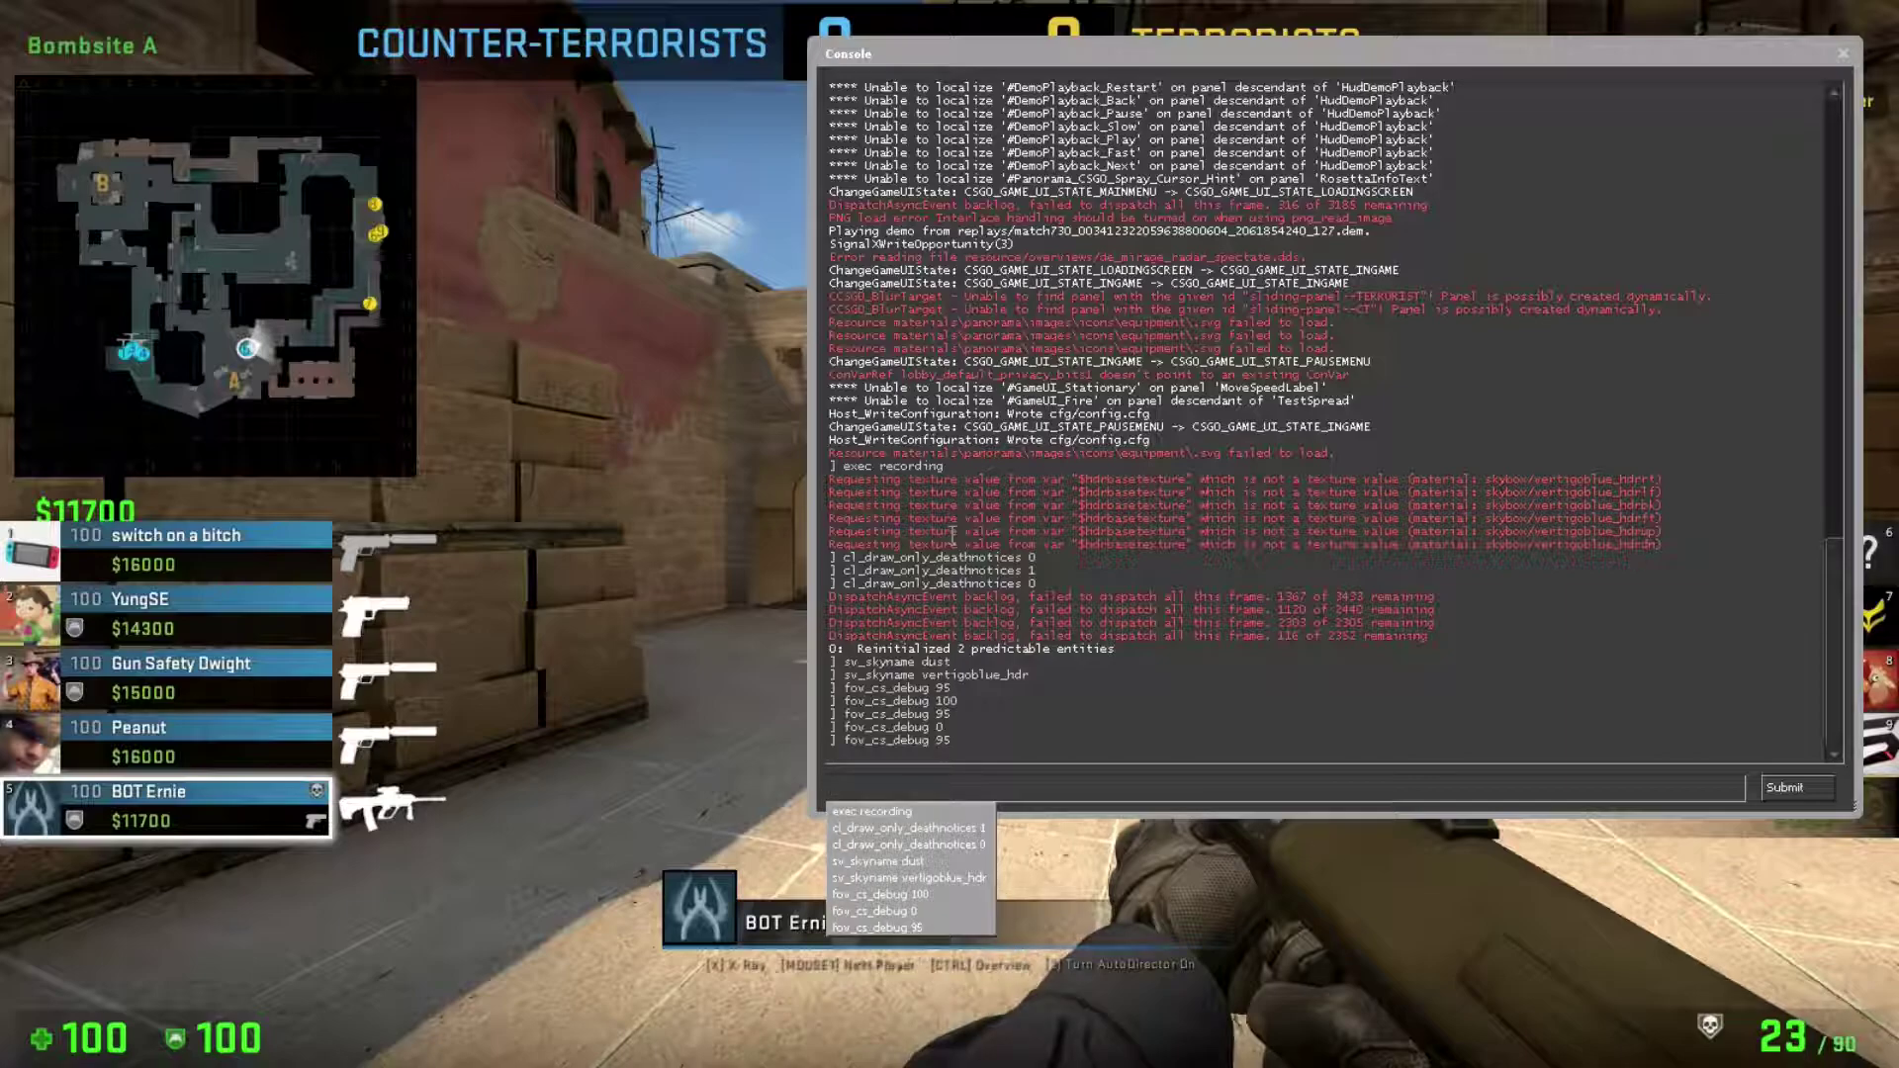
type("s")
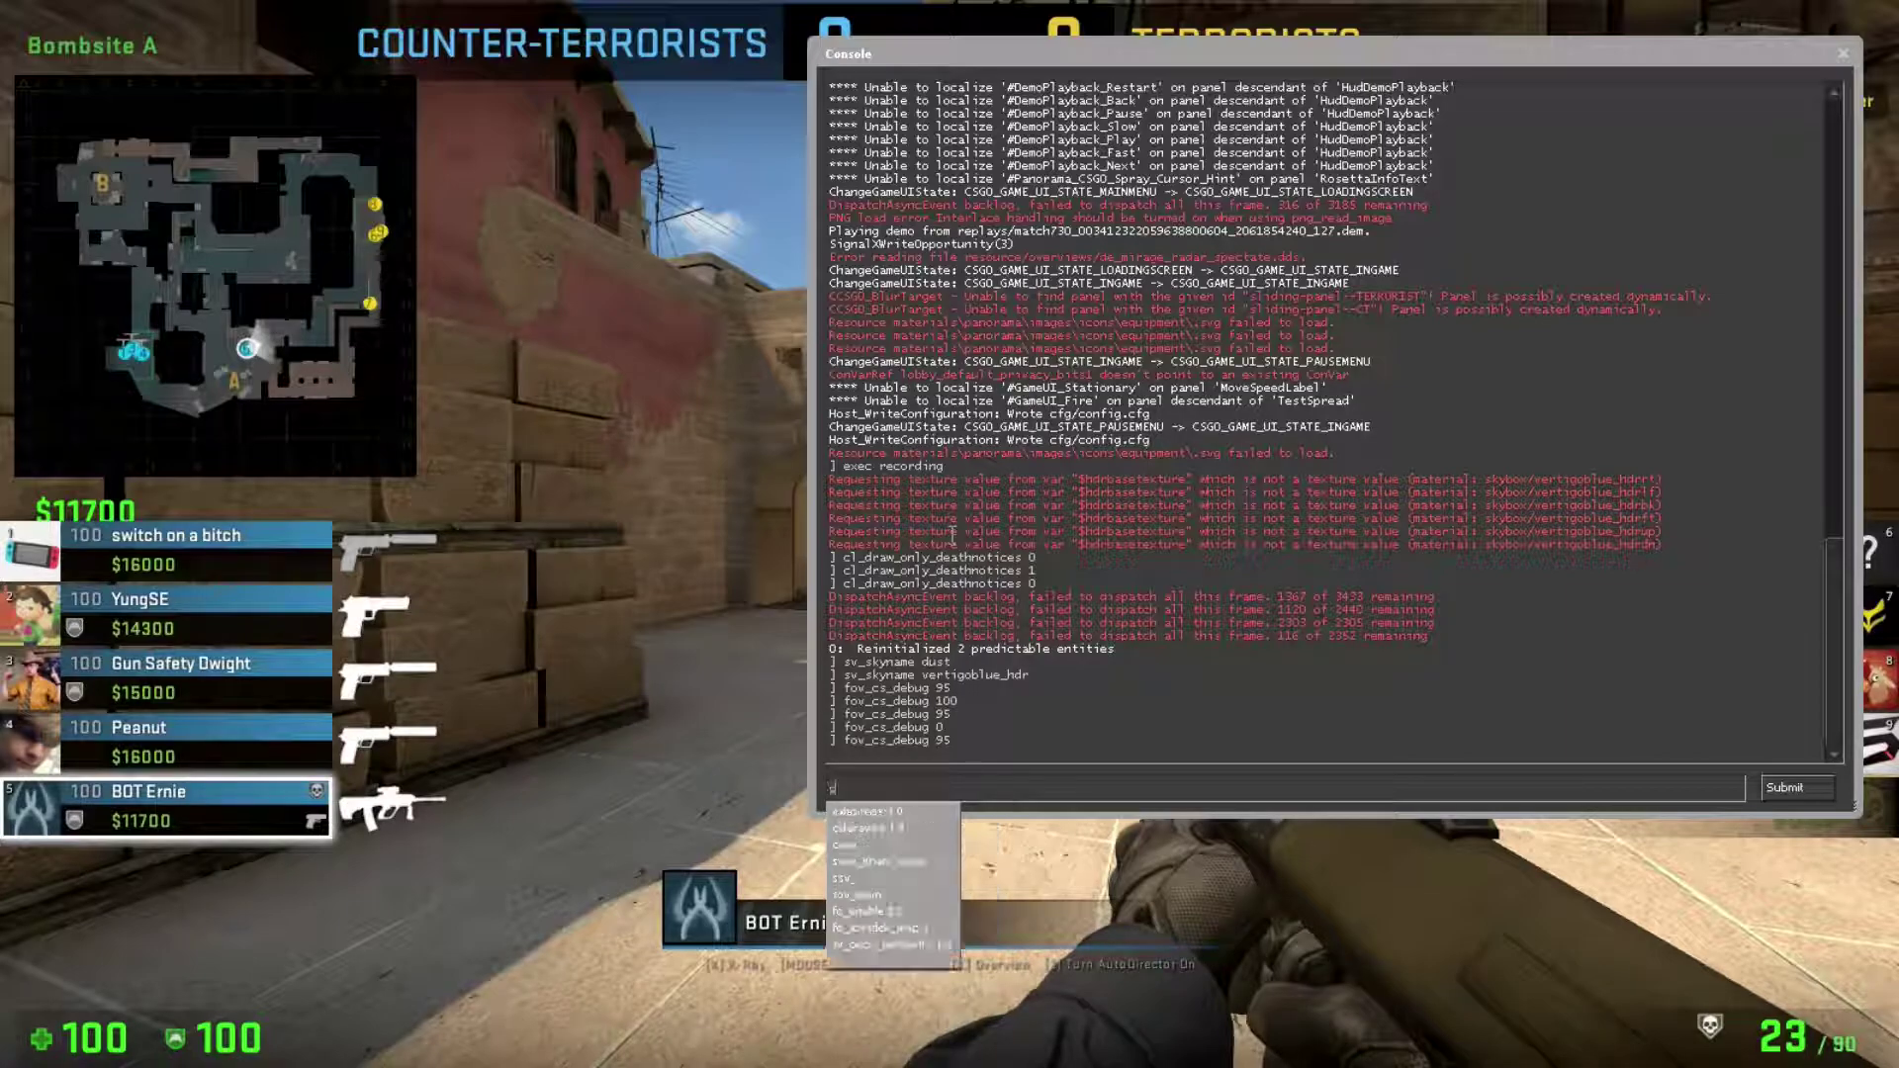
type("nd_dia")
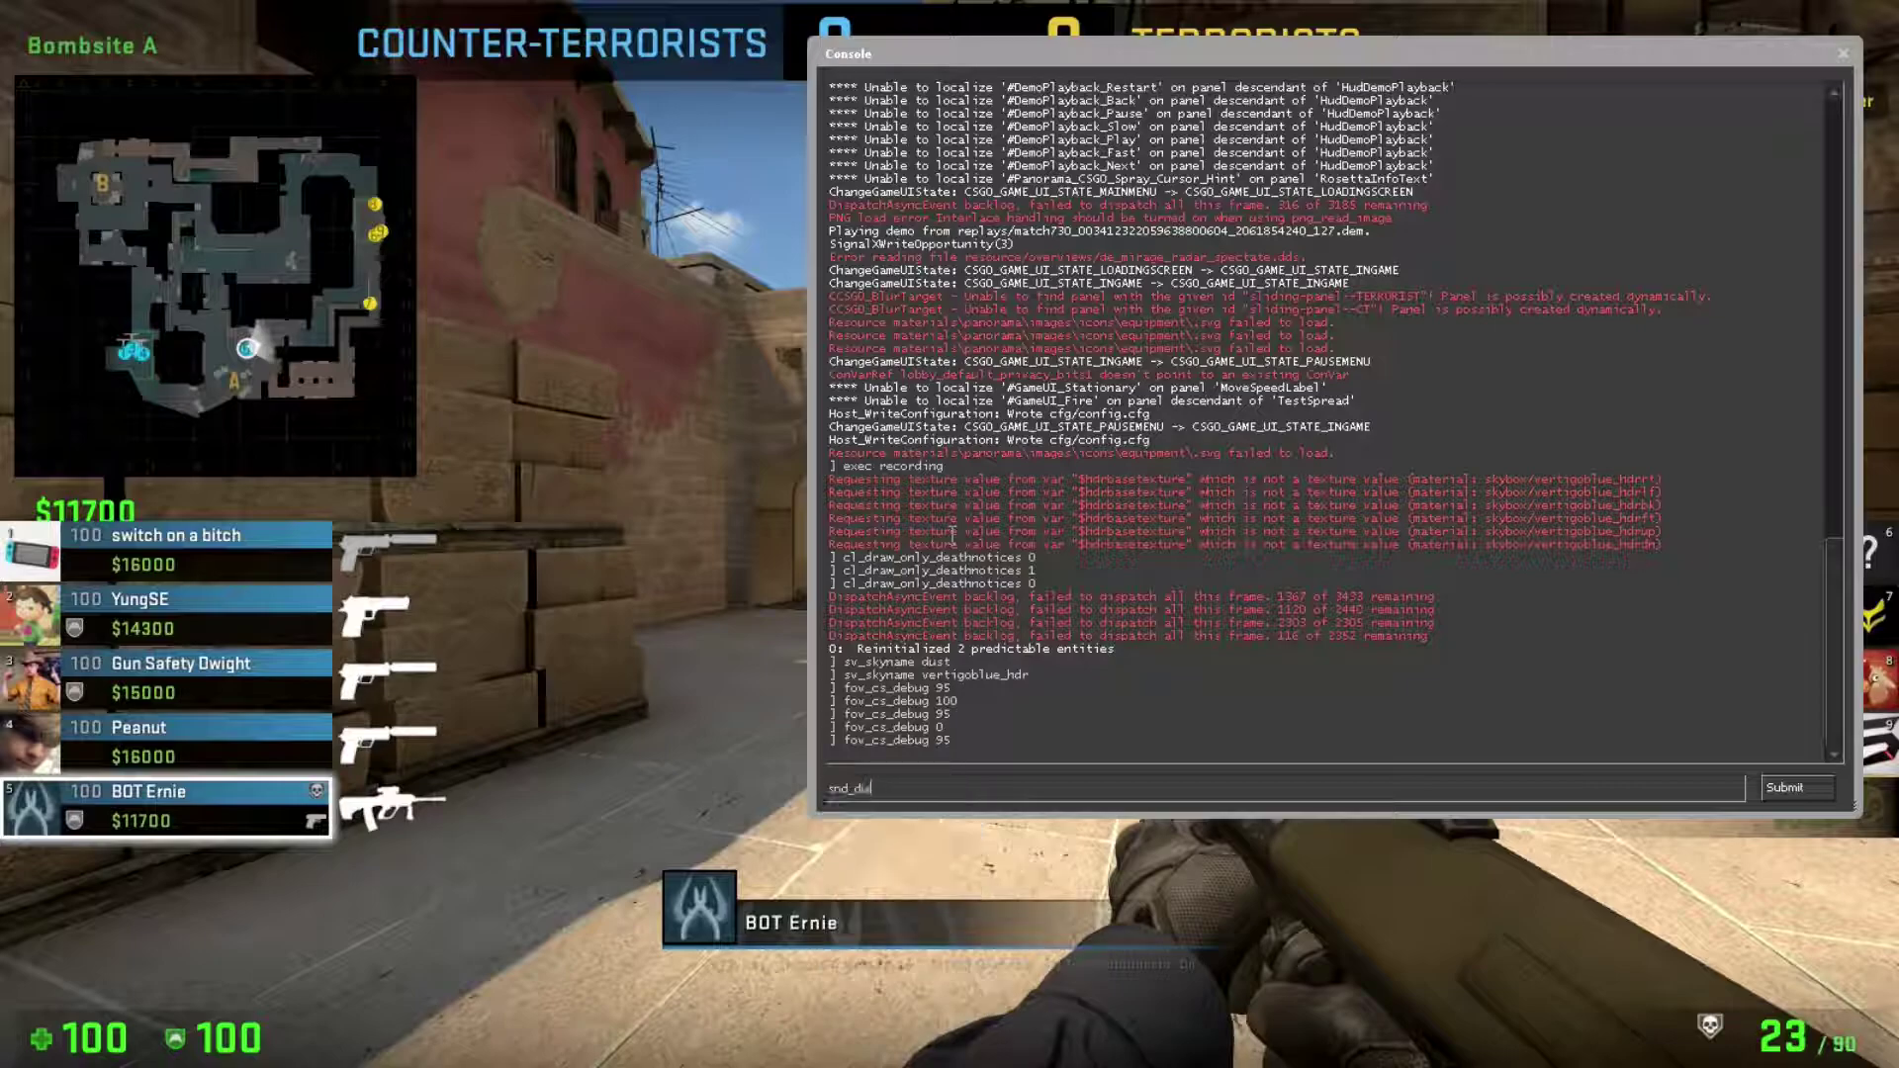
type("log_iol 0")
key("Return")
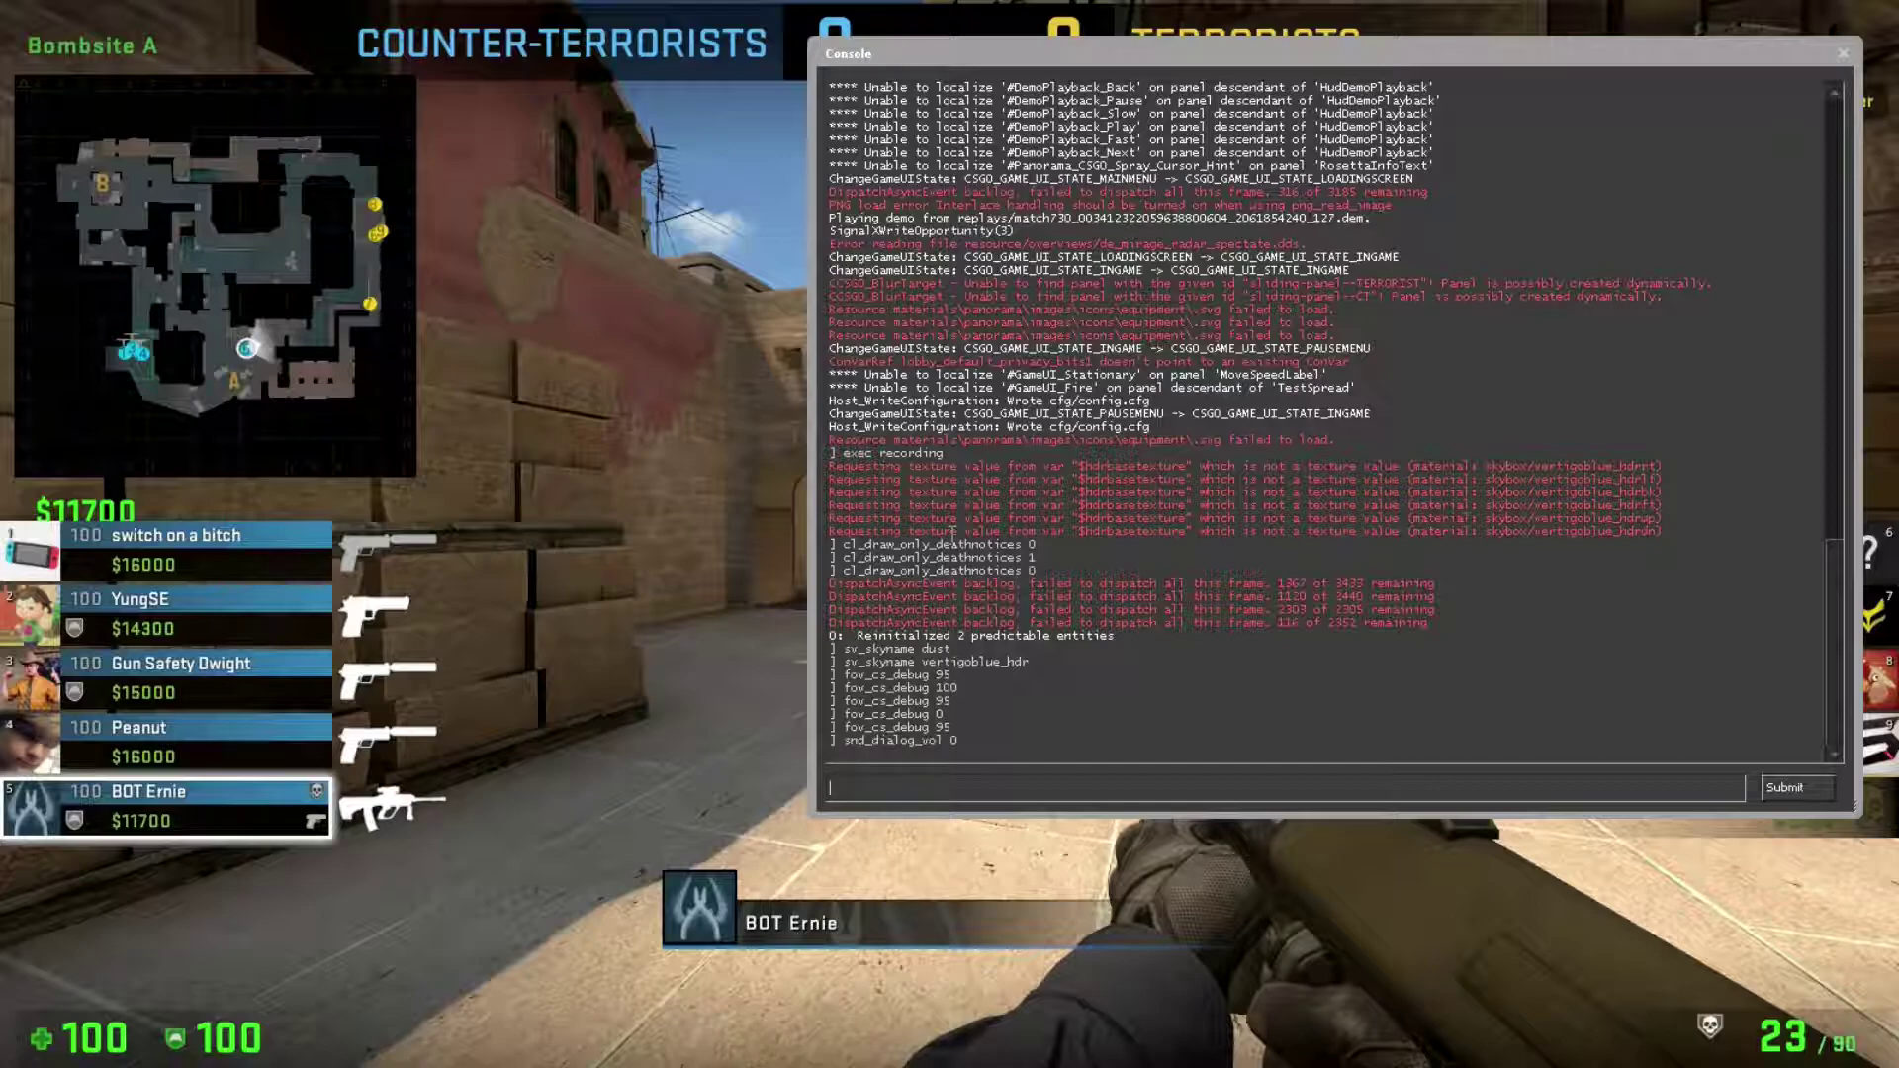
key("grave")
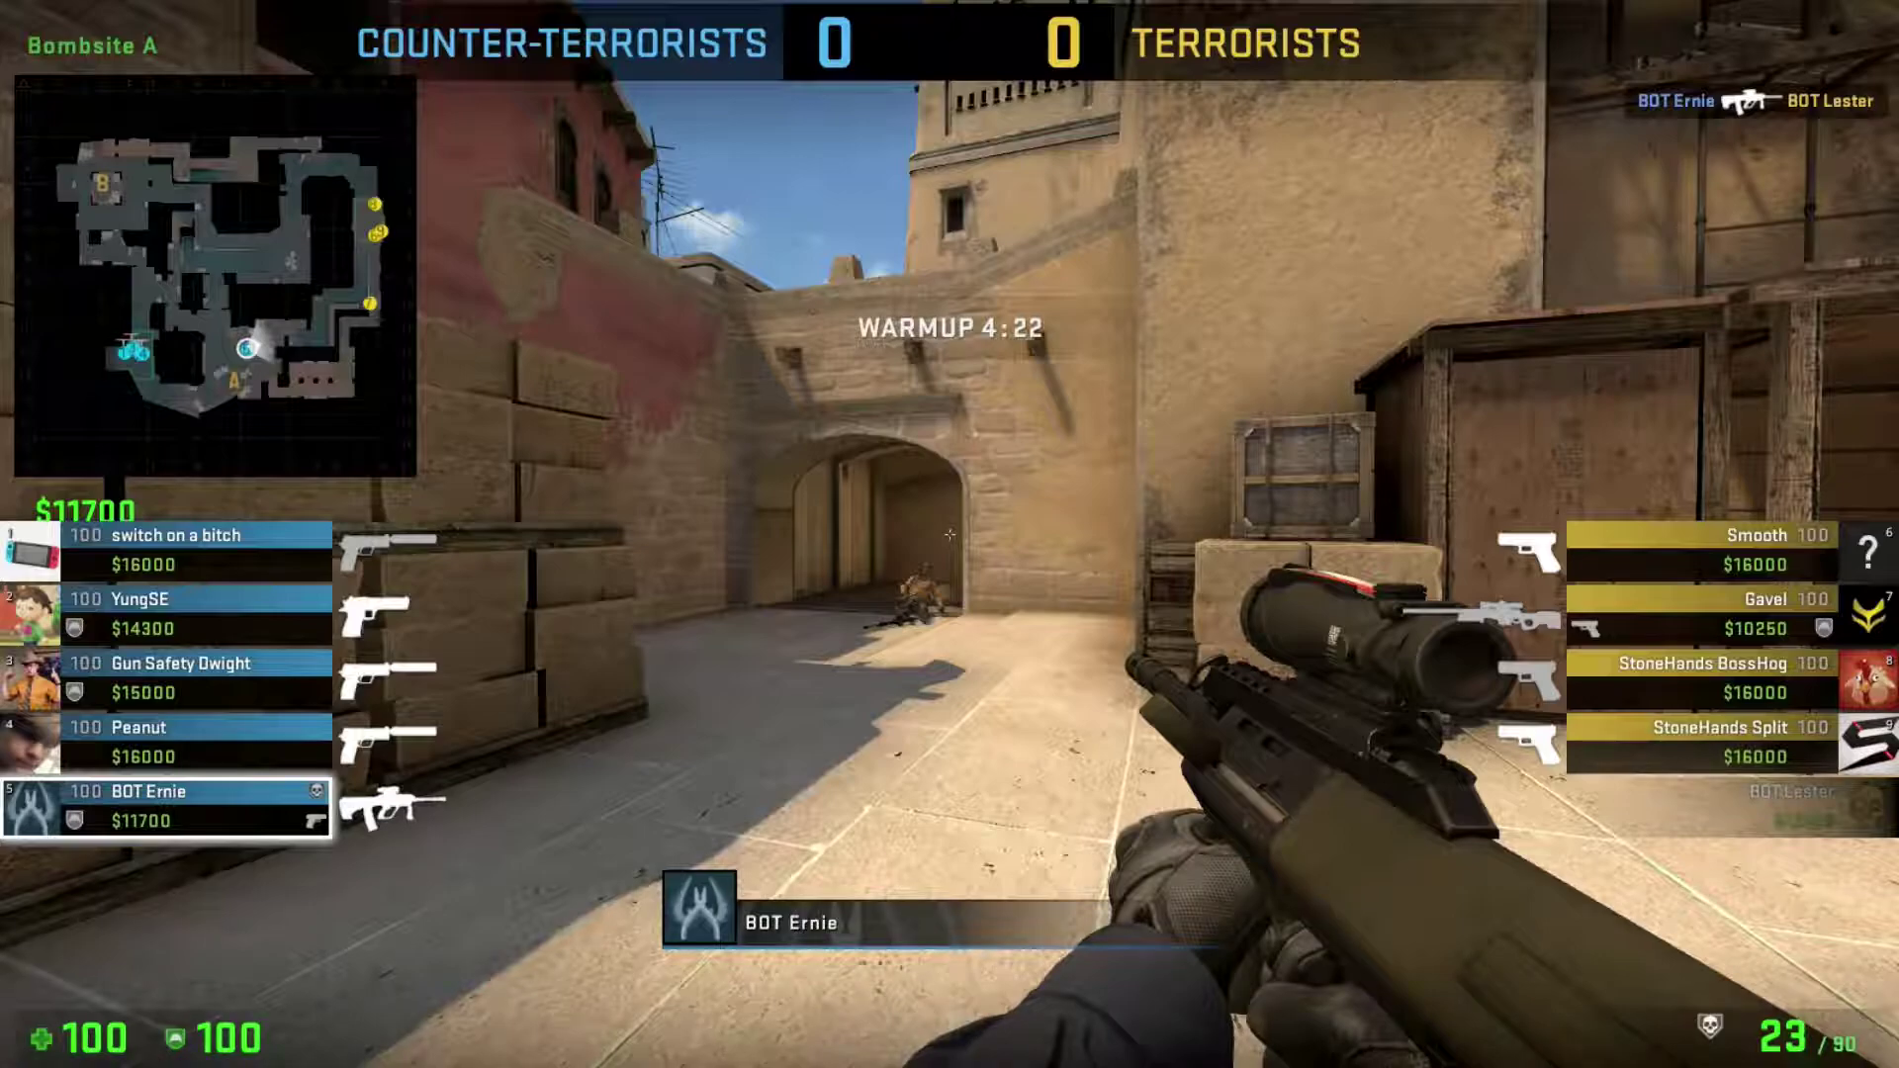
key("grave")
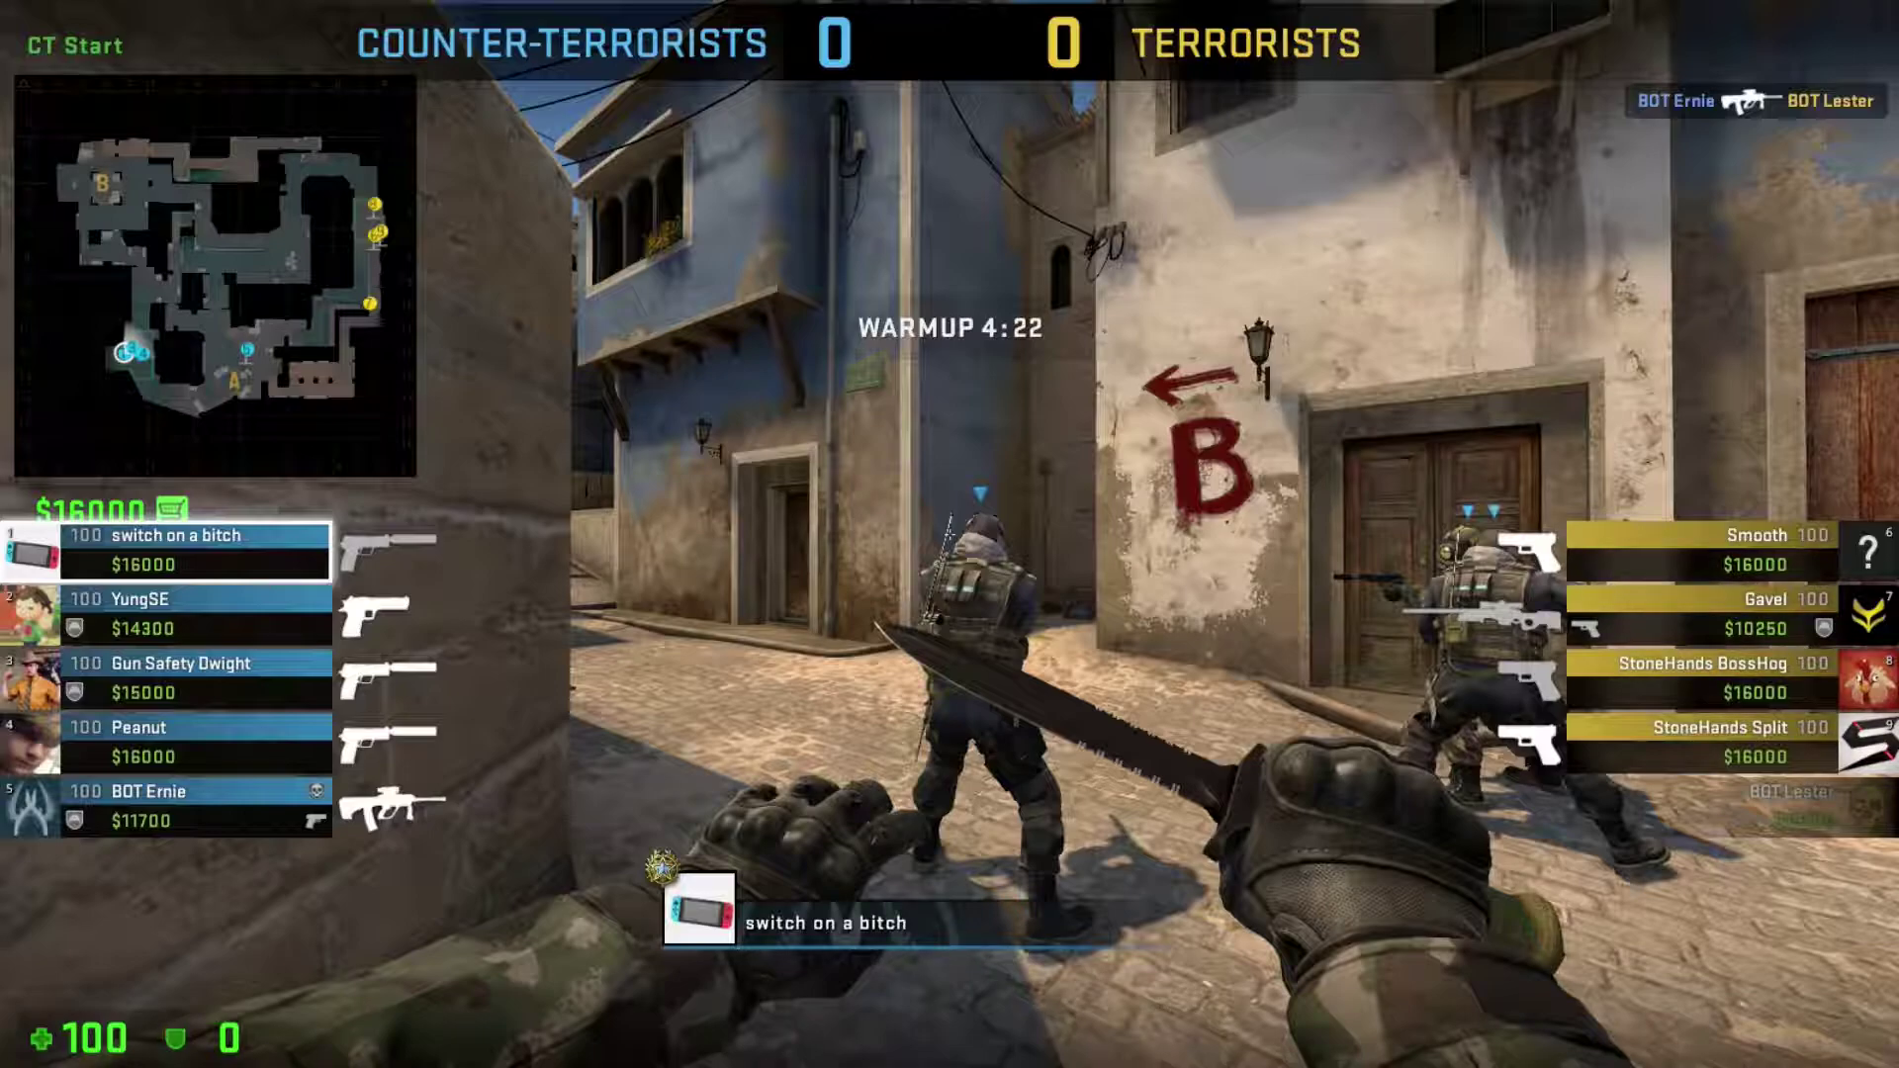
key("grave")
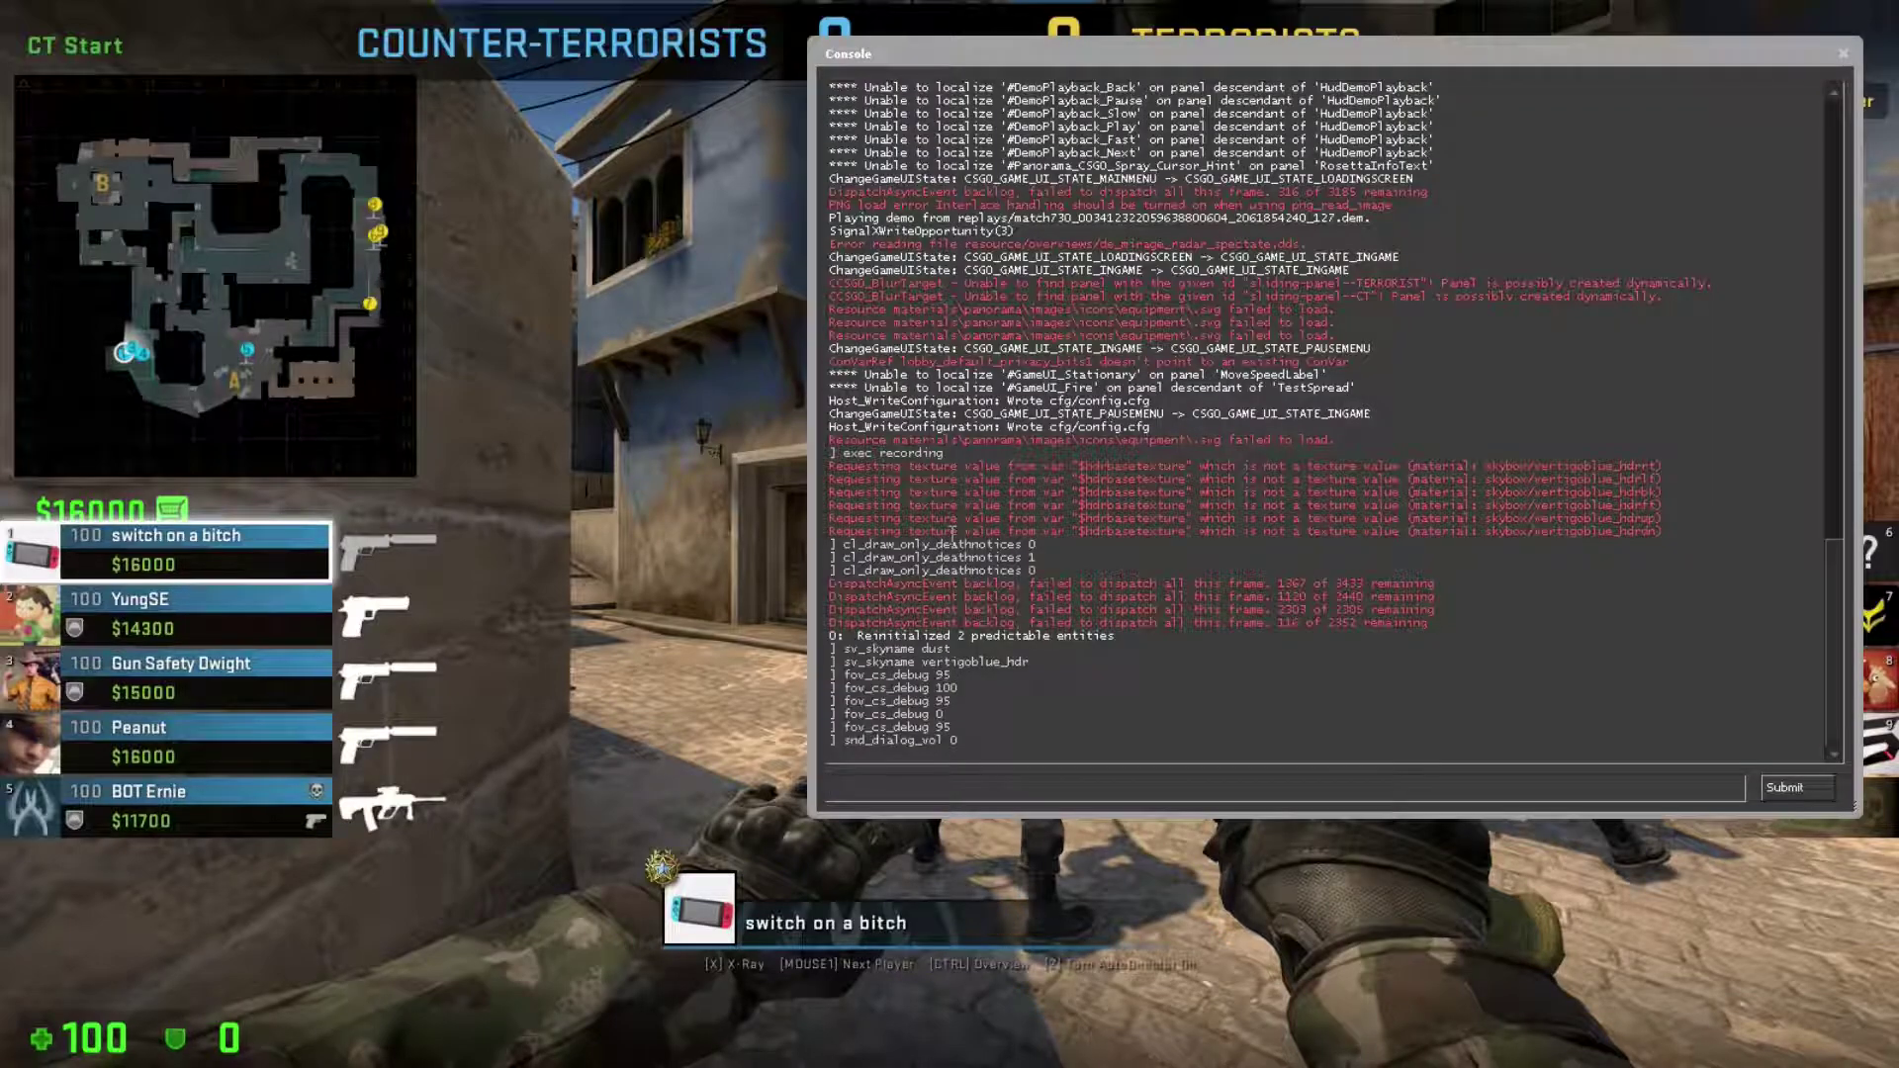
key("grave")
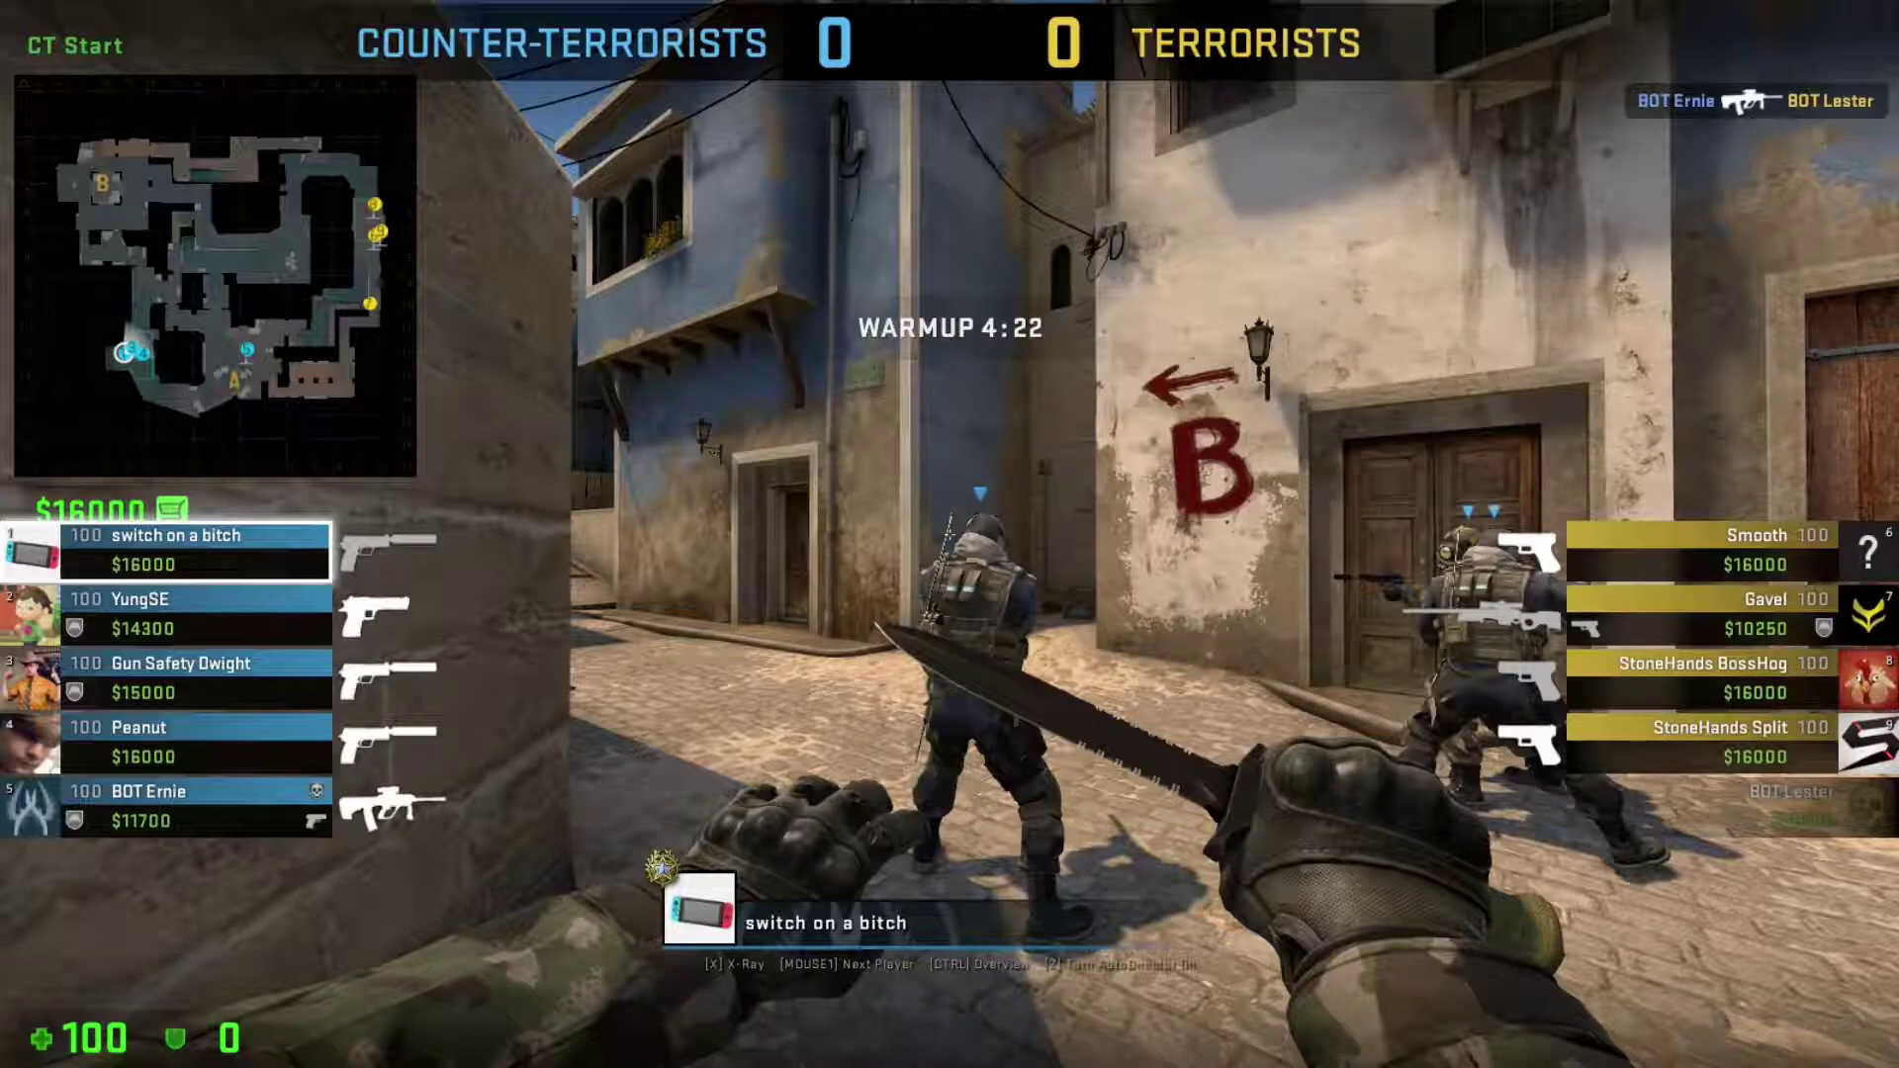
key("grave")
type("mi")
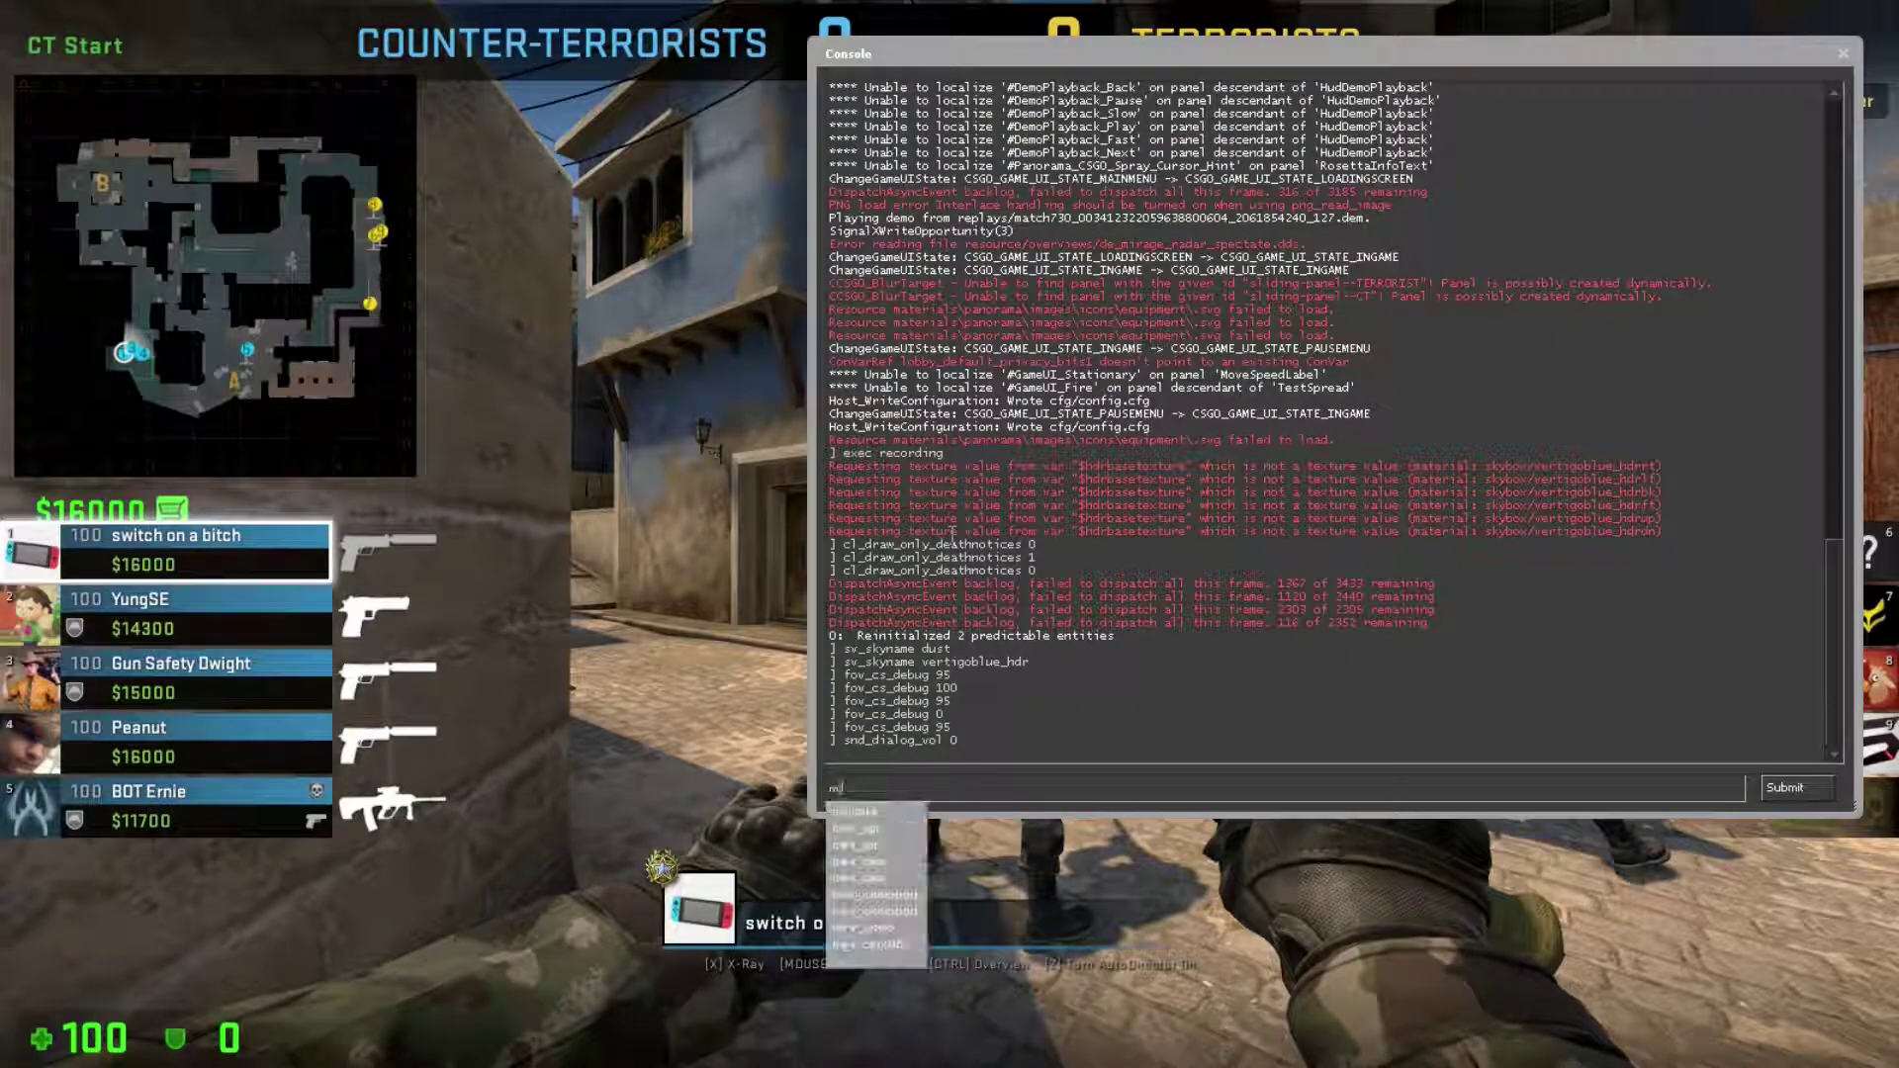
type("rv_deat")
type("hmsg help")
key("grave")
Run "mirv_deathmsg debug 1" in the developer console to log death notices, highlight the submitted command, and close the console.
key("grave")
type("mirv_d")
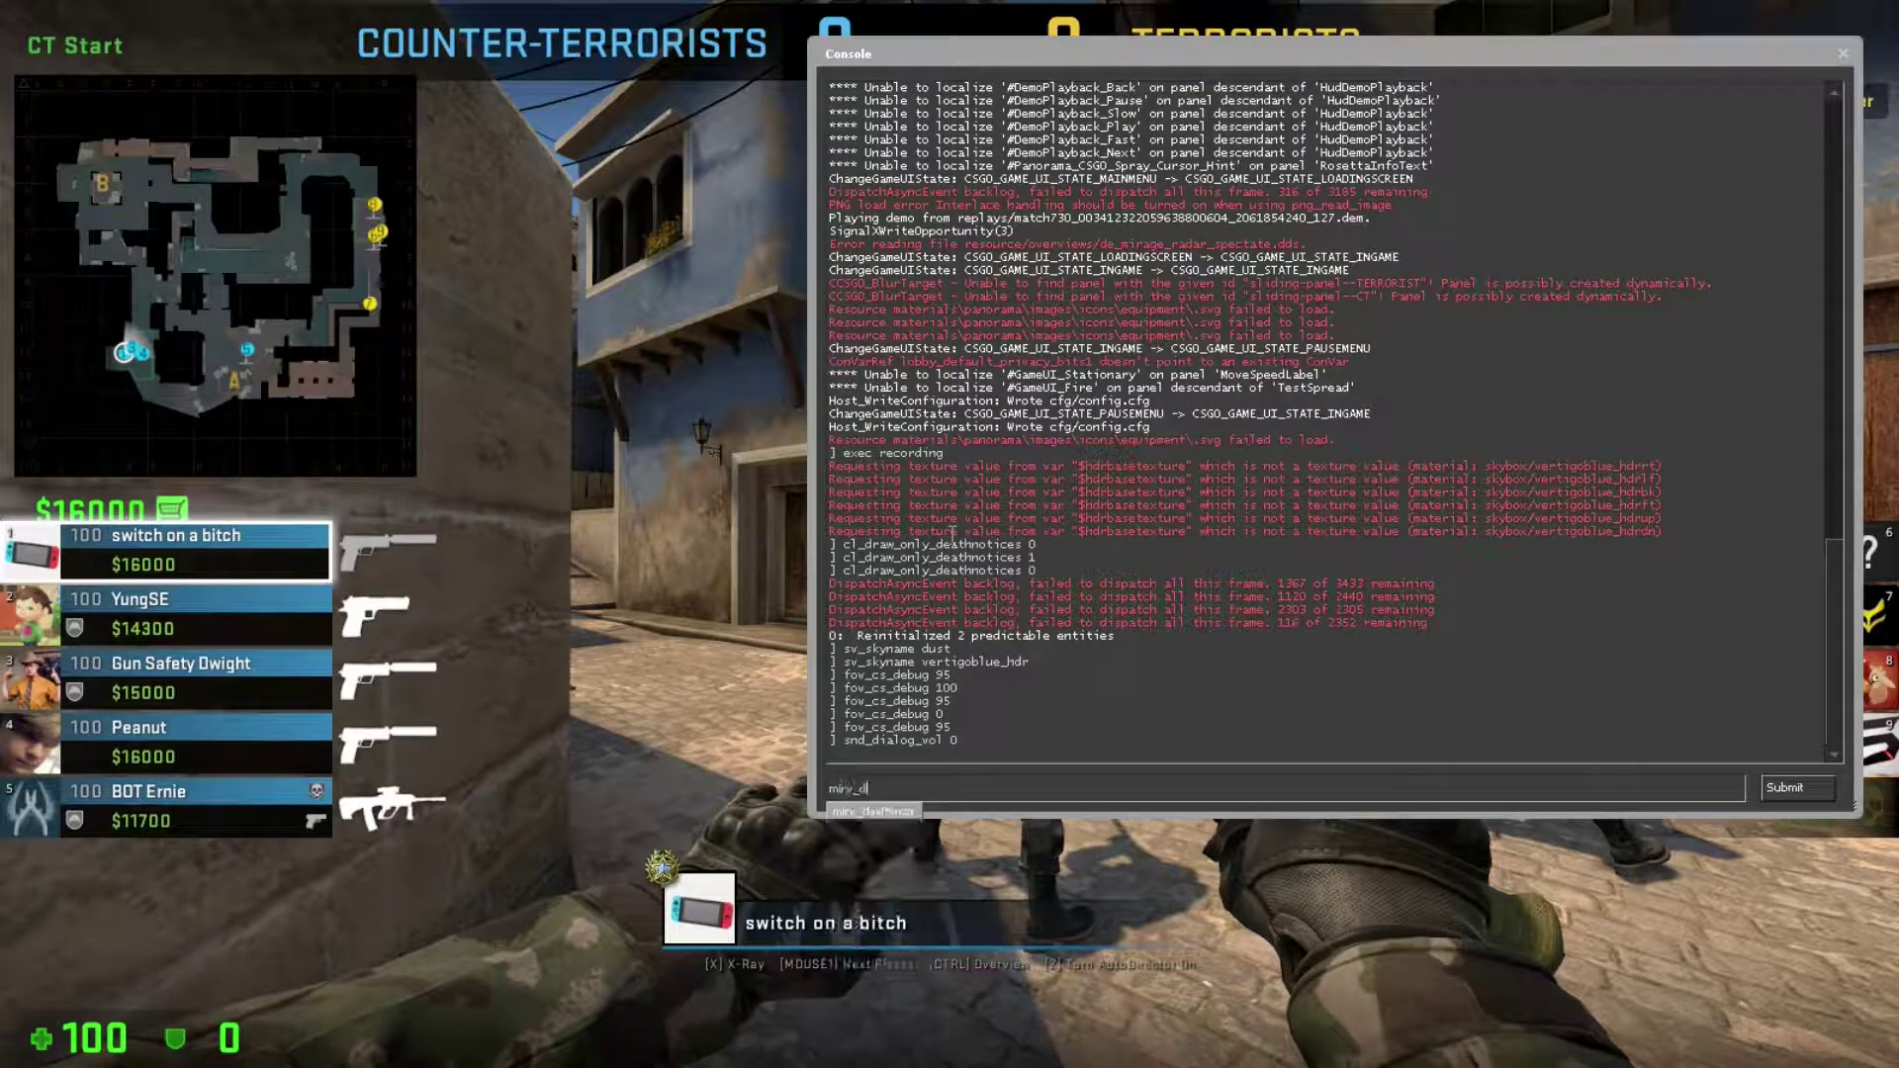
type("eathmsg bebug 1")
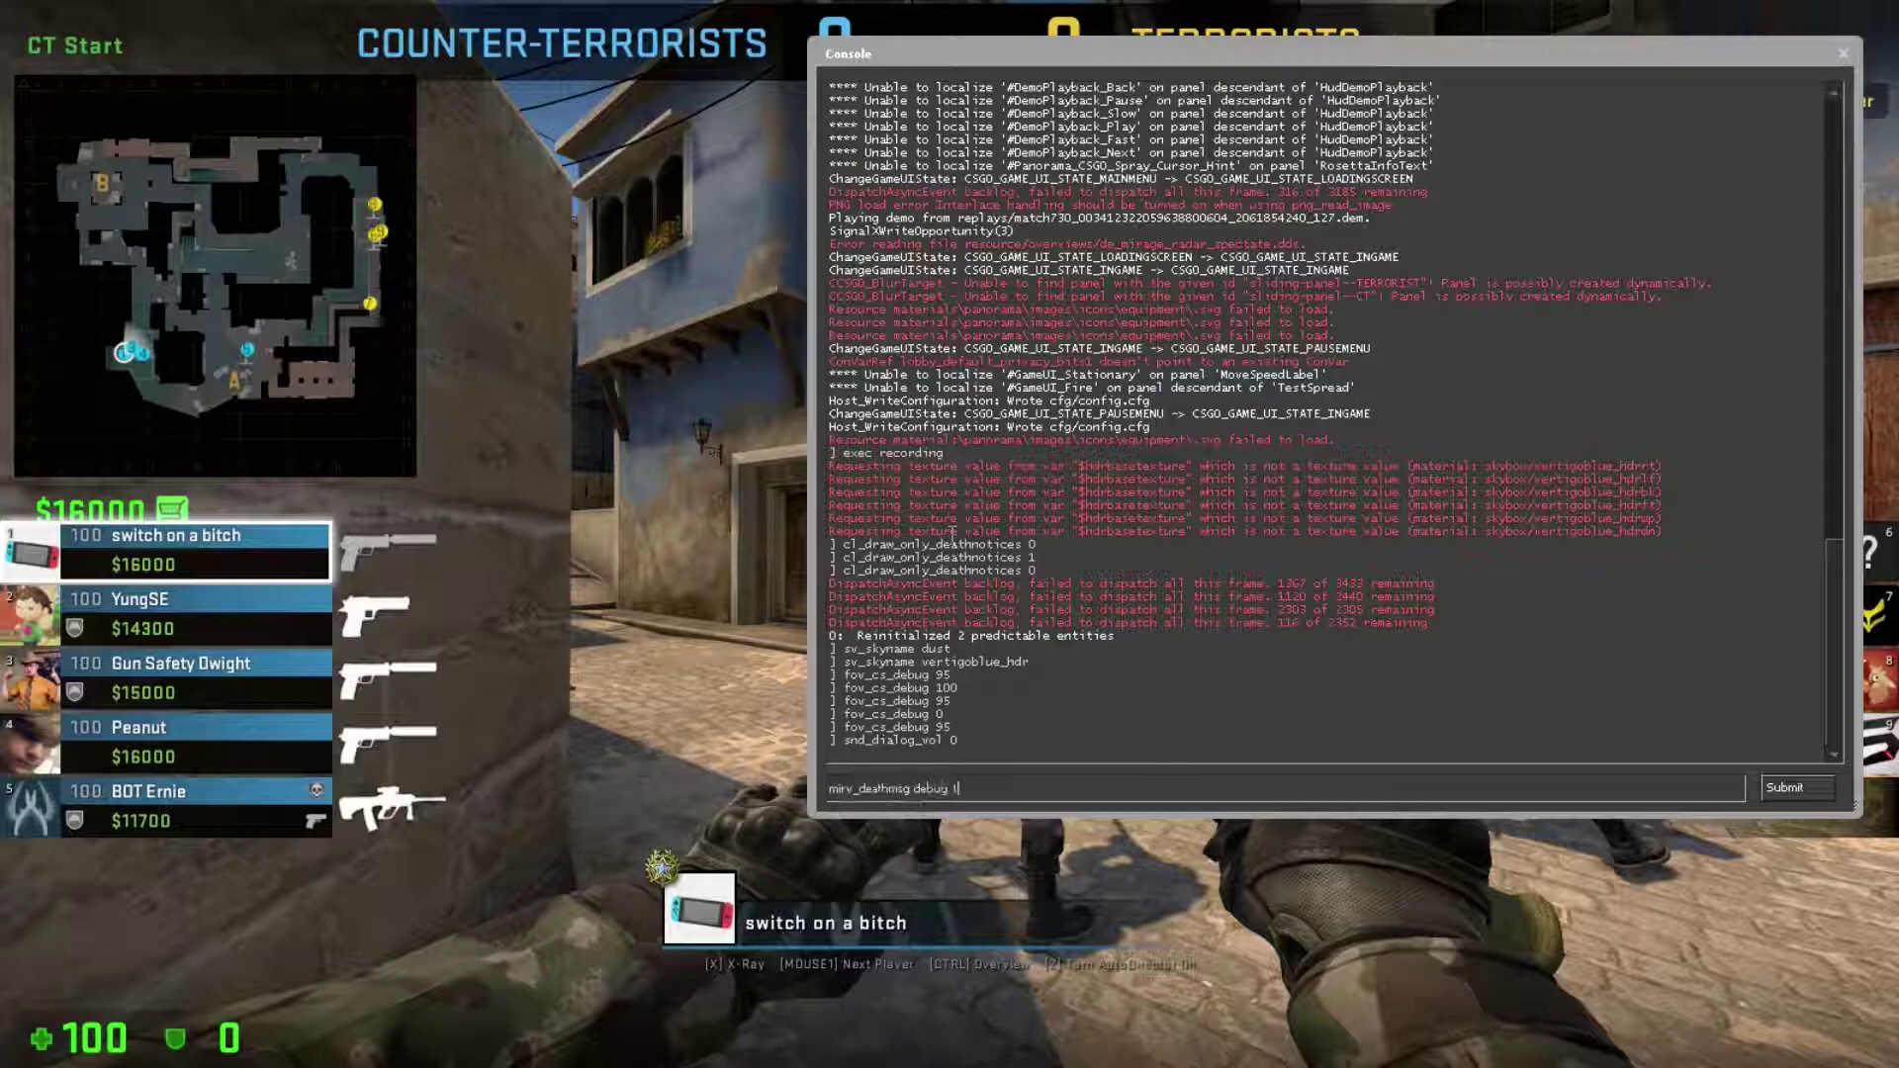
key("Return")
left_click_drag(995, 741, 843, 742)
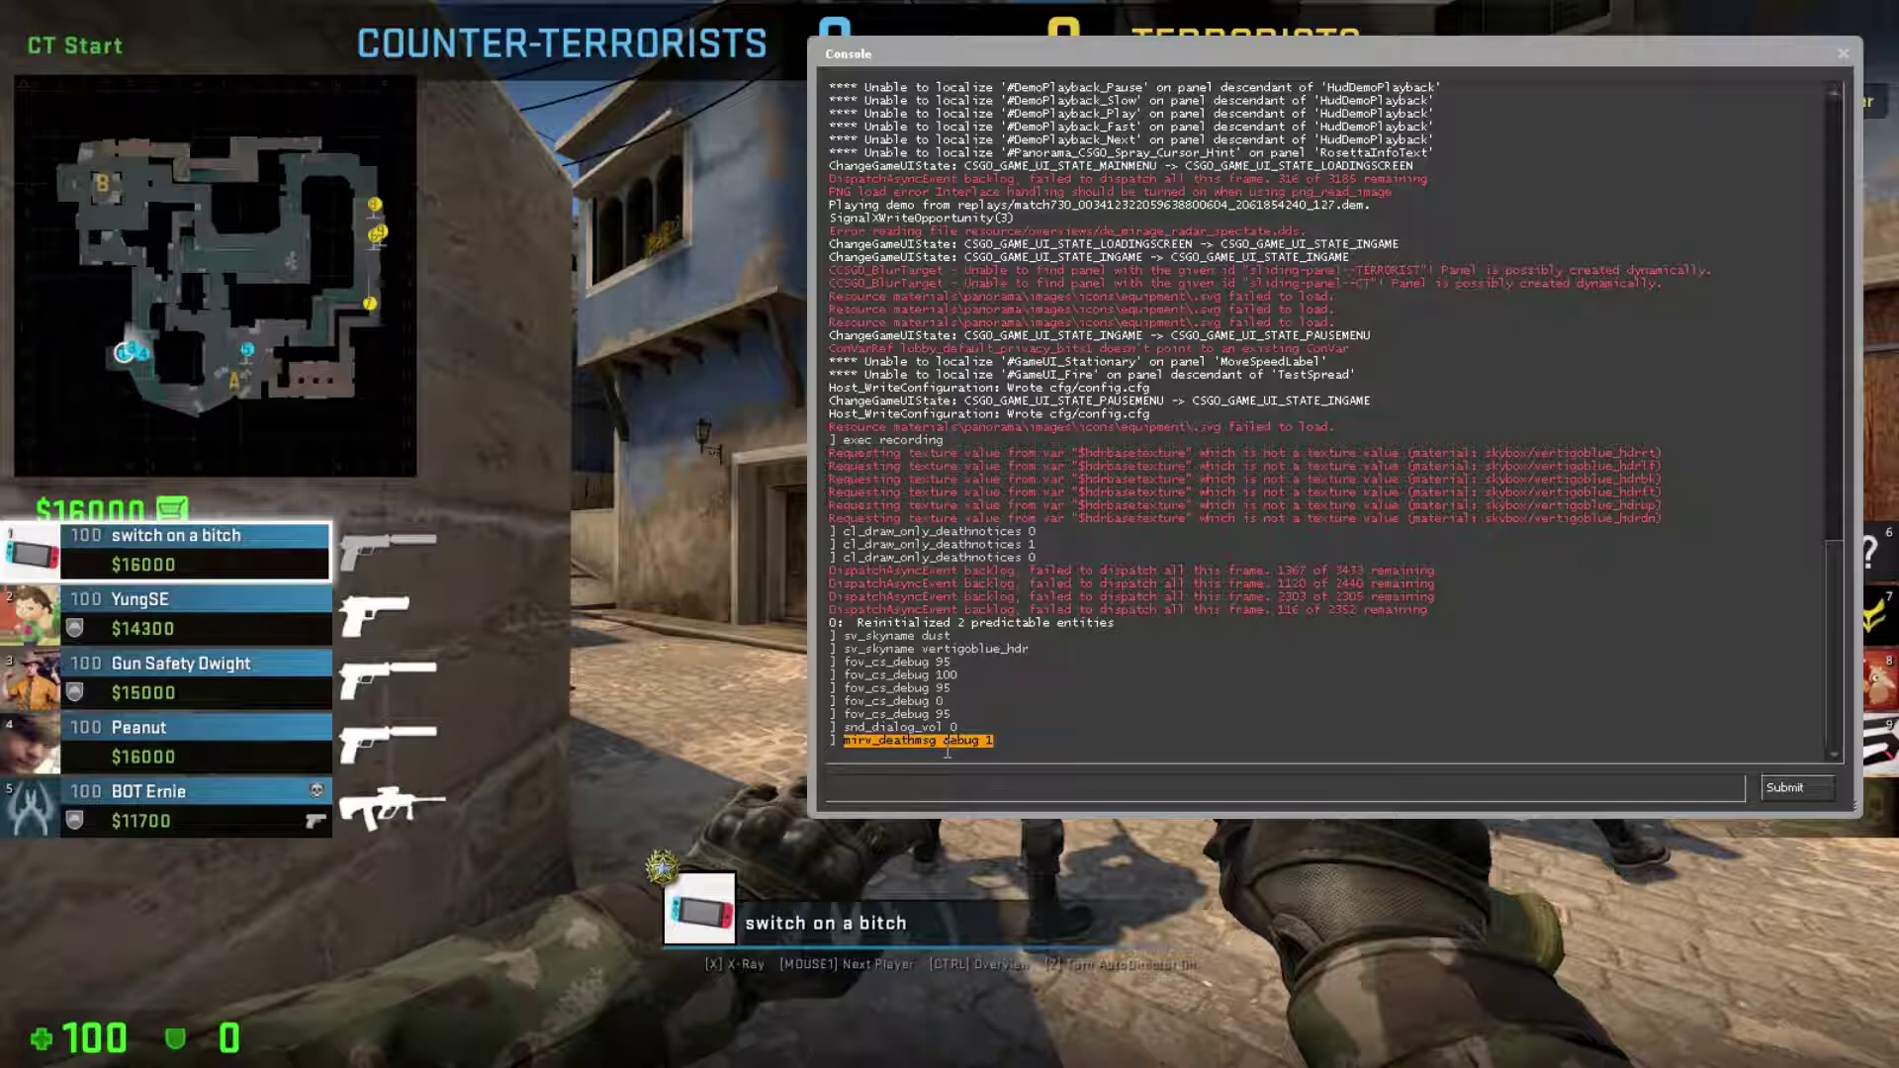
key("grave")
Resume demo playback and pause it right after the spectated player gets a kill.
key("shift+F2")
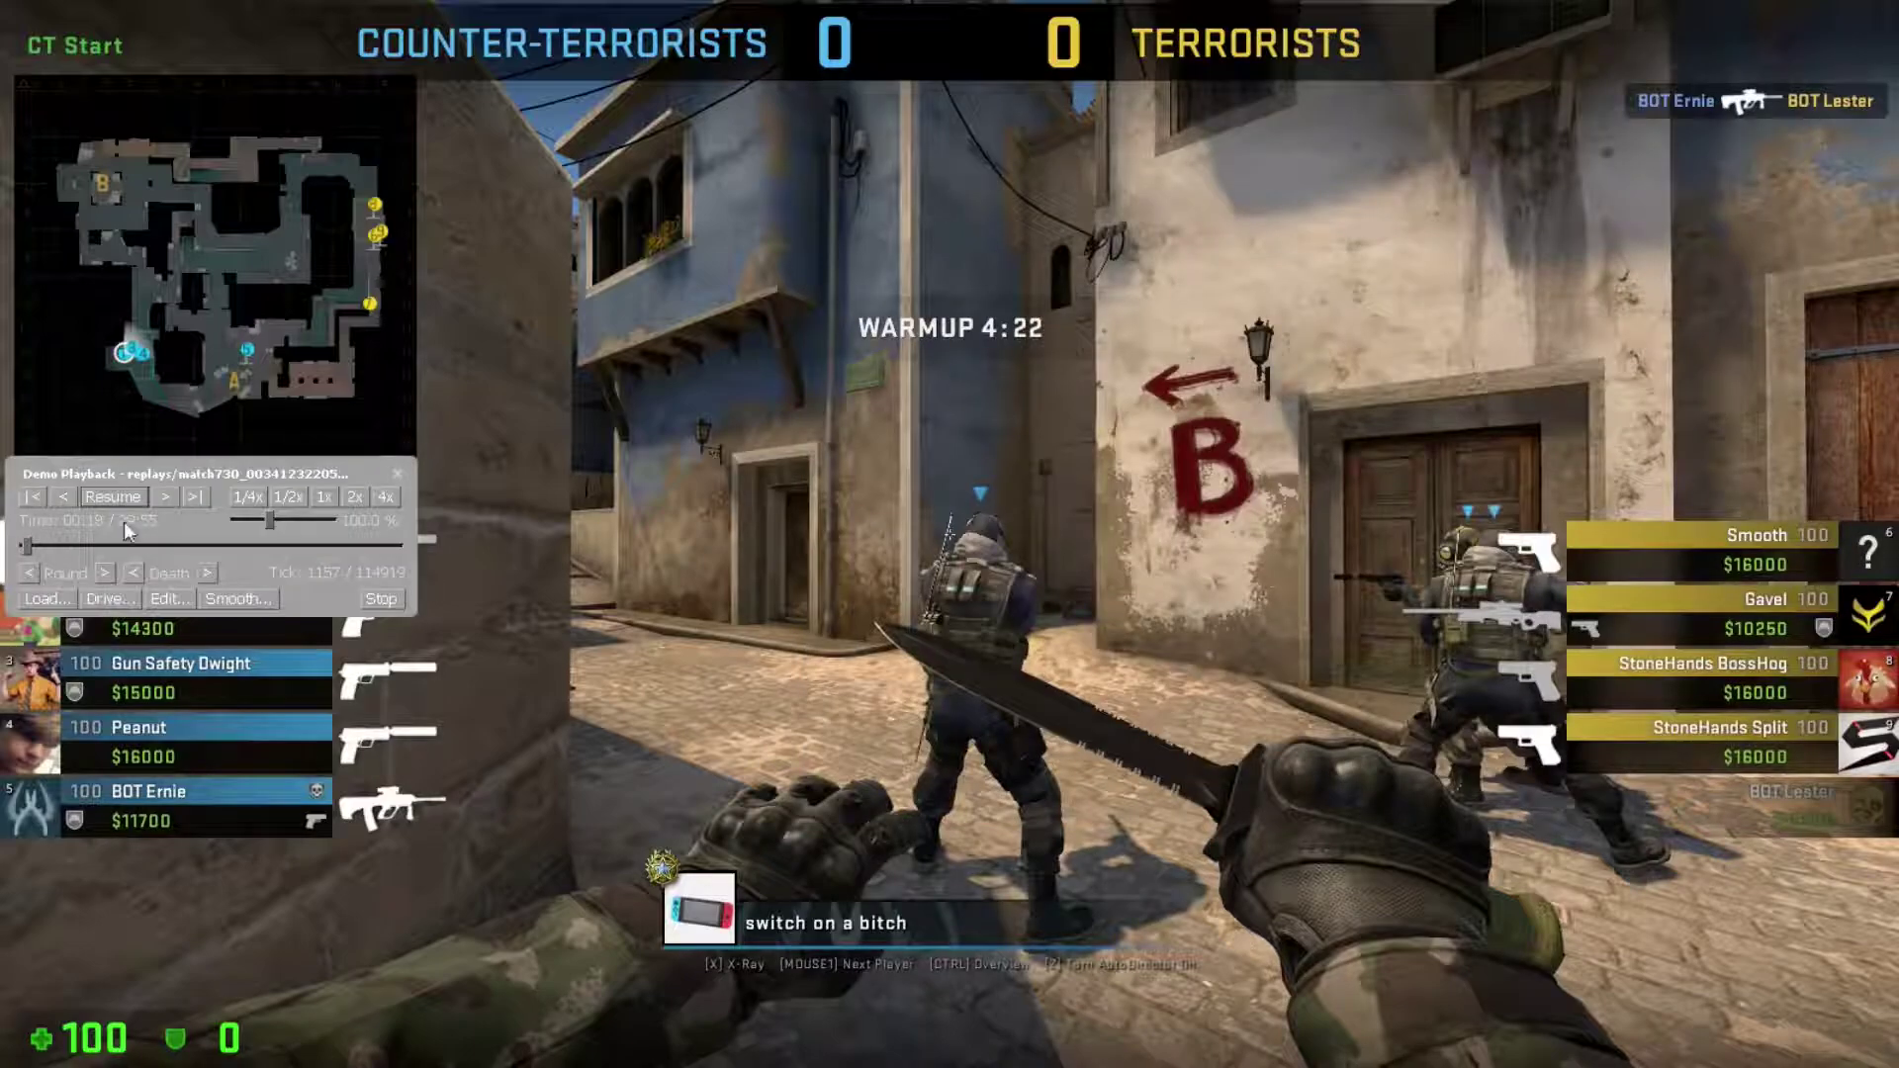
left_click(98, 500)
key("shift+F2")
key("grave")
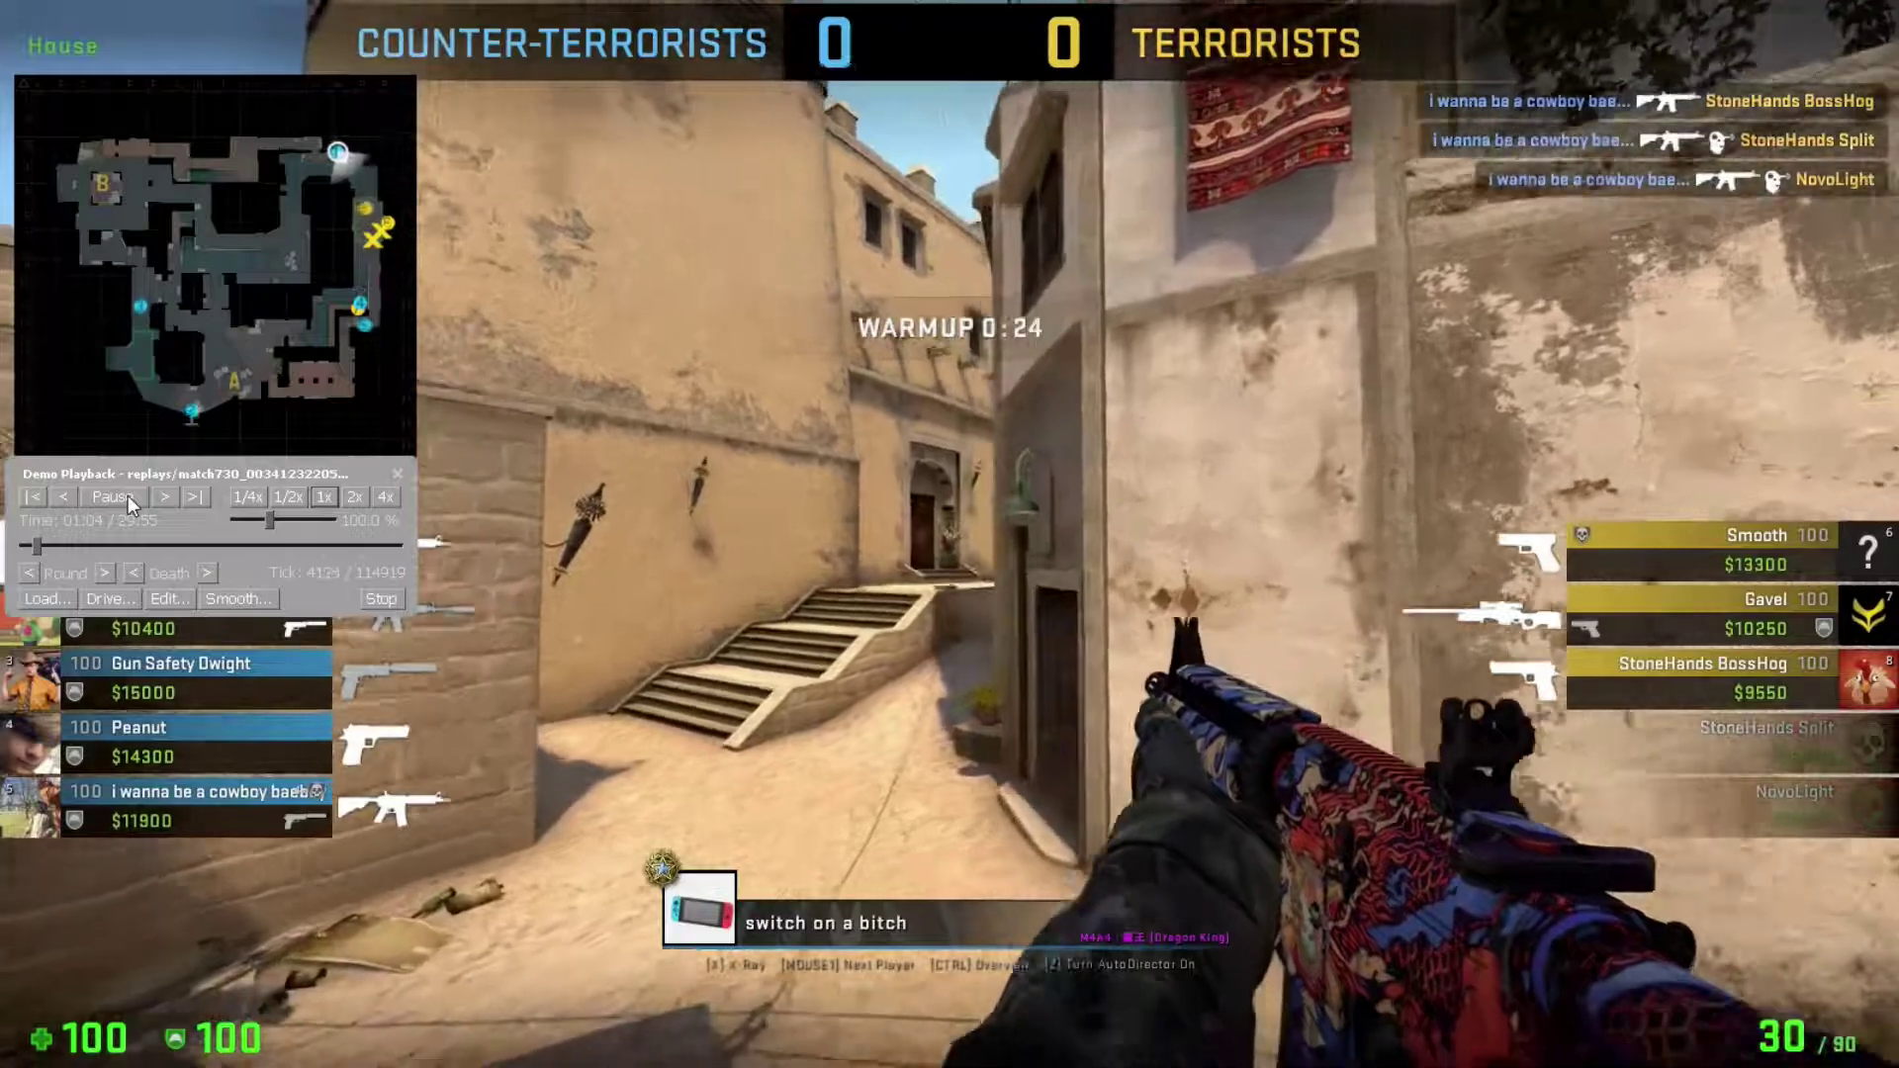
left_click(128, 496)
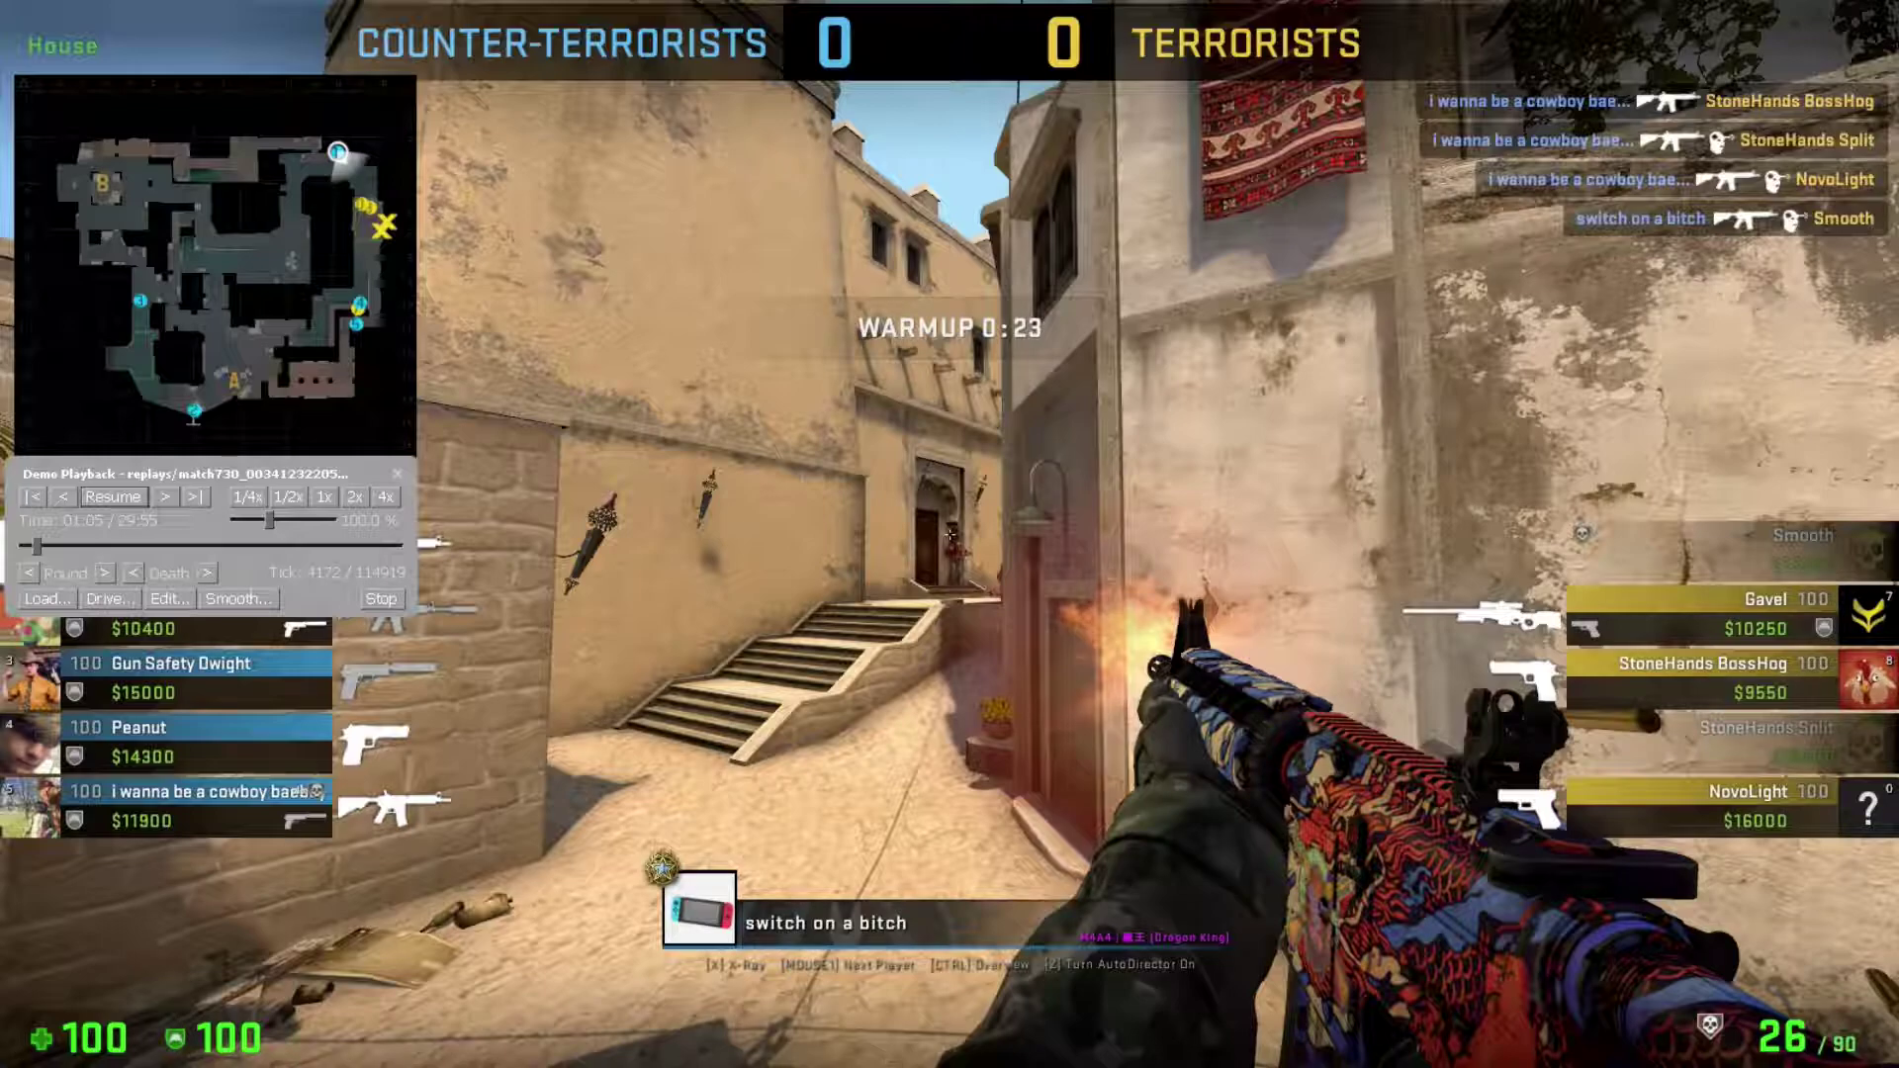
Highlight the latest death event line in the developer console to examine its attacker and victim IDs.
key("grave")
left_click_drag(590, 774, 1203, 774)
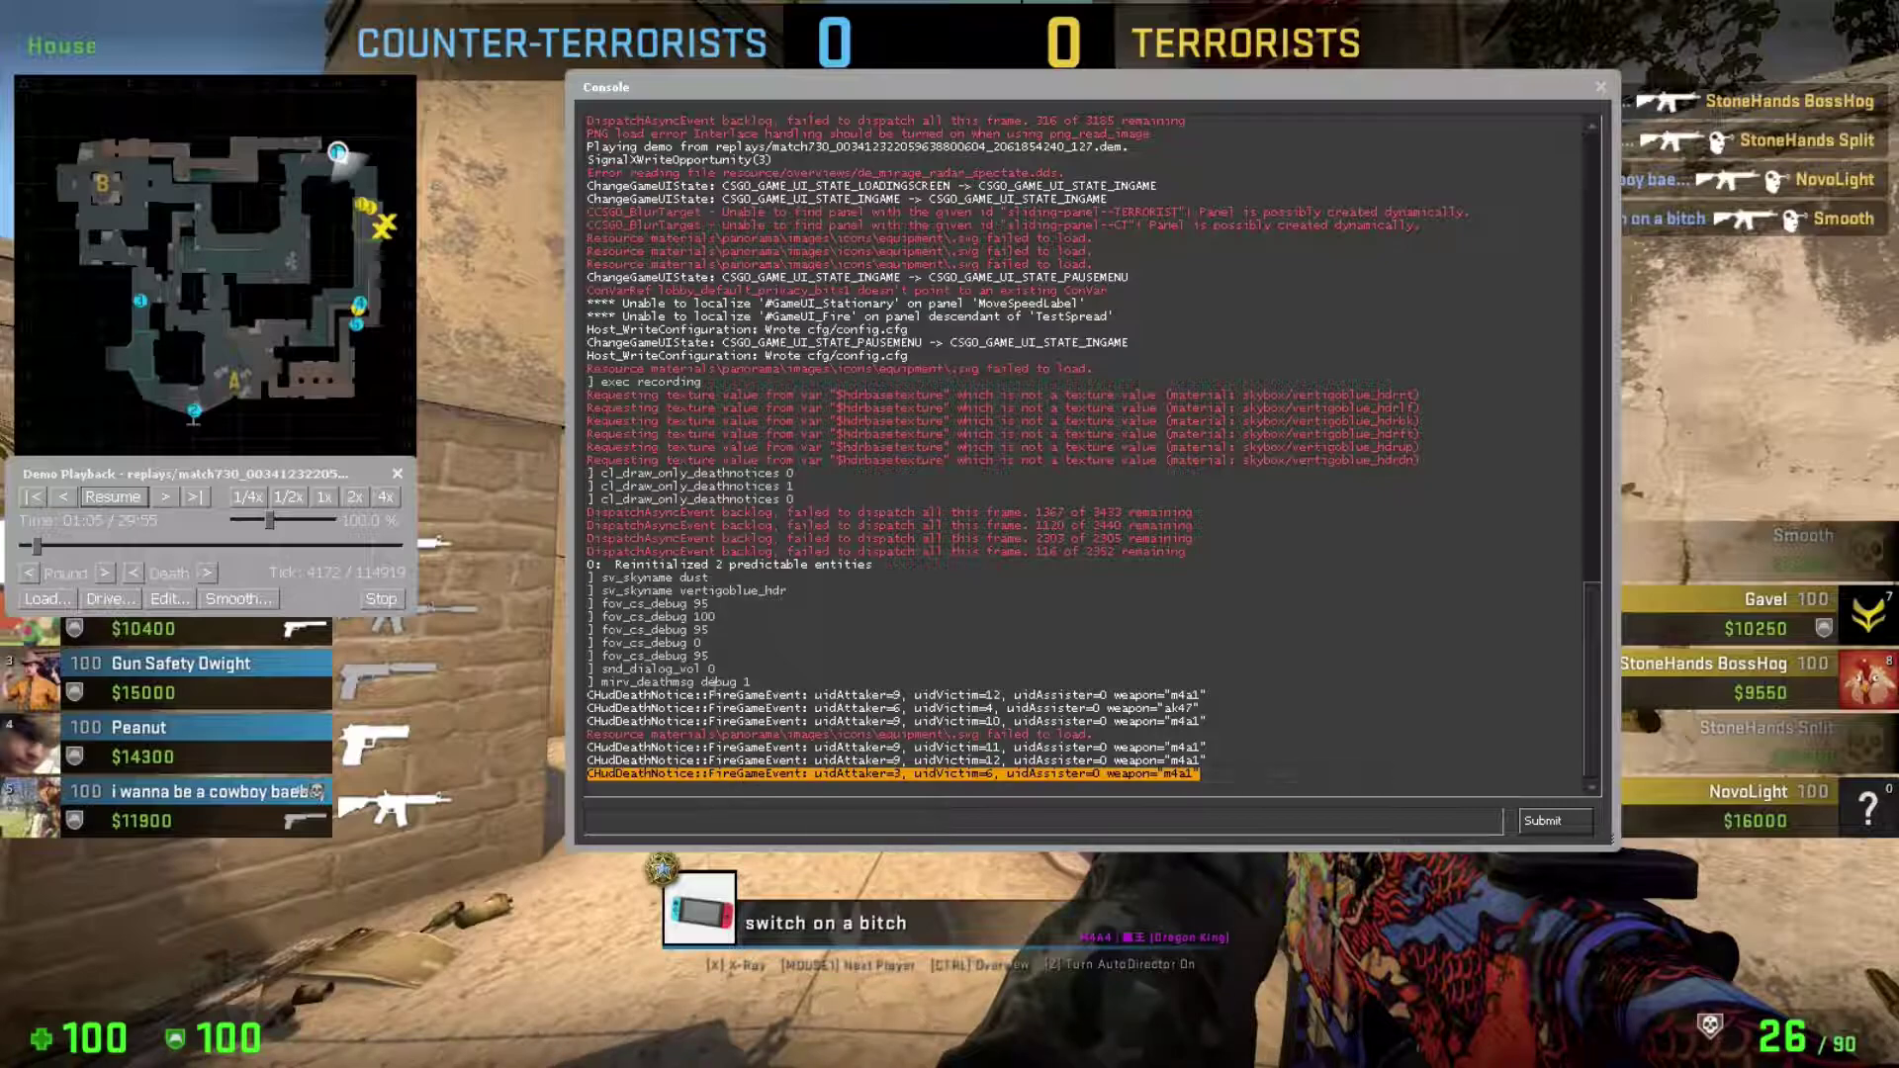
Highlight the latest death event's attacker ID, run "mirv_deathmsg block !3 *" in the developer console, and highlight the submitted command.
left_click(834, 642)
left_click_drag(815, 775, 902, 774)
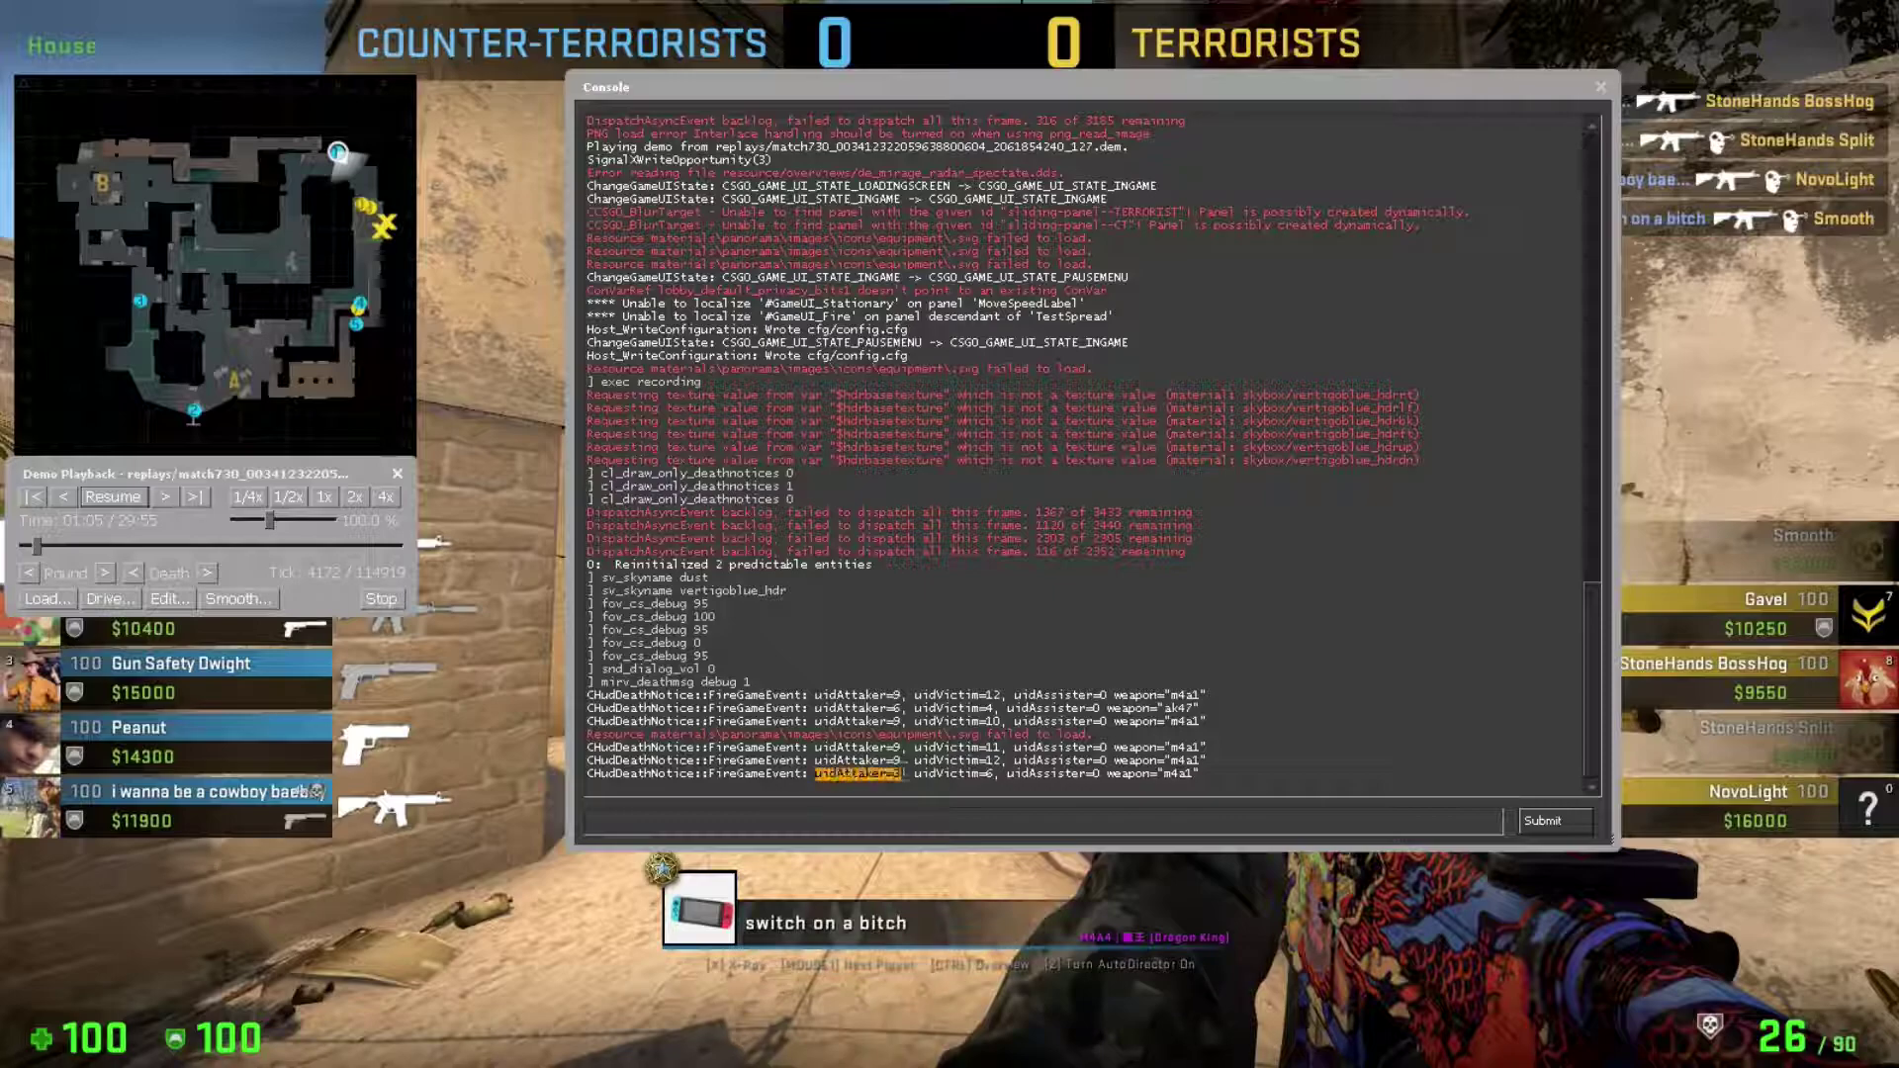
left_click(887, 774)
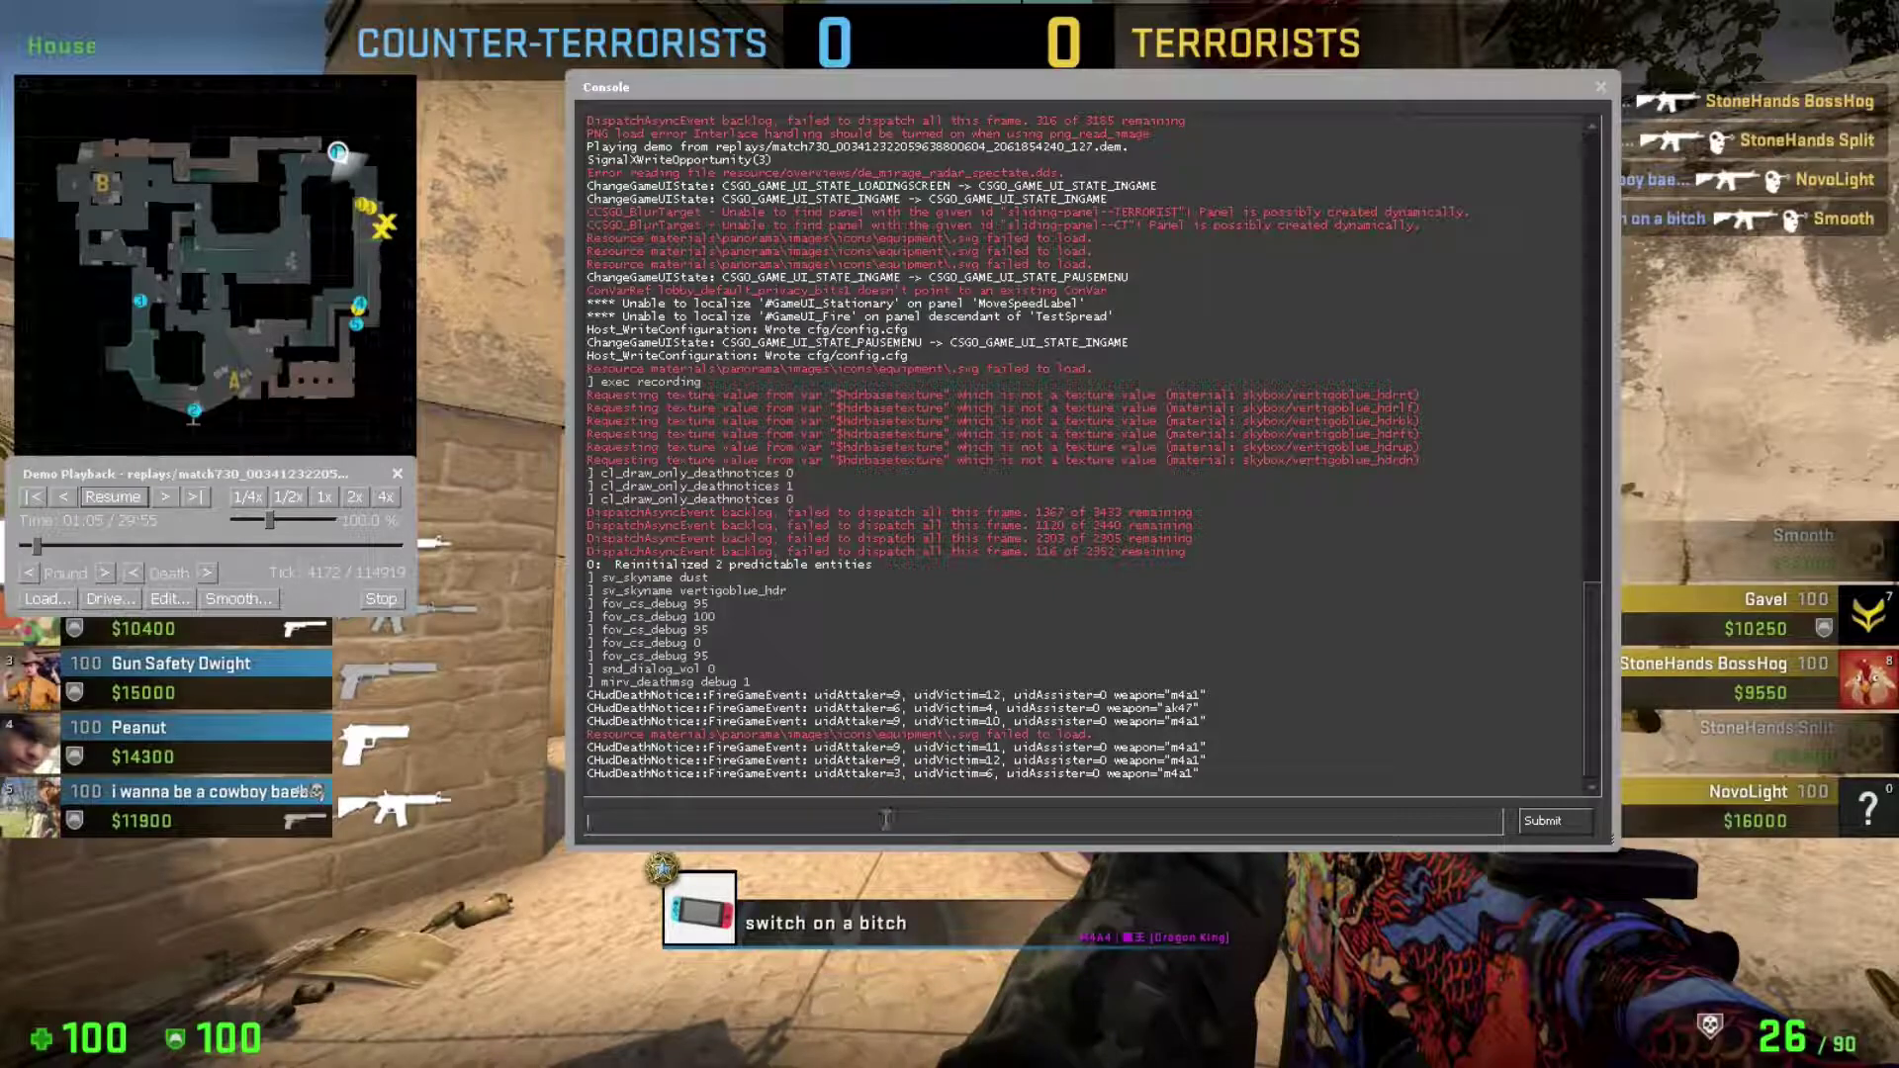
type("mi")
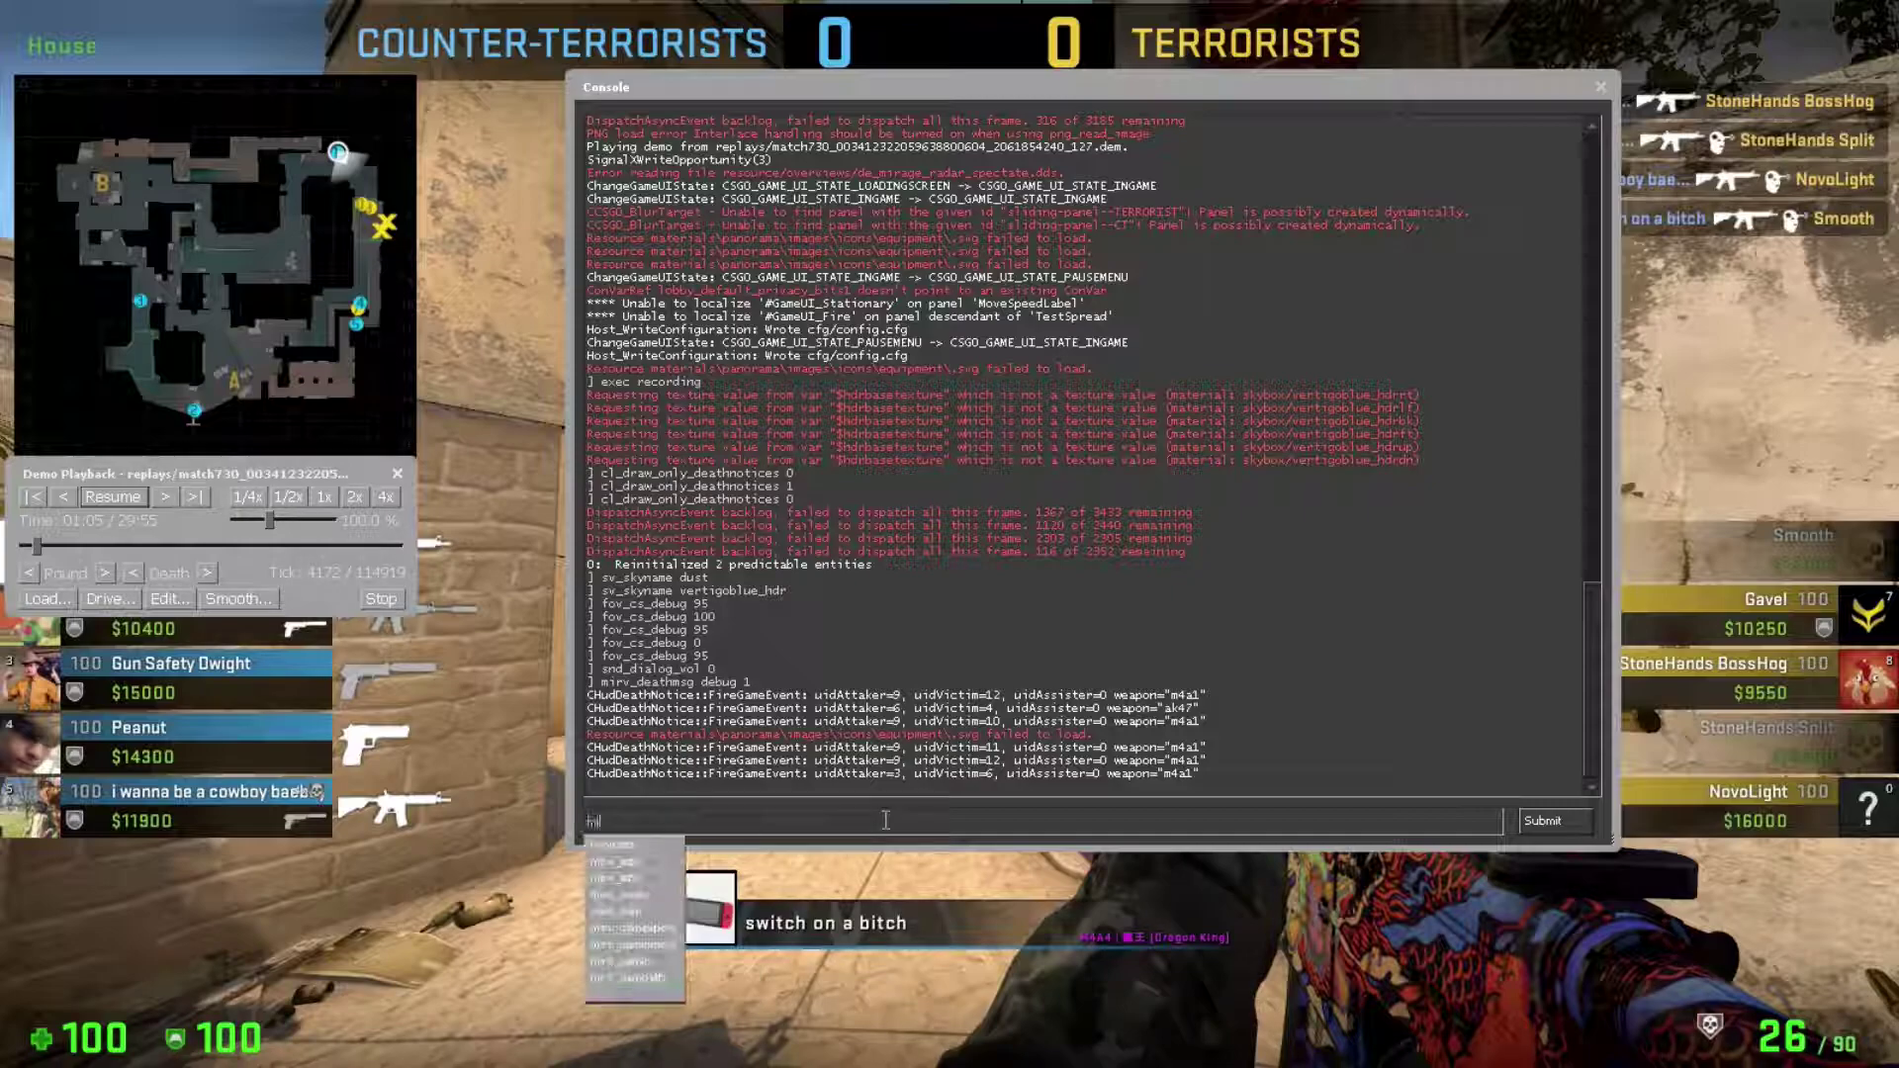
type("rv_deathmsg block !3 *")
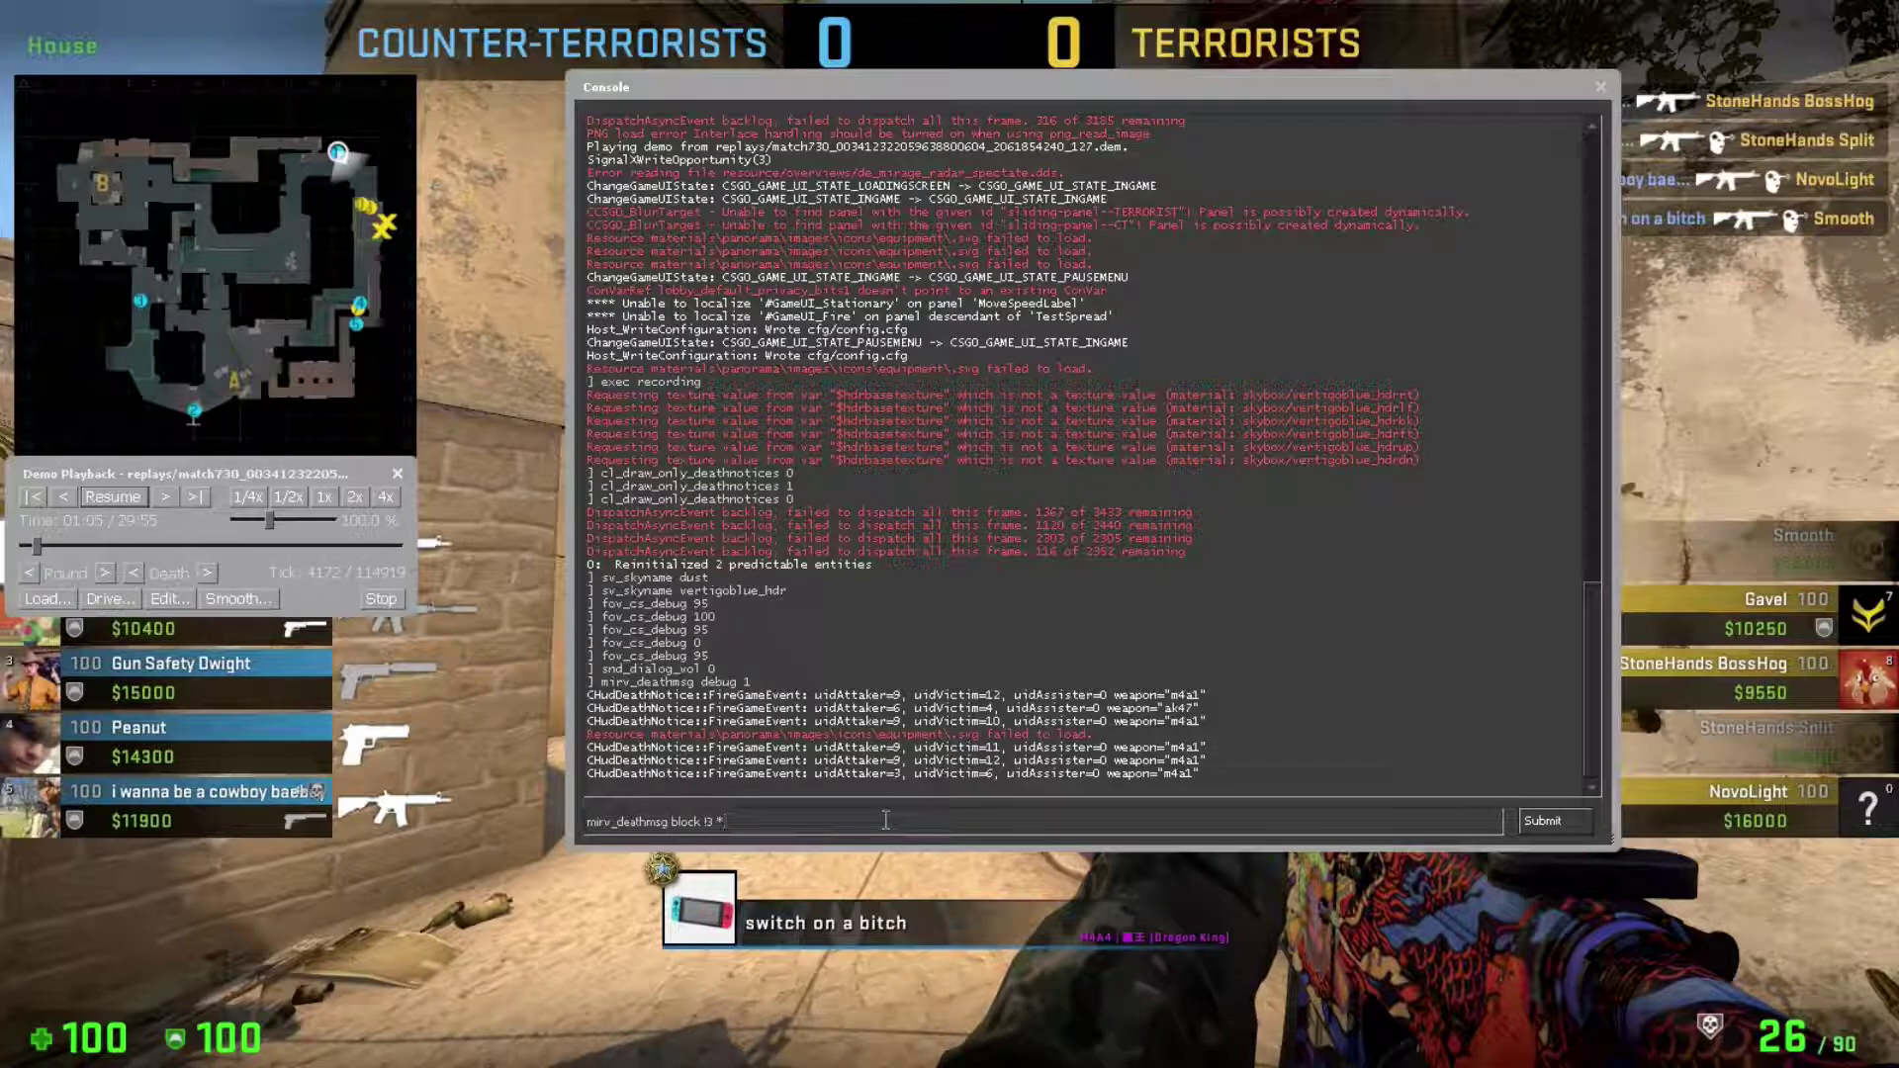
key("Return")
left_click_drag(788, 774, 599, 773)
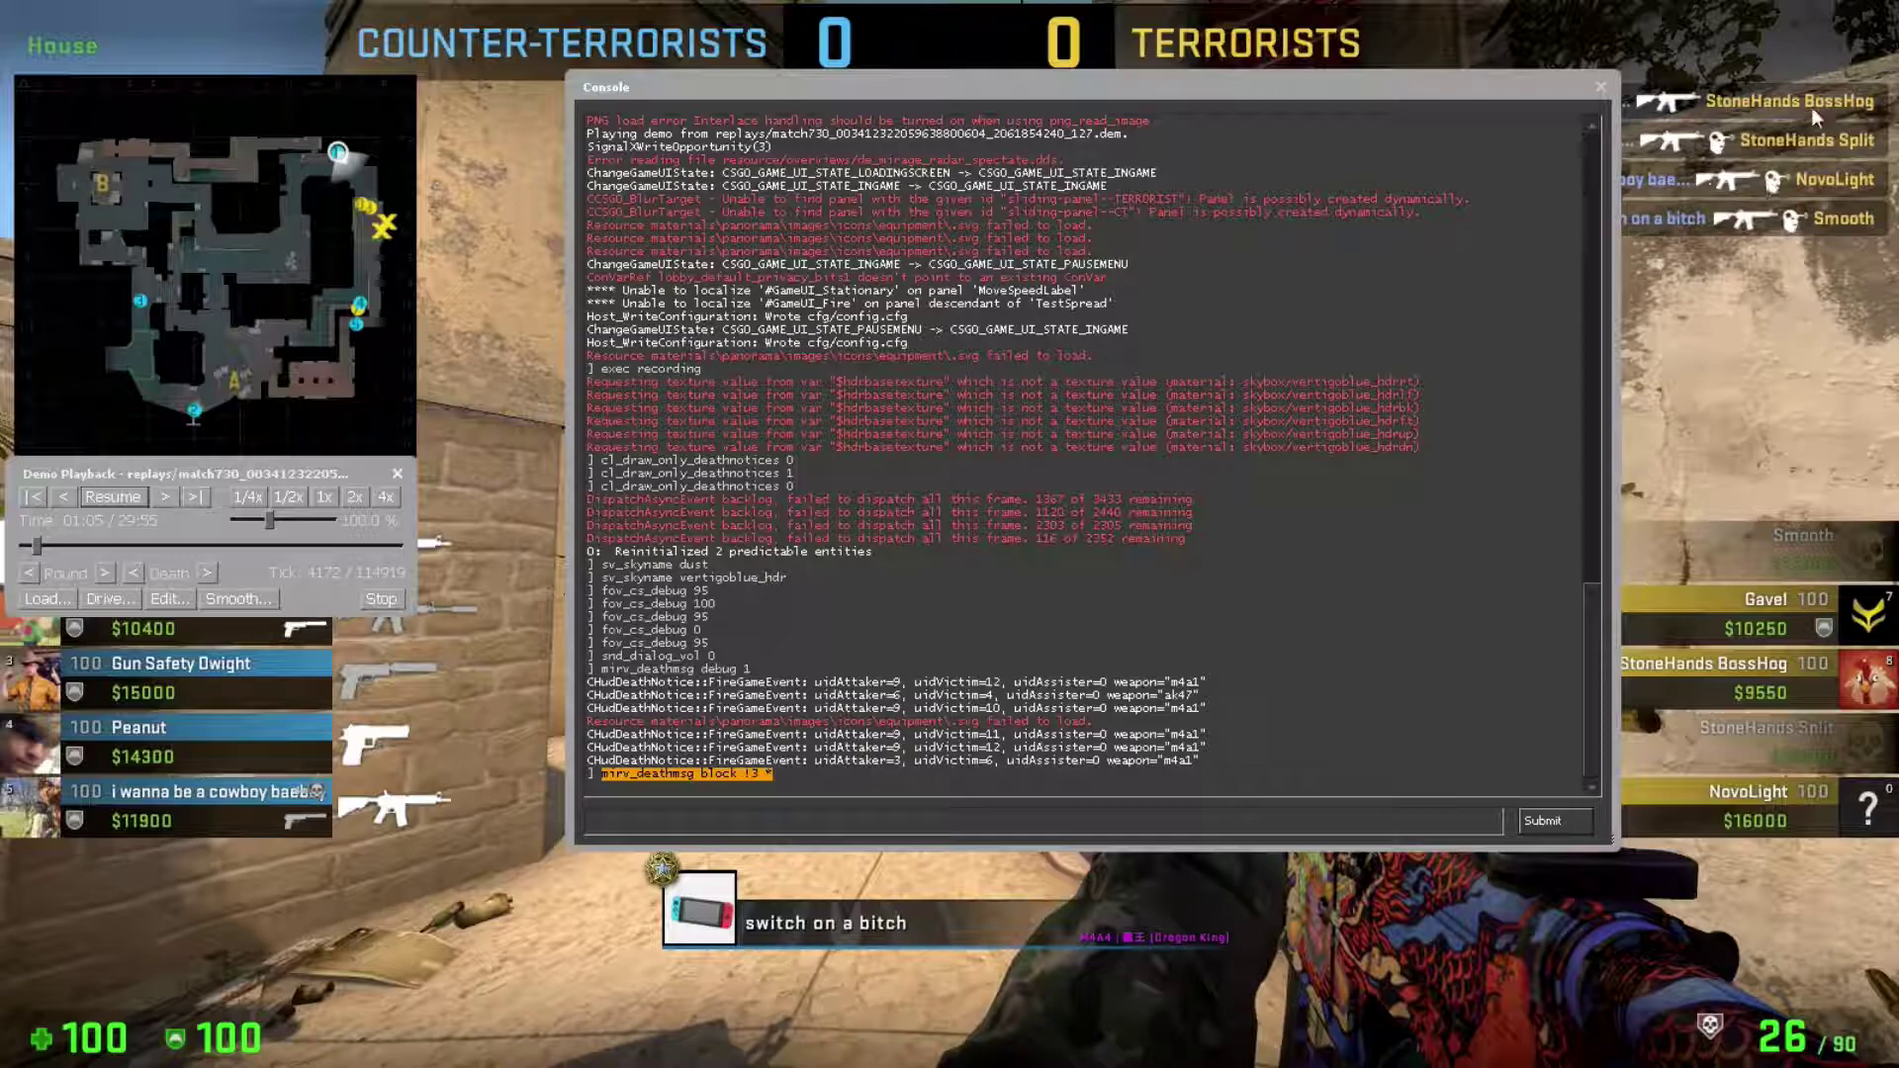
Run "mirv_deathmsg highLightId 3" in the developer console to highlight that player's kills, and close the console.
left_click(751, 818)
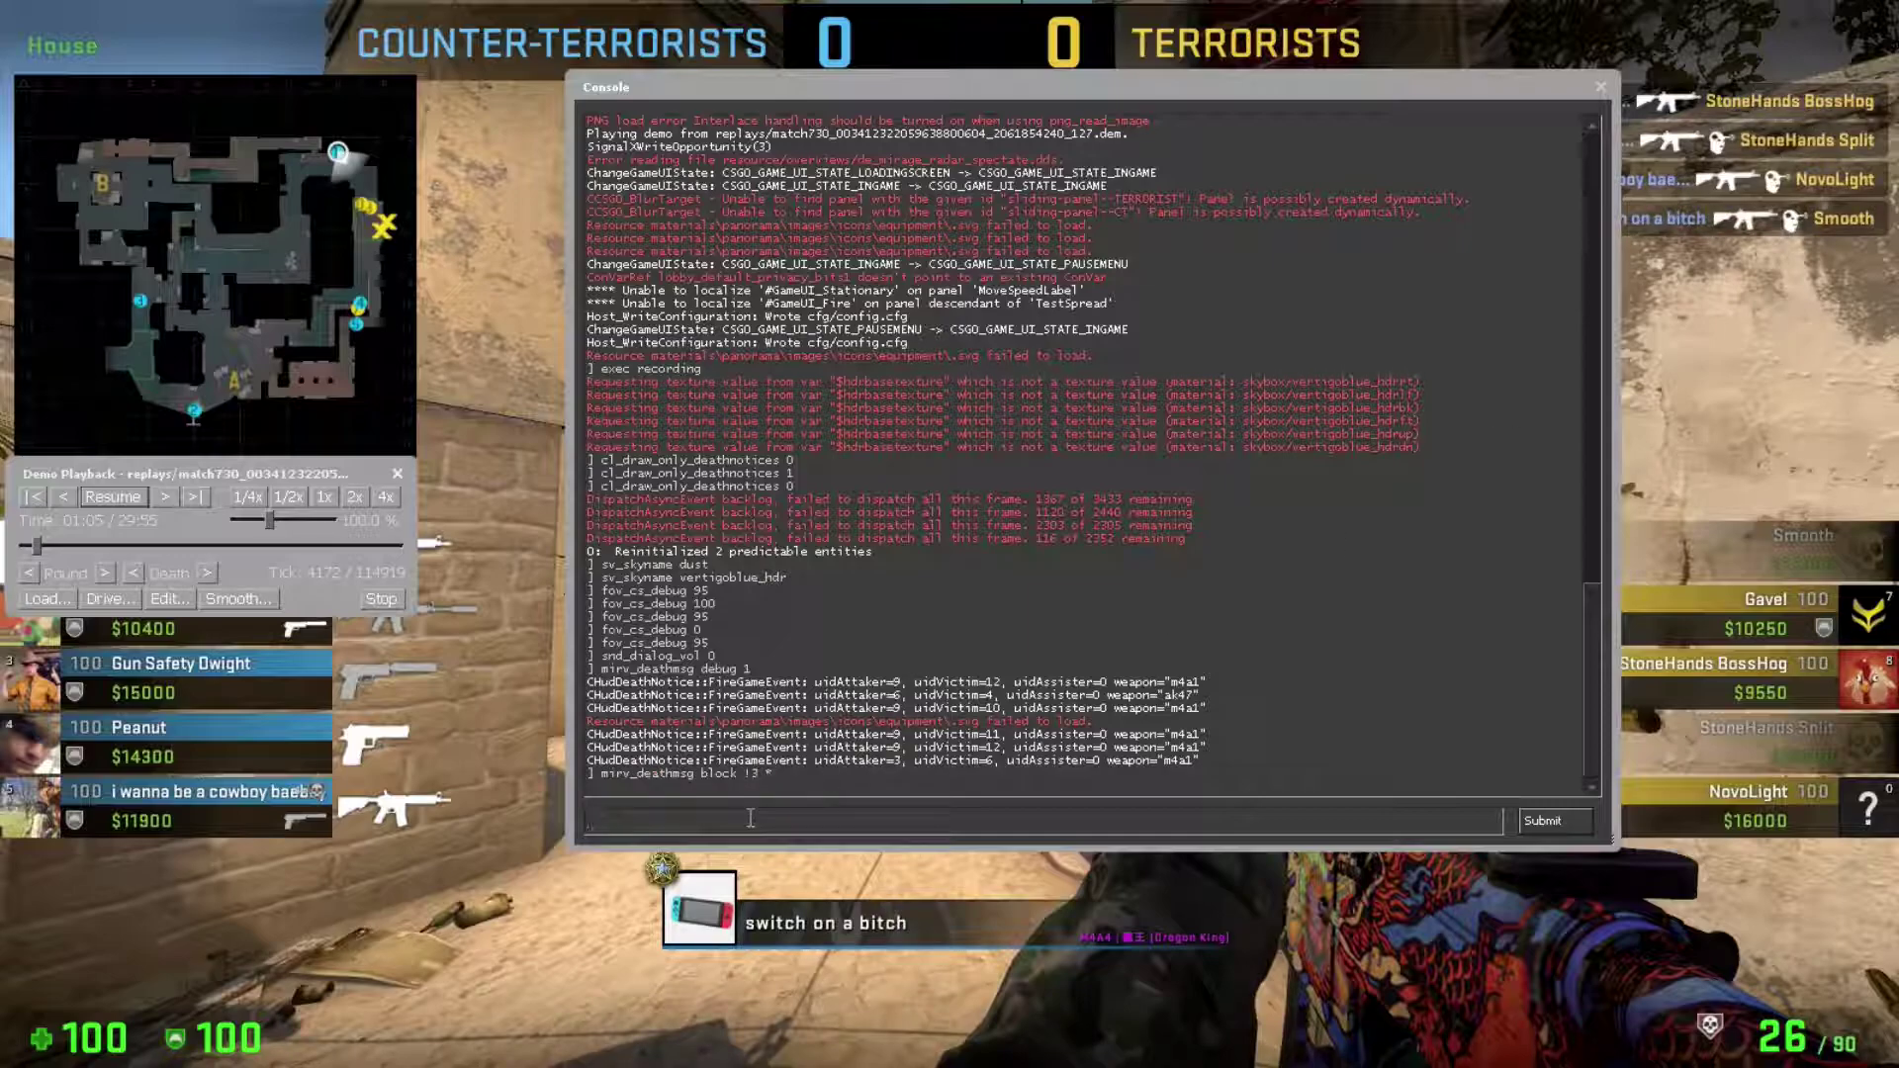
type("mirv_deathmsg highLightId 3")
key("Return")
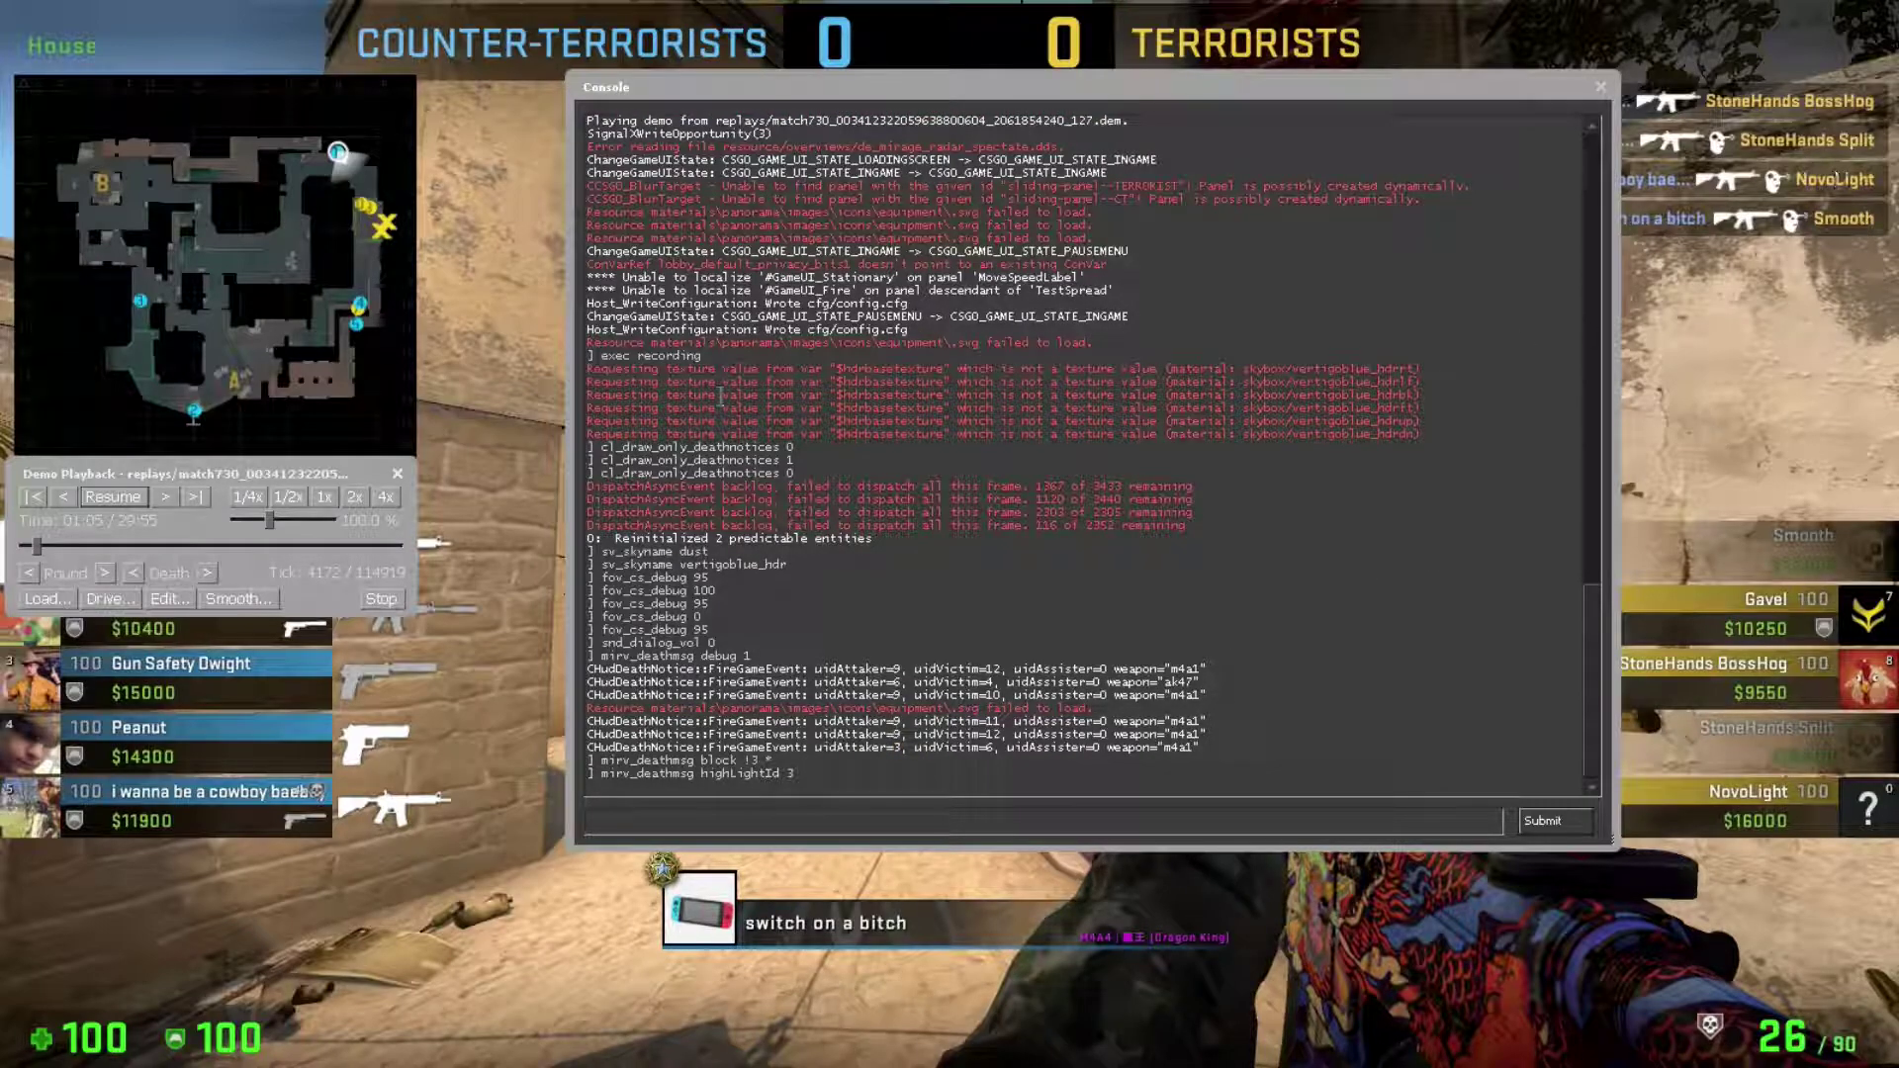
key("Escape")
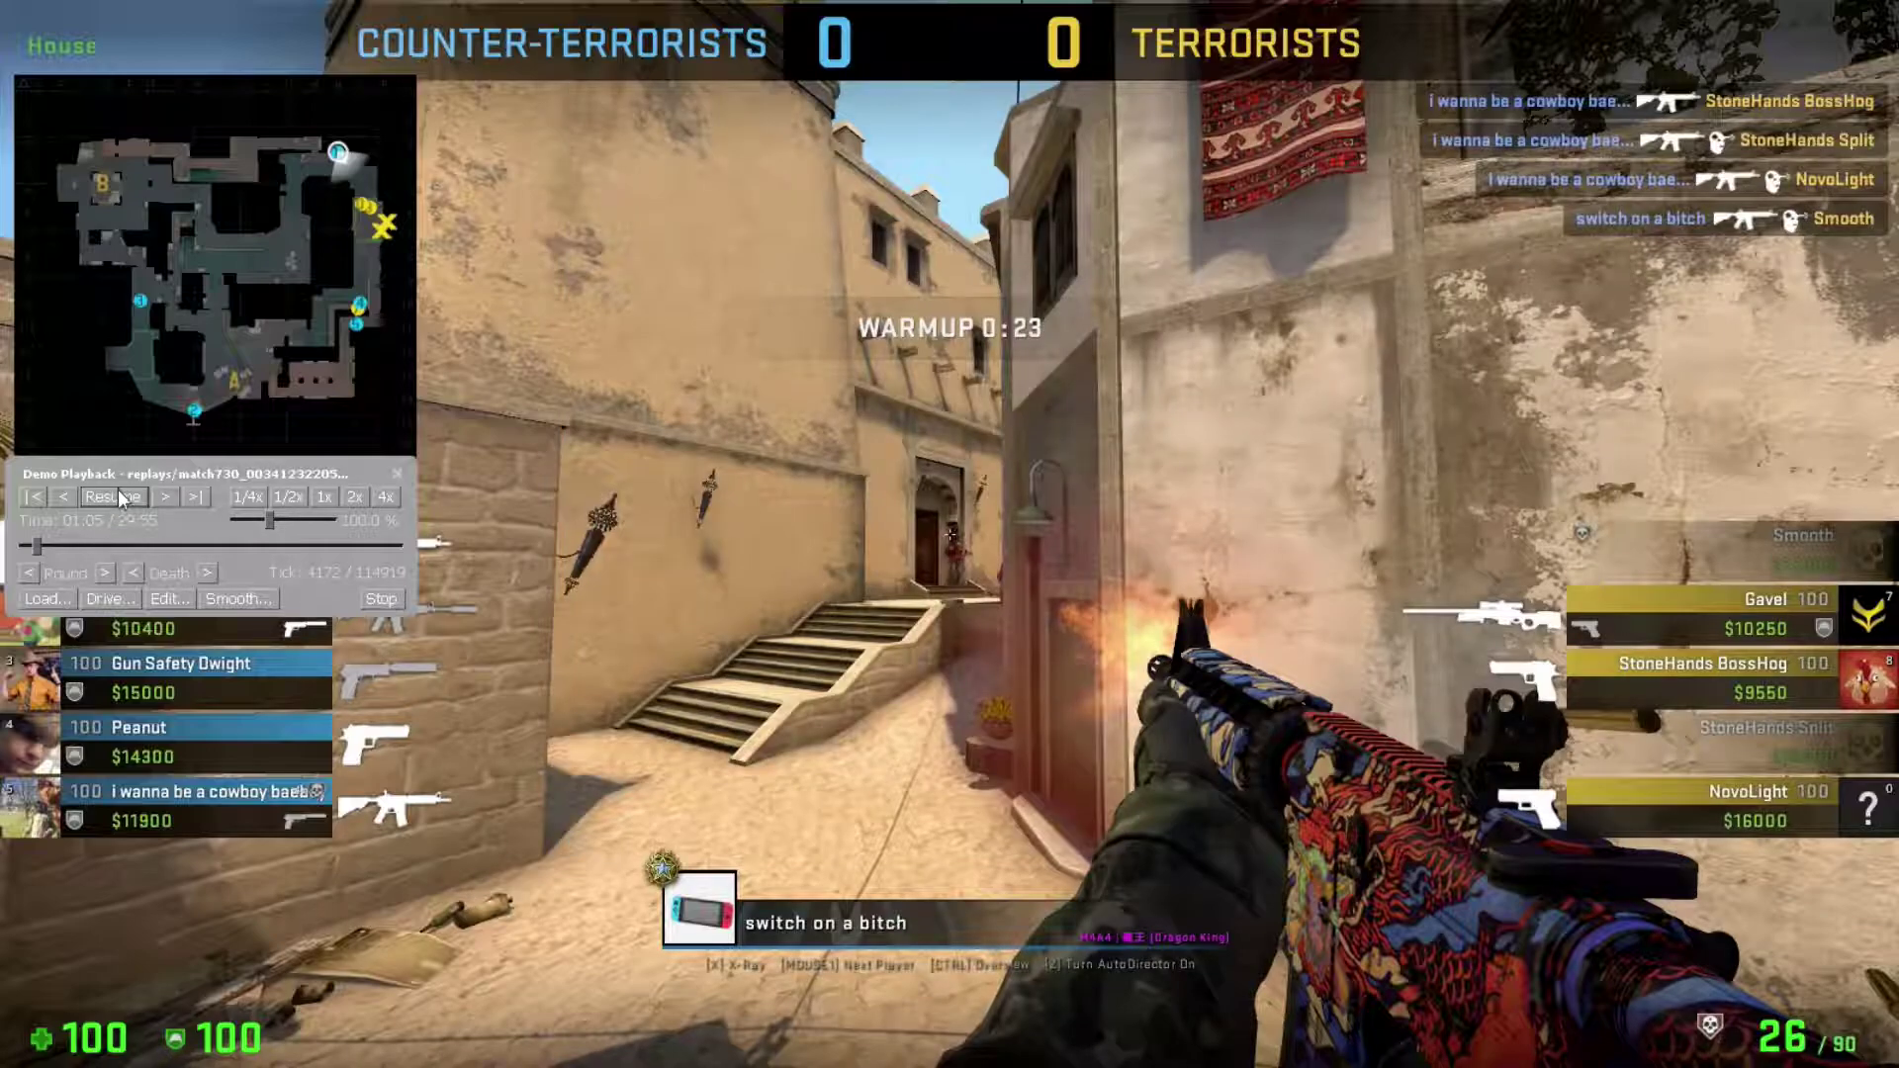
Lower the game's master volume to about 5% in the audio settings, and return to the demo with the playback controls showing.
key("Escape")
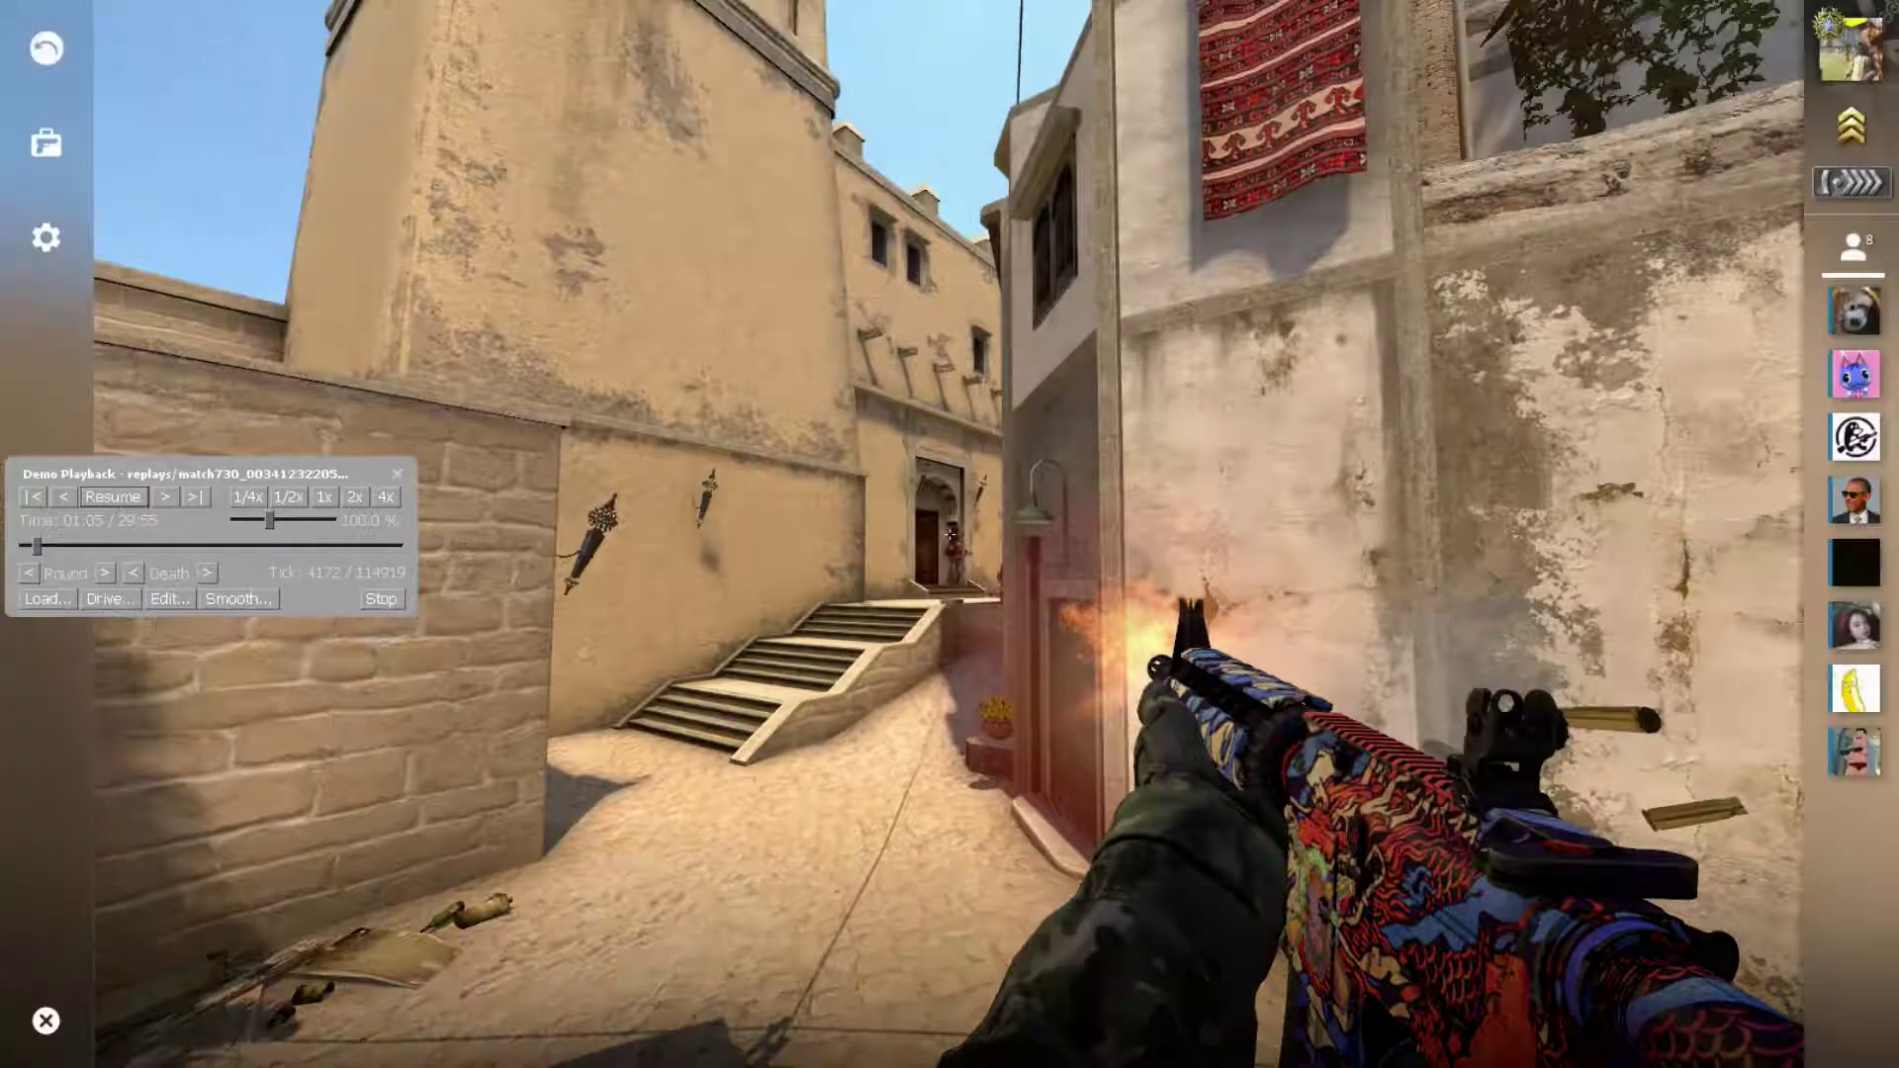
left_click(10, 242)
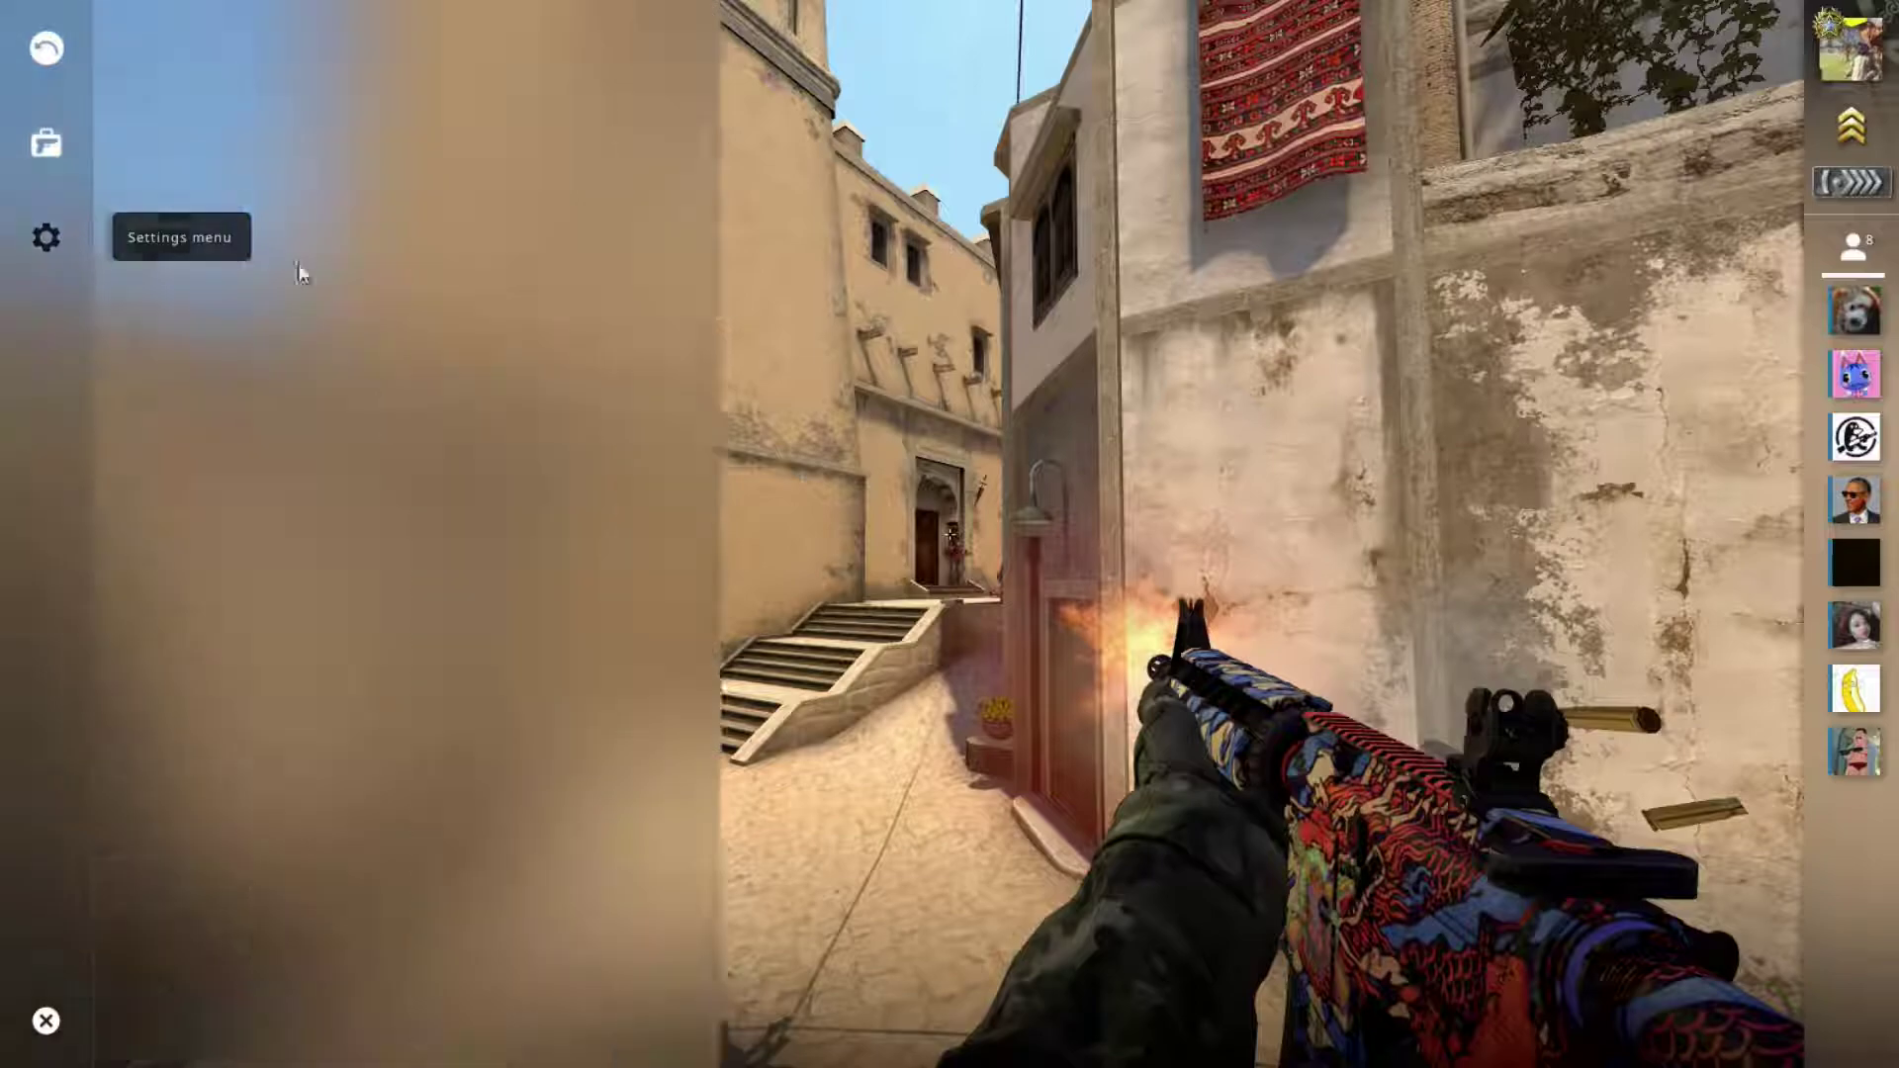
left_click_drag(1209, 325, 1074, 328)
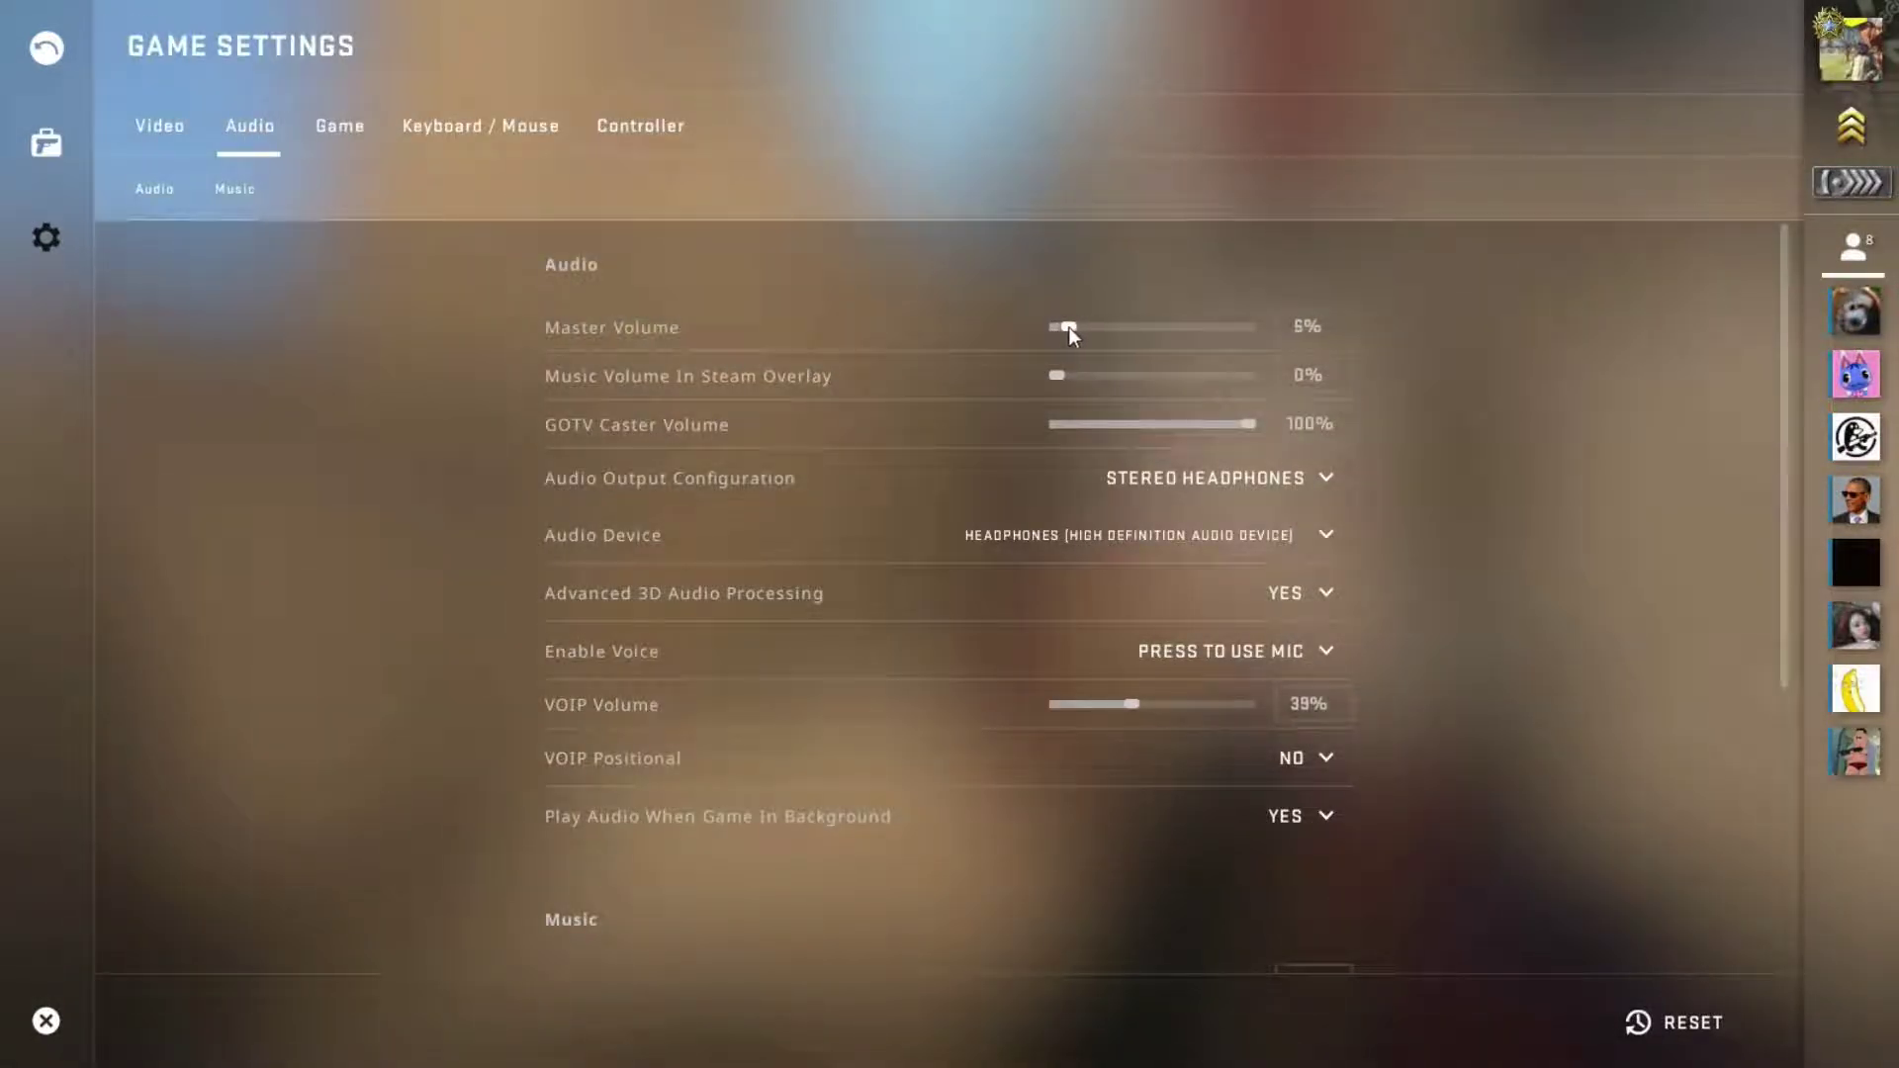
key("Escape")
key("shift+F2")
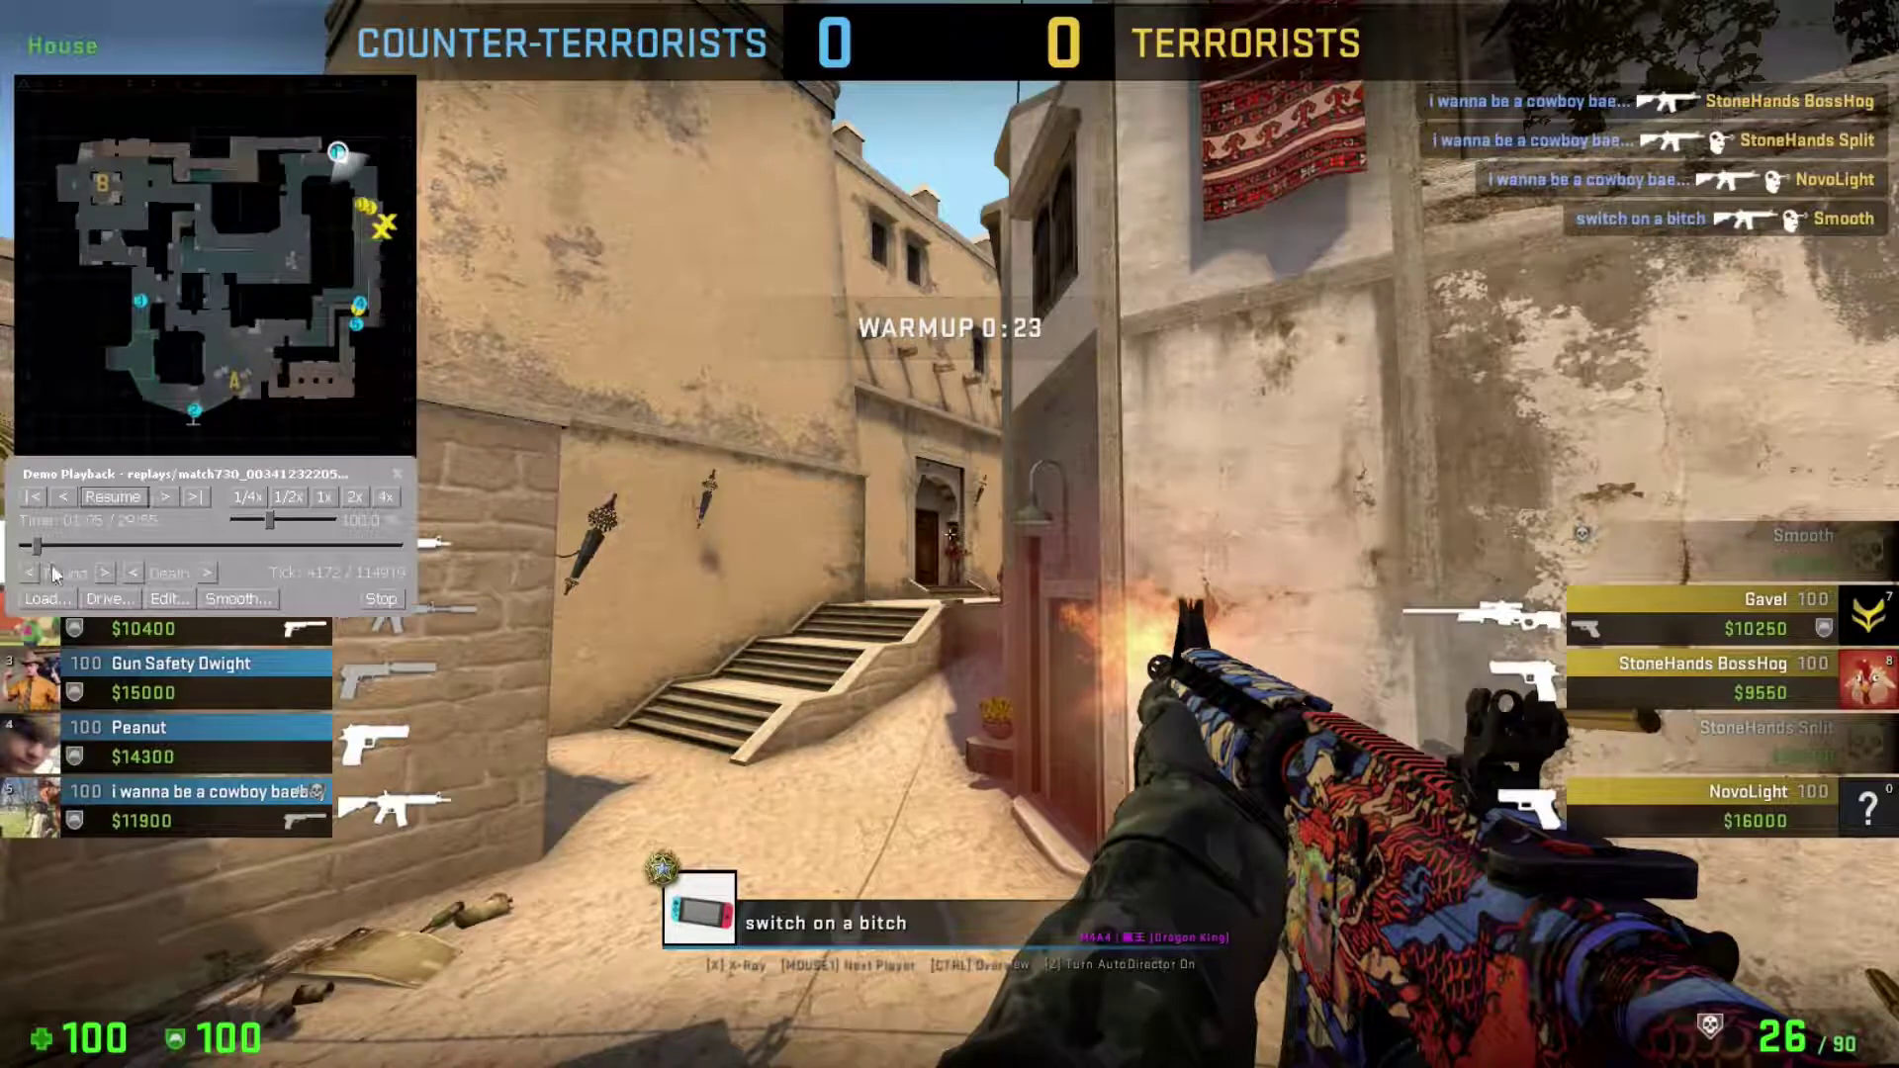
Play the demo through the remaining warmup kills to check the filtered kill feed, and pause it before round 1 starts.
left_click(115, 496)
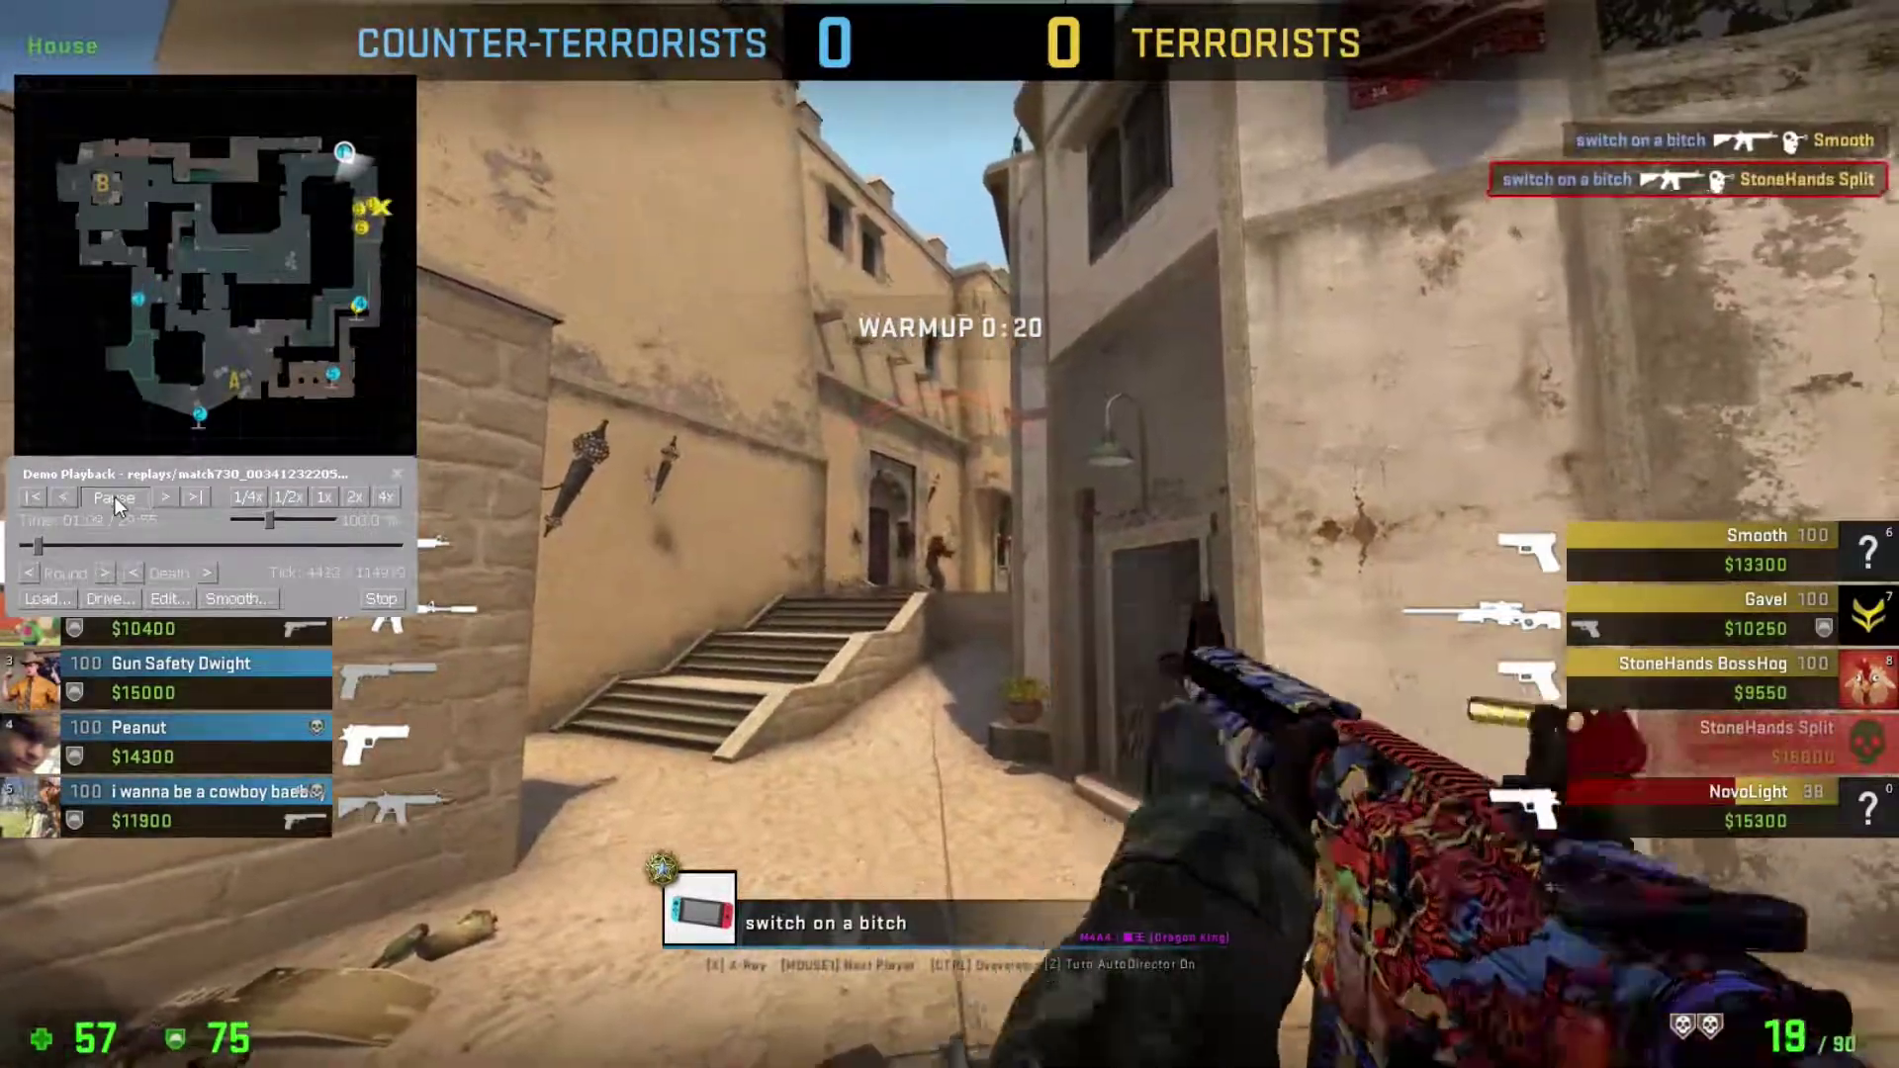
left_click(115, 496)
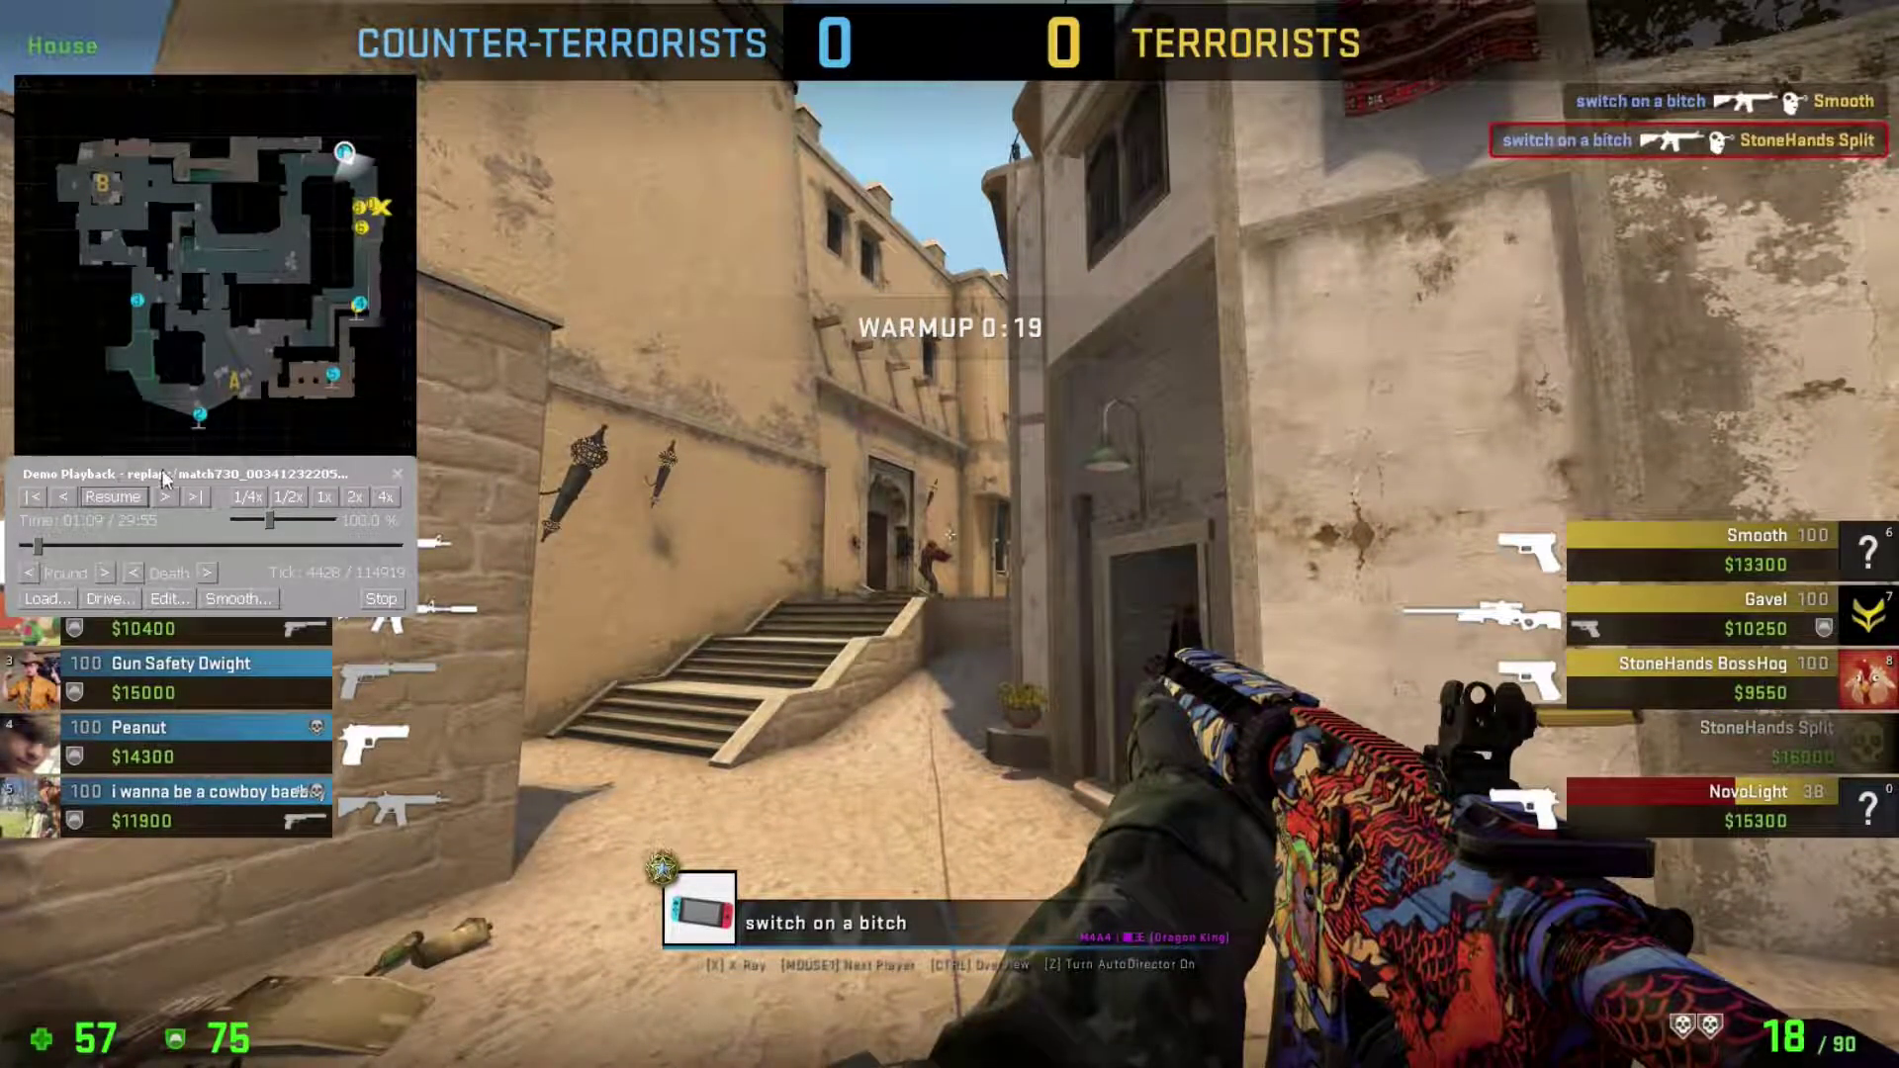
left_click(116, 497)
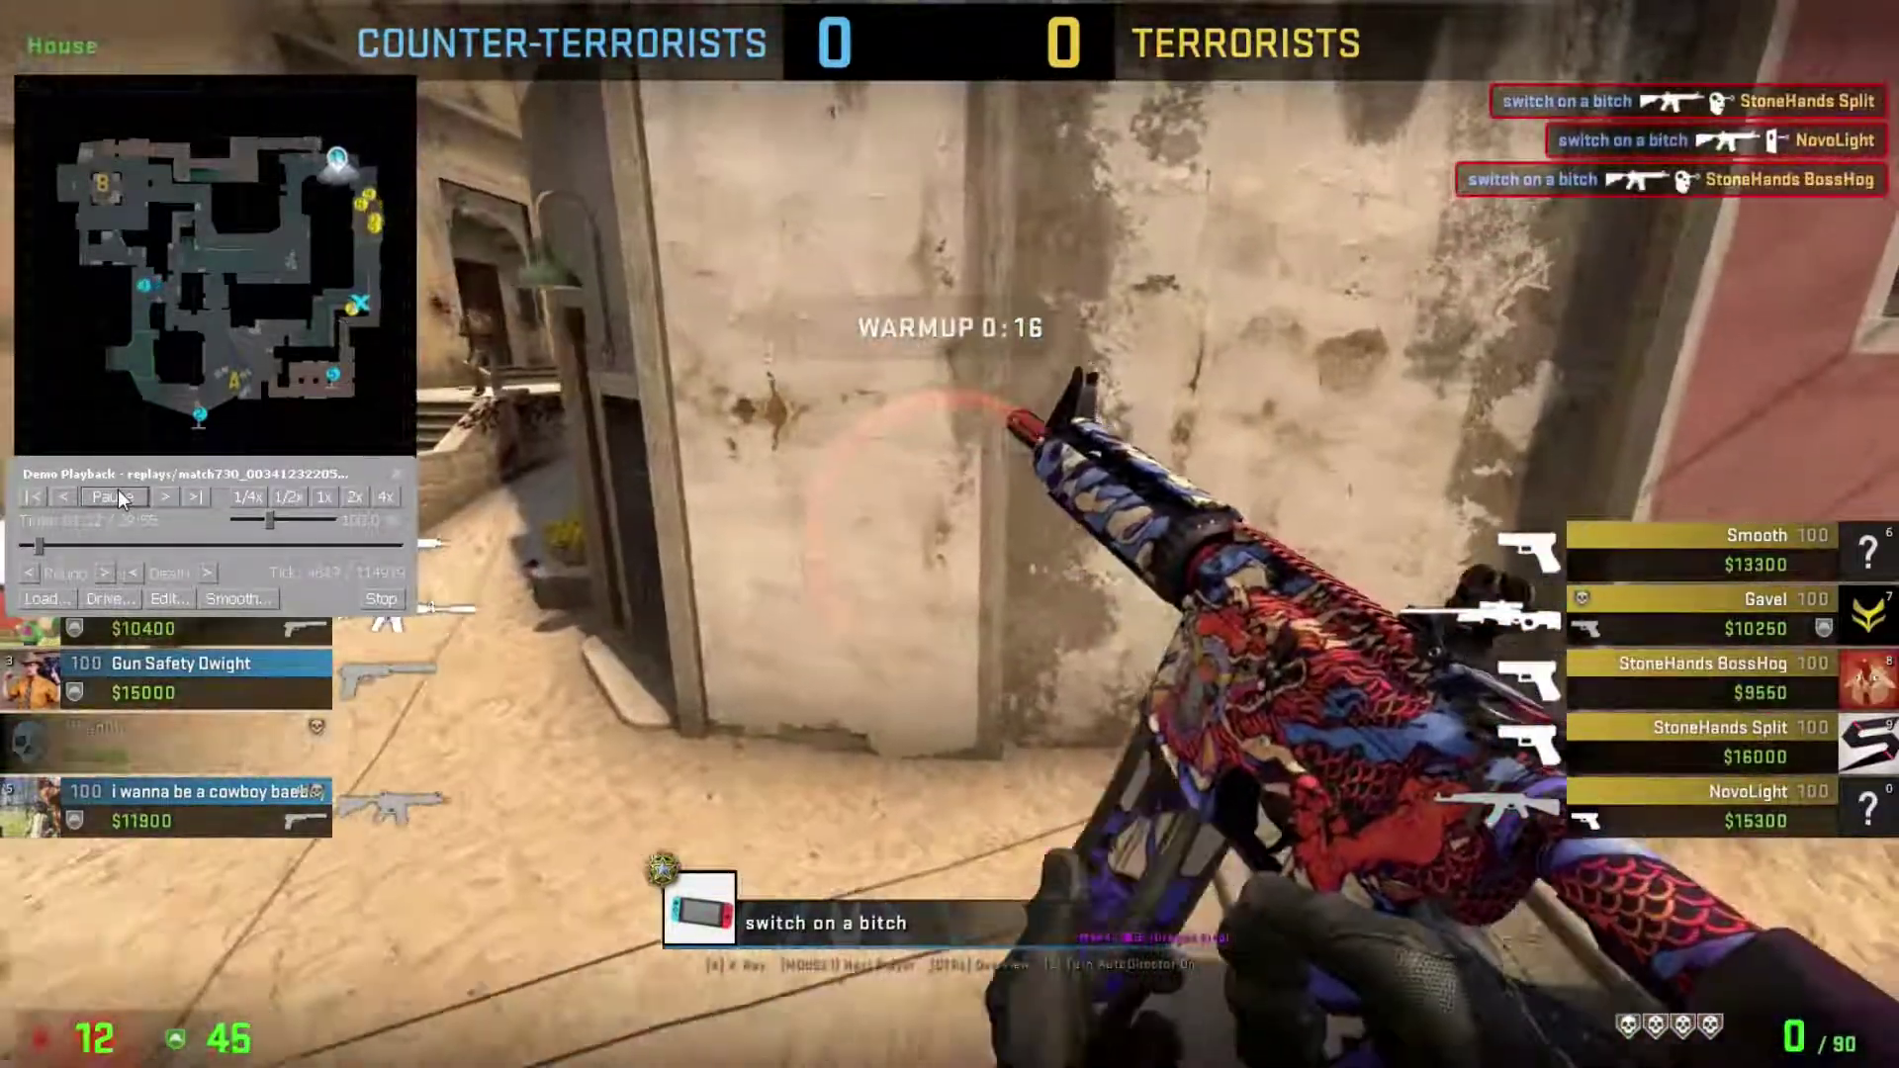
left_click(117, 494)
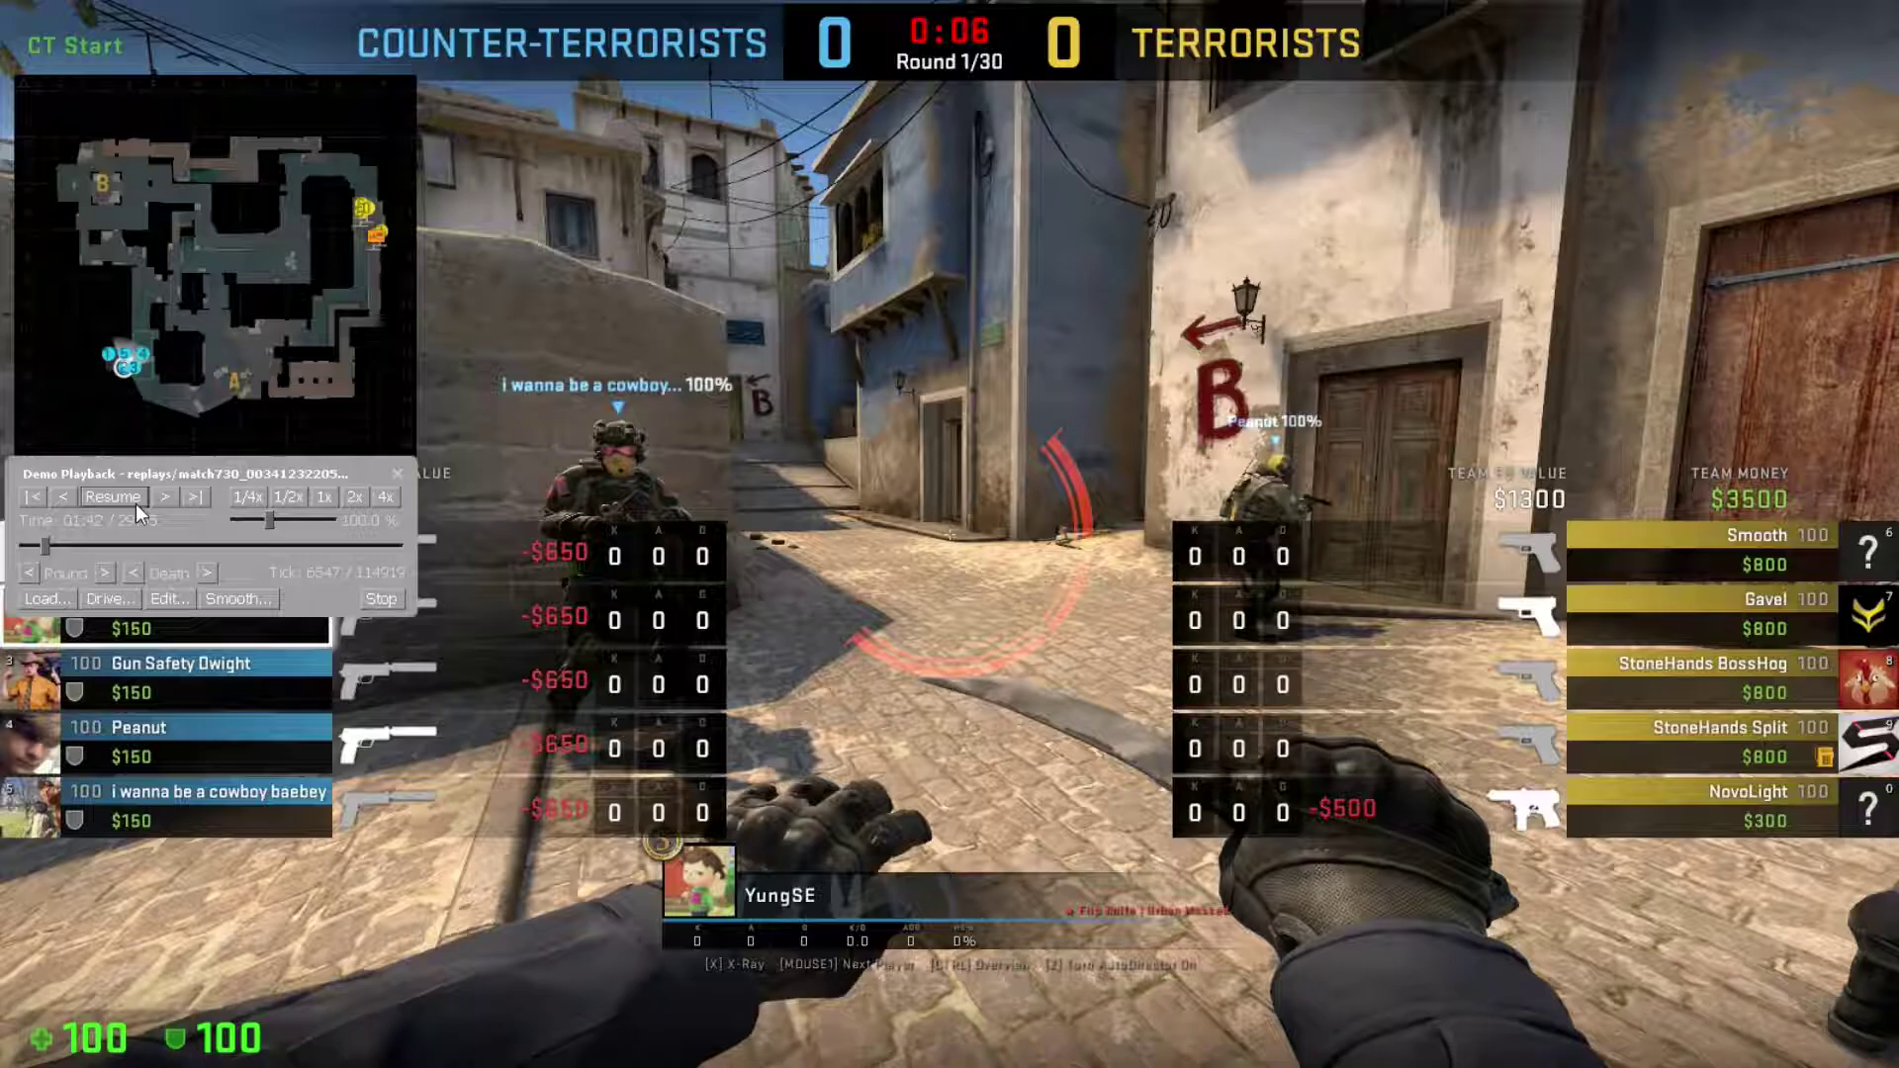
Resume the demo, hide the playback controls, and cycle through the spectated players to the first Counter-Terrorist.
left_click(136, 497)
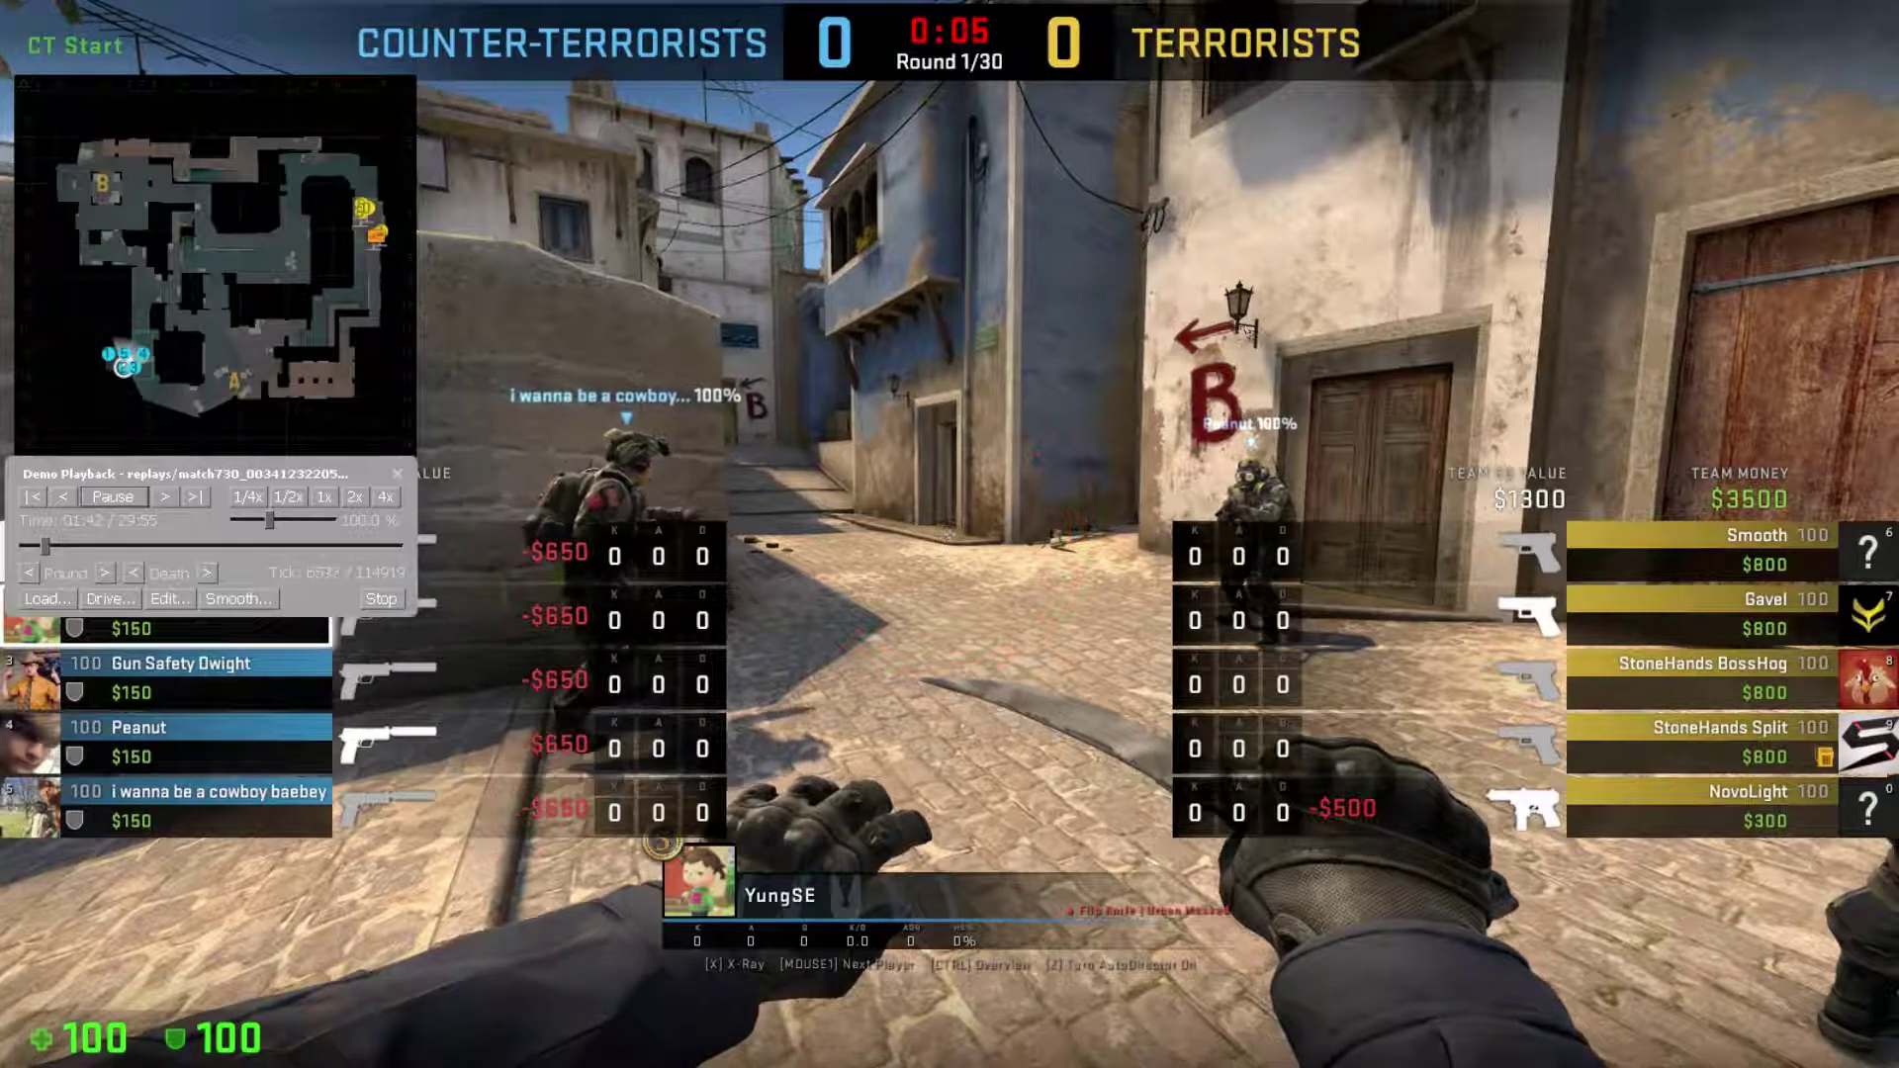
key("shift+F2")
left_click(949, 534)
left_click(949, 534)
left_click(949, 534)
left_click(950, 534)
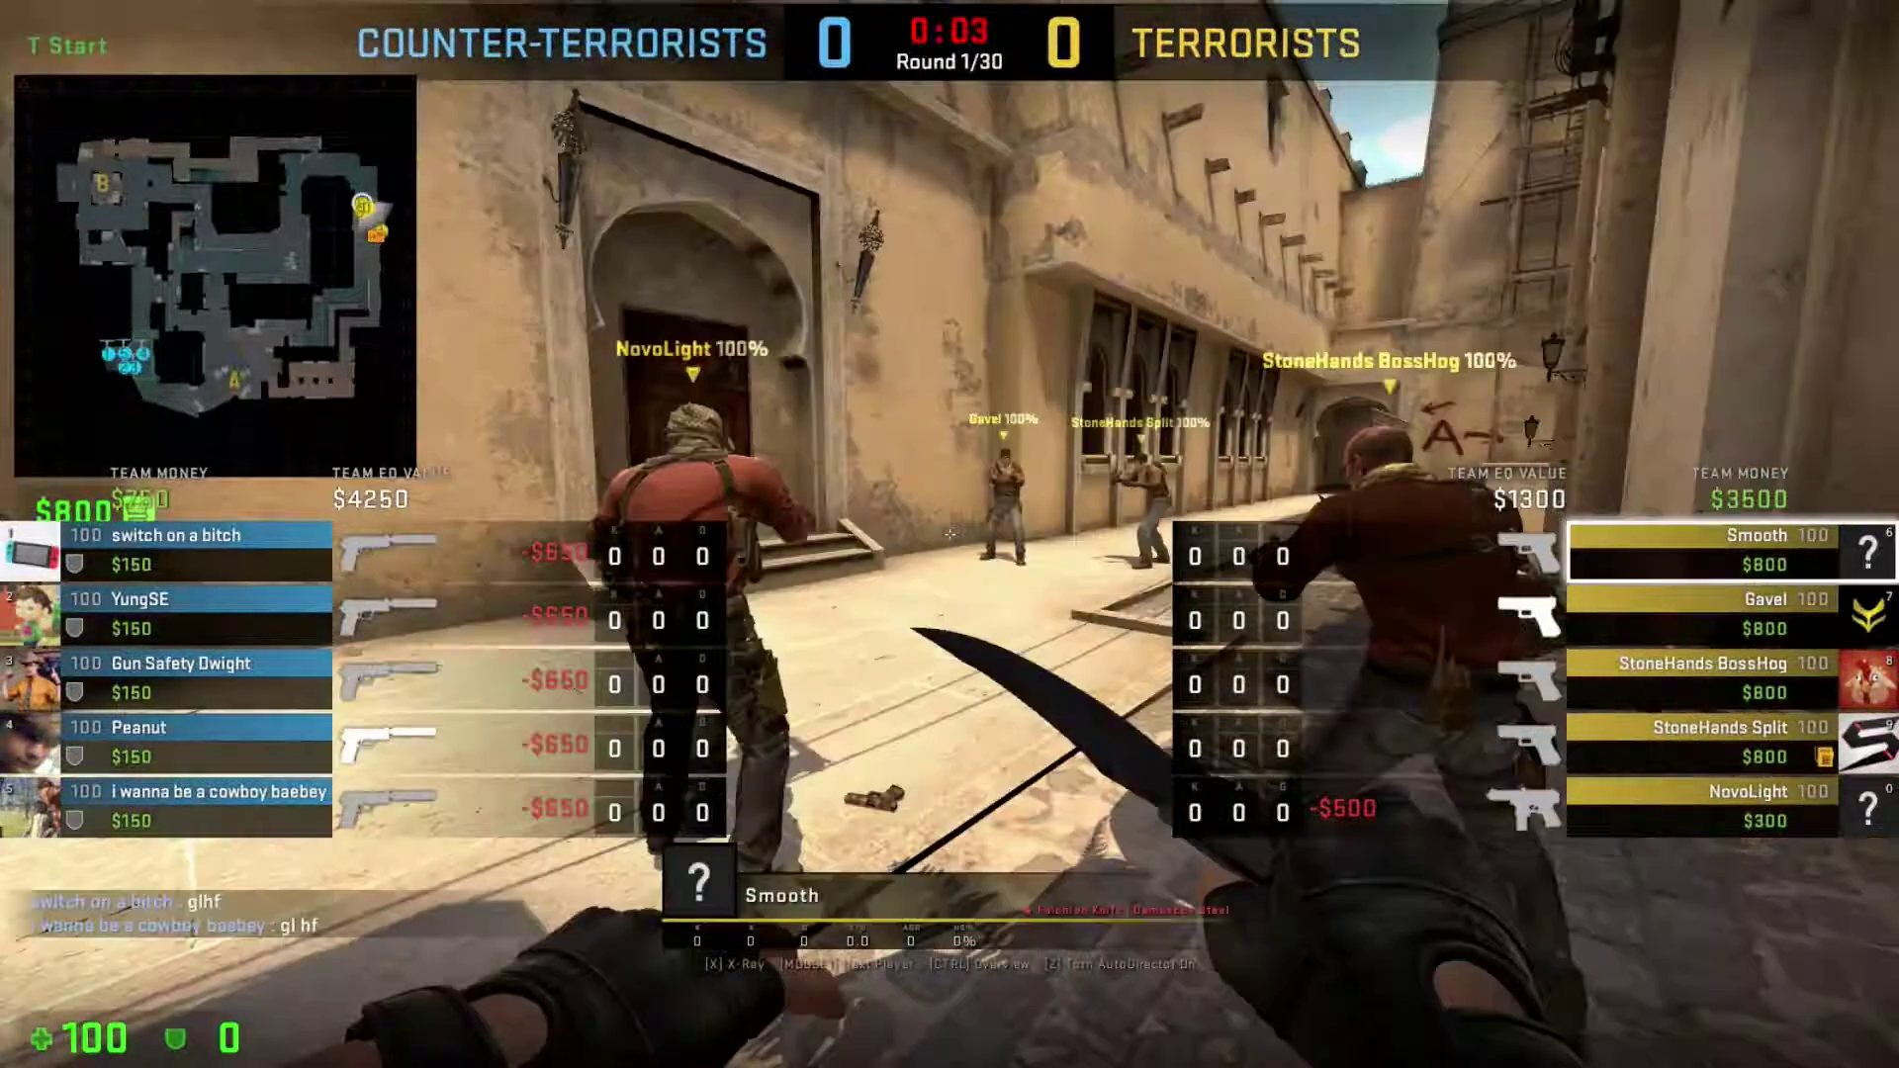
left_click(949, 534)
key("5")
key("3")
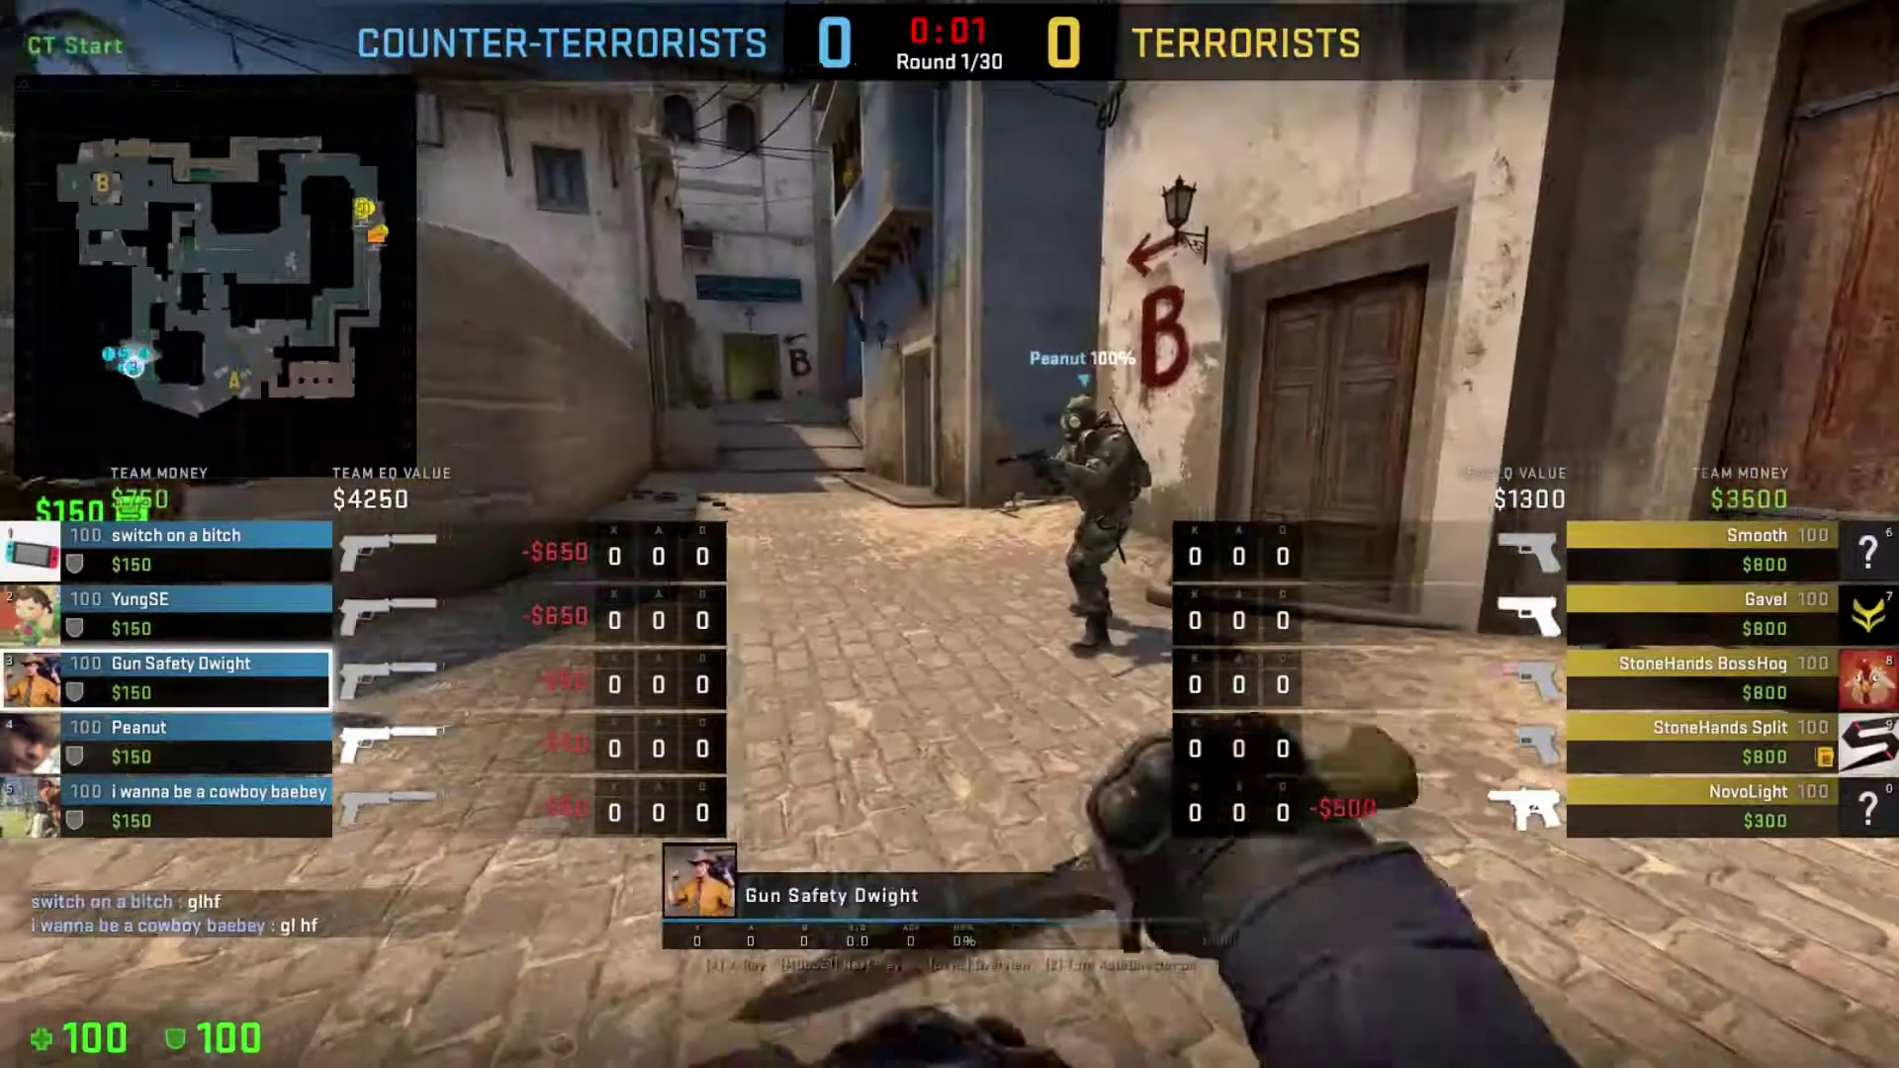
key("1")
Play the demo at 2x speed, return it to 1x, and pause right after the spectated player's first kill of round 1.
key("shift+F2")
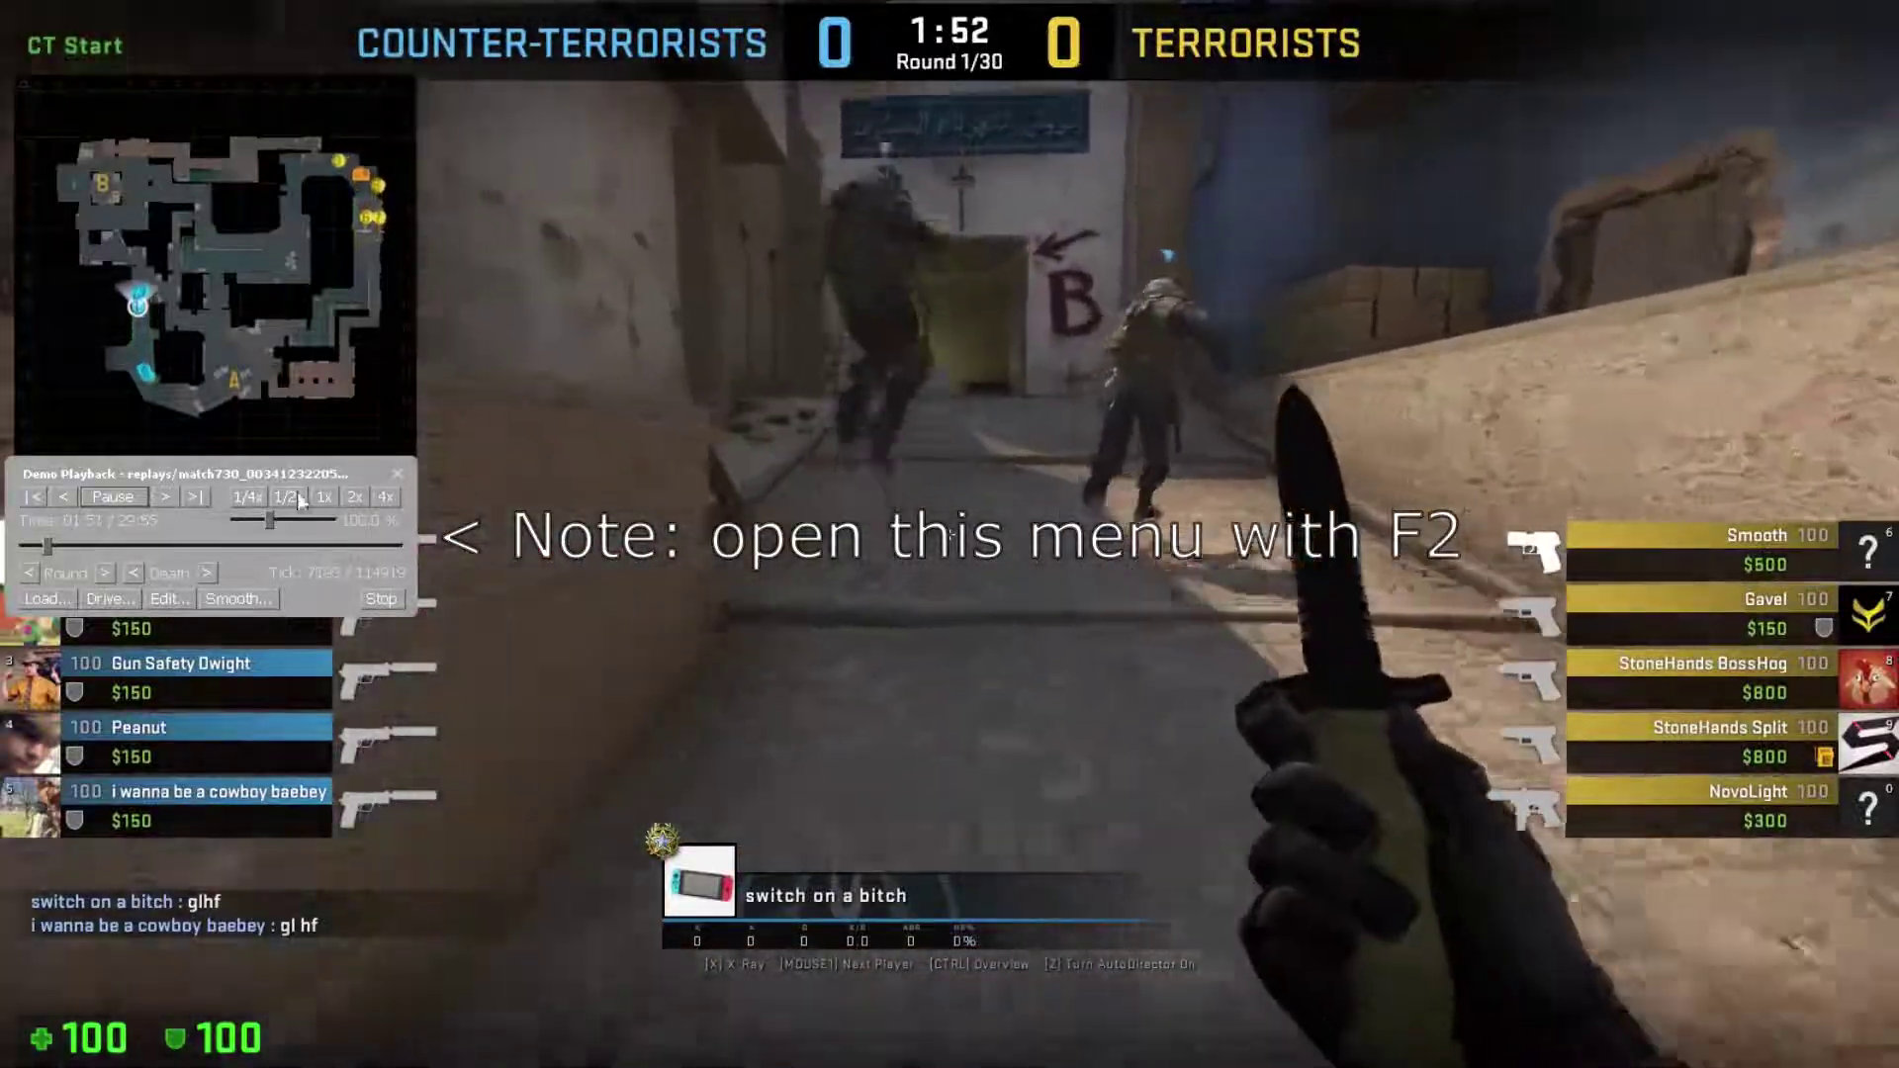
left_click(355, 496)
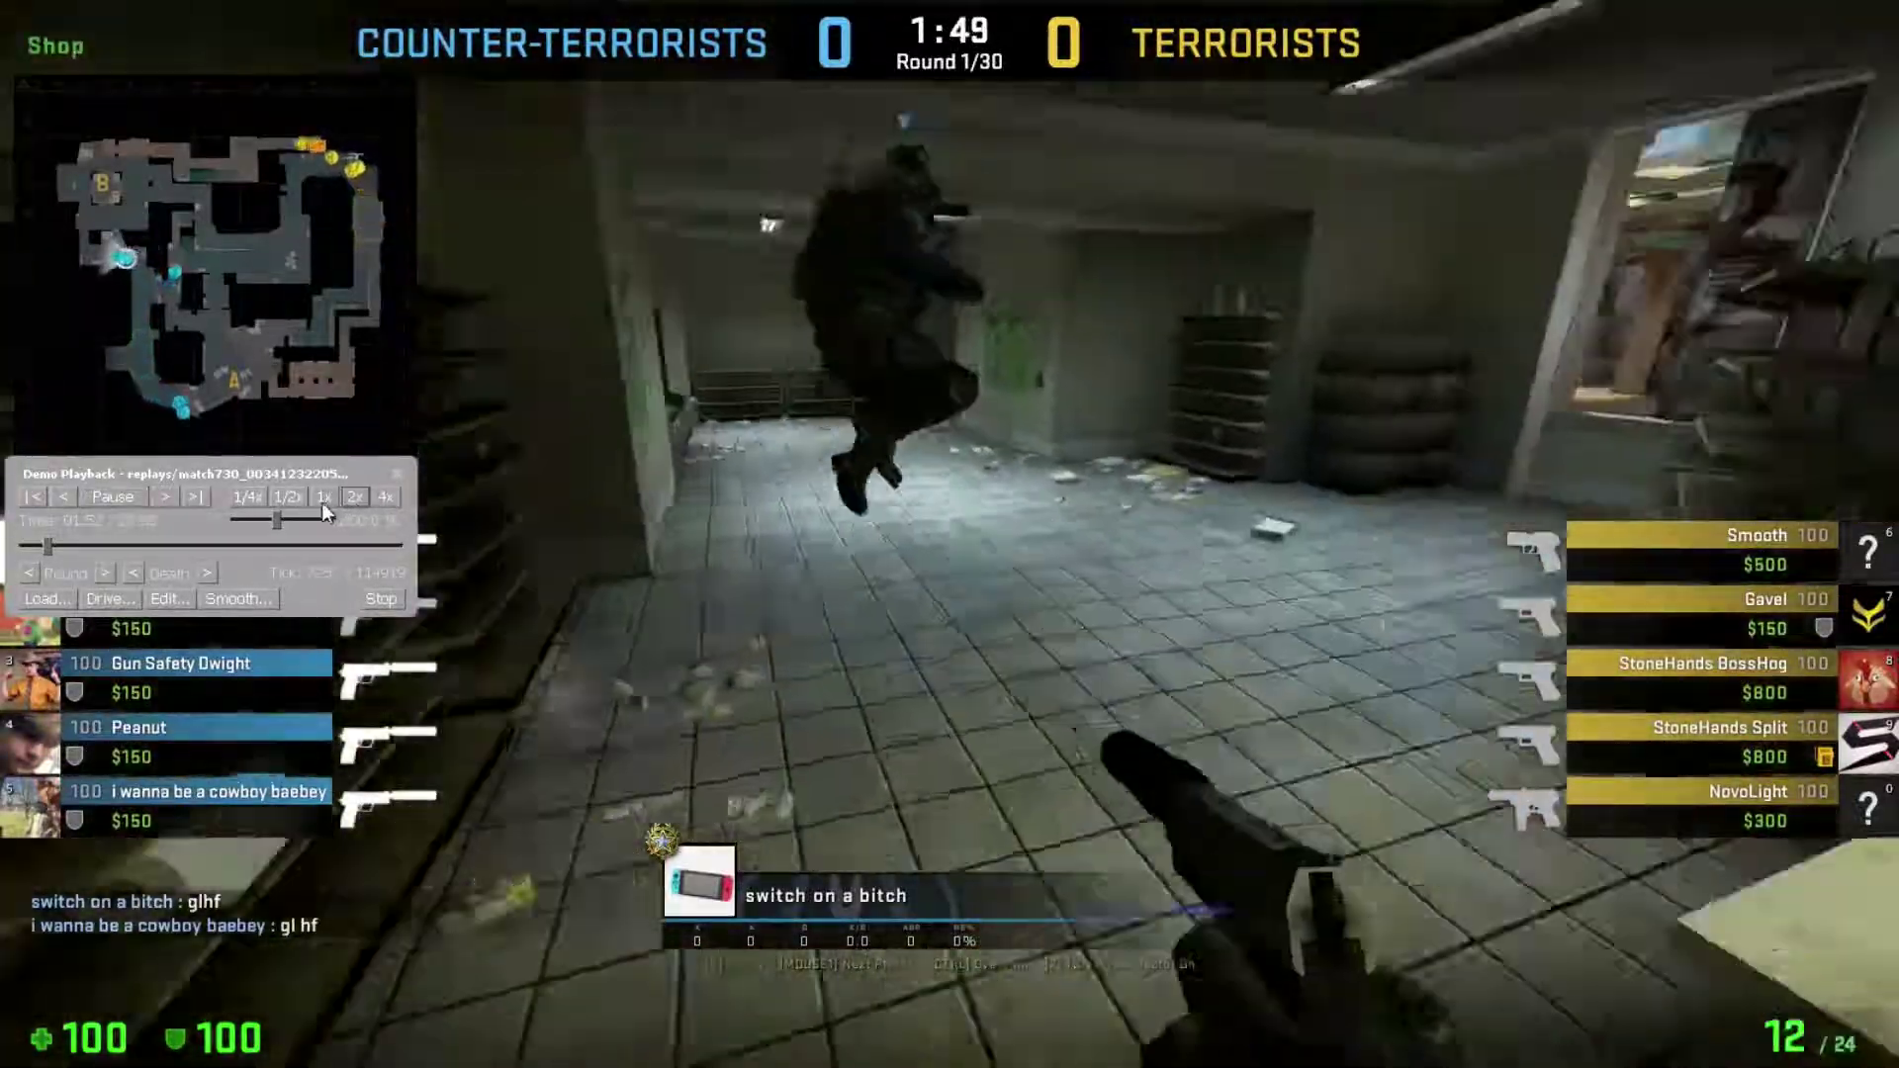
left_click(322, 498)
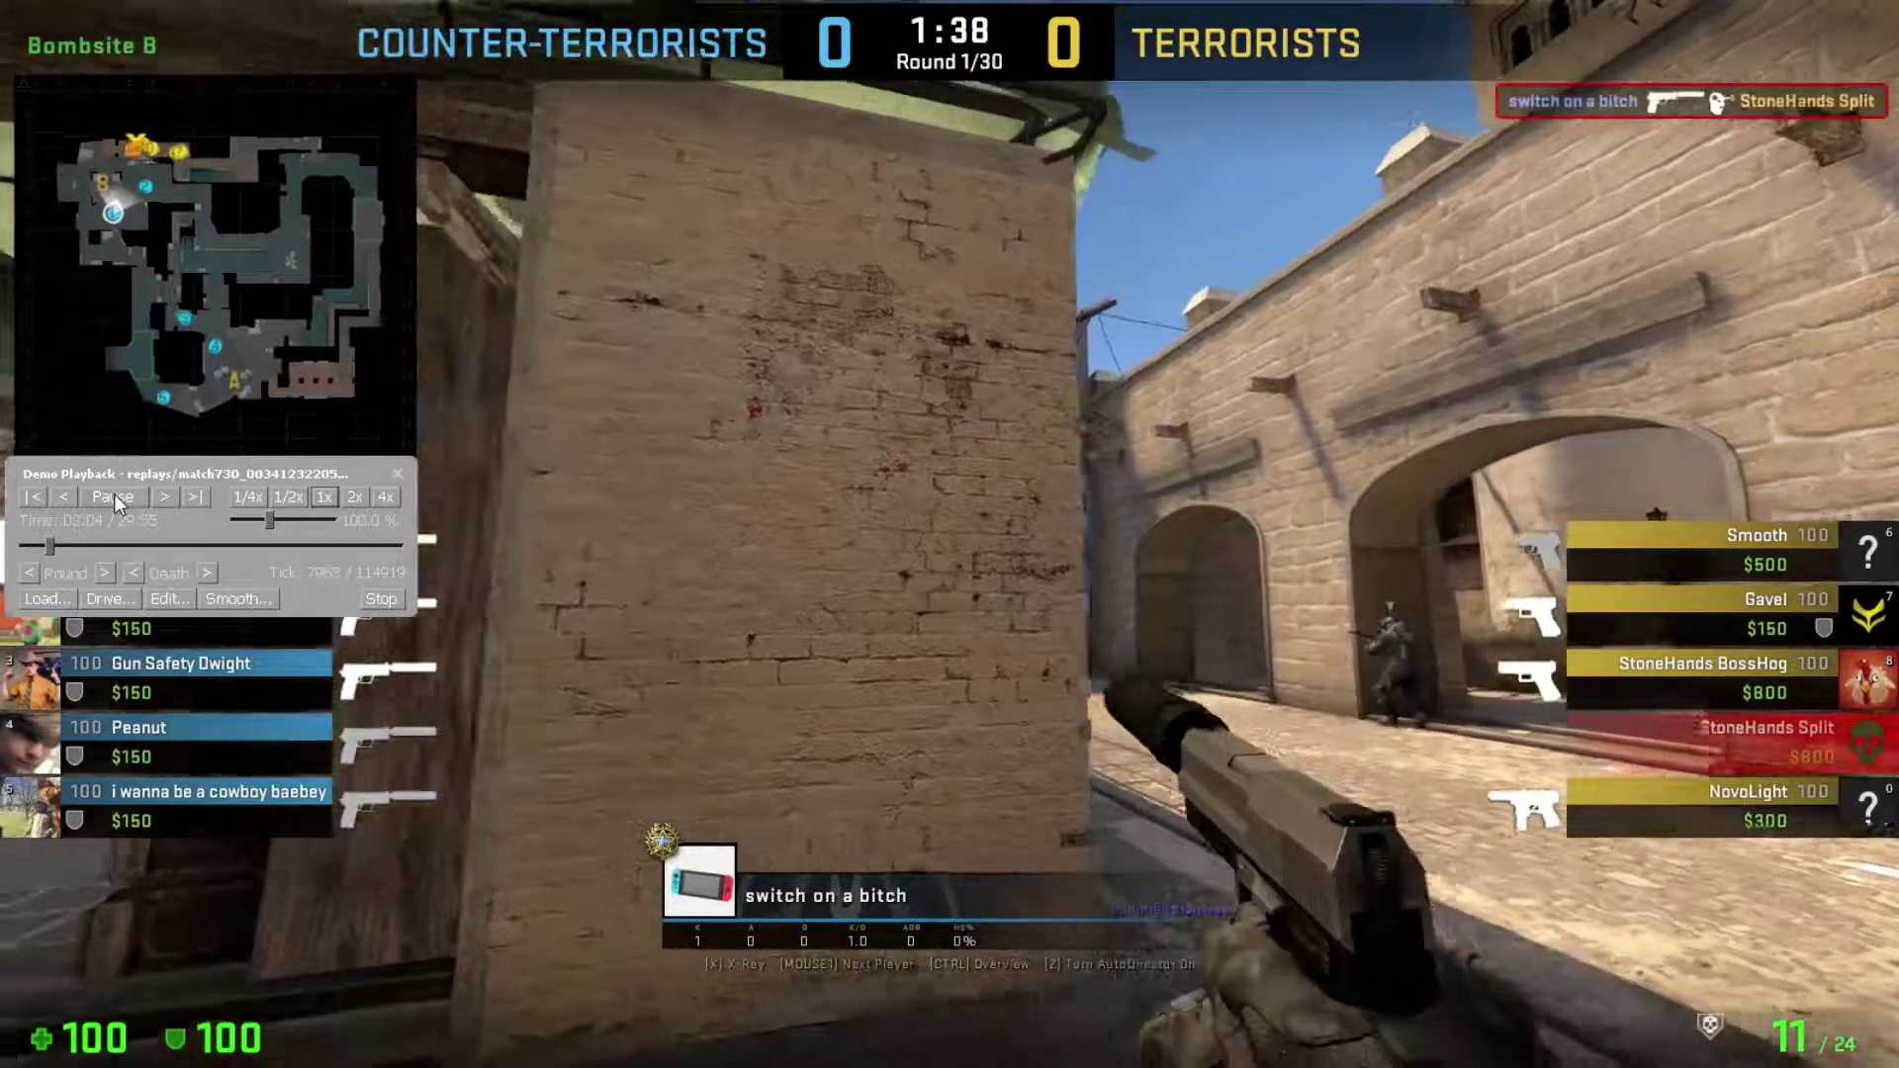
left_click(115, 495)
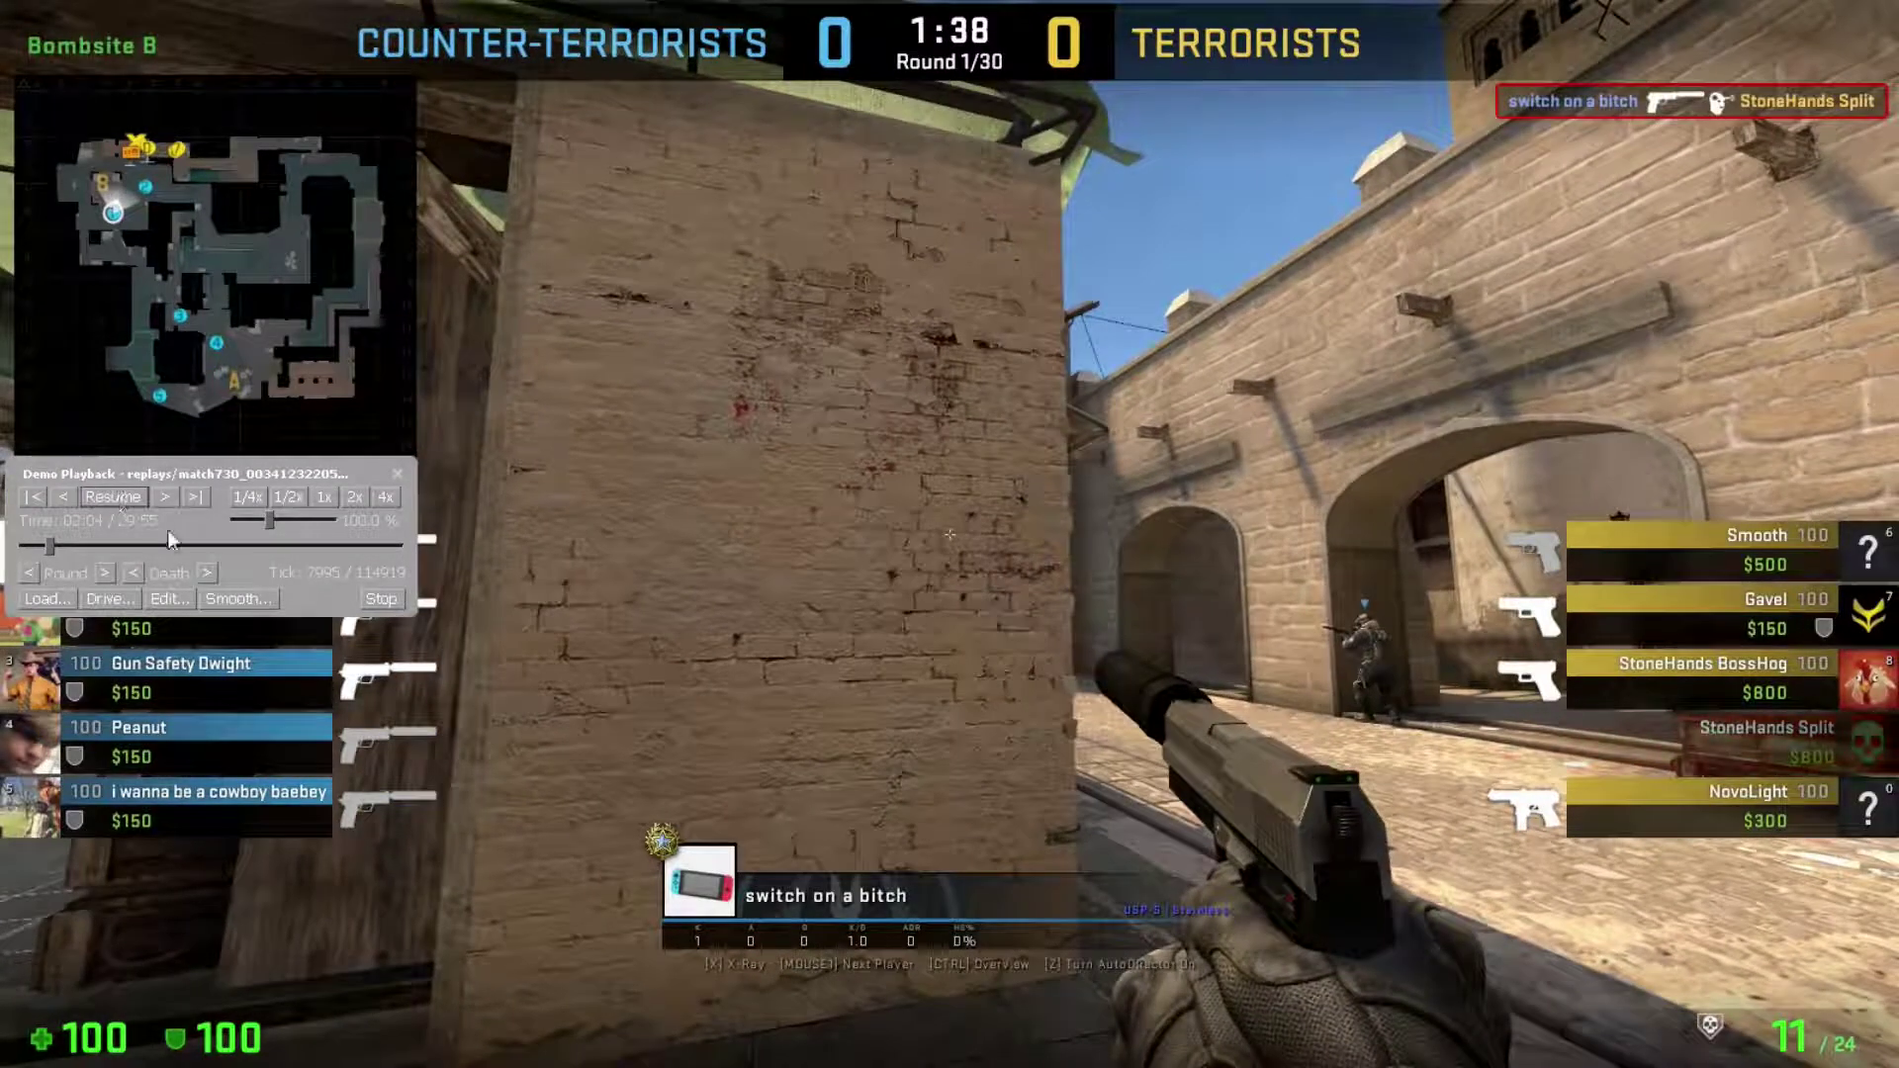
Rewind the demo to about 01:59, shortly before the kill, and toggle the playback controls off and on.
left_click(51, 541)
left_click(51, 540)
key("shift+F2")
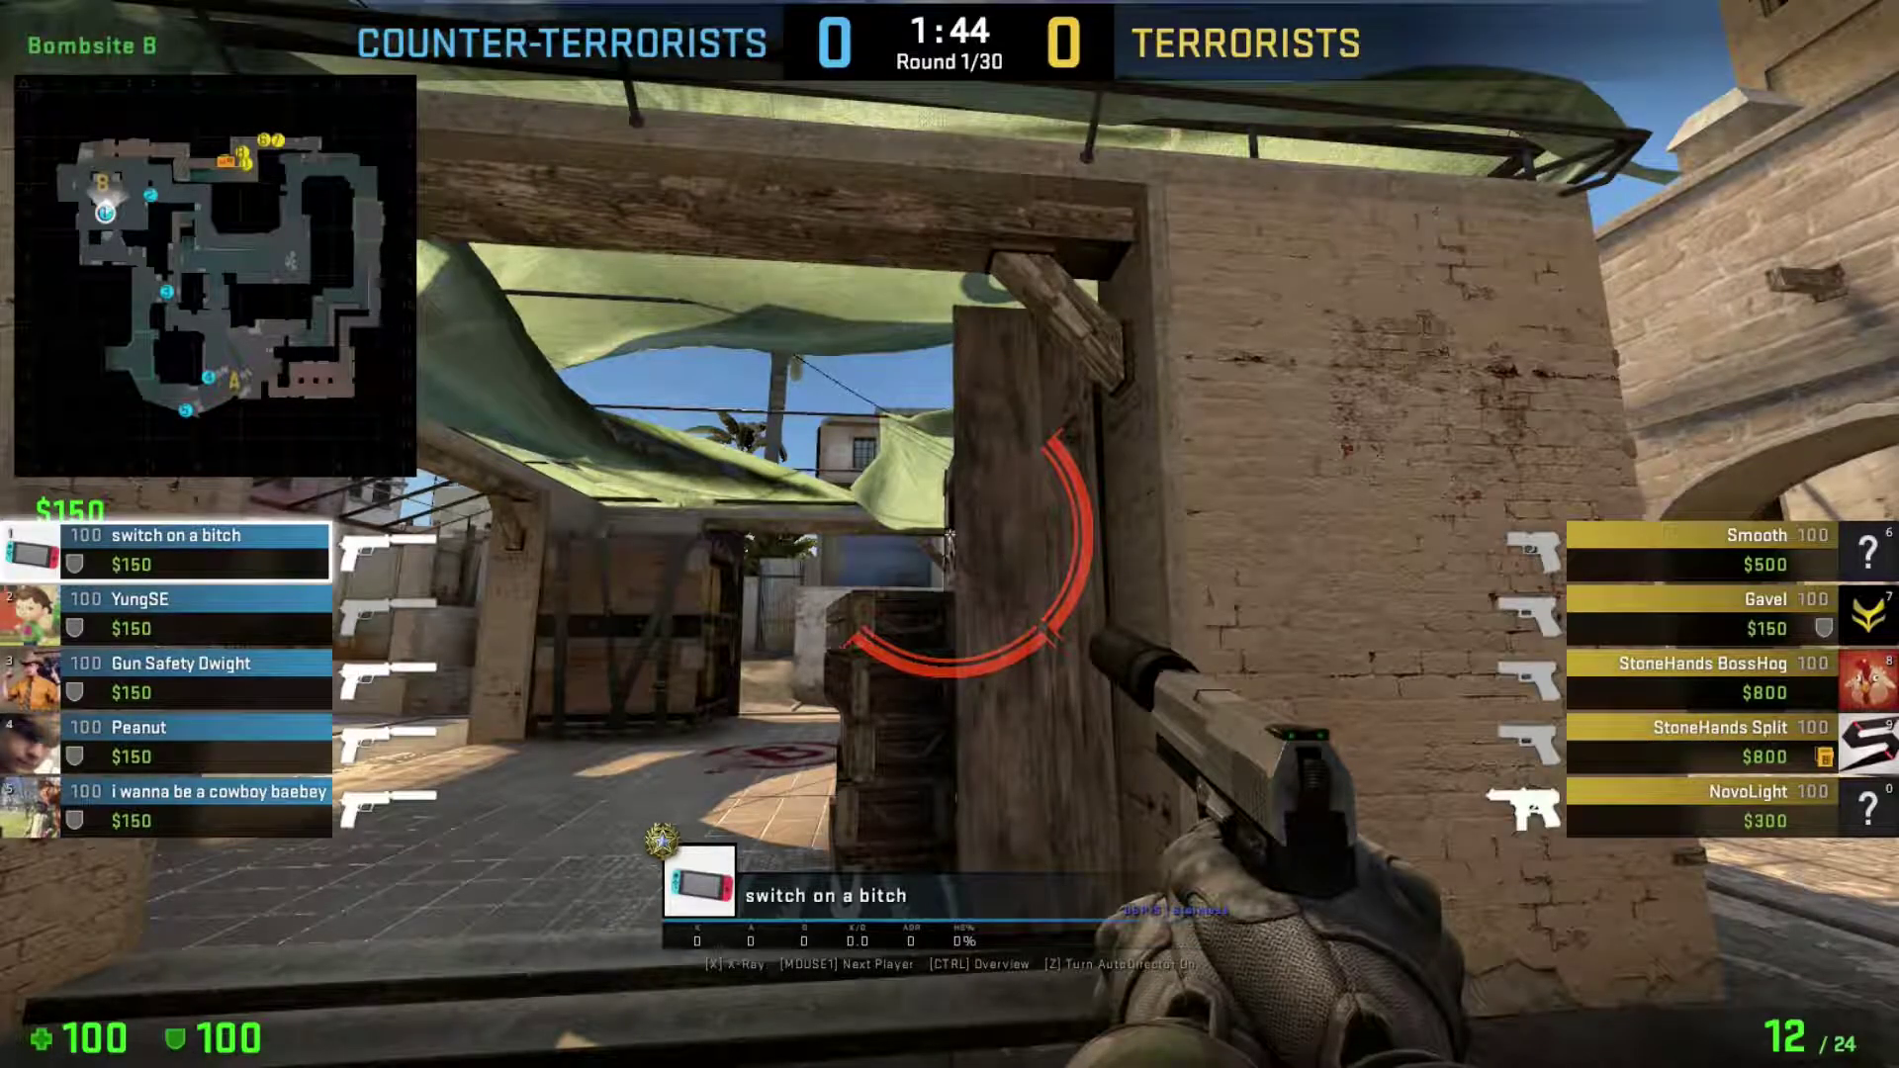
key("shift+F2")
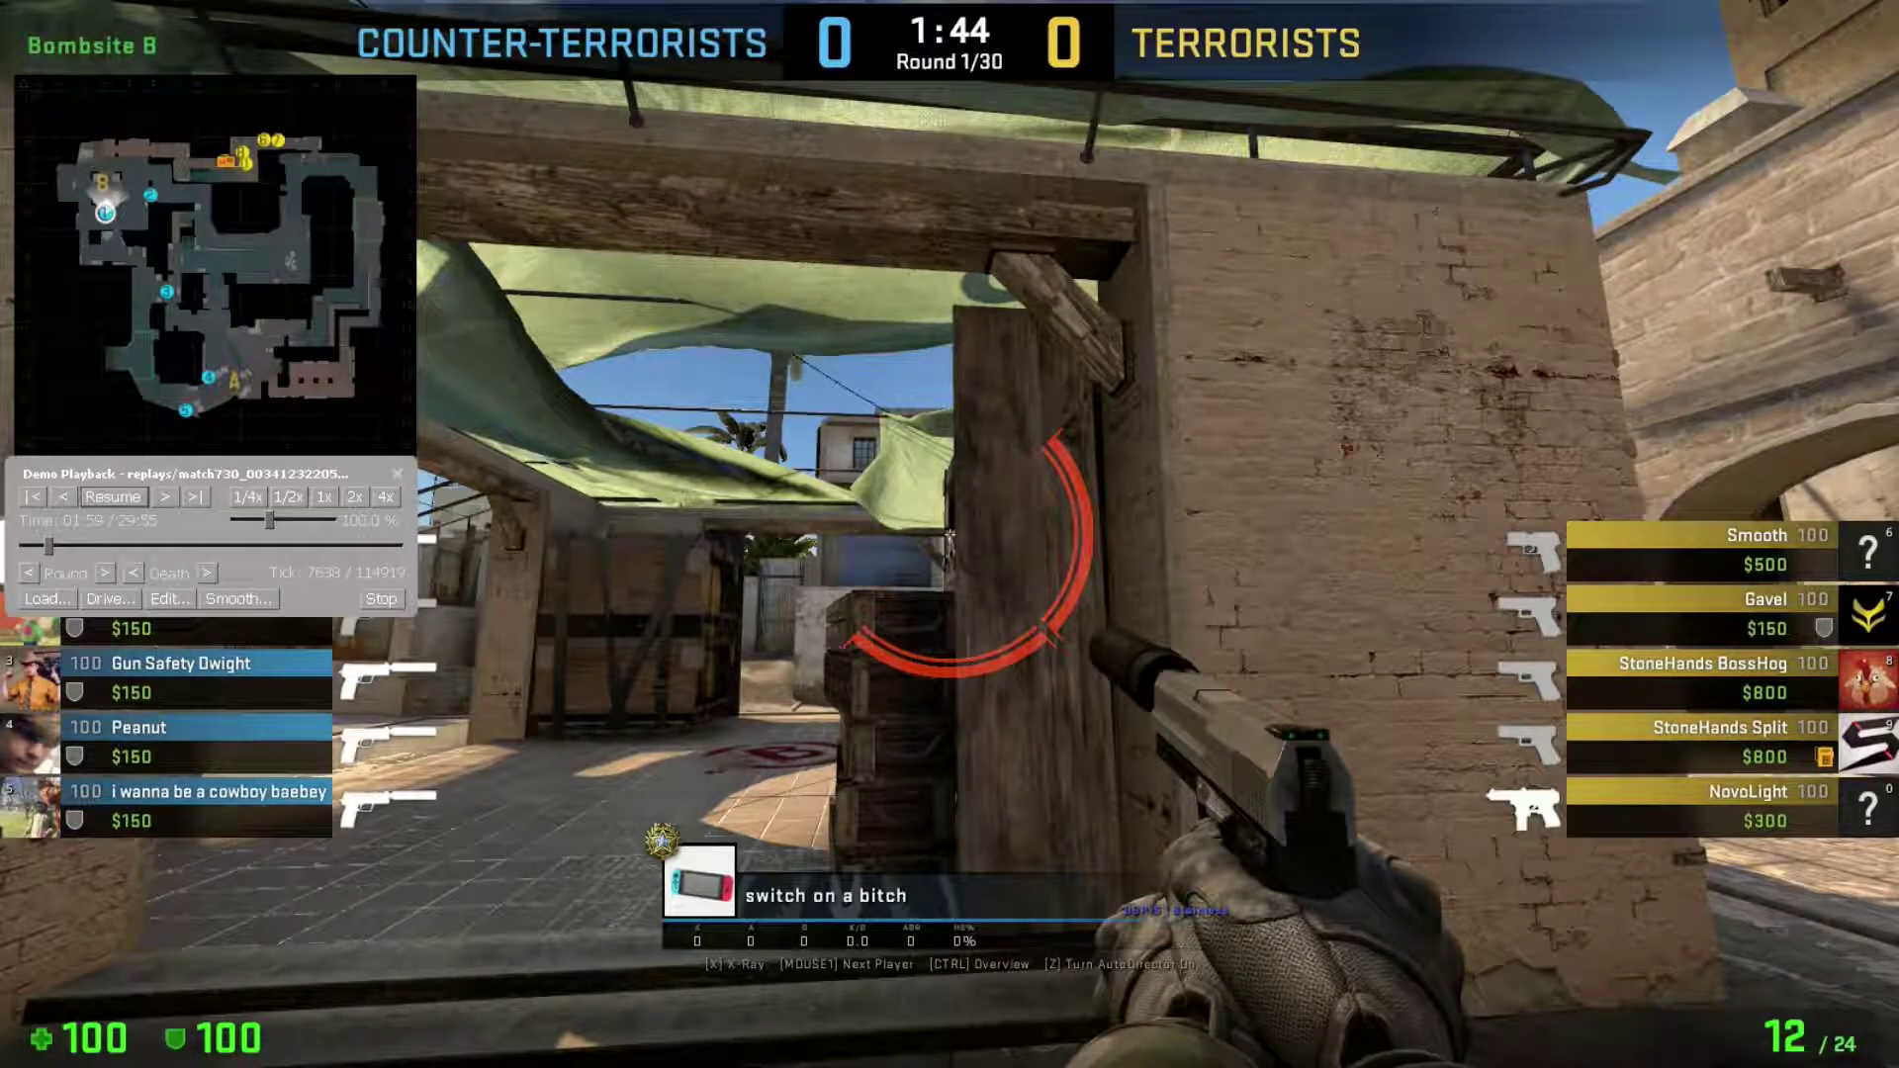
Run "demo_gototick 7638" in the developer console to jump to the clip's starting tick.
key("grave")
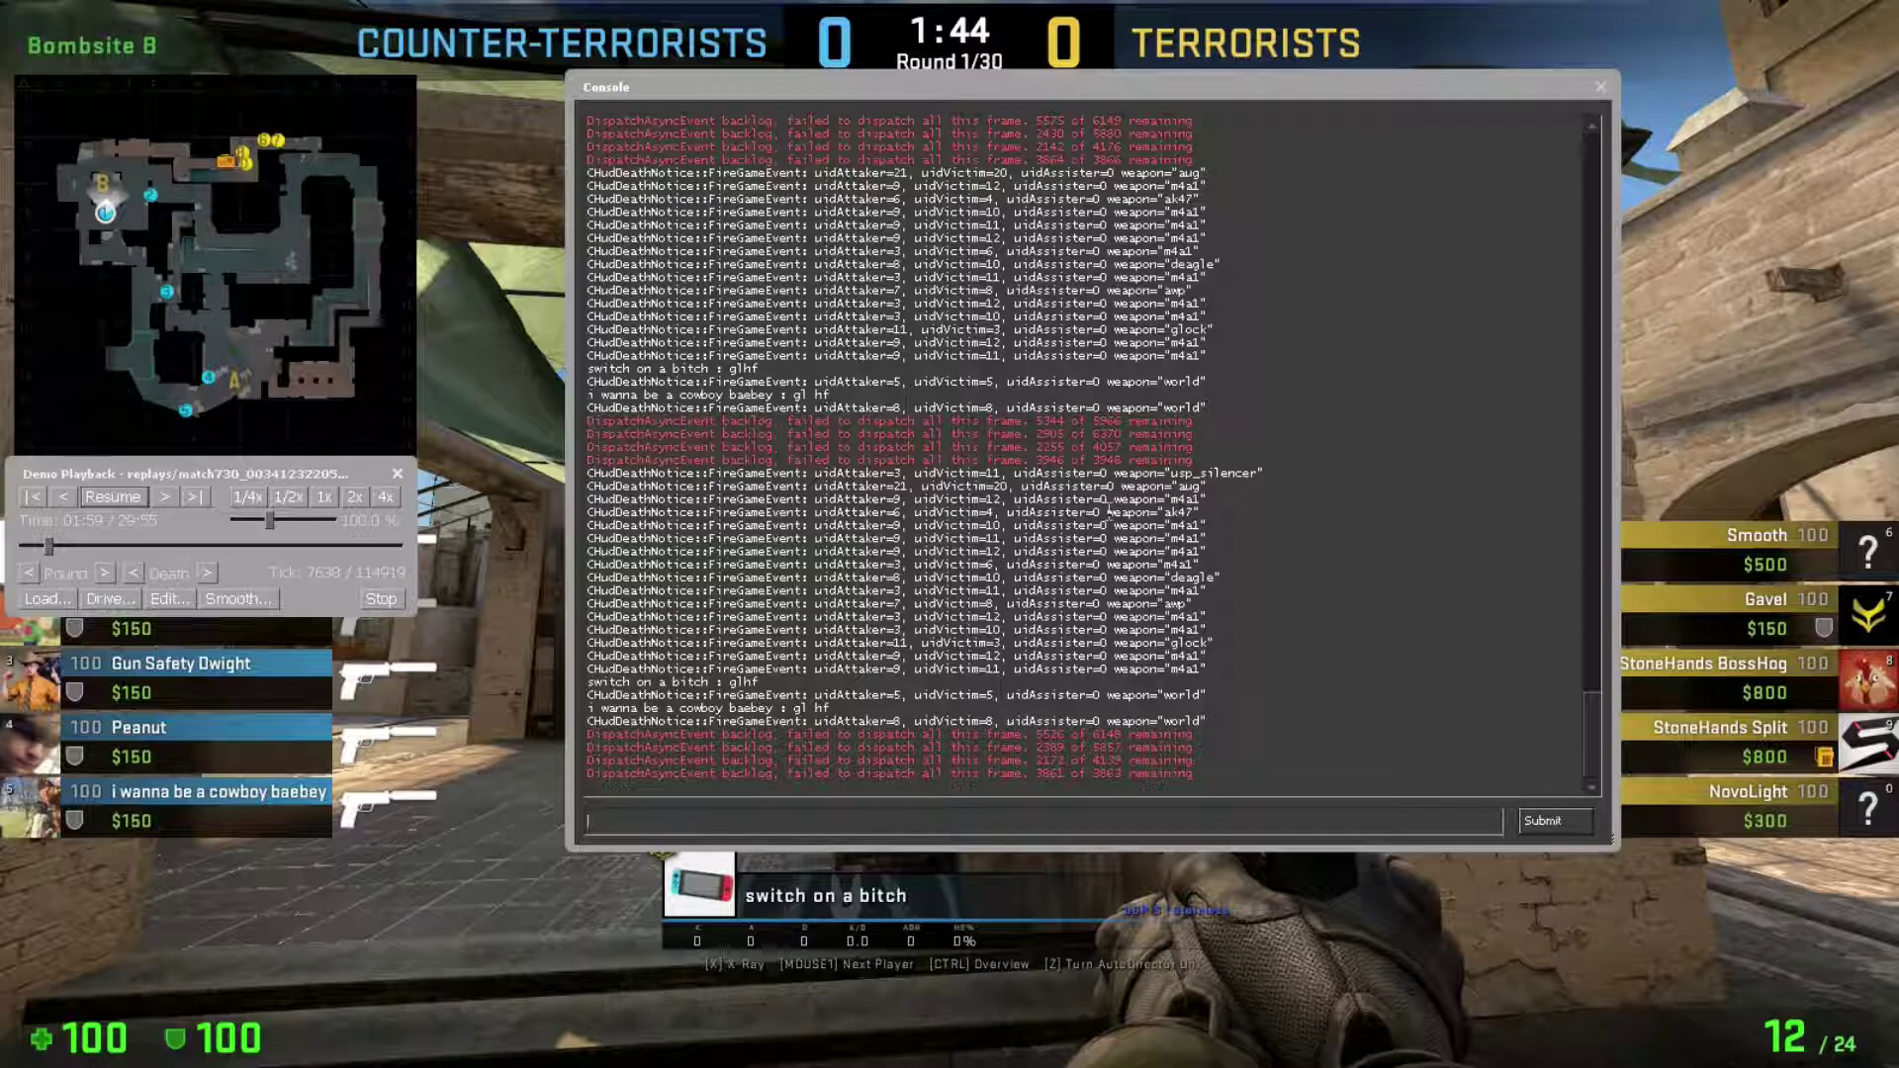
key("grave")
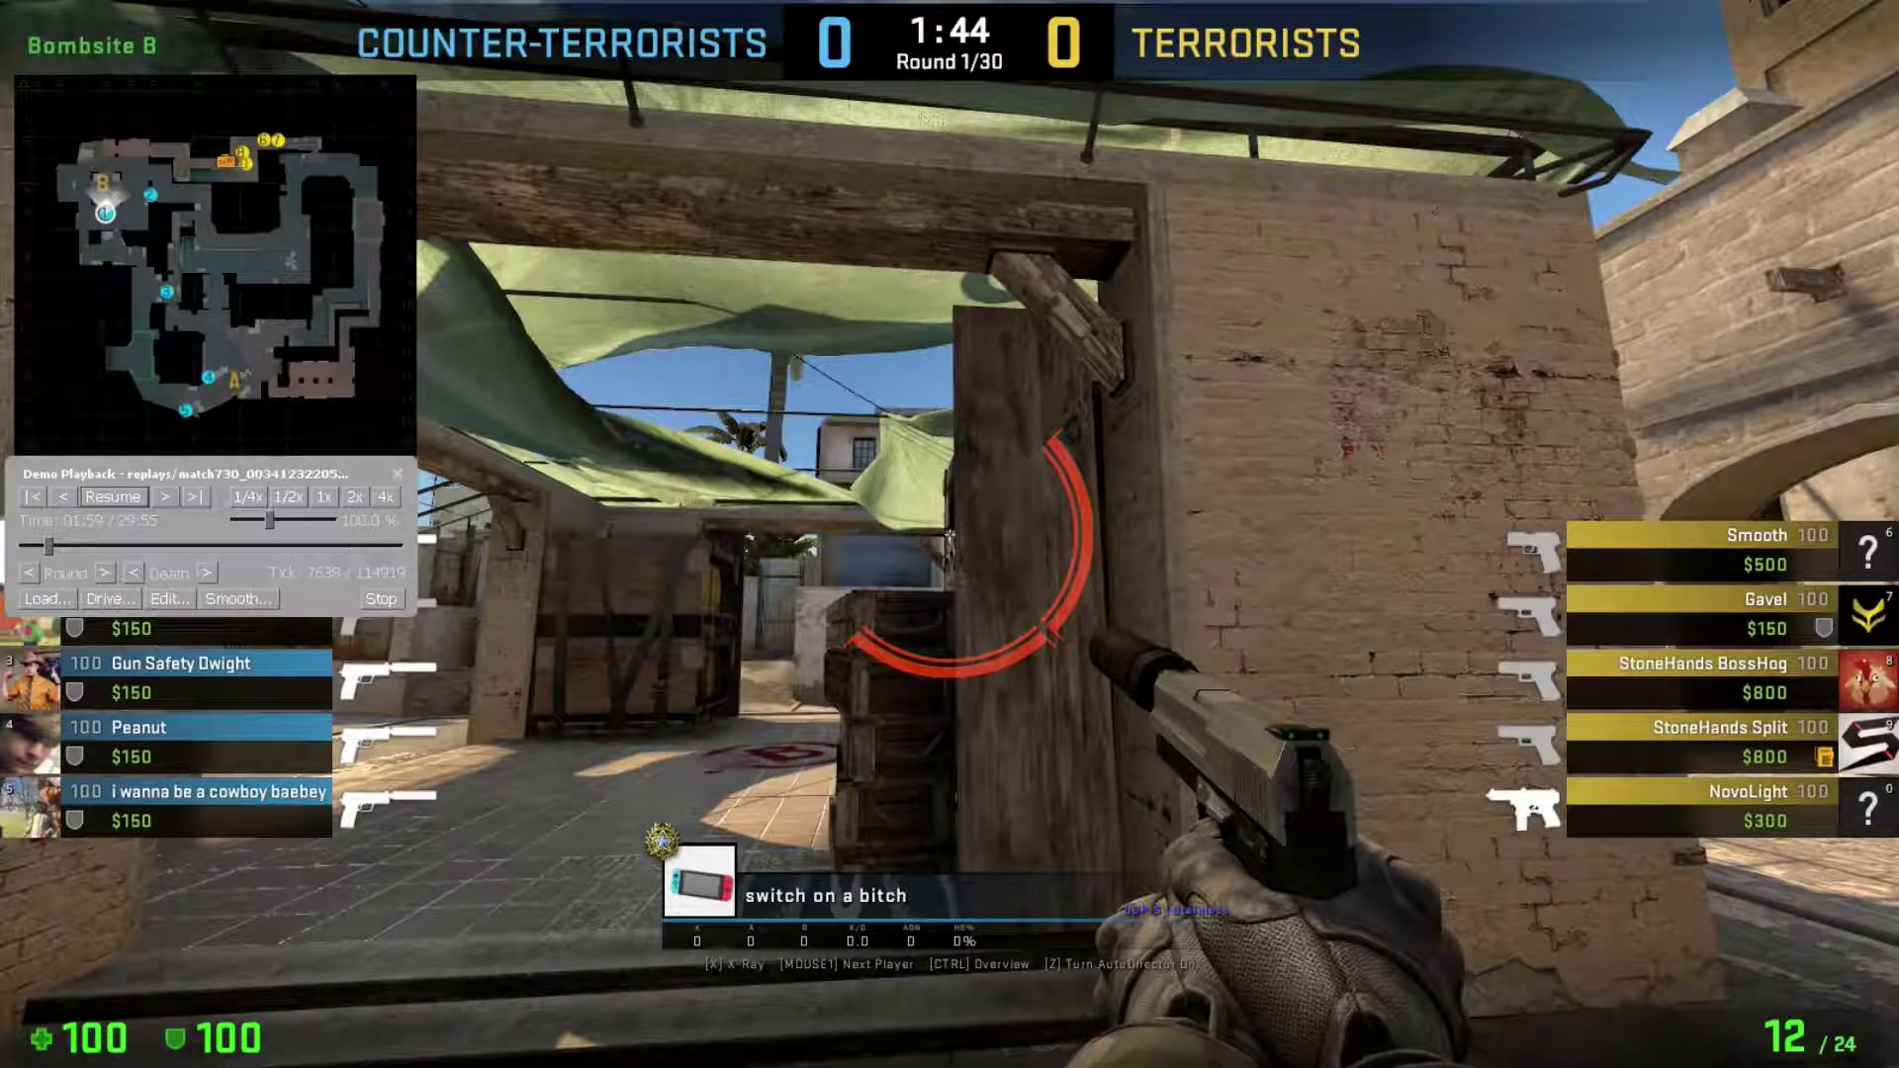
key("grave")
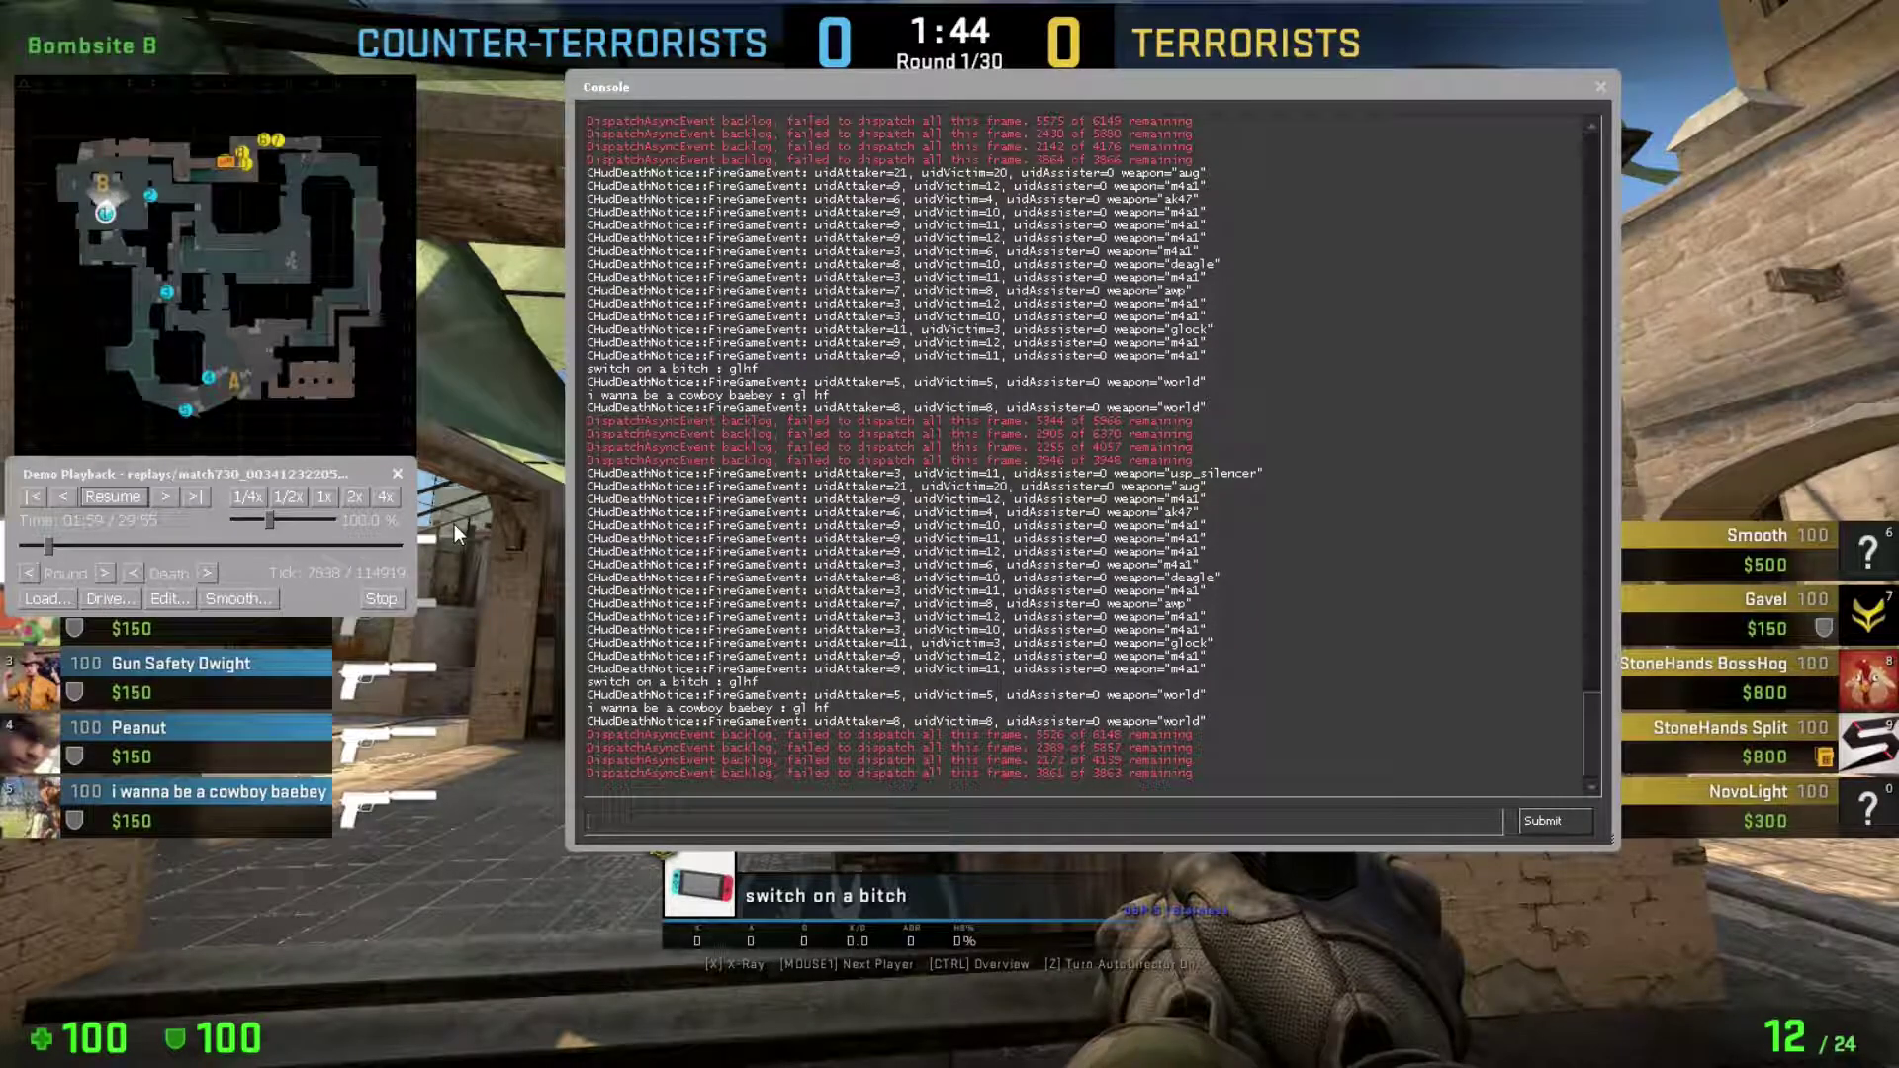
type("demo_got")
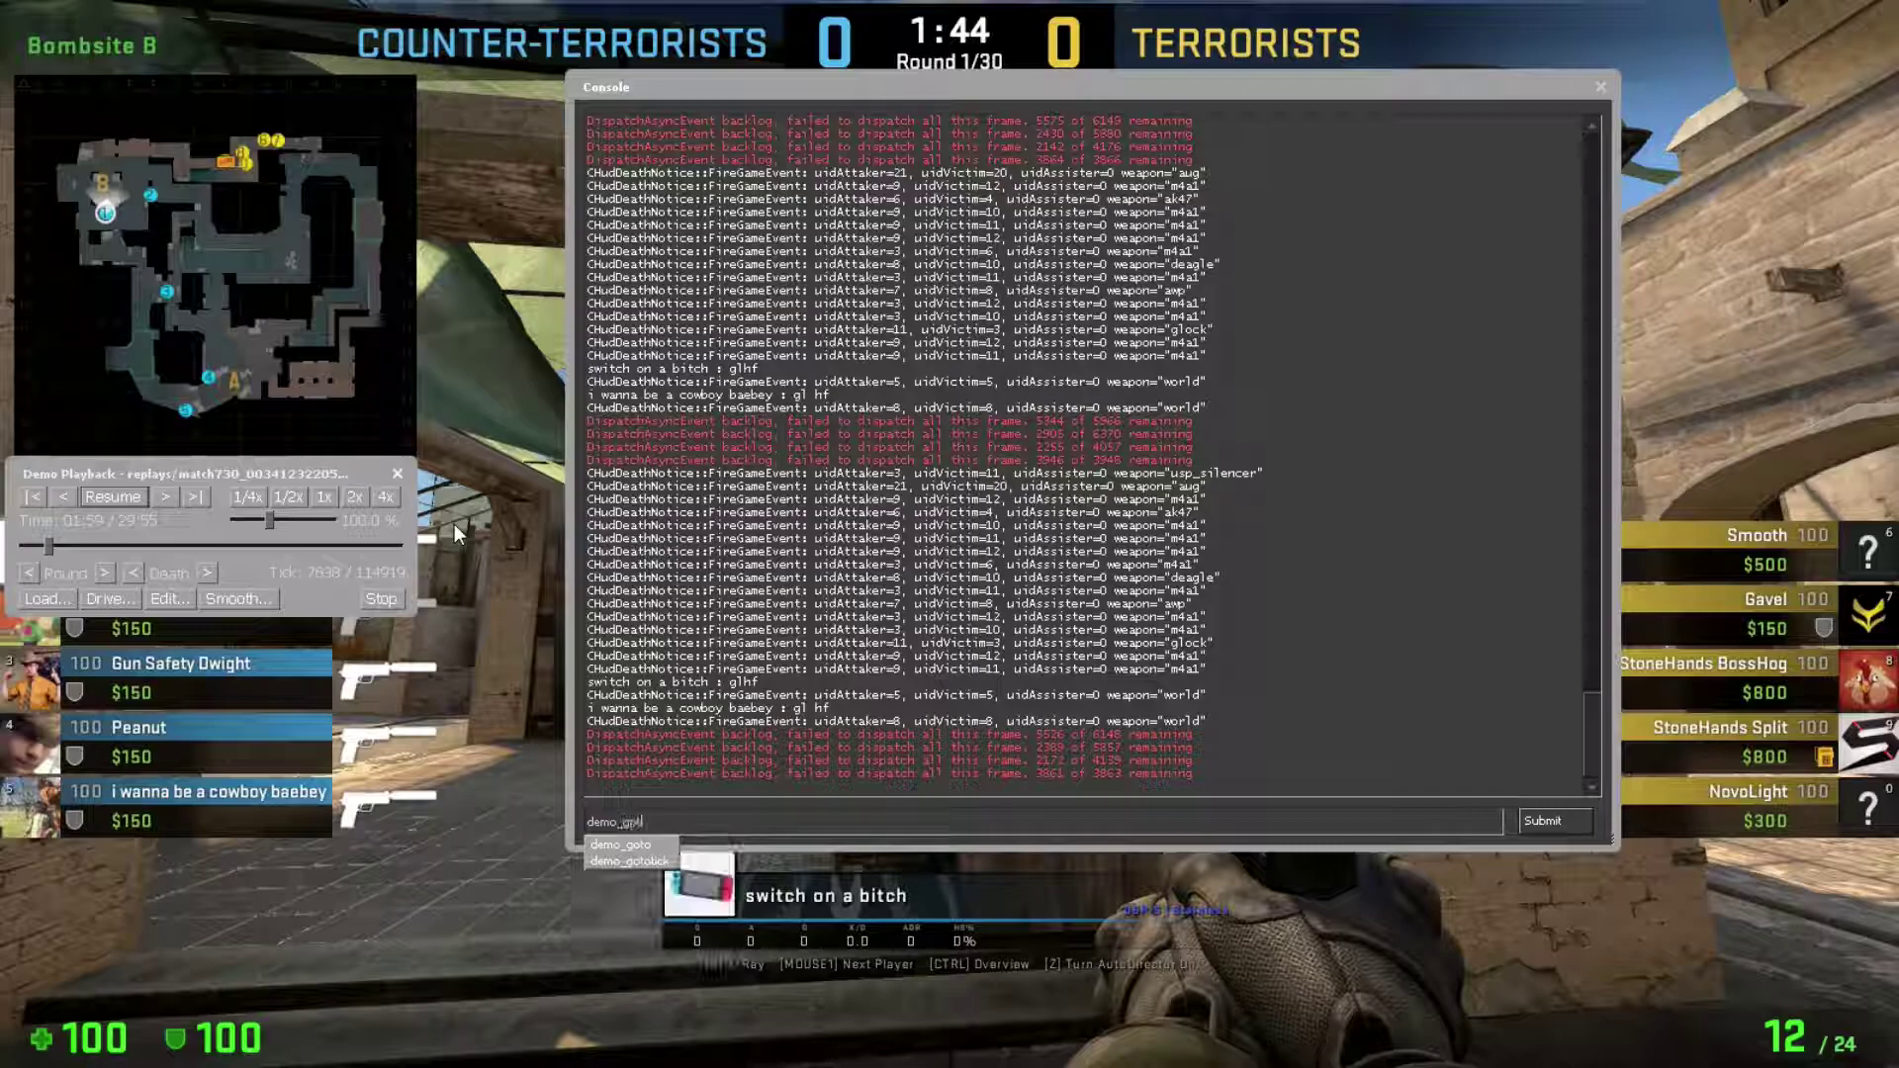
type("otick")
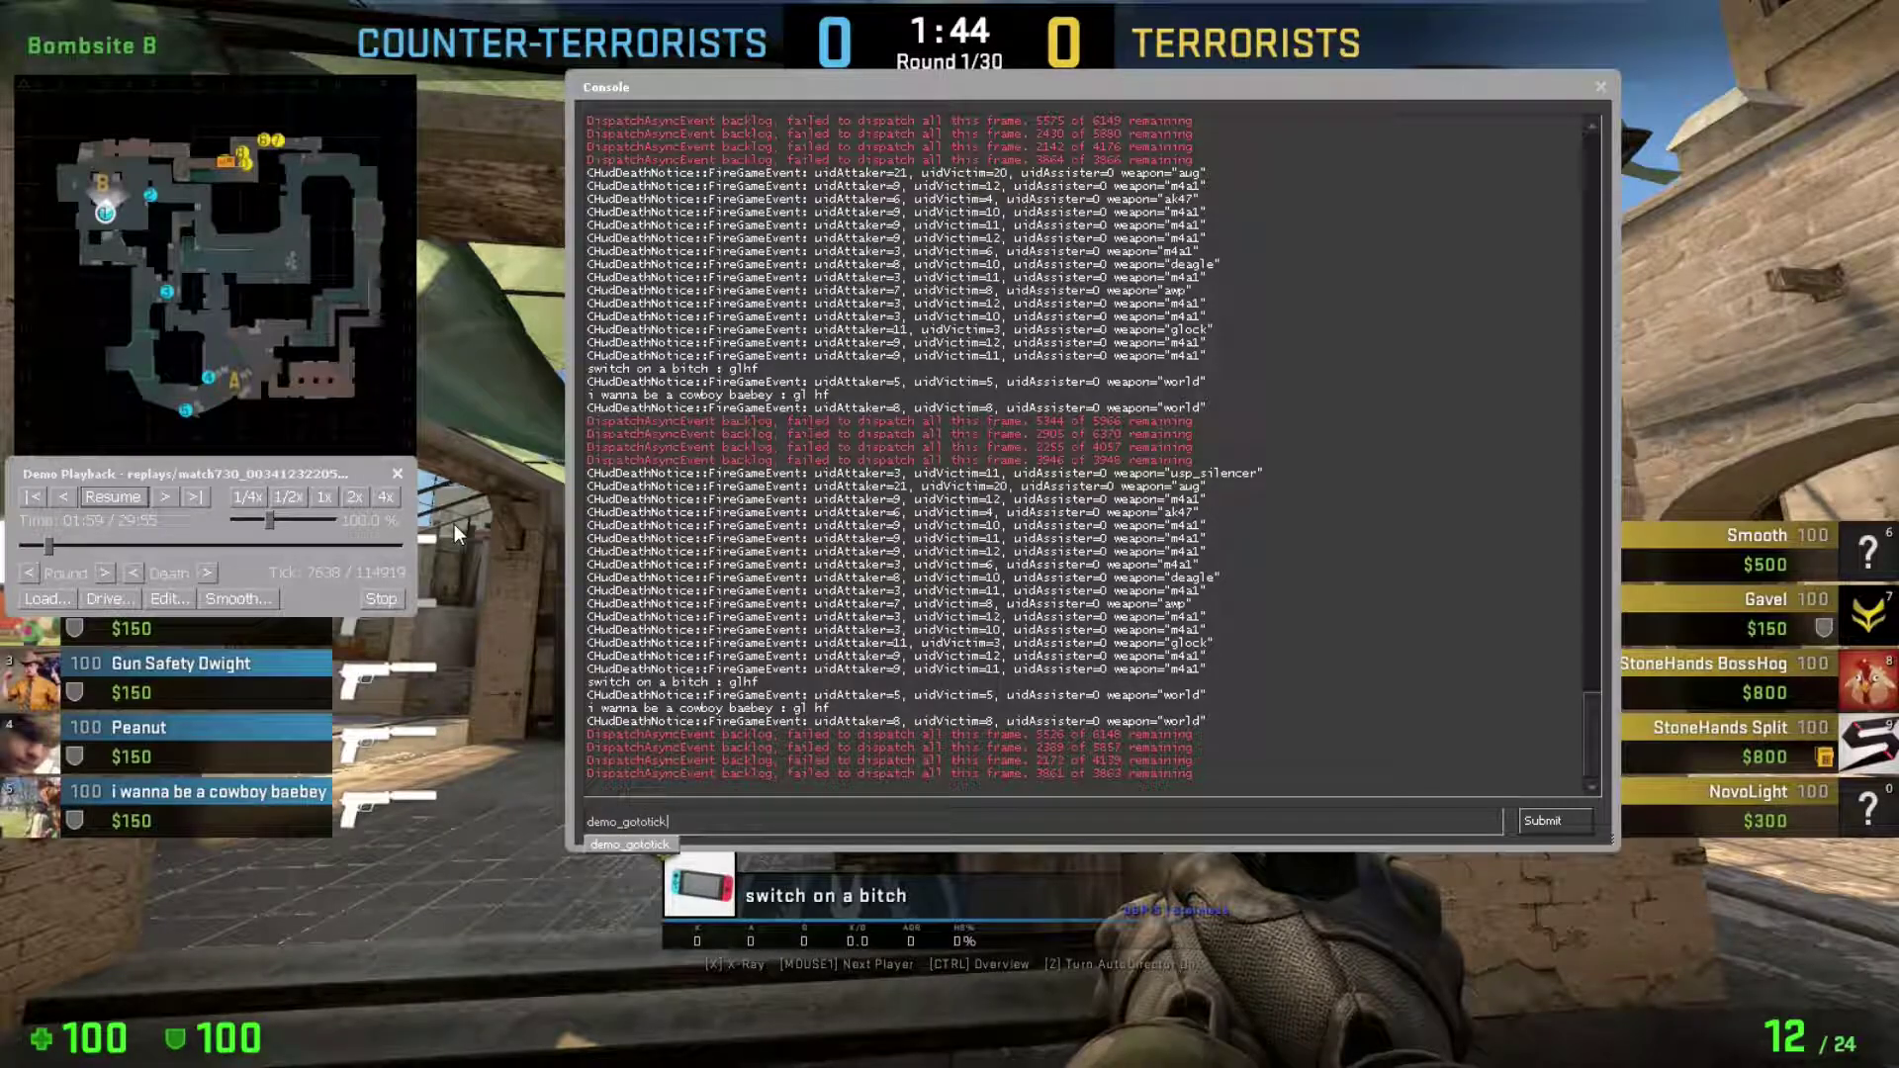
type(" 7638")
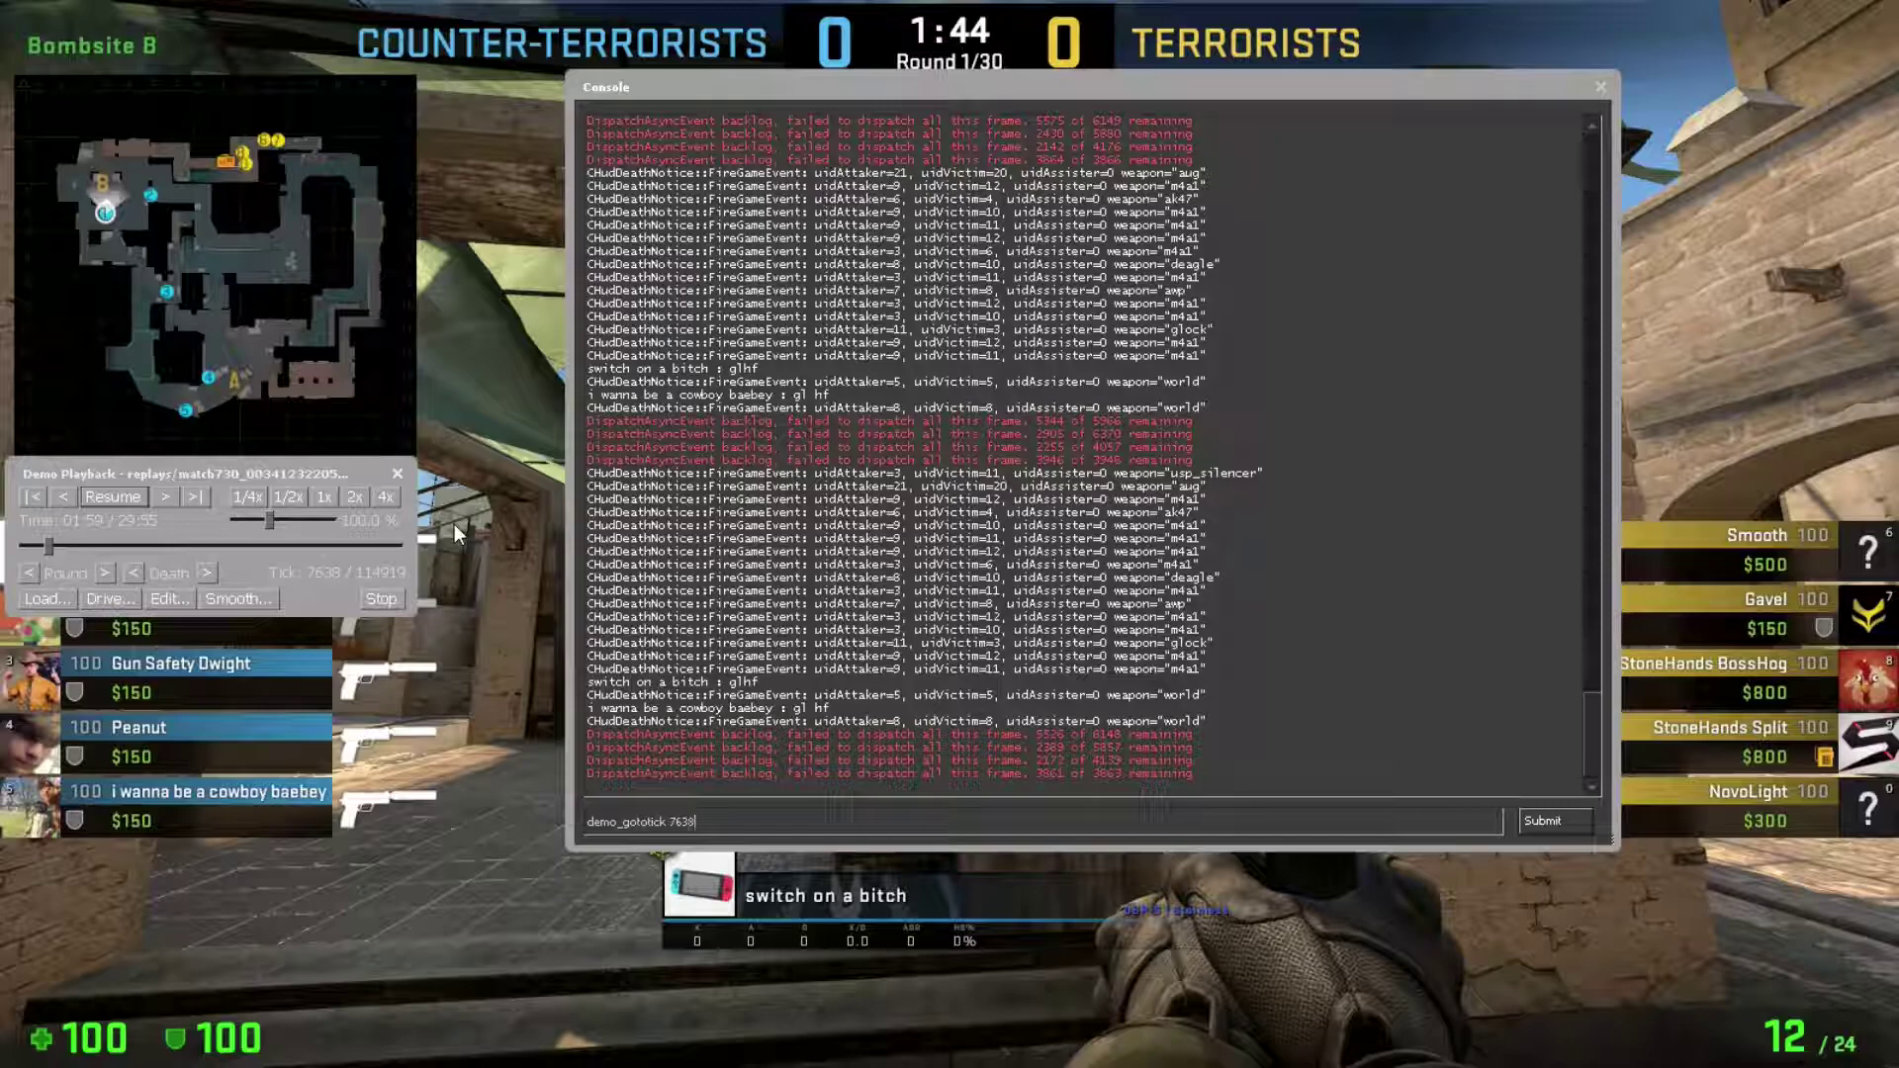
key("Return")
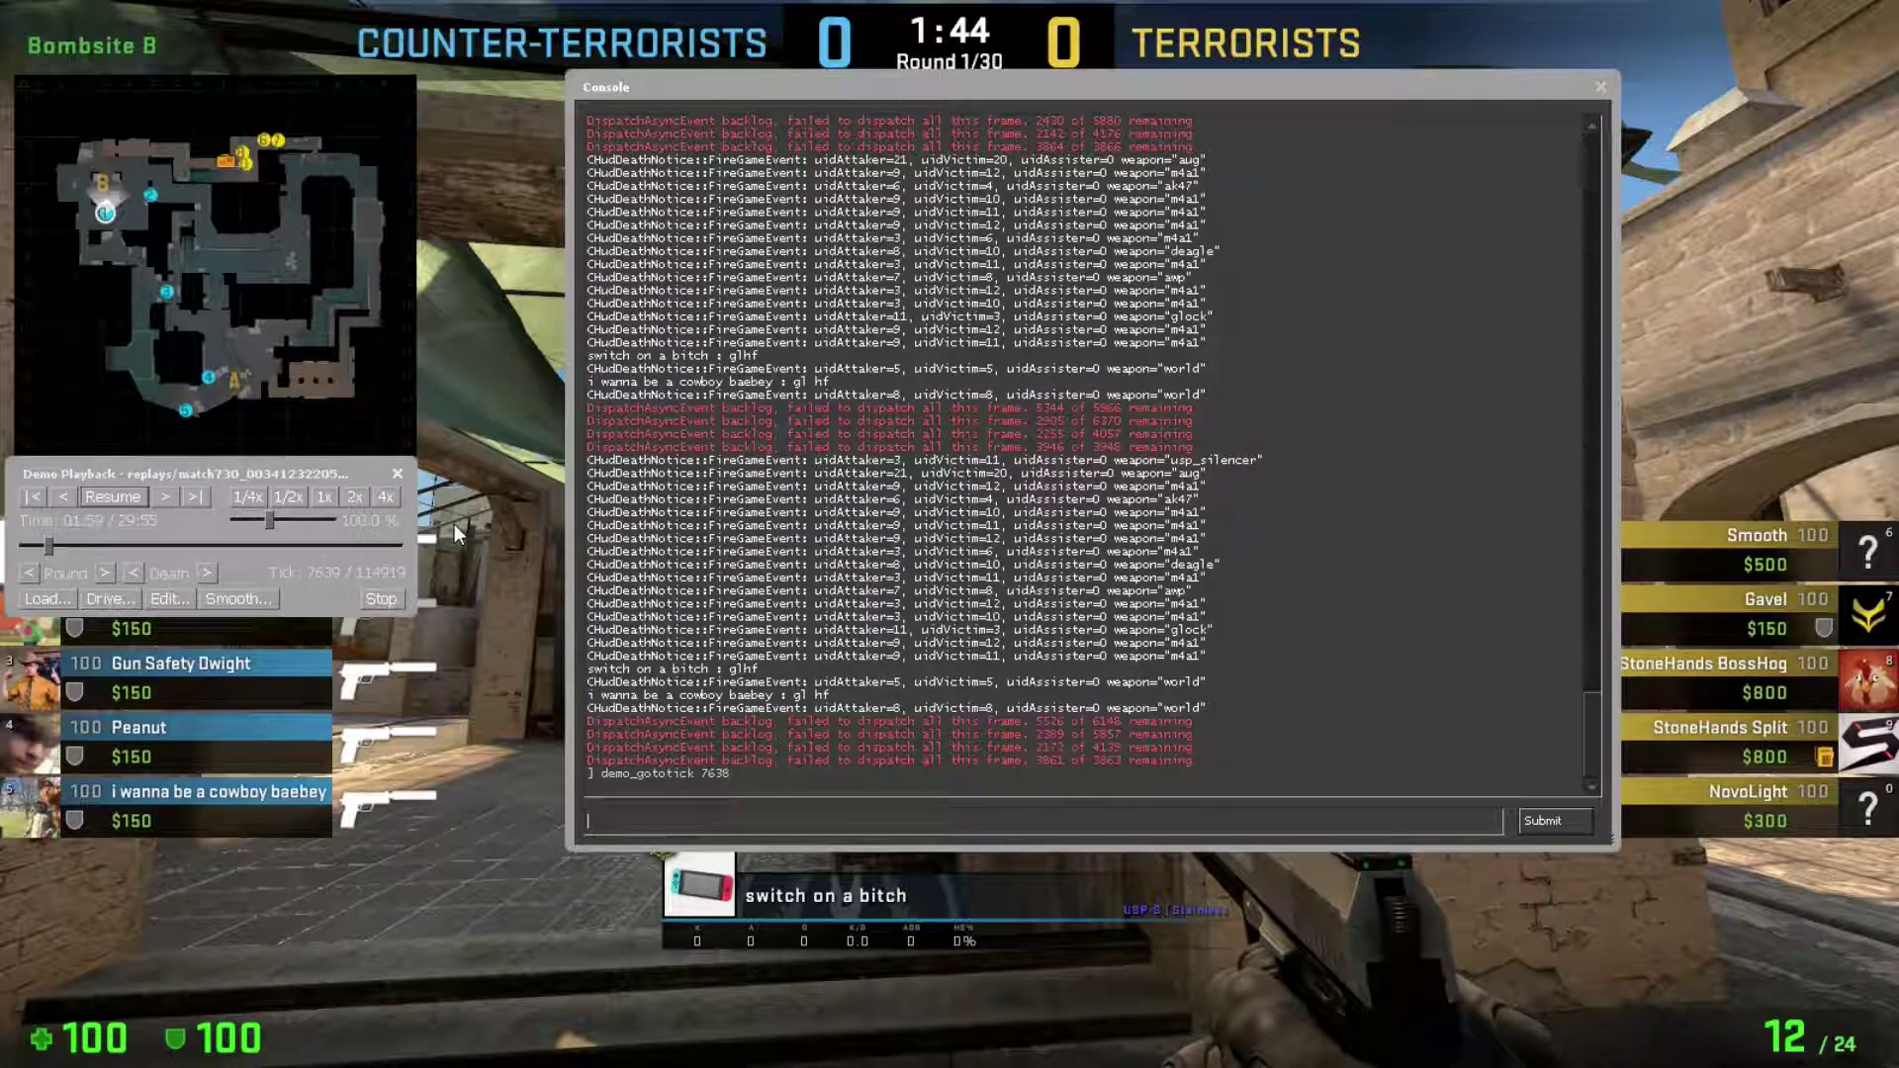
Close the console and play the demo from the starting tick until just after the kill.
key("grave")
key("shift+F2")
key("shift+F2")
left_click(111, 498)
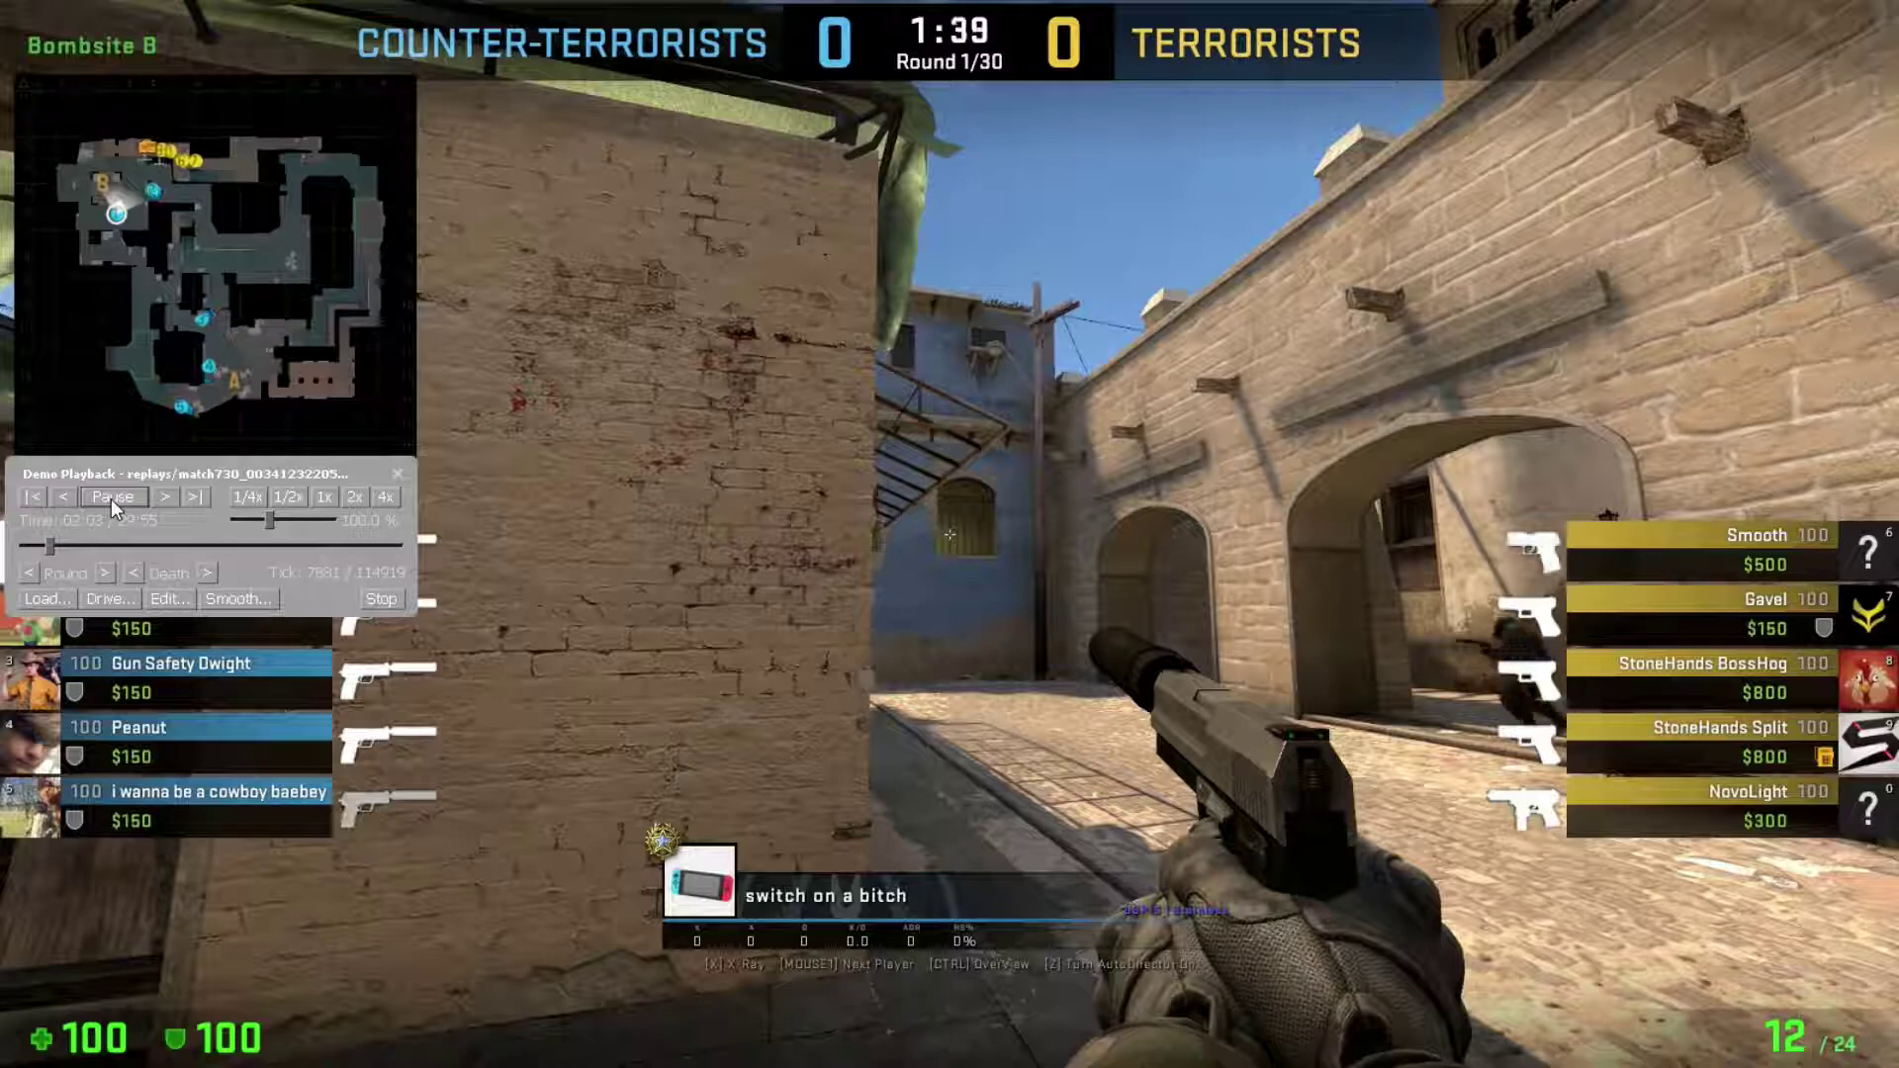
Run "demo_gototick 7638" in the console again to return the demo to the clip's starting tick, and close the console.
key("grave")
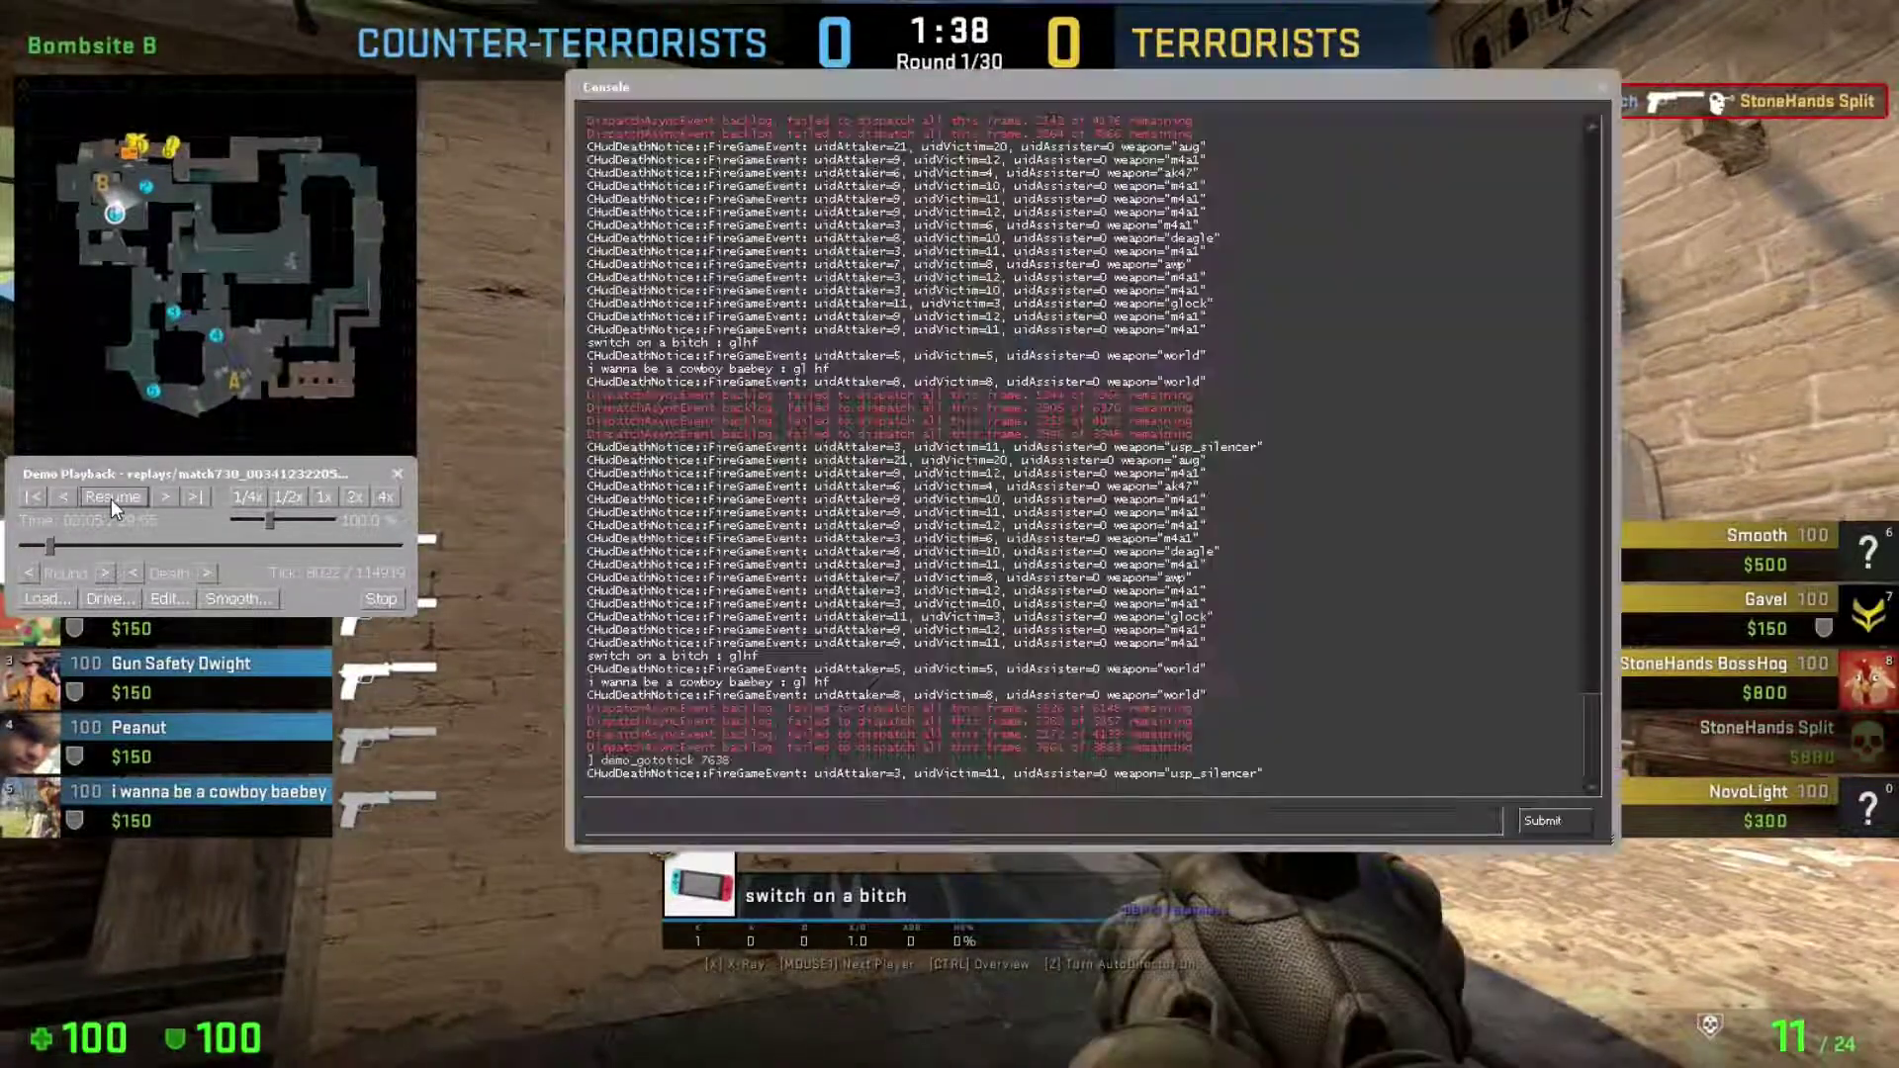
key("Up")
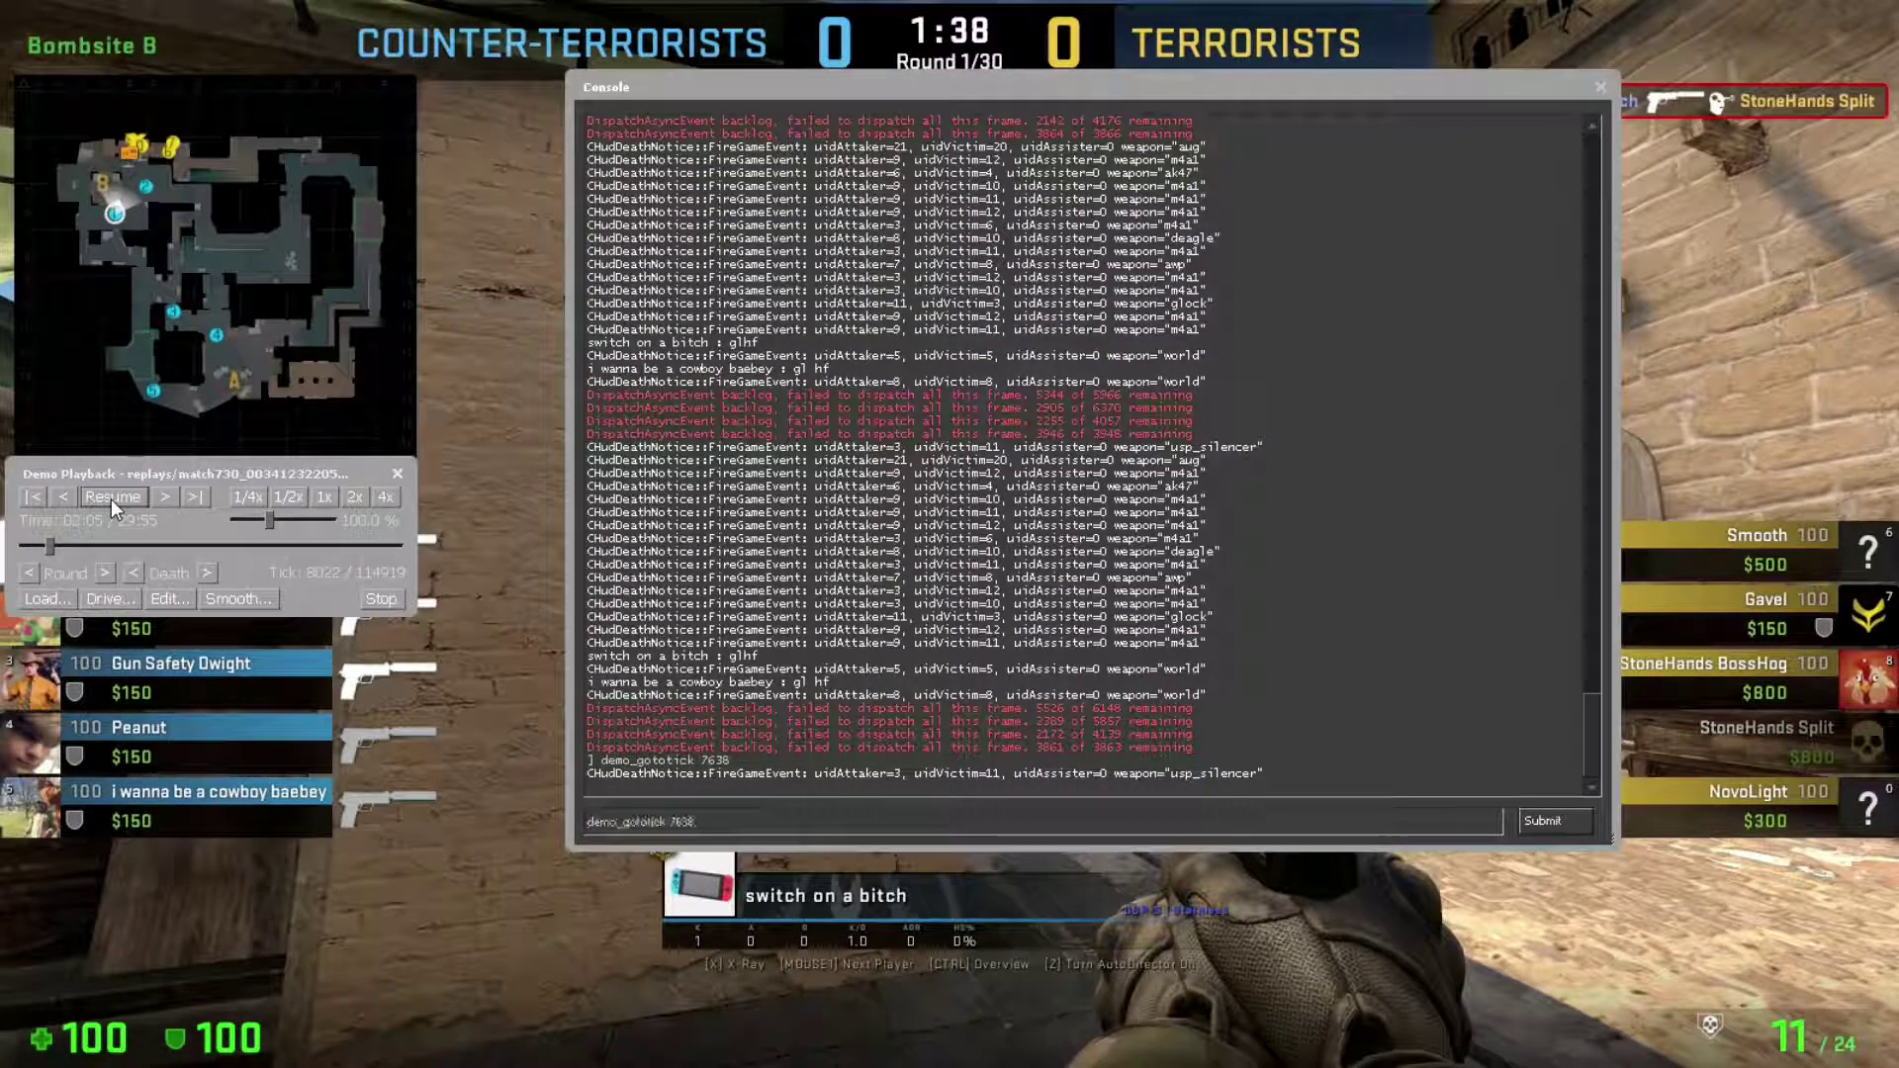
key("Return")
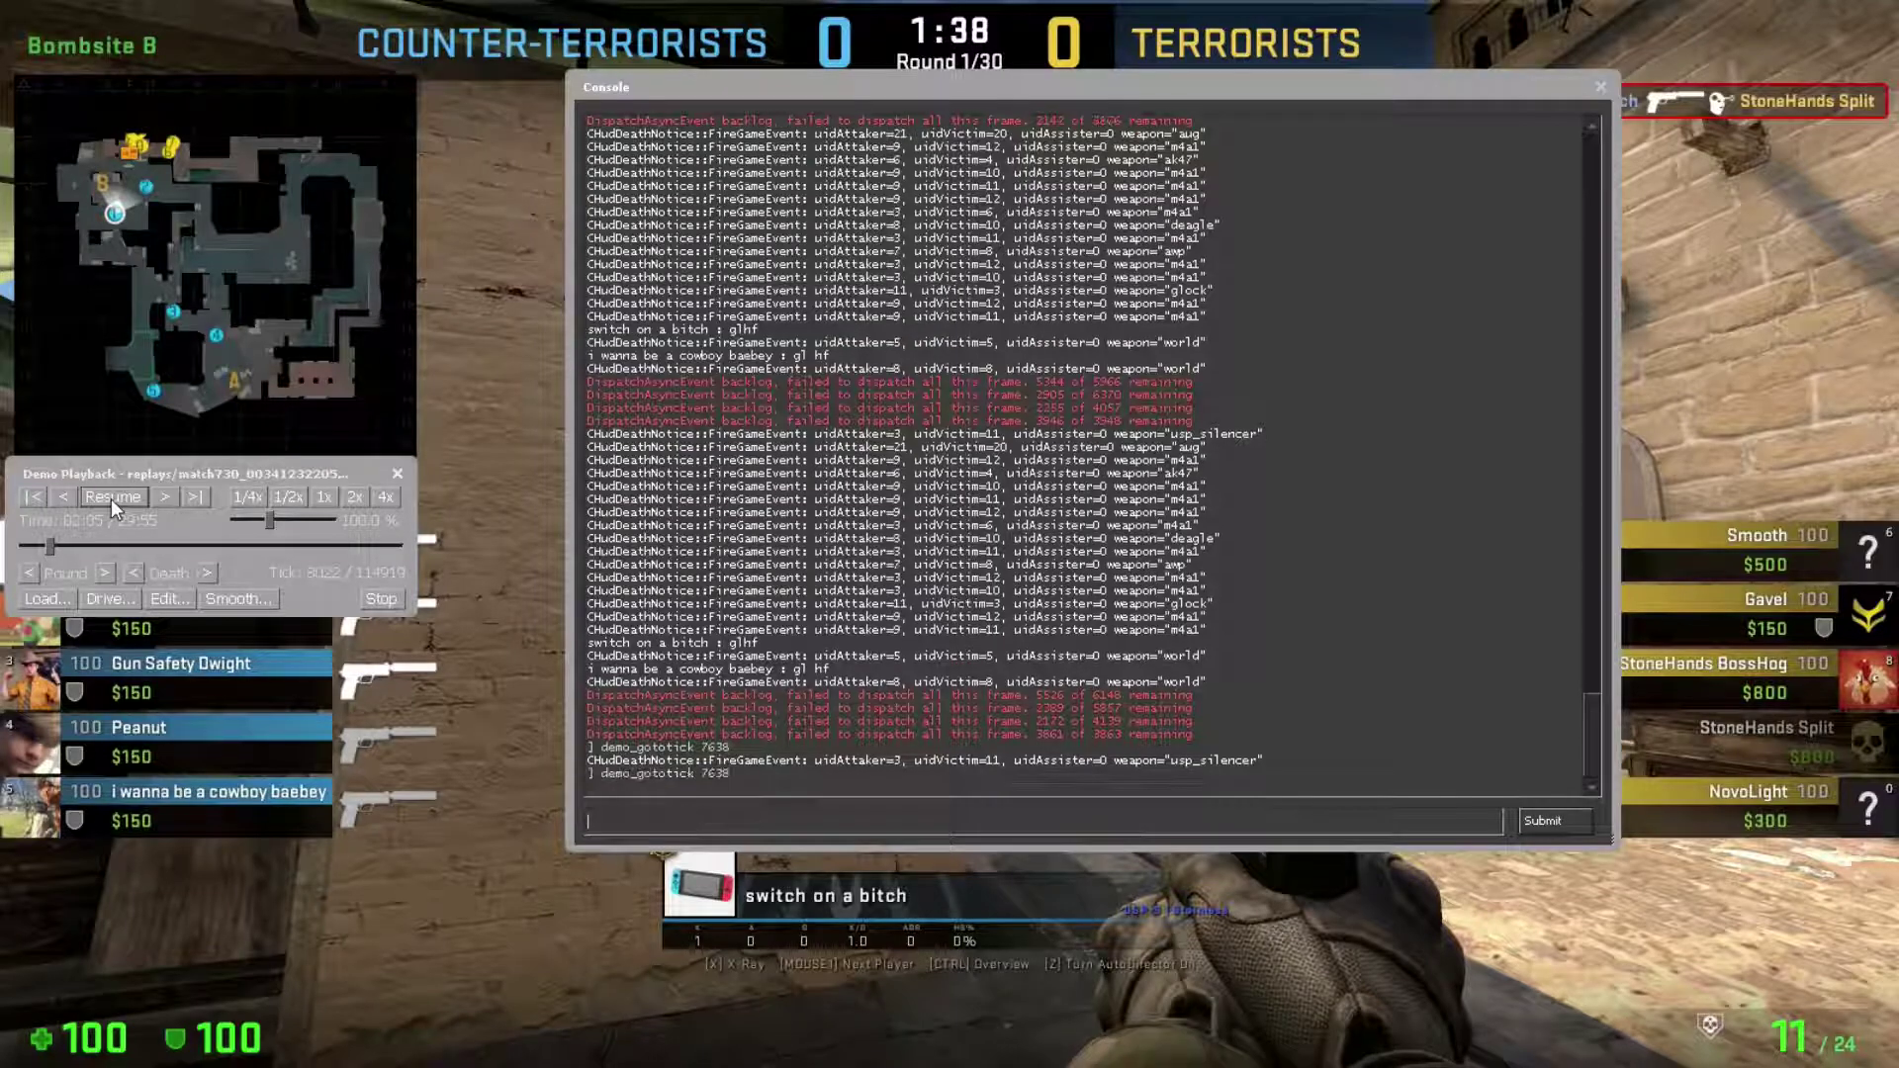
key("grave")
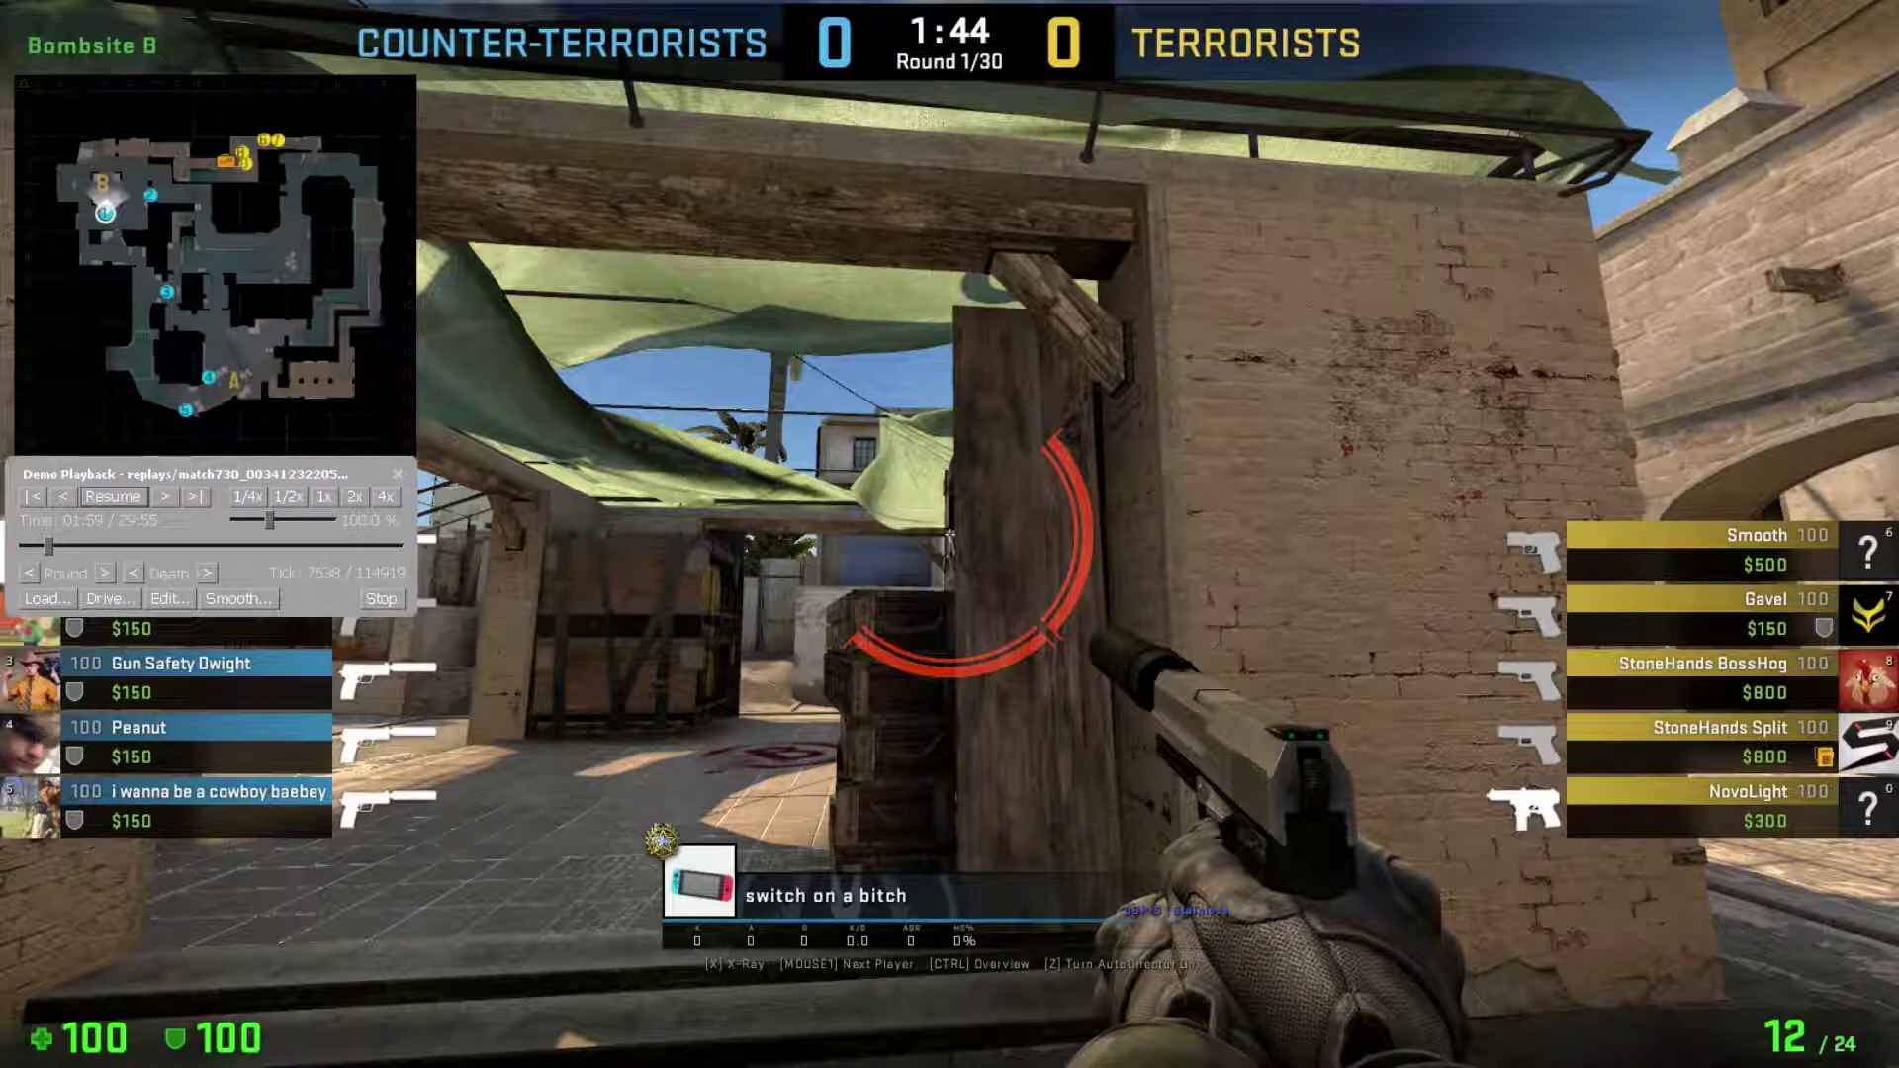
Enable cl_draw_only_deathnotices in the console to hide the HUD except for the kill feed, and close the console.
key("grave")
type("cl_draw")
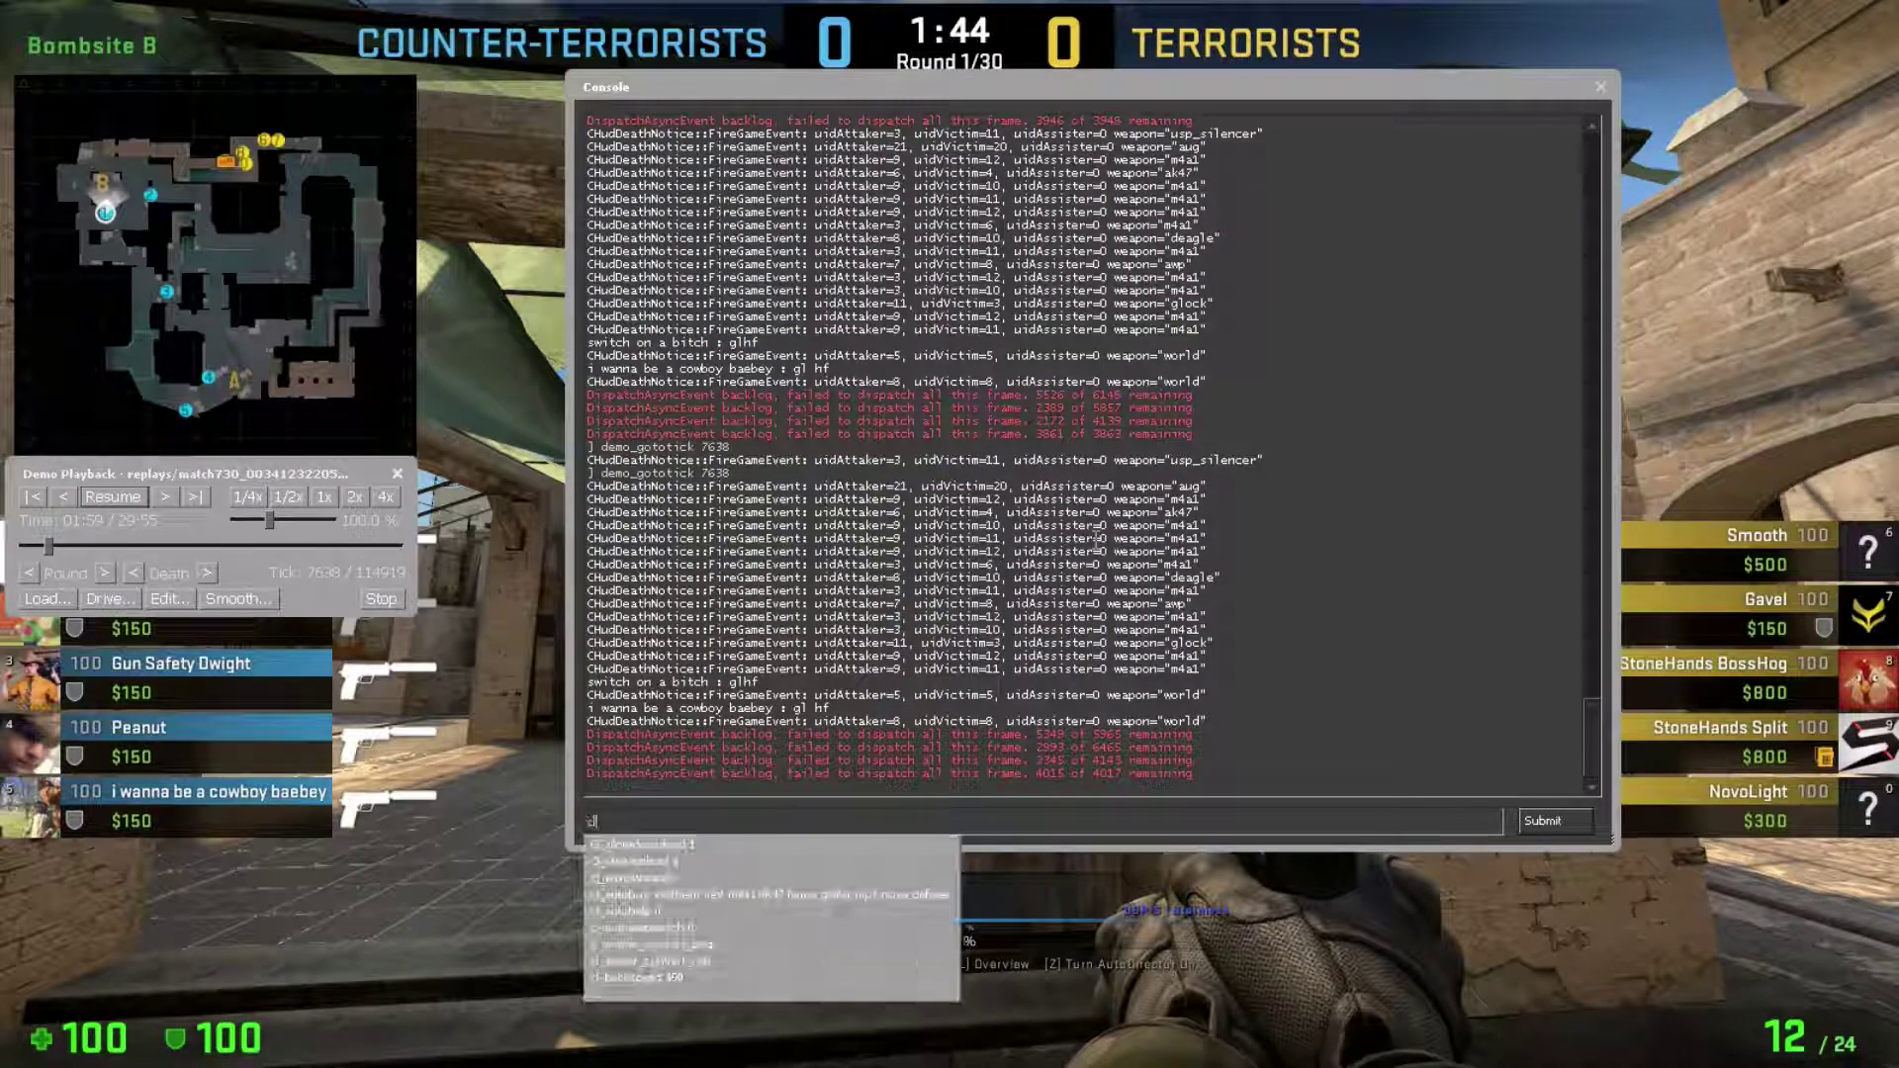
key("Up")
key("Up")
key("Up")
key("Up")
key("Up")
key("Up")
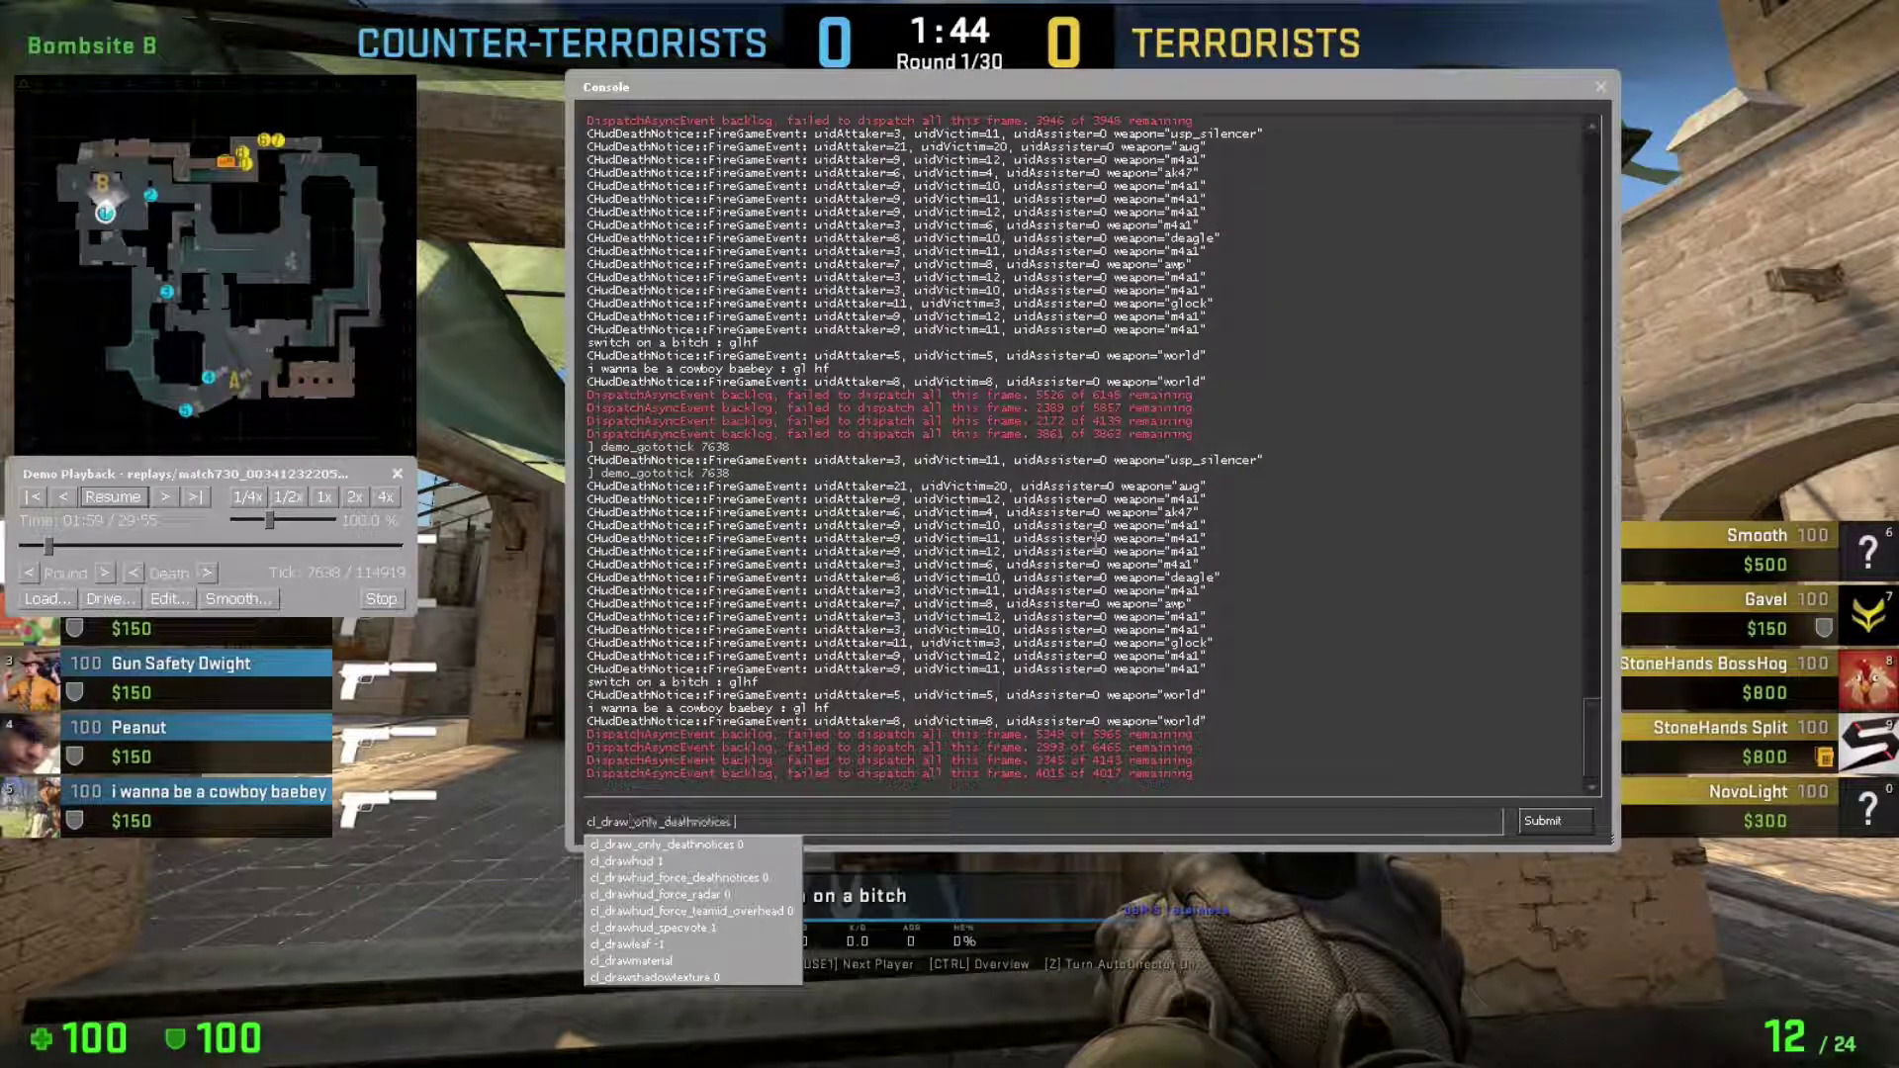
type("0")
key("Return")
key("grave")
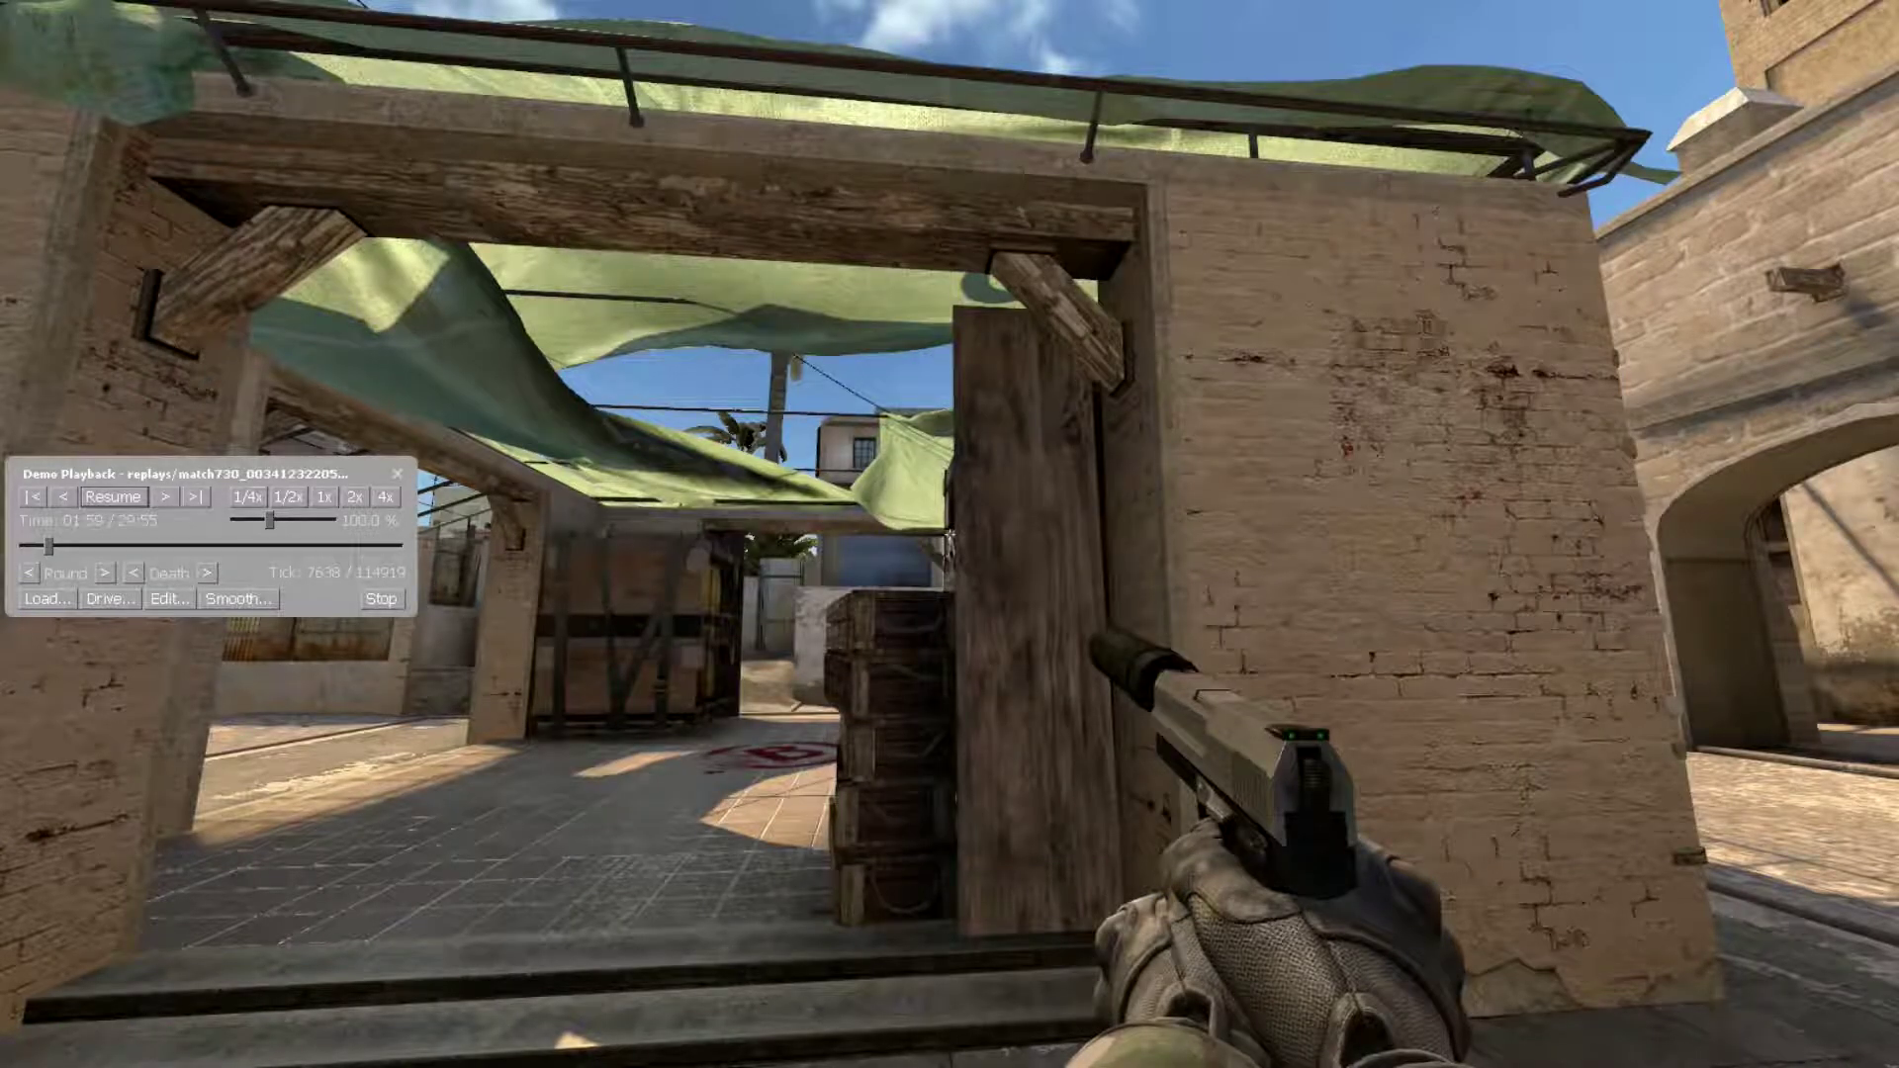
Play the demo through the first kill with the playback controls hidden, bring them back, and pause shortly after the kill.
left_click(124, 496)
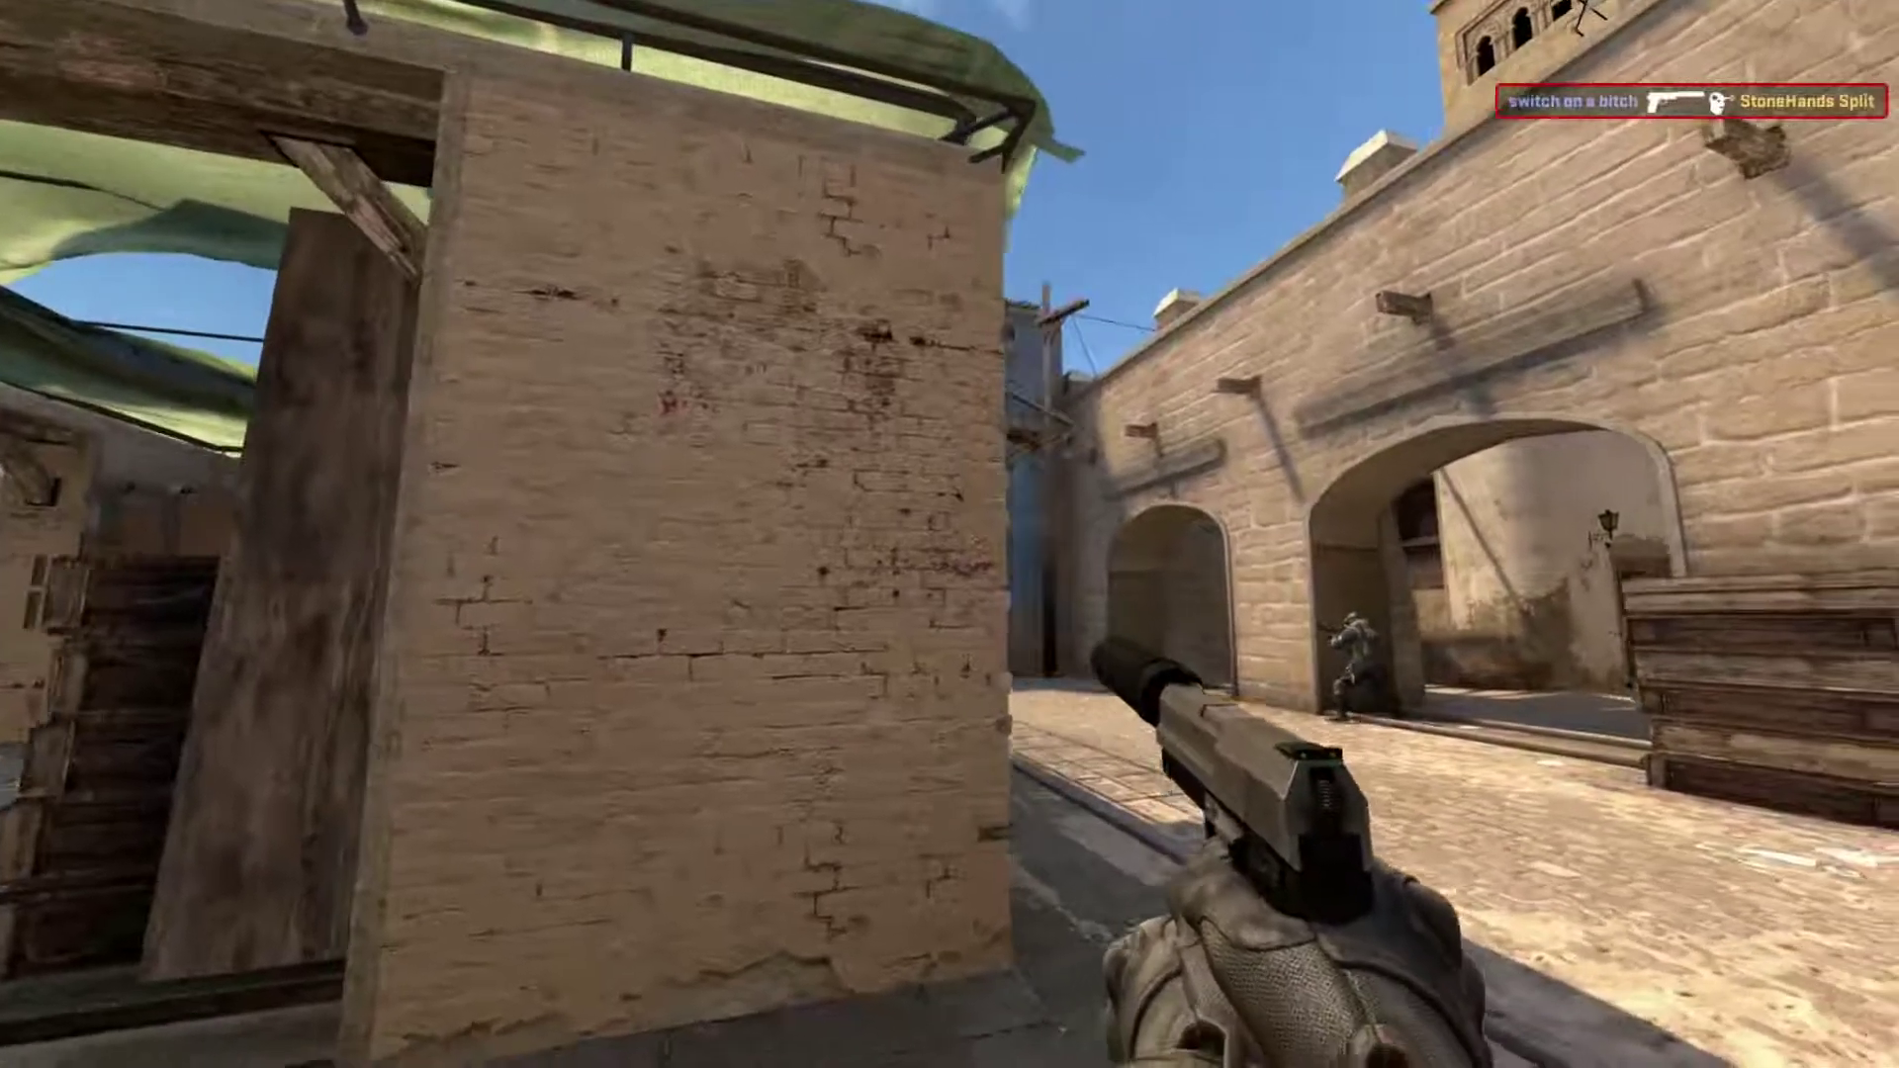
key("shift+F2")
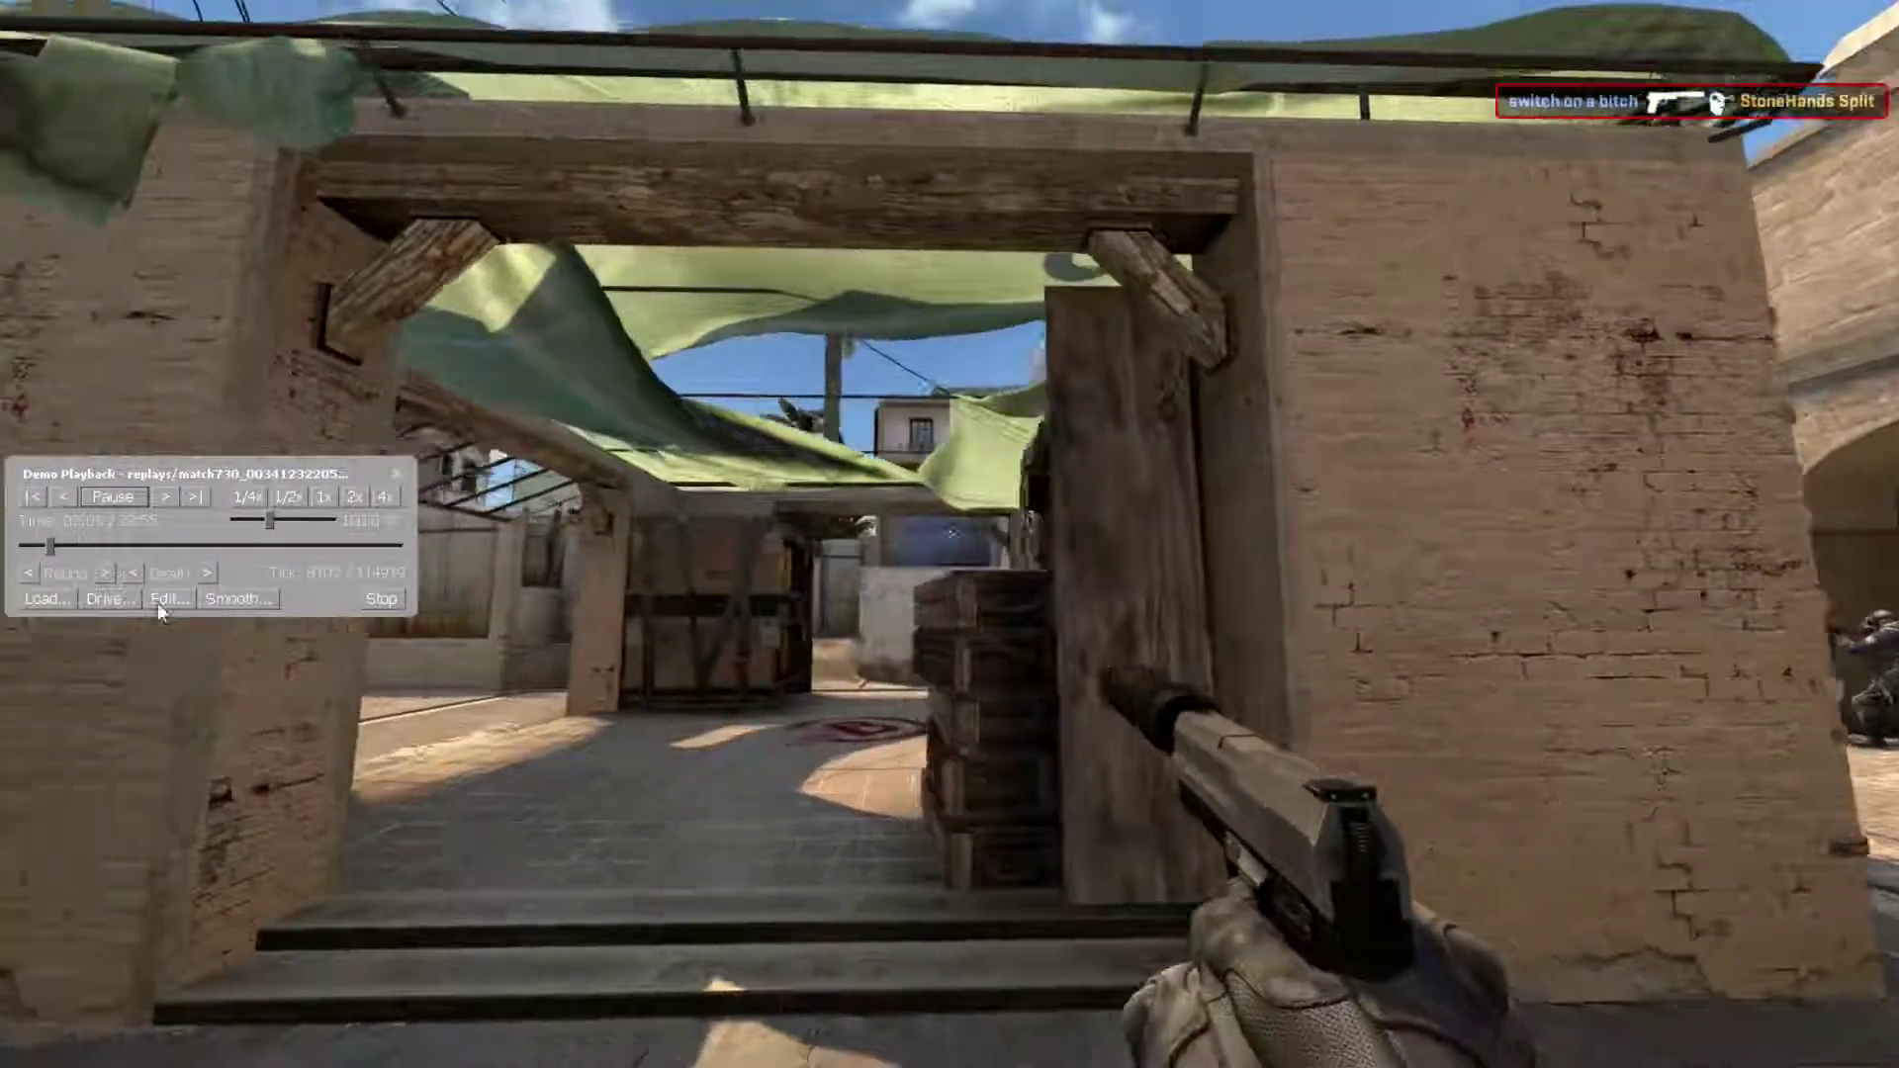
left_click(123, 495)
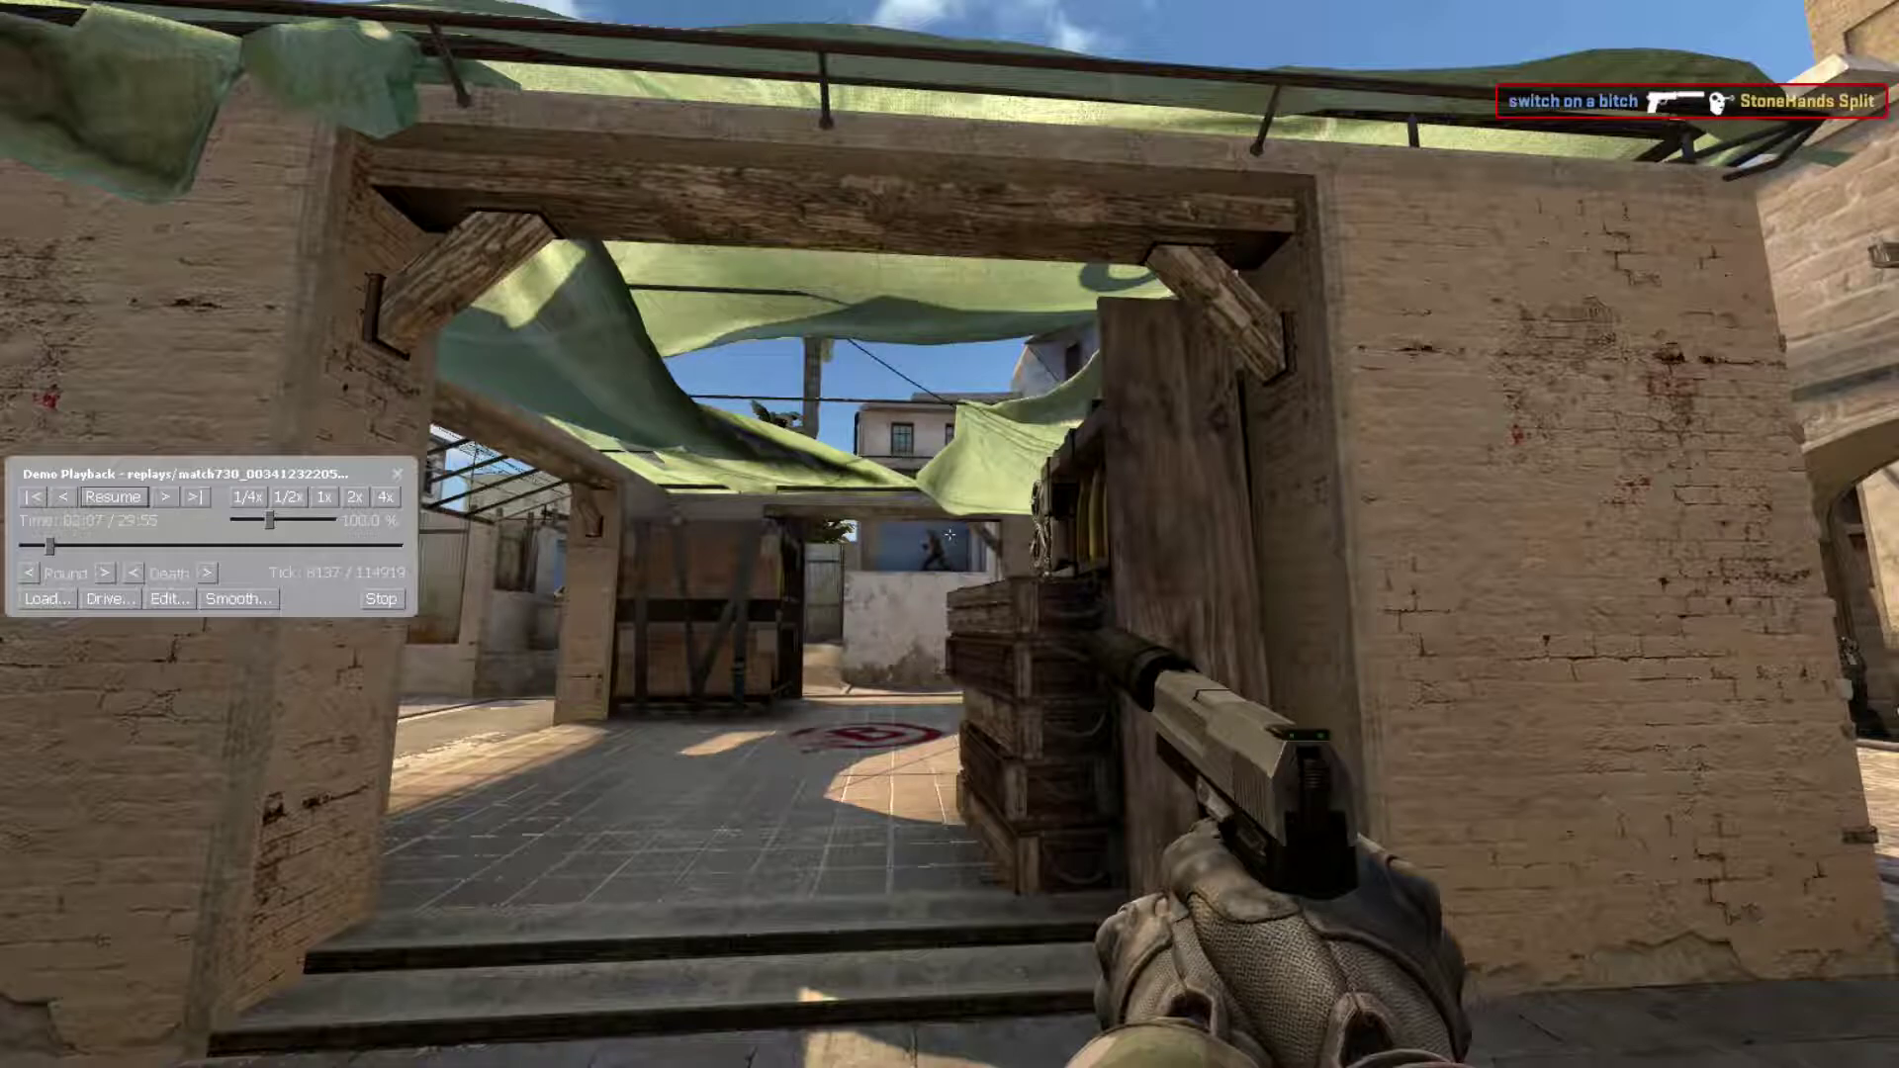
Seek the demo forward to about 07:52 and run "demo_gototick 30242" in the console.
left_click(120, 548)
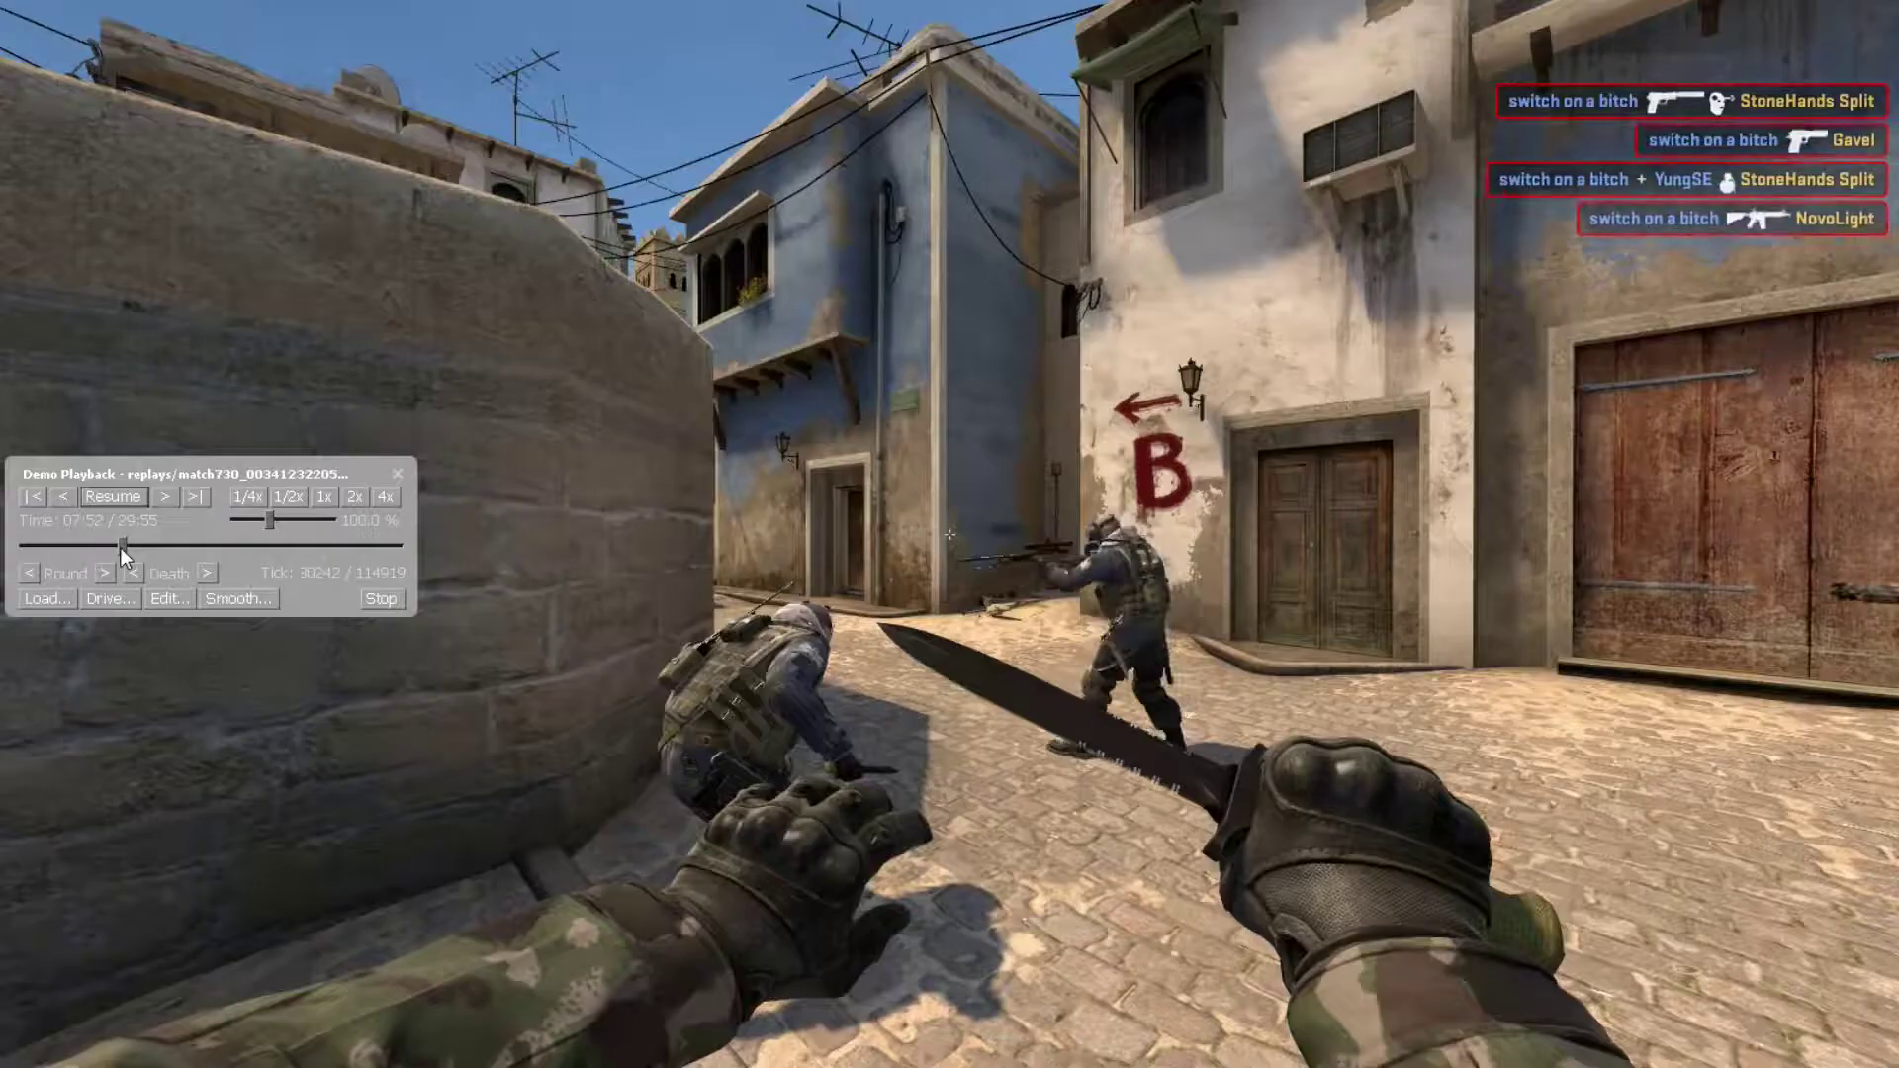
key("grave")
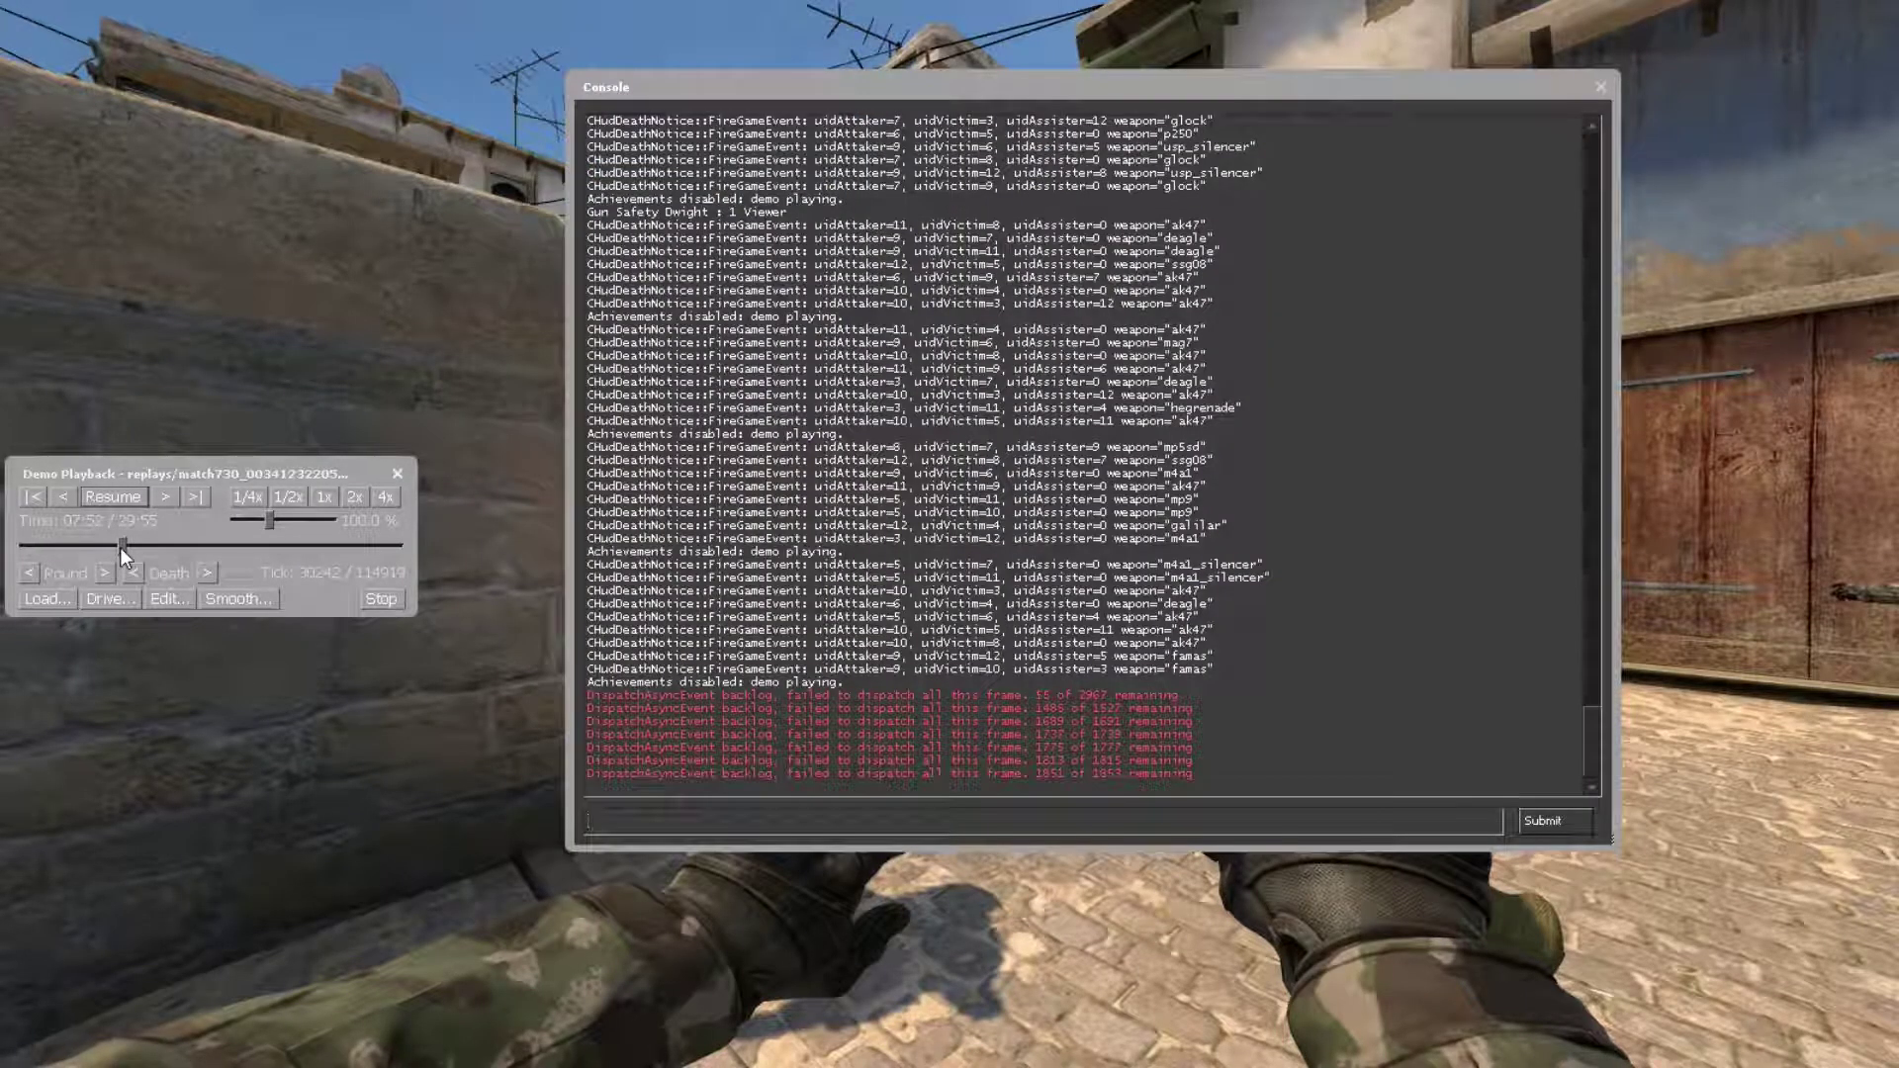
type("demo_got")
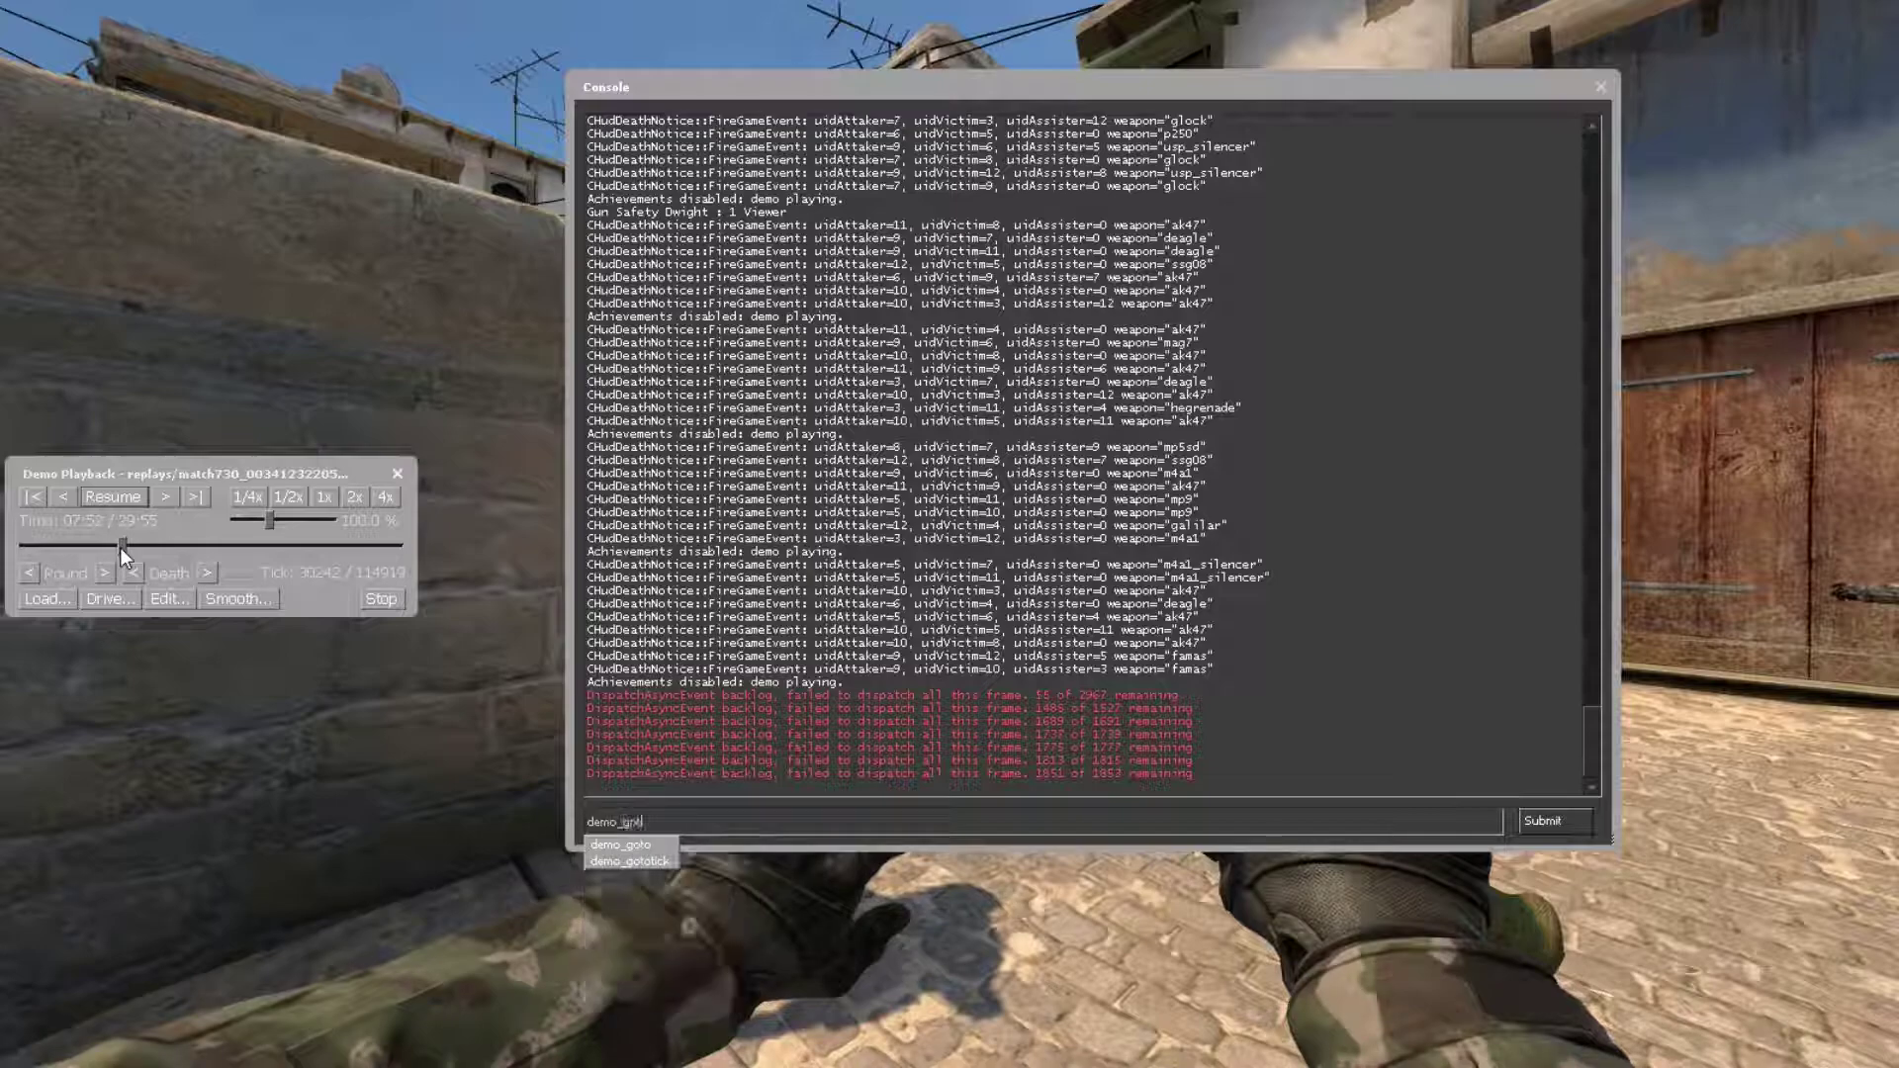
type("otick")
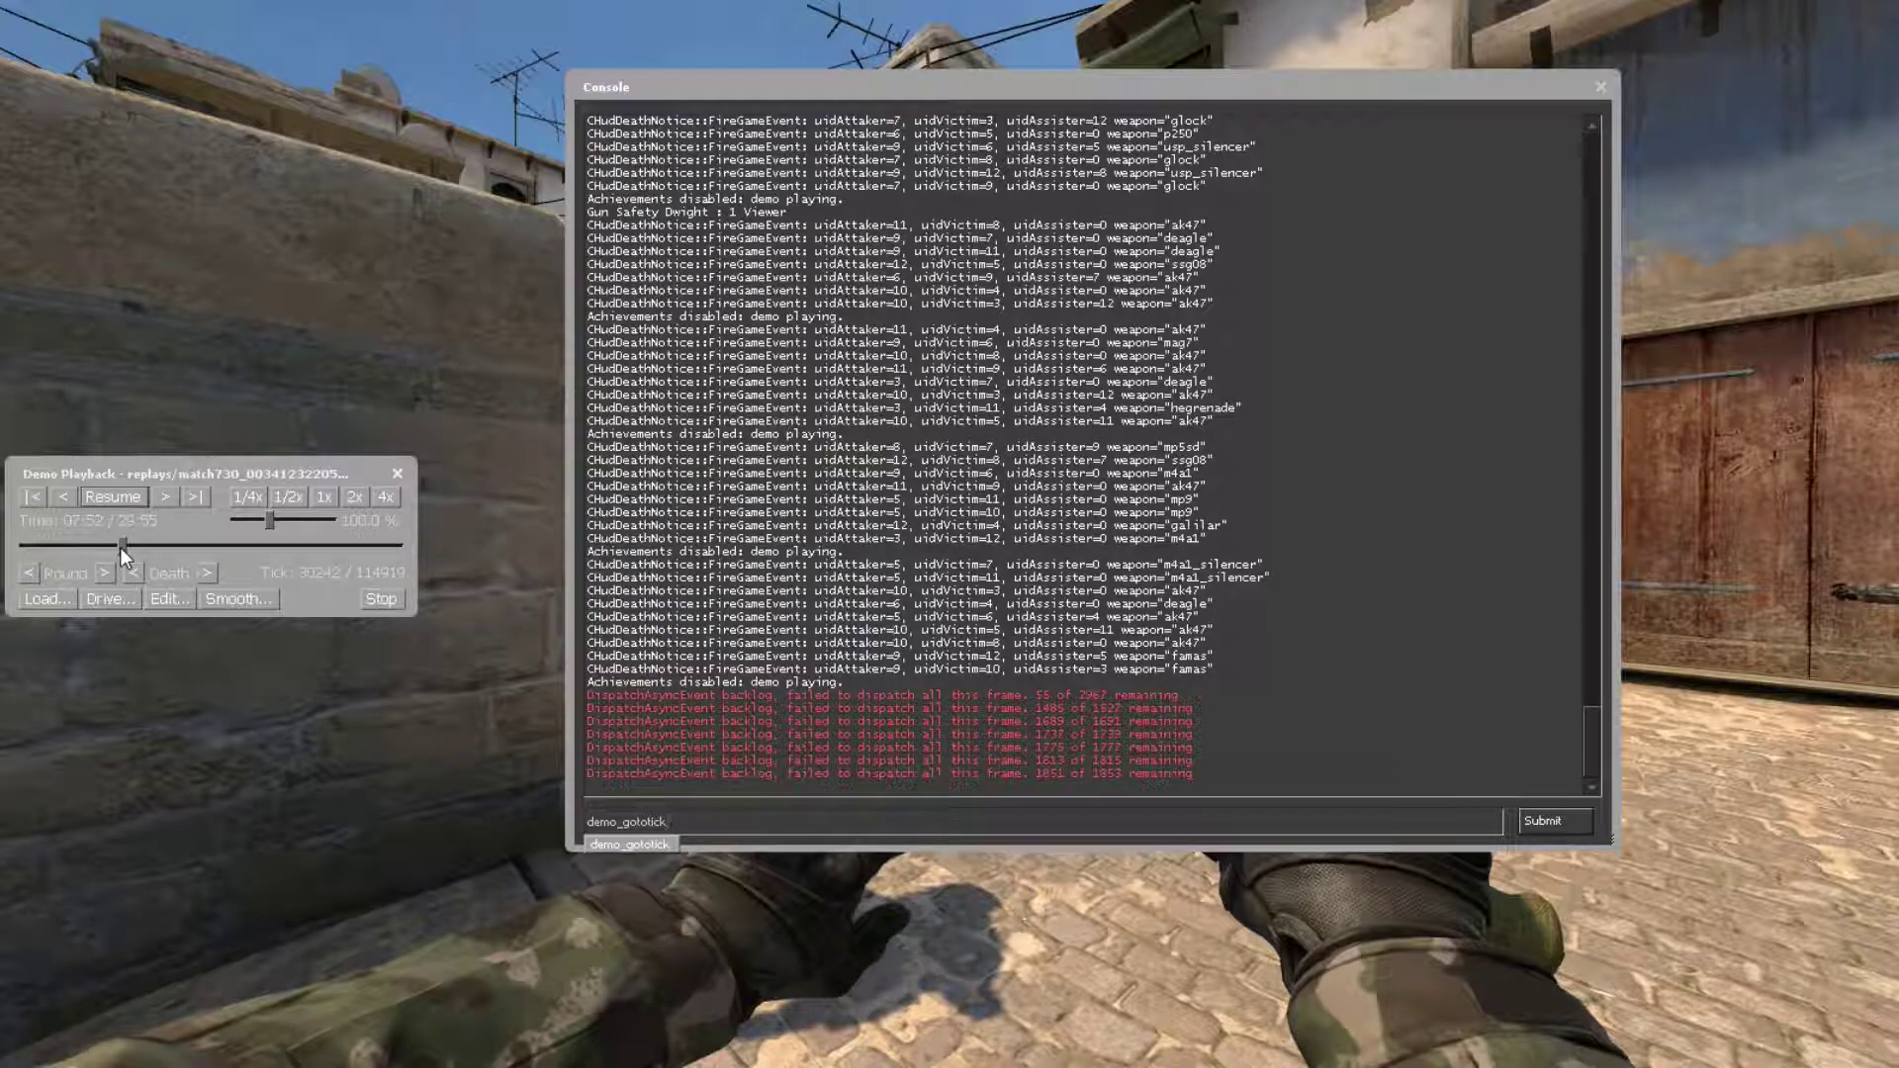
type(" 30243")
key("Return")
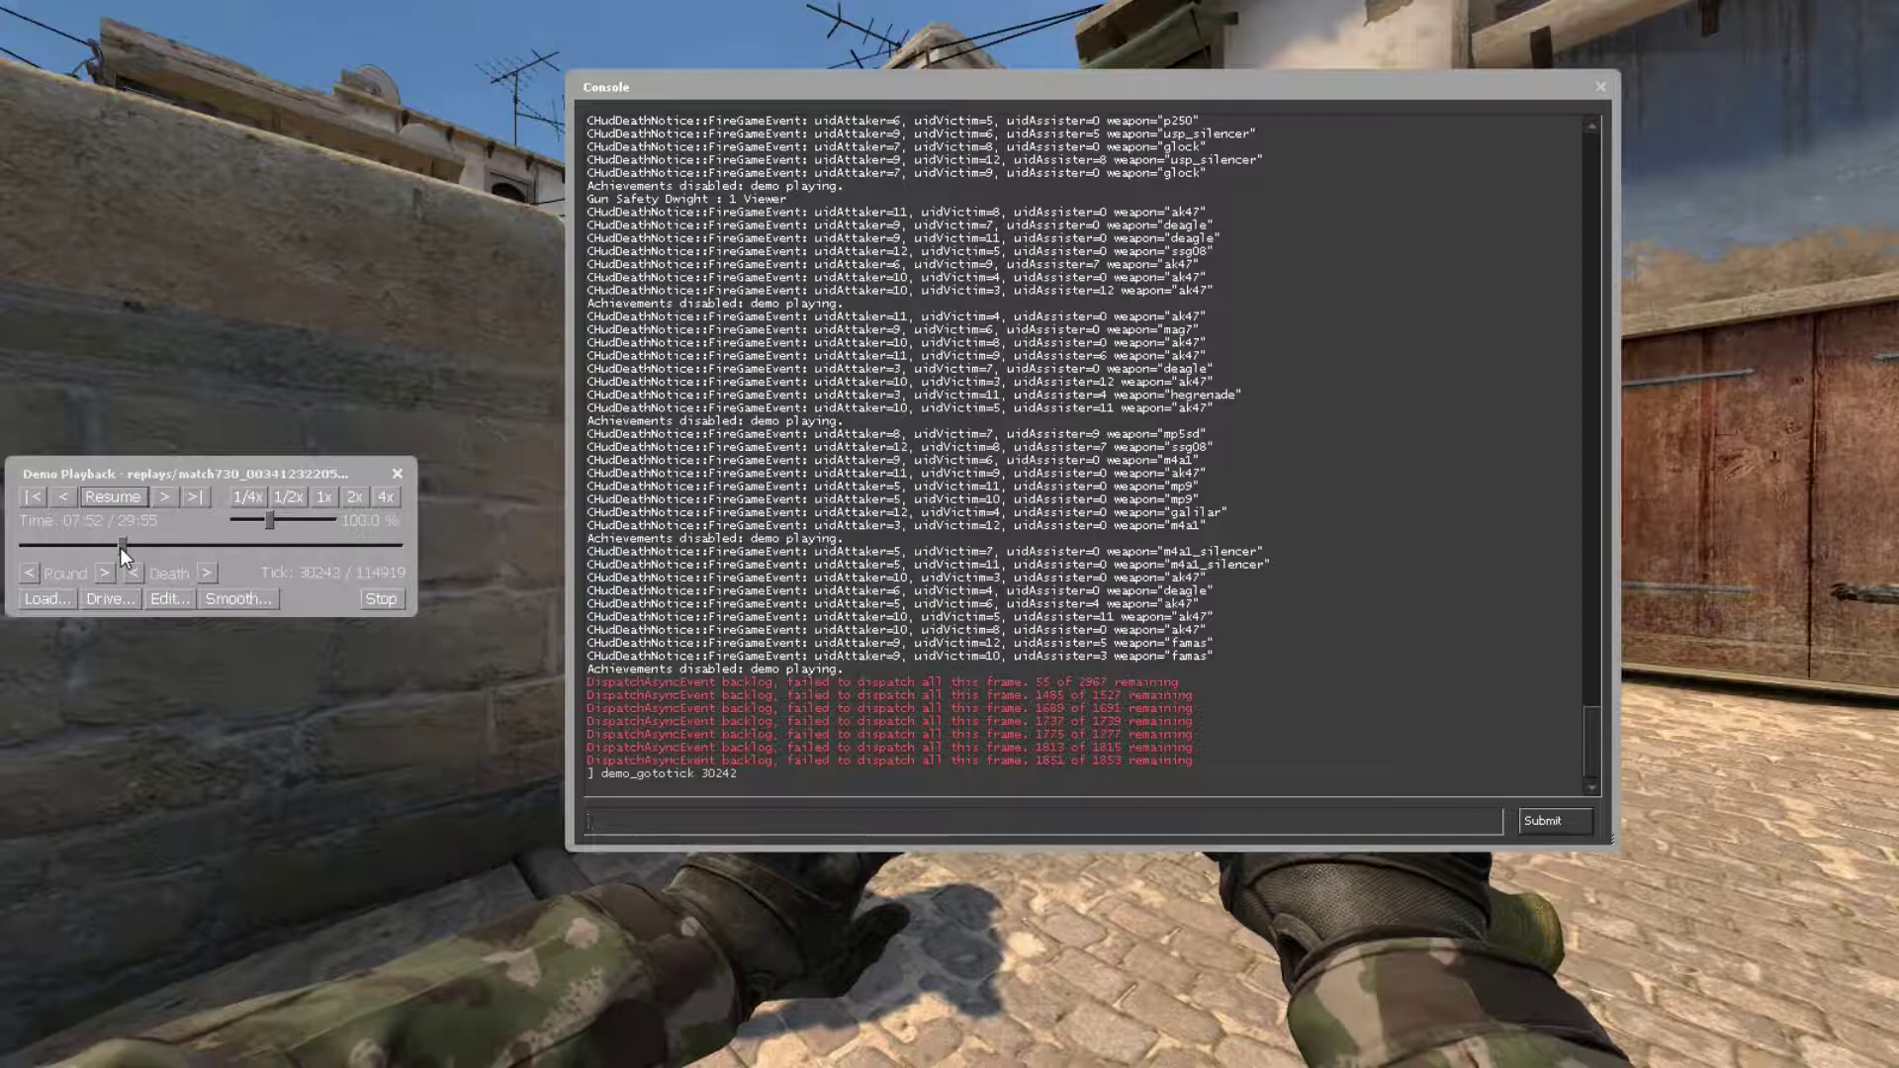
key("grave")
Play the demo to about 07:59 with the full HUD restored, pause, and turn the free camera at the CT start.
left_click(126, 500)
left_click(121, 500)
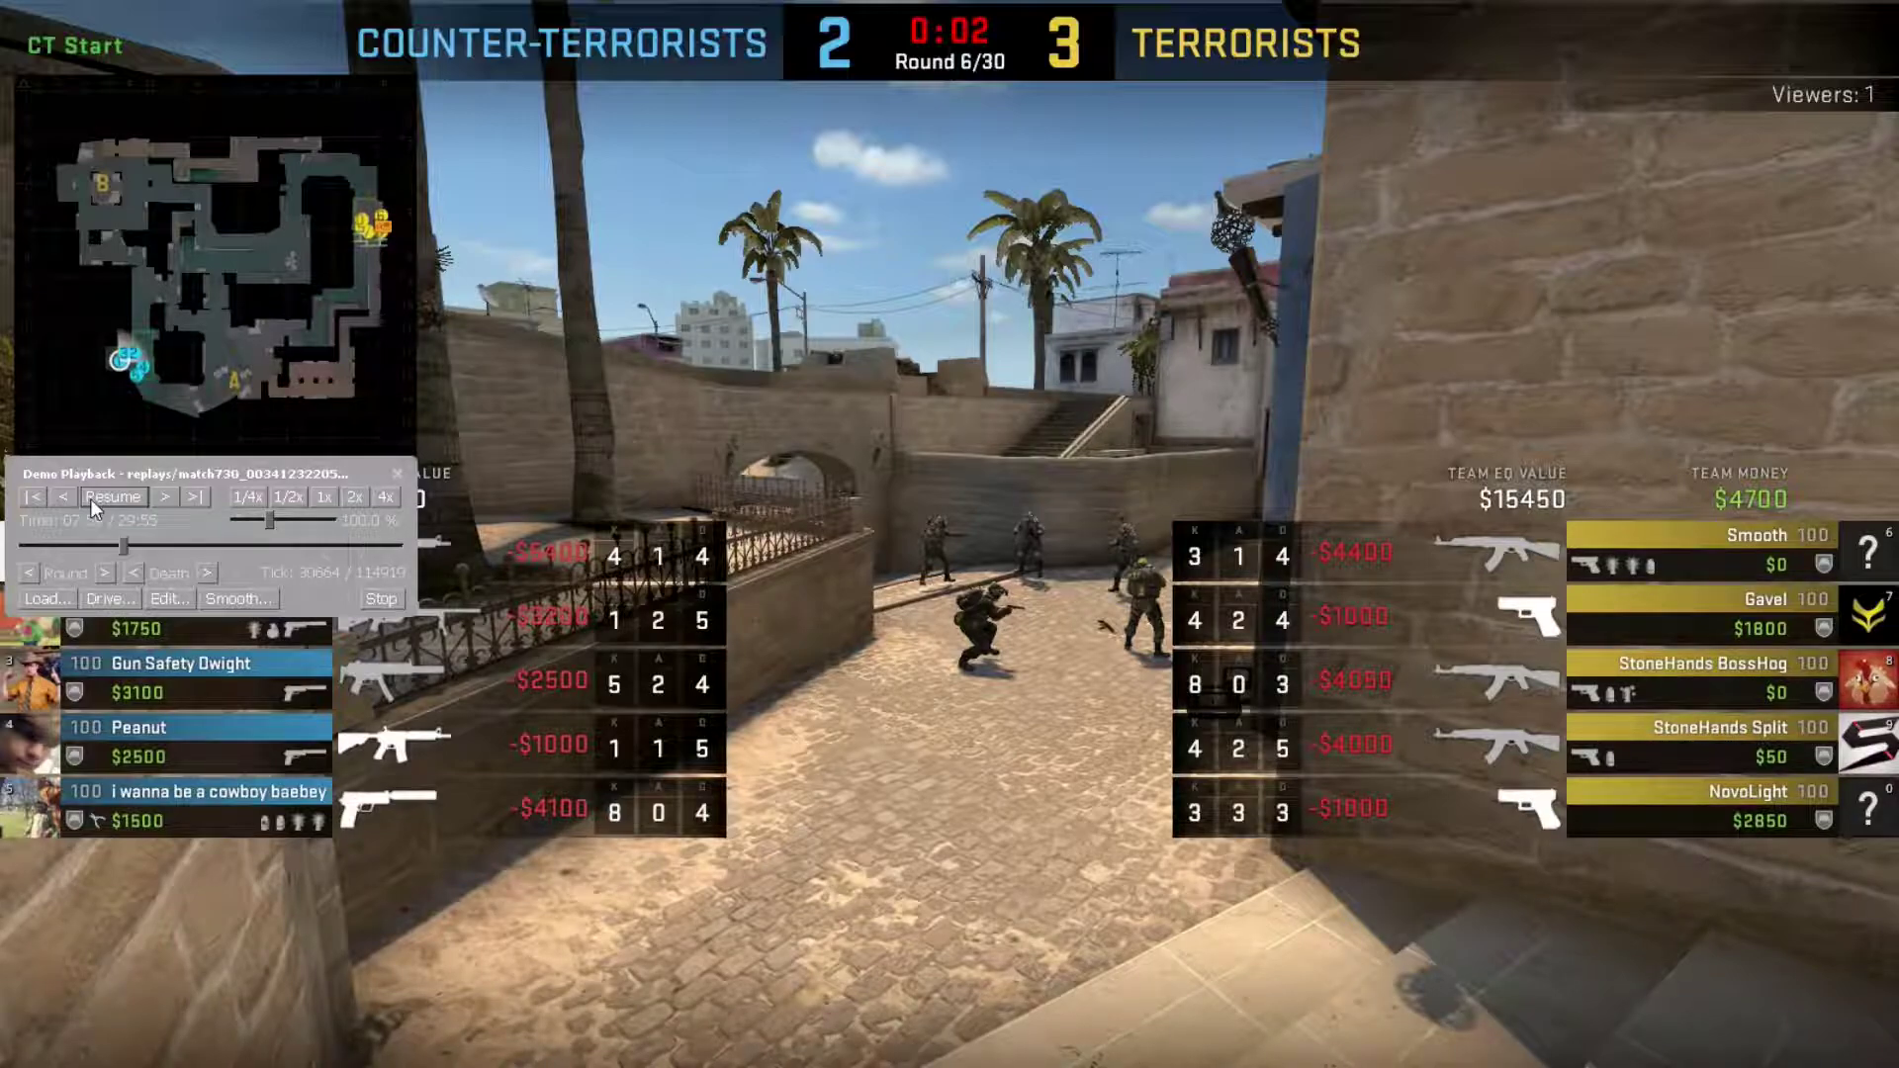
left_click(91, 499)
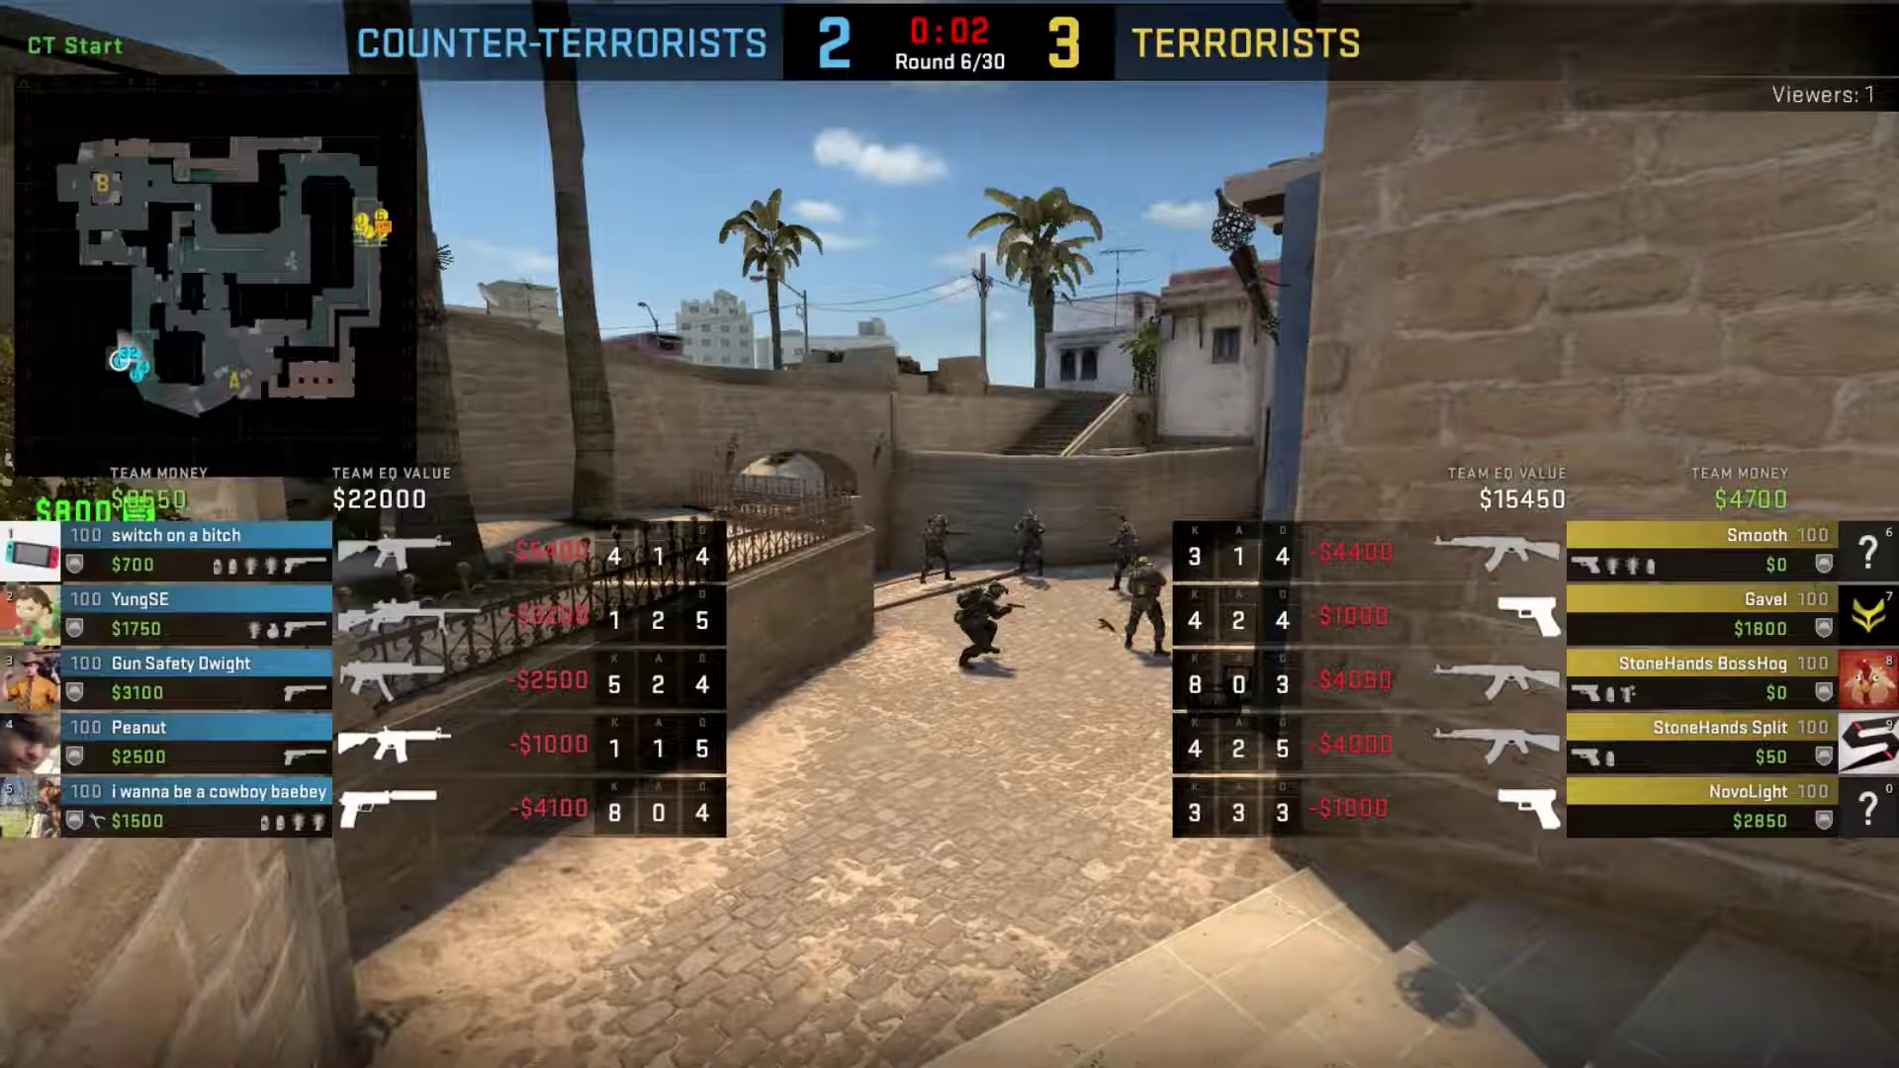
key("shift+F2")
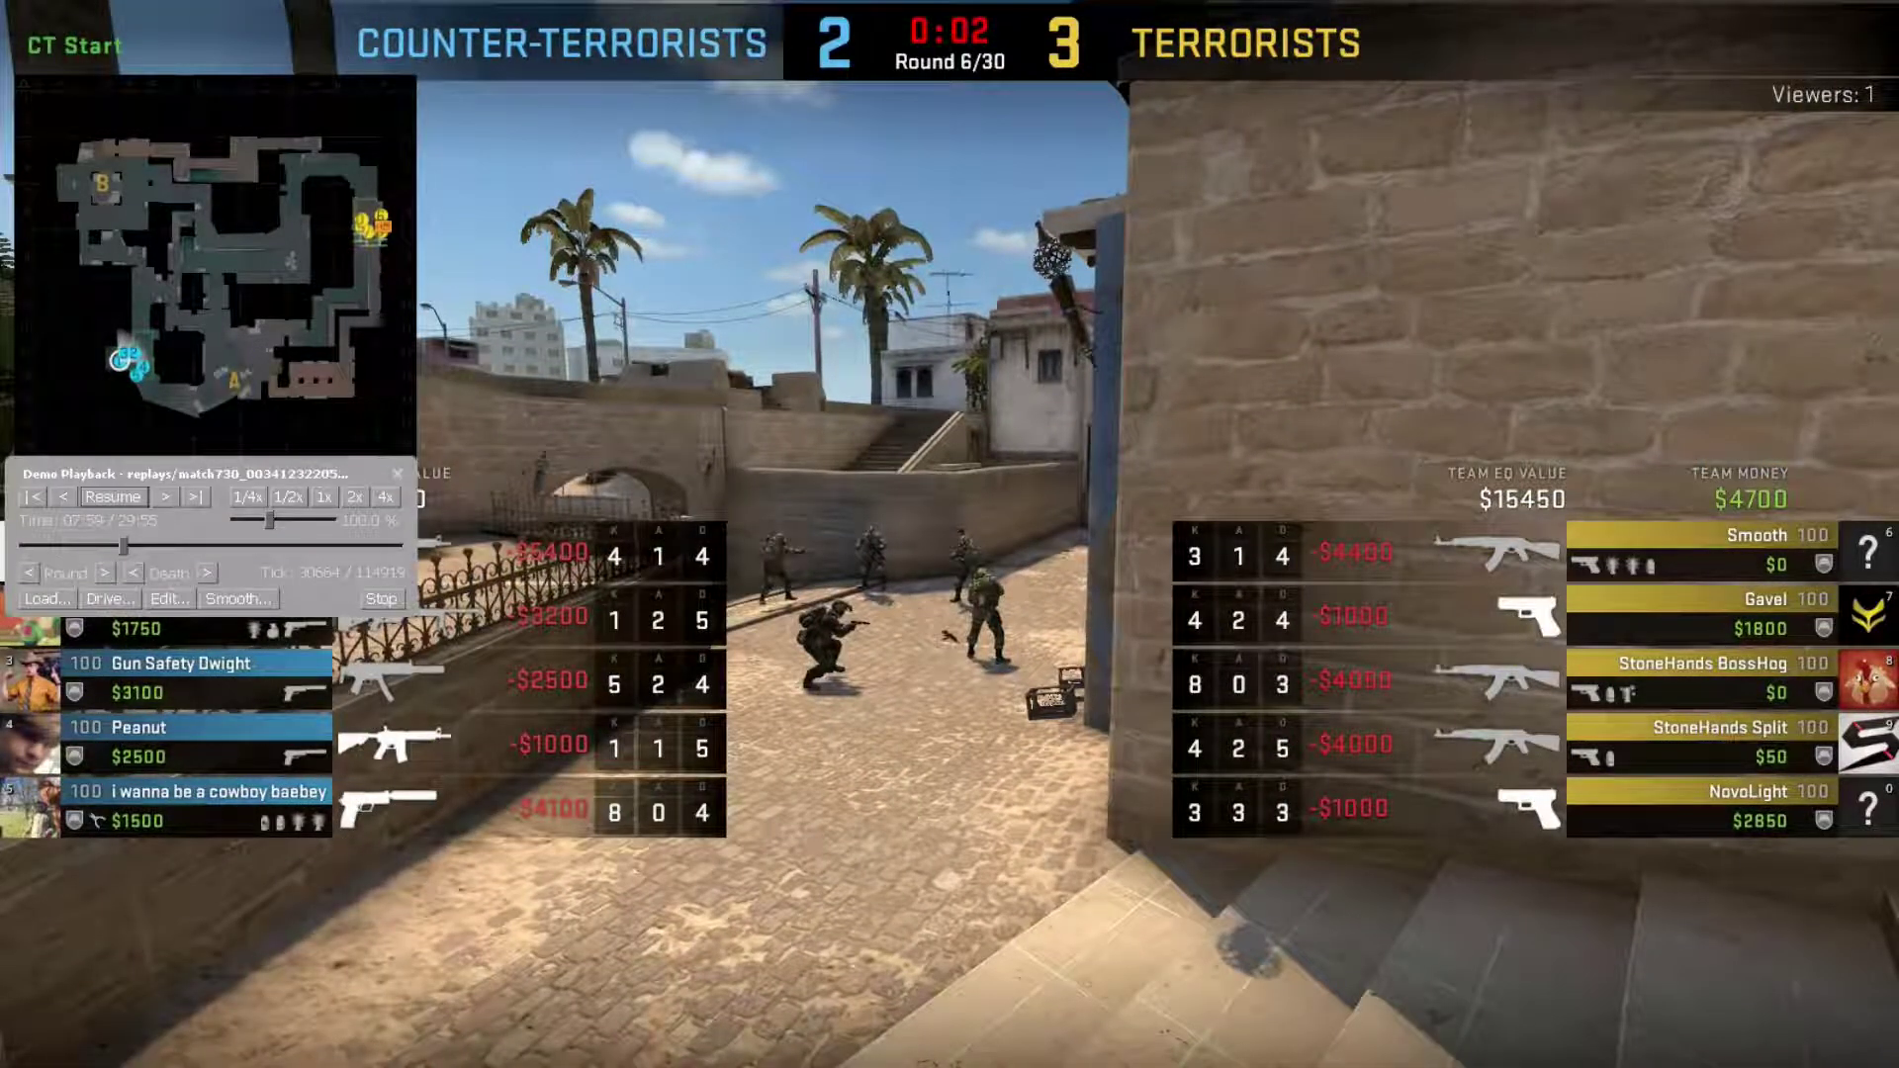
Run "demo_gototick 30664" in the console to set the starting tick for the cinematic shot.
key("grave")
type("demo")
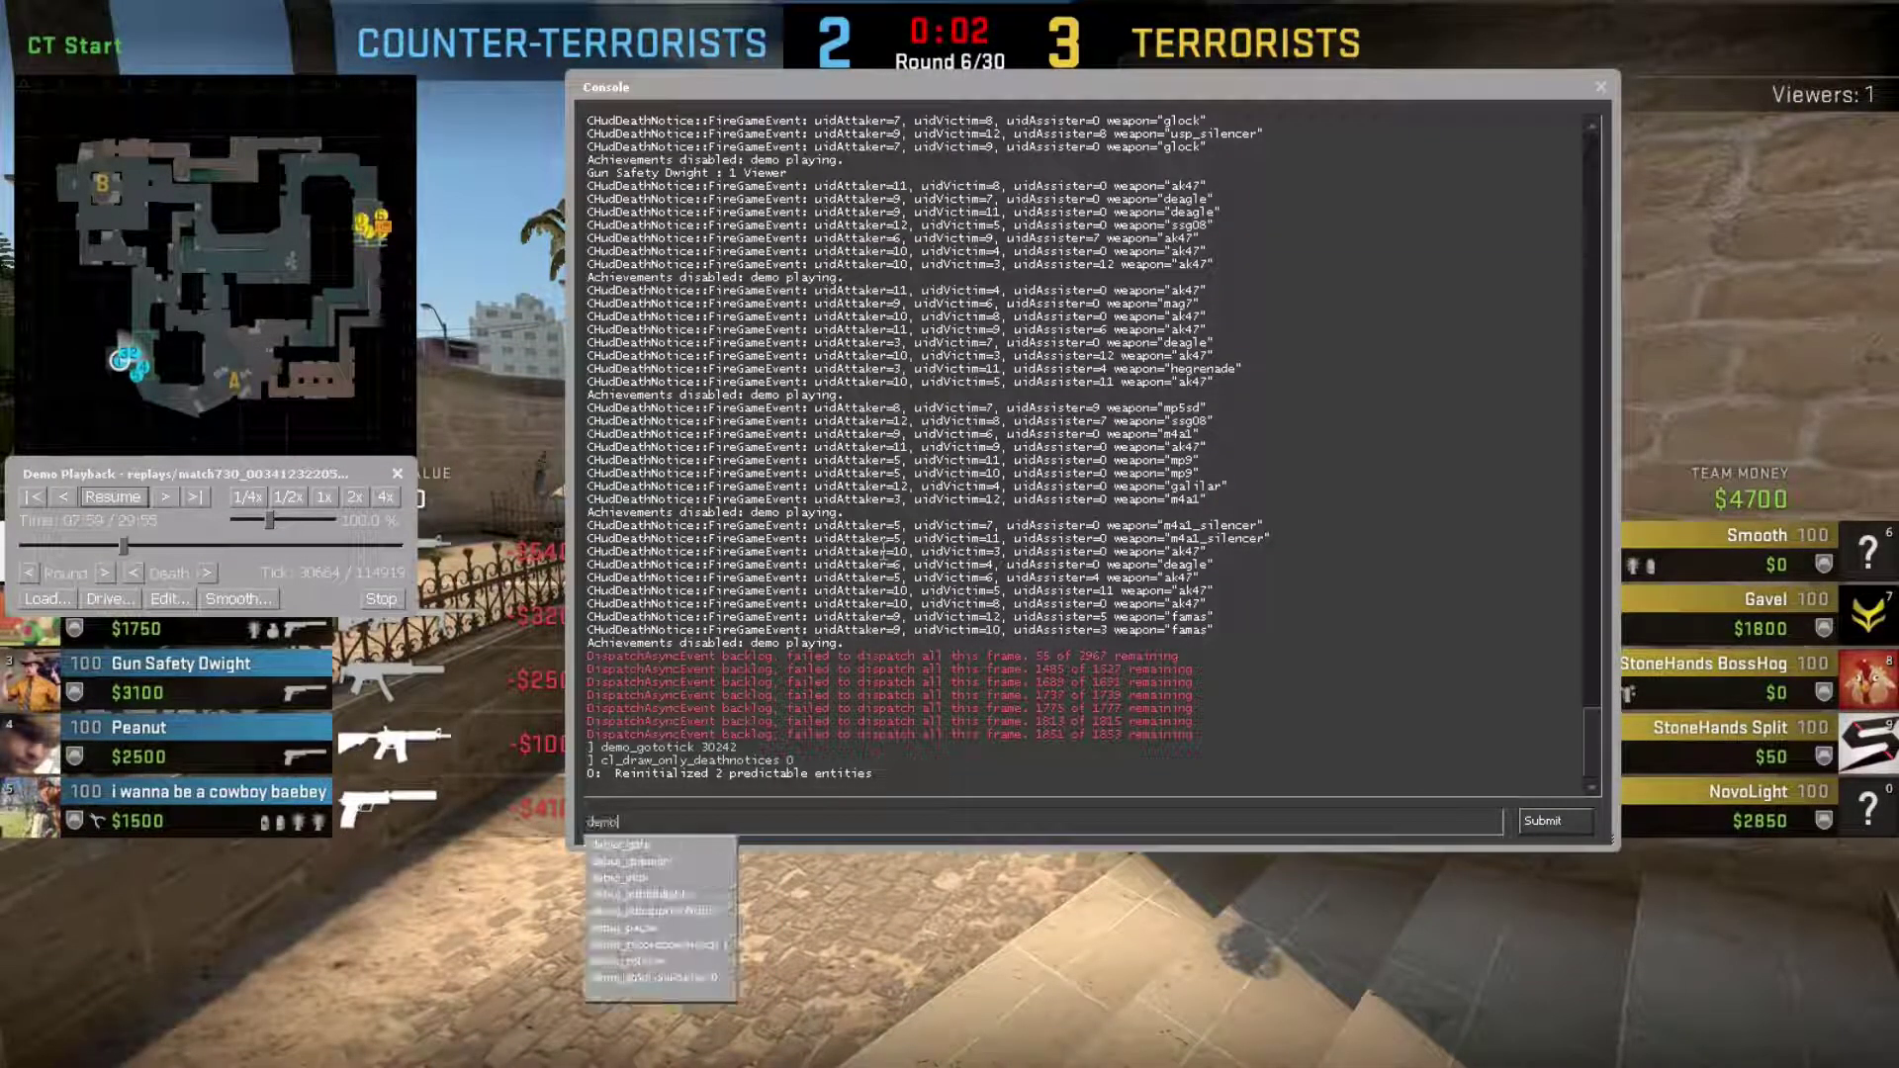
type("_gototick")
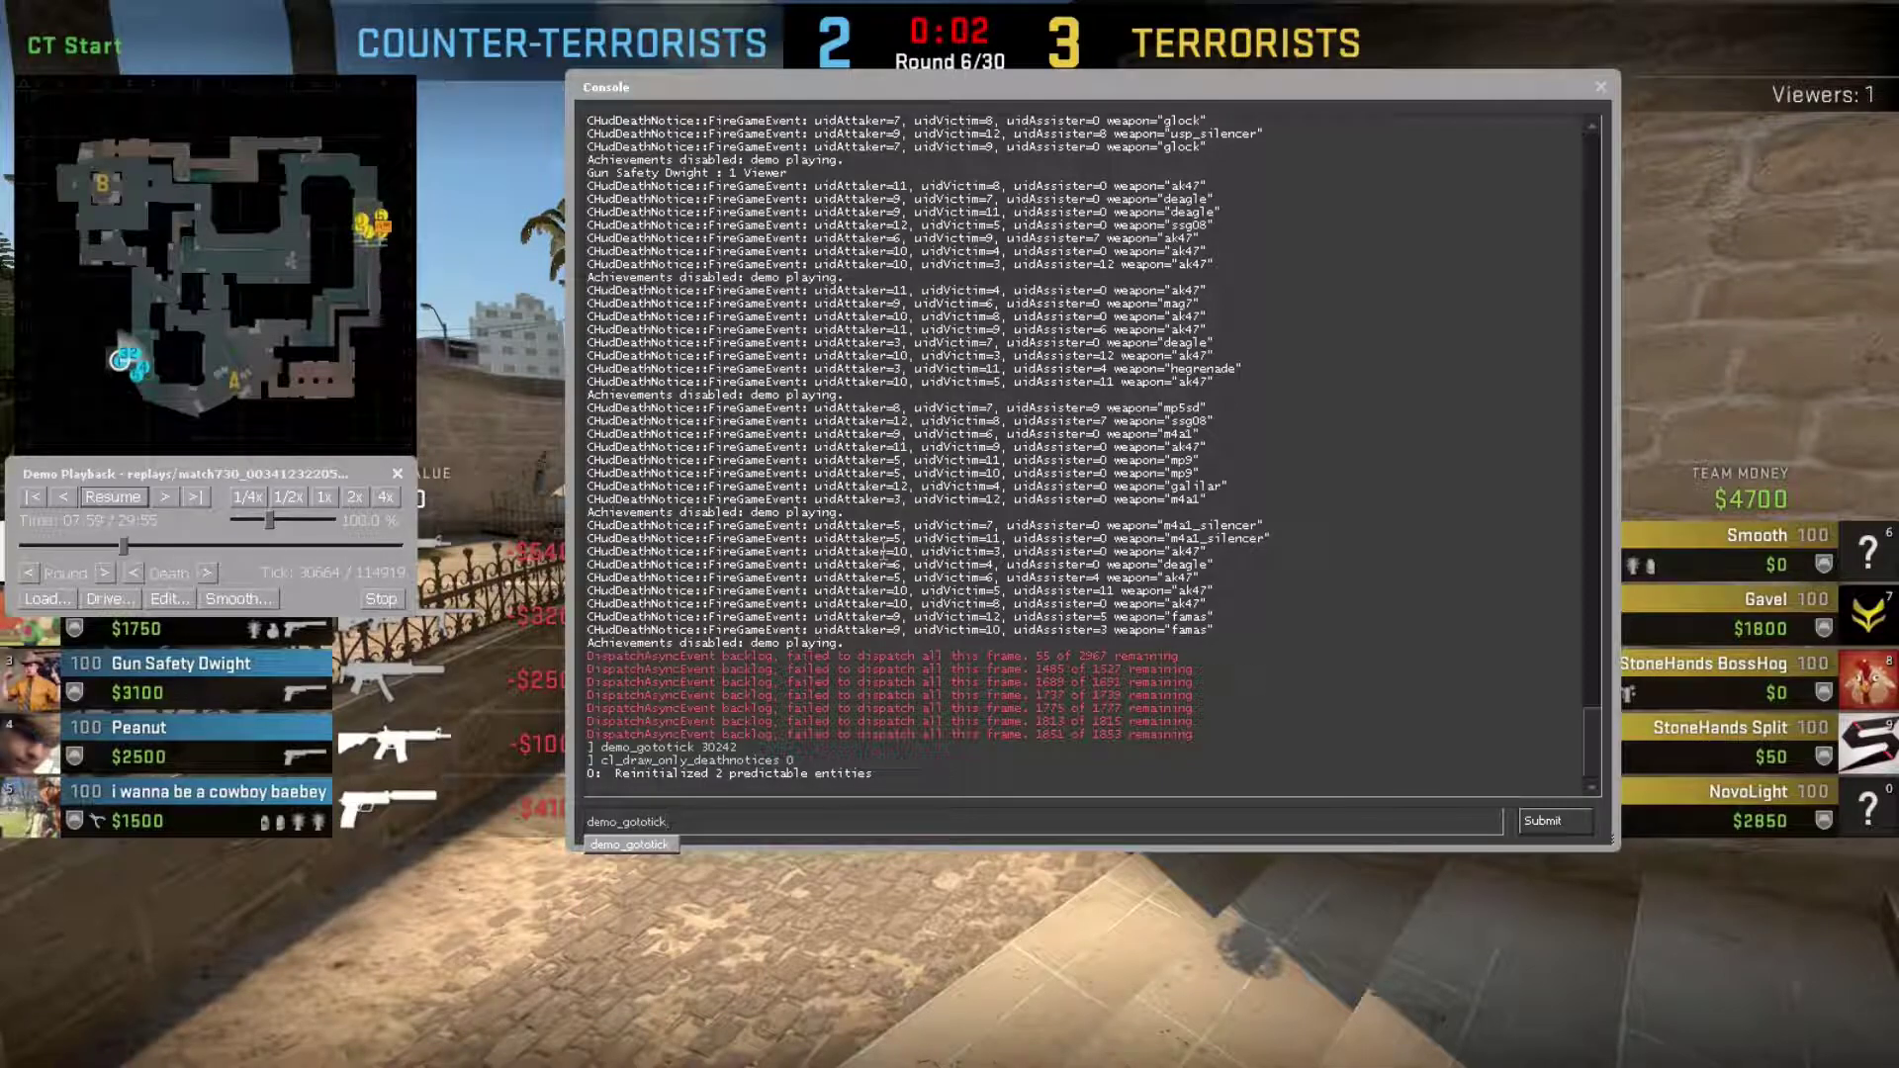
type(" 30664")
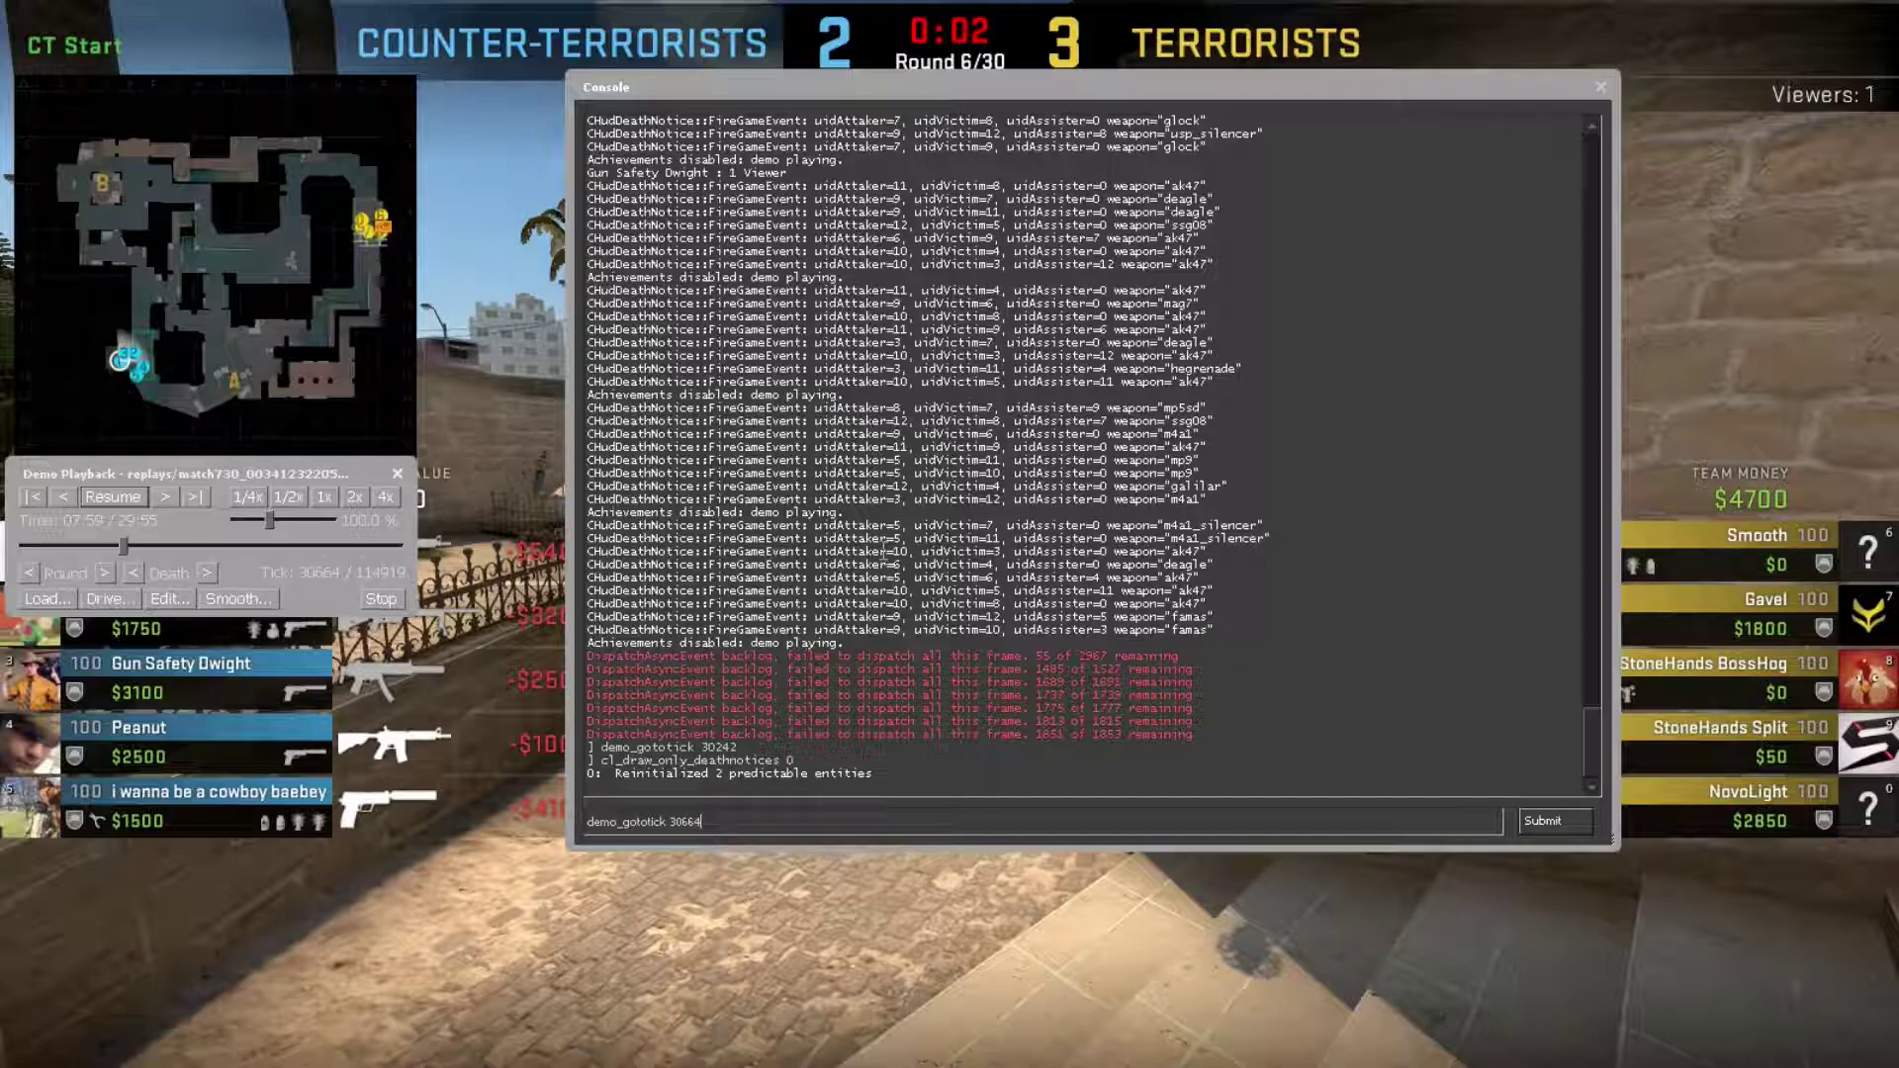
key("Return")
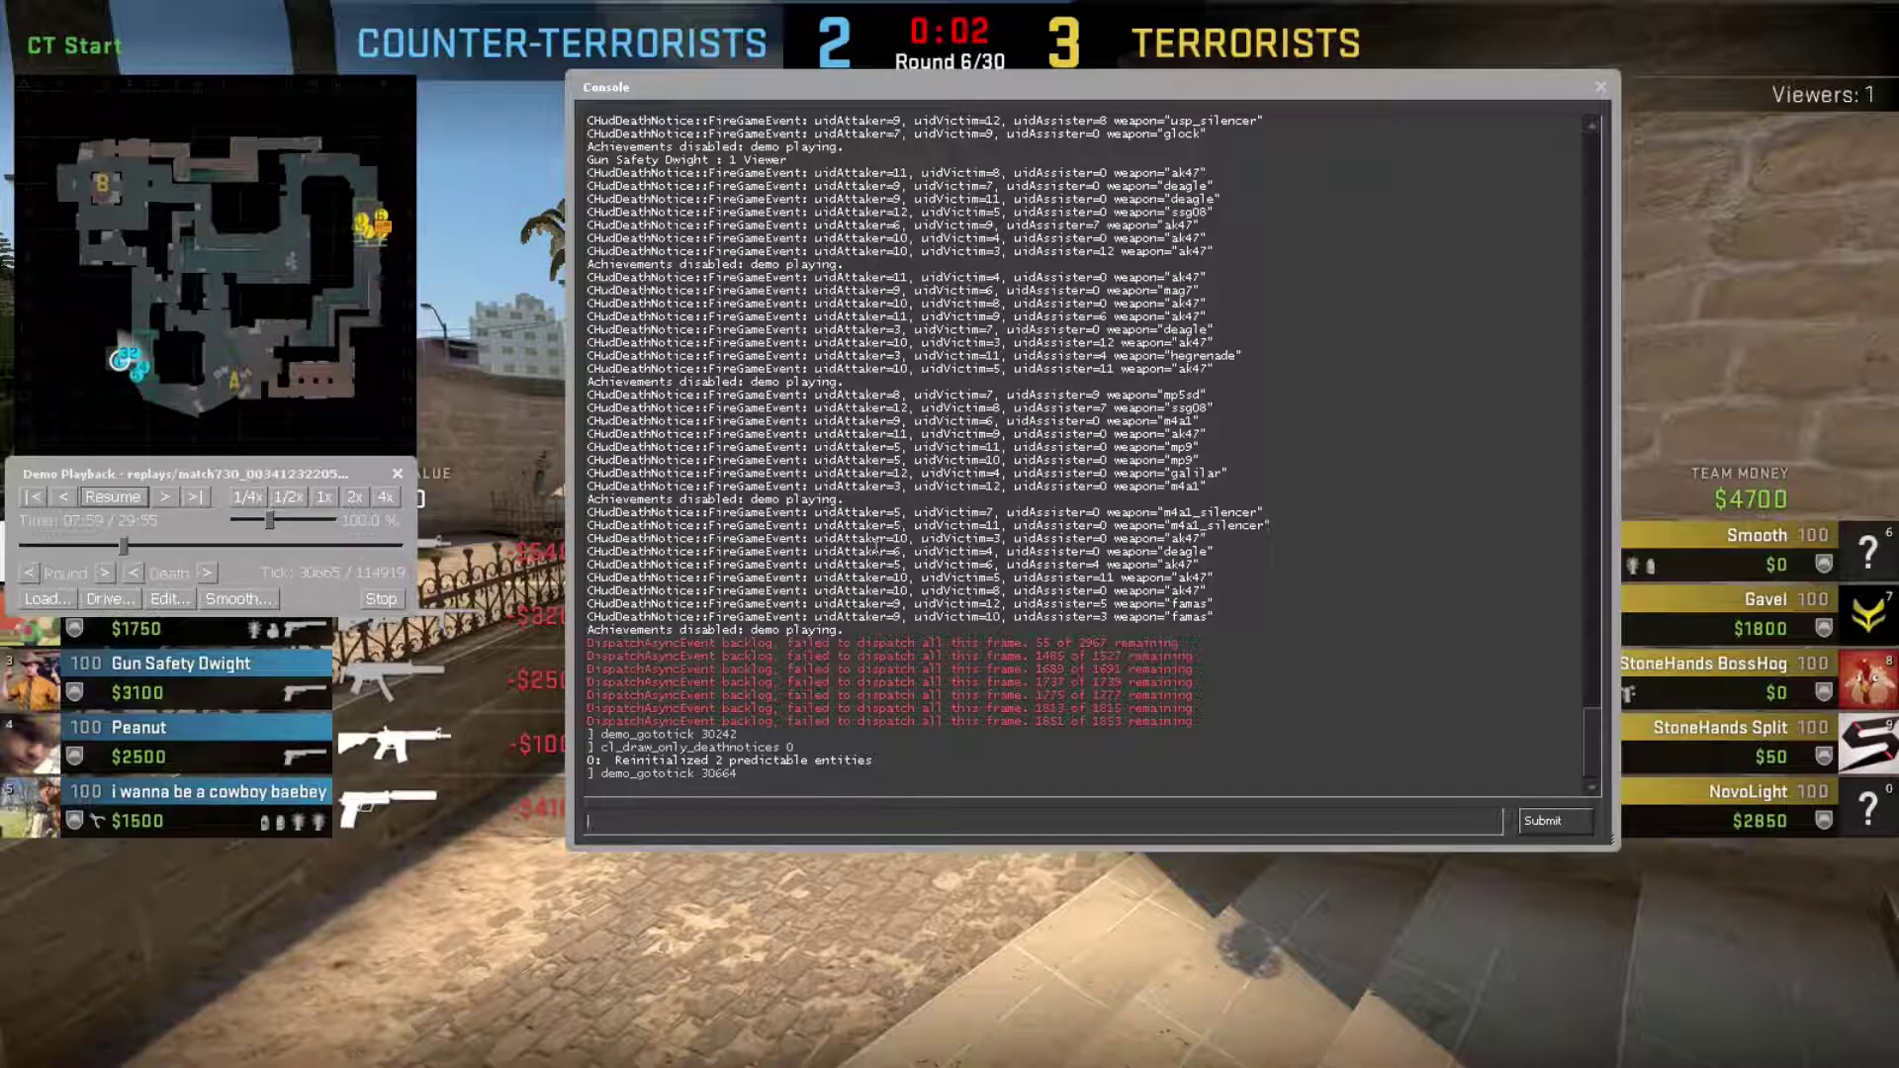
Enter the camera path command "mirv_campath add" in the console and close the console without running it.
type("bind")
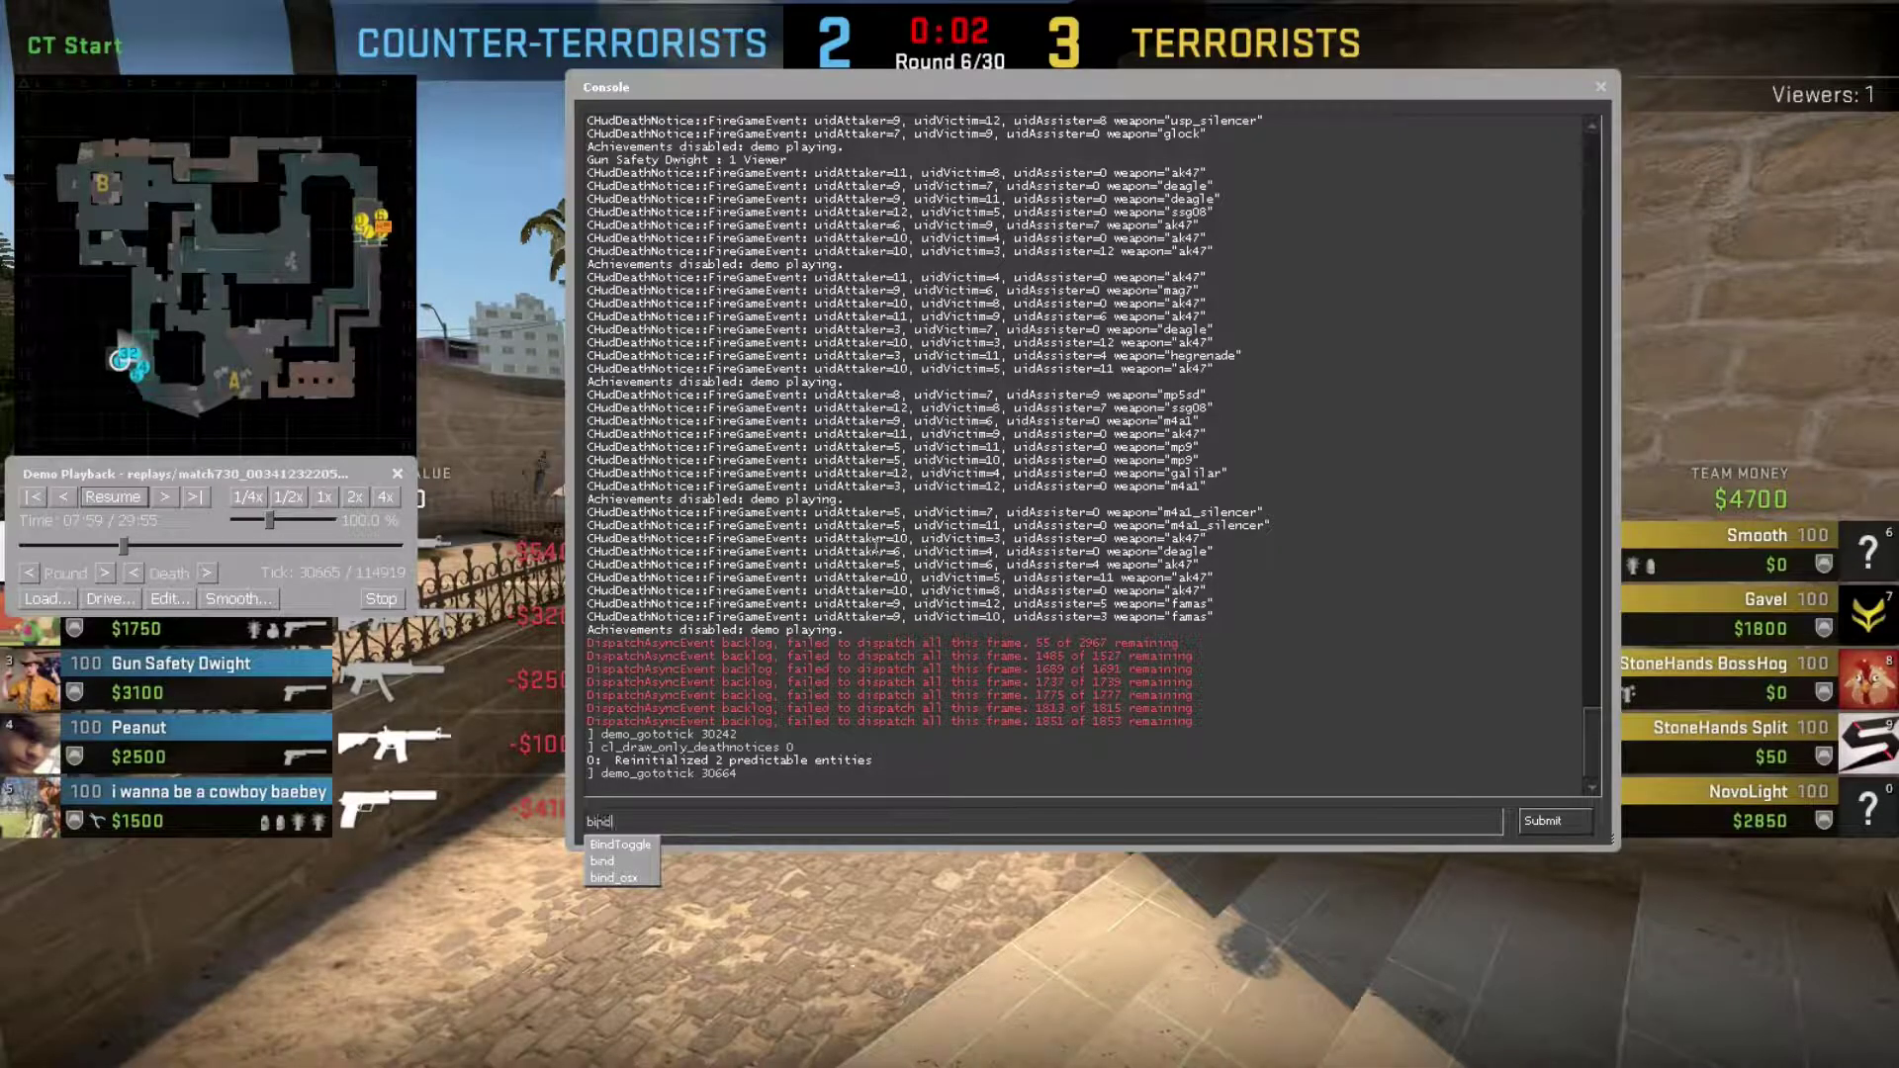
key("BackSpace")
key("BackSpace")
key("BackSpace")
key("BackSpace")
key("BackSpace")
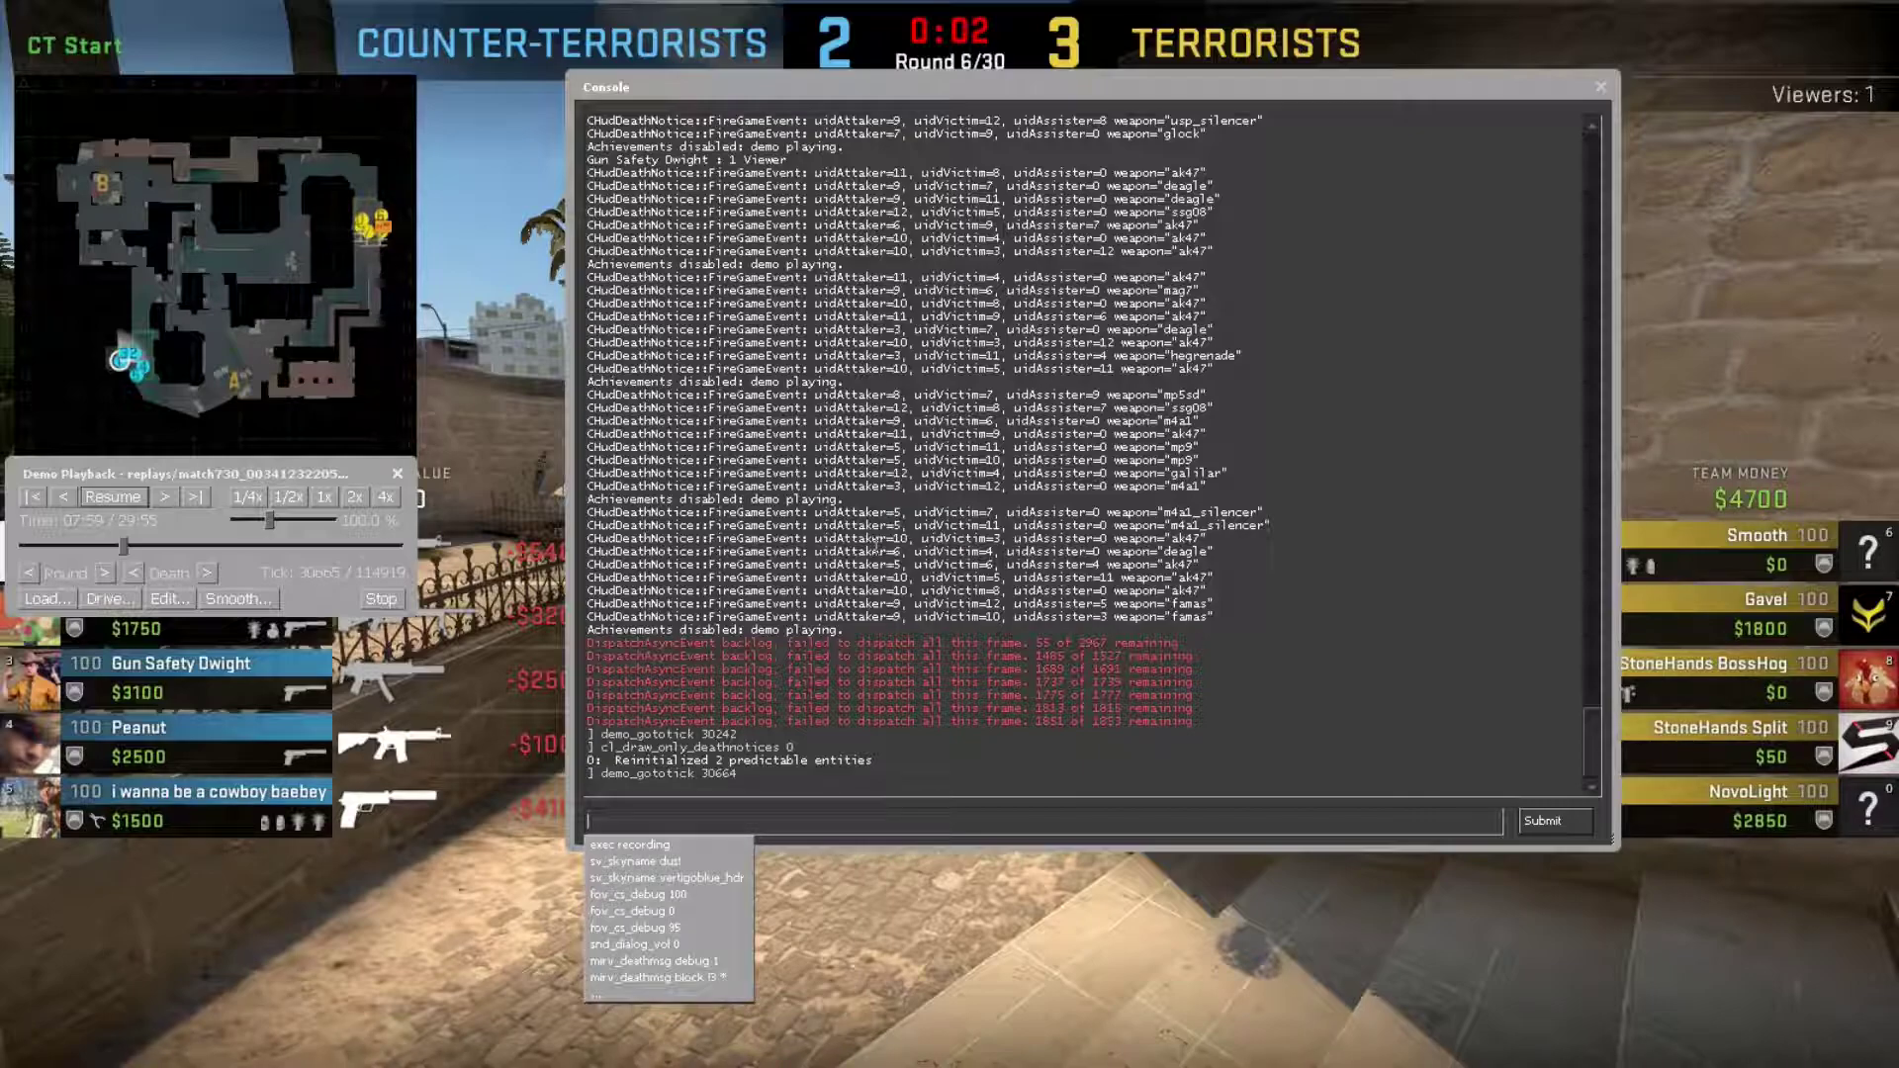
type("mi")
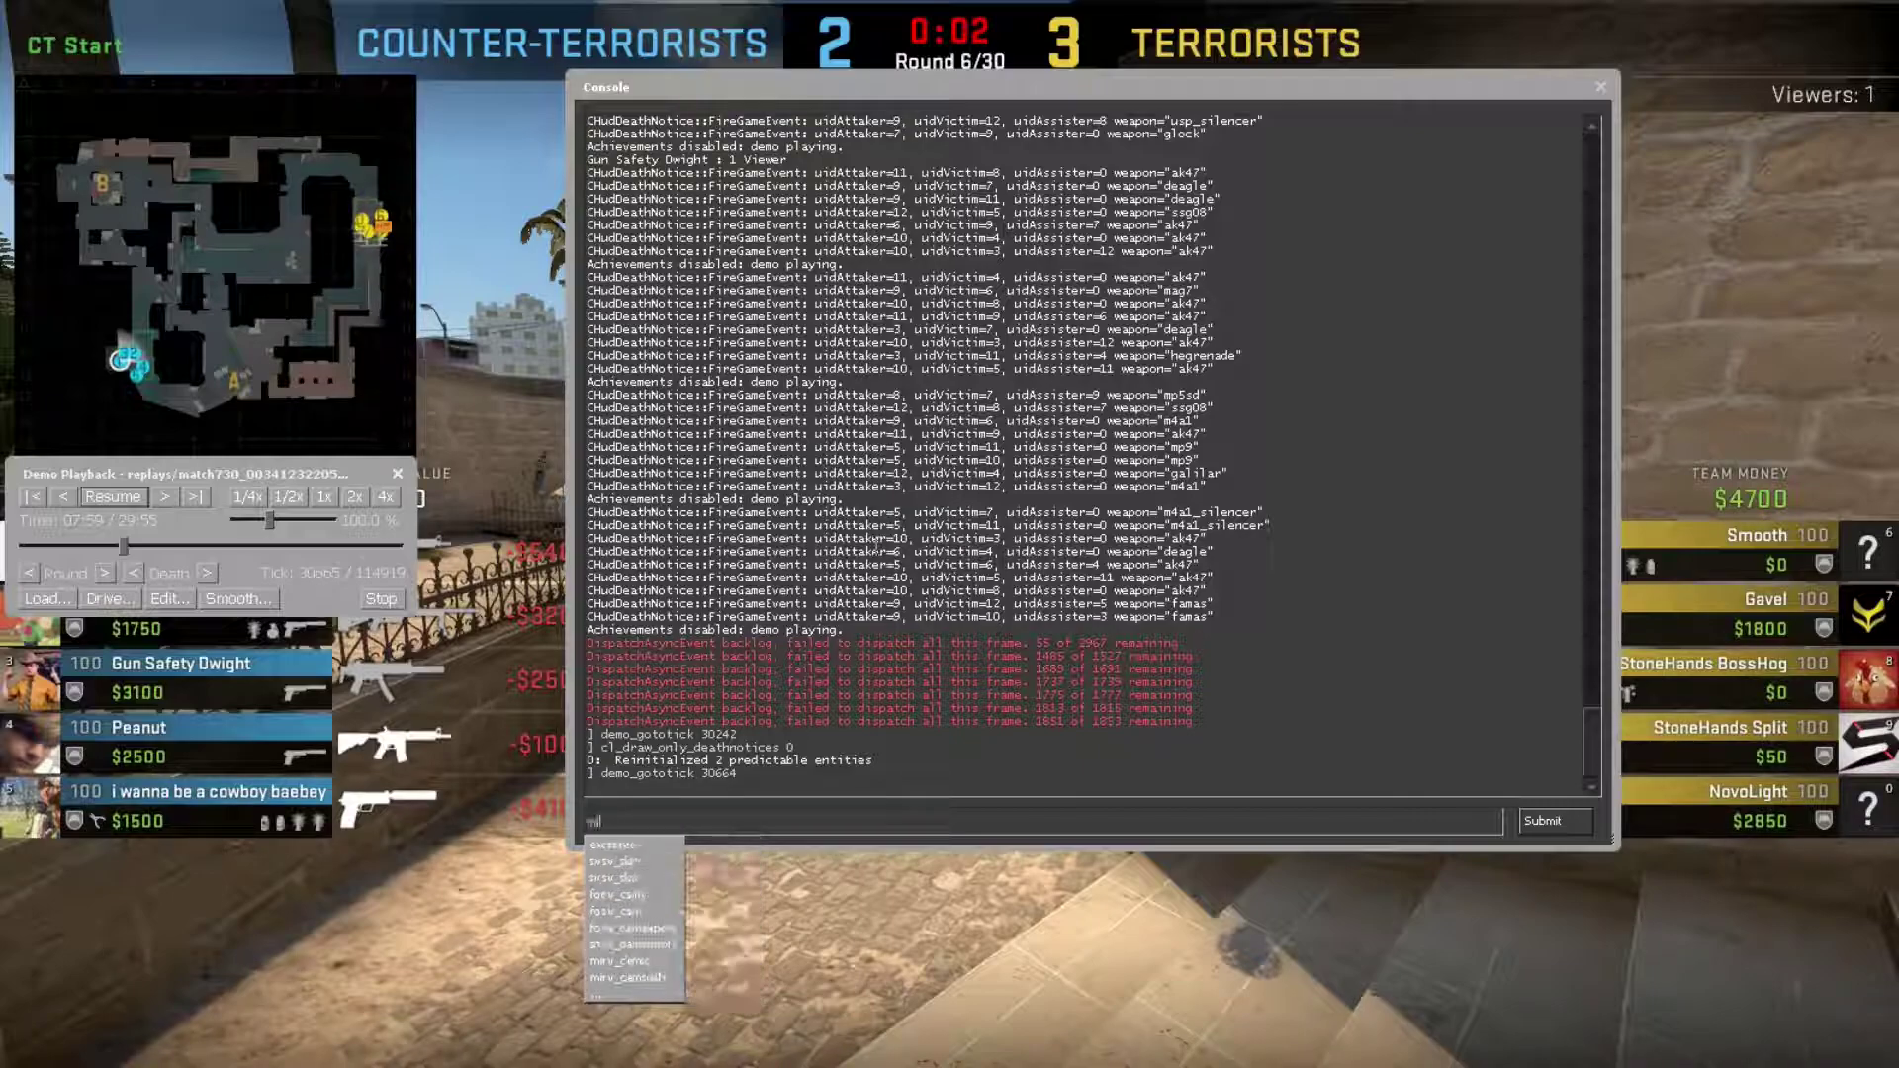
type("rv_campath add")
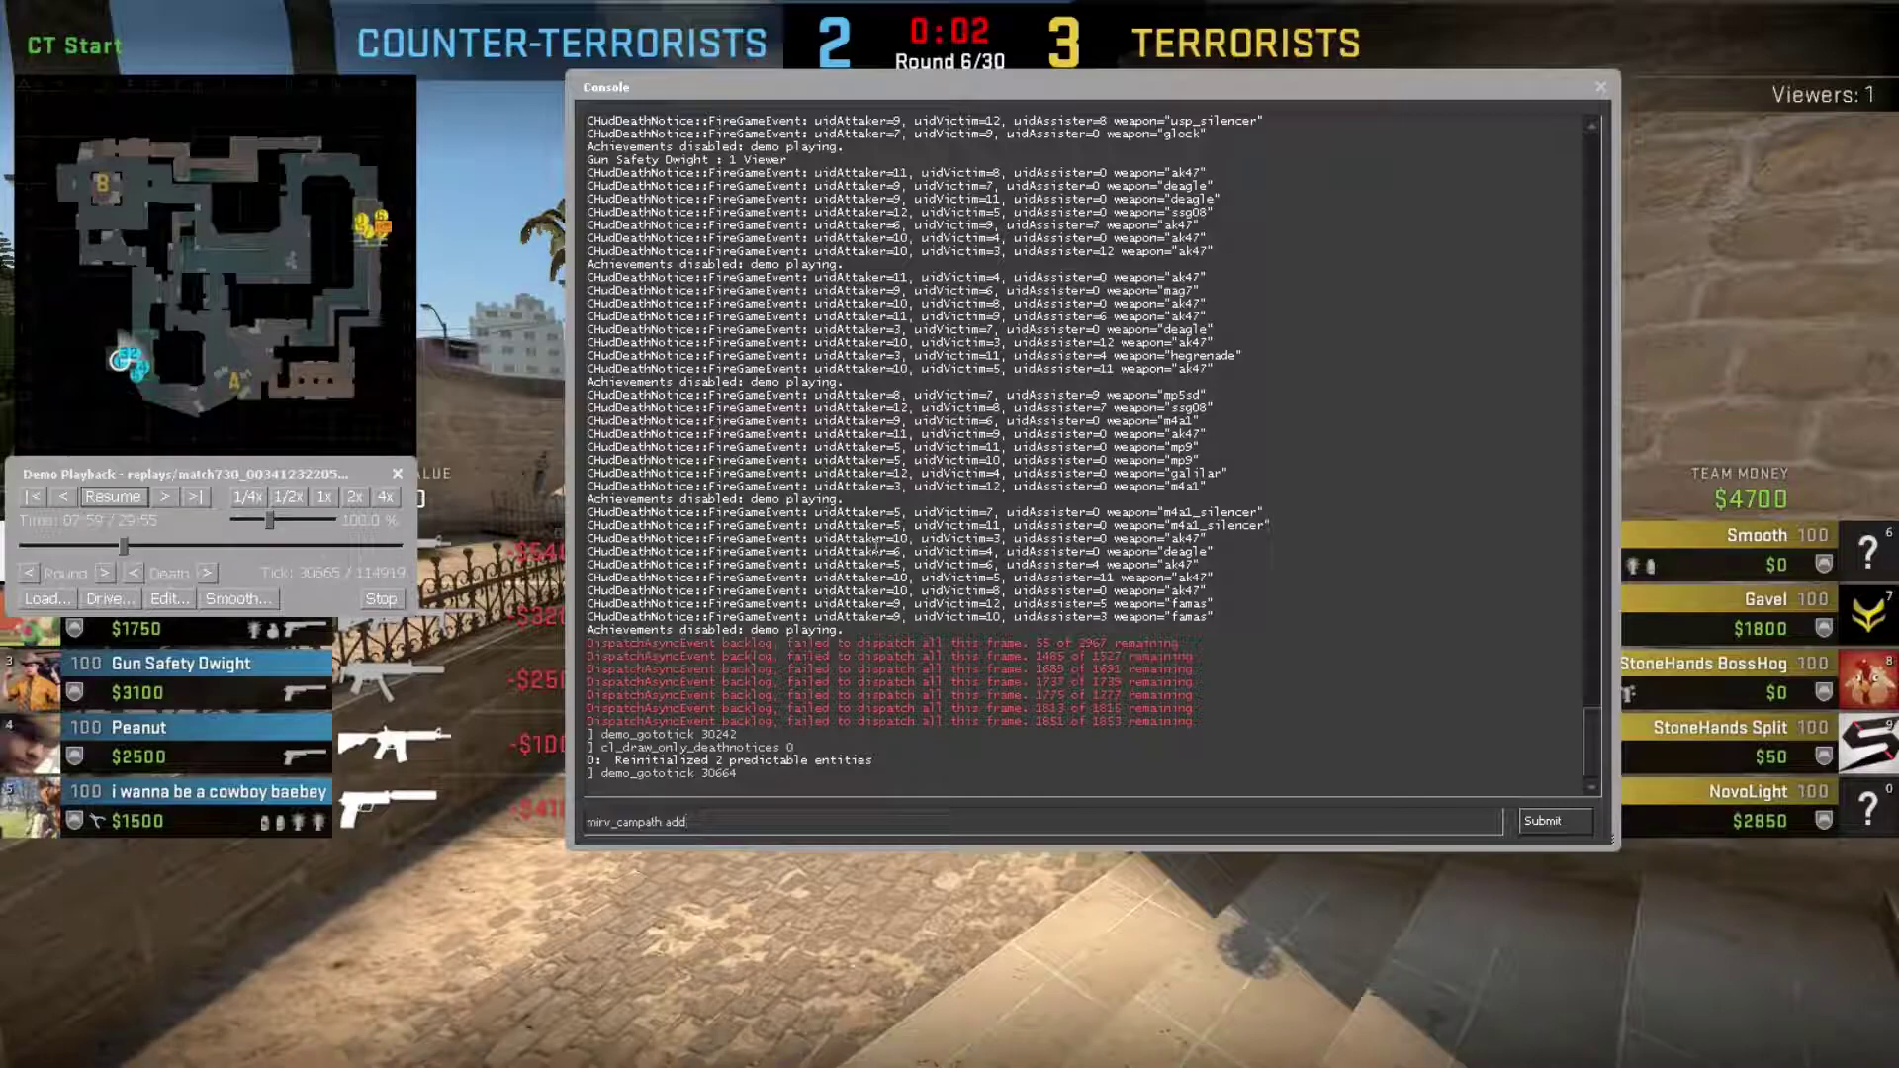
key("grave")
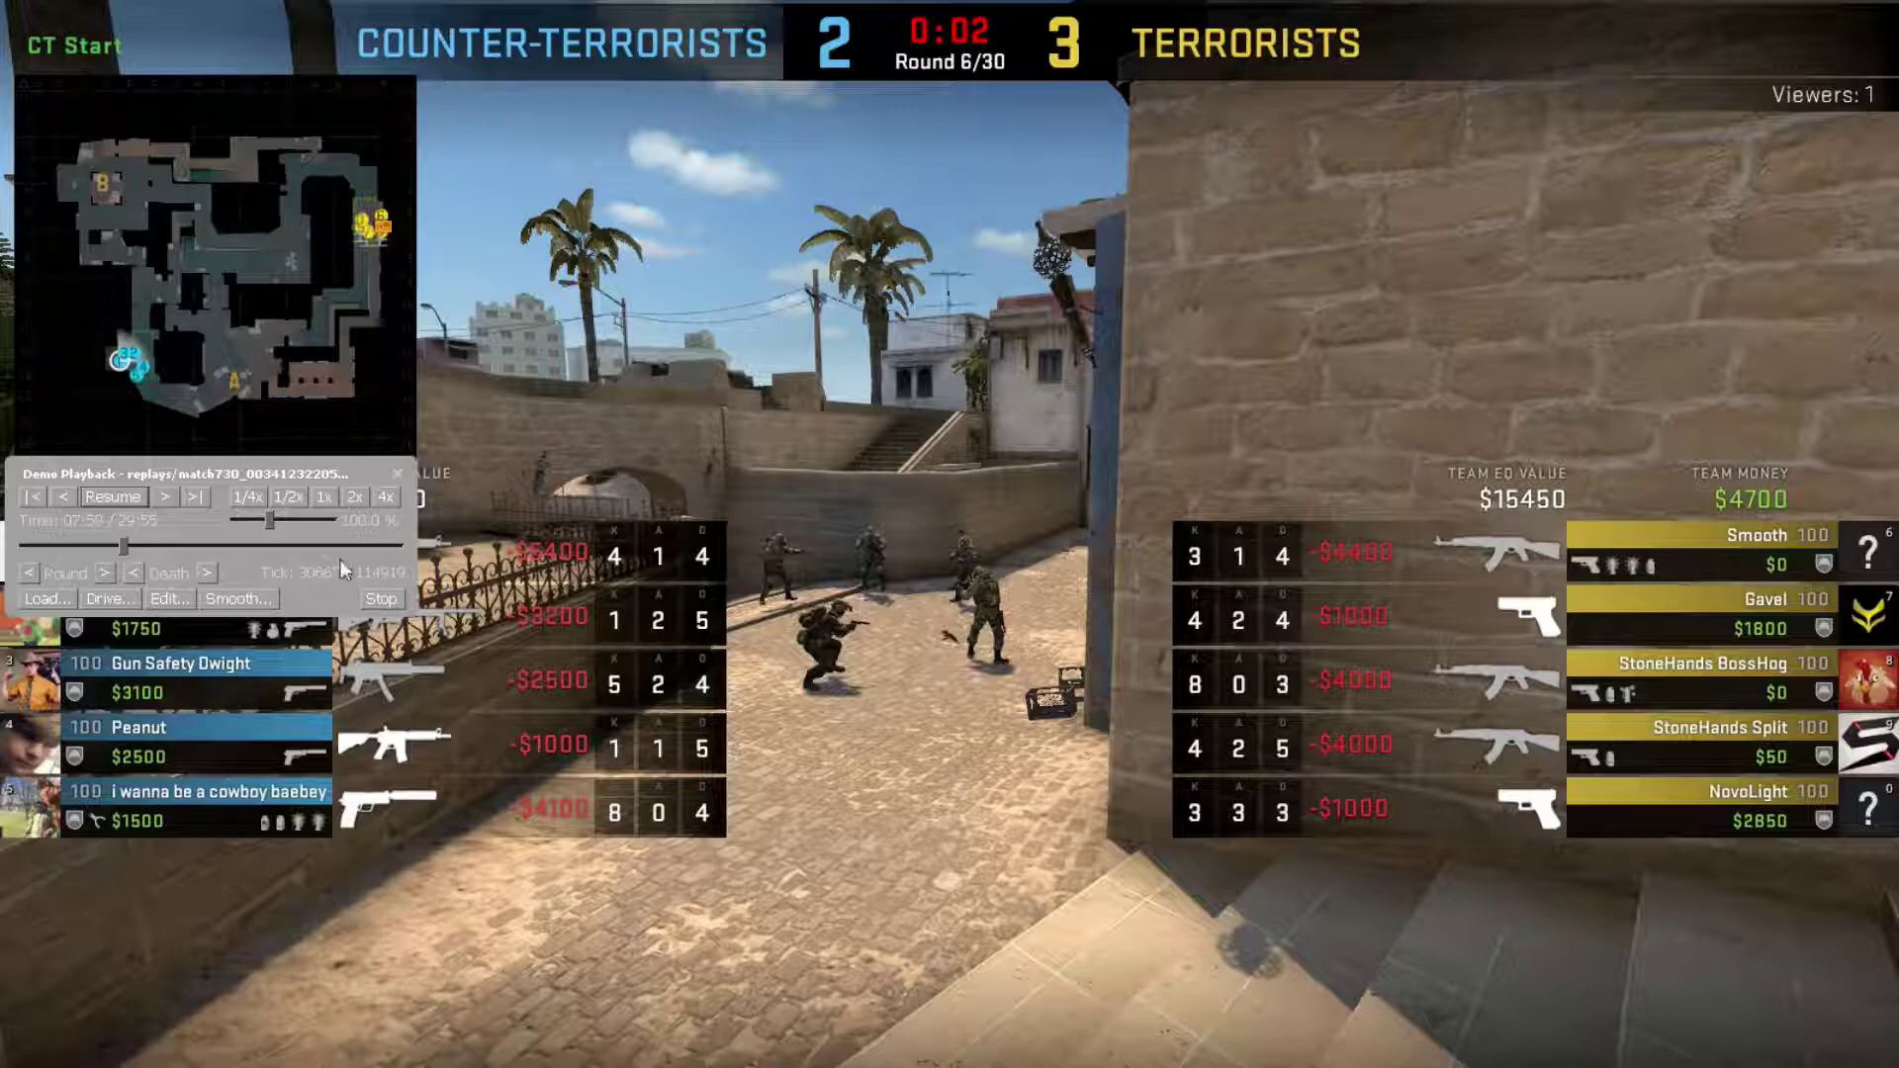
Play round 6 at half speed with the playback controls hidden, moving the camera along with the player through the shop to Bombsite B.
left_click(291, 500)
key("shift+F2")
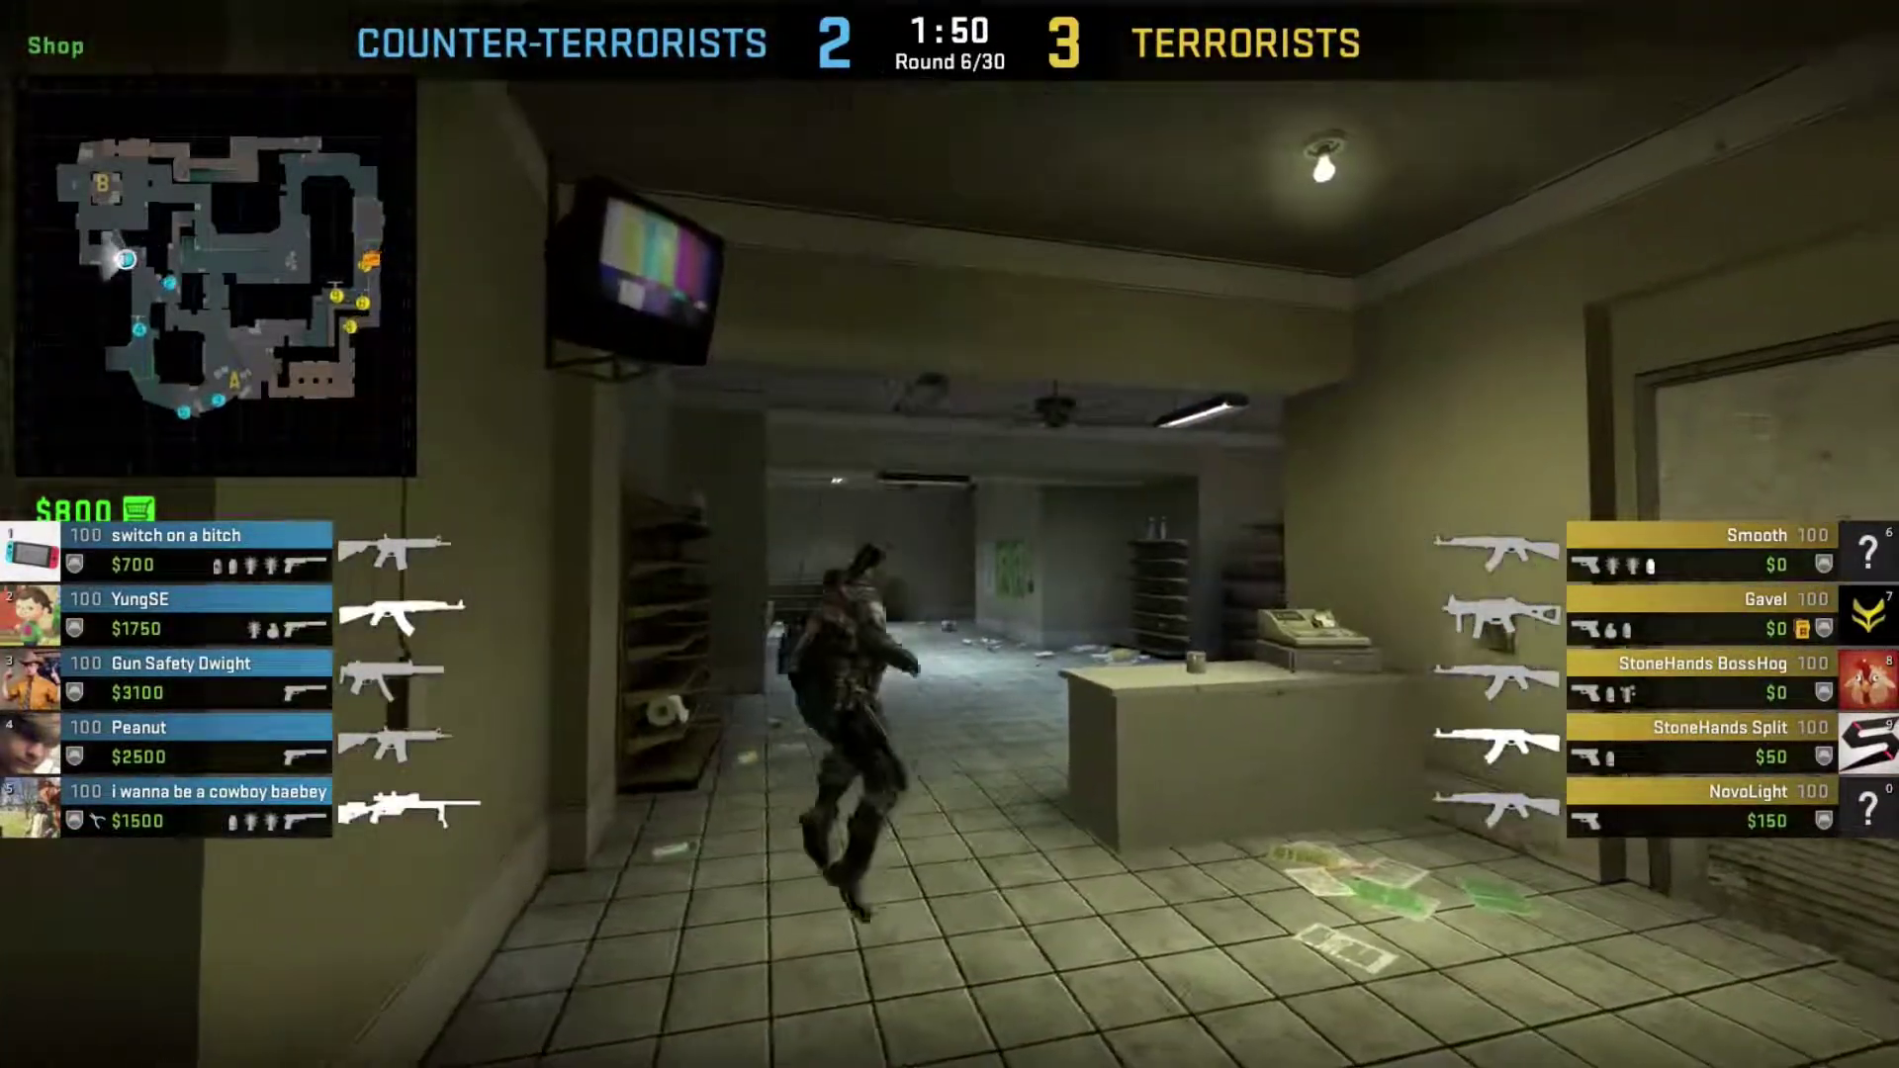
key("space")
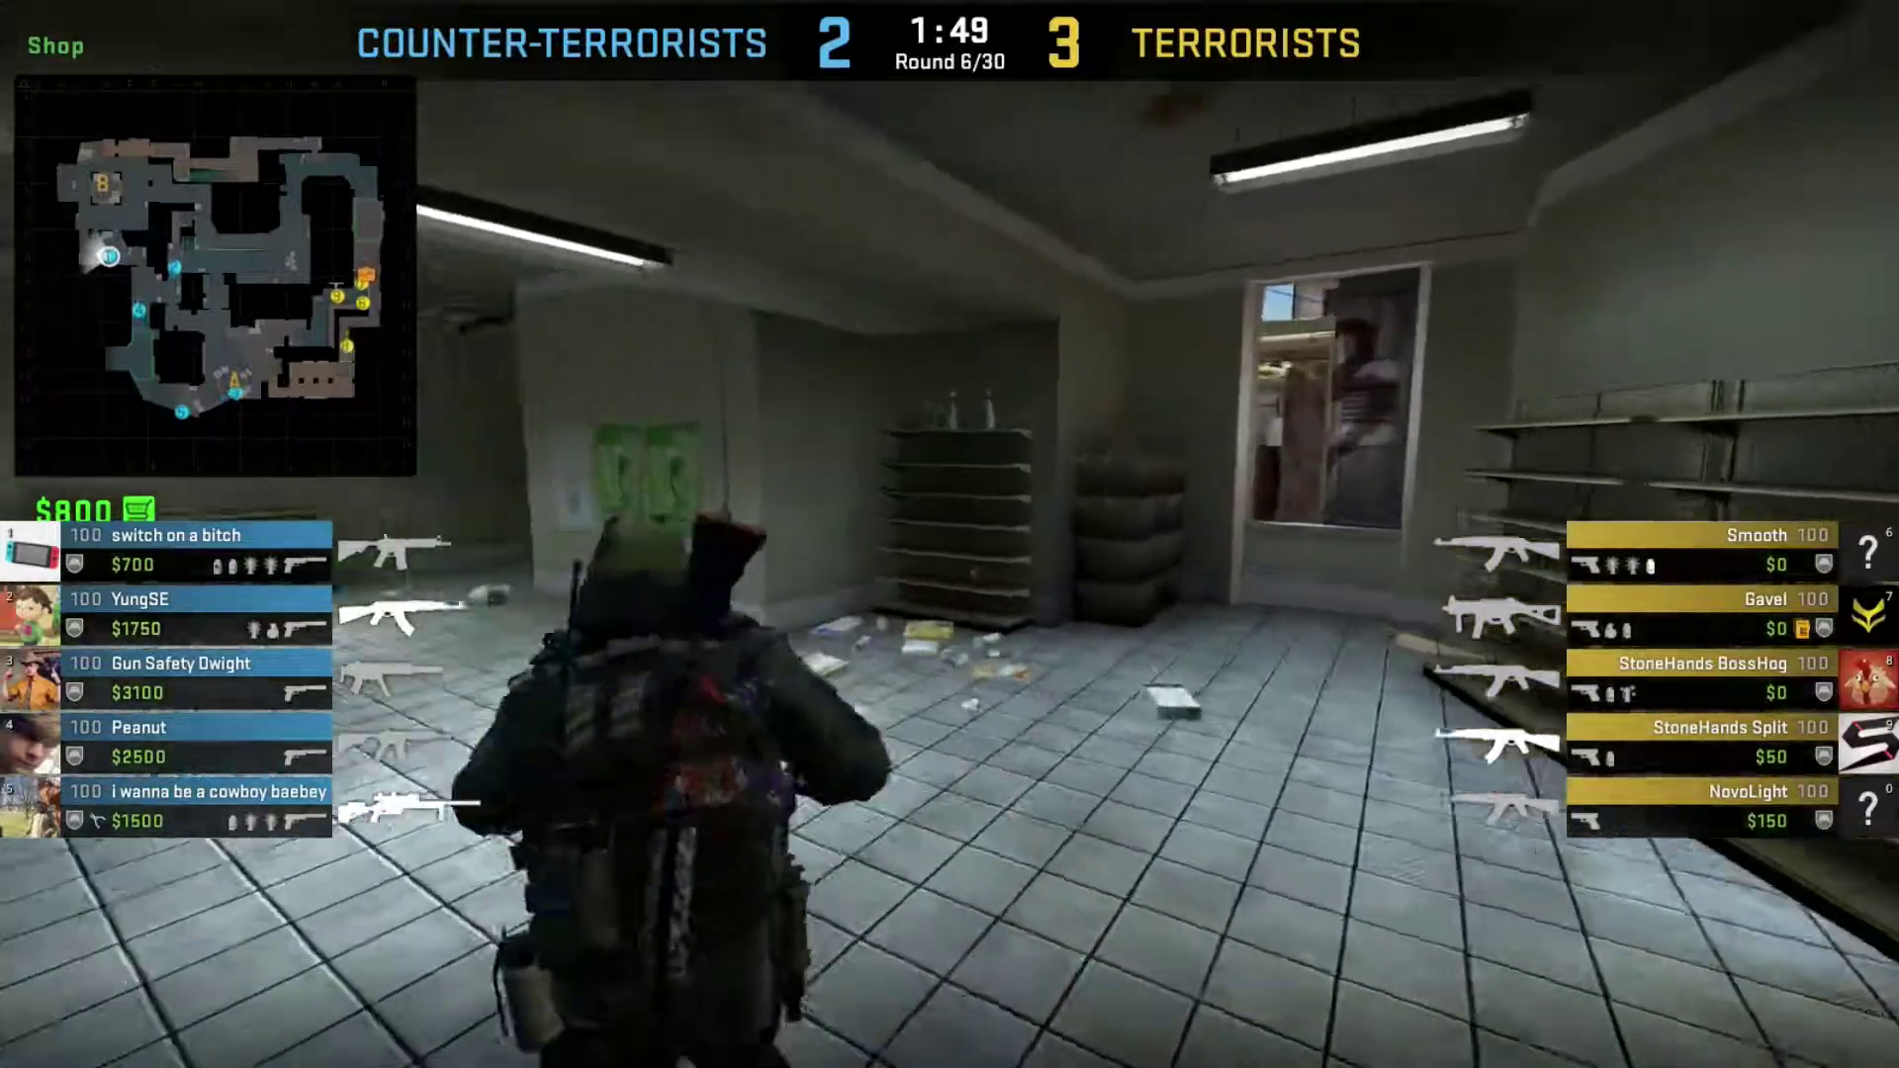
key("space")
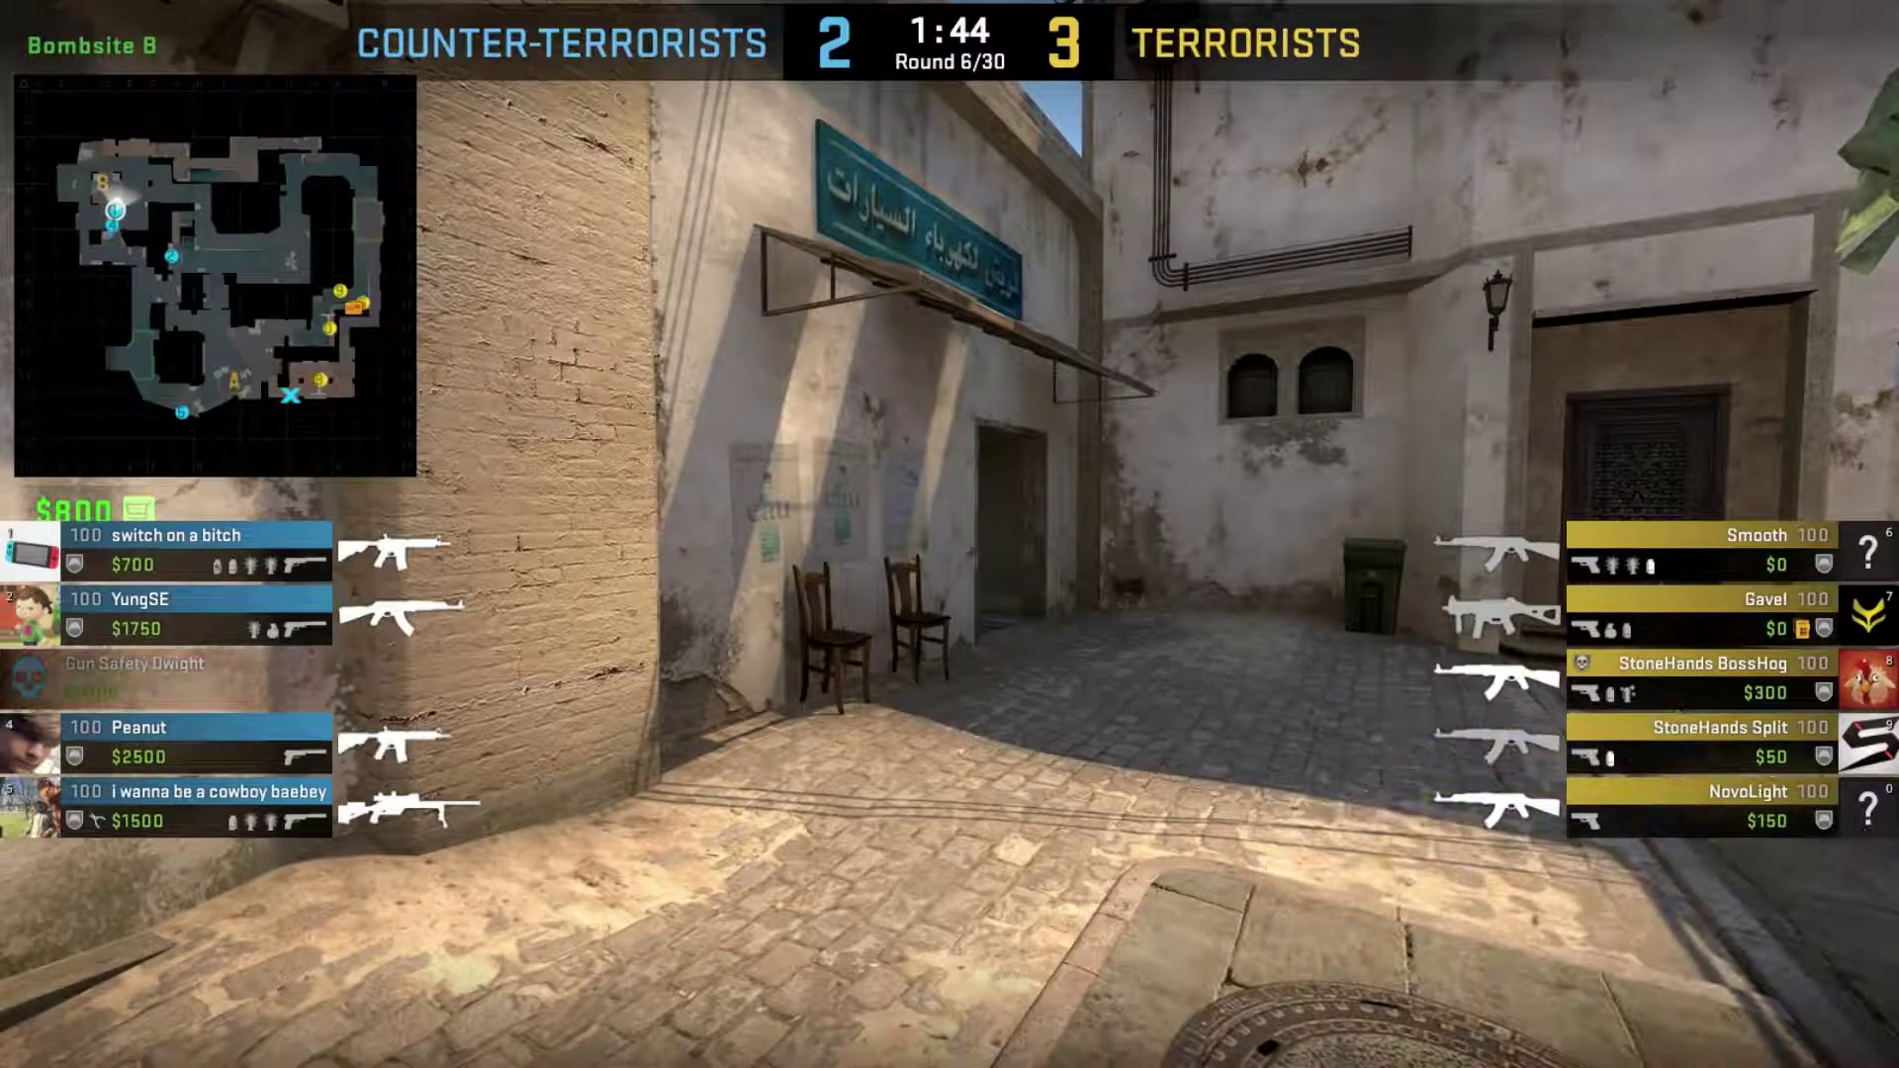
Bring back the playback controls, pause the demo, and run "demo_gototick 30664" to return to the shot's start.
key("shift+F2")
key("grave")
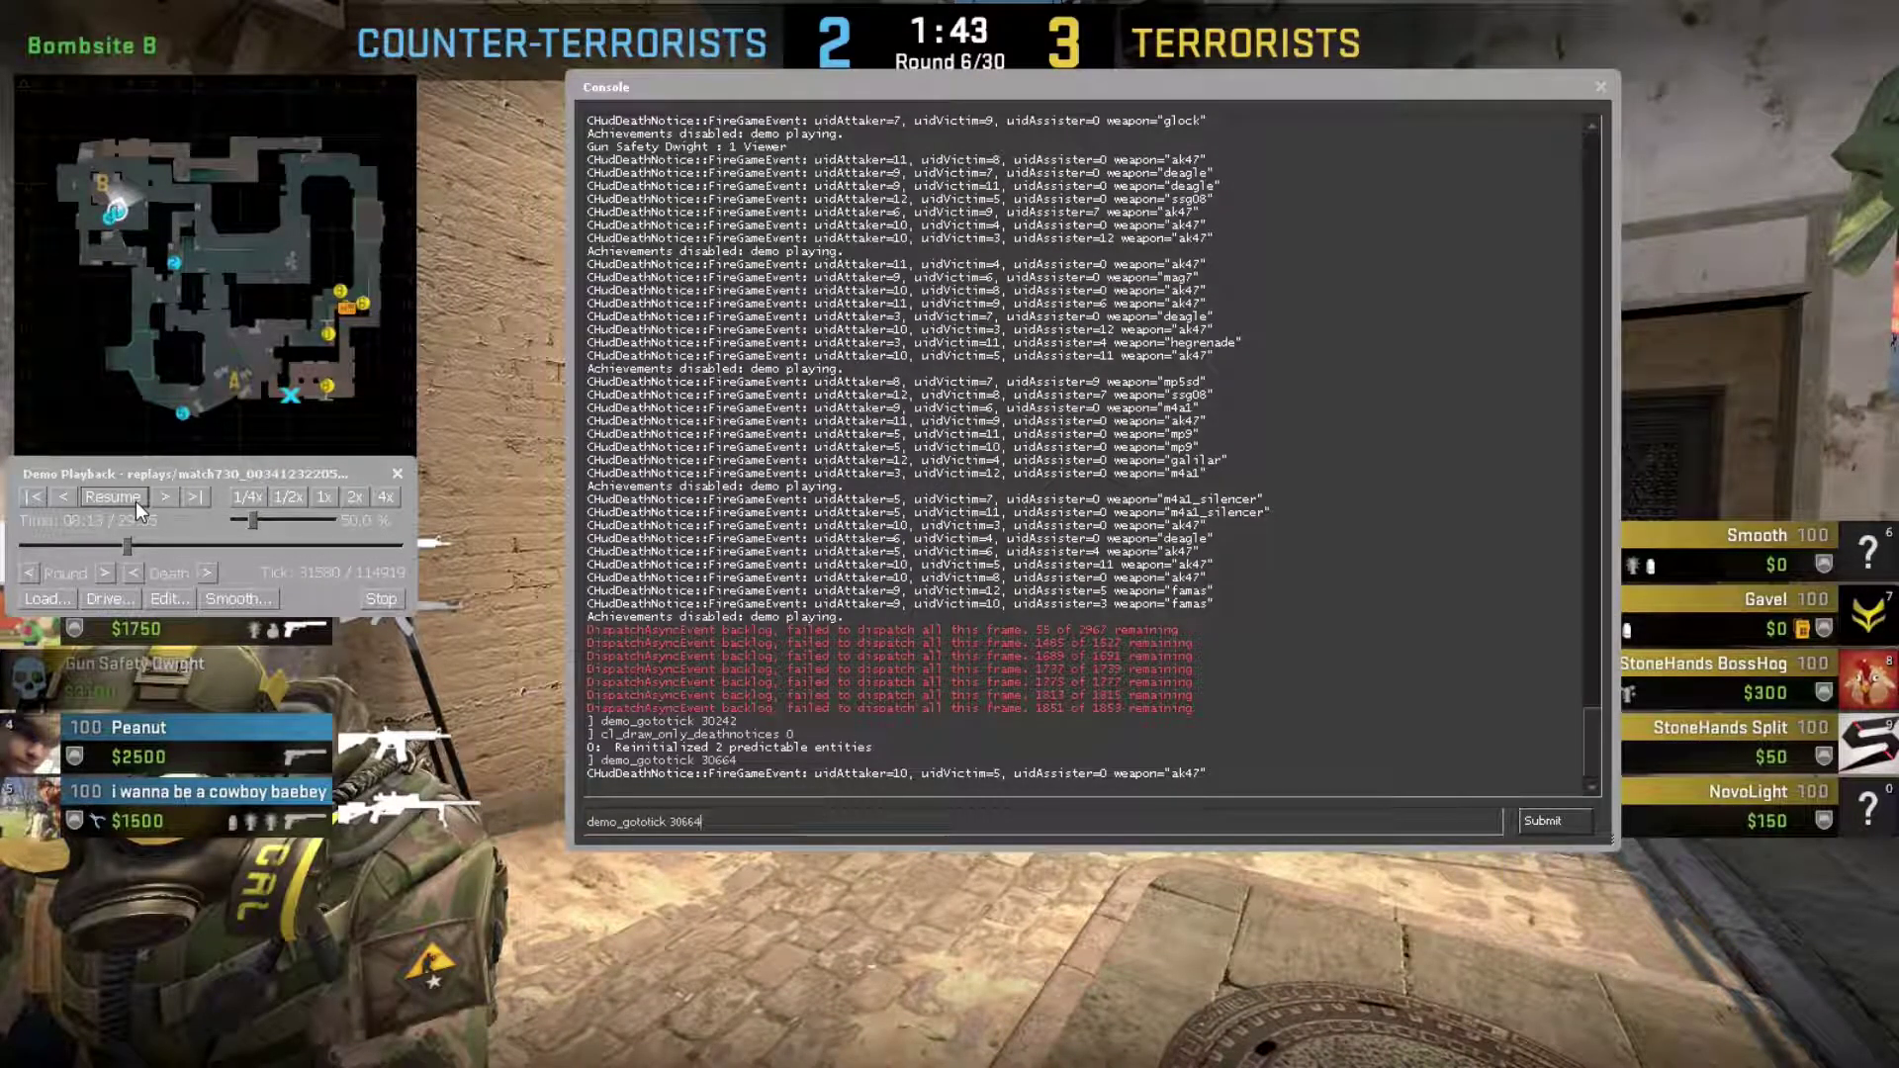
key("Return")
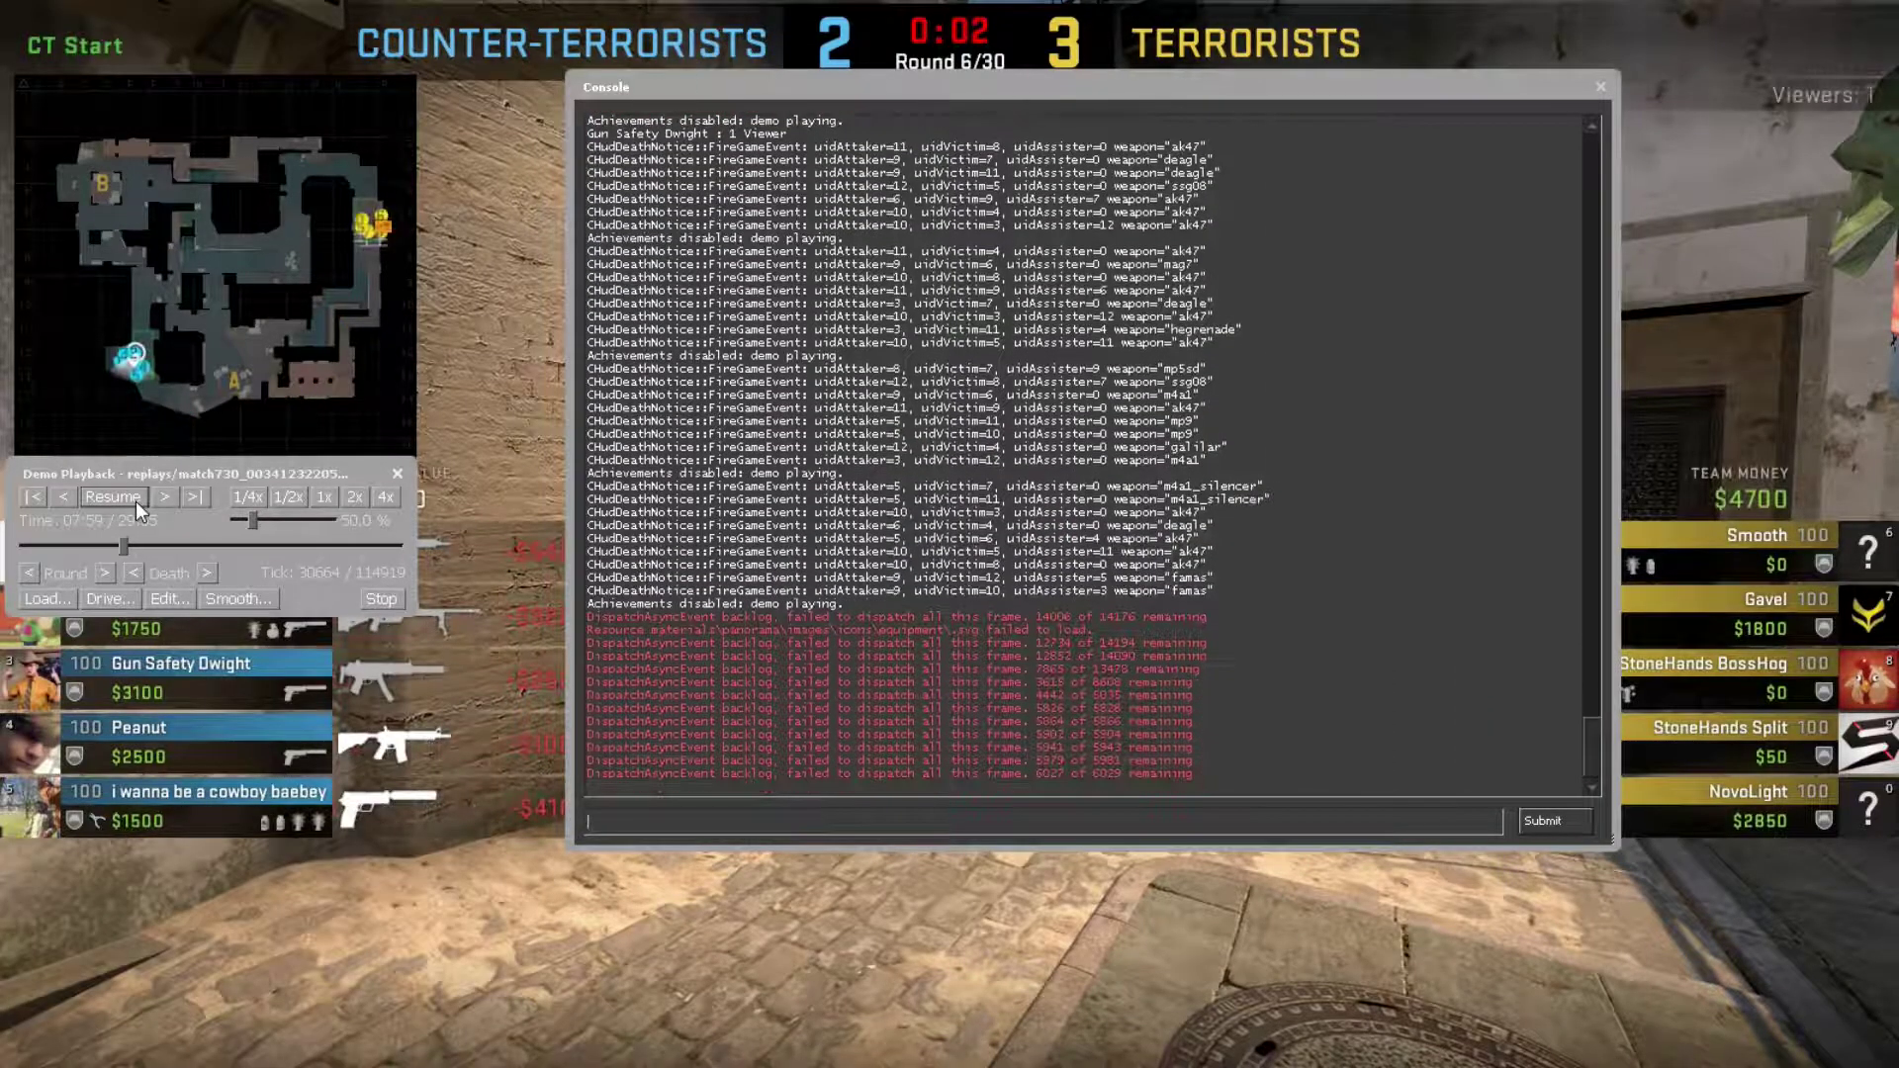
Run "mirv_campath enable 1" in the console, close it, and resume demo playback from the shot's start.
type("demo")
key("BackSpace")
key("BackSpace")
key("BackSpace")
key("BackSpace")
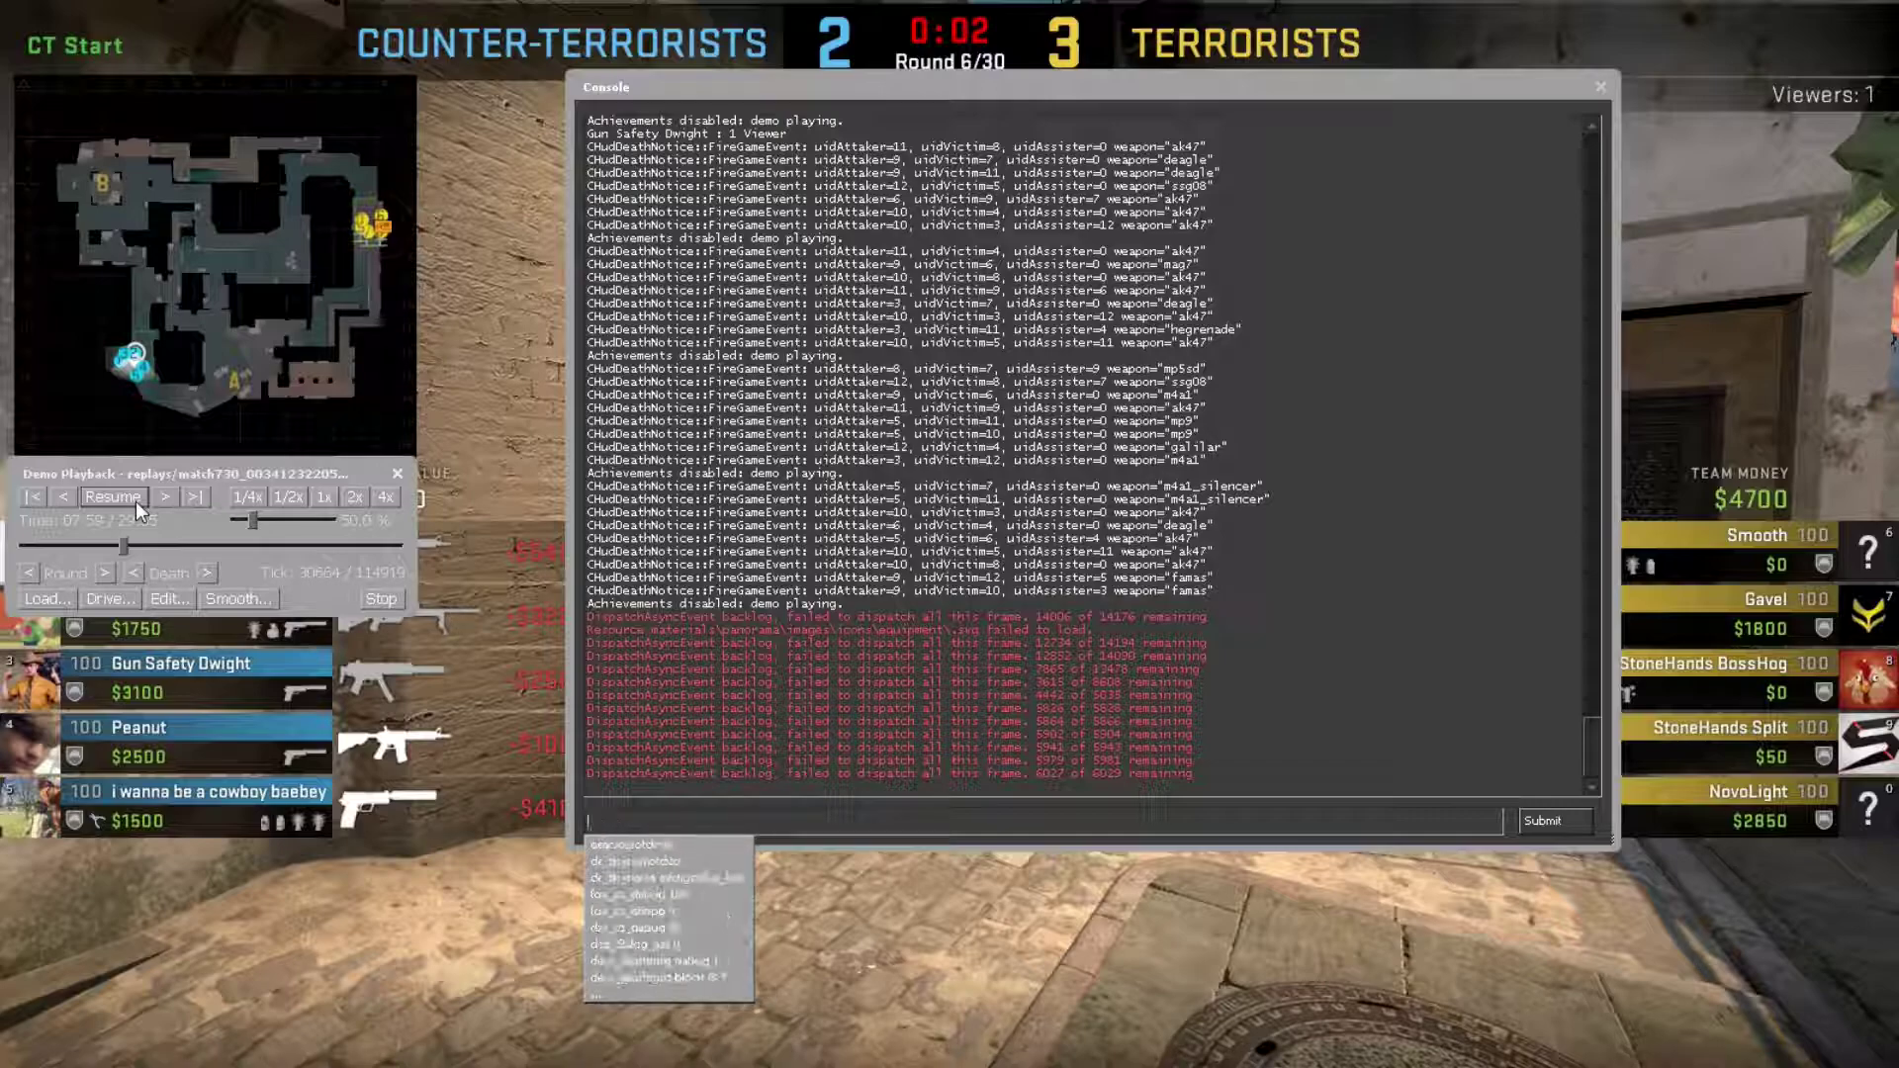
type("mirv_")
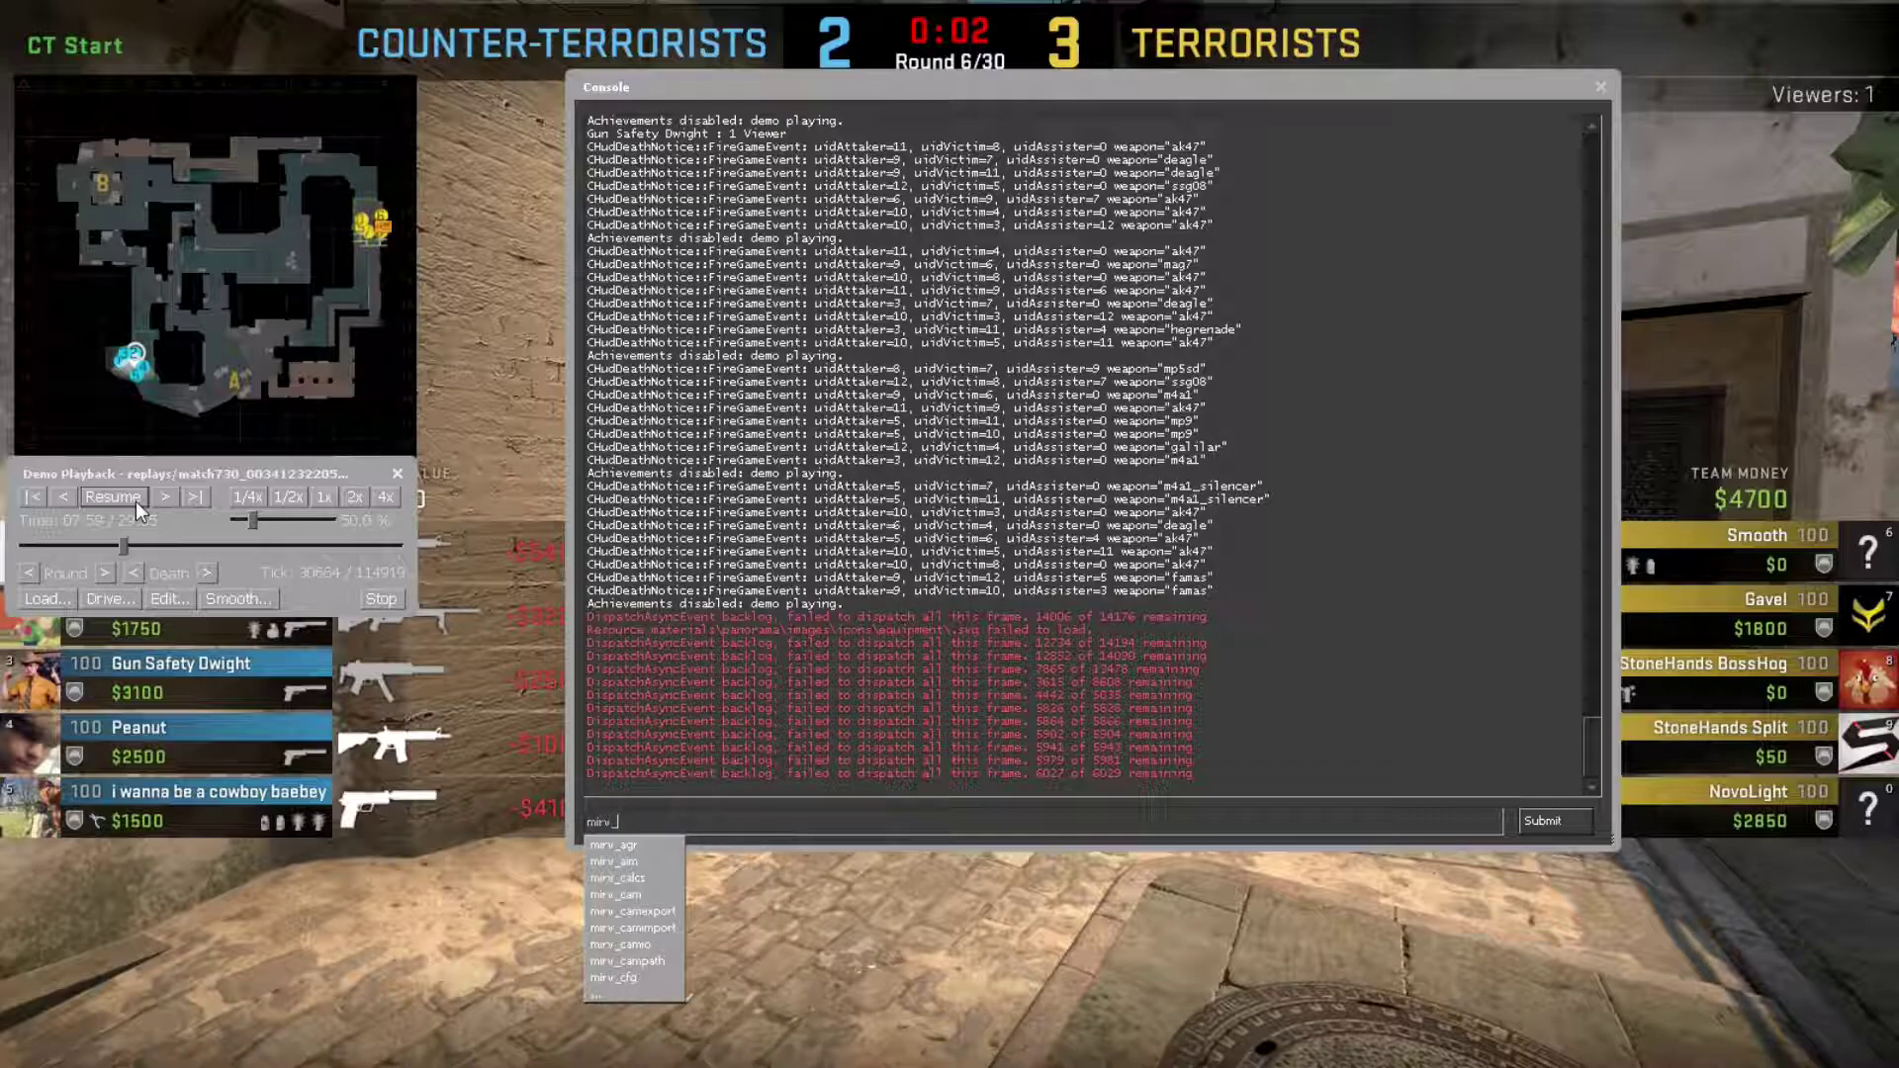
type("campath enable 1")
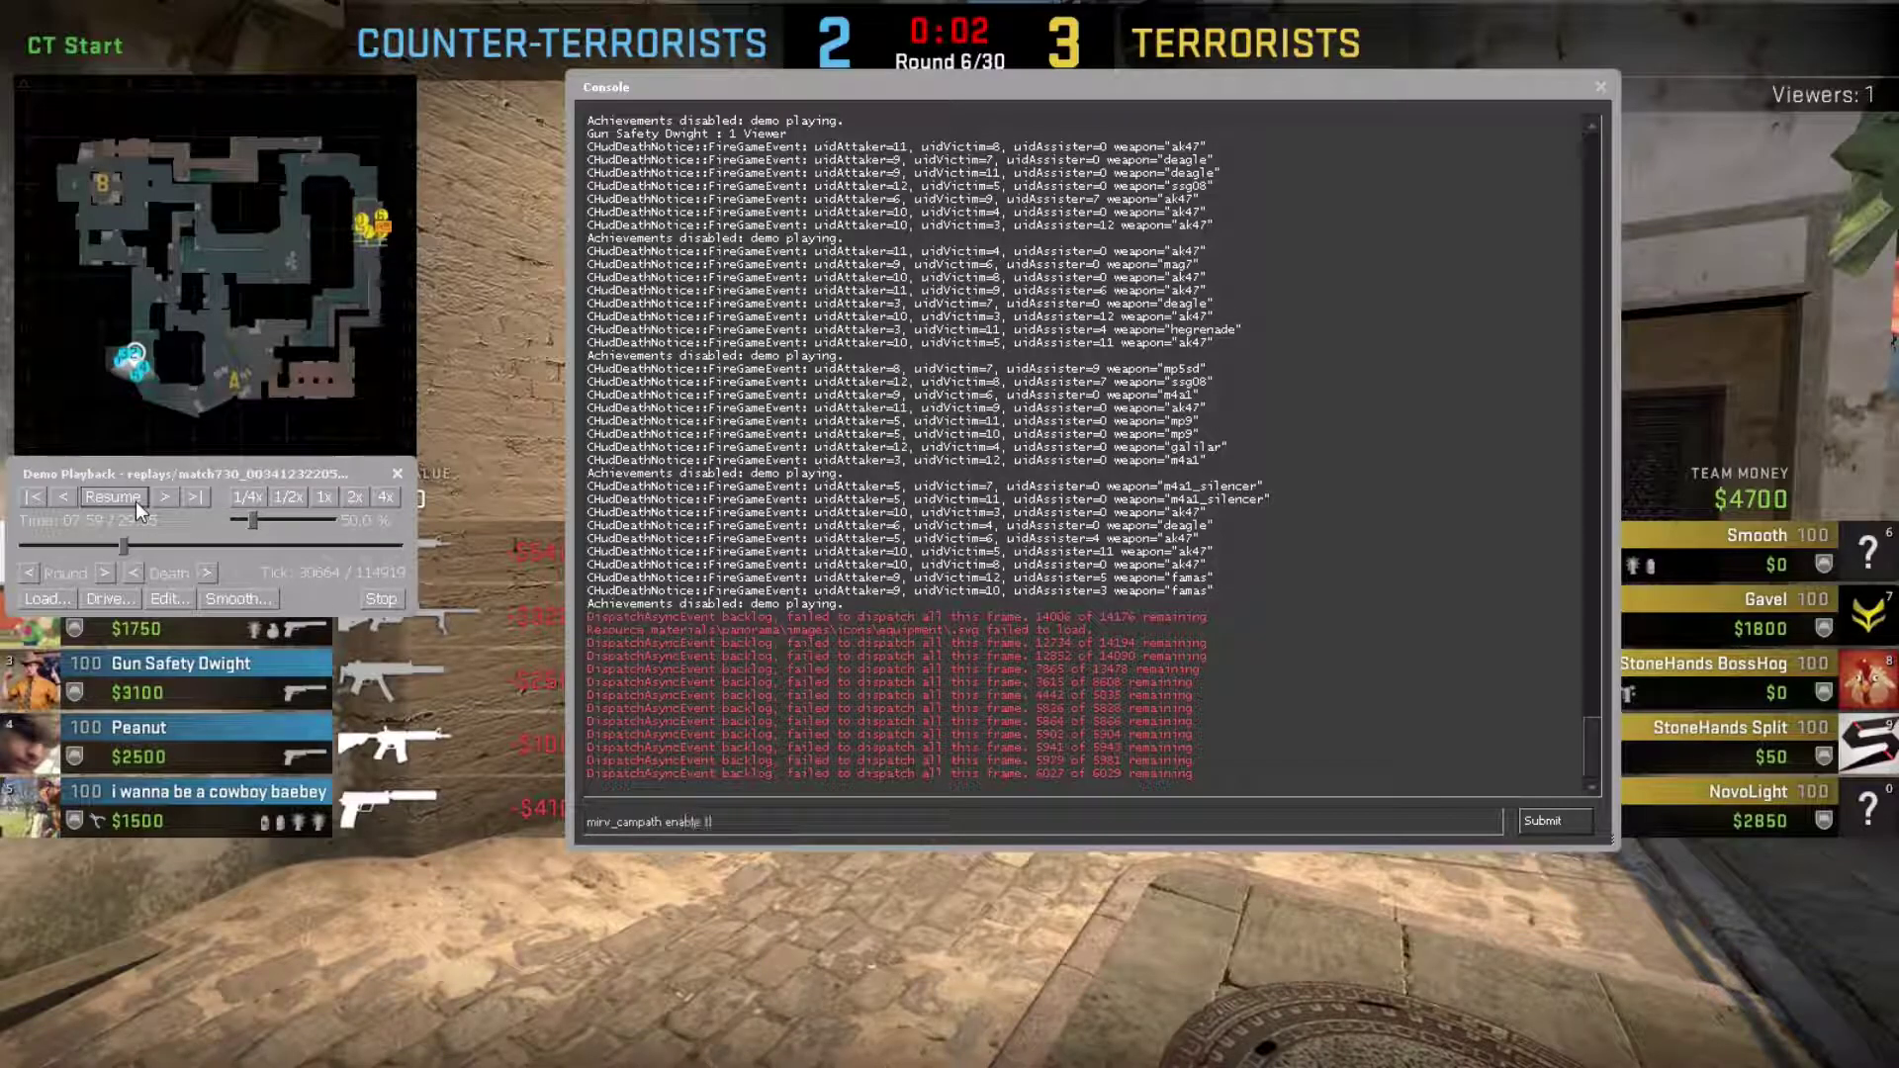
key("Return")
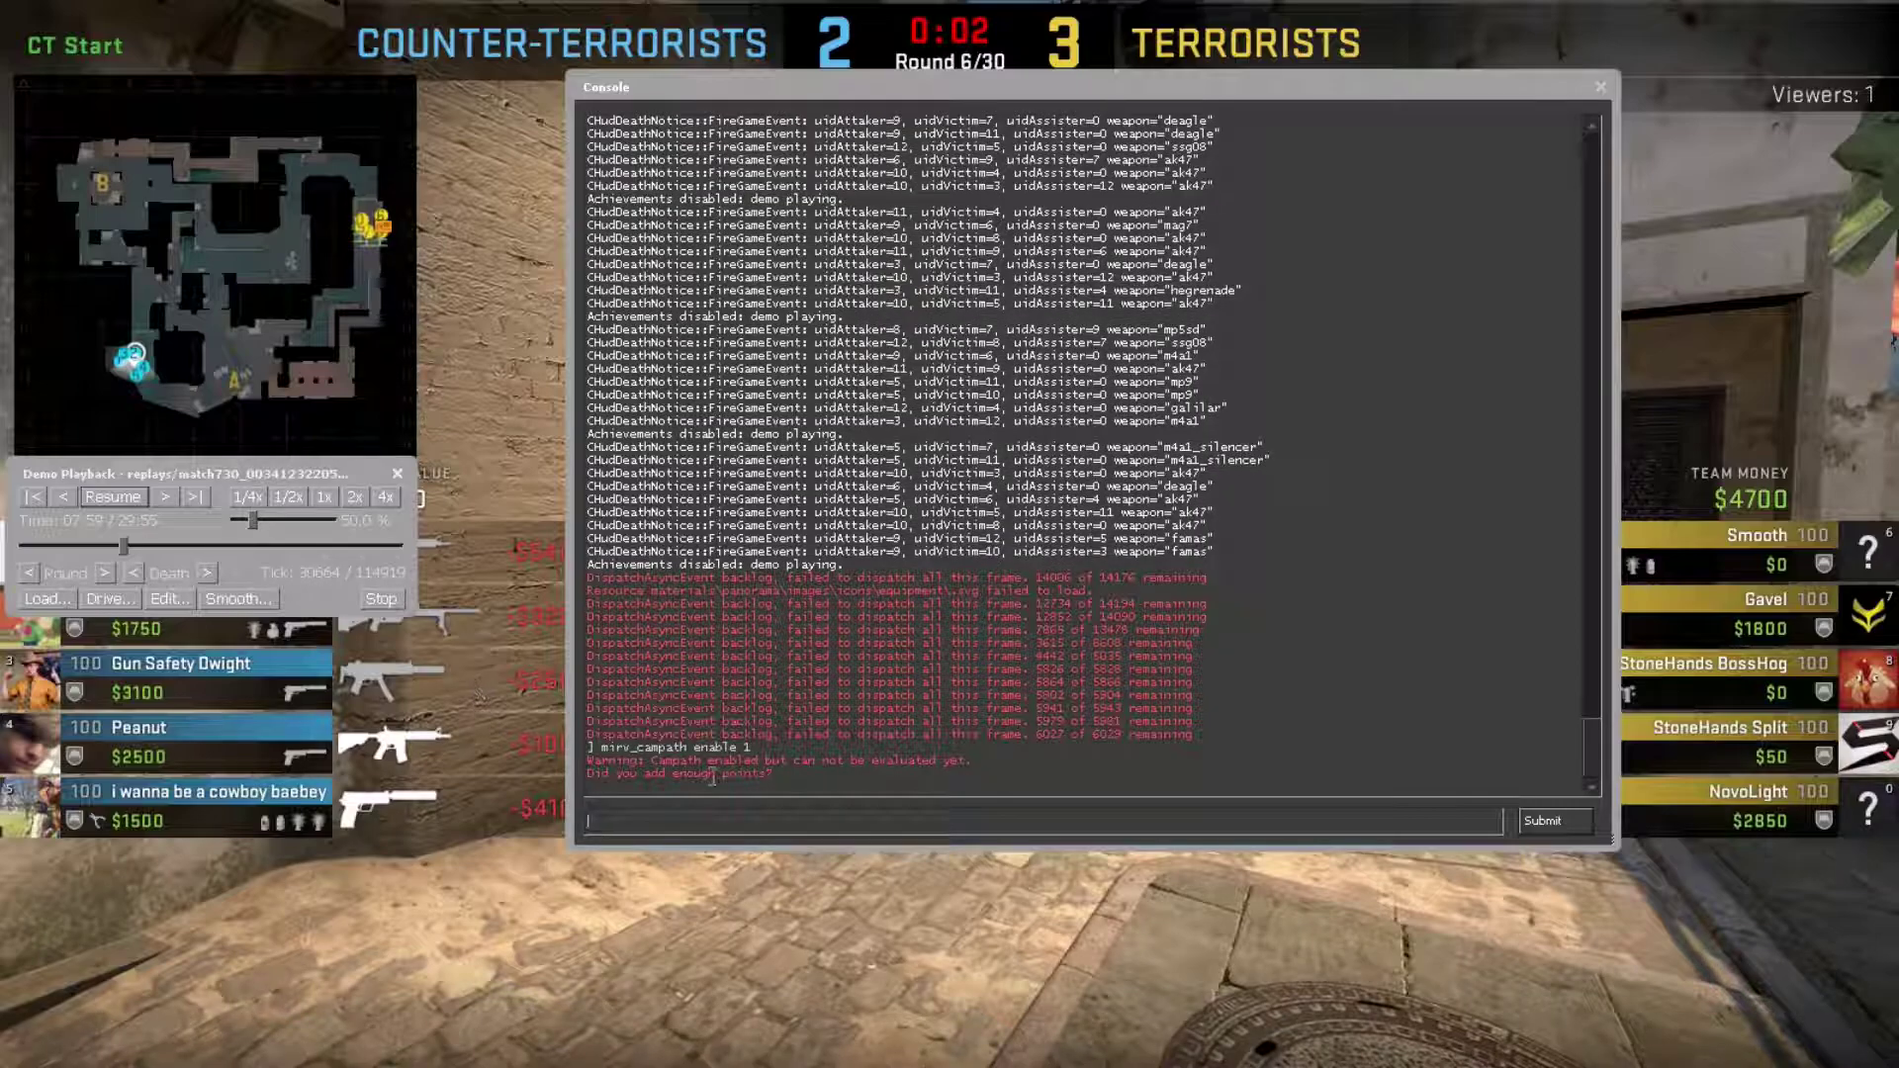
left_click_drag(654, 759, 893, 764)
key("grave")
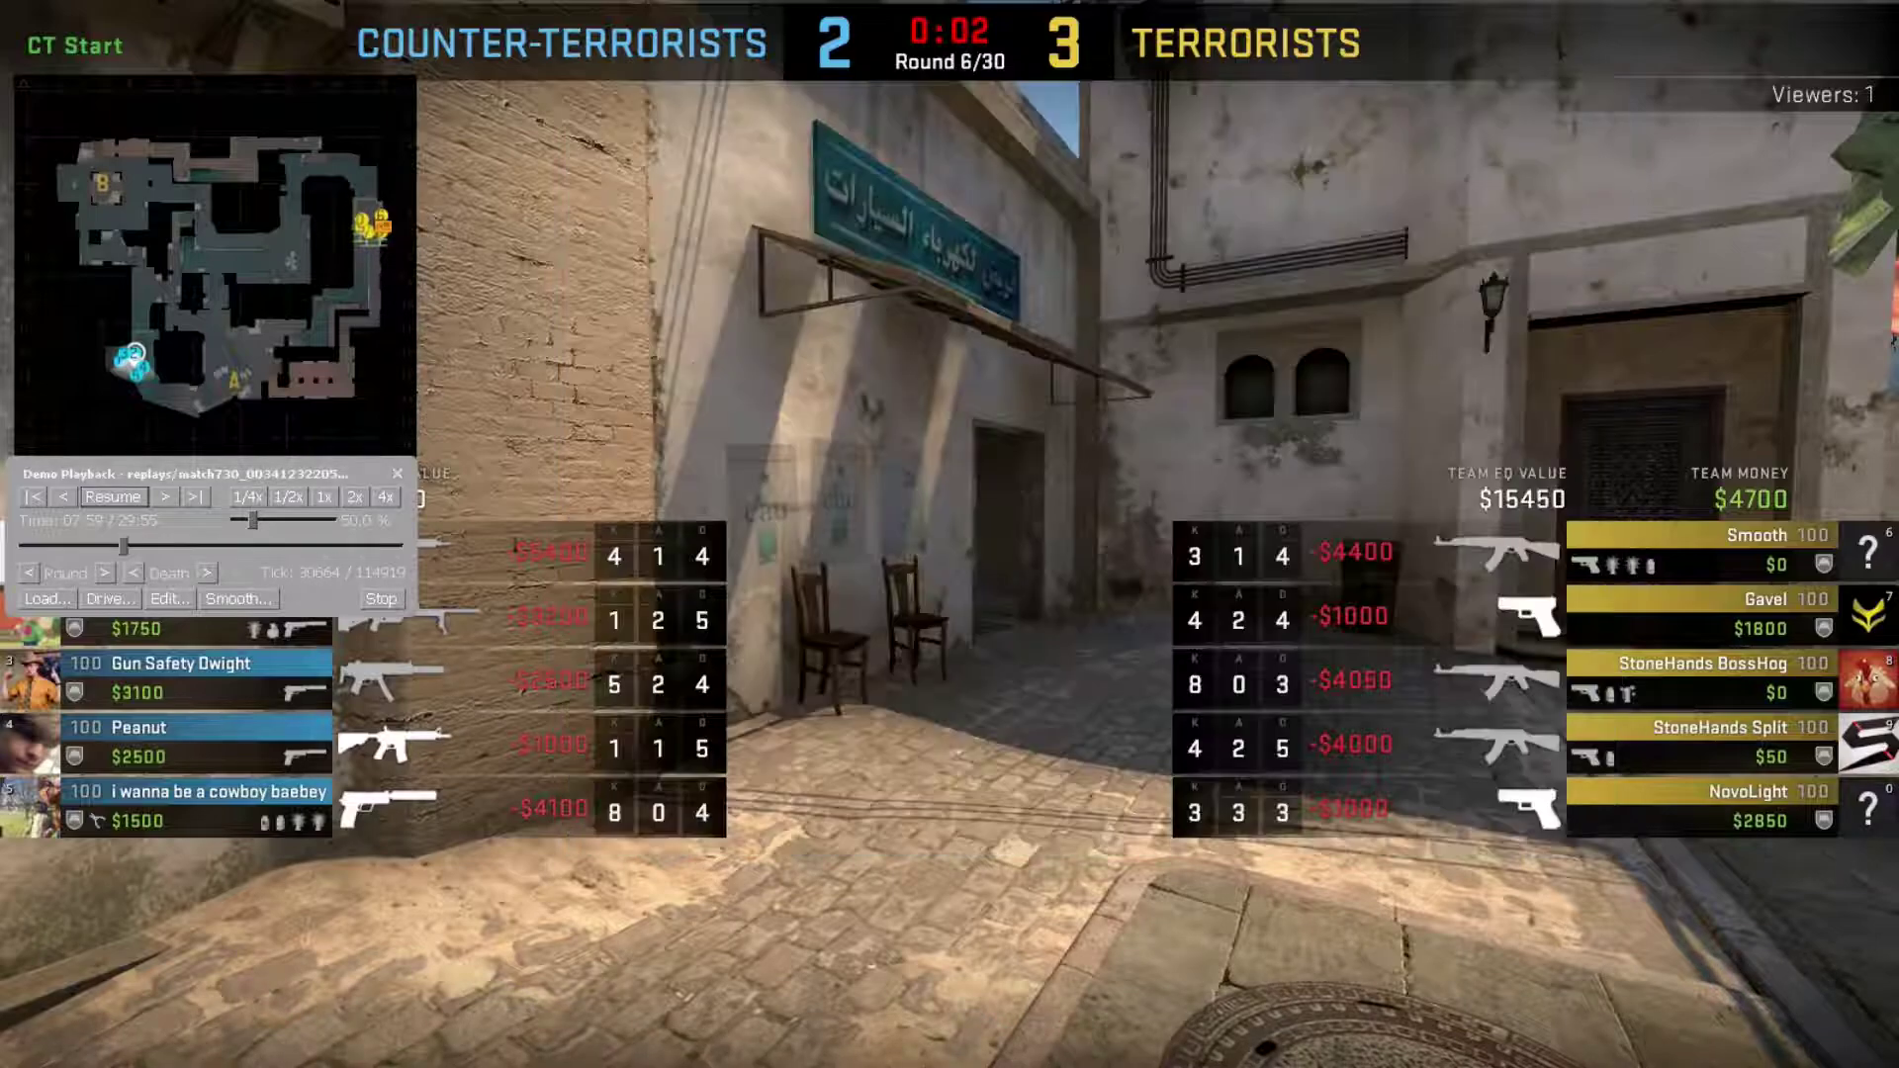
key("shift+F2")
key("shift+F2")
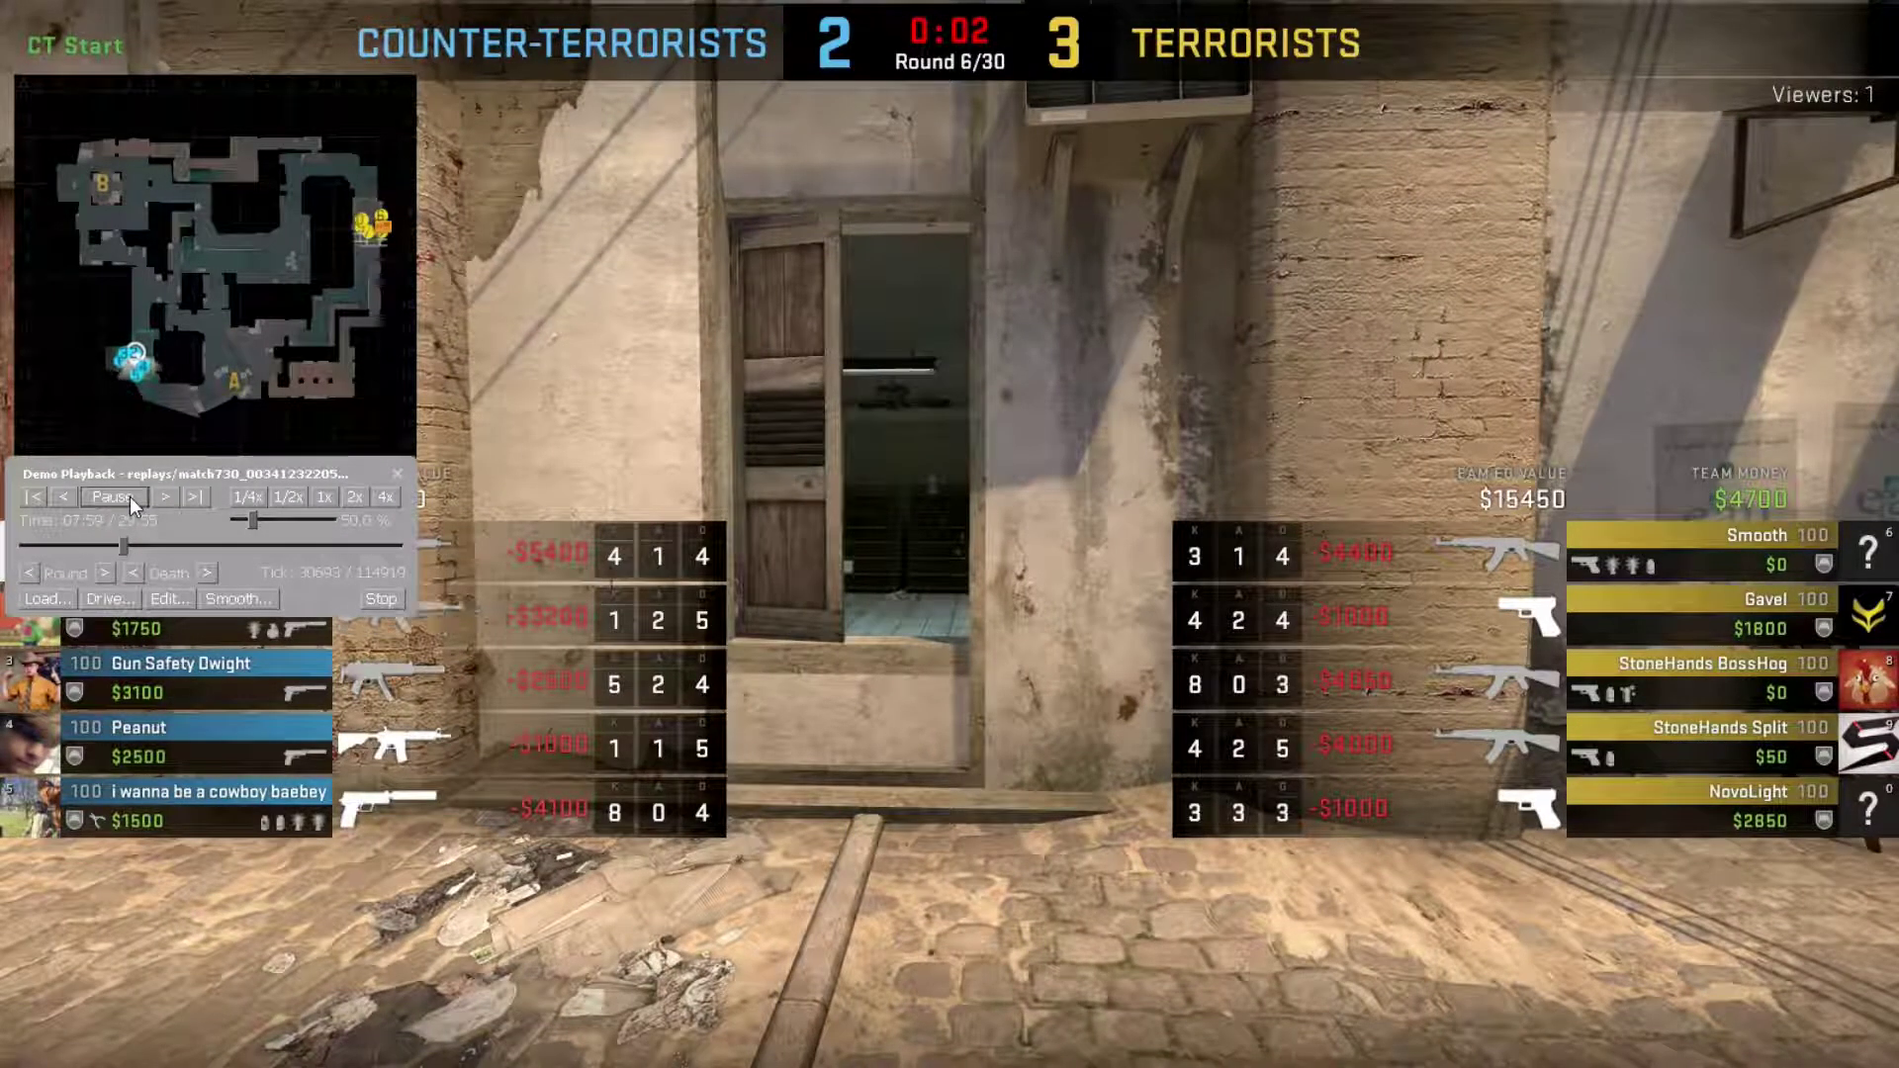
Clear the camera path by running "mirv_campath clear" in the console, and close the console.
key("grave")
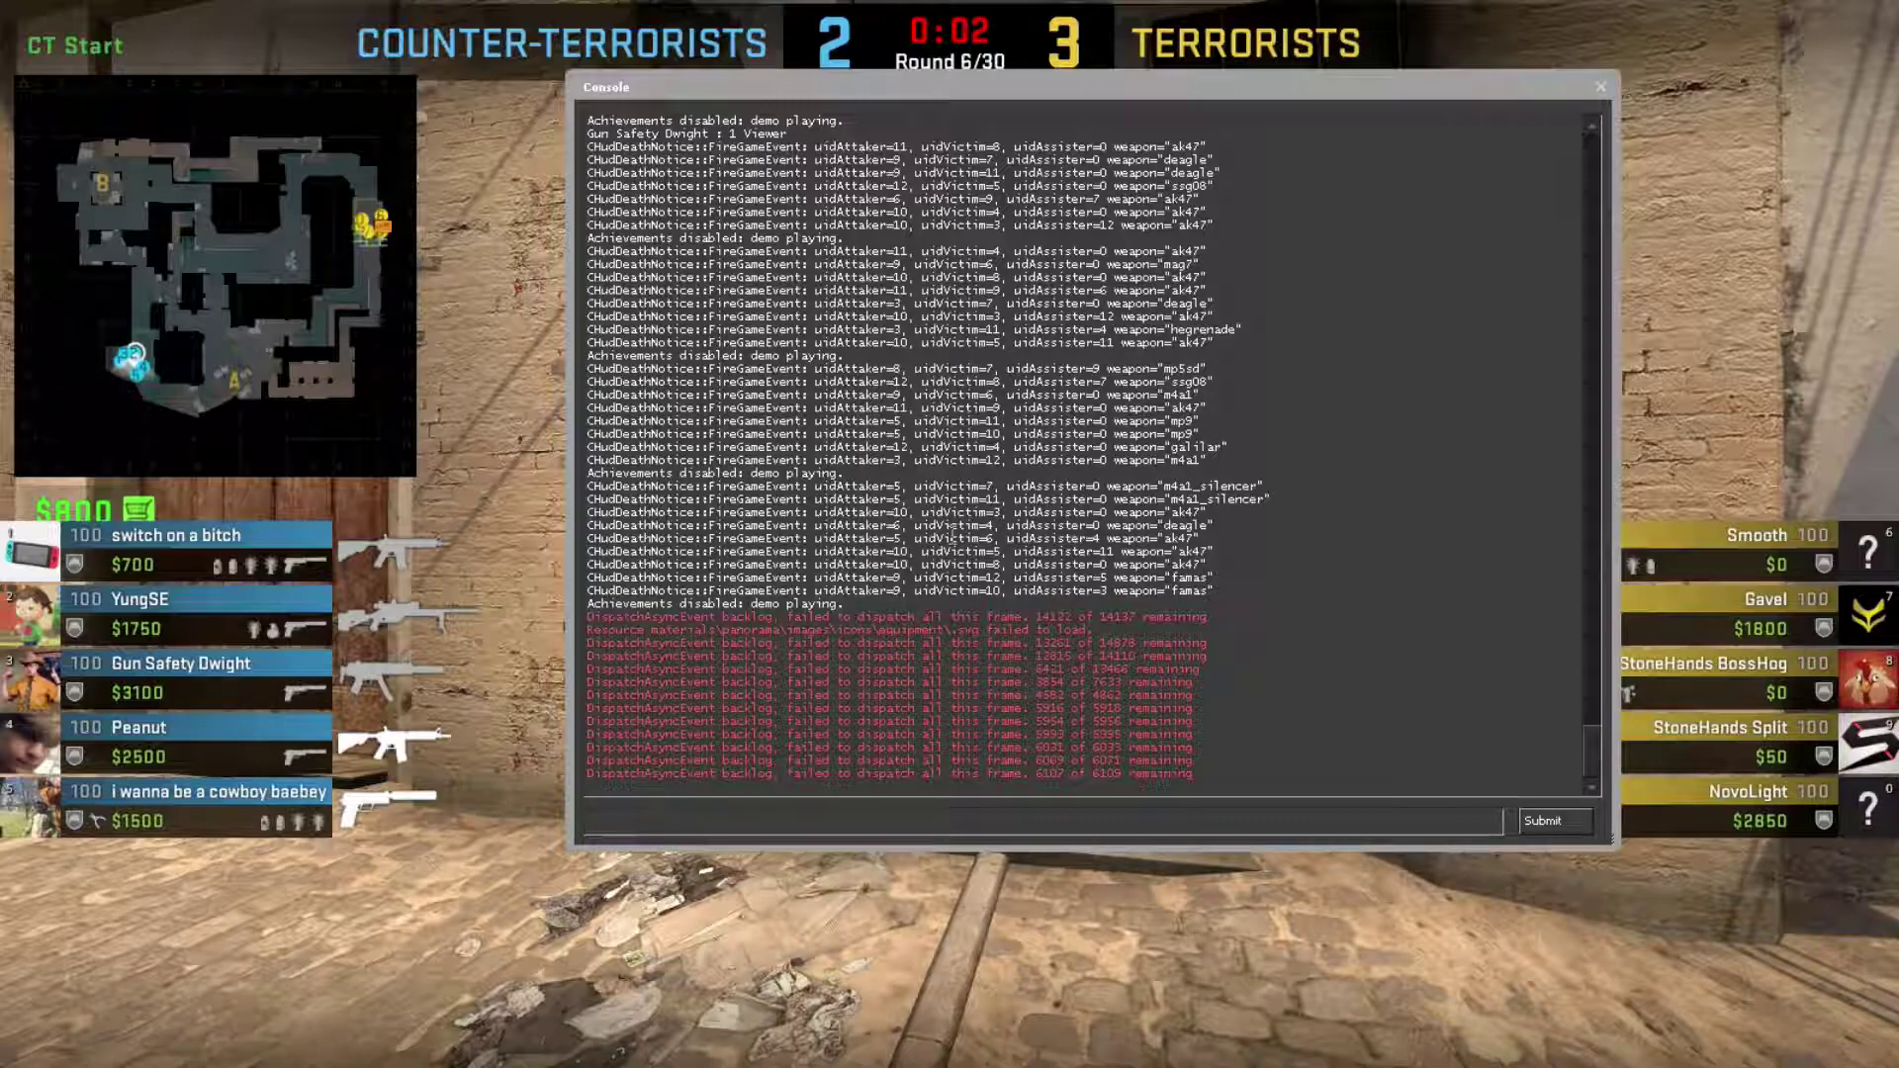
type("mirv_campath clear")
key("Return")
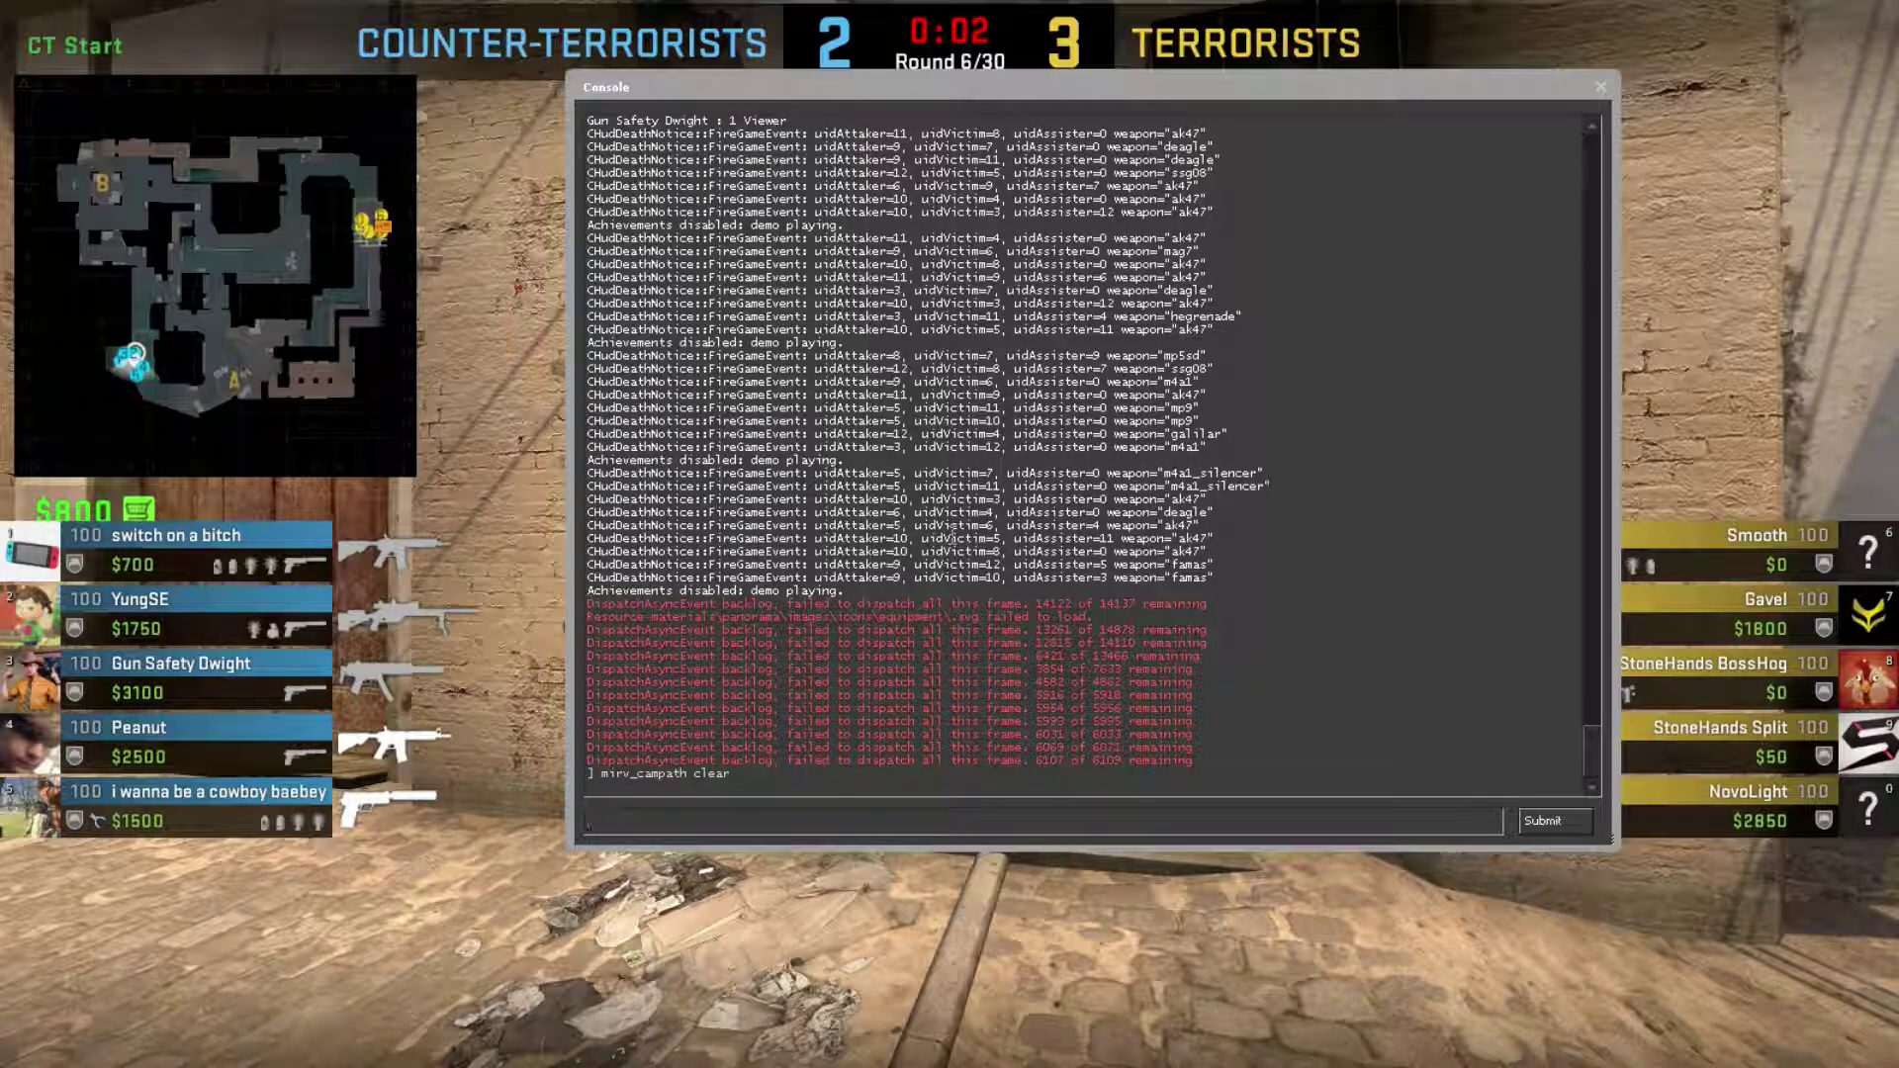
key("grave")
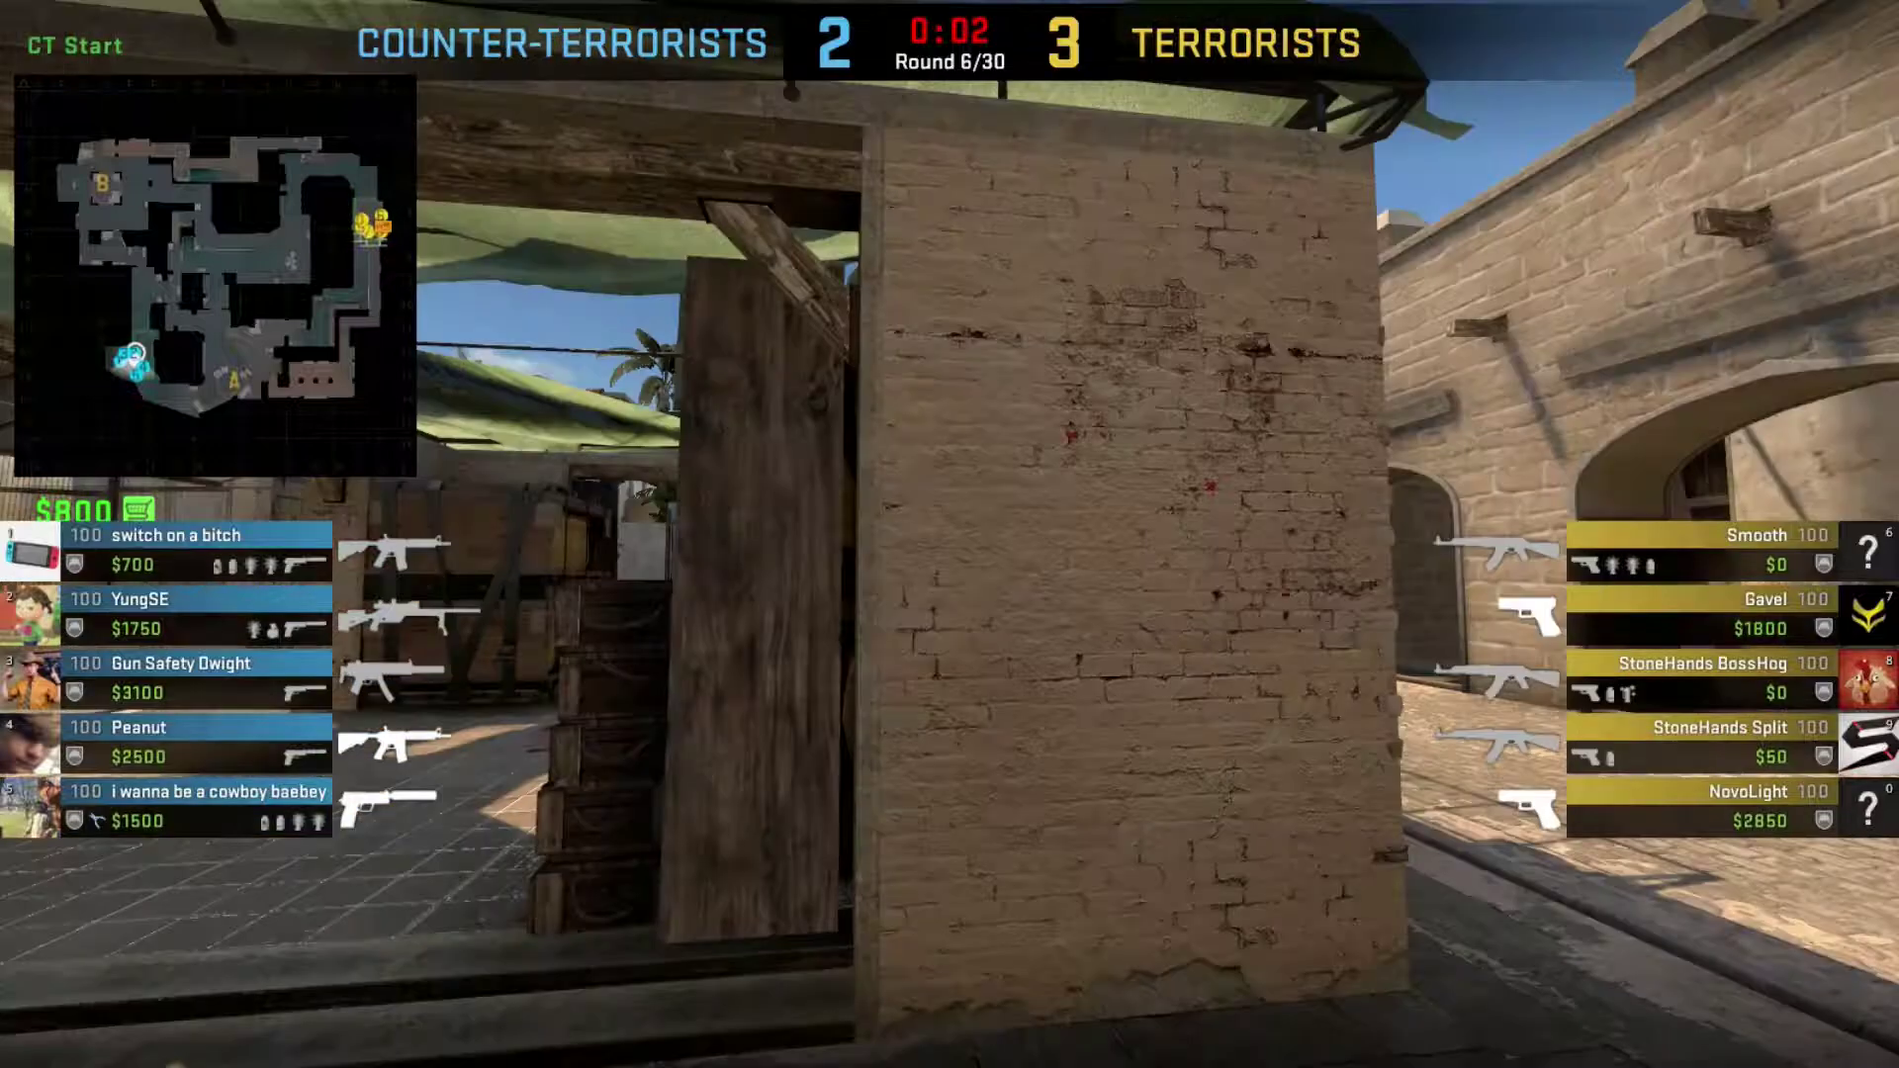
Exit the game with the console command "quit" and switch to the Shotcut video editor.
key("grave")
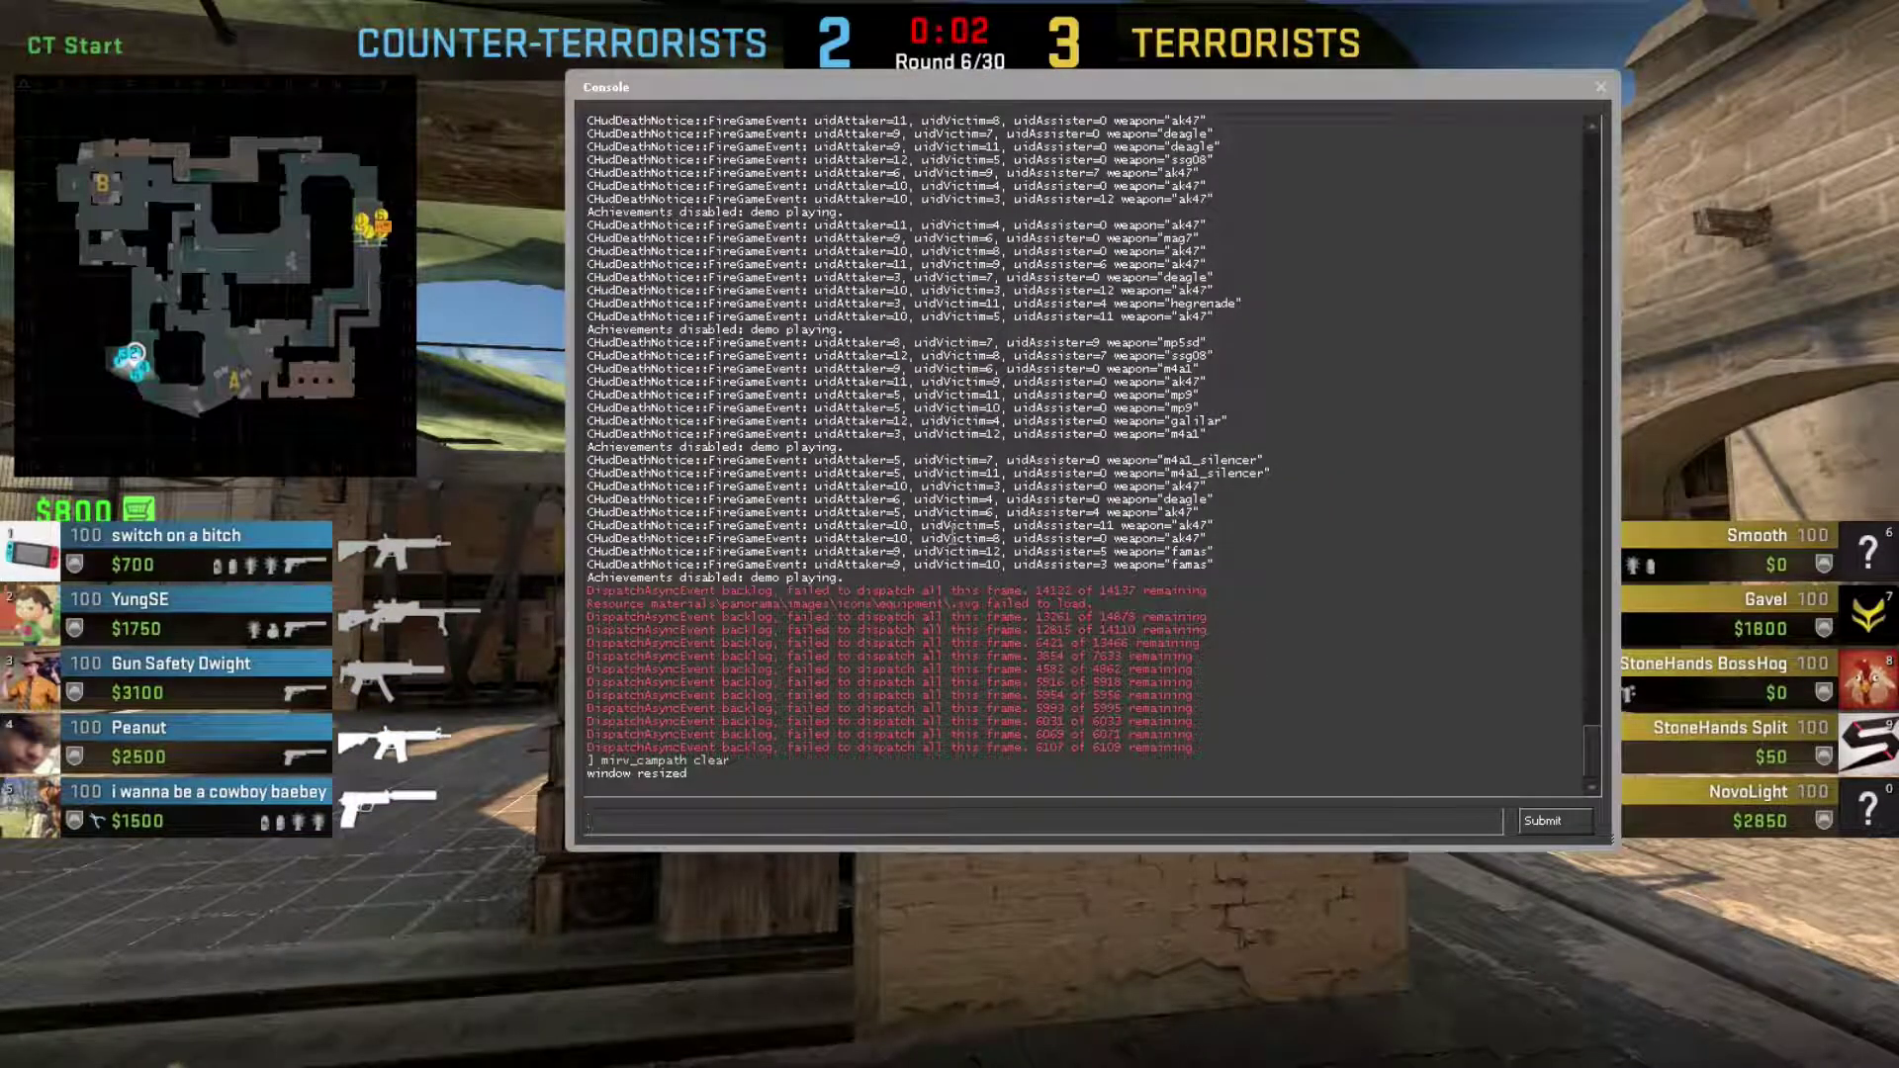
type("quit")
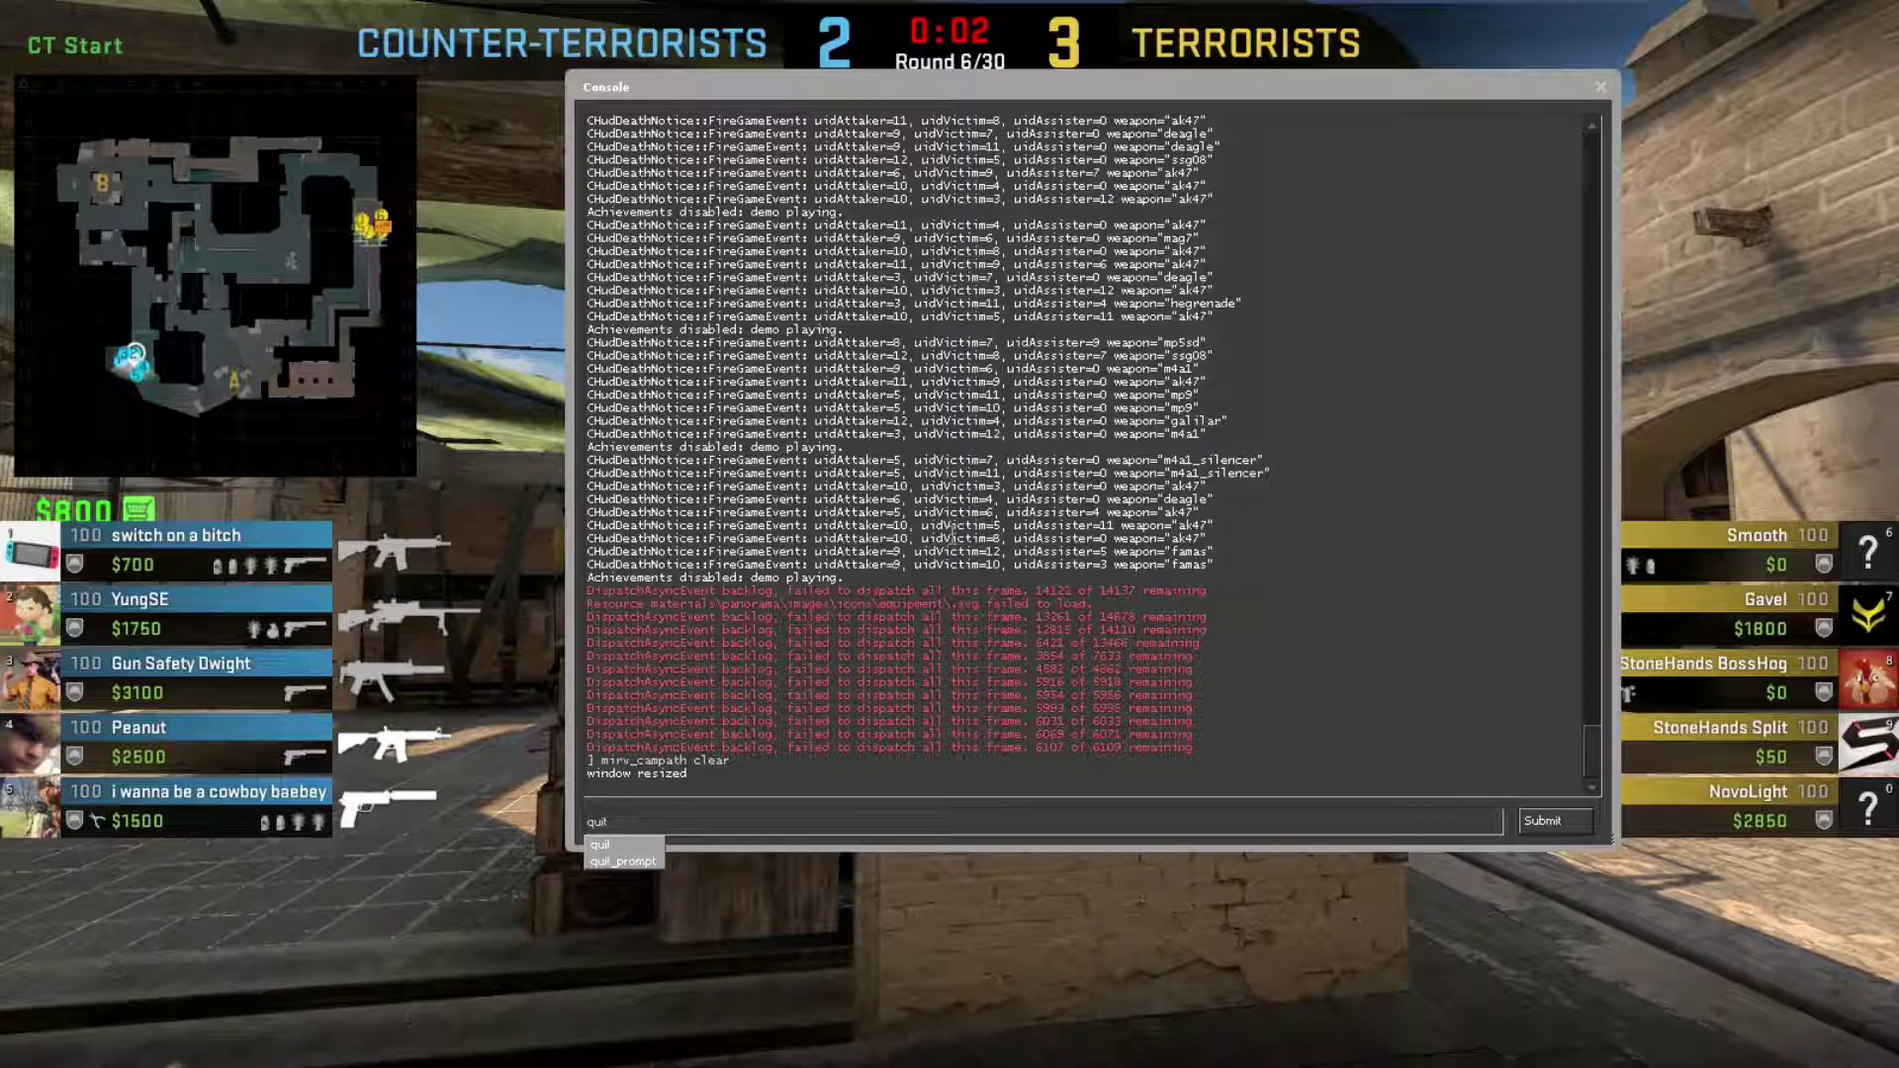
key("Return")
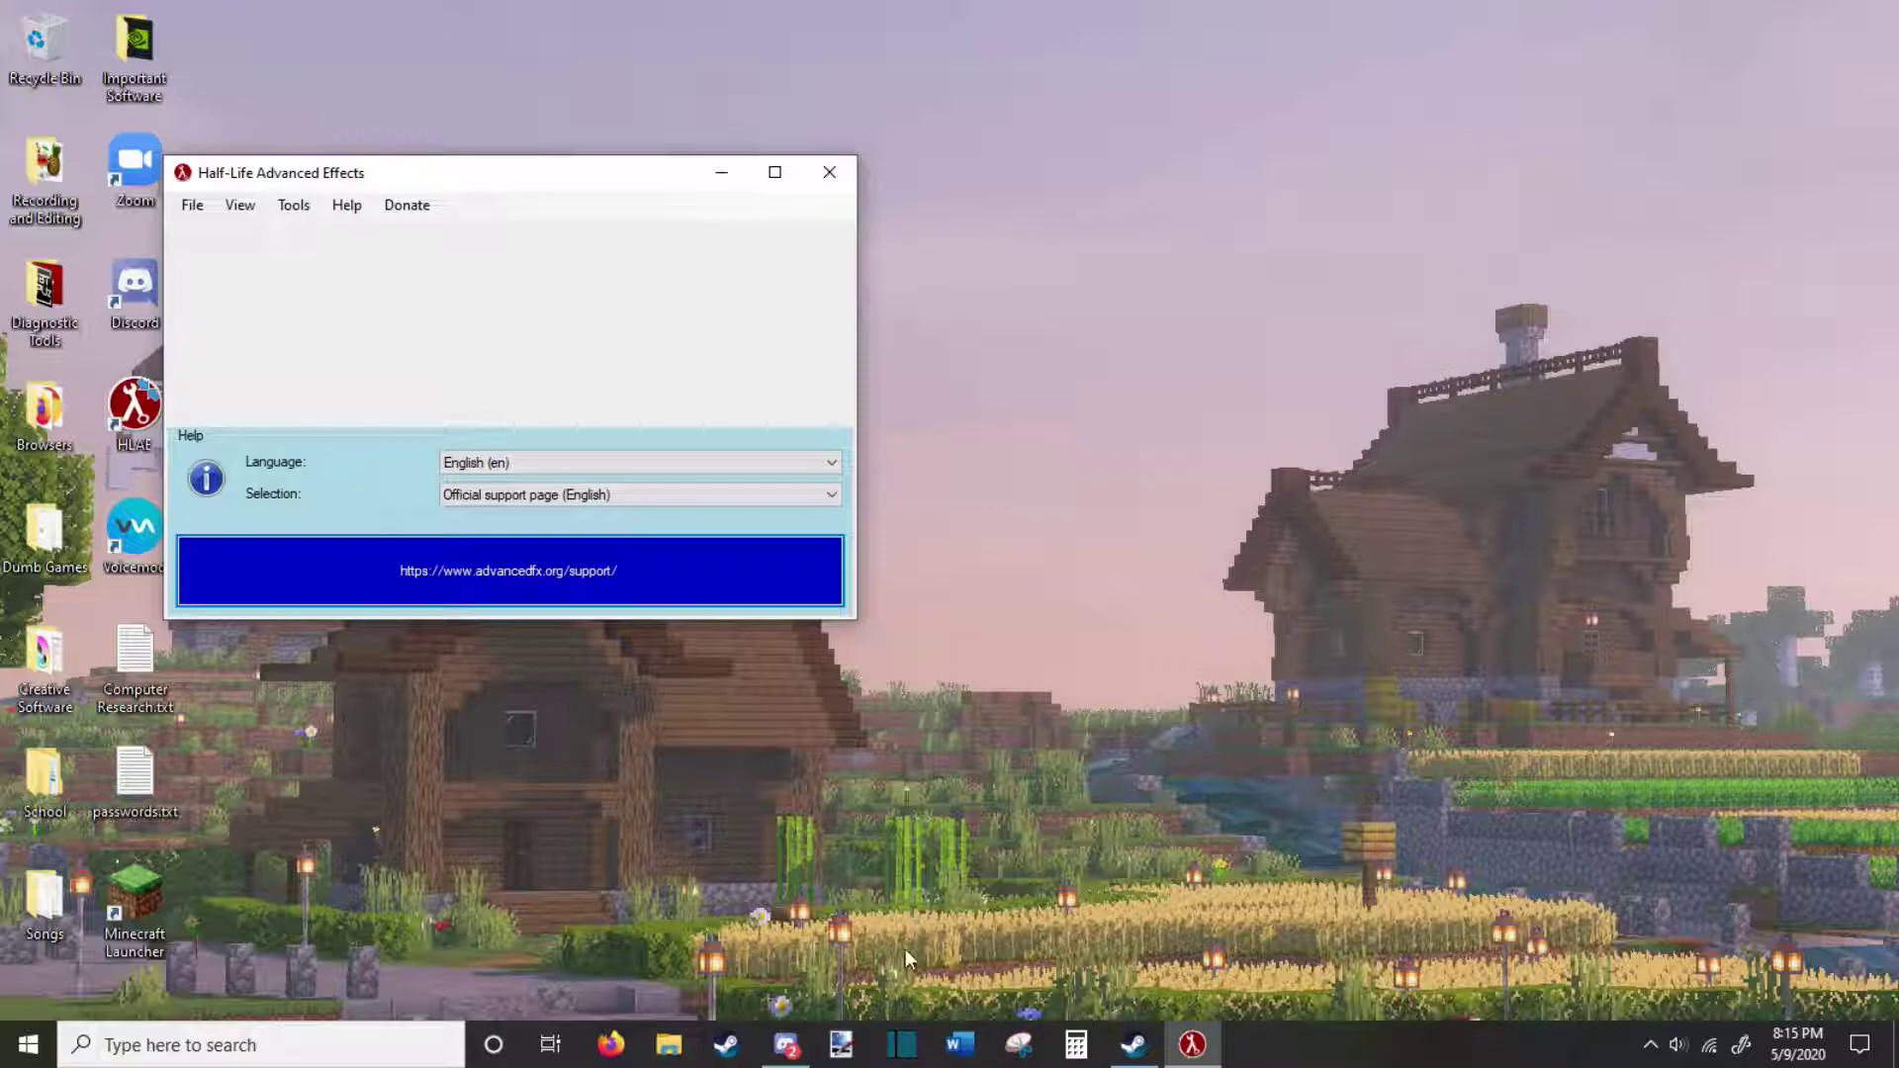
left_click(902, 1048)
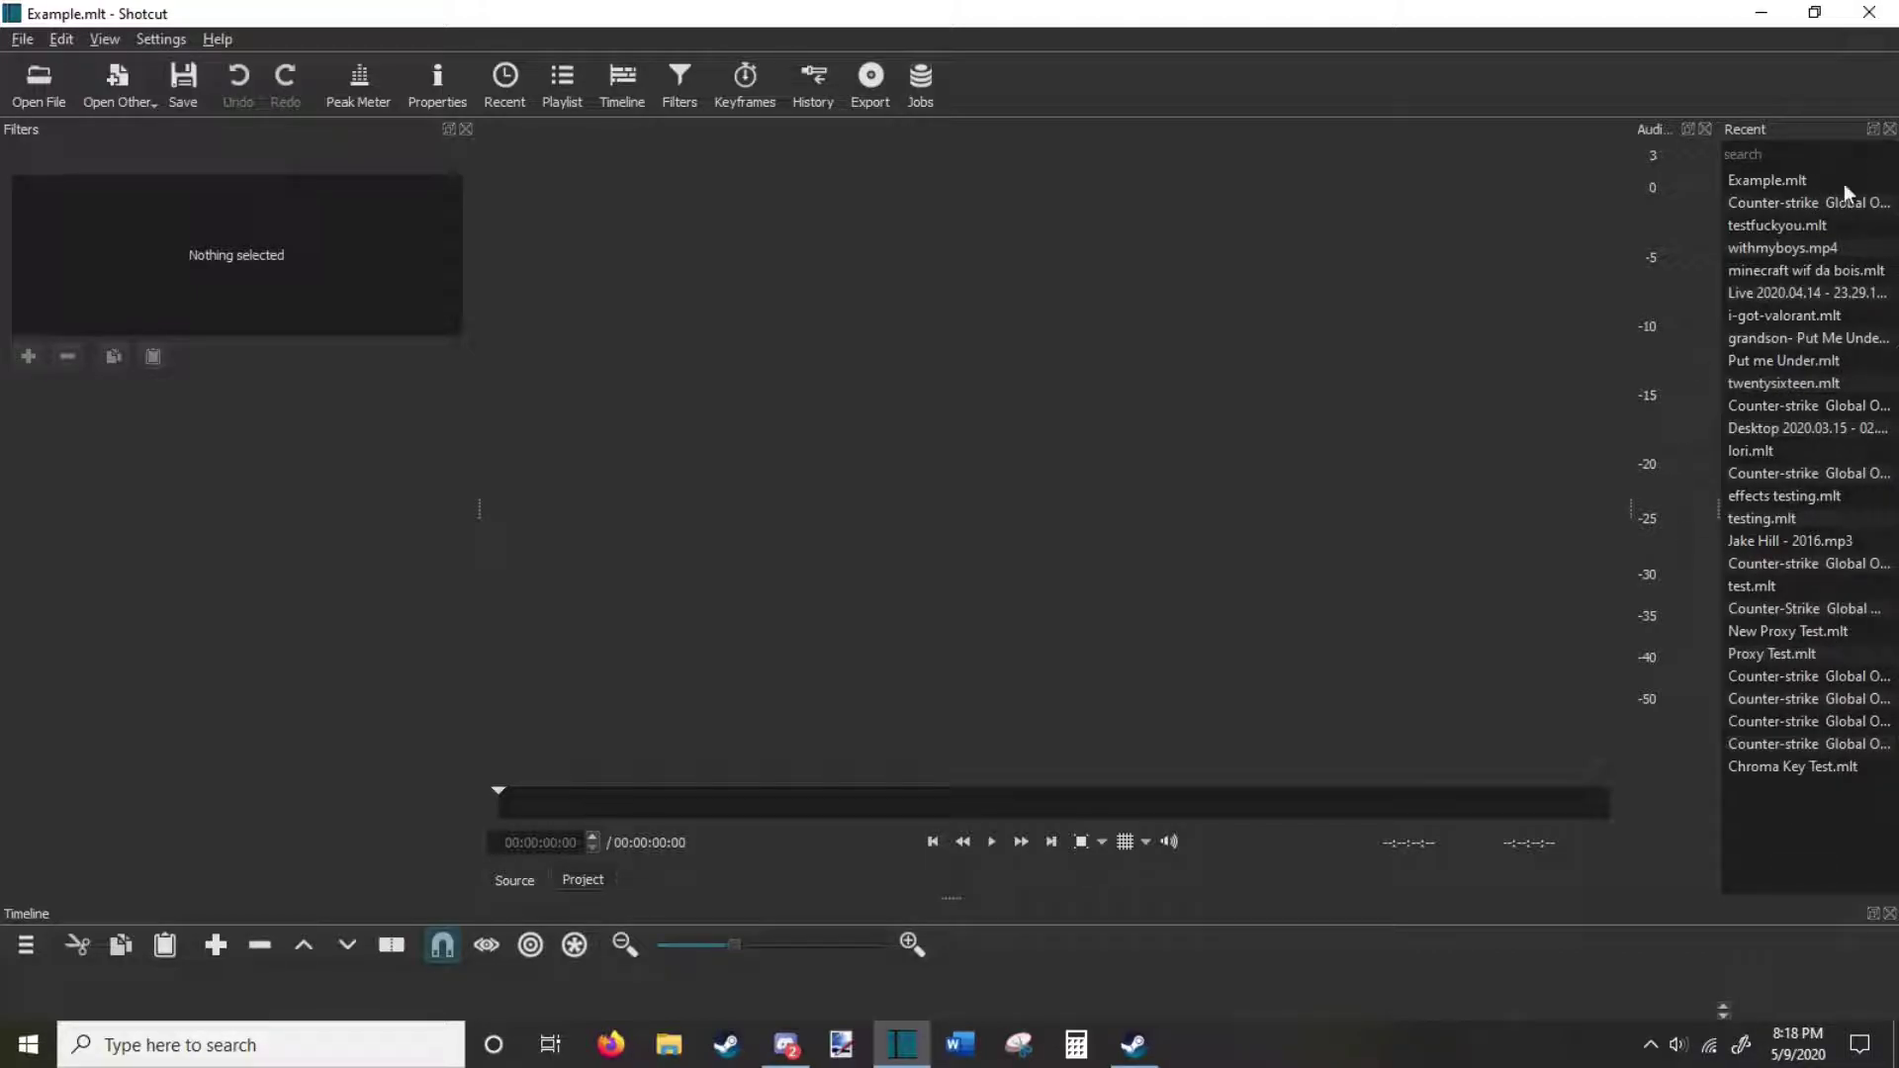
Close the Recent panel and add the Properties and Playlist panels to the workspace alongside Filters.
left_click(1890, 131)
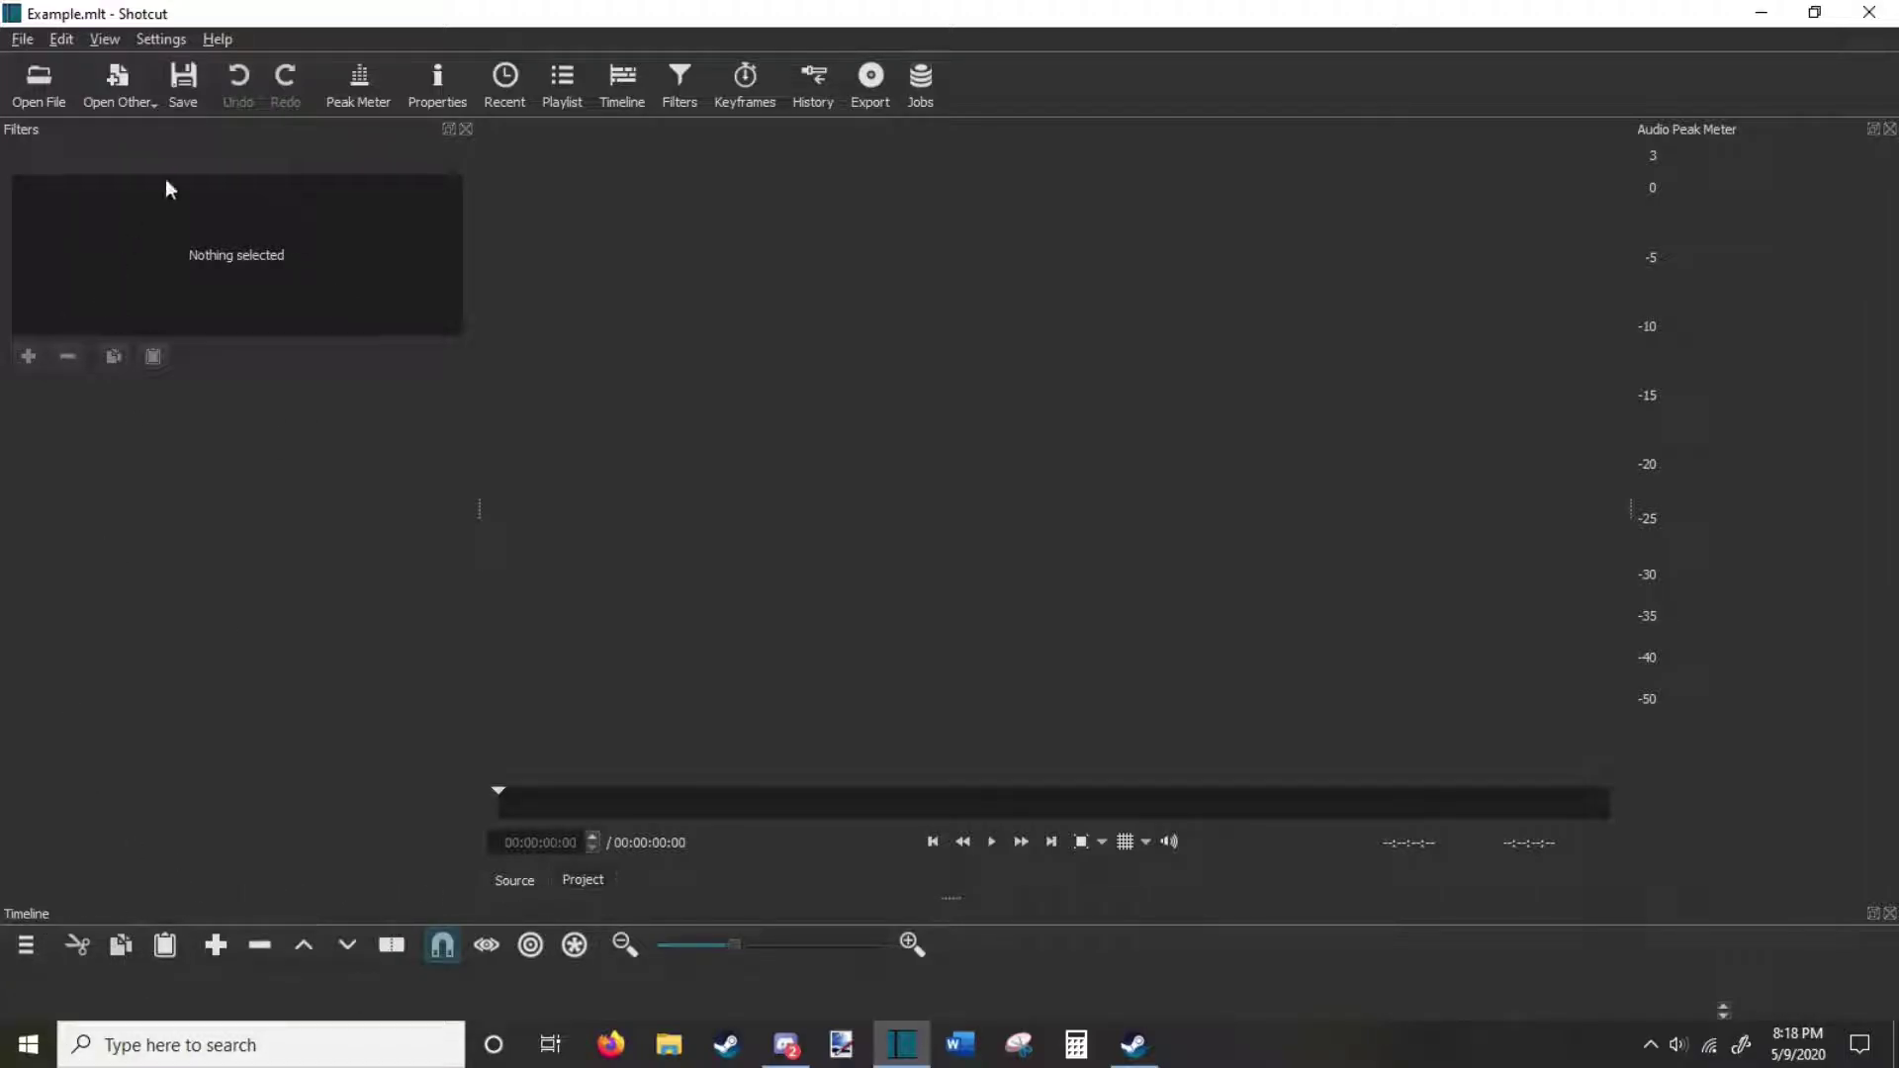
left_click(106, 40)
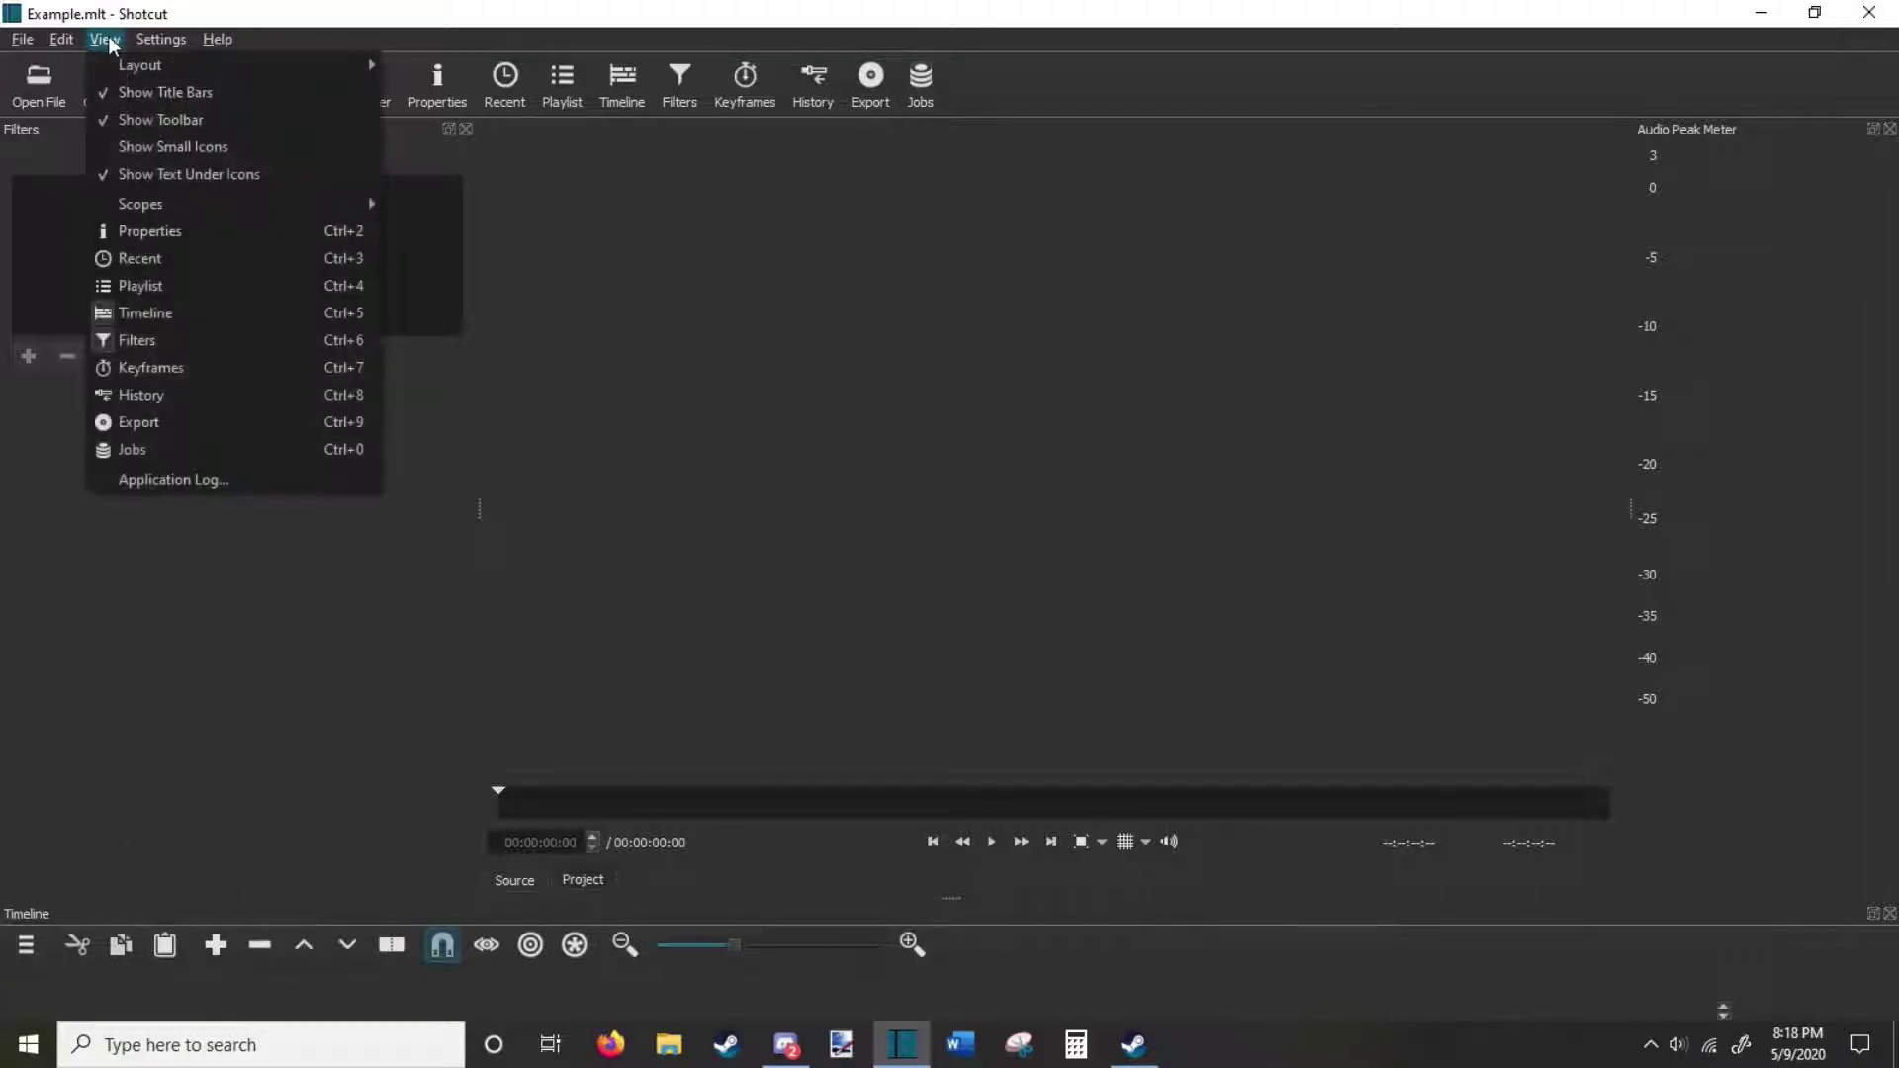
left_click(151, 231)
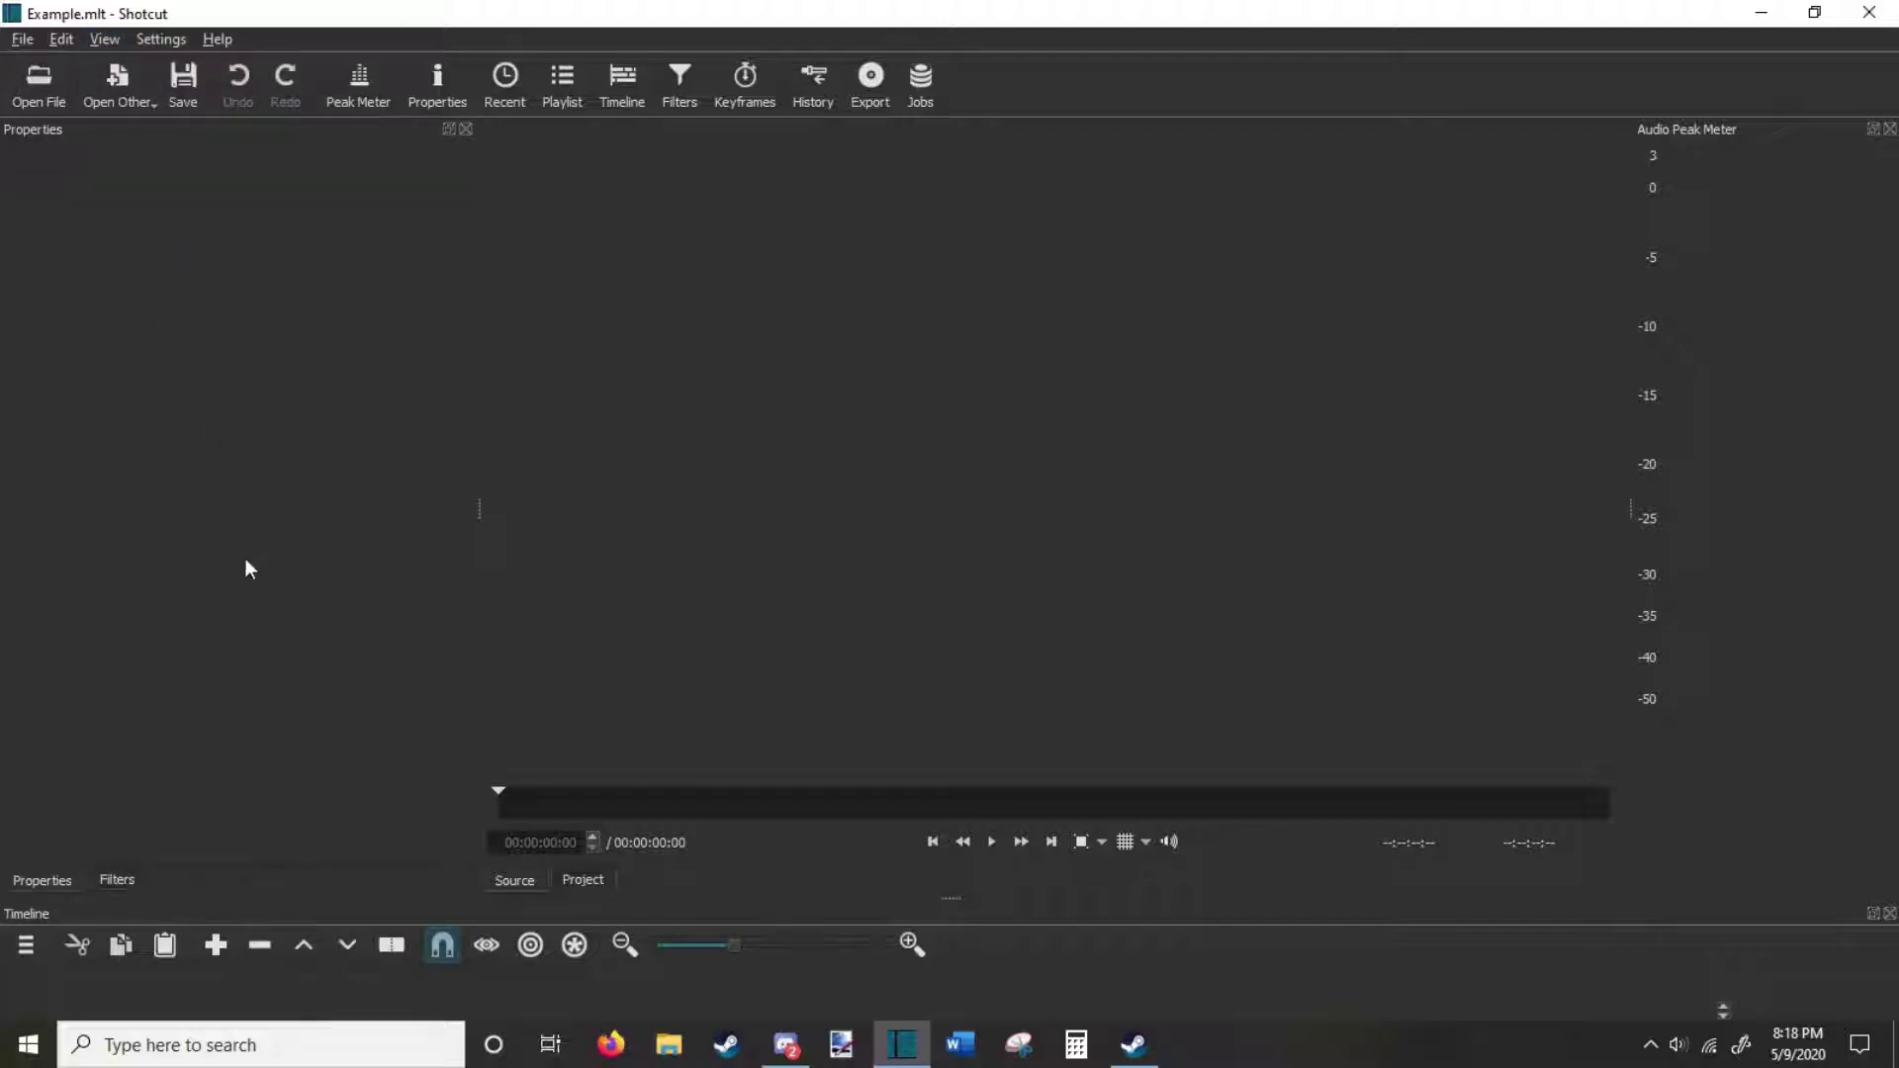
left_click(117, 879)
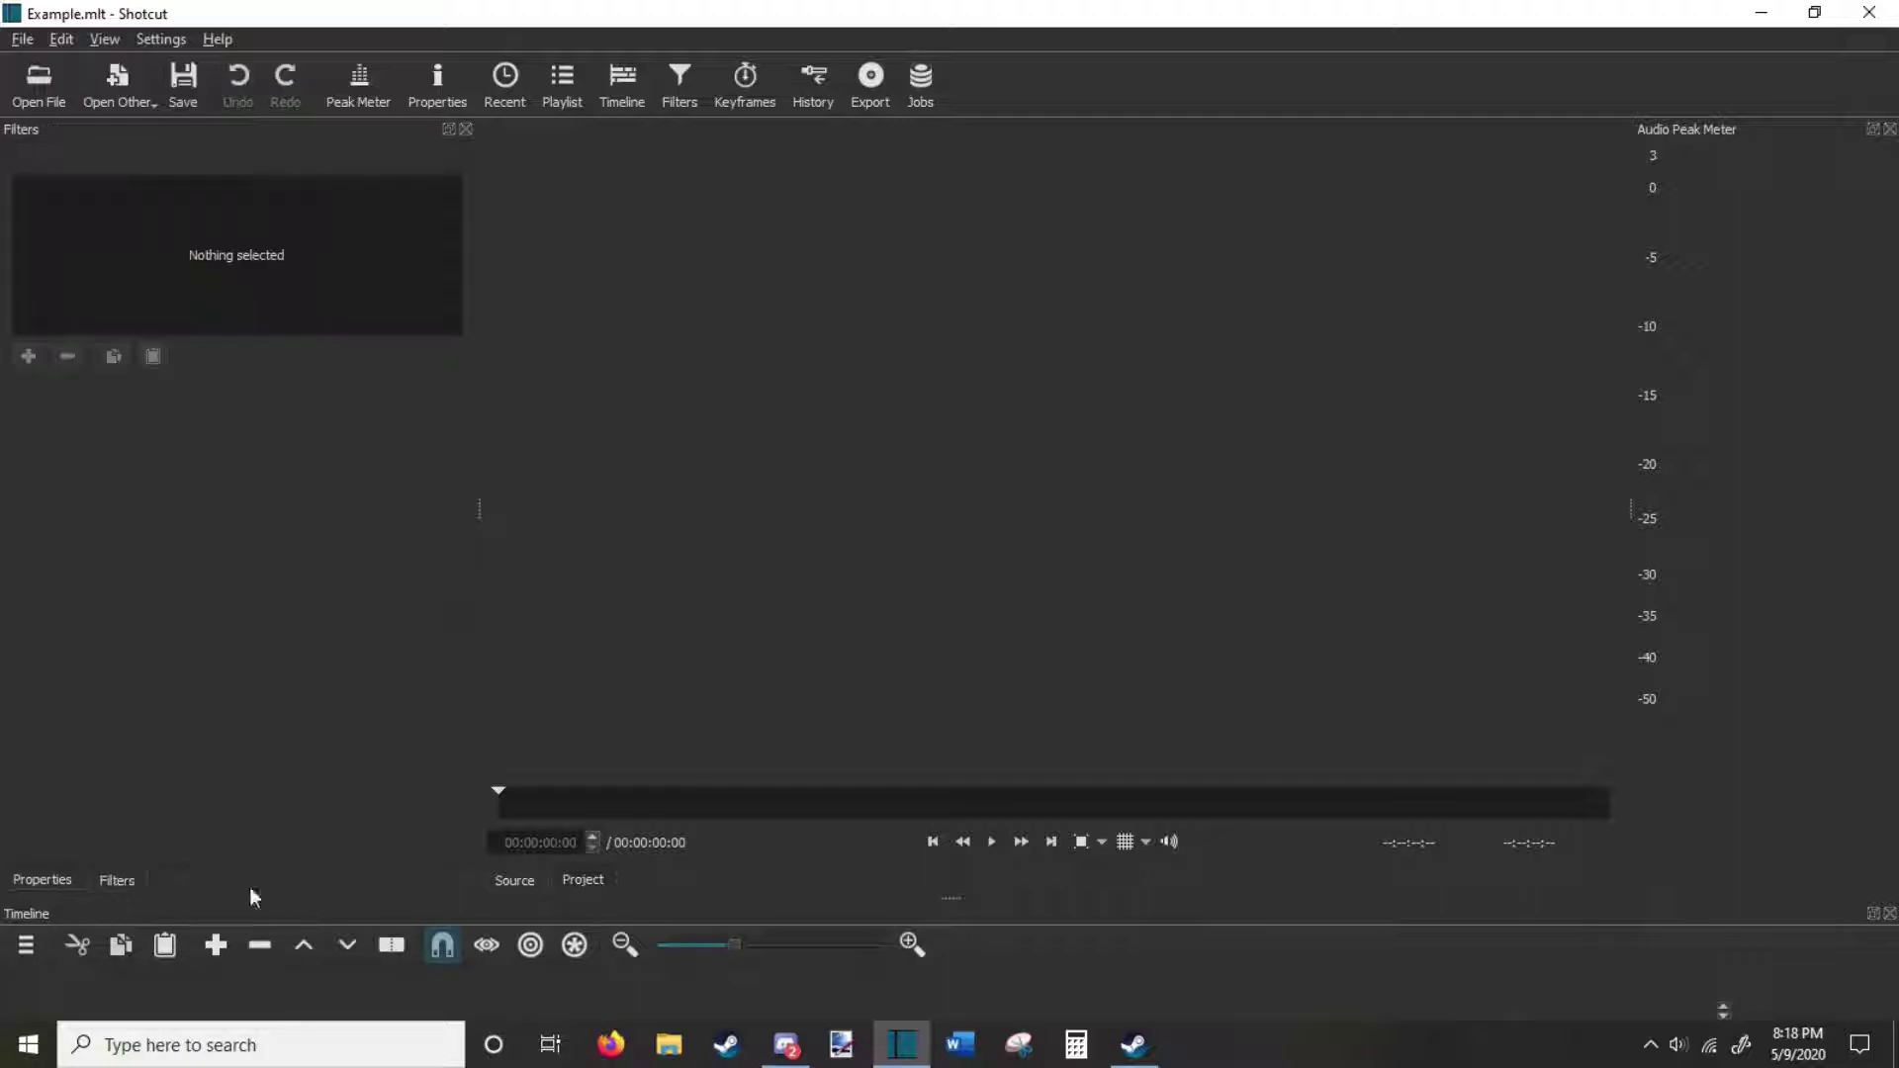
left_click(121, 41)
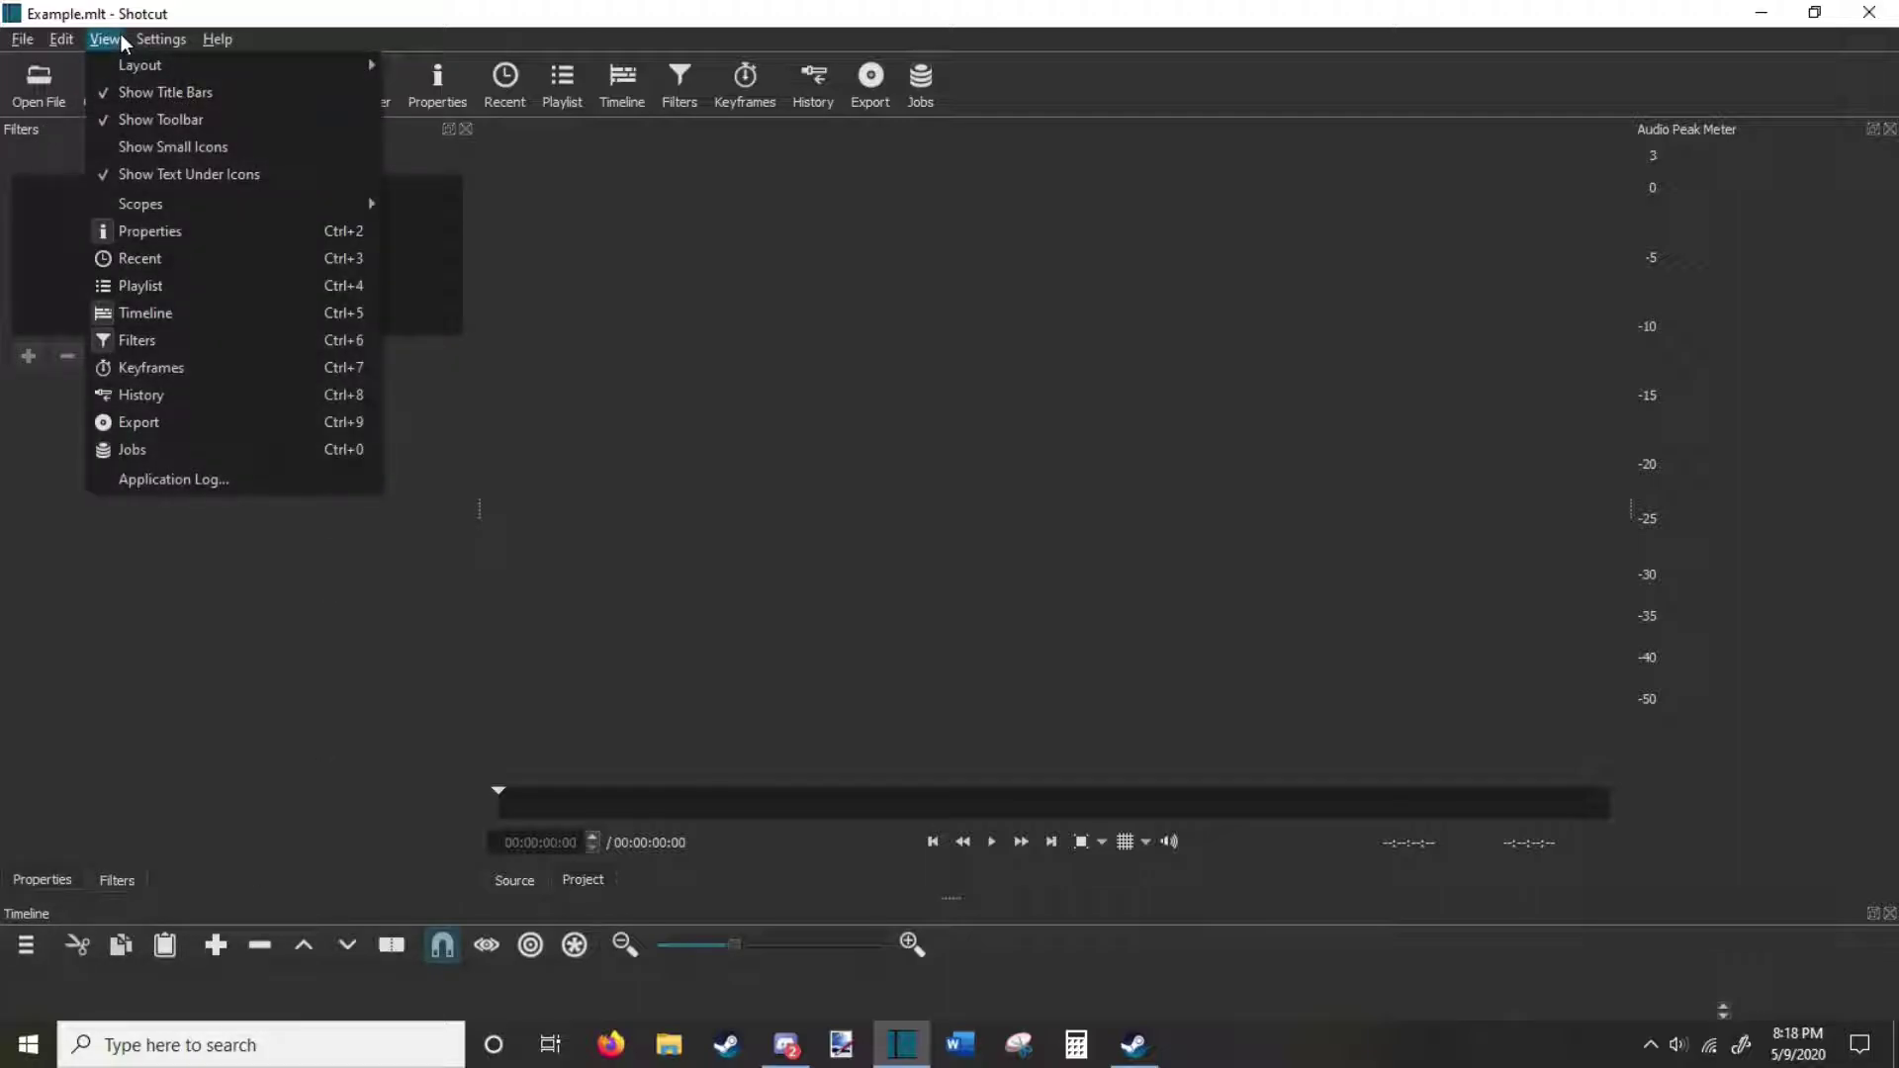
left_click(127, 288)
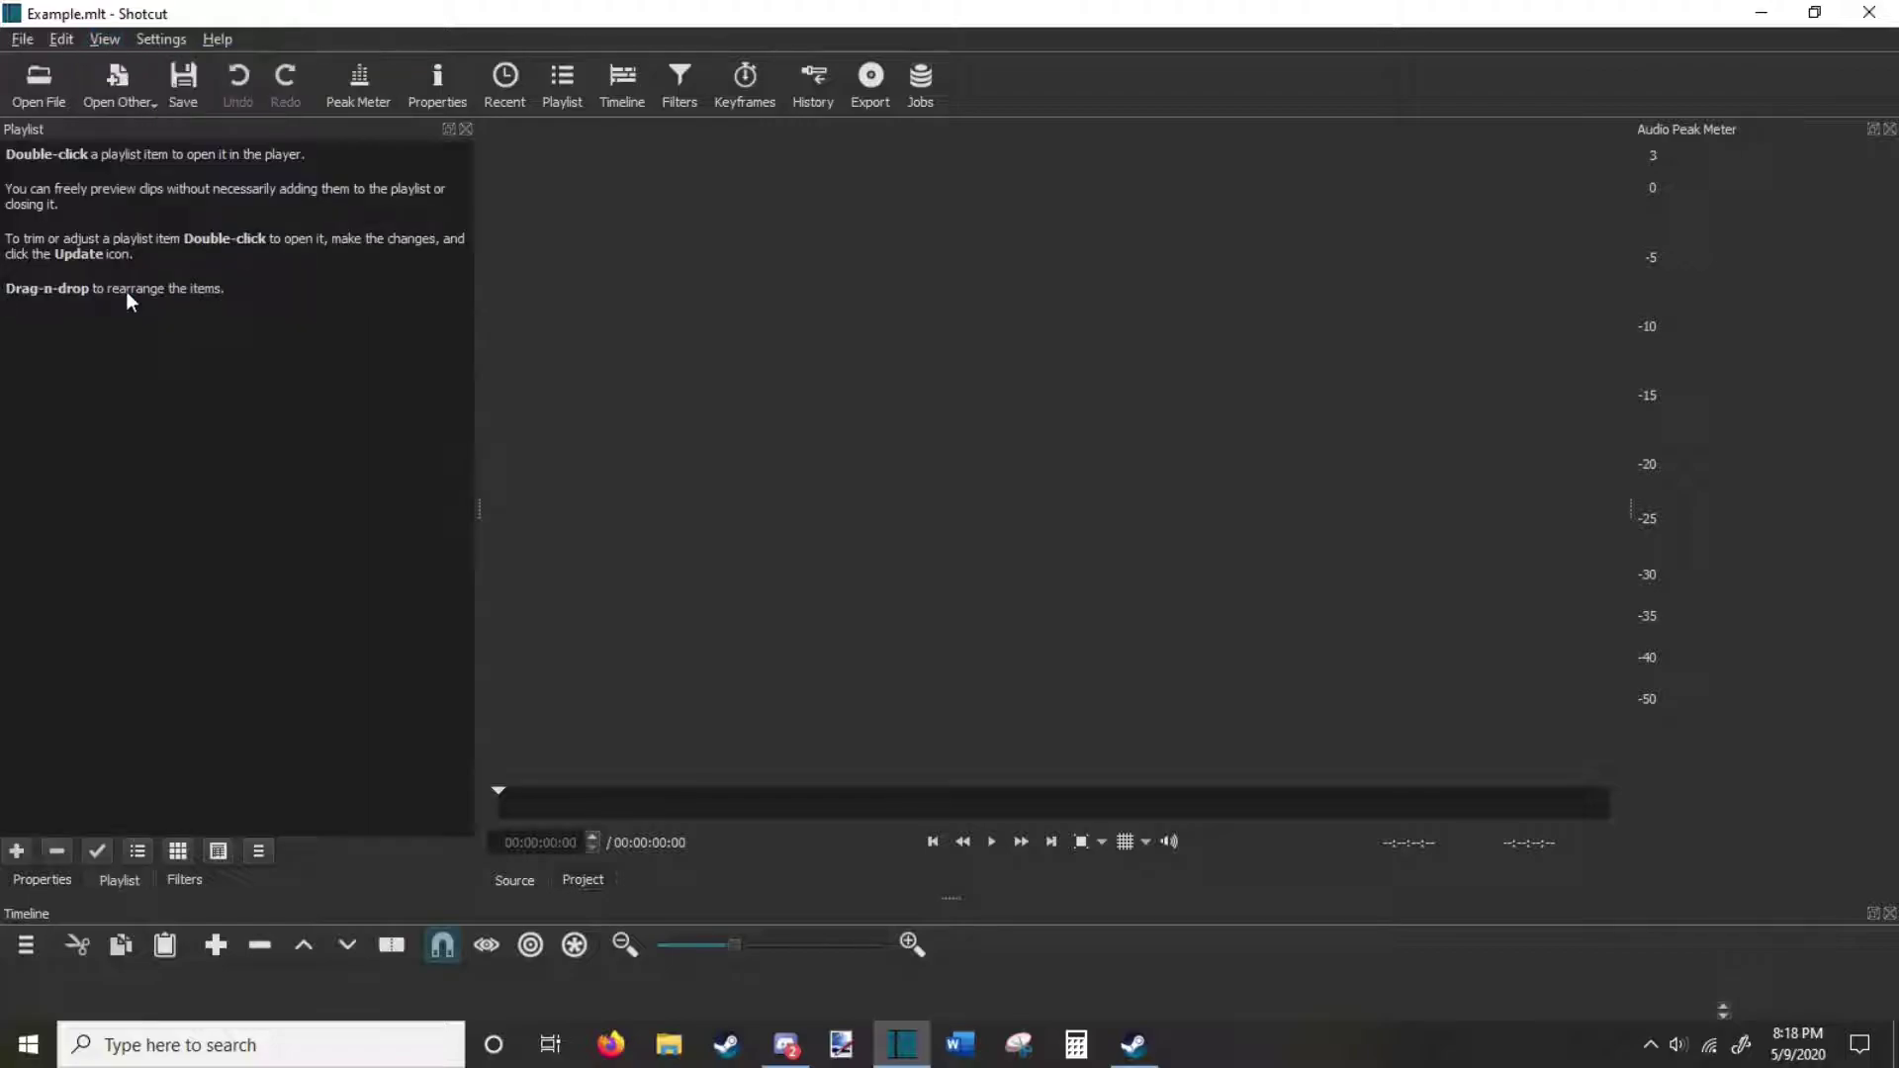
Add the Export panel to the workspace and bring the Playlist panel back to the front.
left_click(104, 41)
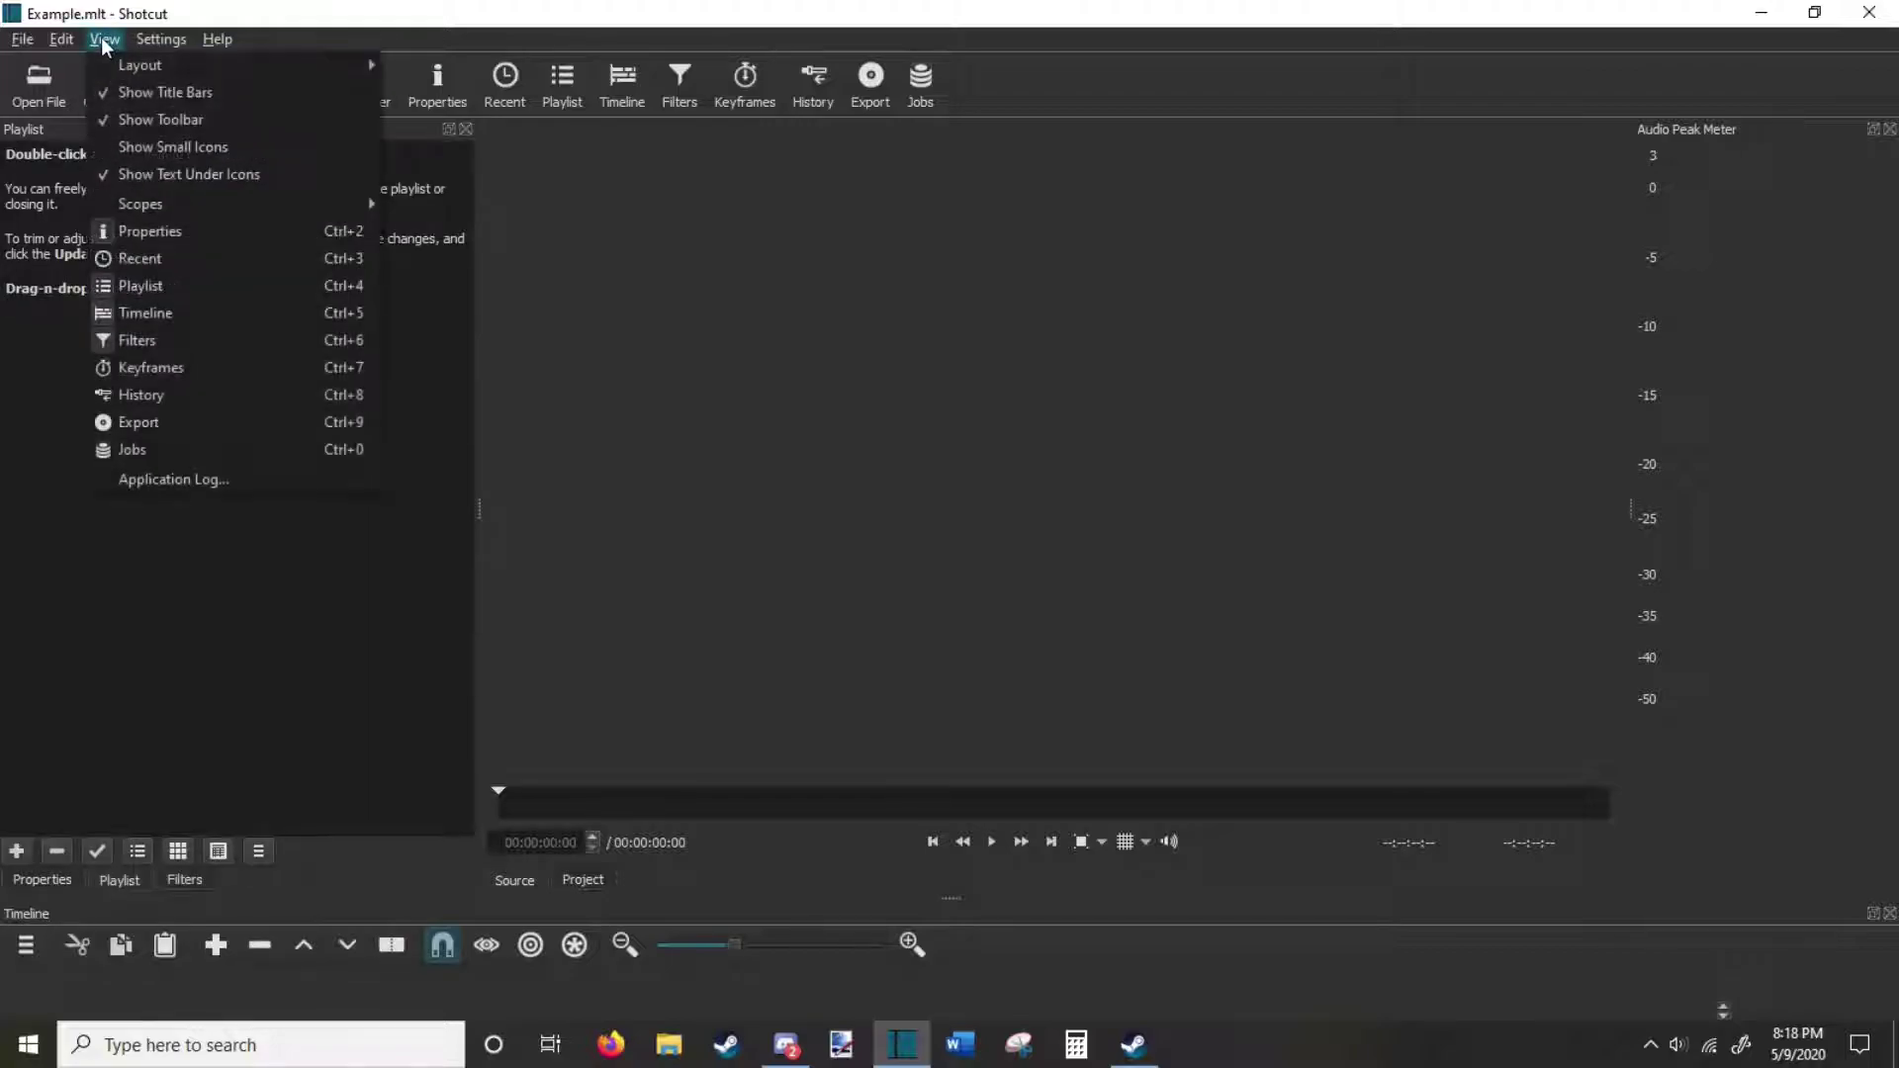
left_click(147, 426)
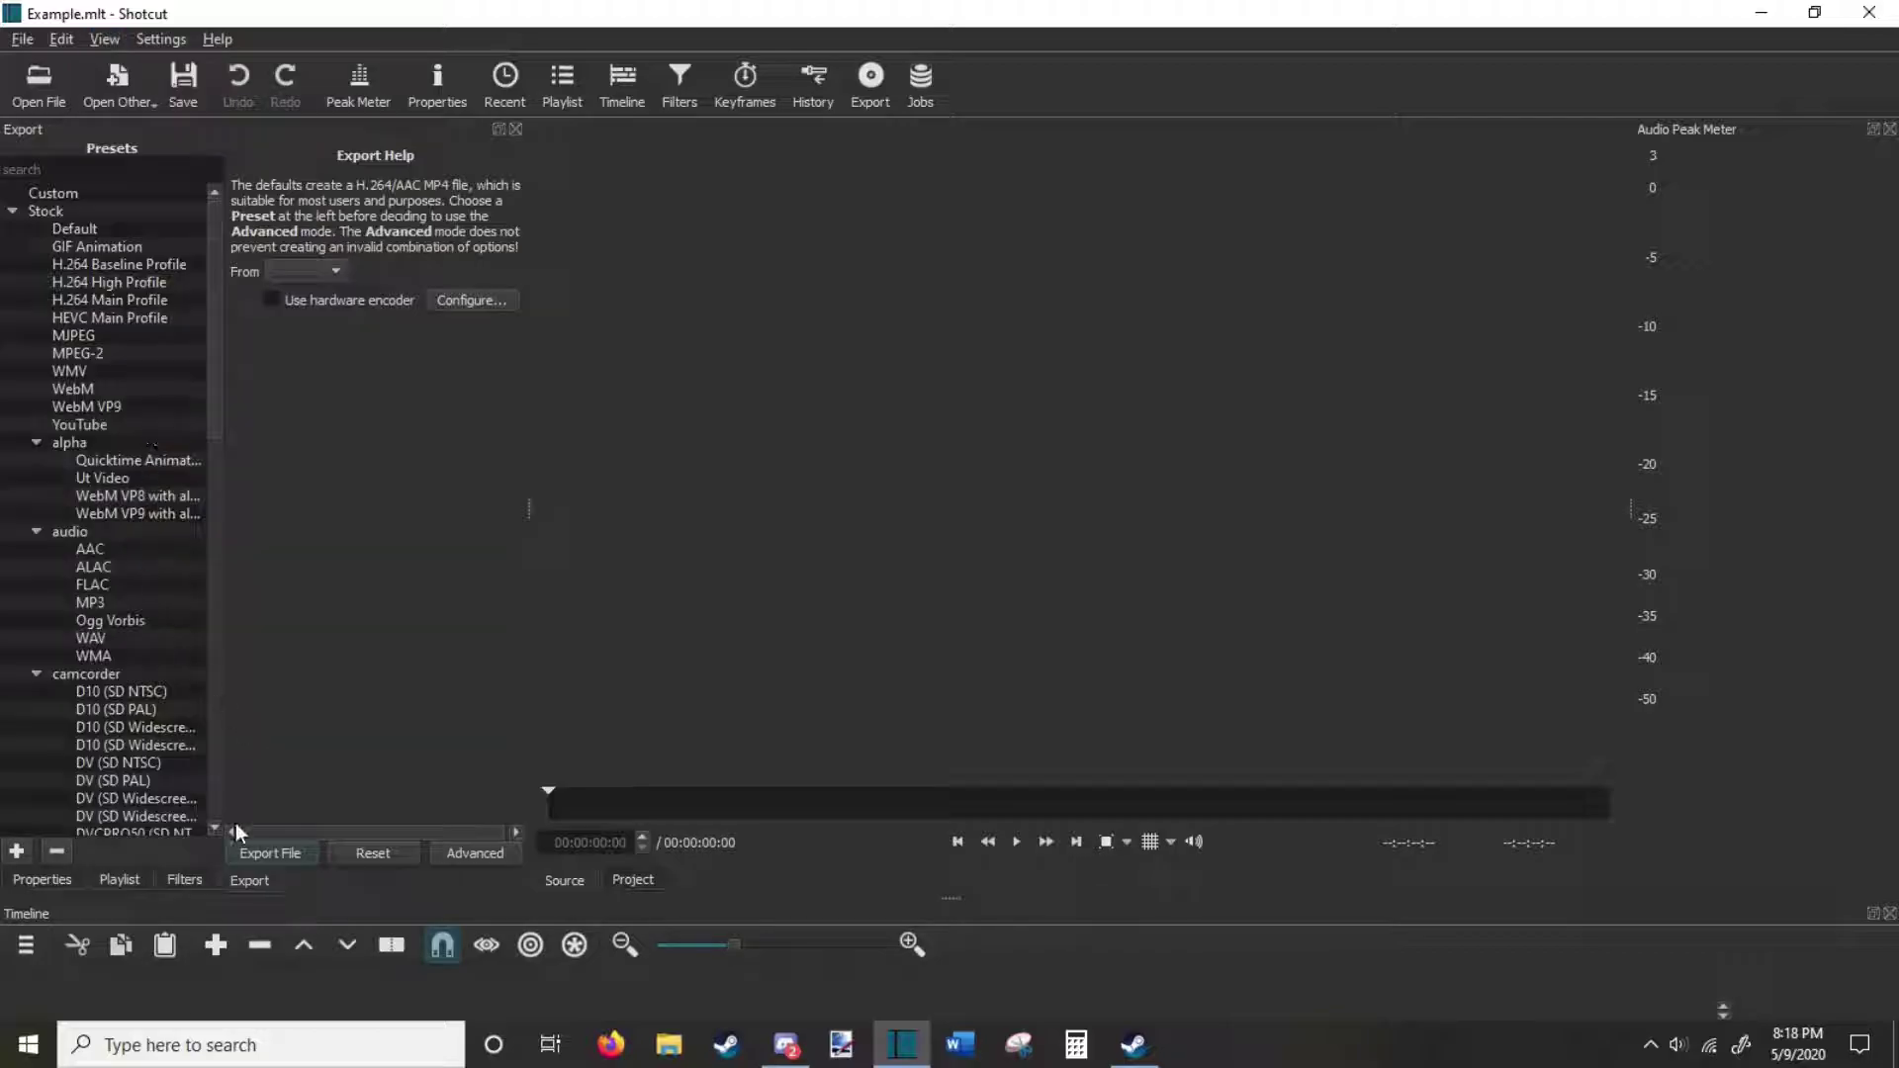
left_click(187, 878)
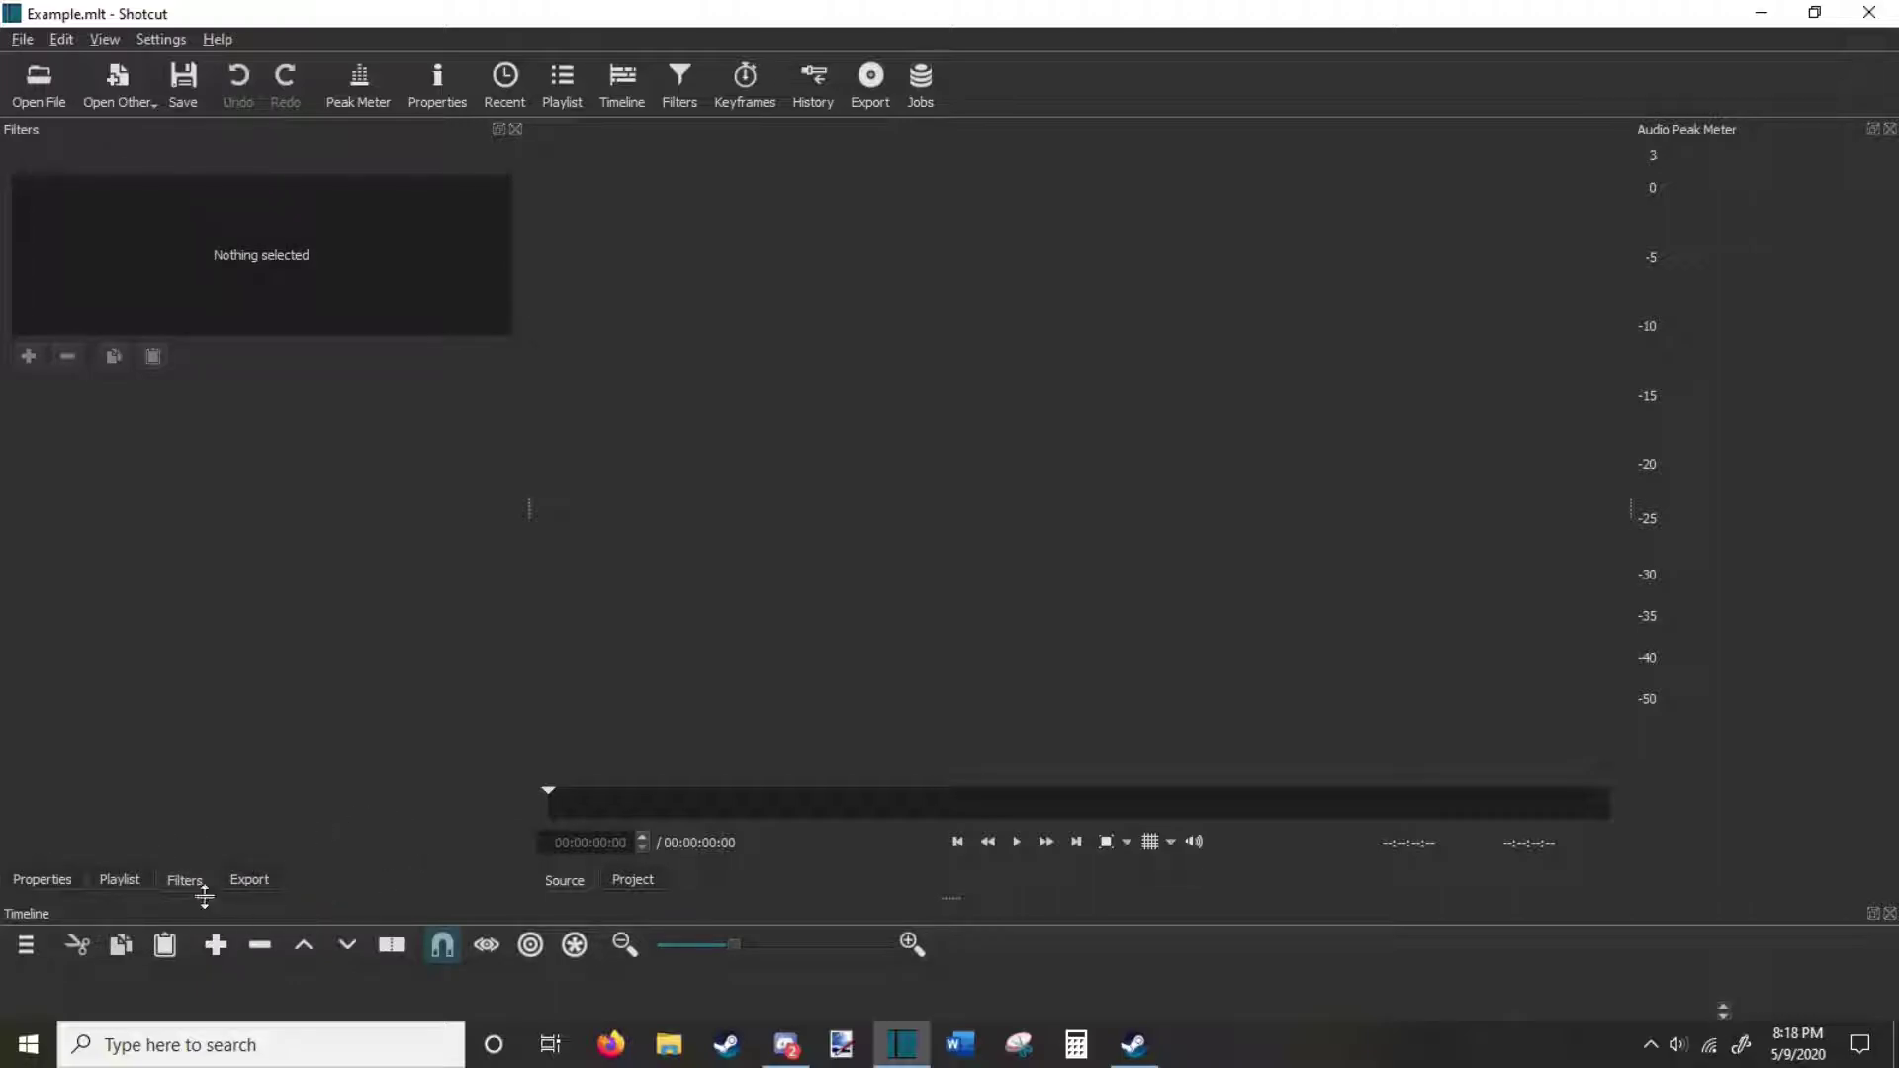
left_click(129, 878)
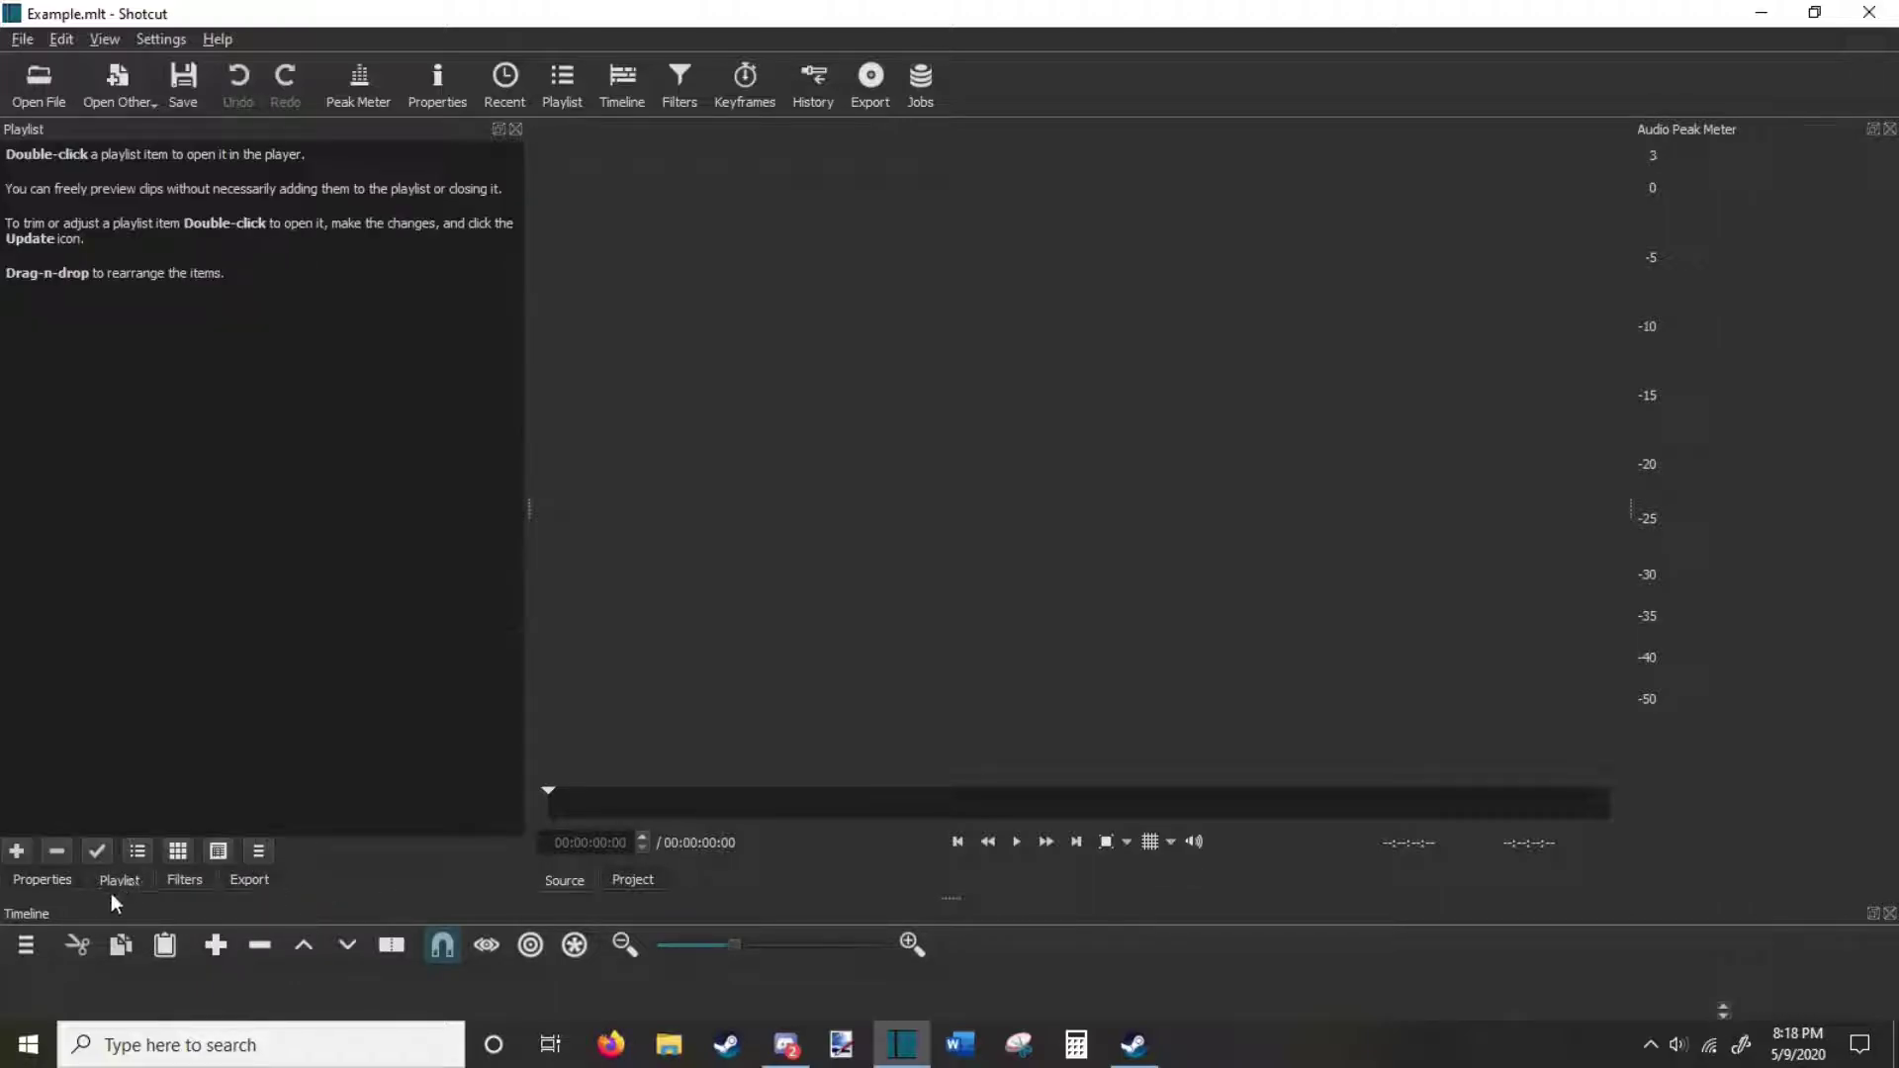
Add the clip "Counter-strike Global Offensive 2019.12.09 - 11.16.33.02.DVR.mp4" from the Counter-strike Global Offensive videos folder to the playlist.
left_click(669, 1053)
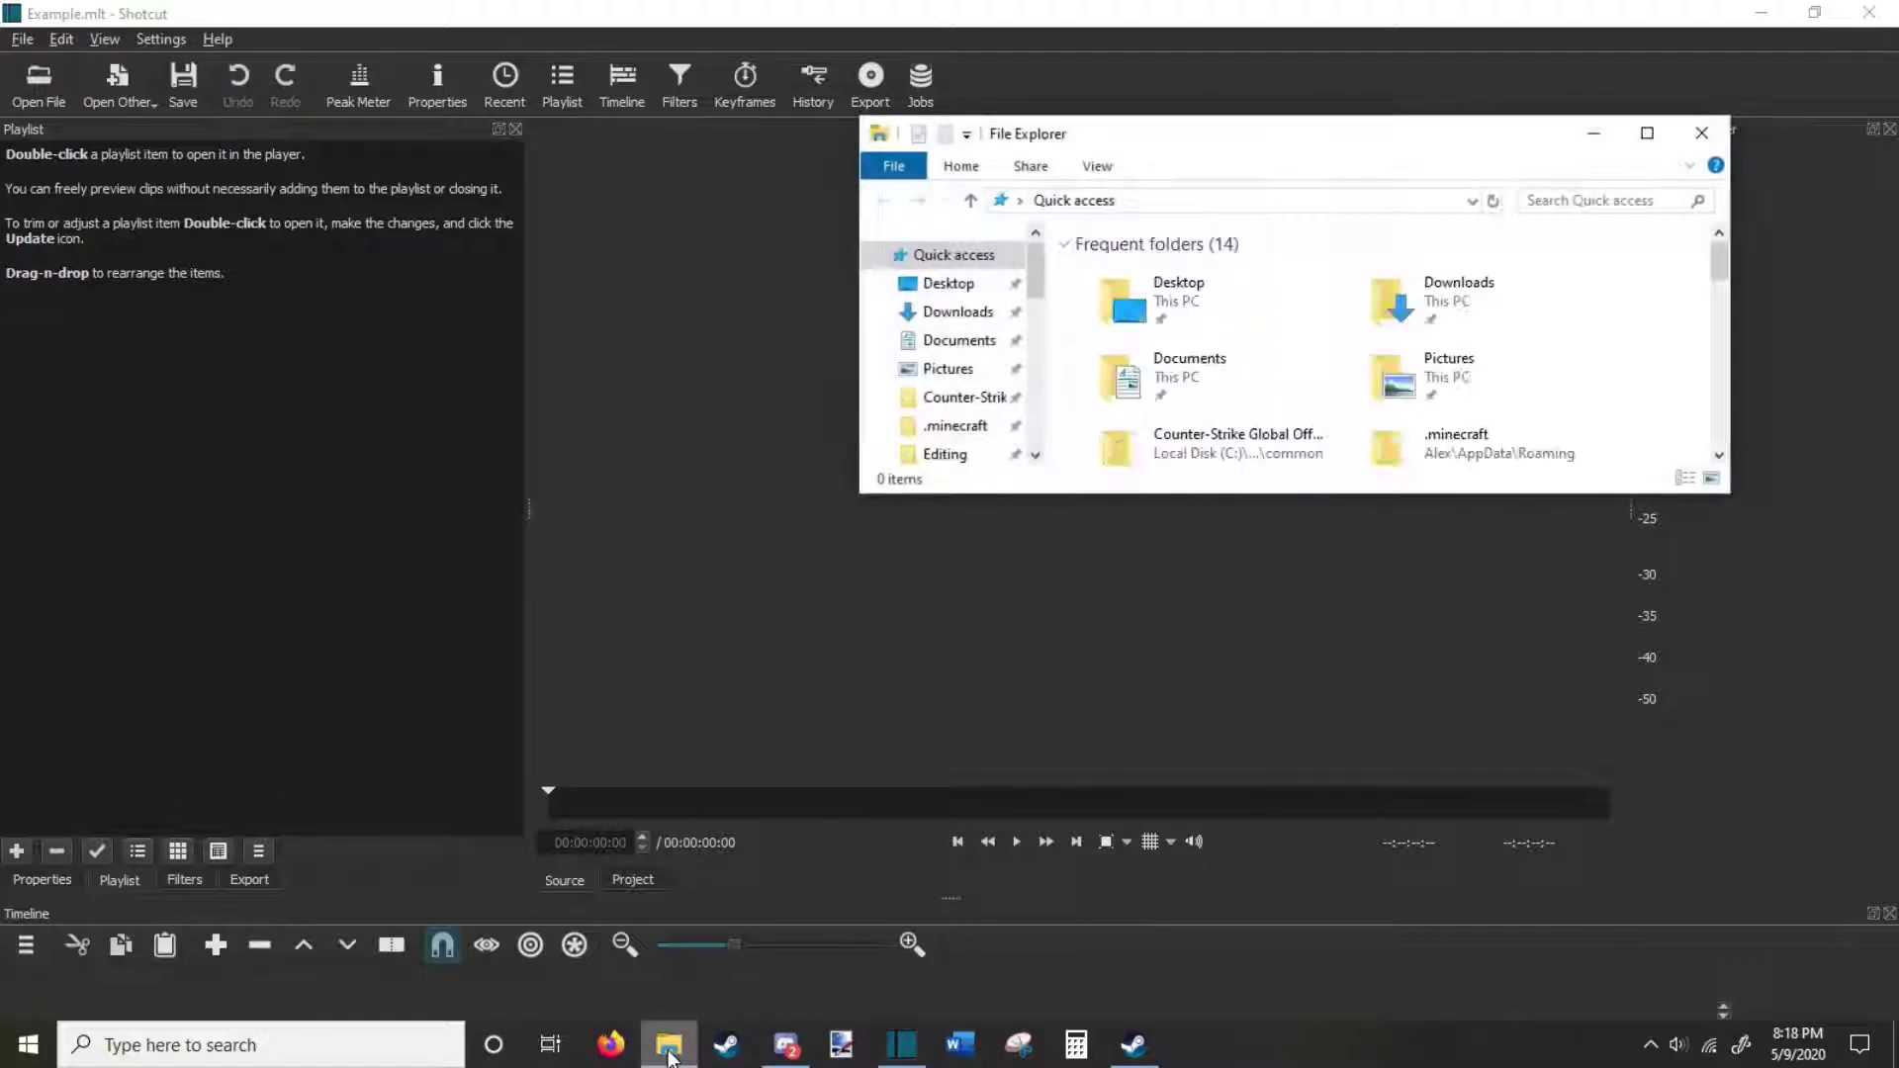
scroll(974, 351, "down", 2)
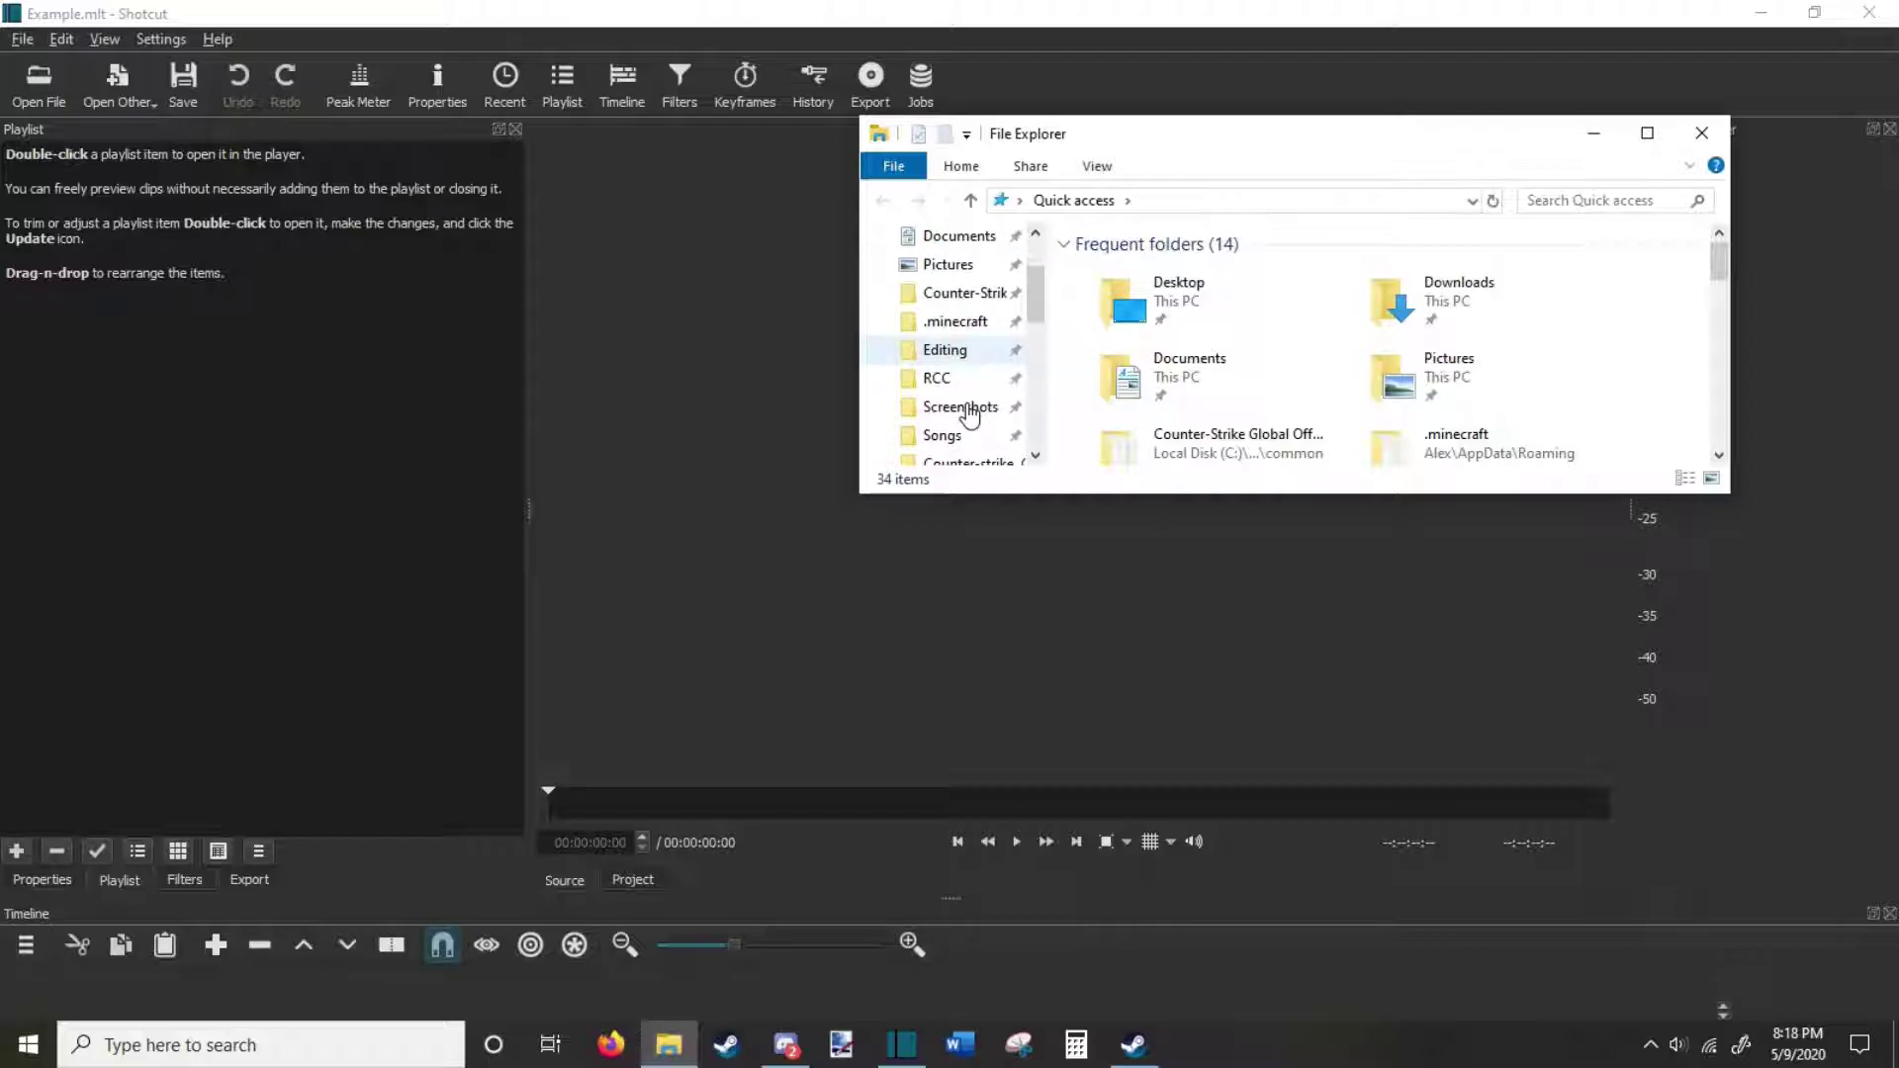
left_click(972, 297)
scroll(956, 401, "down", 1)
left_click(970, 417)
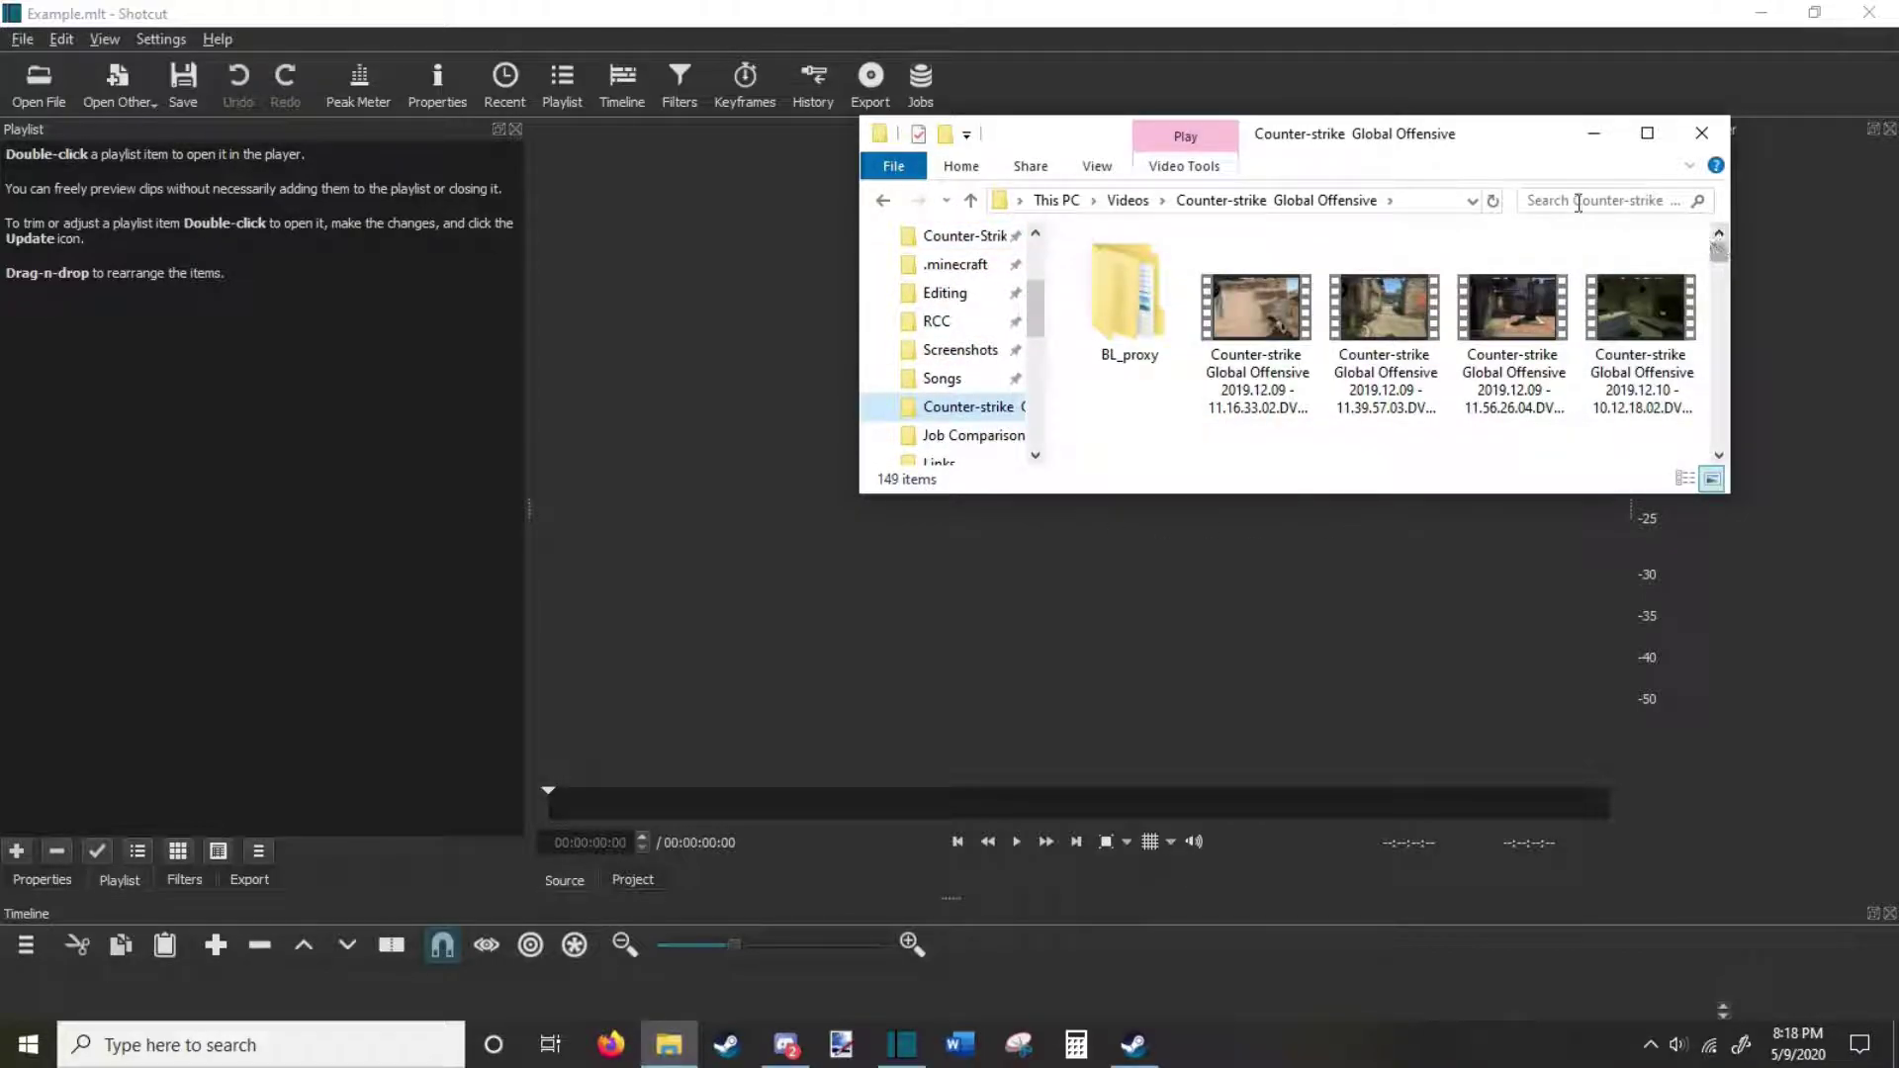
left_click(1291, 316)
left_click_drag(1289, 314, 255, 275)
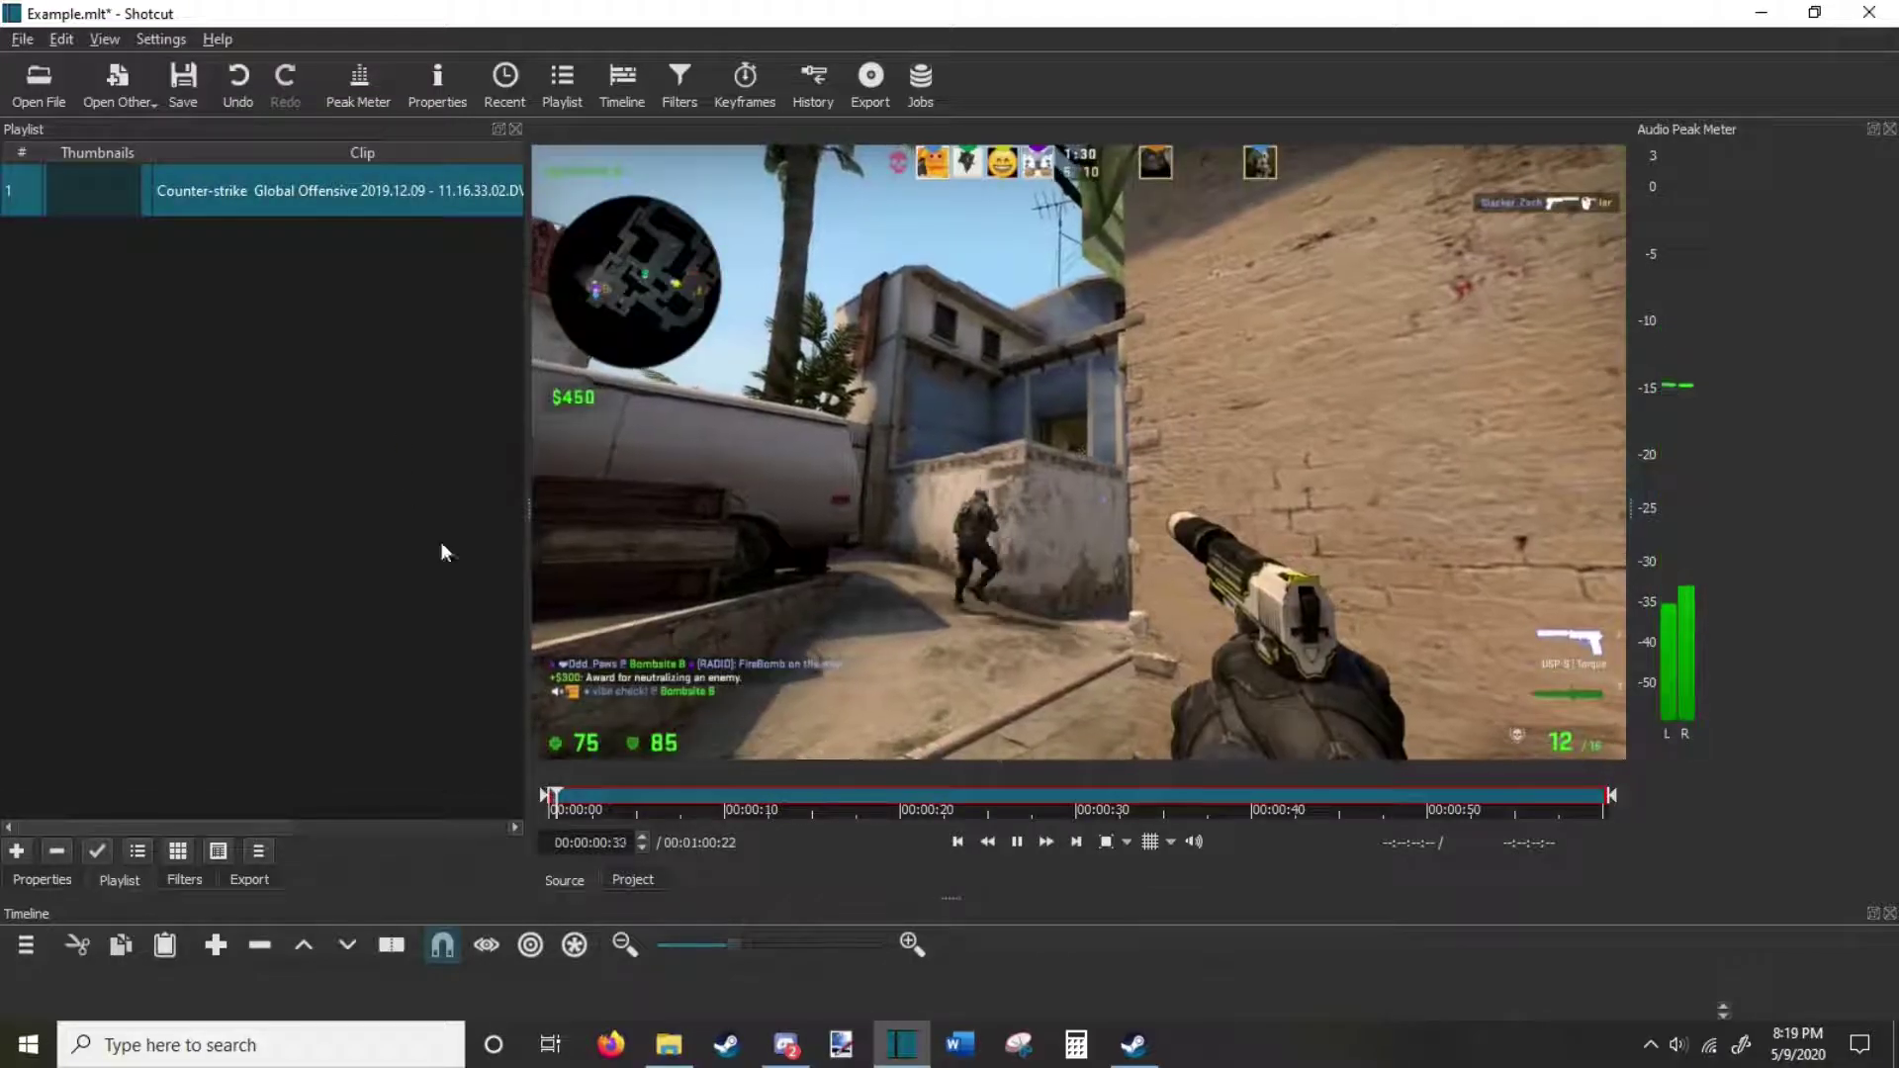
Pause the imported clip's preview and switch the player from the source to the project.
left_click(779, 683)
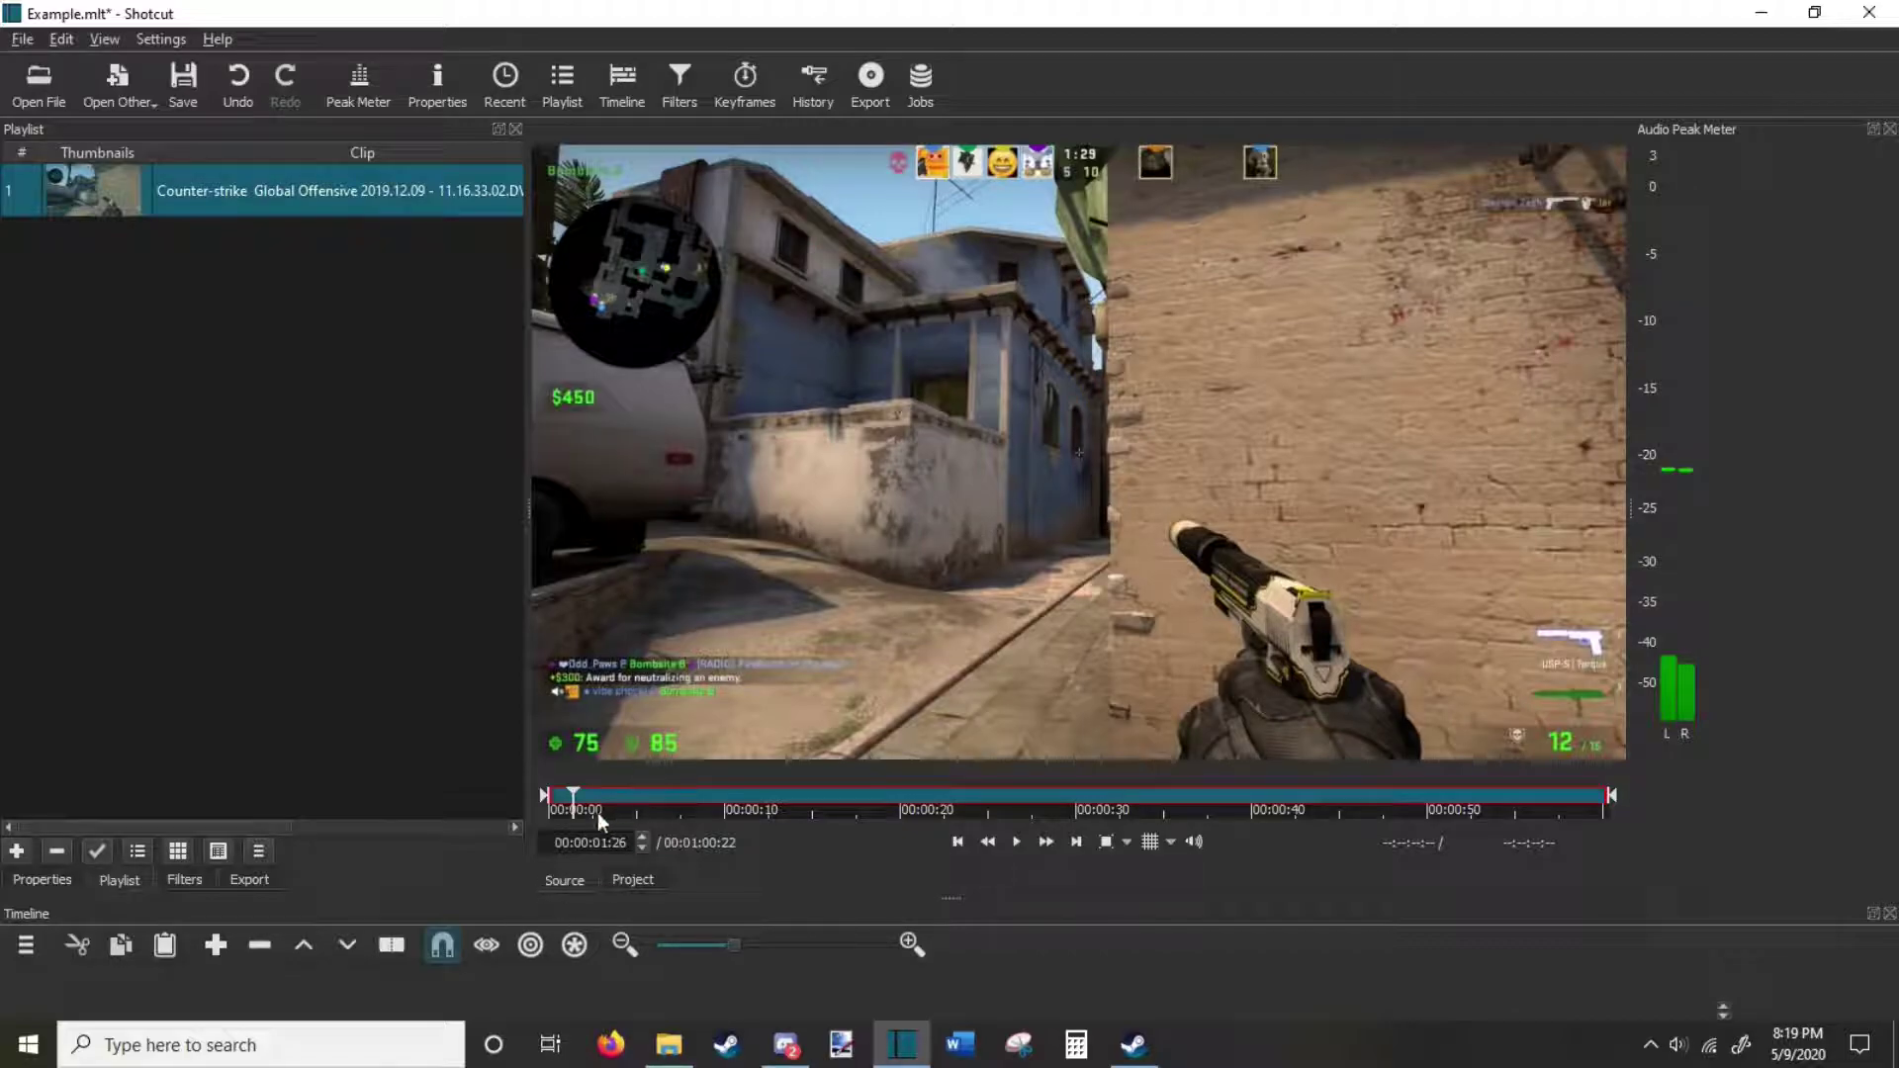
scroll(223, 296, "right", 1)
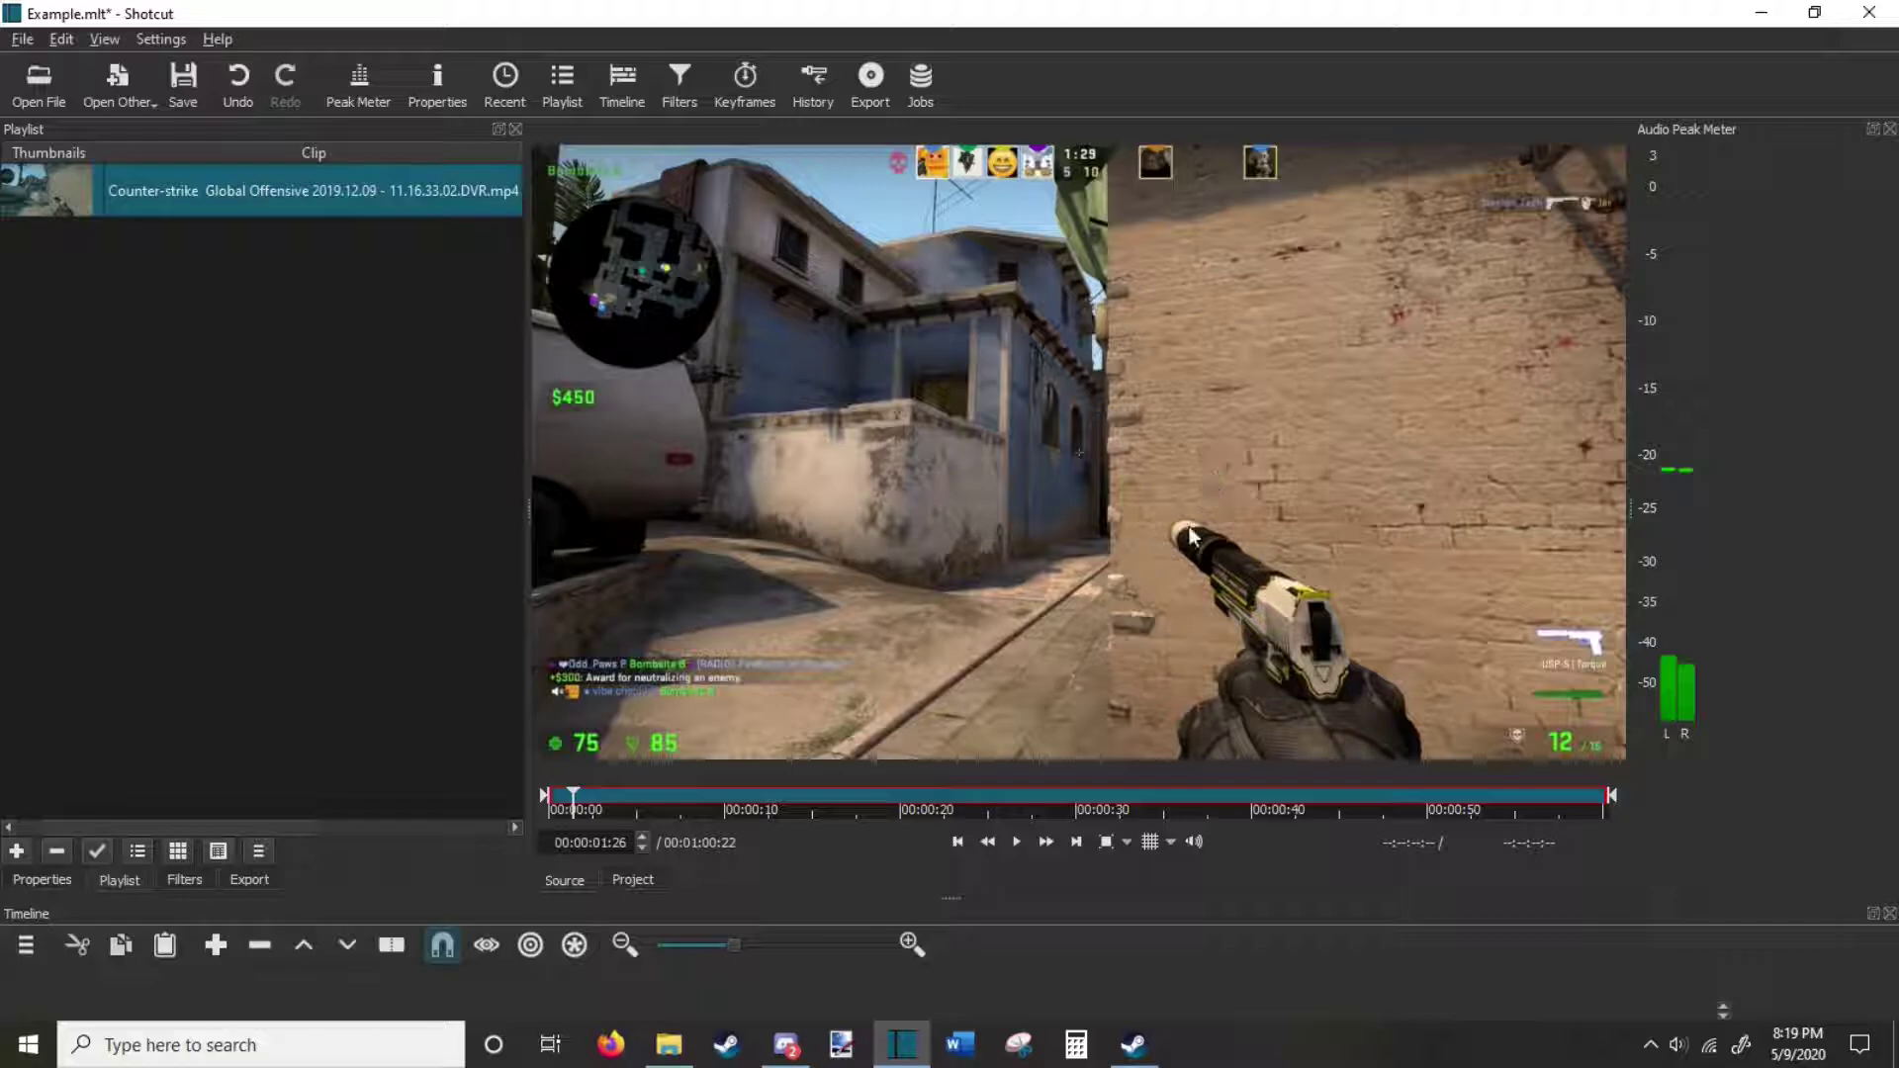
left_click(668, 1045)
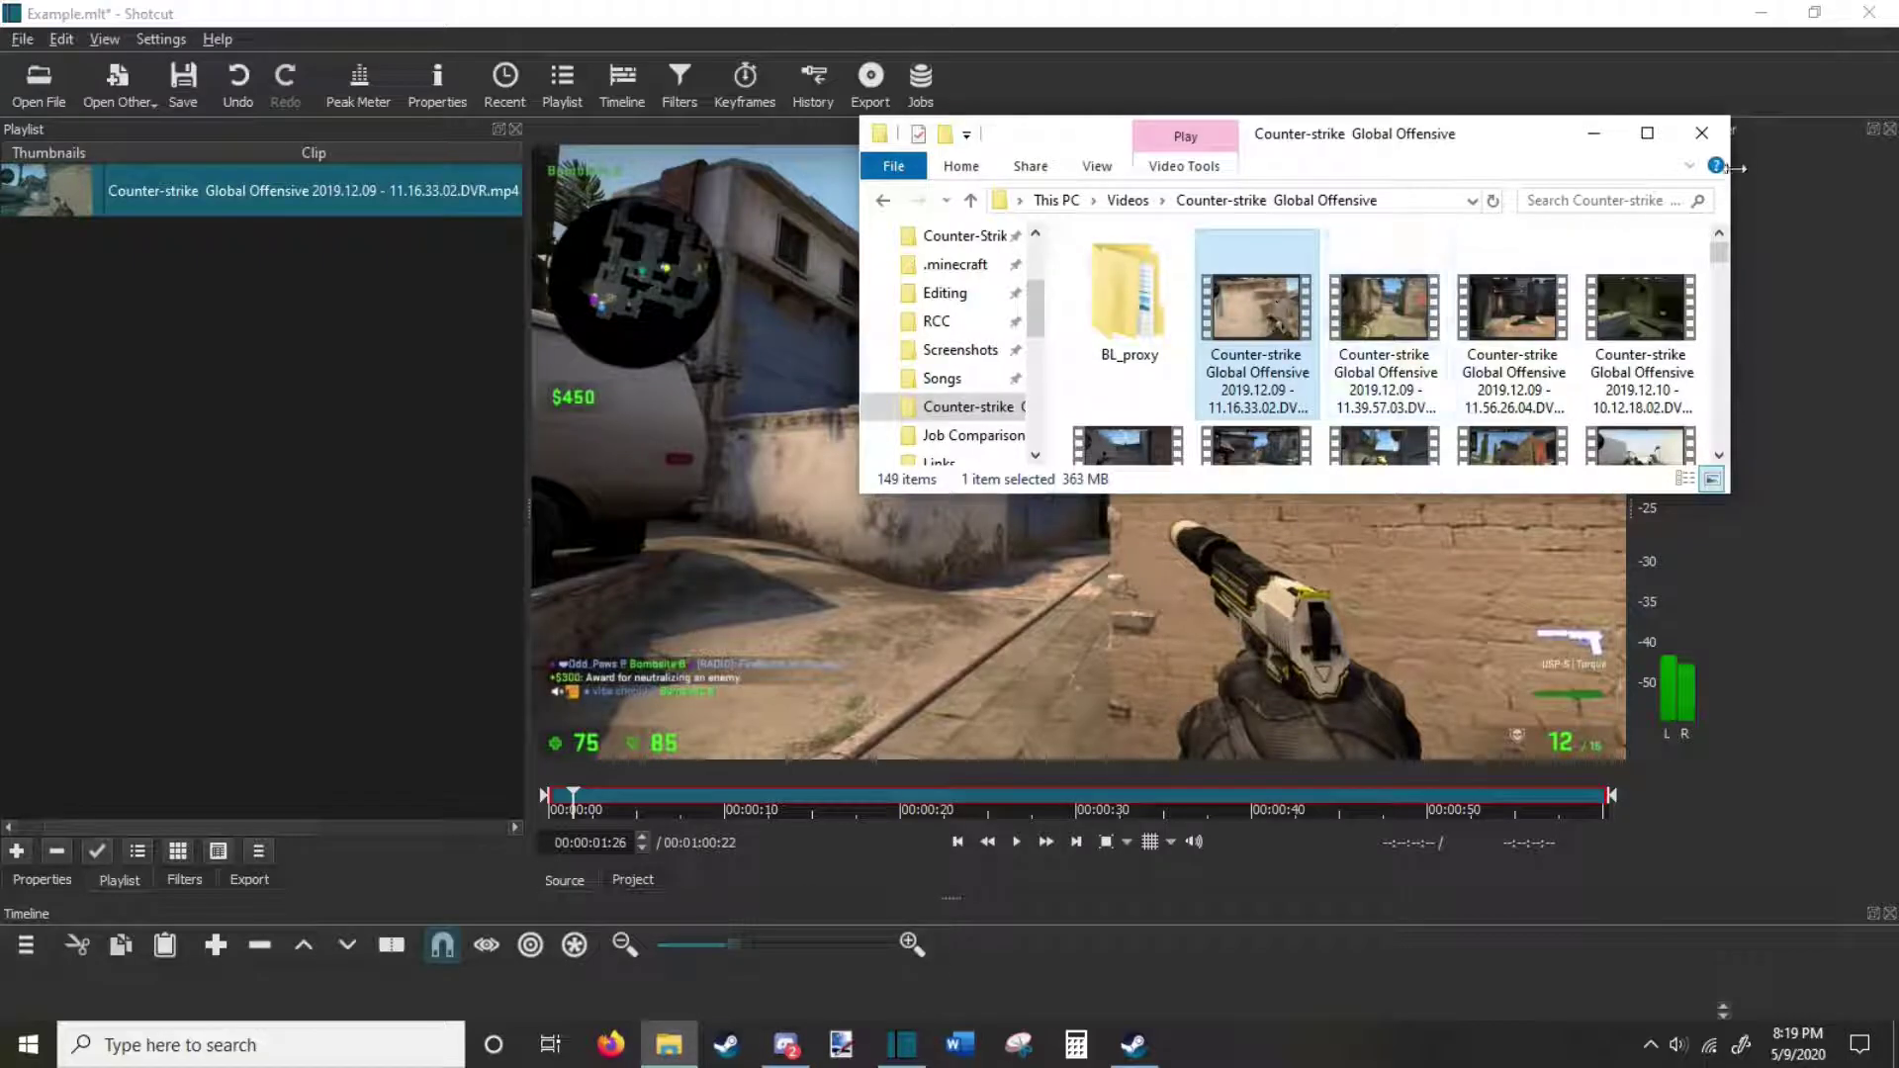
left_click(1770, 248)
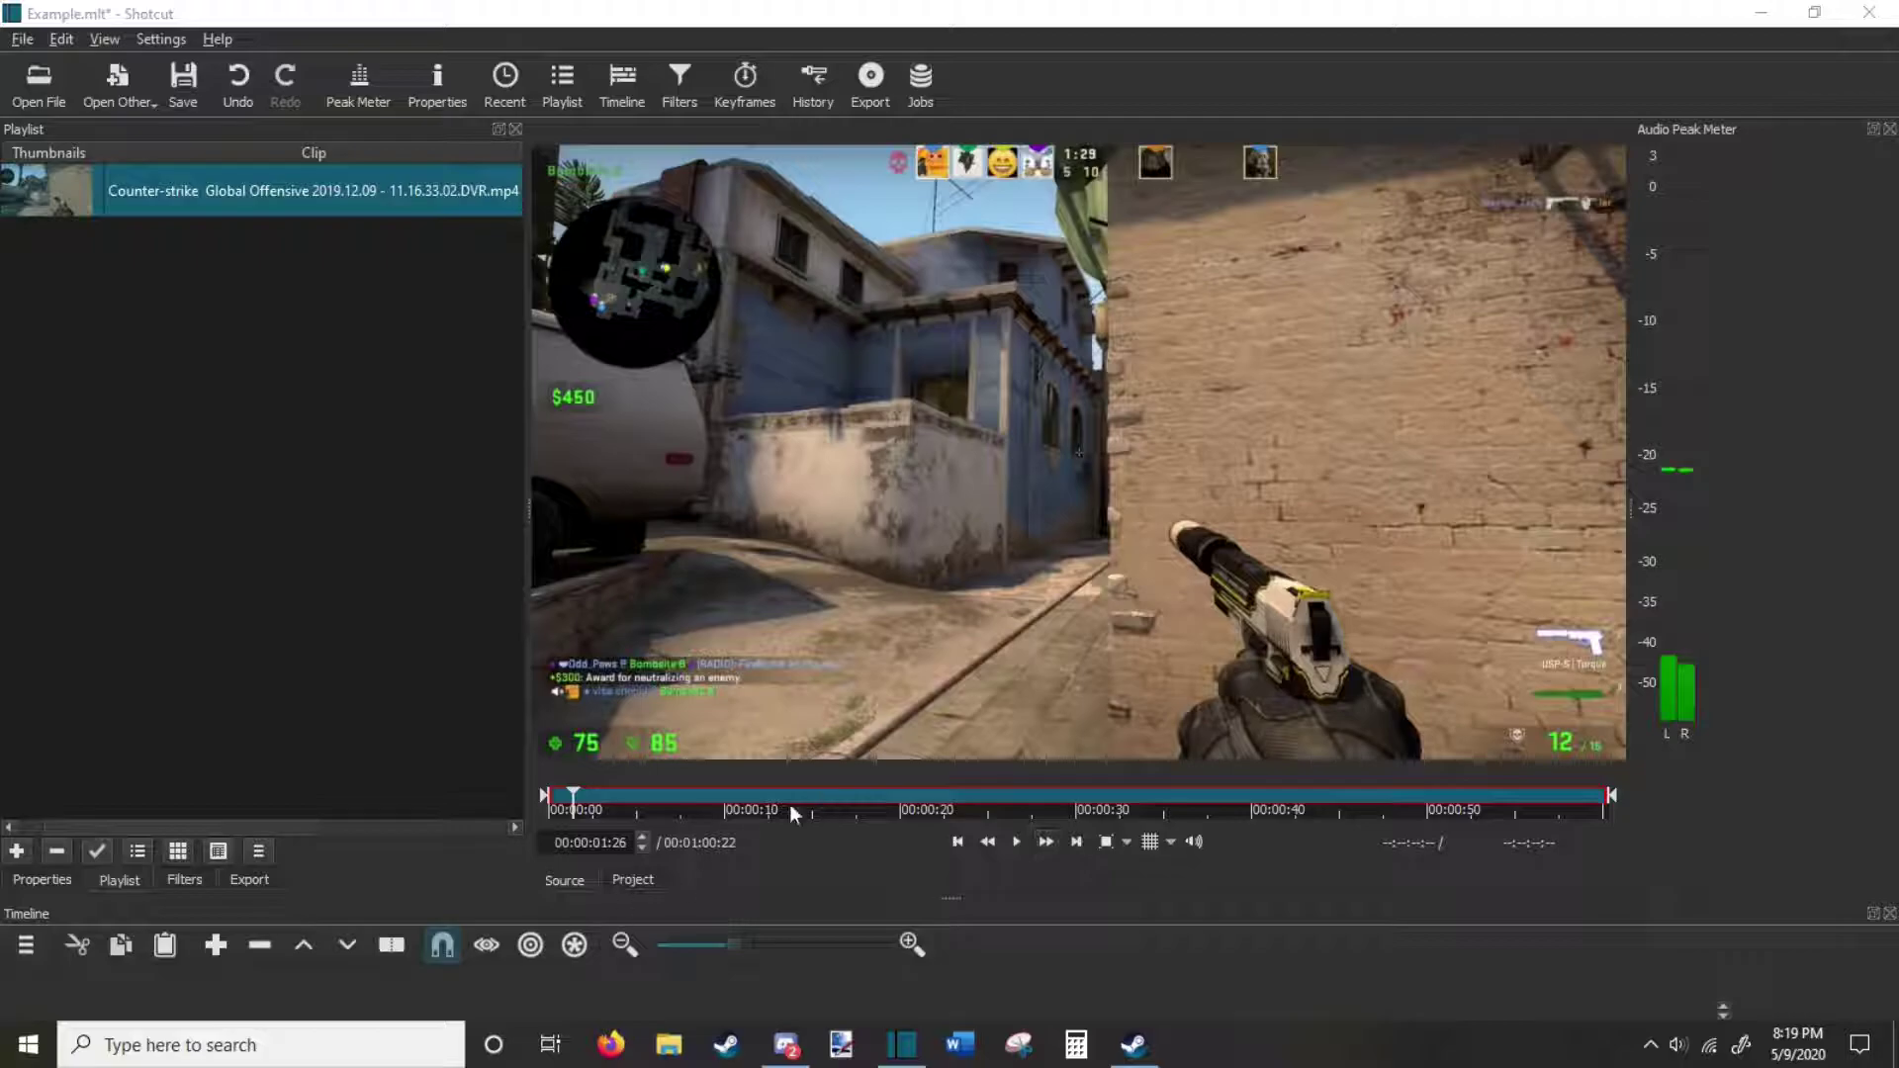
left_click(641, 880)
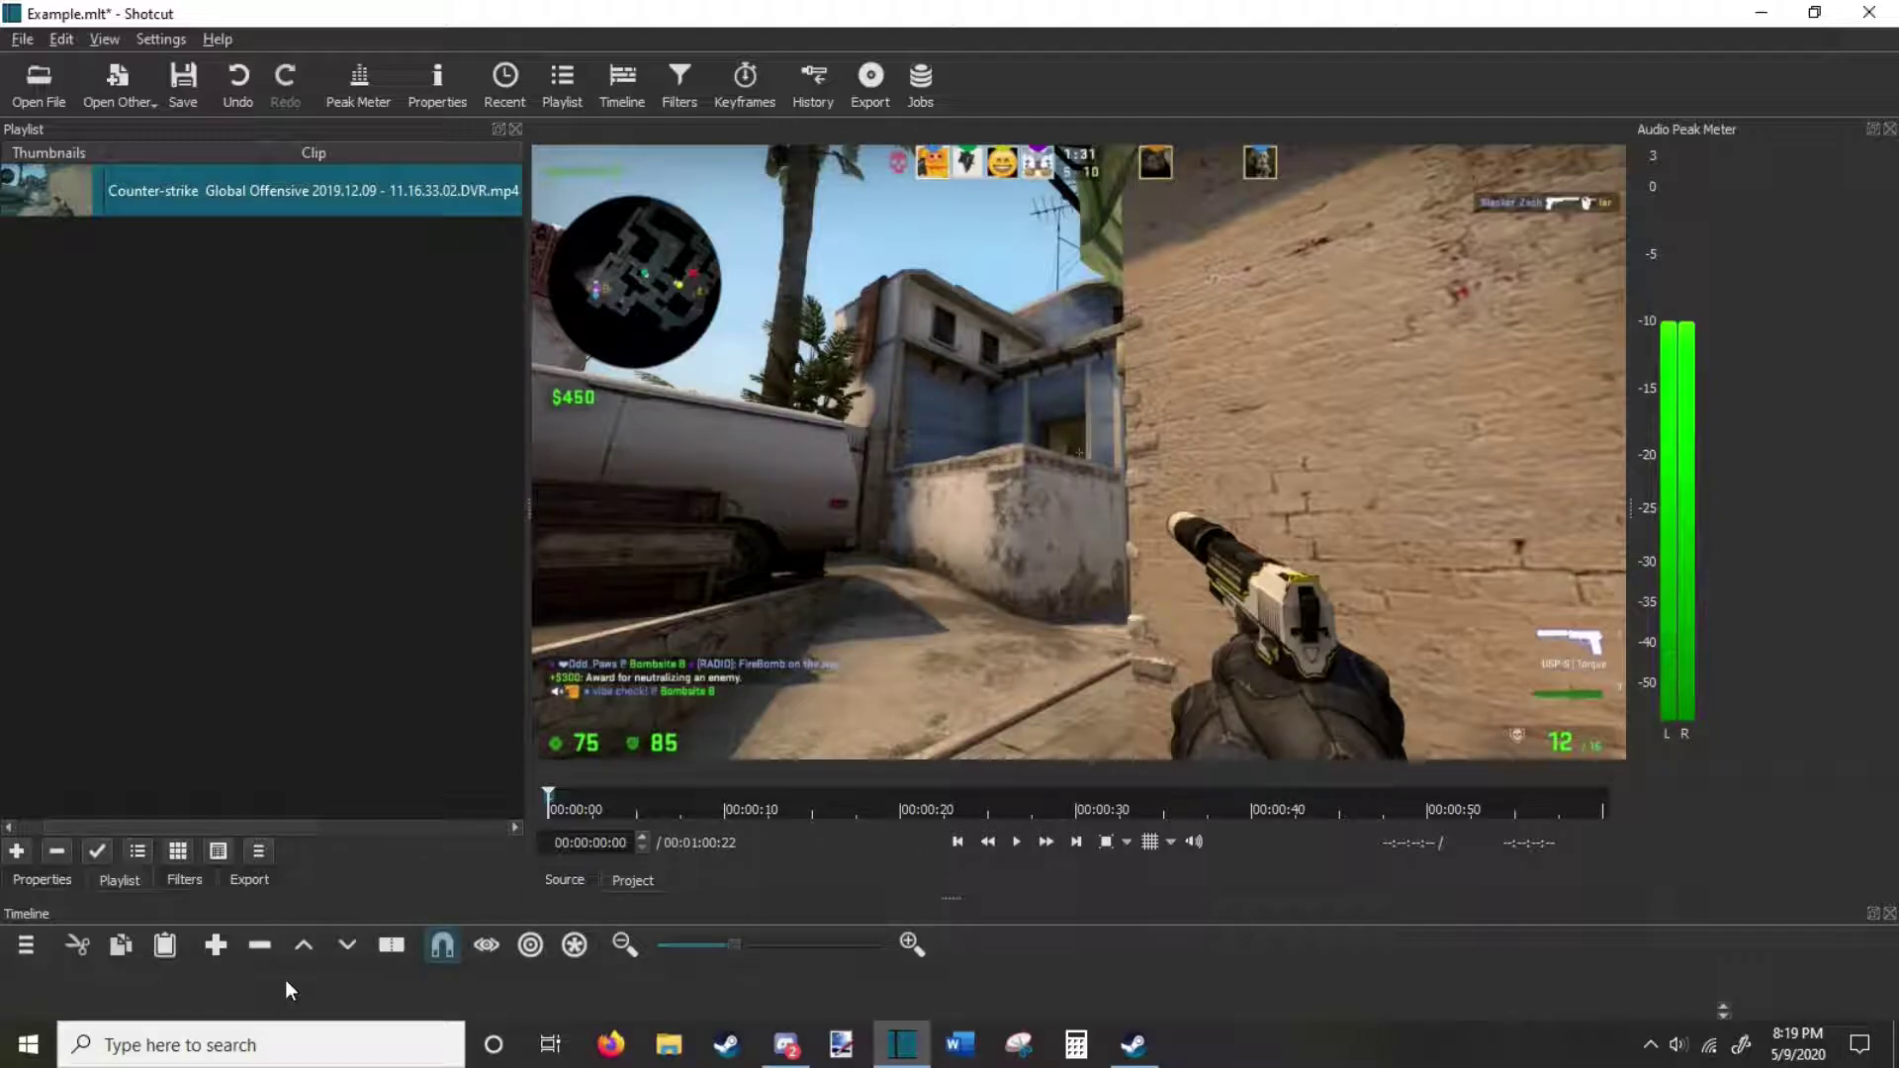
Enlarge the timeline area and add a video track to the empty timeline.
left_click_drag(957, 899, 958, 769)
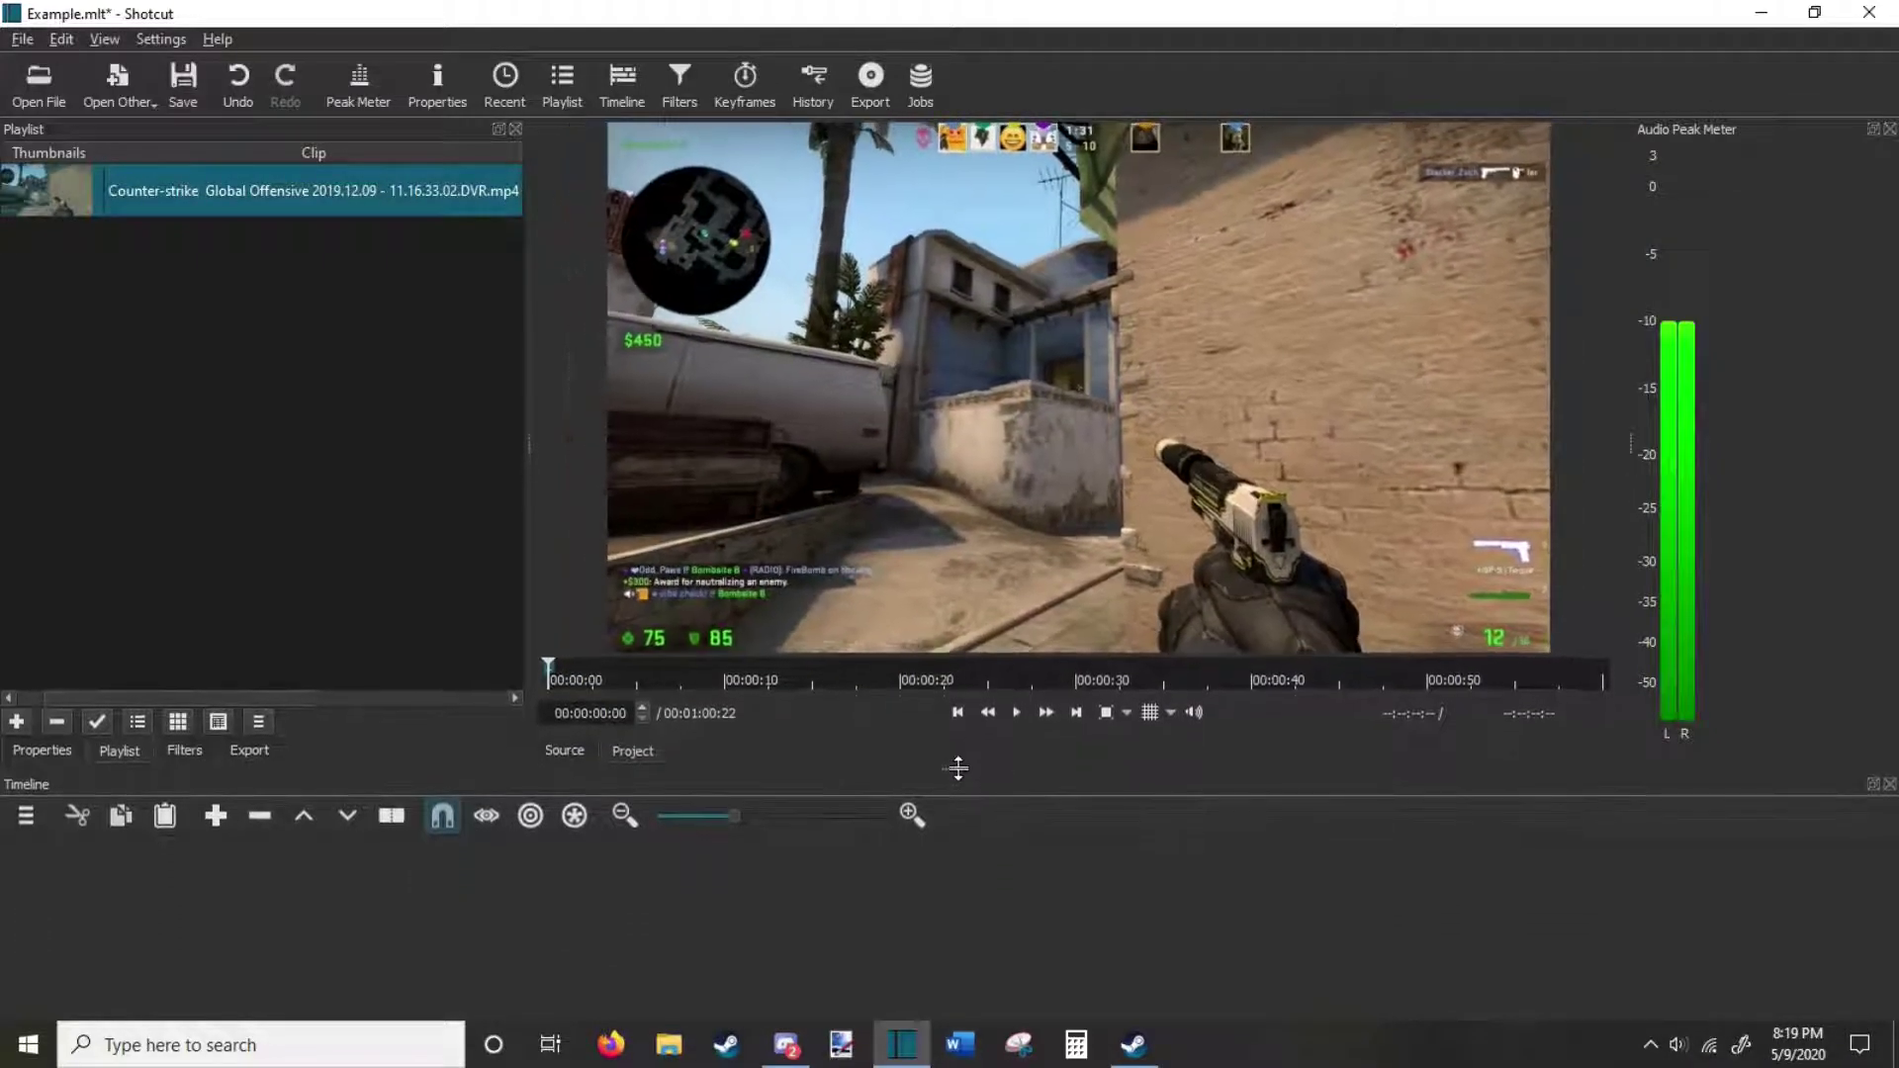
right_click(445, 855)
left_click(344, 875)
right_click(345, 876)
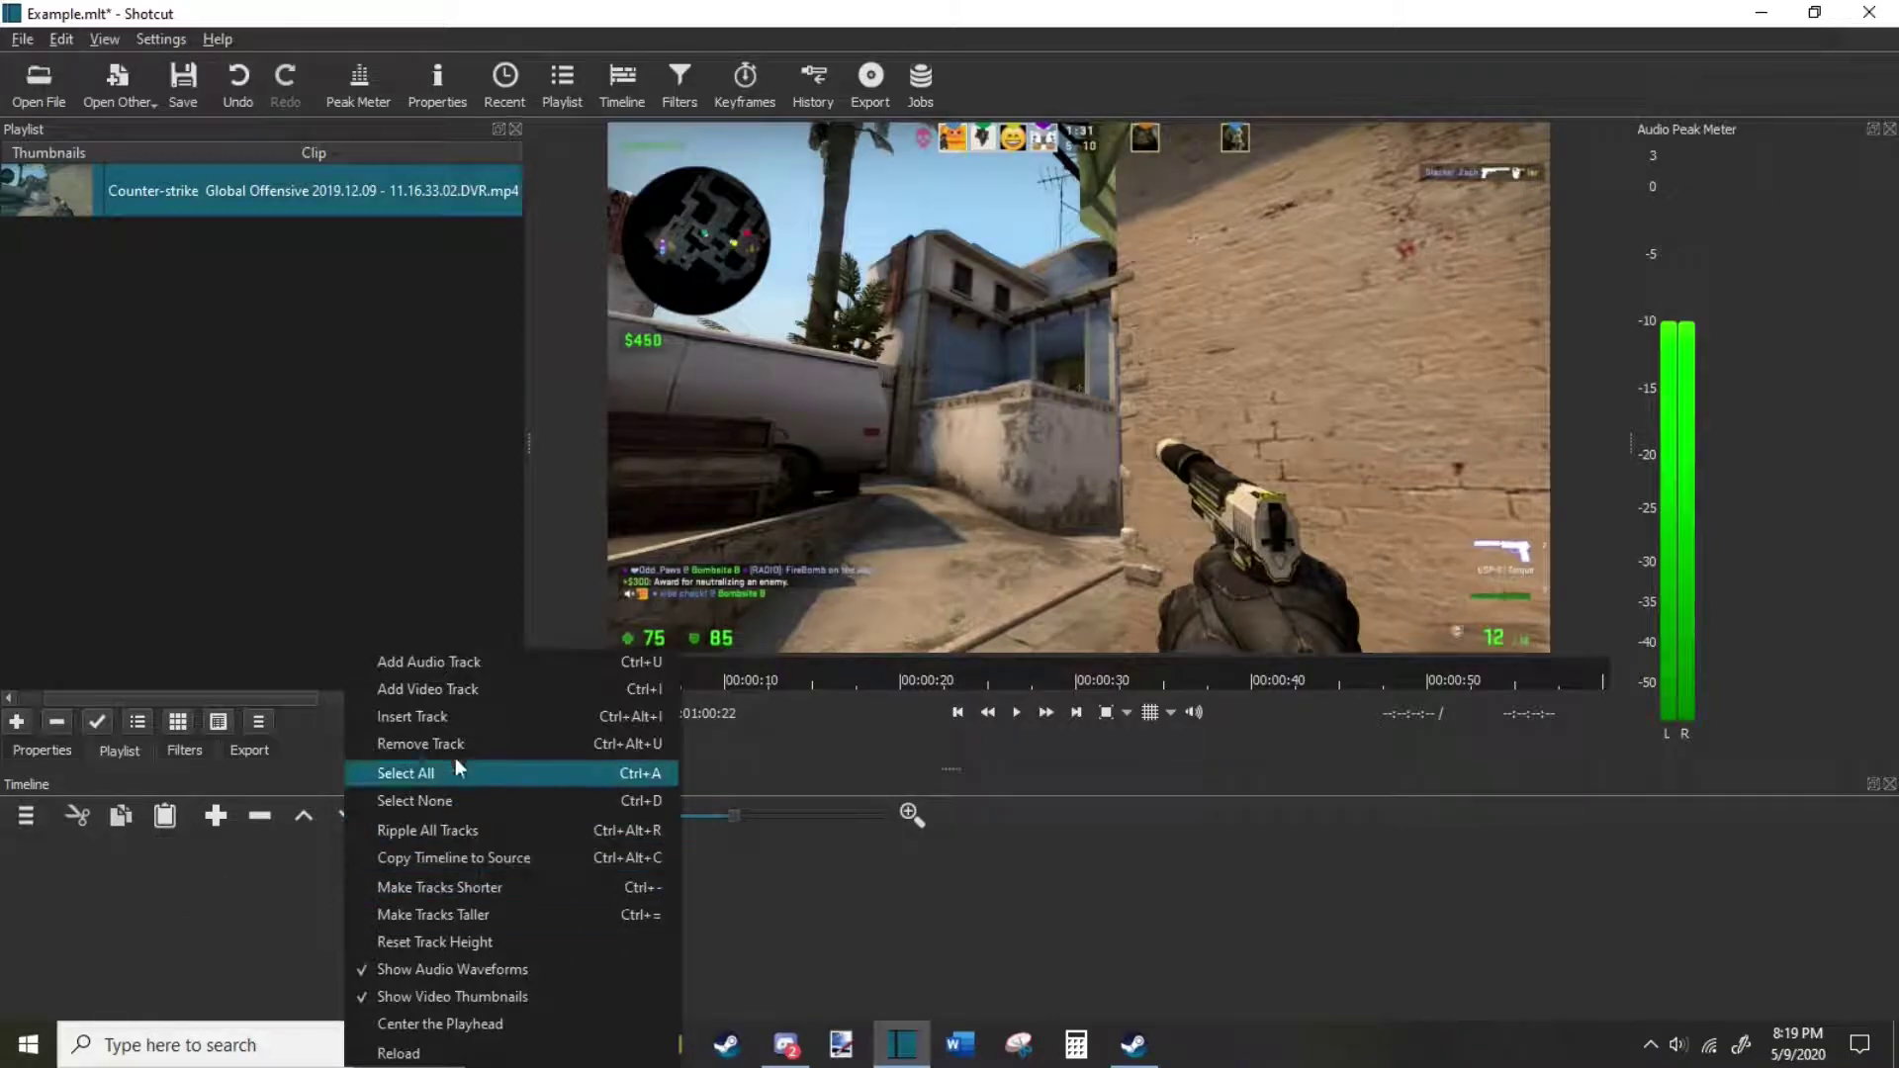
left_click(429, 691)
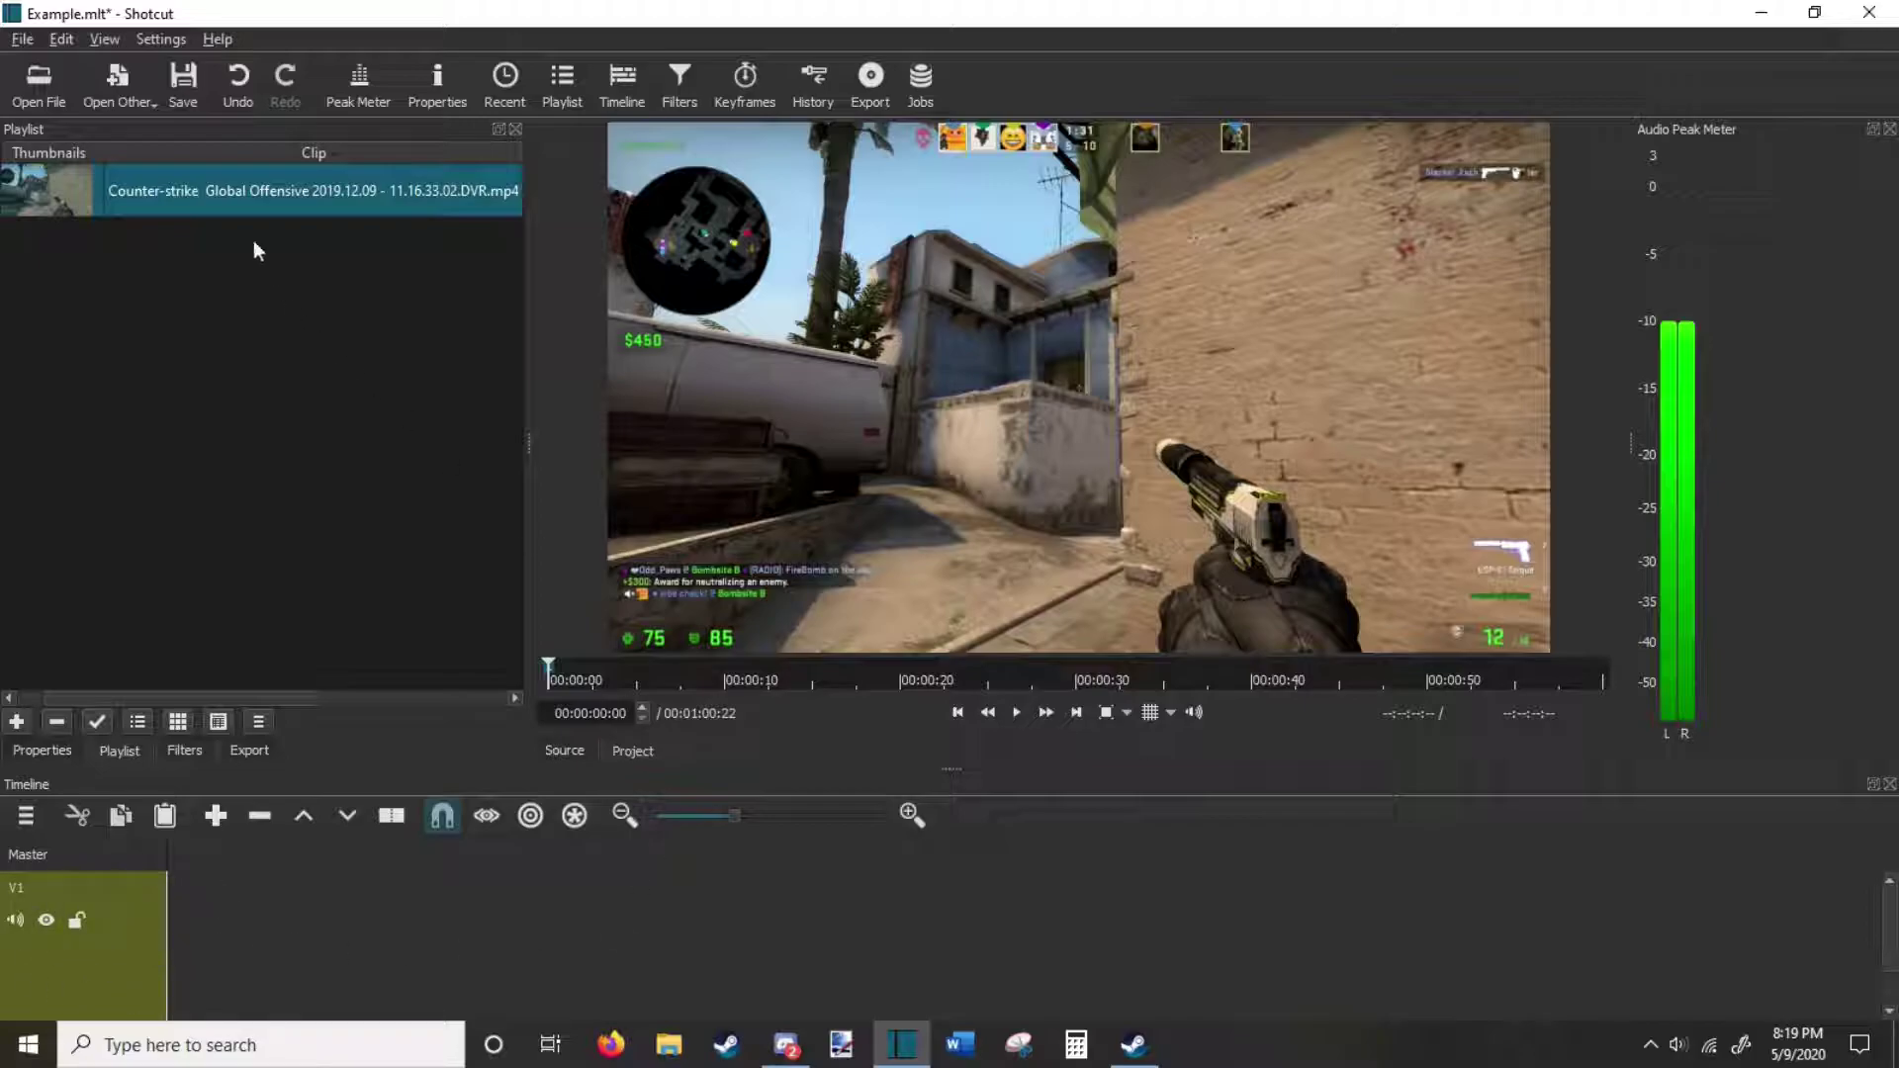
Place the gameplay clip from the playlist at the start of video track V1 and preview its opening seconds.
left_click_drag(216, 234, 524, 956)
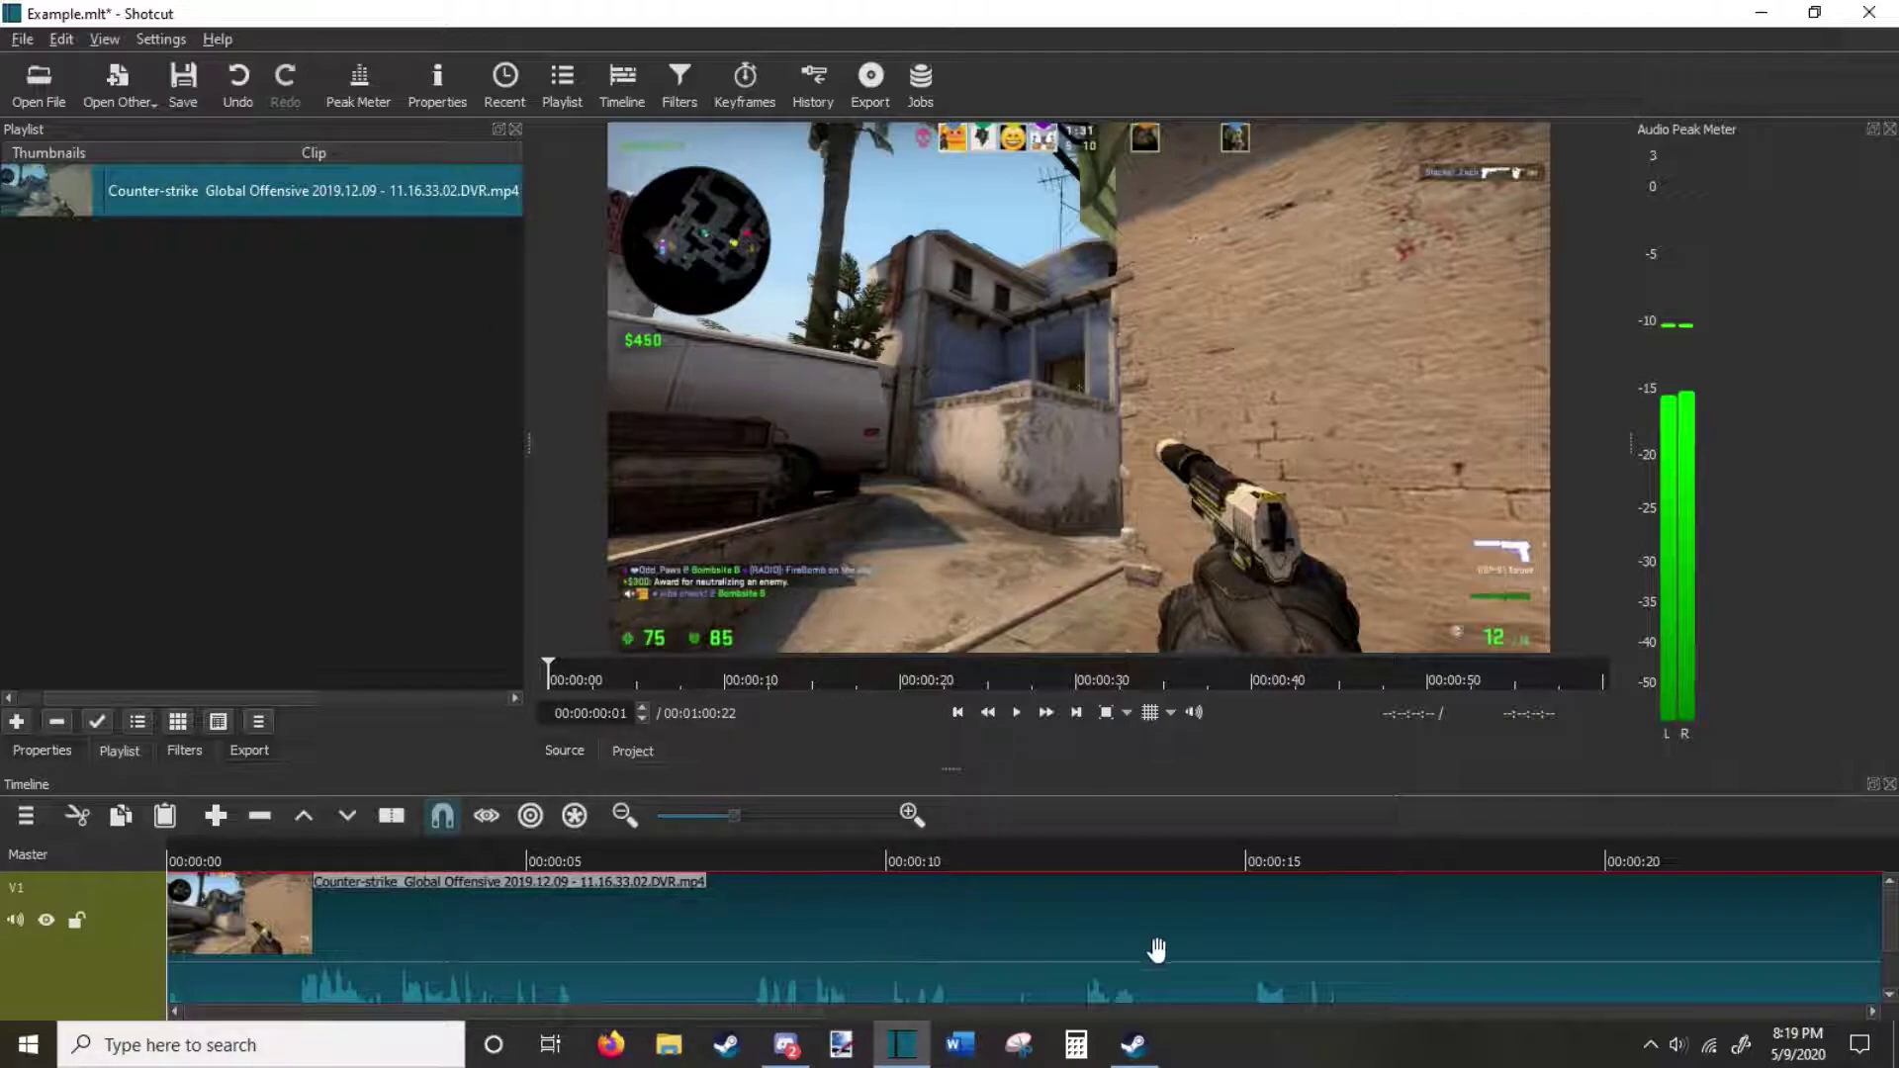
scroll(967, 993, "down", 2)
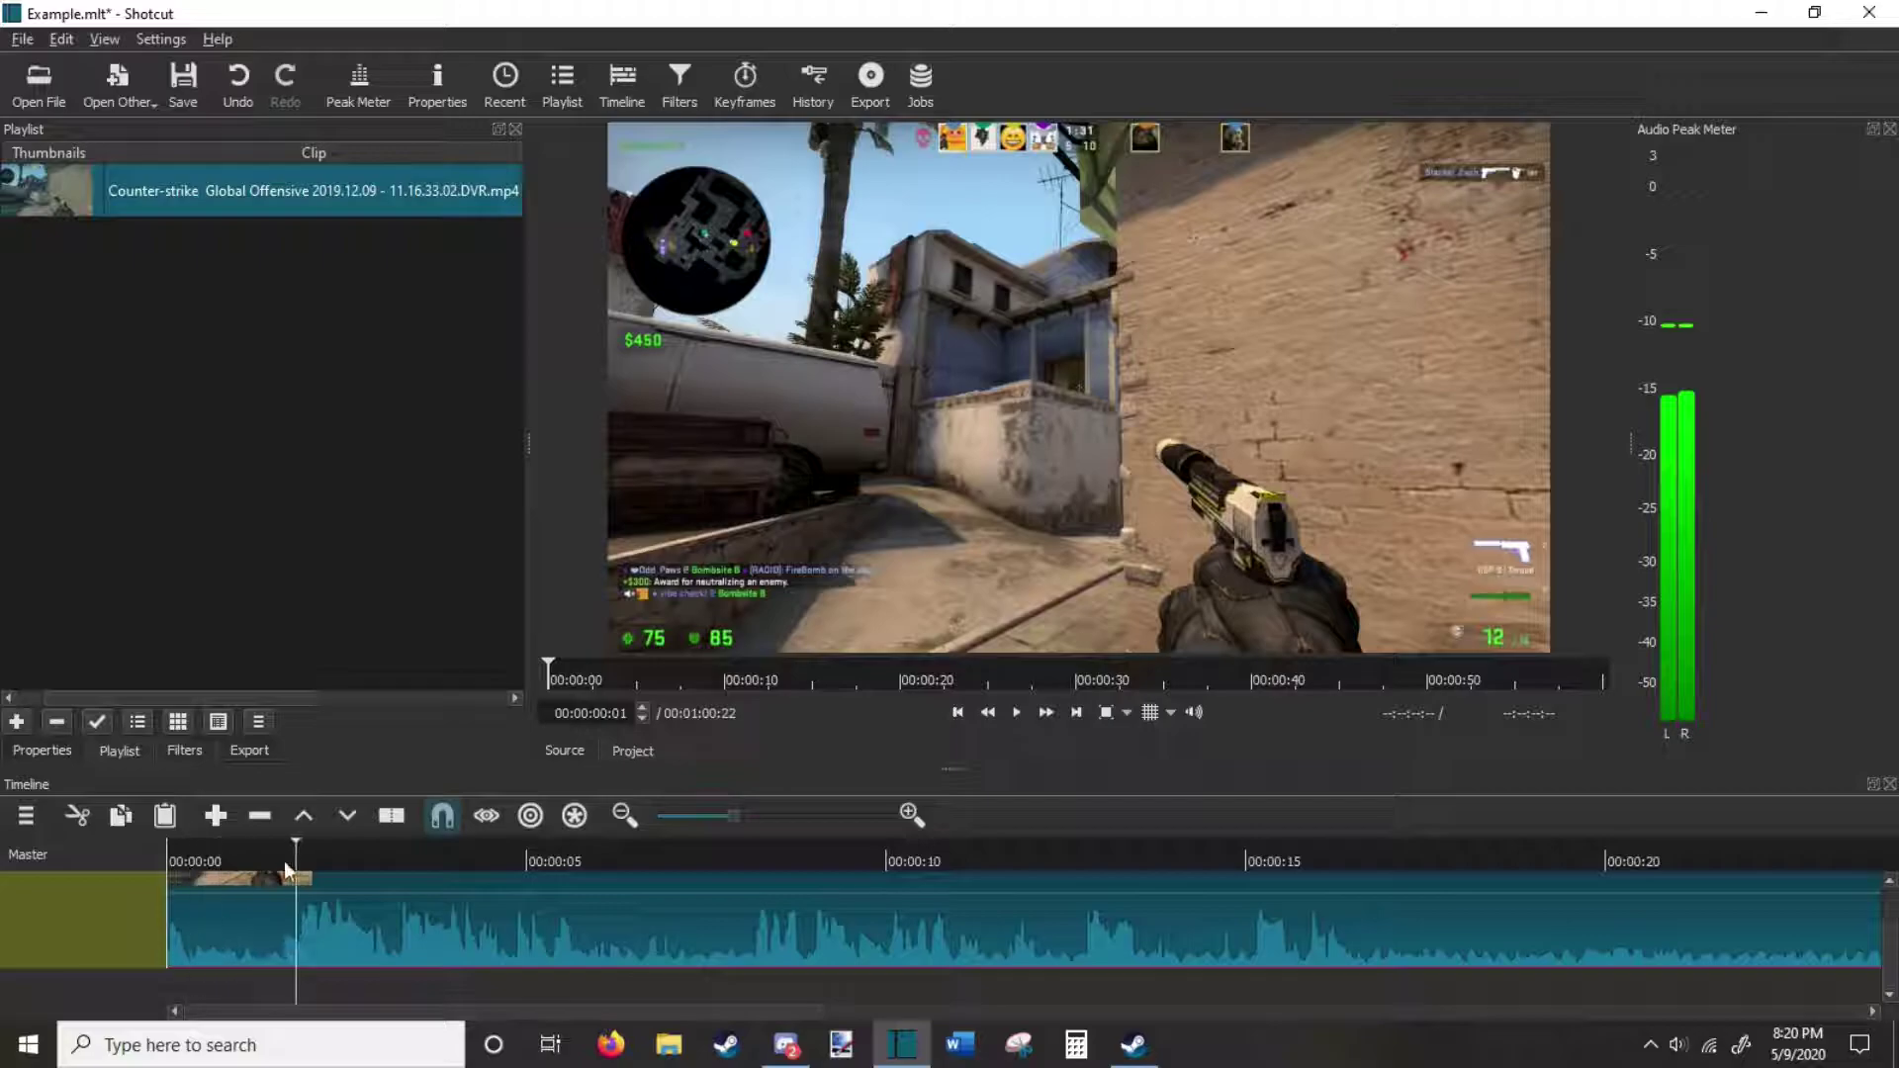
left_click(239, 861)
key("space")
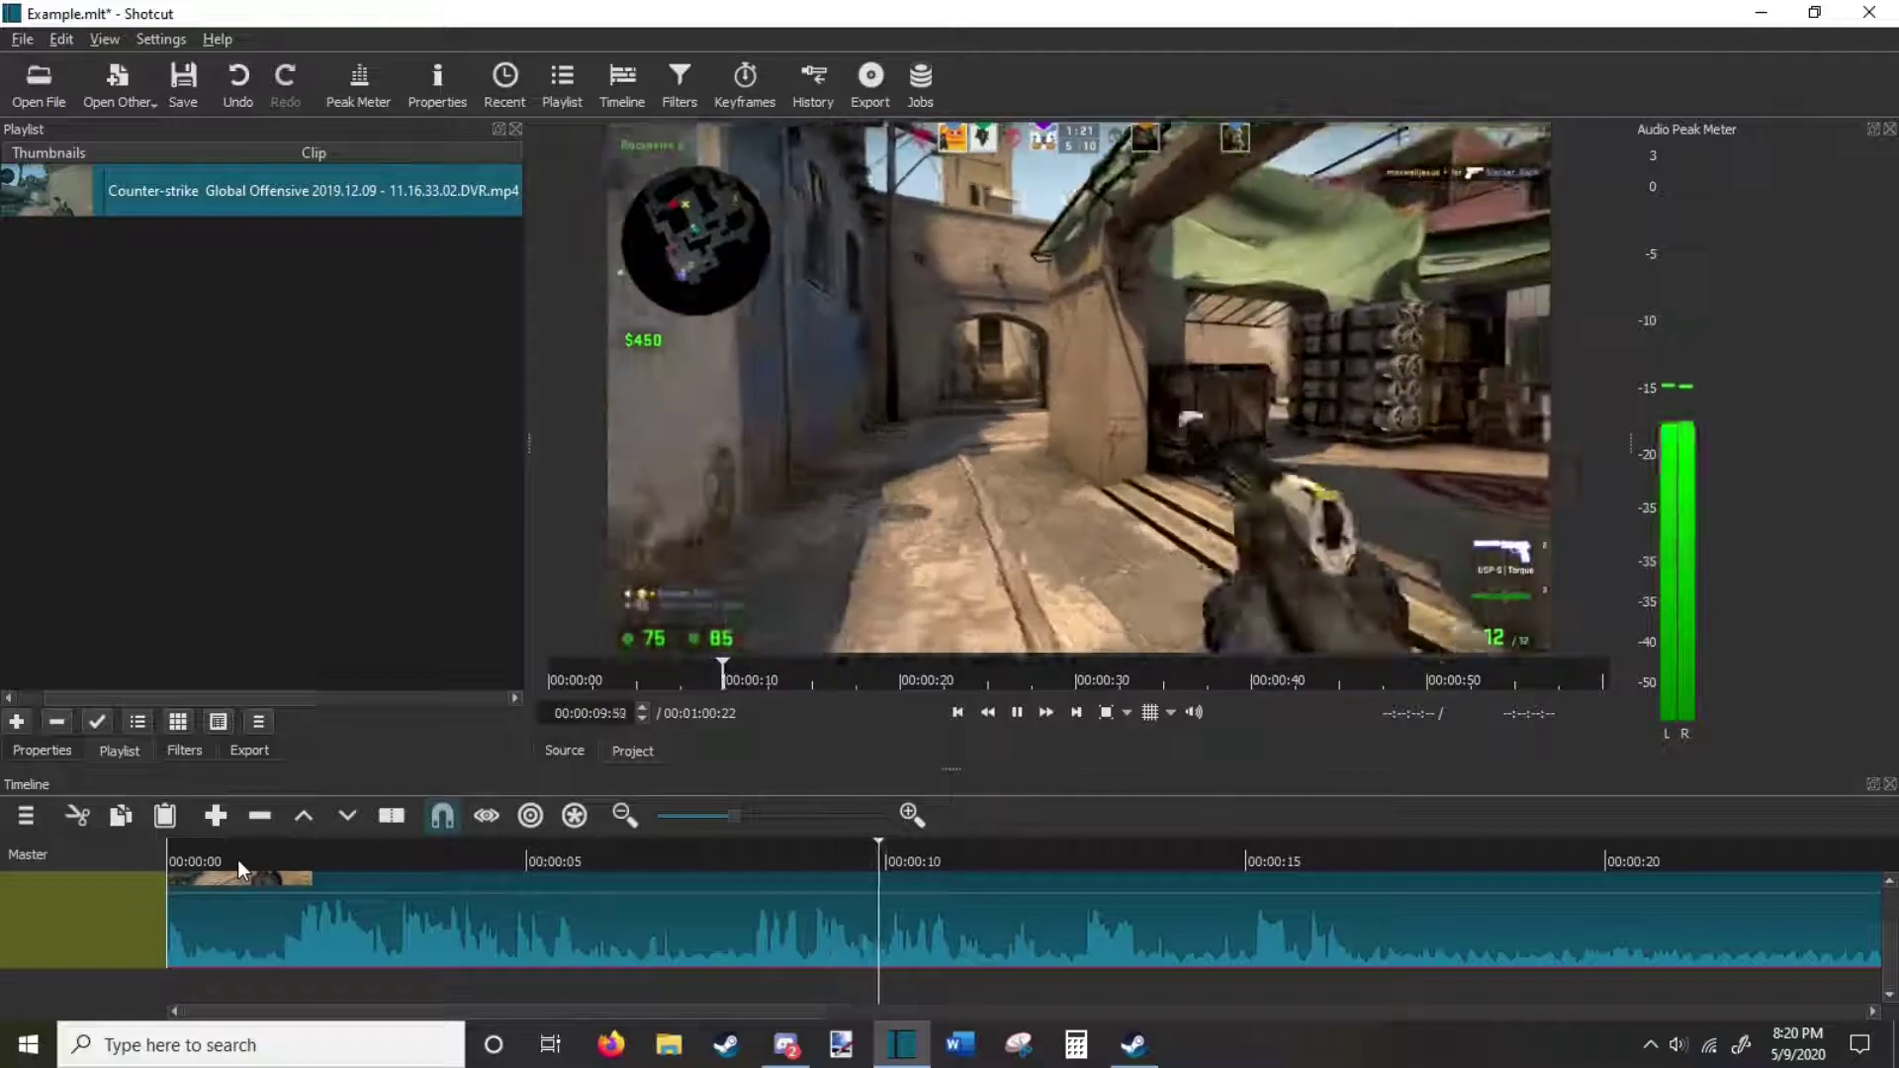
key("space")
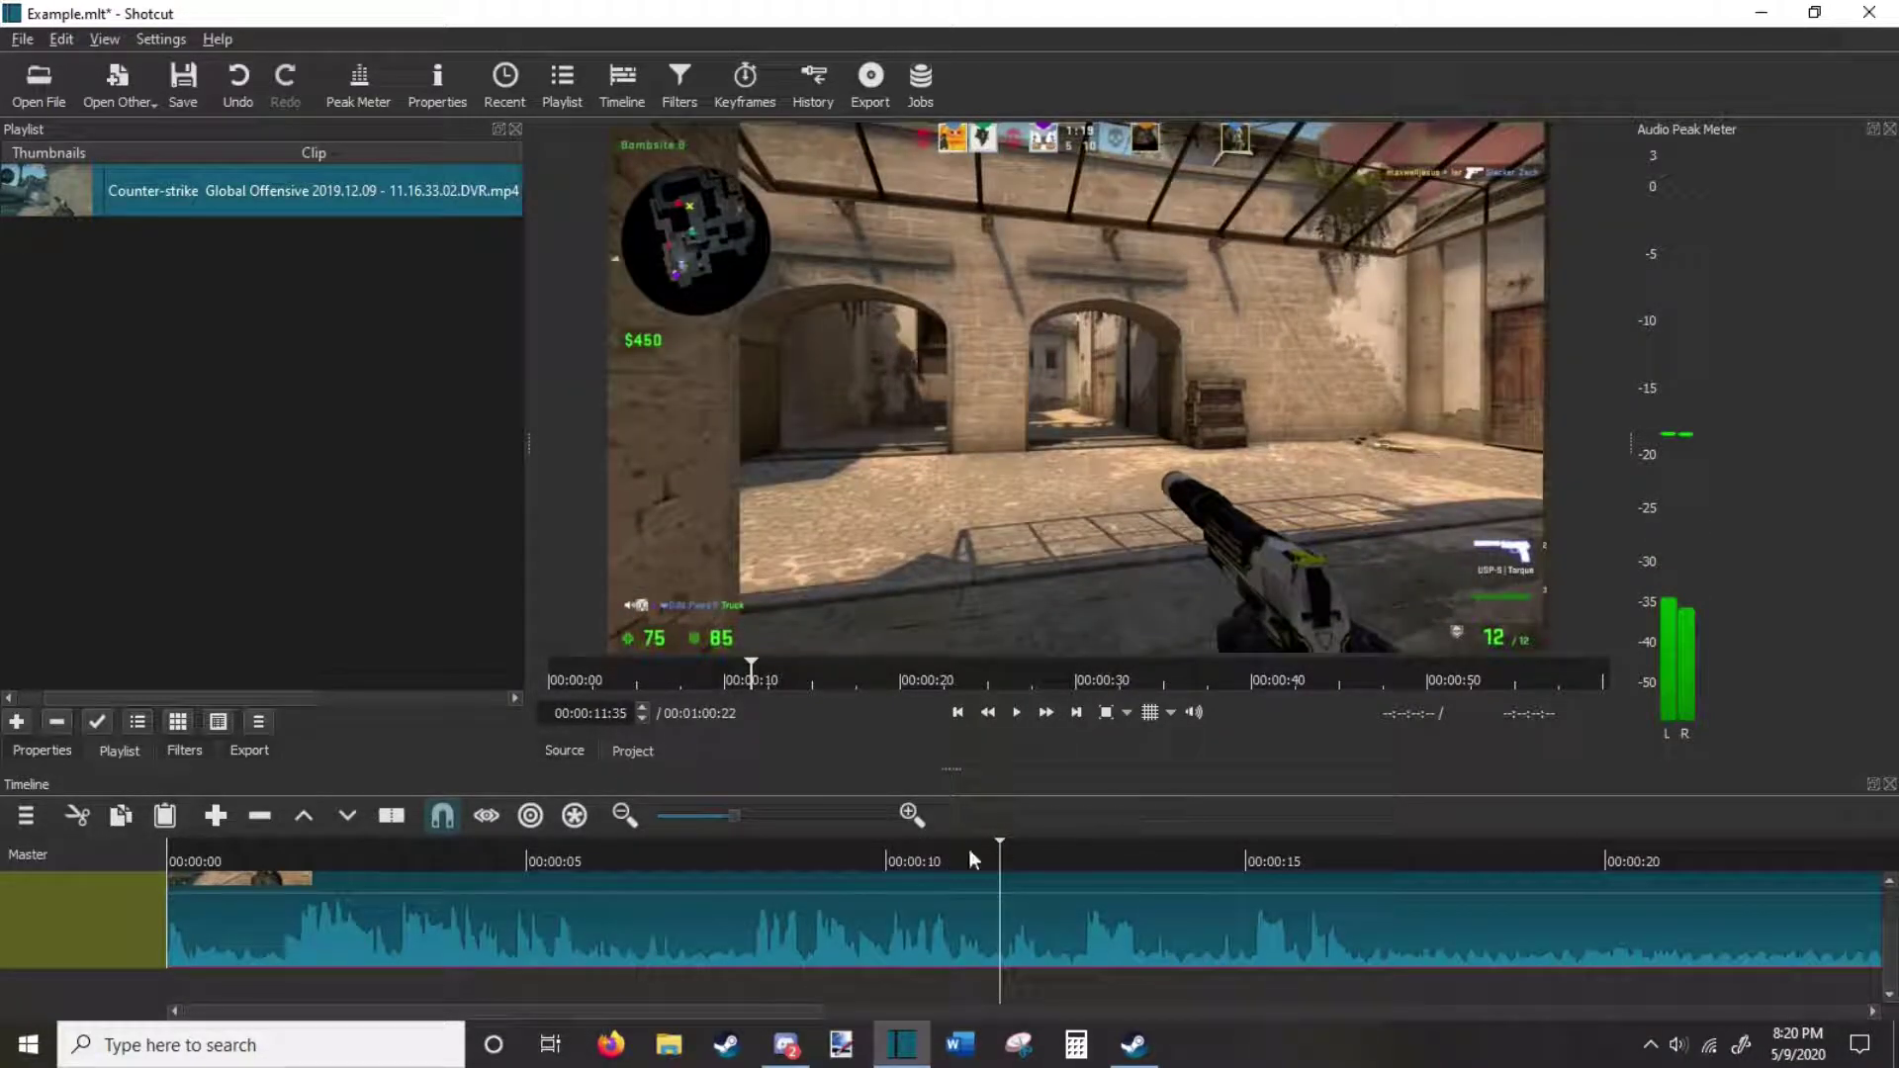
Split the gameplay clip on V1 at 00:00:34:52 and remove the part before the split.
left_click_drag(763, 1010, 1187, 881)
left_click(1146, 848)
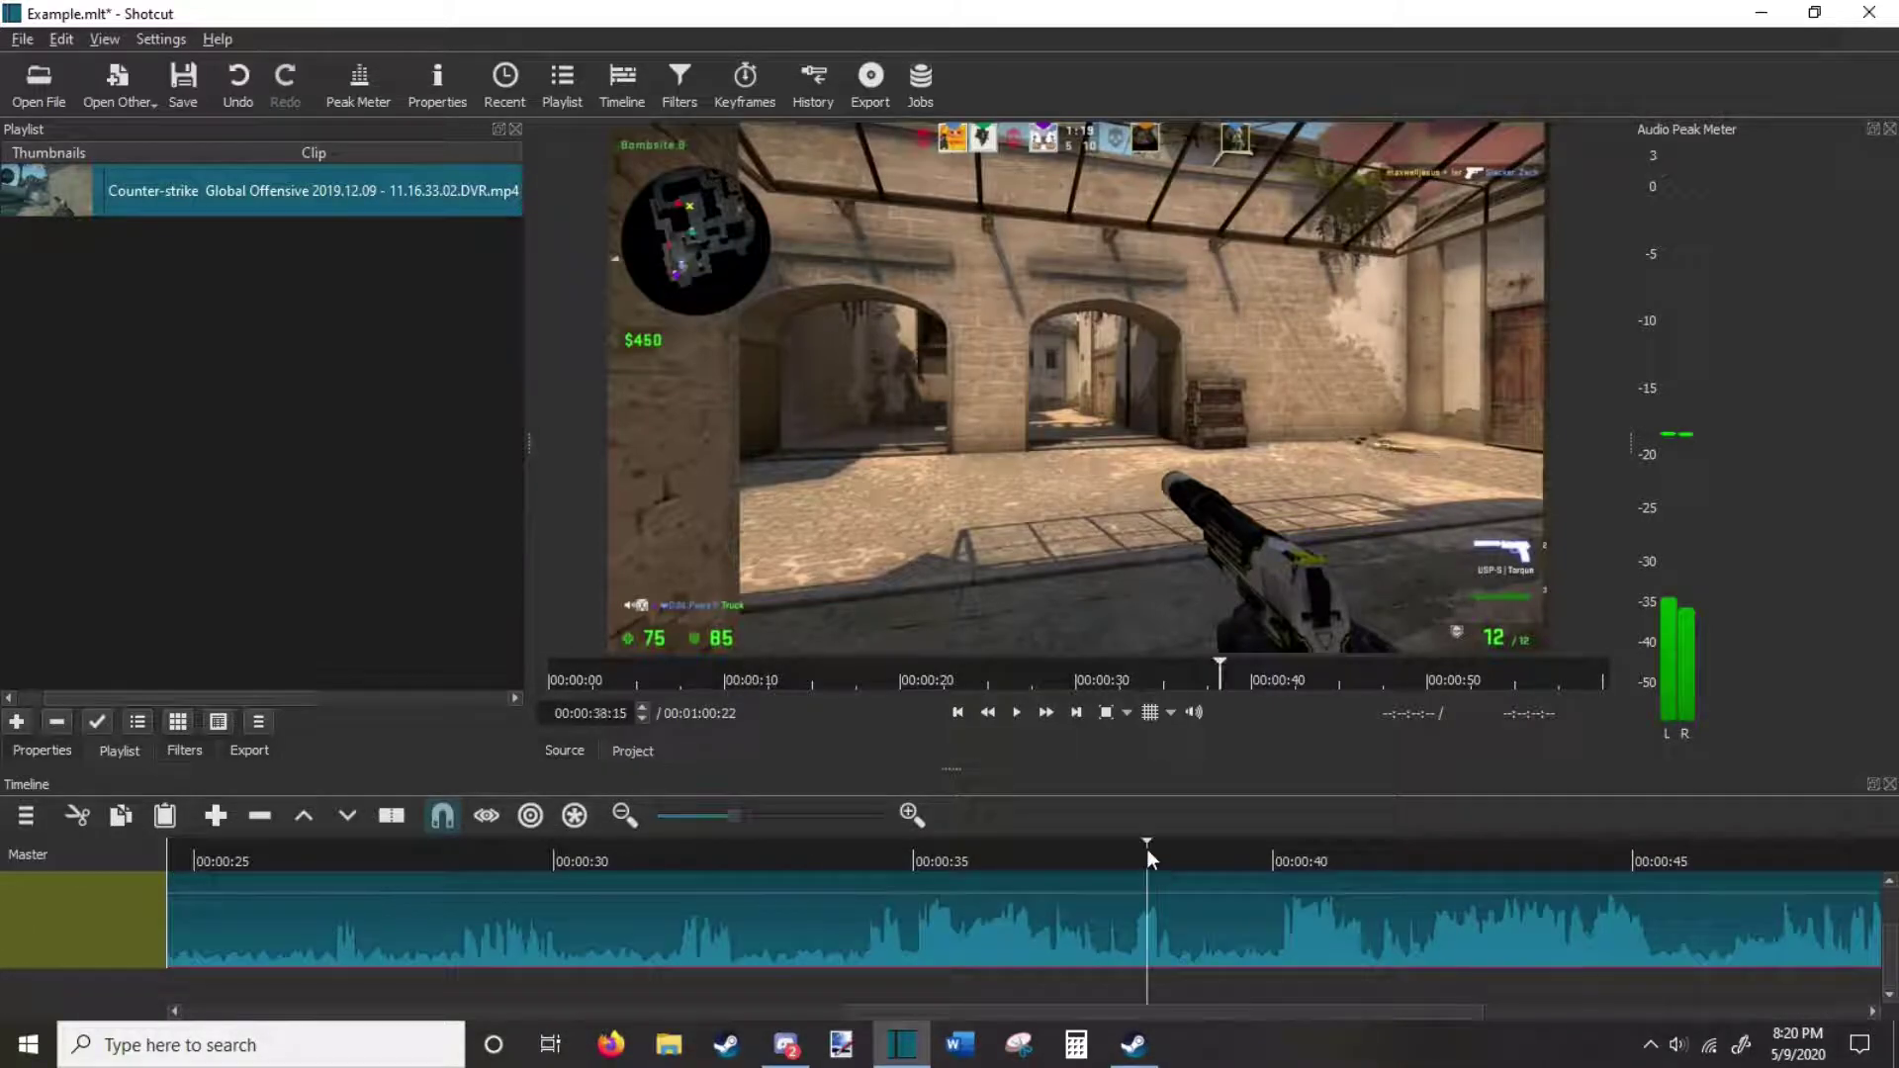
left_click_drag(969, 849, 904, 848)
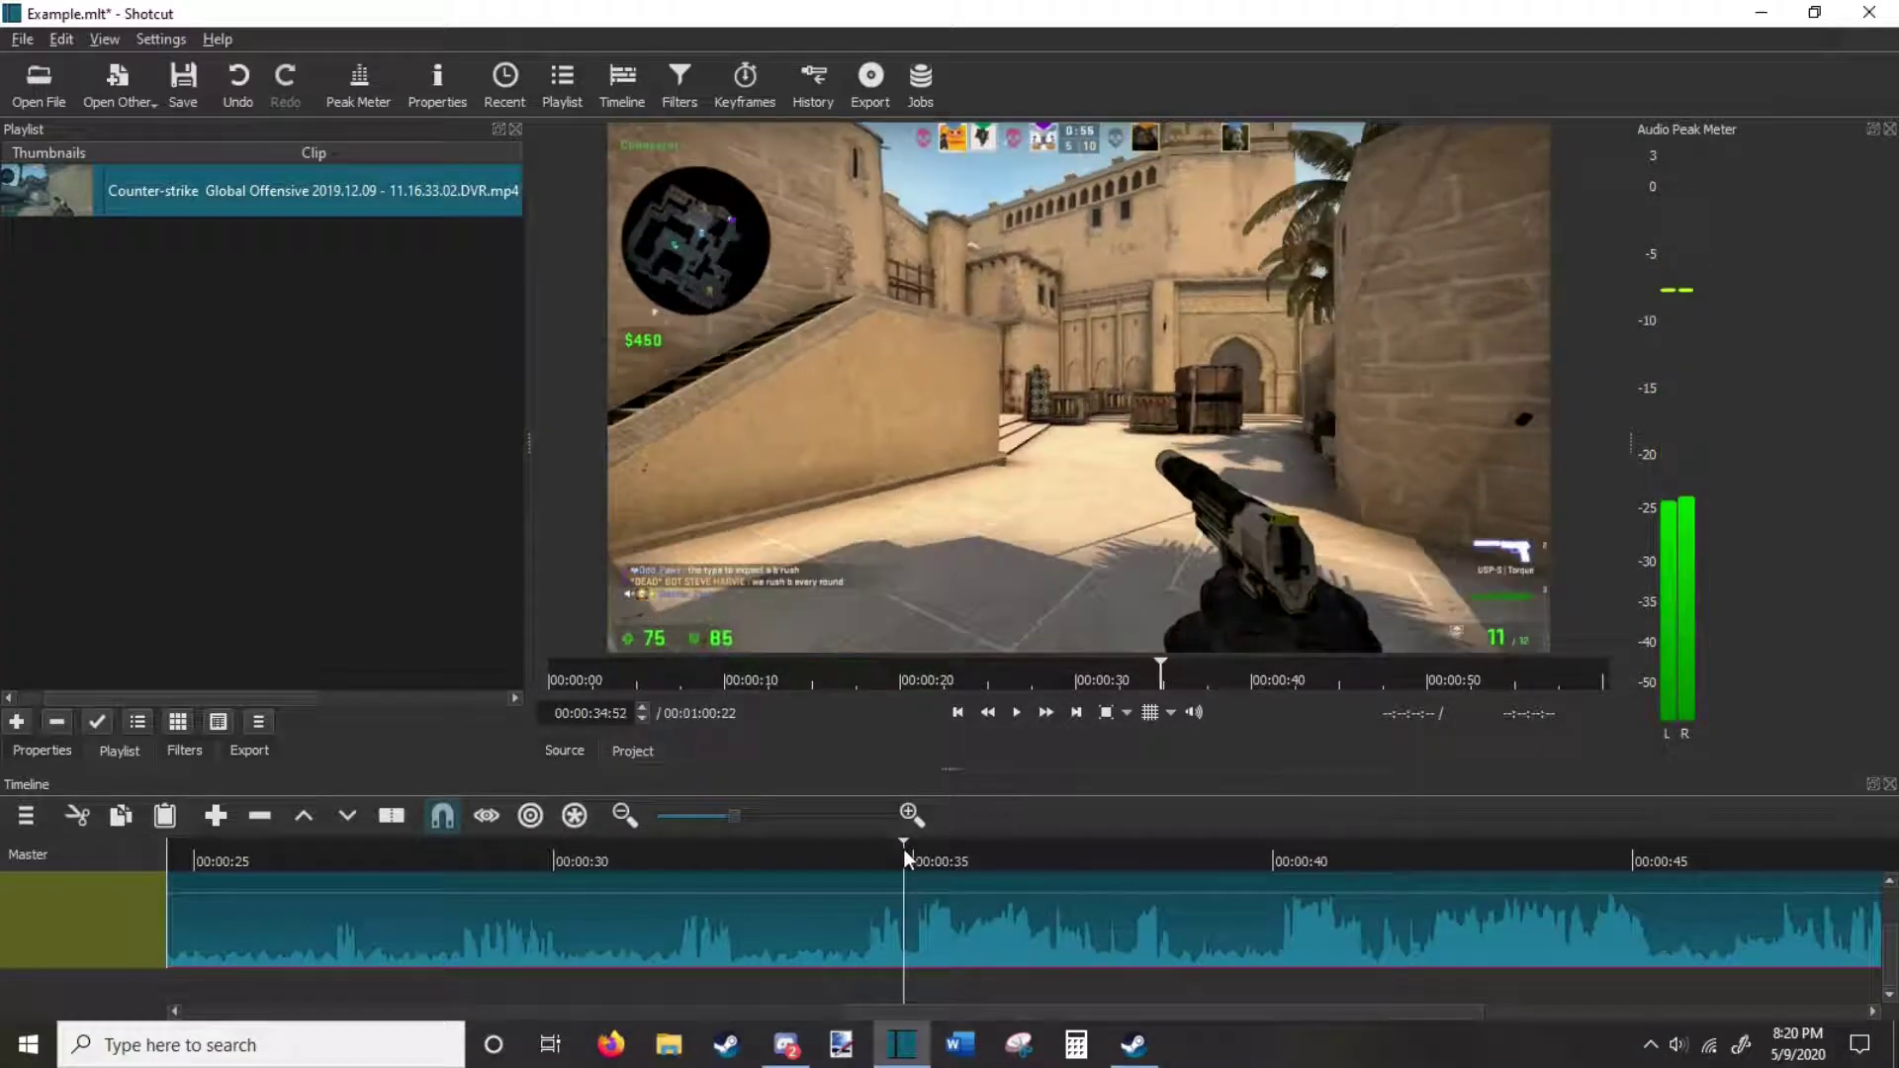
left_click(997, 886)
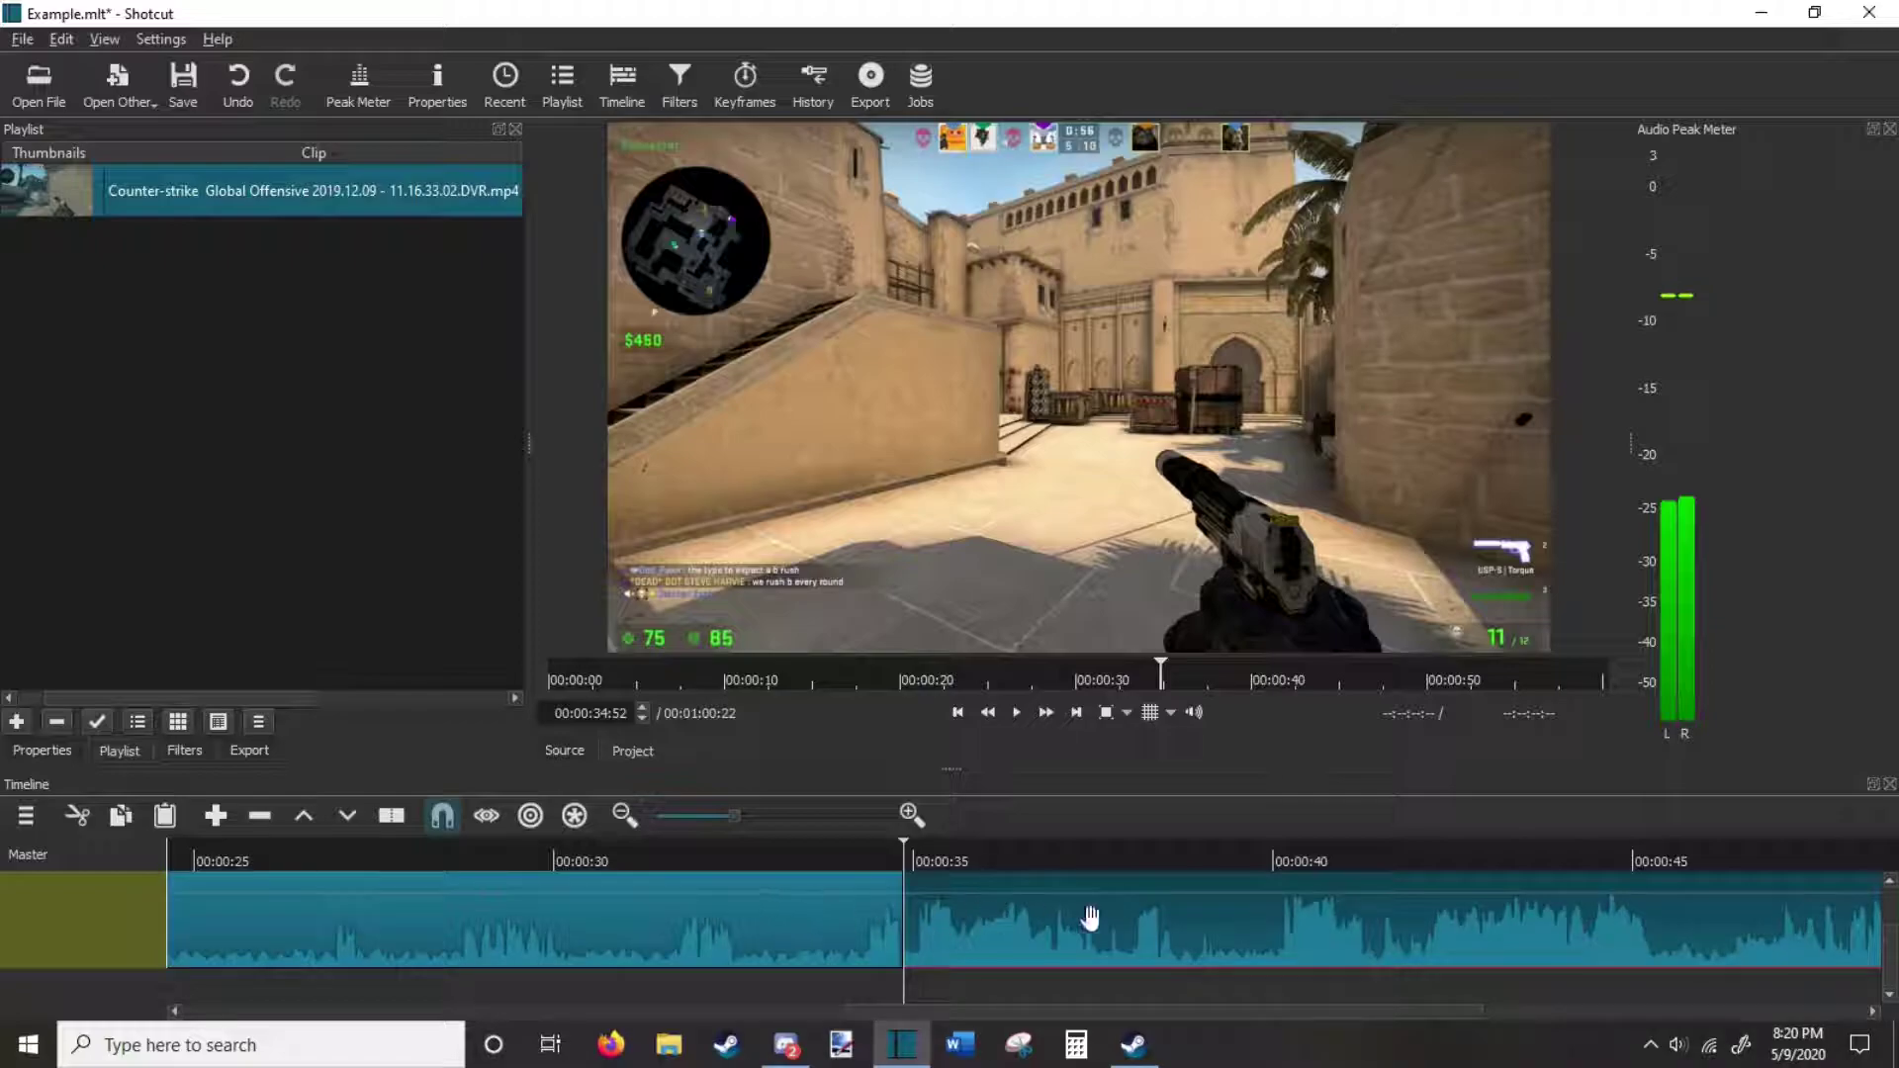
left_click(713, 920)
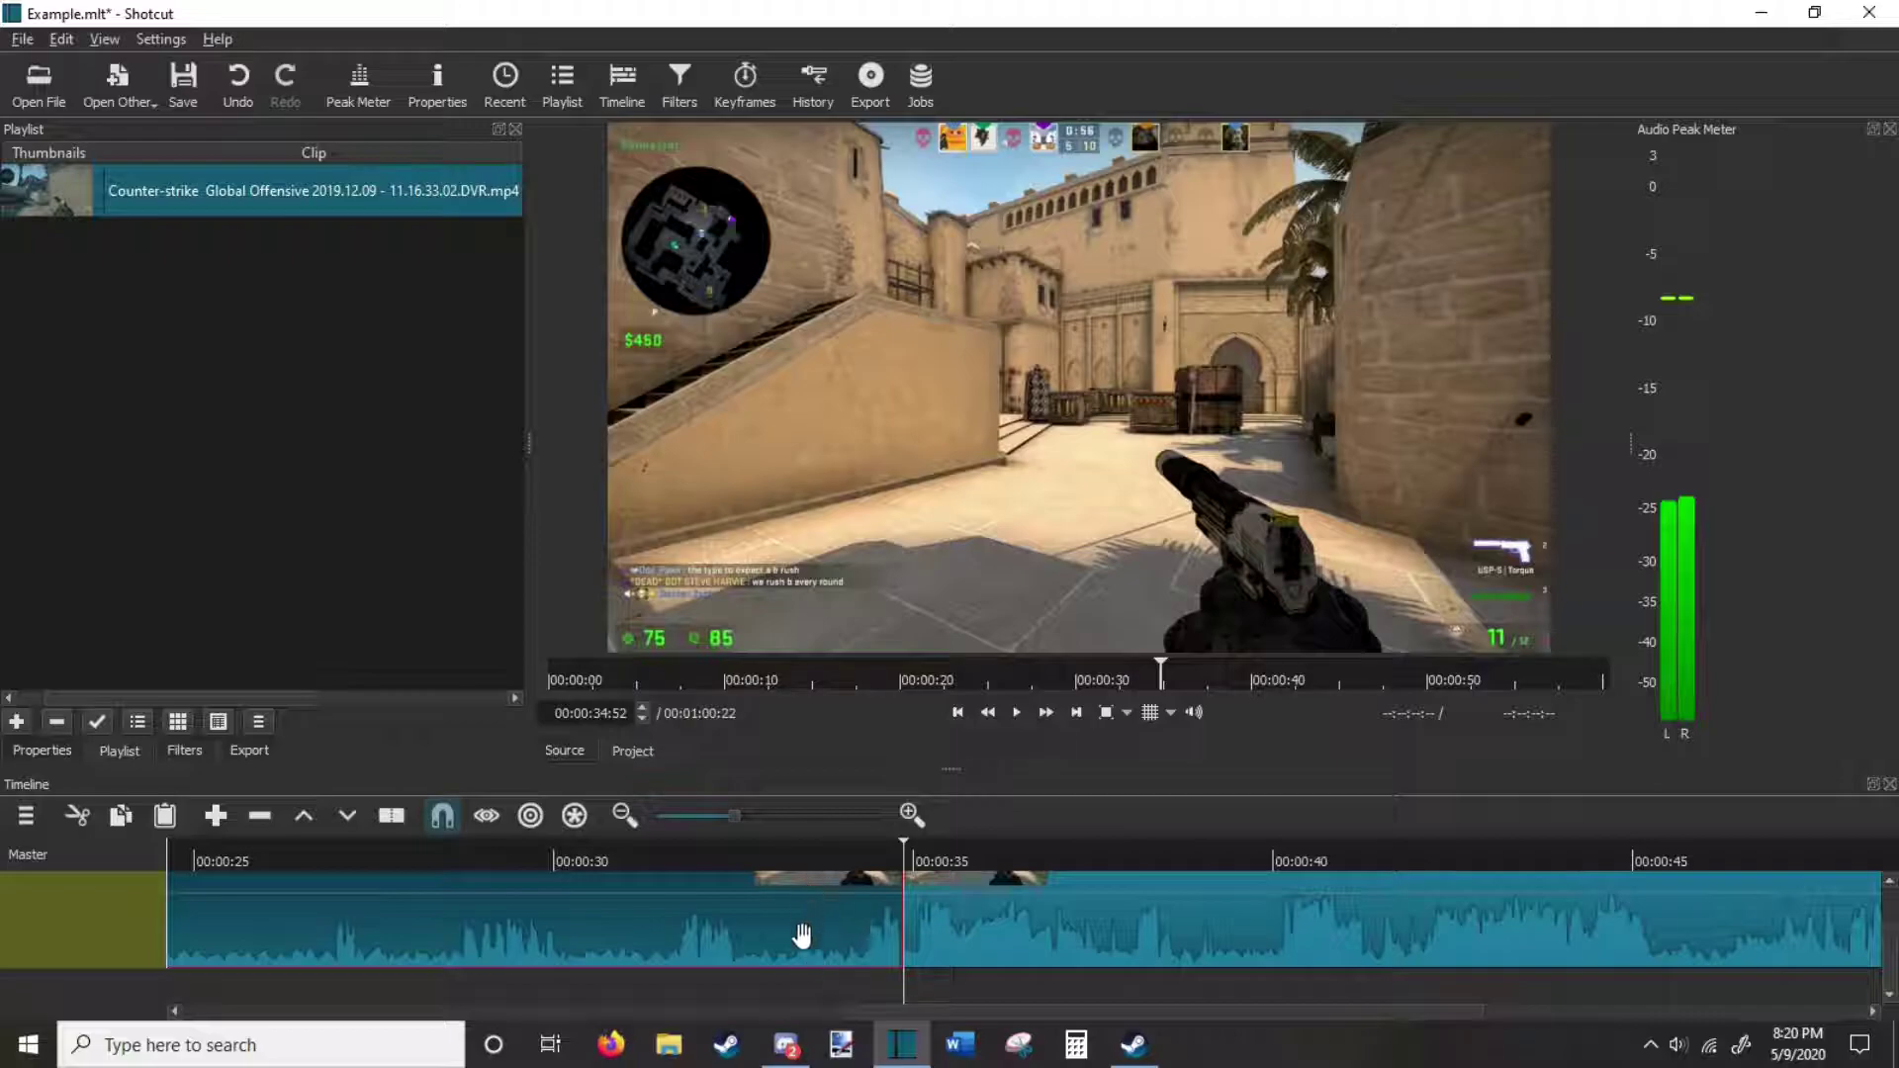
key("Delete")
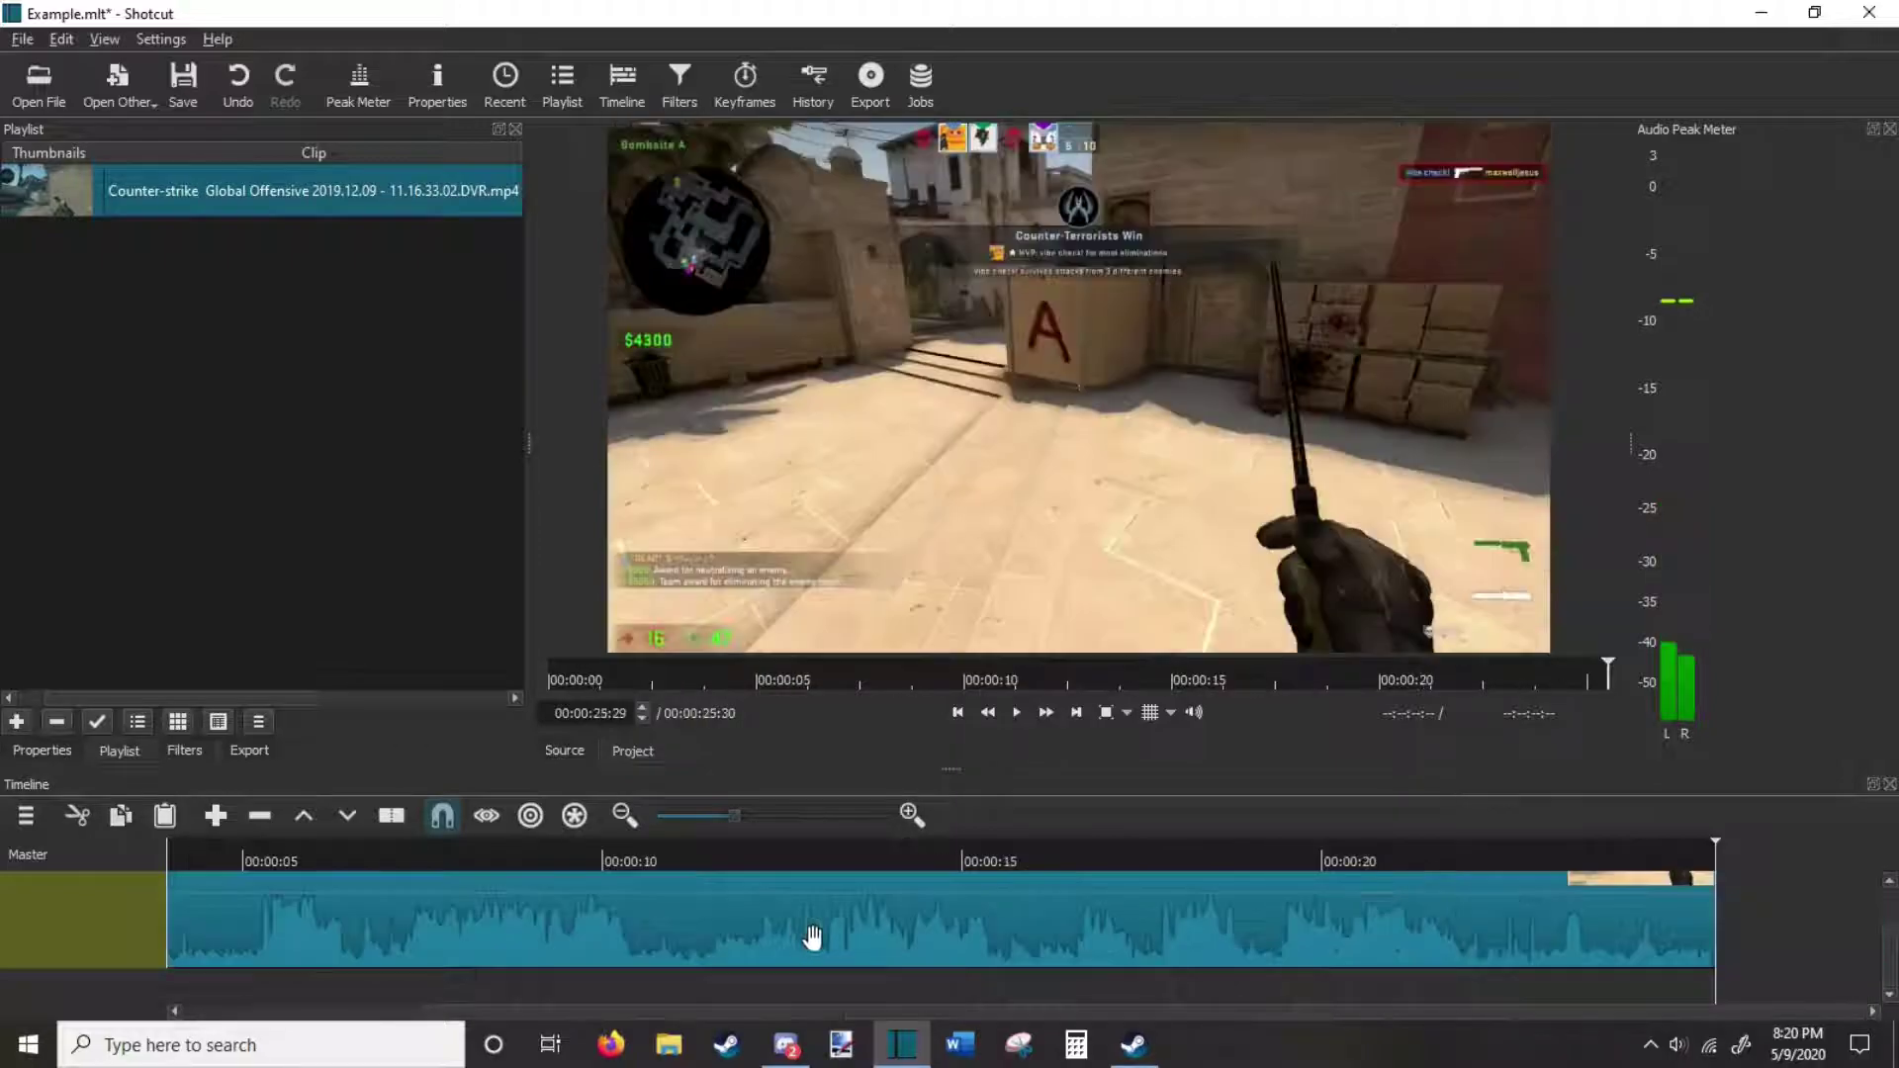
Play the clip from its start through the kill, split it at 00:00:02:51 and remove the remainder.
left_click_drag(267, 862, 121, 879)
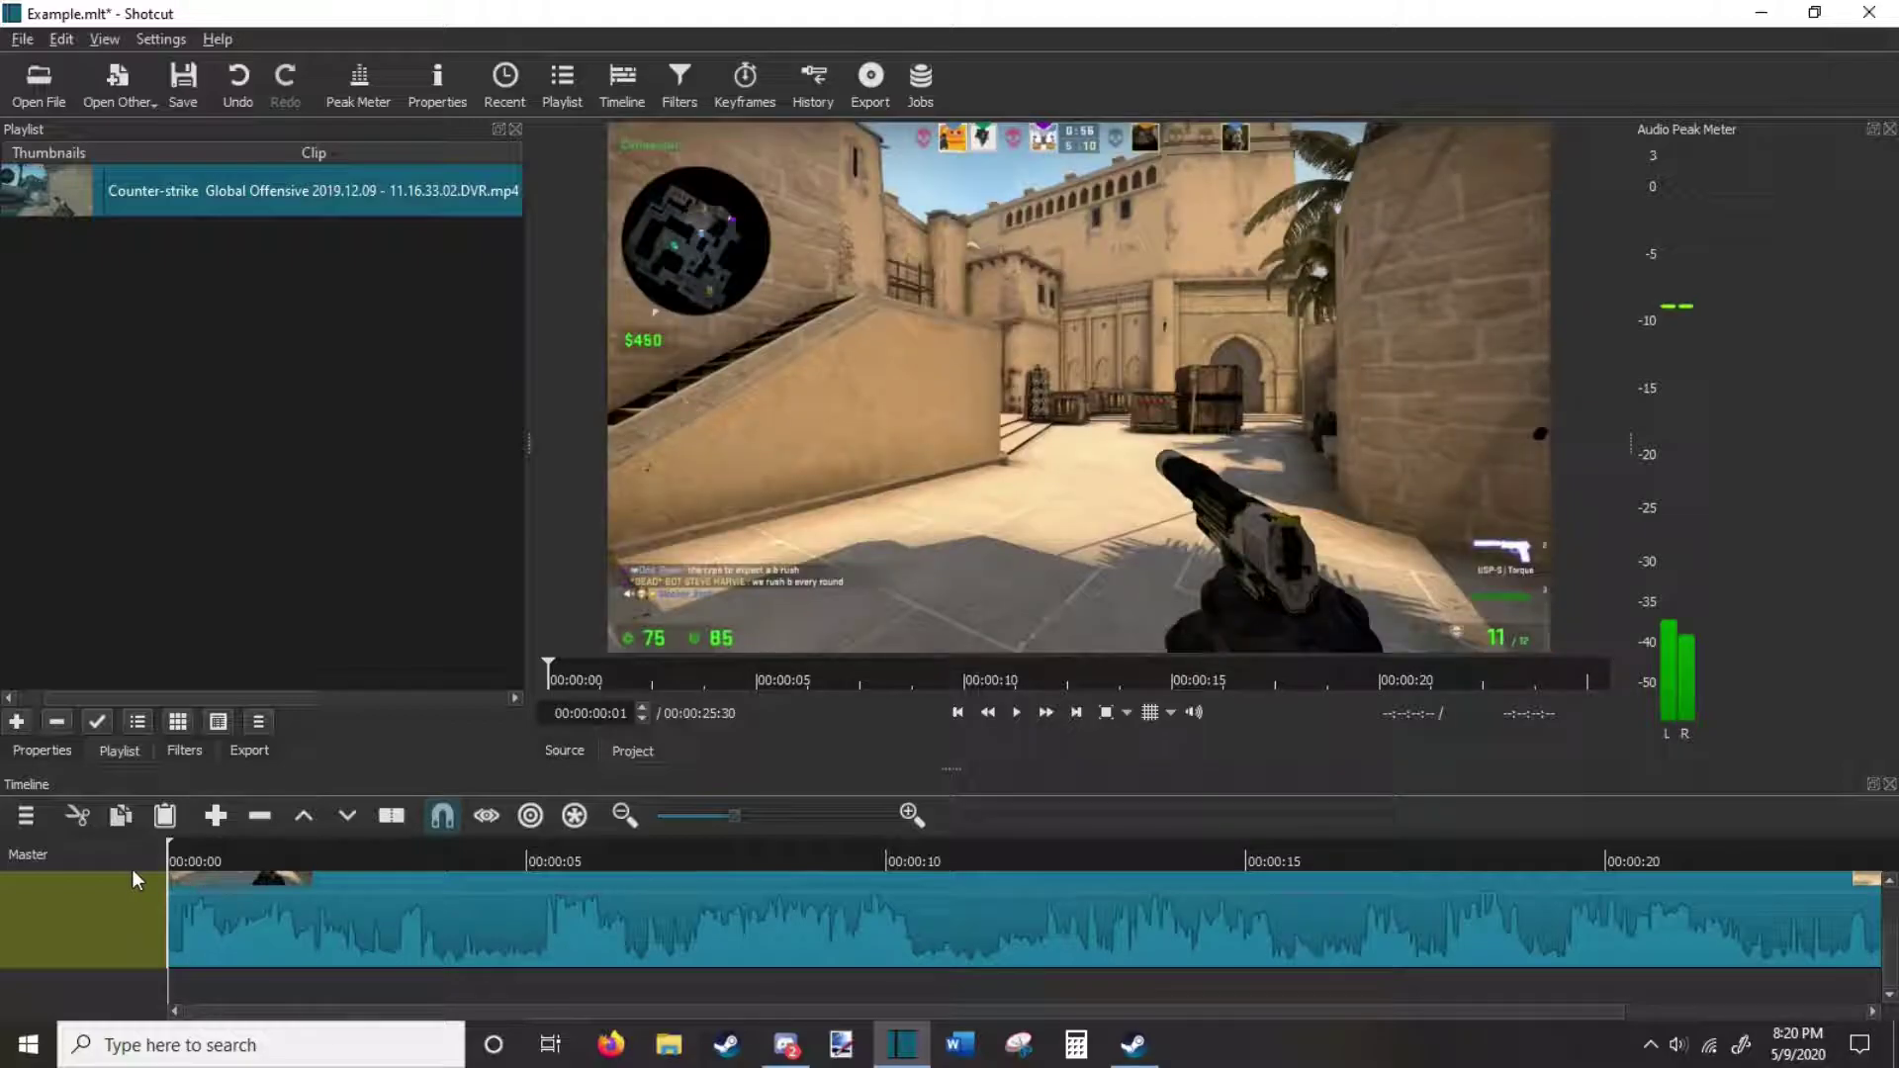
key("space")
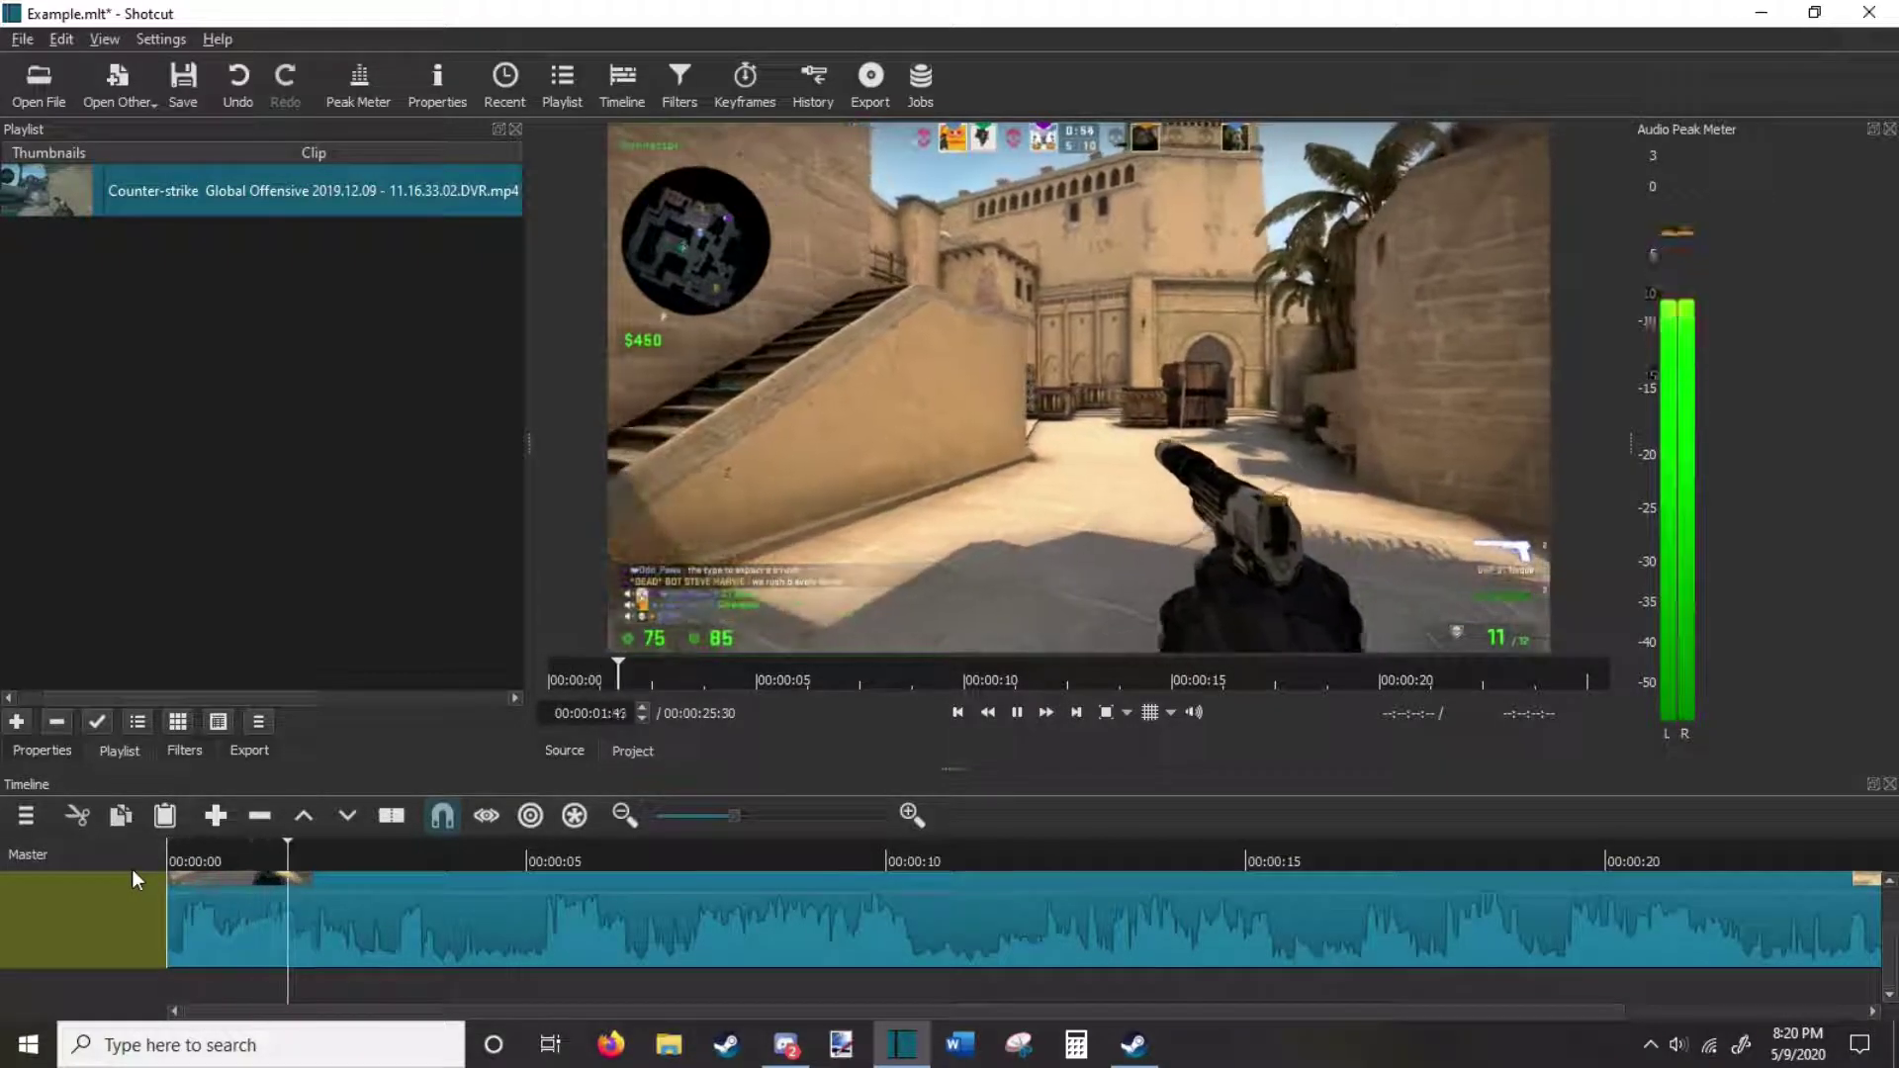
key("space")
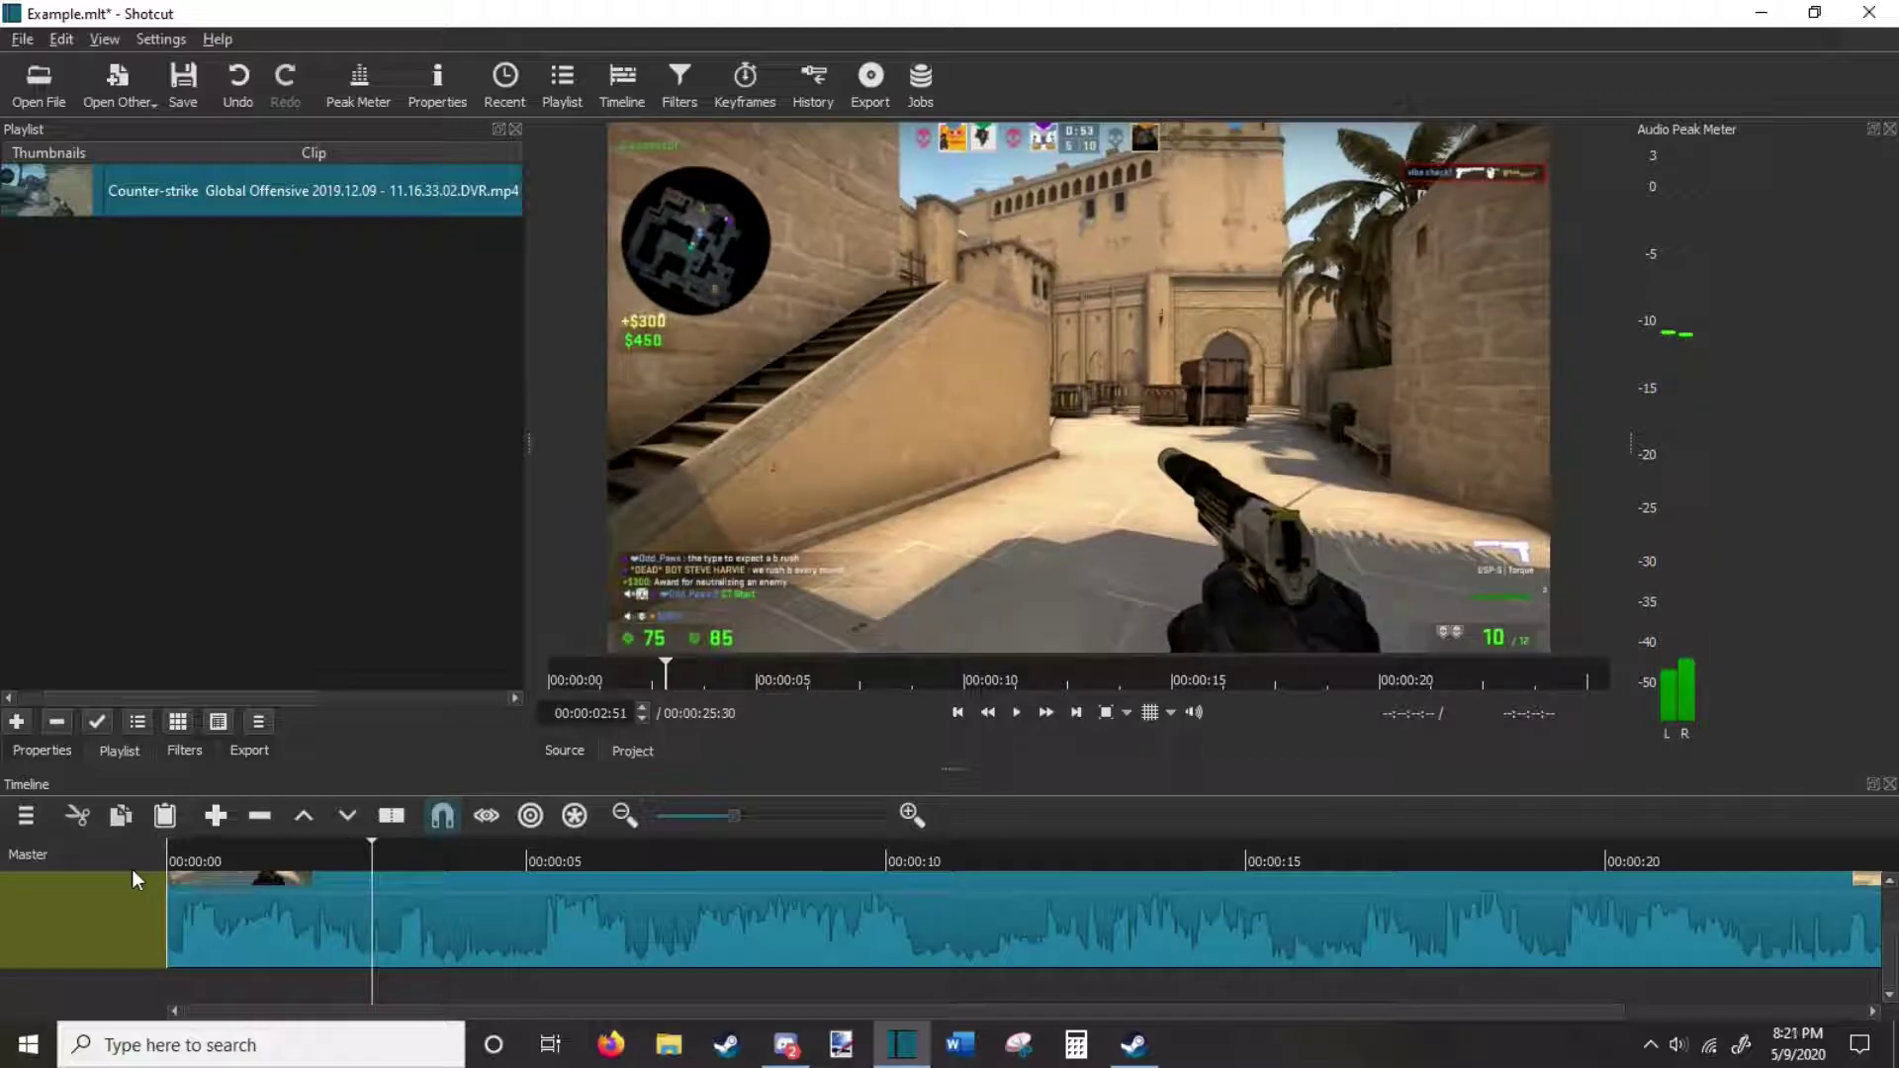
left_click(466, 920)
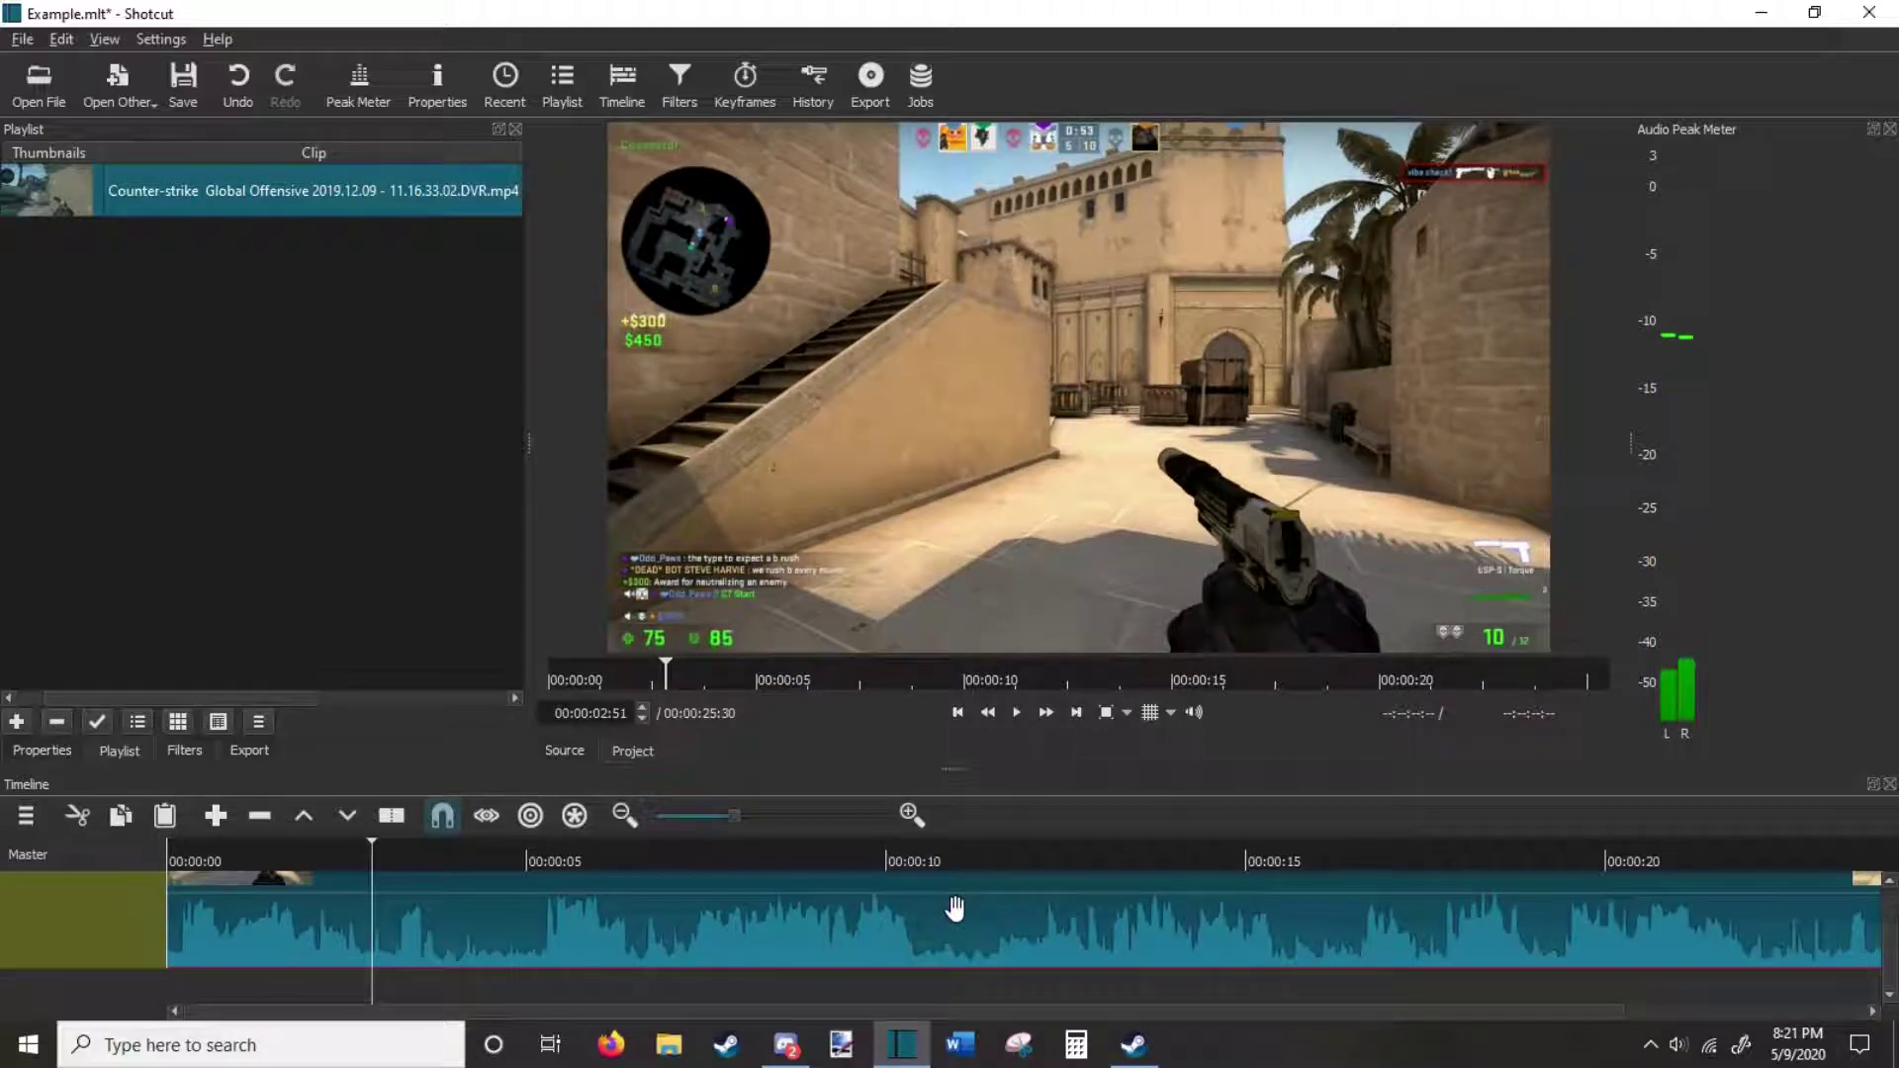
key("s")
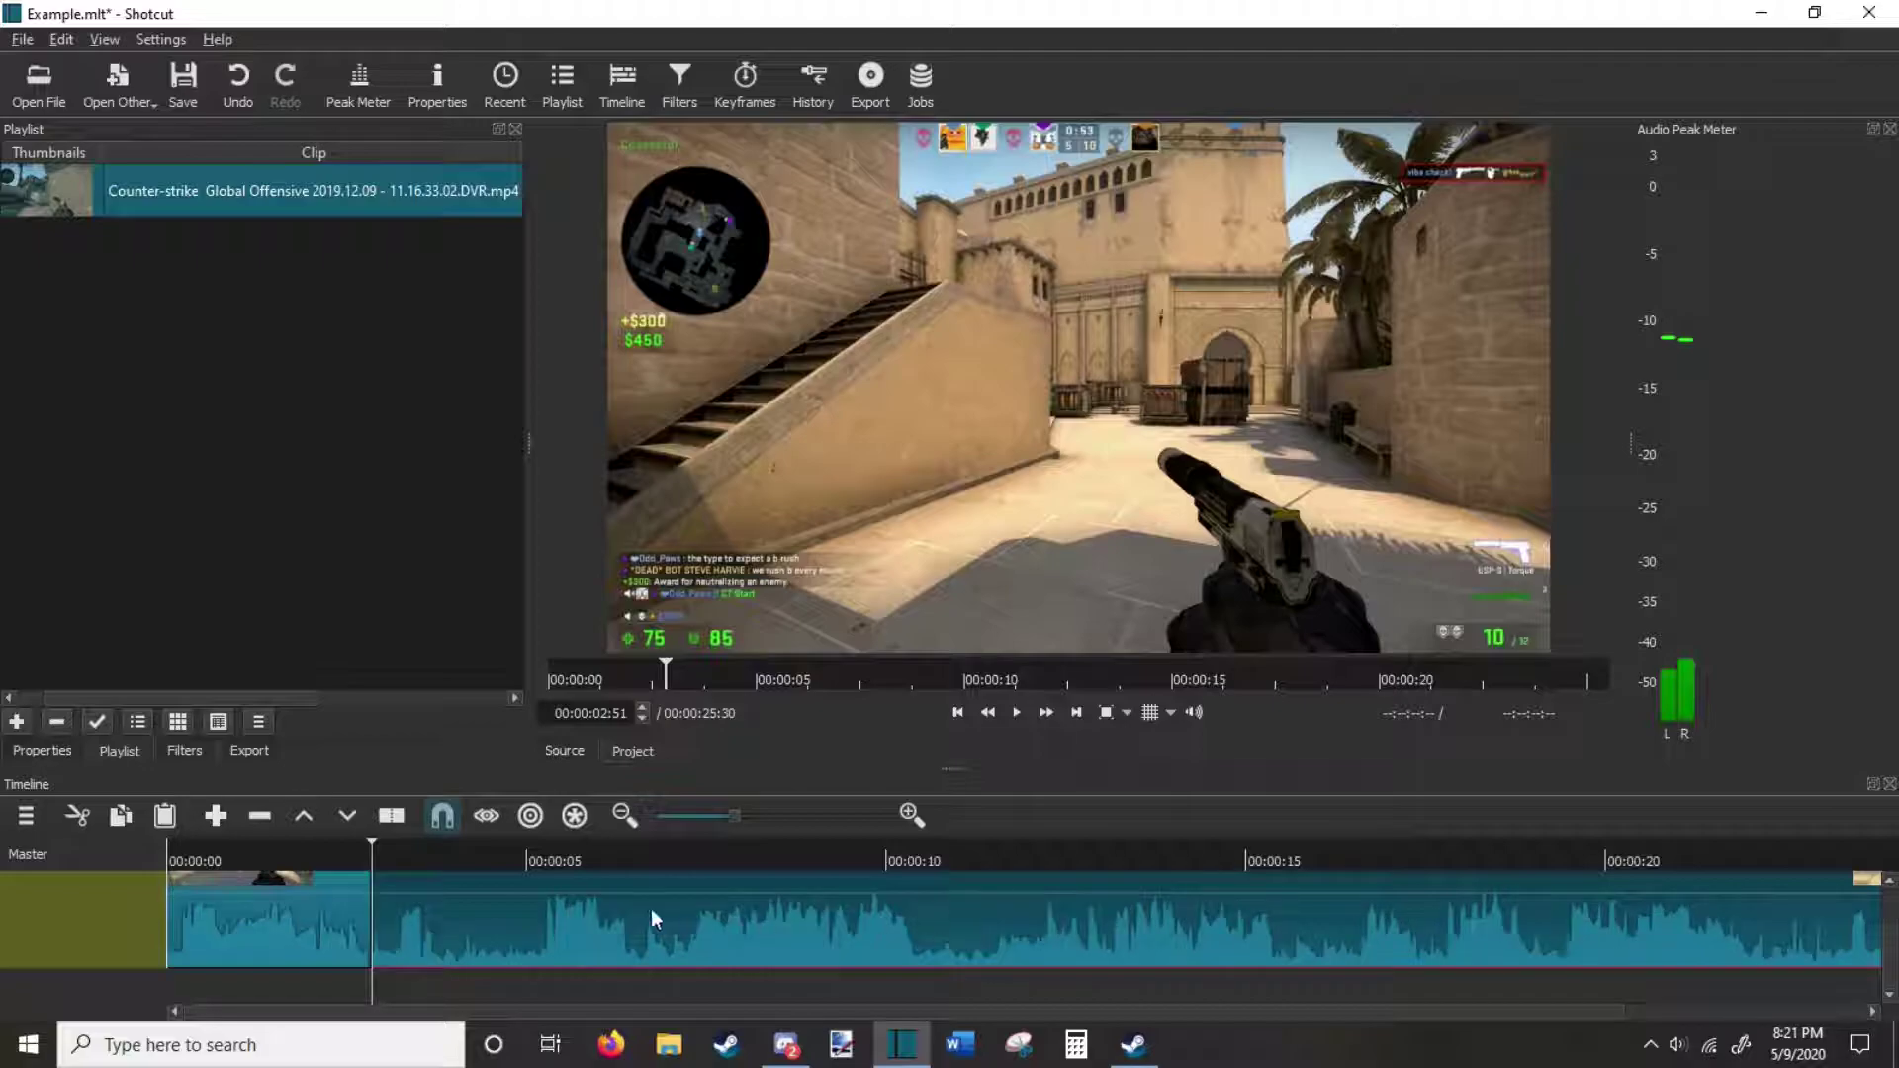
key("Delete")
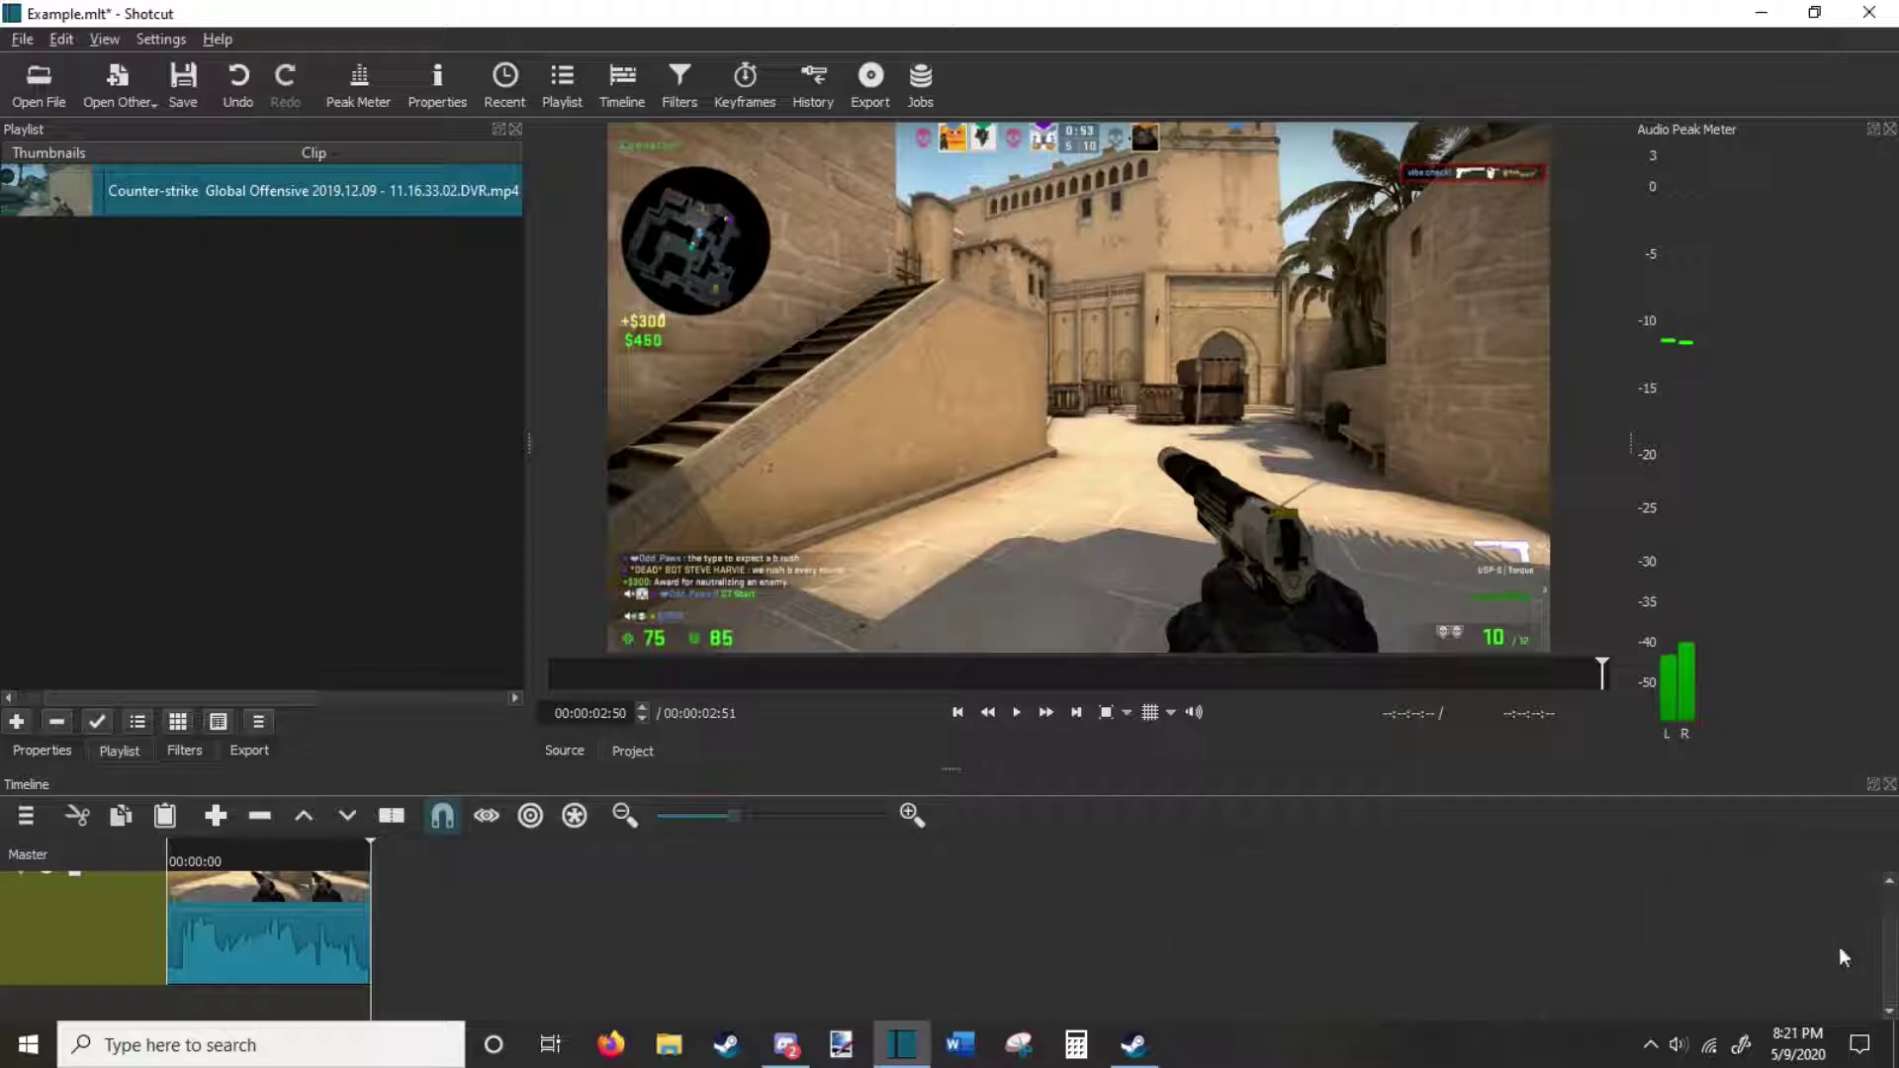
Play back the trimmed kill clip from its start to check the cut.
left_click_drag(425, 856, 148, 856)
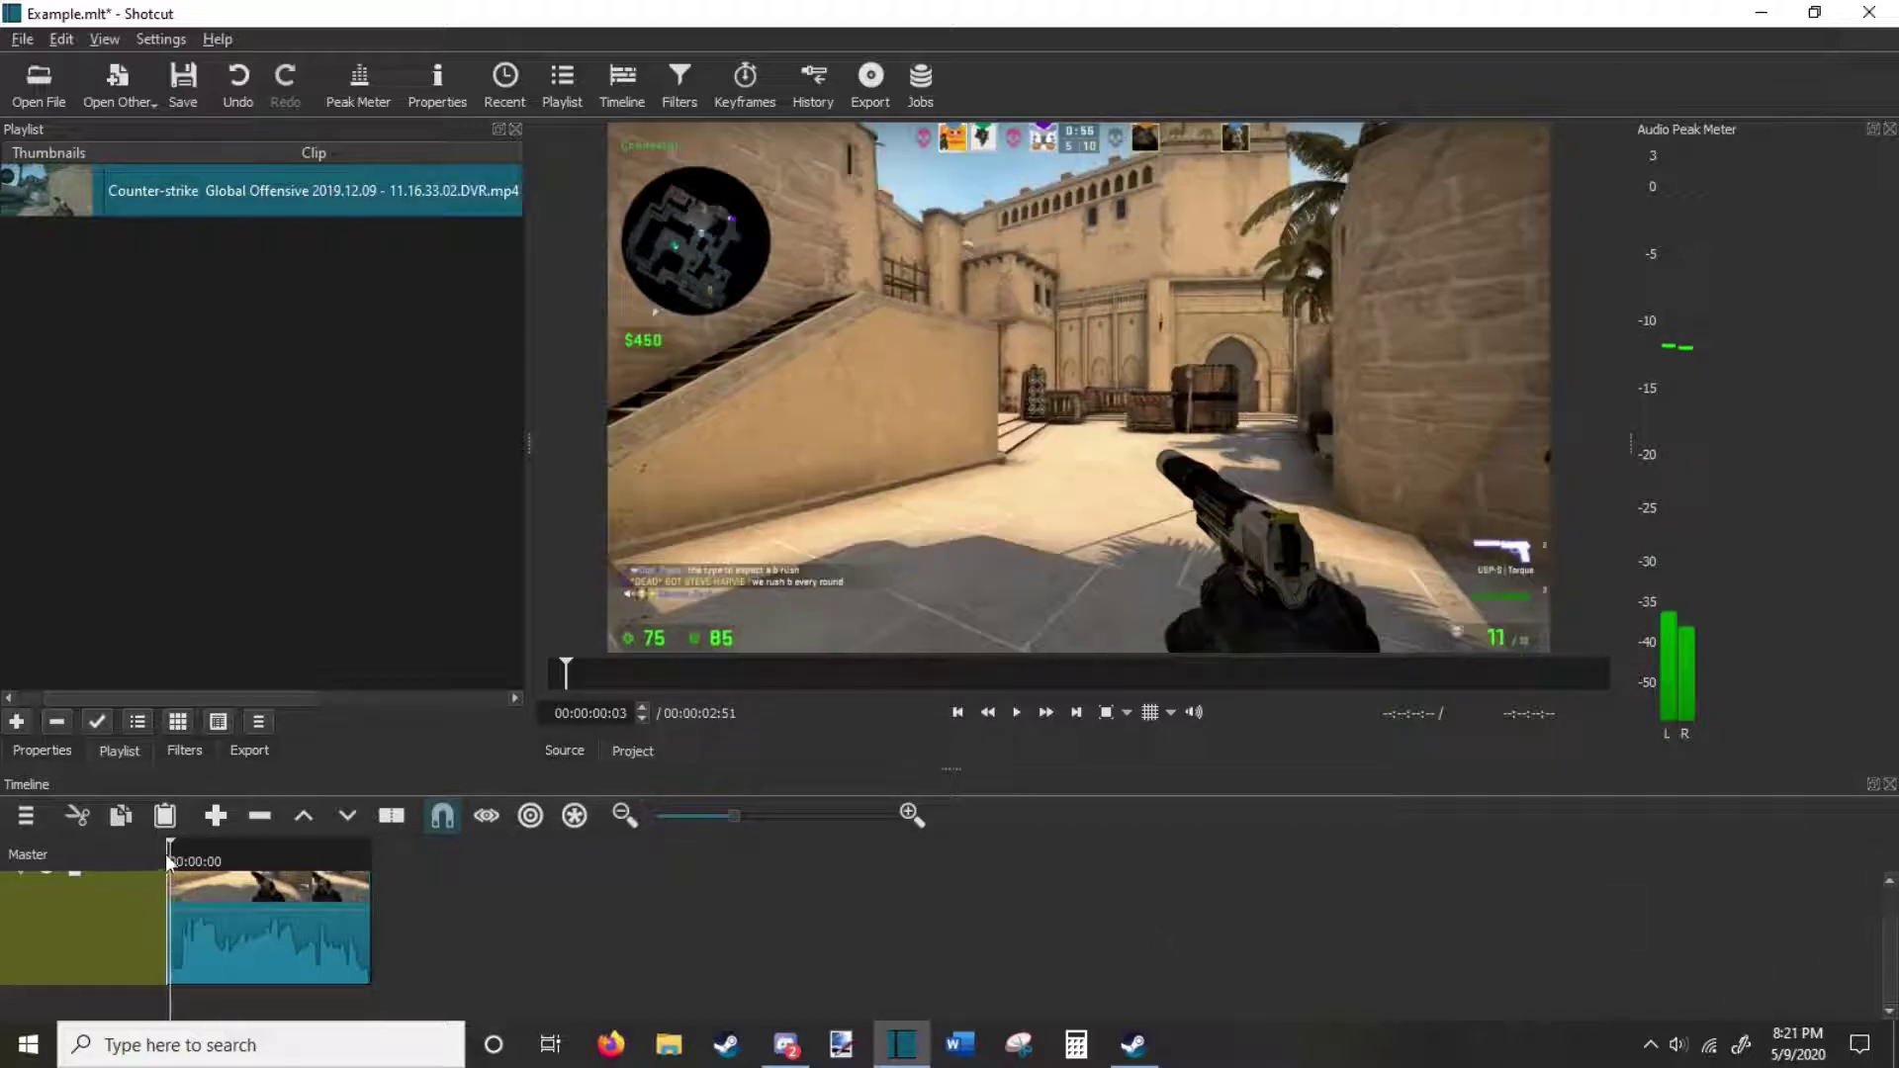
left_click(159, 848)
key("space")
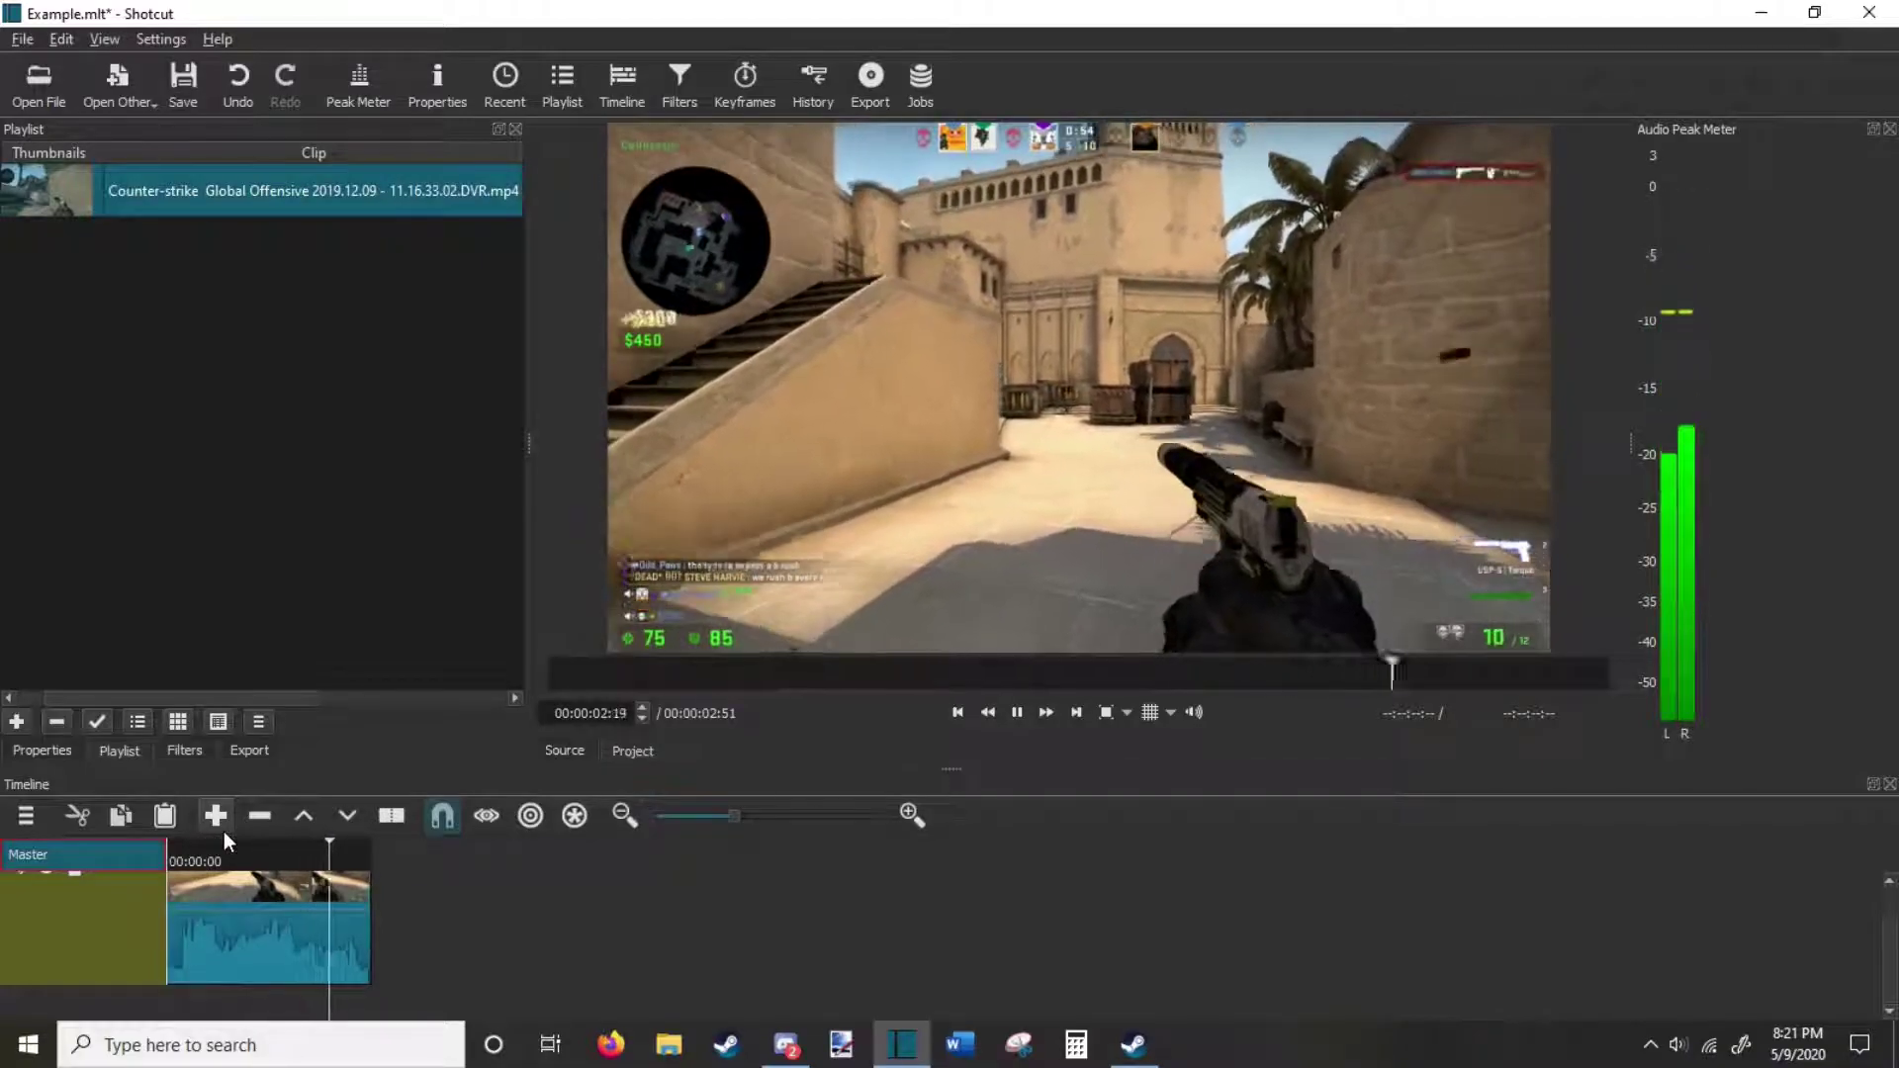
key("space")
left_click(671, 1055)
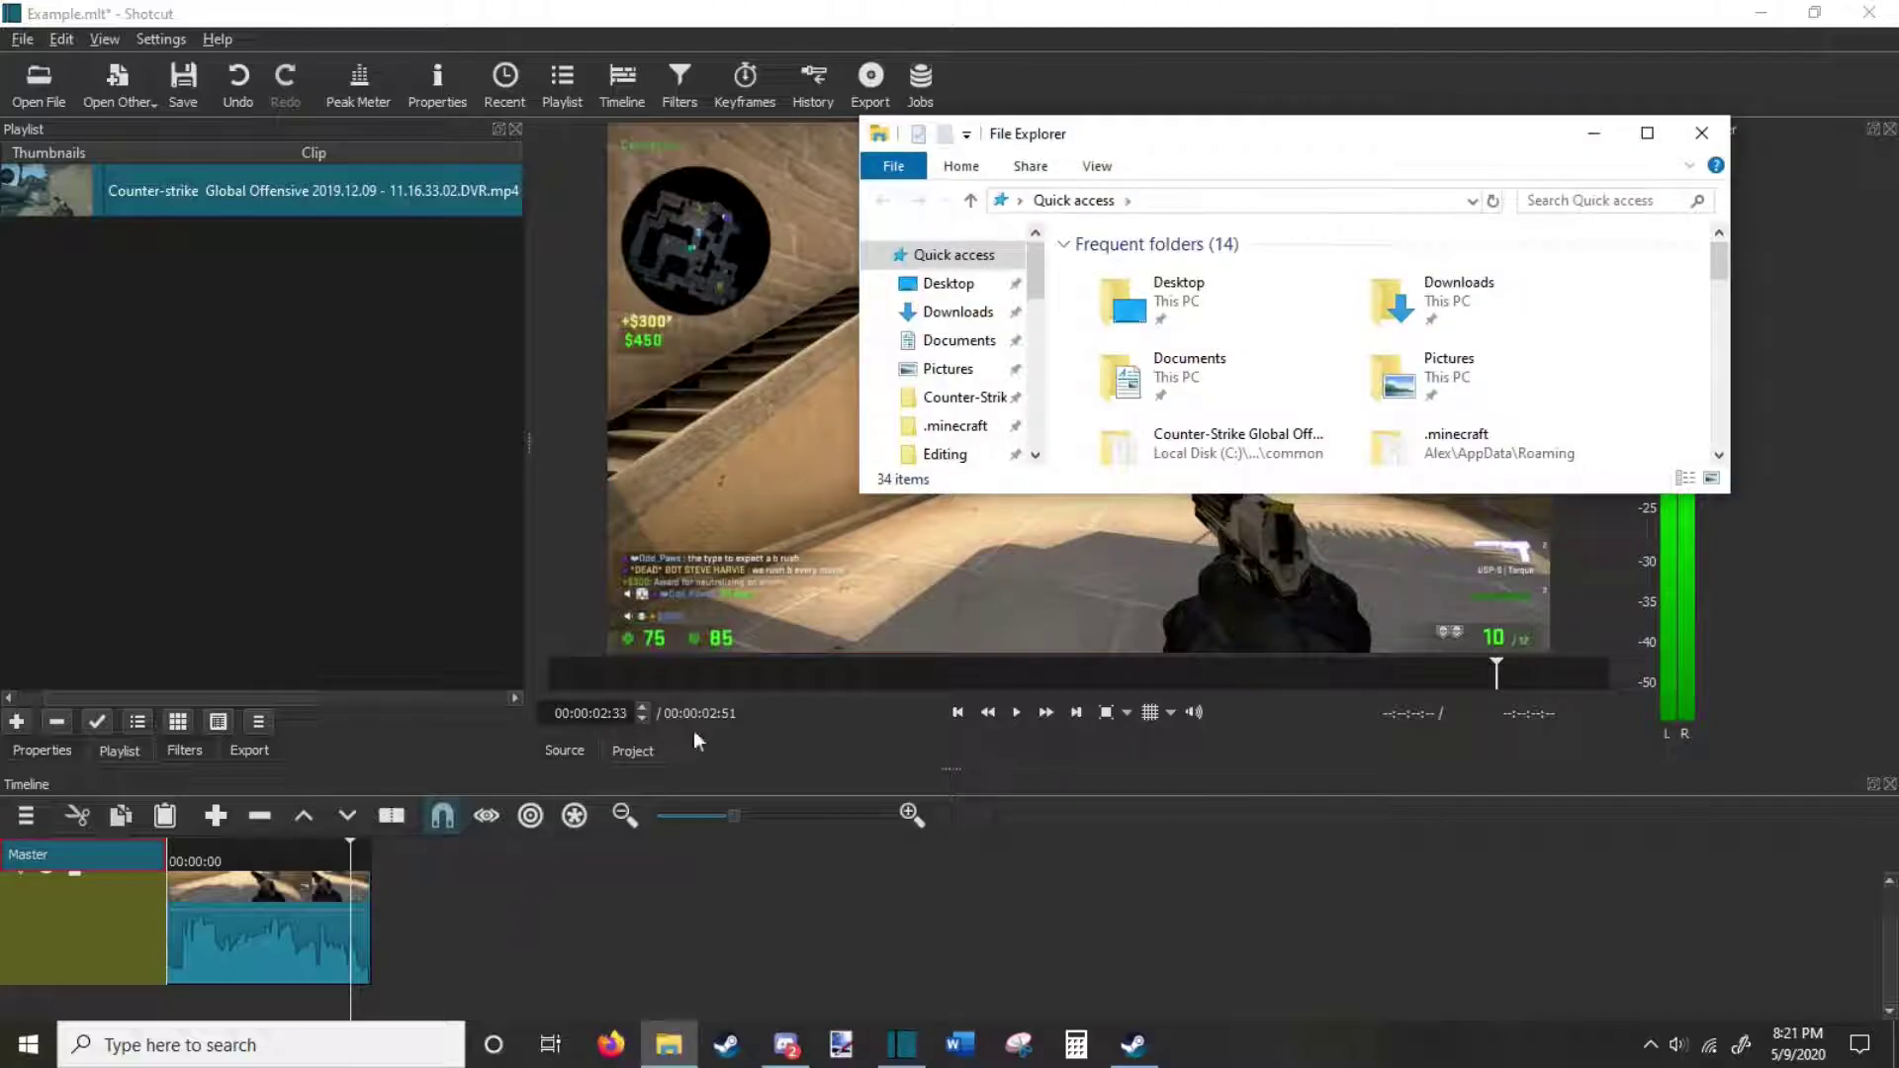
scroll(940, 395, "down", 2)
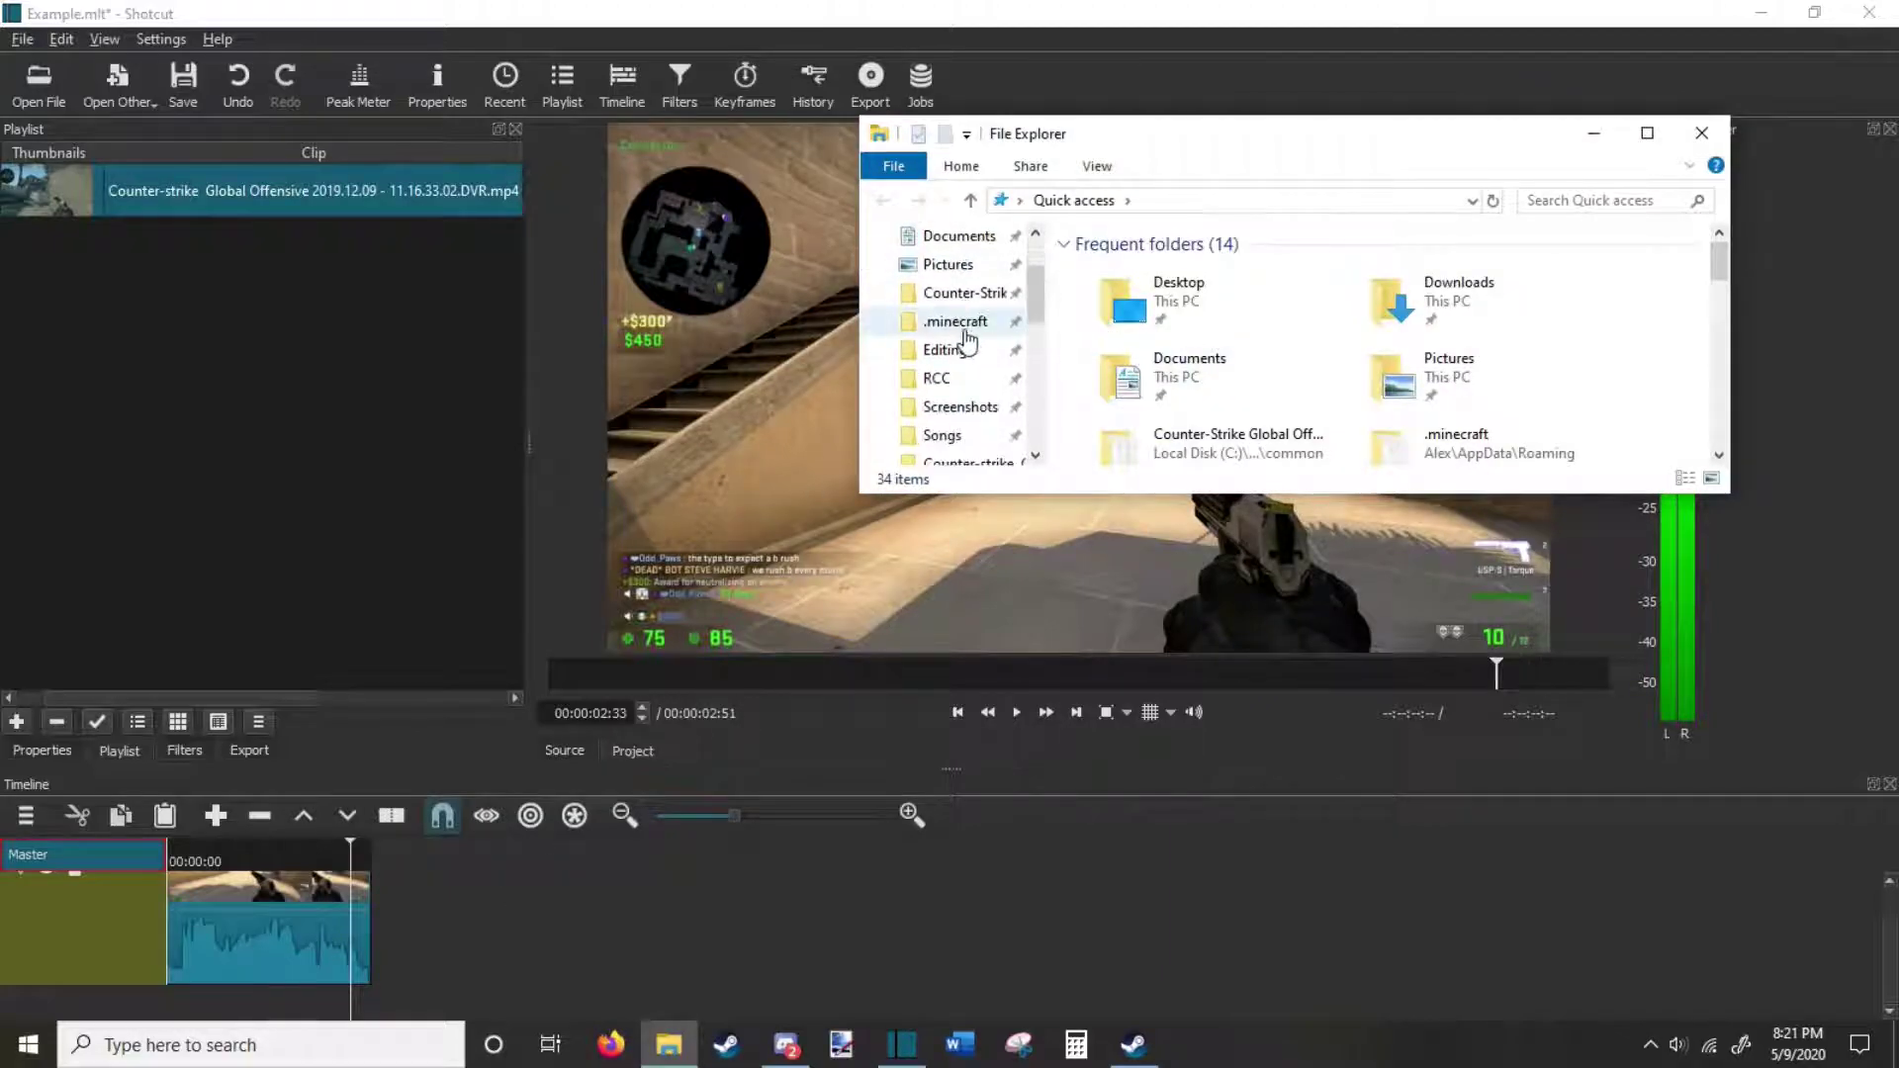
right_click(277, 341)
left_click(186, 597)
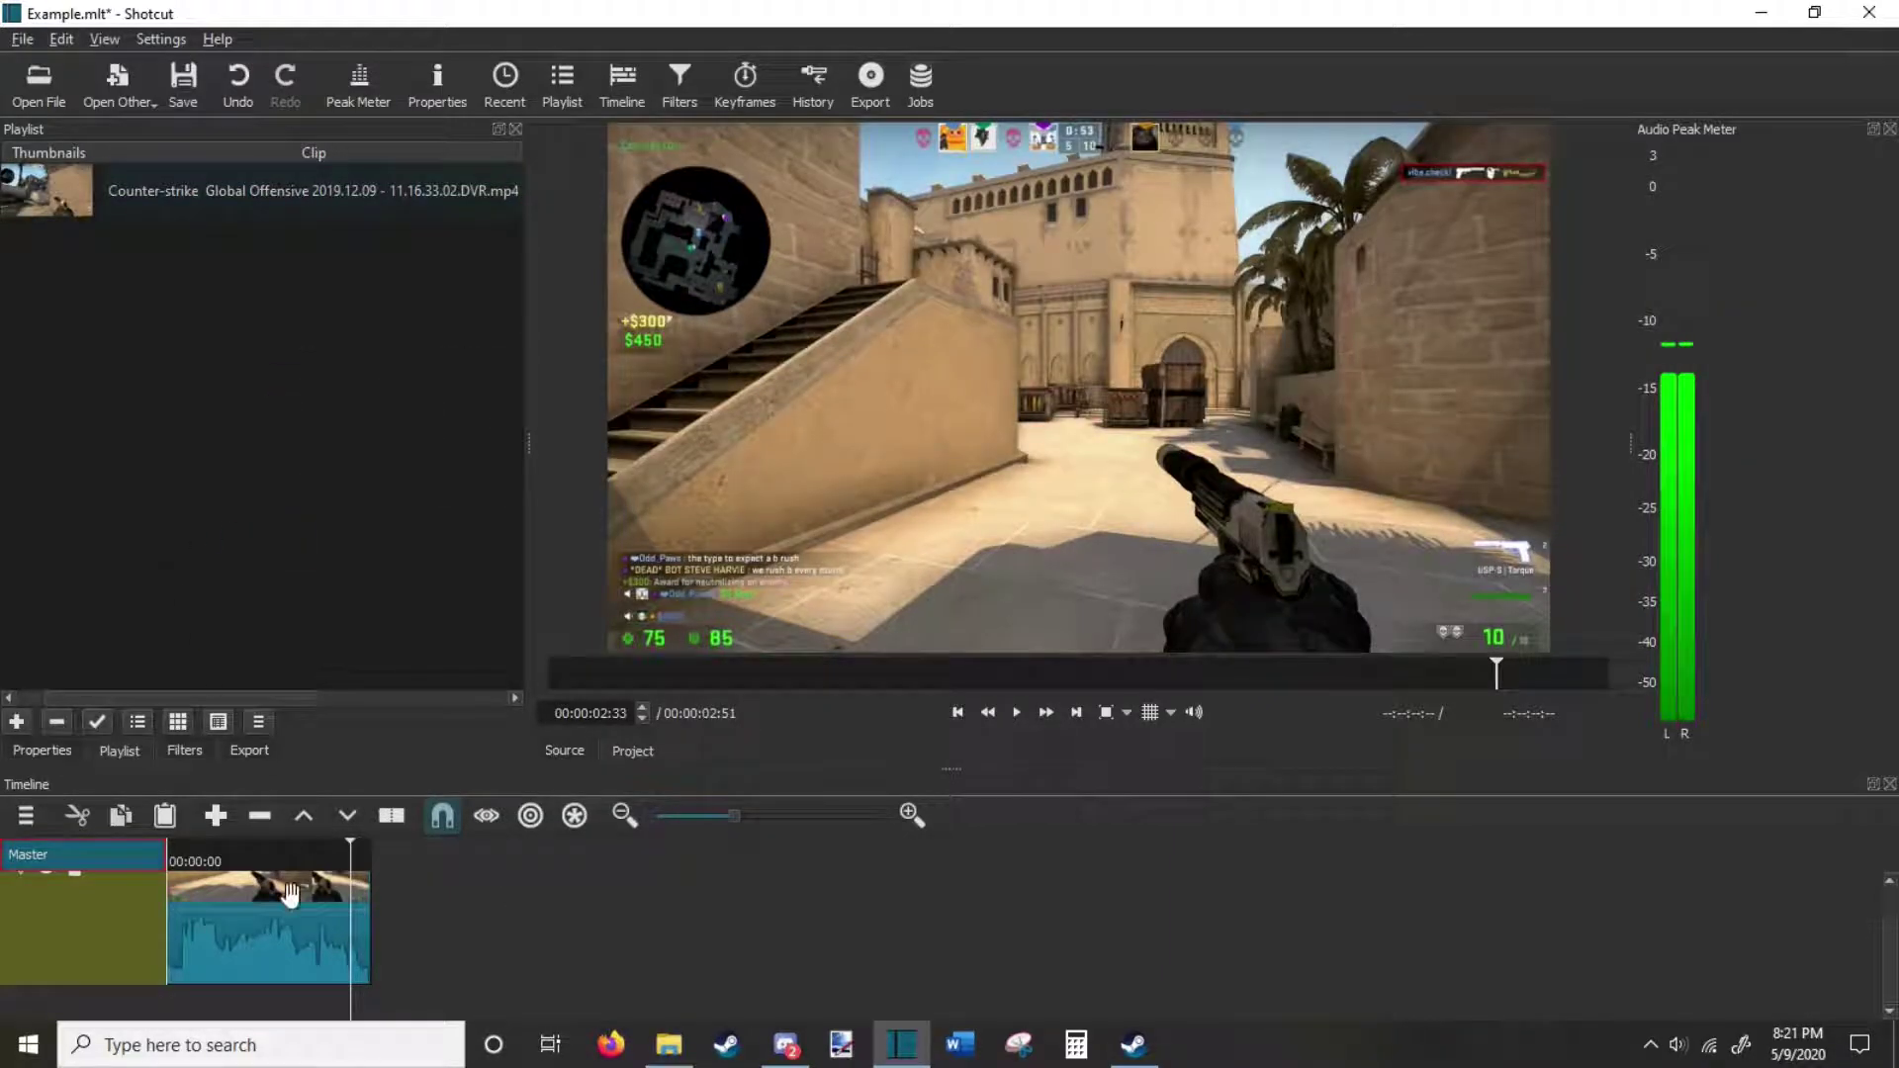
Add an audio track below the video track in the timeline and select it.
right_click(531, 950)
left_click(574, 862)
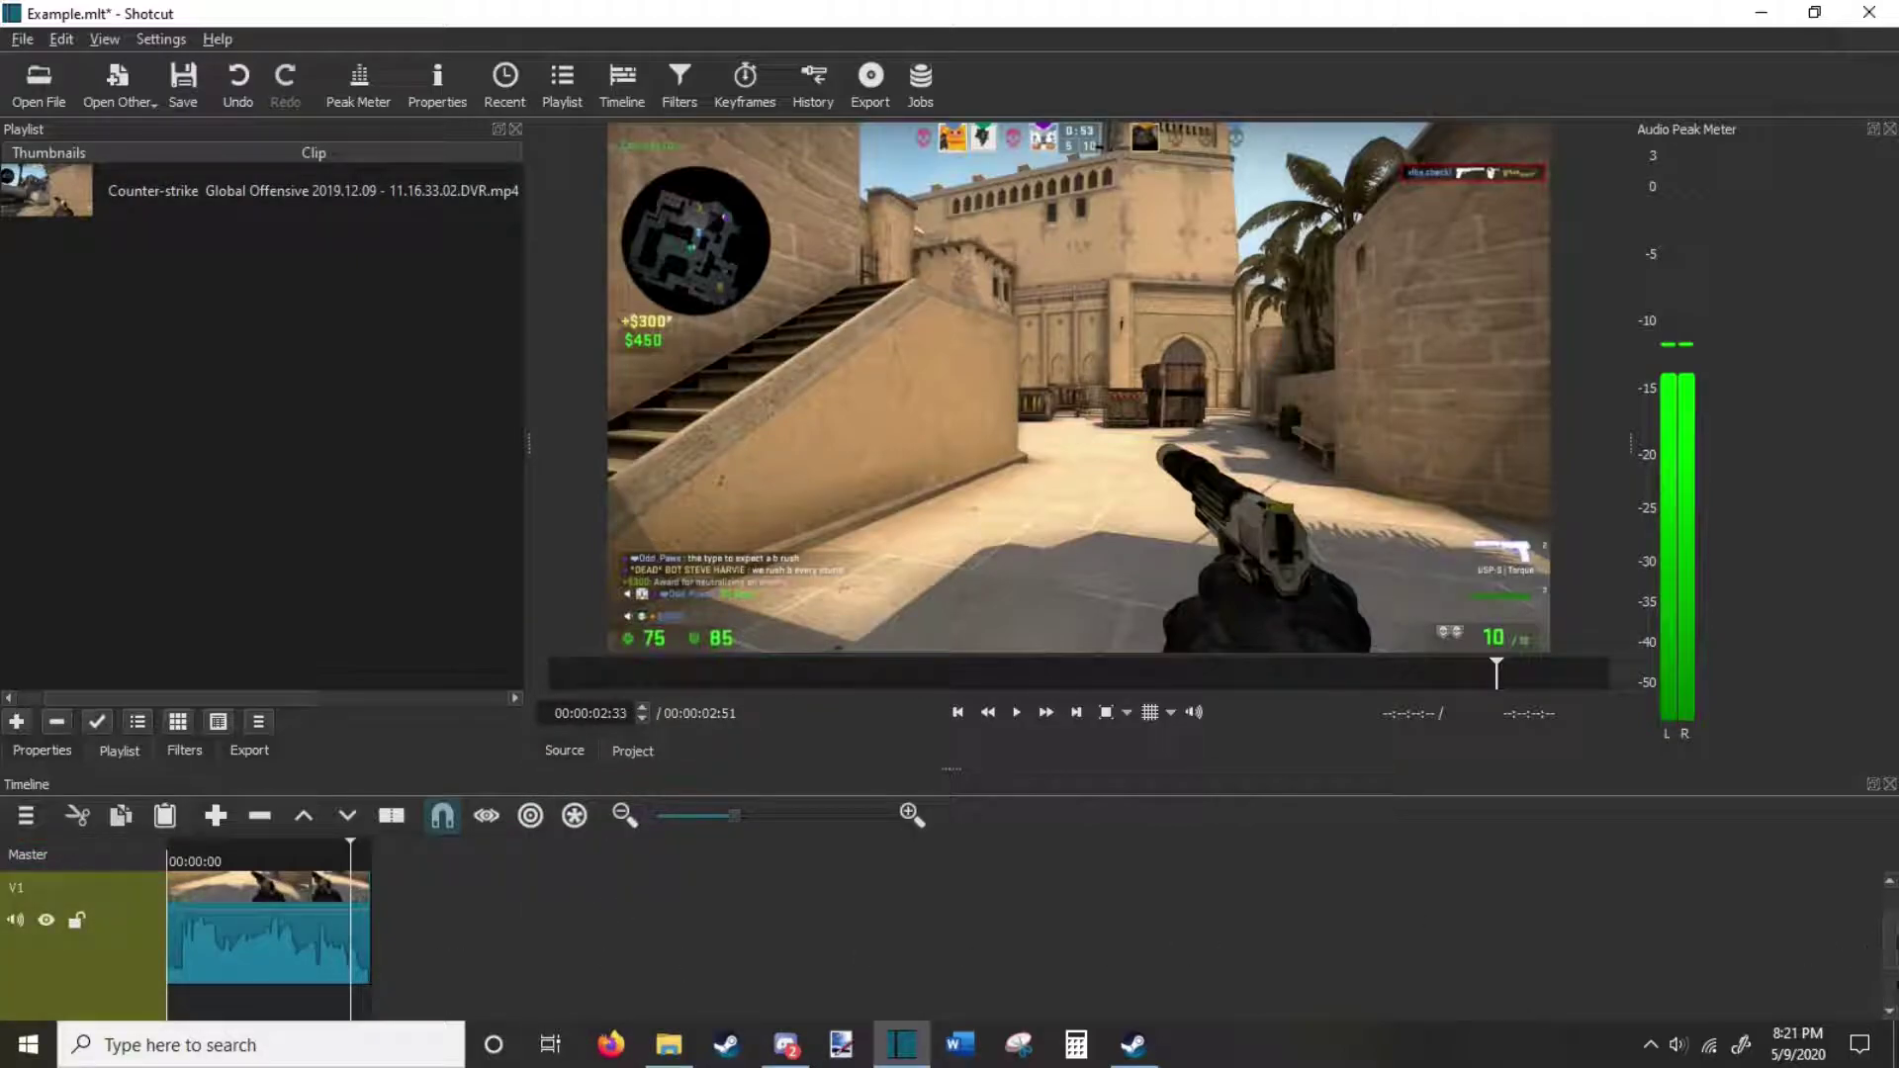
left_click_drag(1892, 949, 1894, 994)
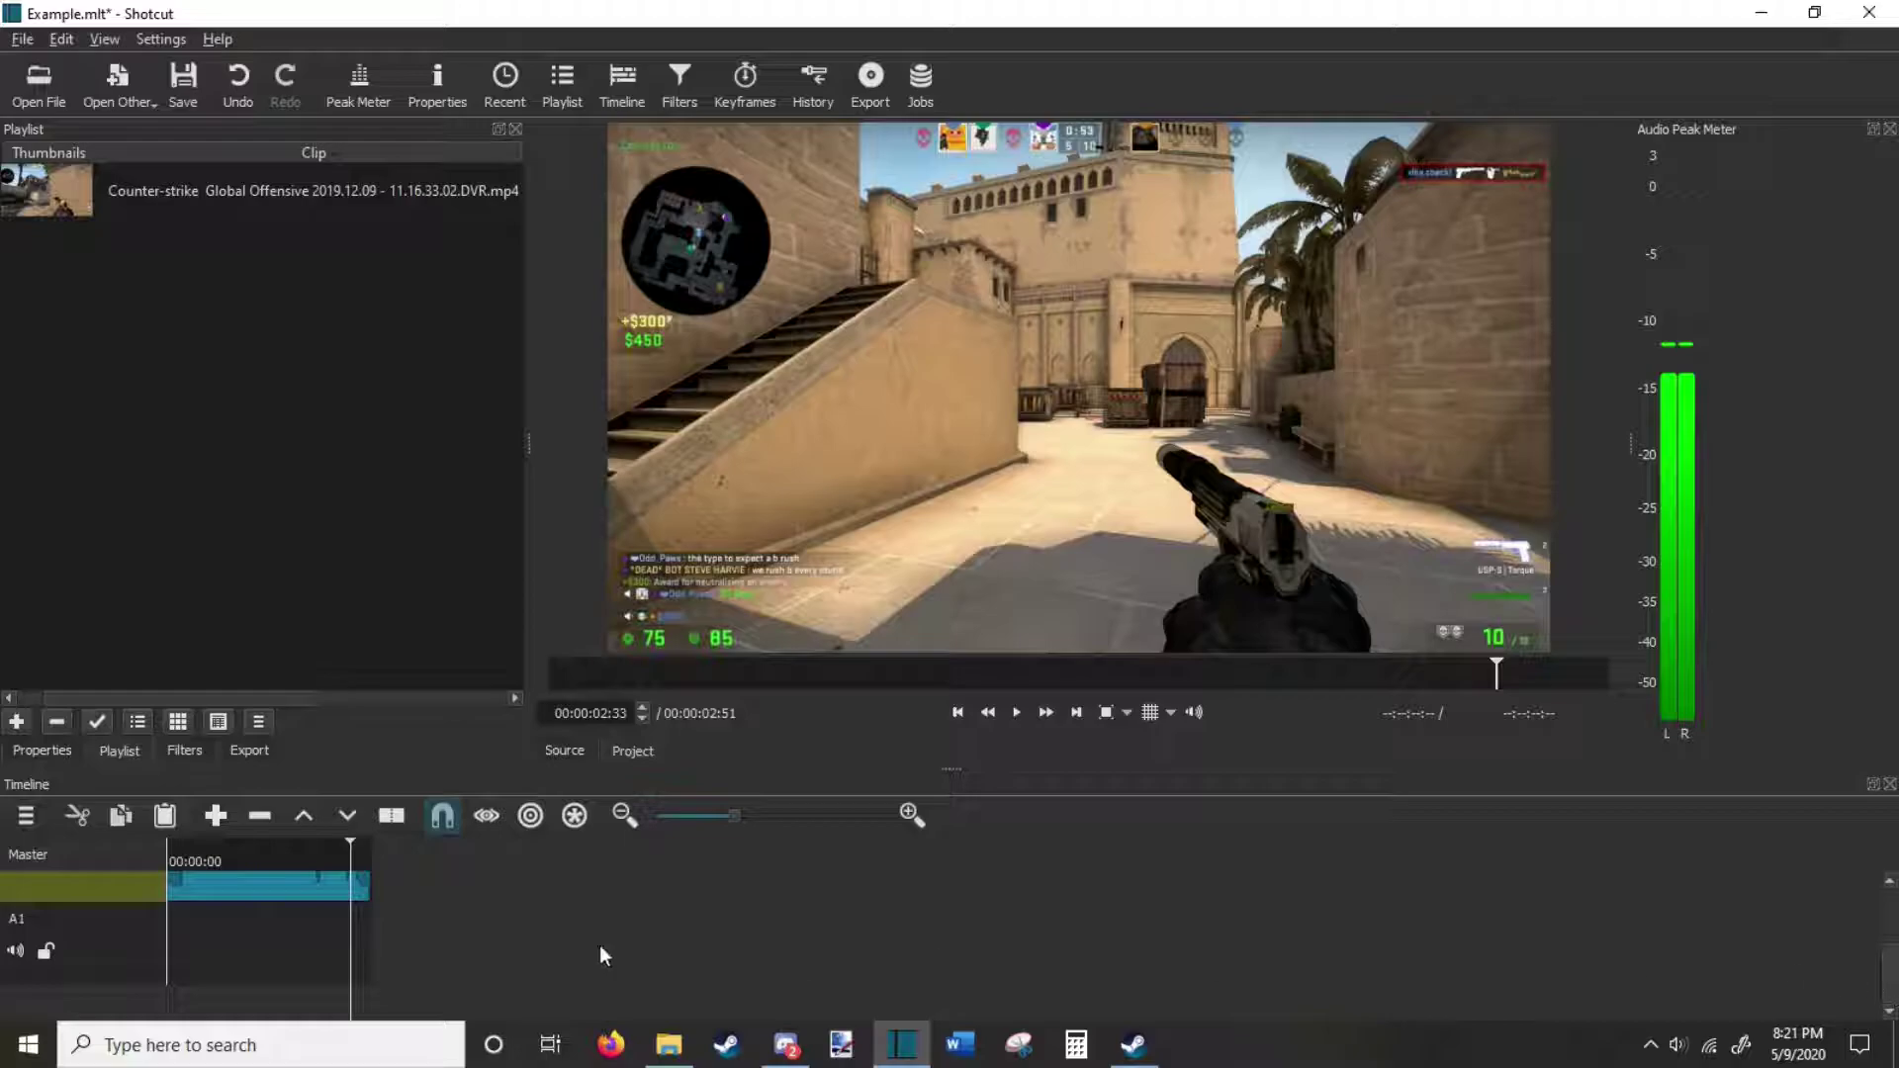
left_click(127, 961)
Add "Rockstar Shit.mp3" from the recent files in File Explorer to the Shotcut playlist.
left_click(668, 1044)
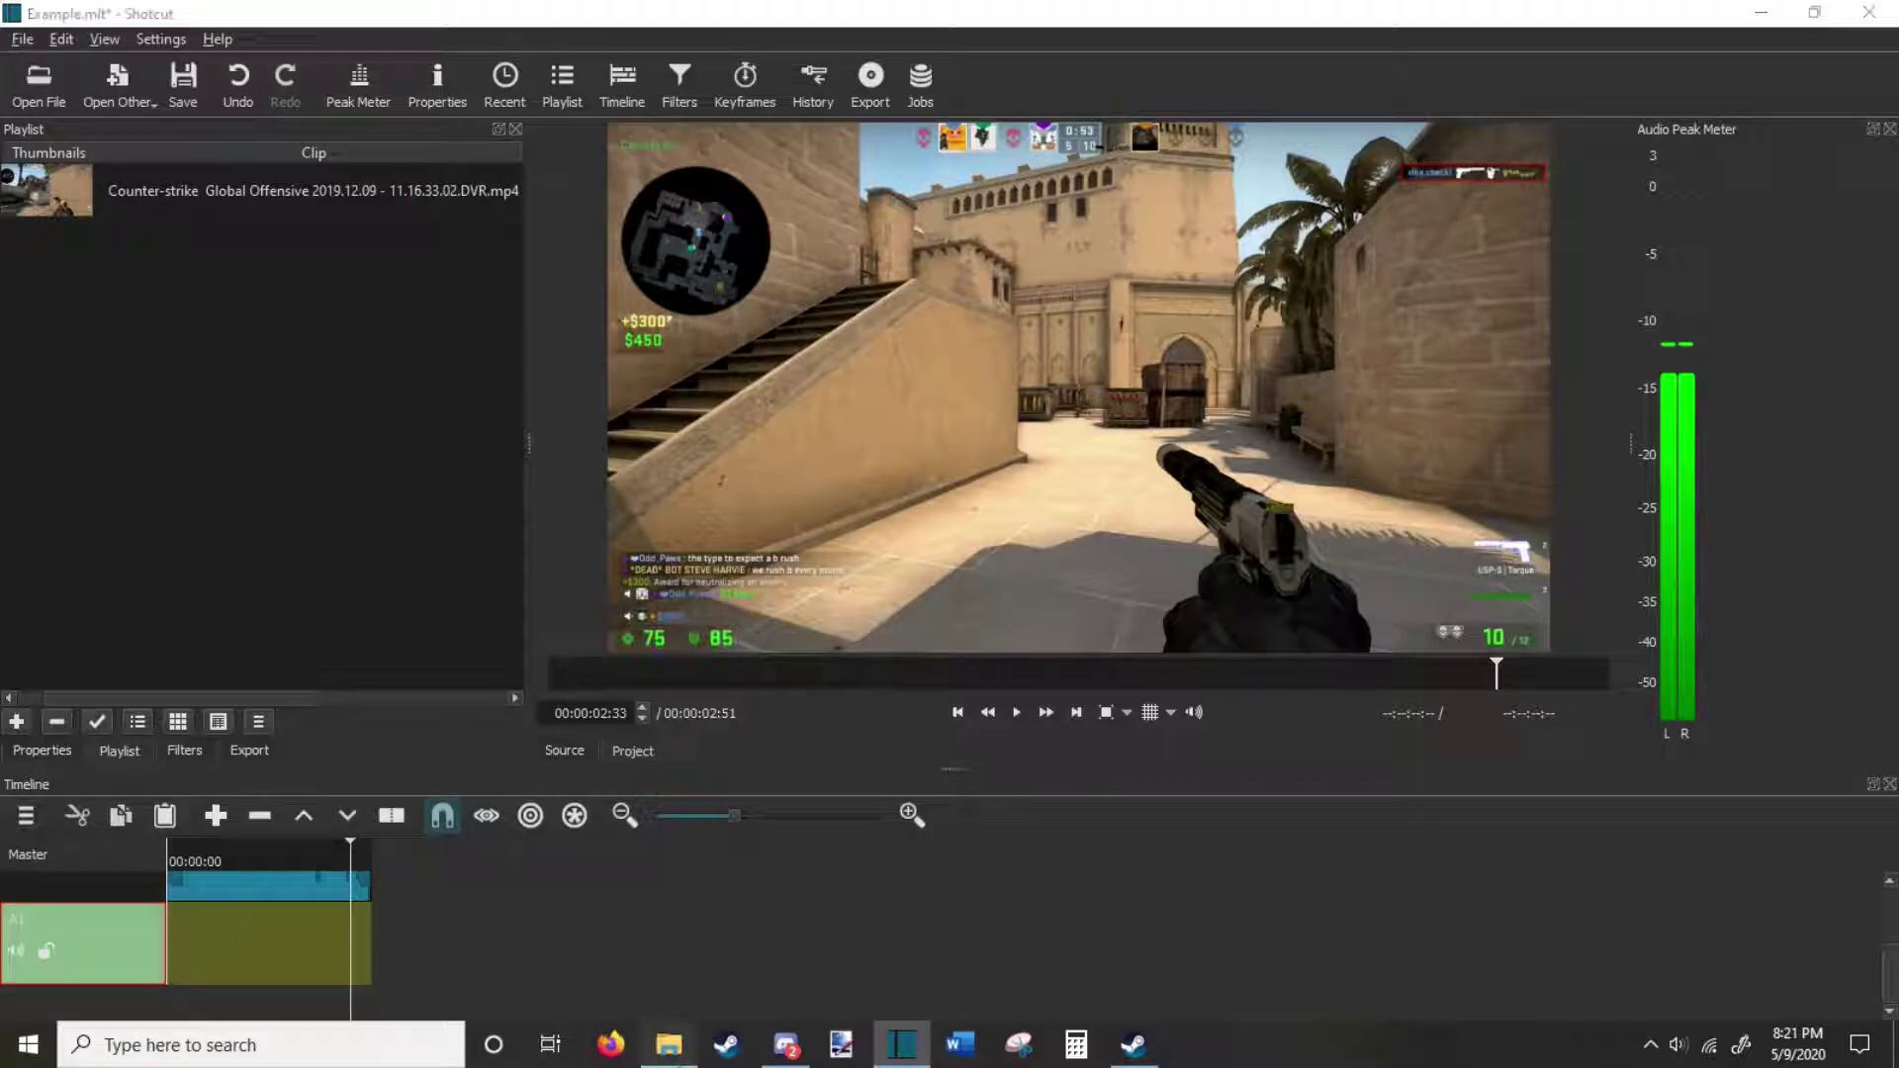
scroll(1037, 330, "up", 2)
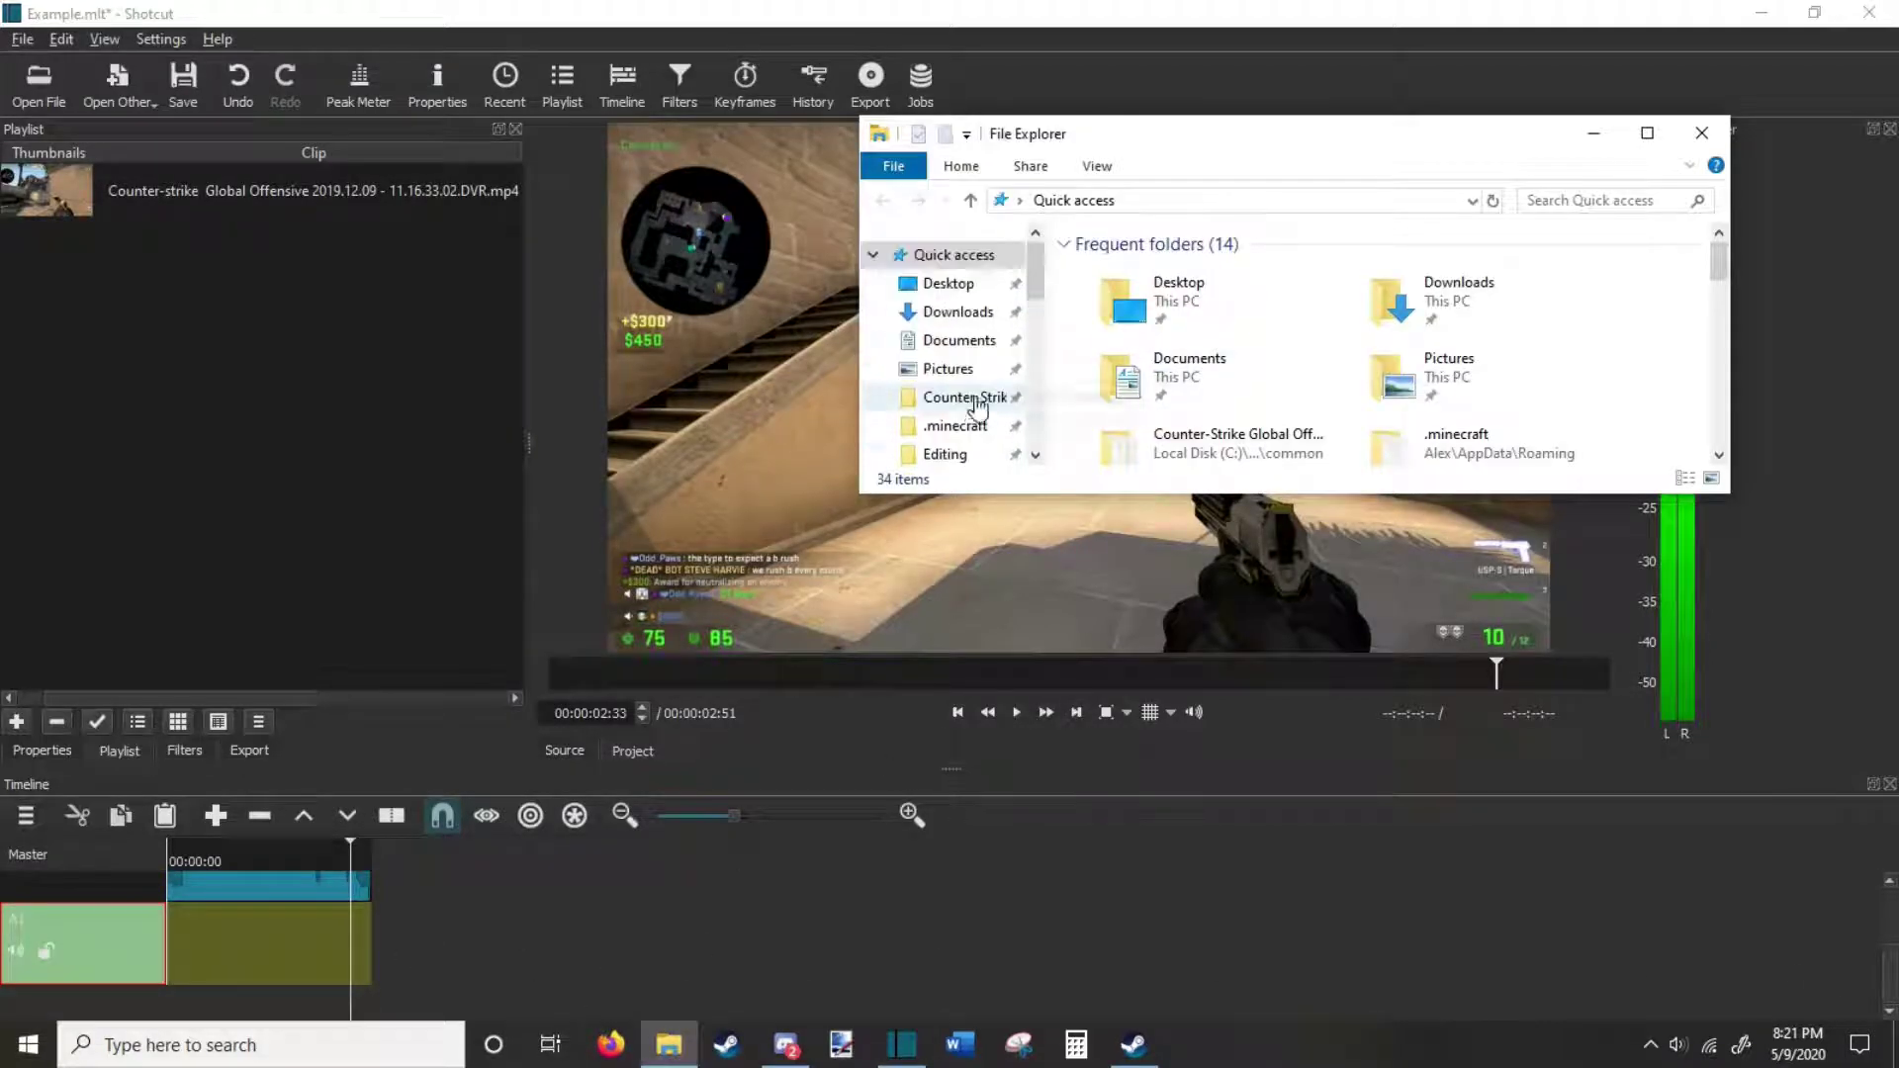
scroll(1301, 415, "down", 5)
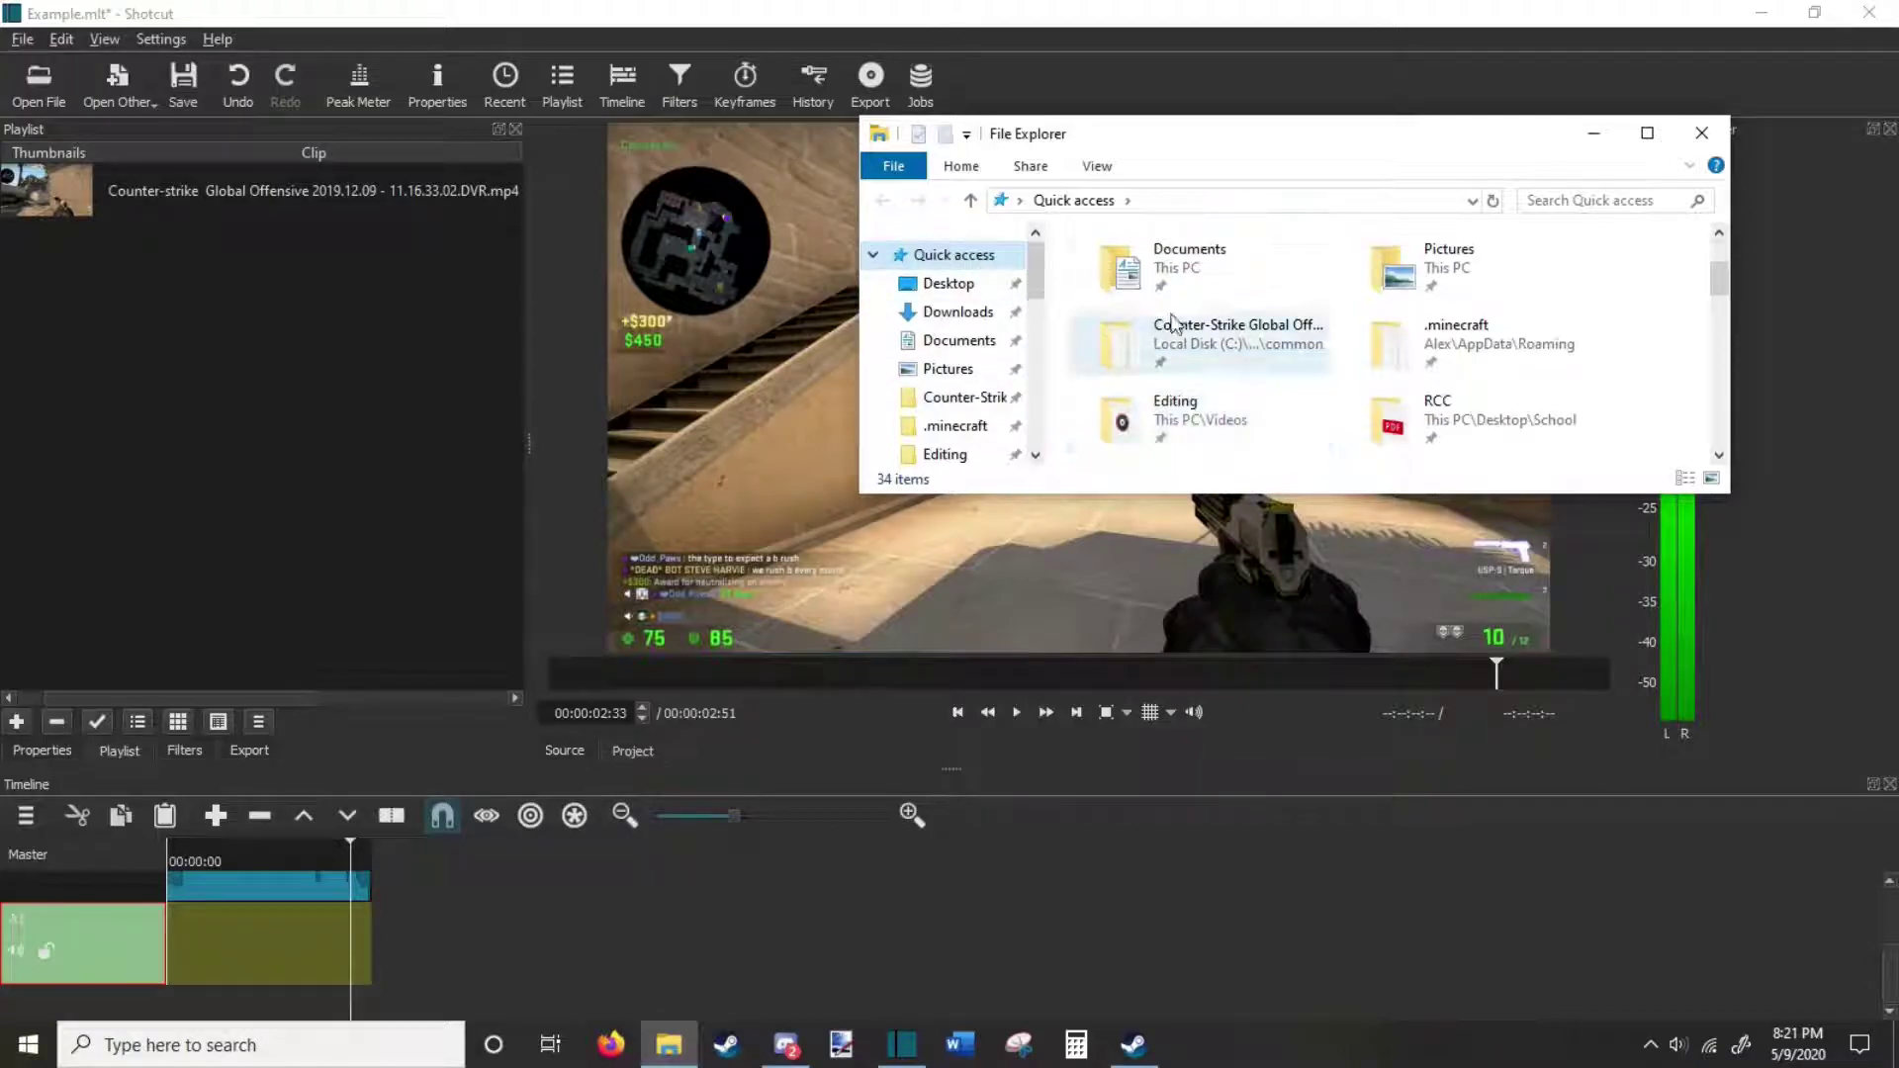
scroll(1300, 361, "down", 1)
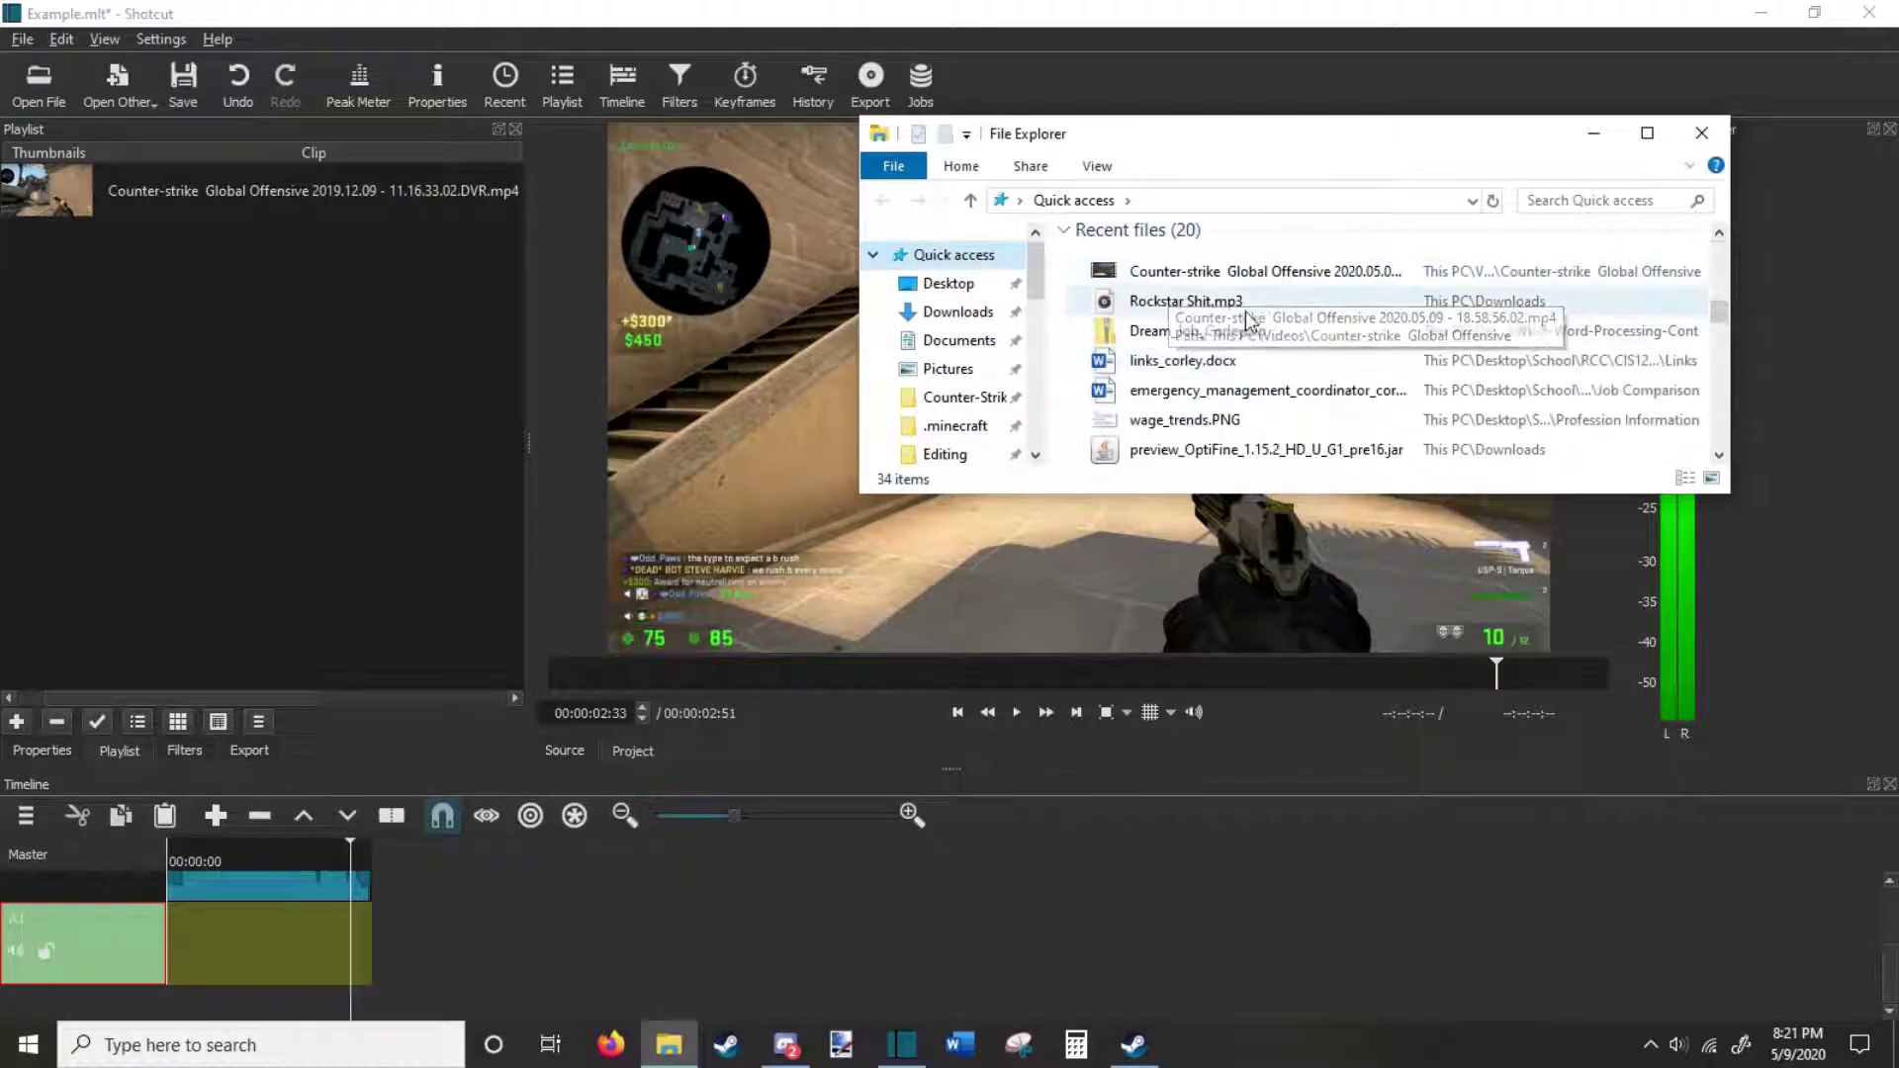
left_click_drag(1231, 306, 223, 489)
left_click(331, 324)
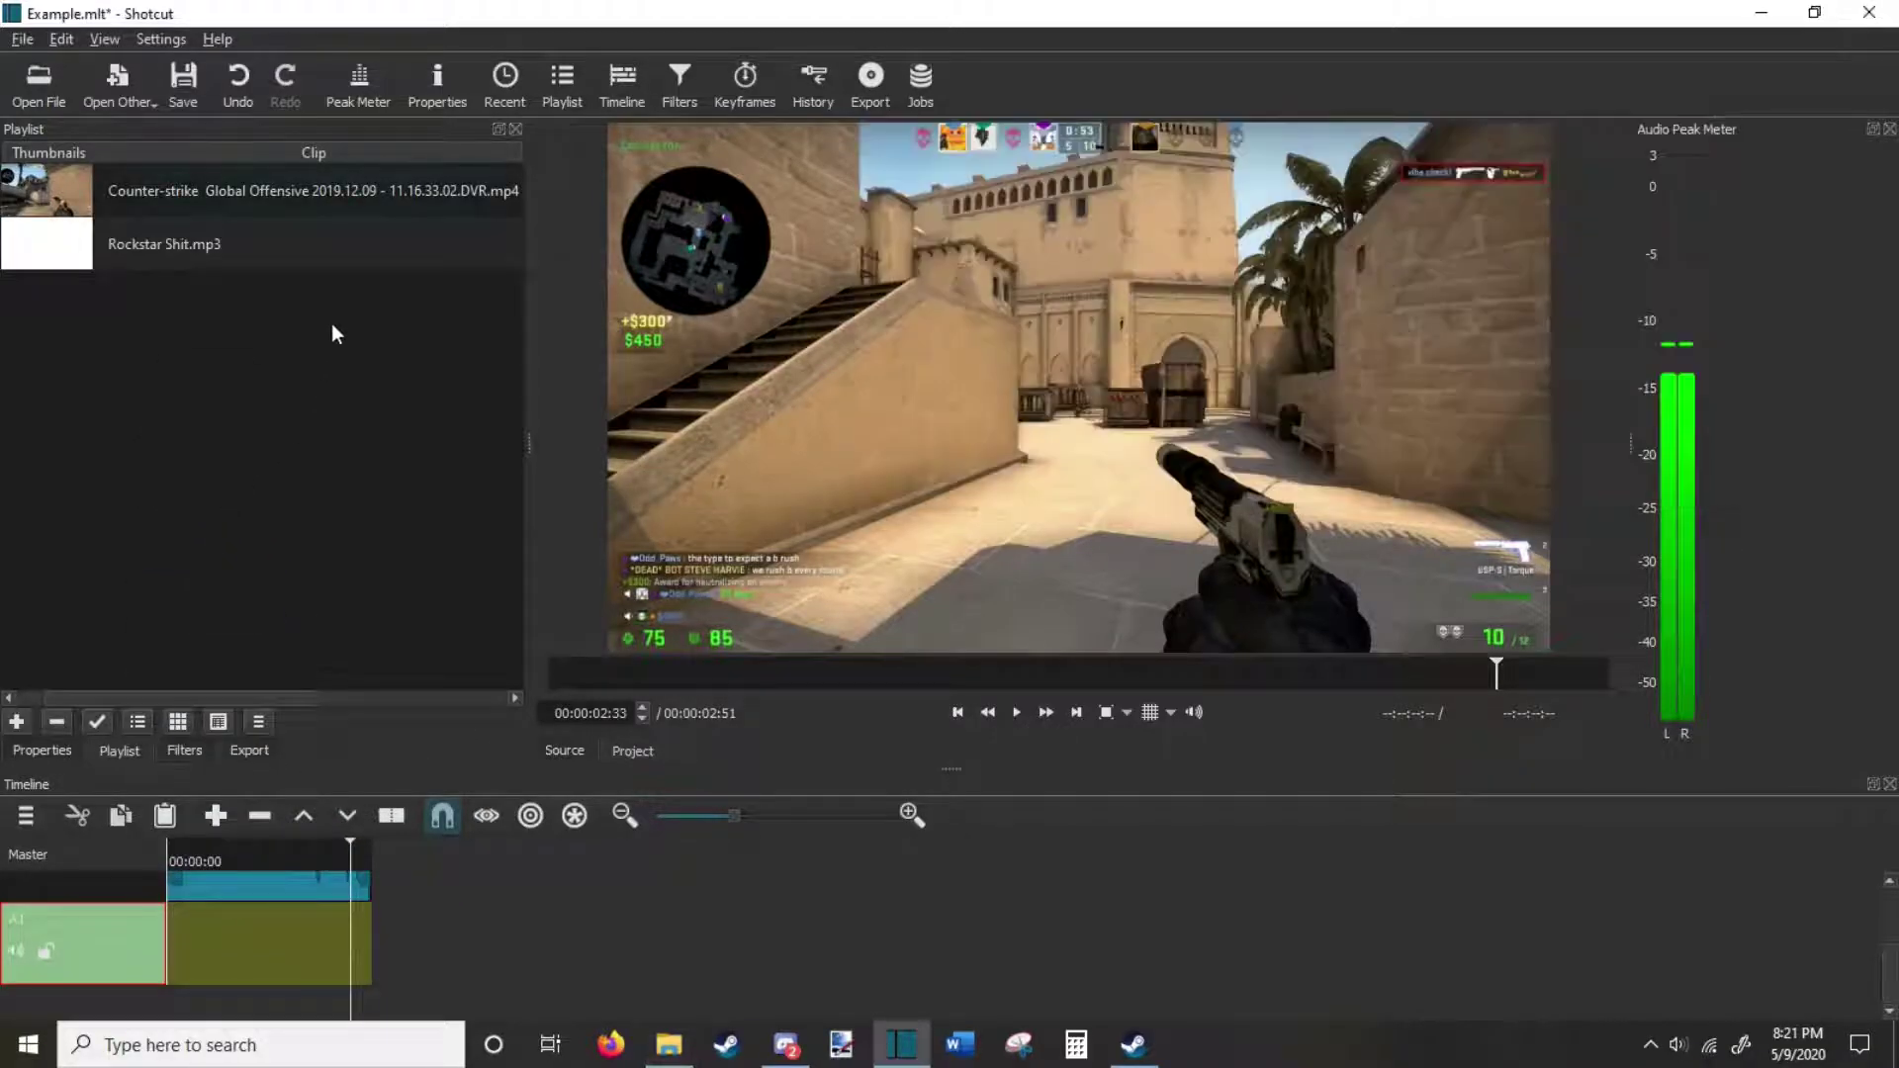
Place "Rockstar Shit.mp3" at the start of audio track A1 and briefly play the project from the beginning.
left_click_drag(169, 233, 172, 941)
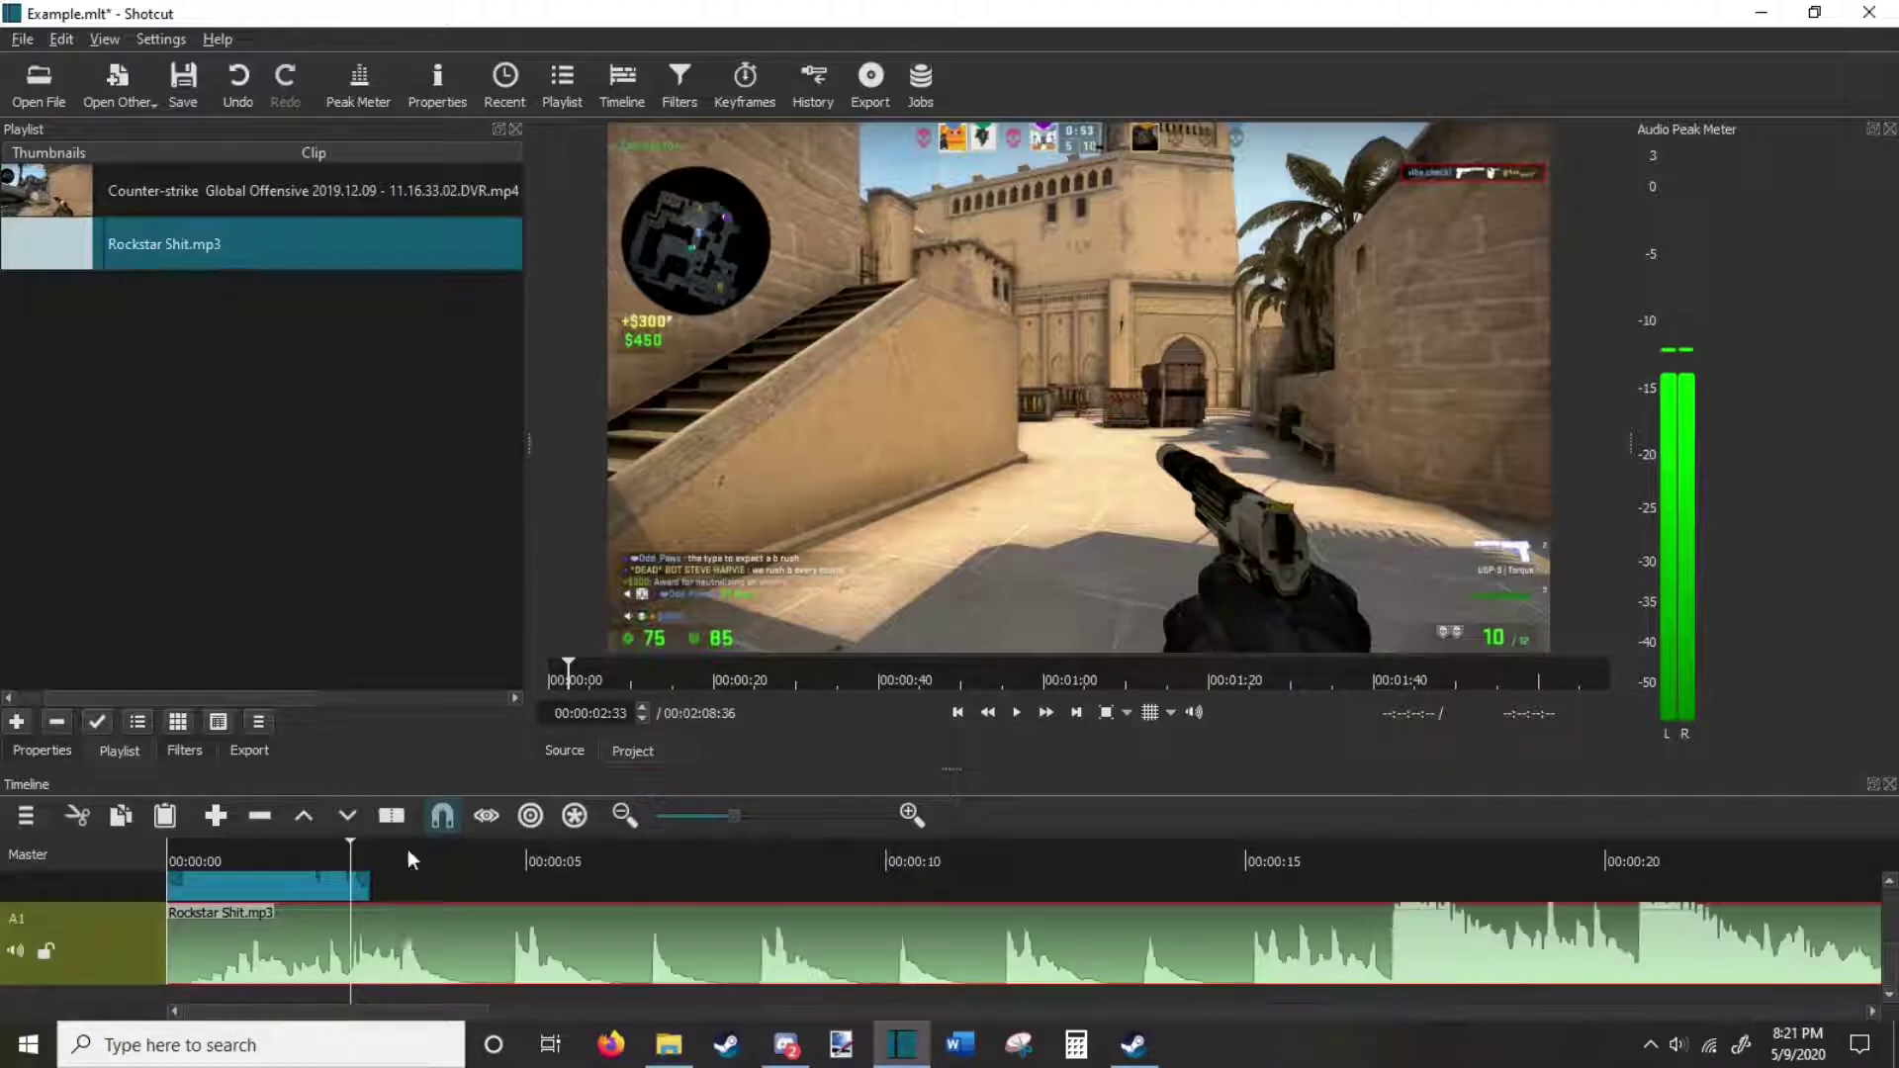
left_click_drag(354, 843, 147, 851)
key("space")
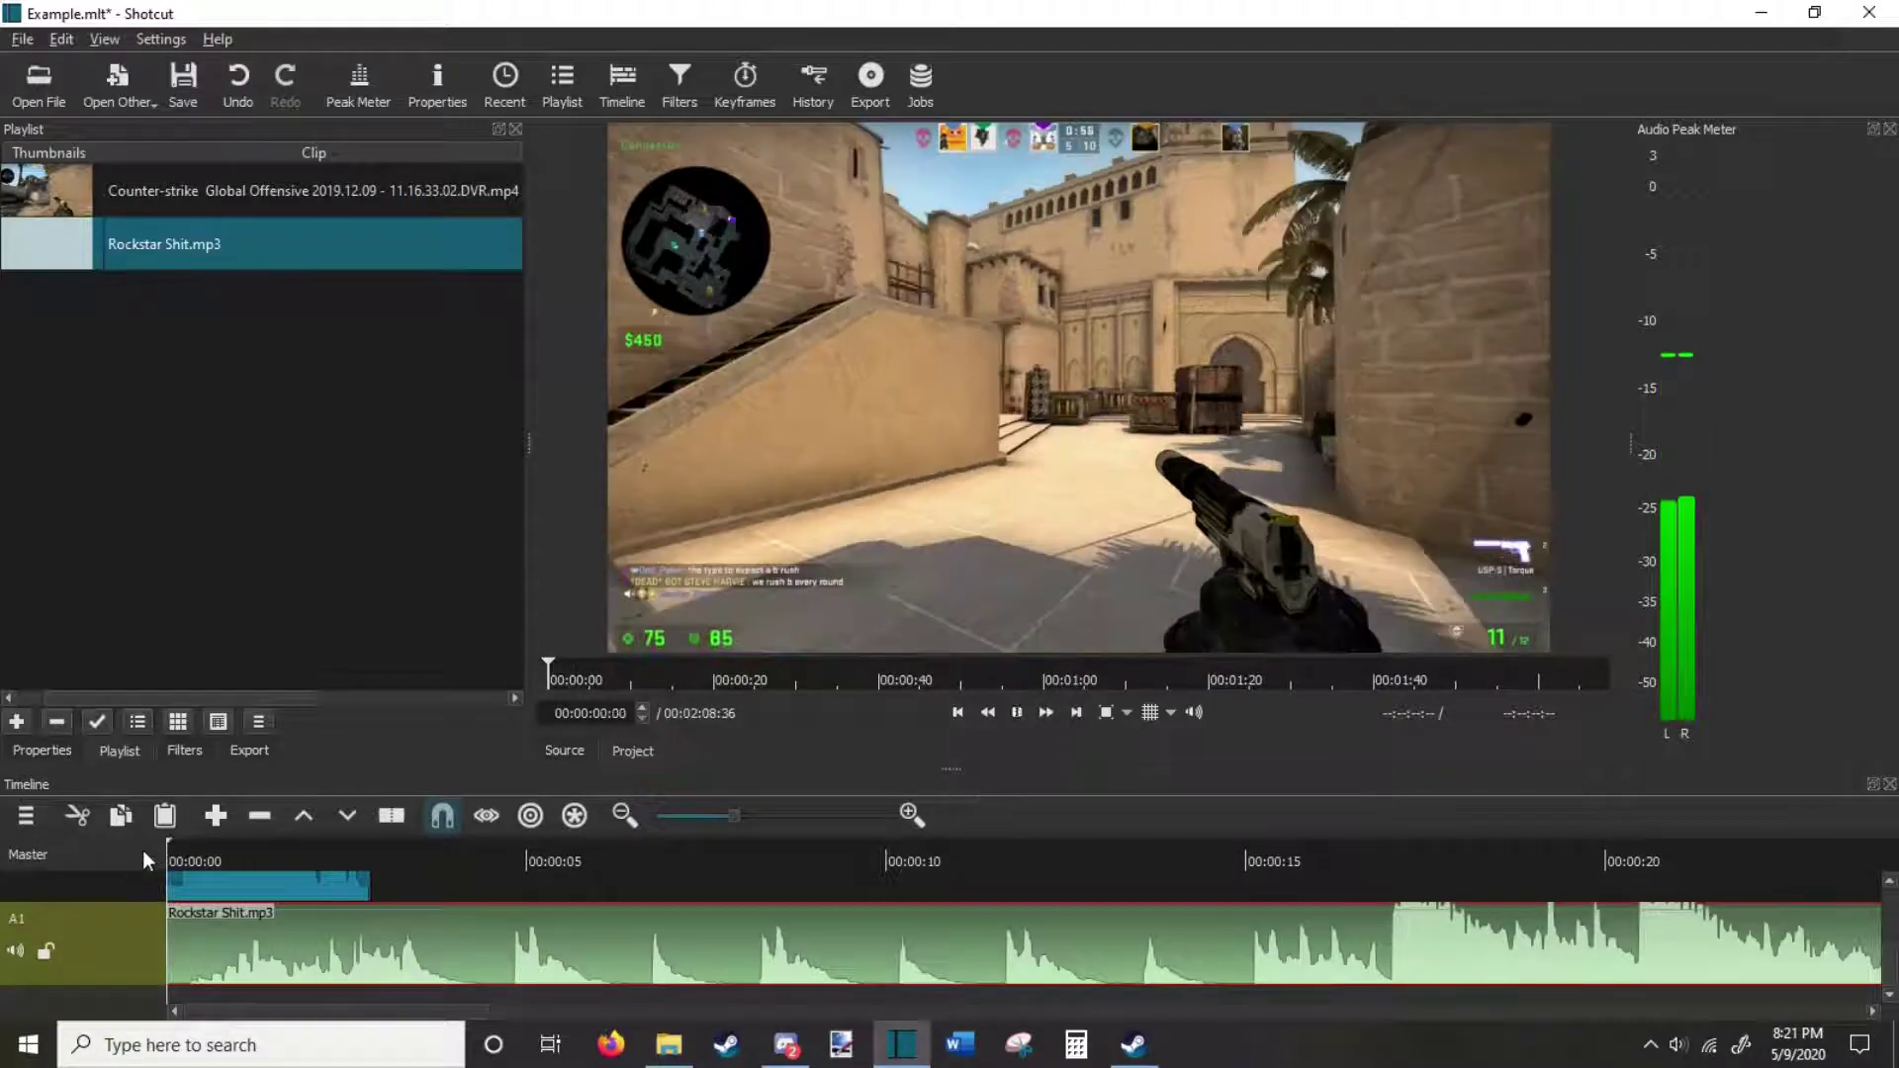
key("space")
Examine the gameplay clip's audio properties and its filter list for sound settings.
left_click(320, 882)
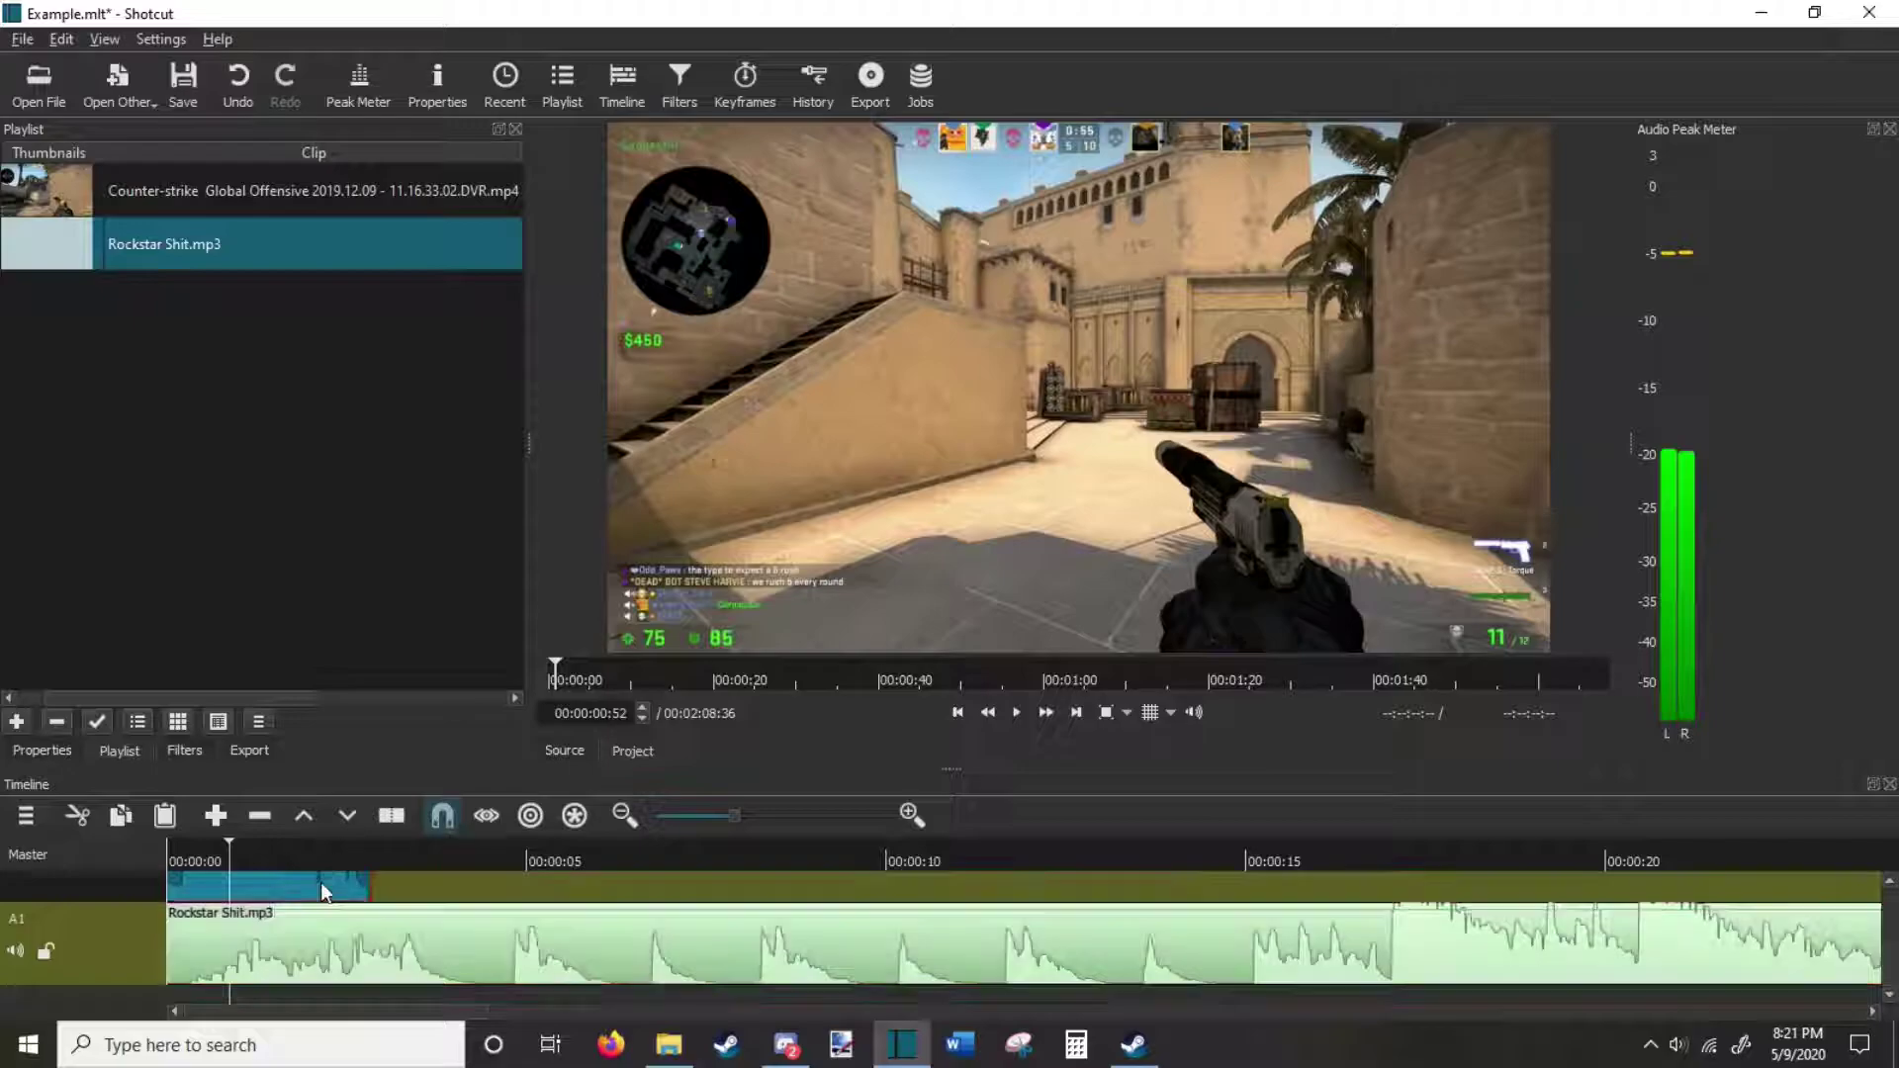
right_click(321, 882)
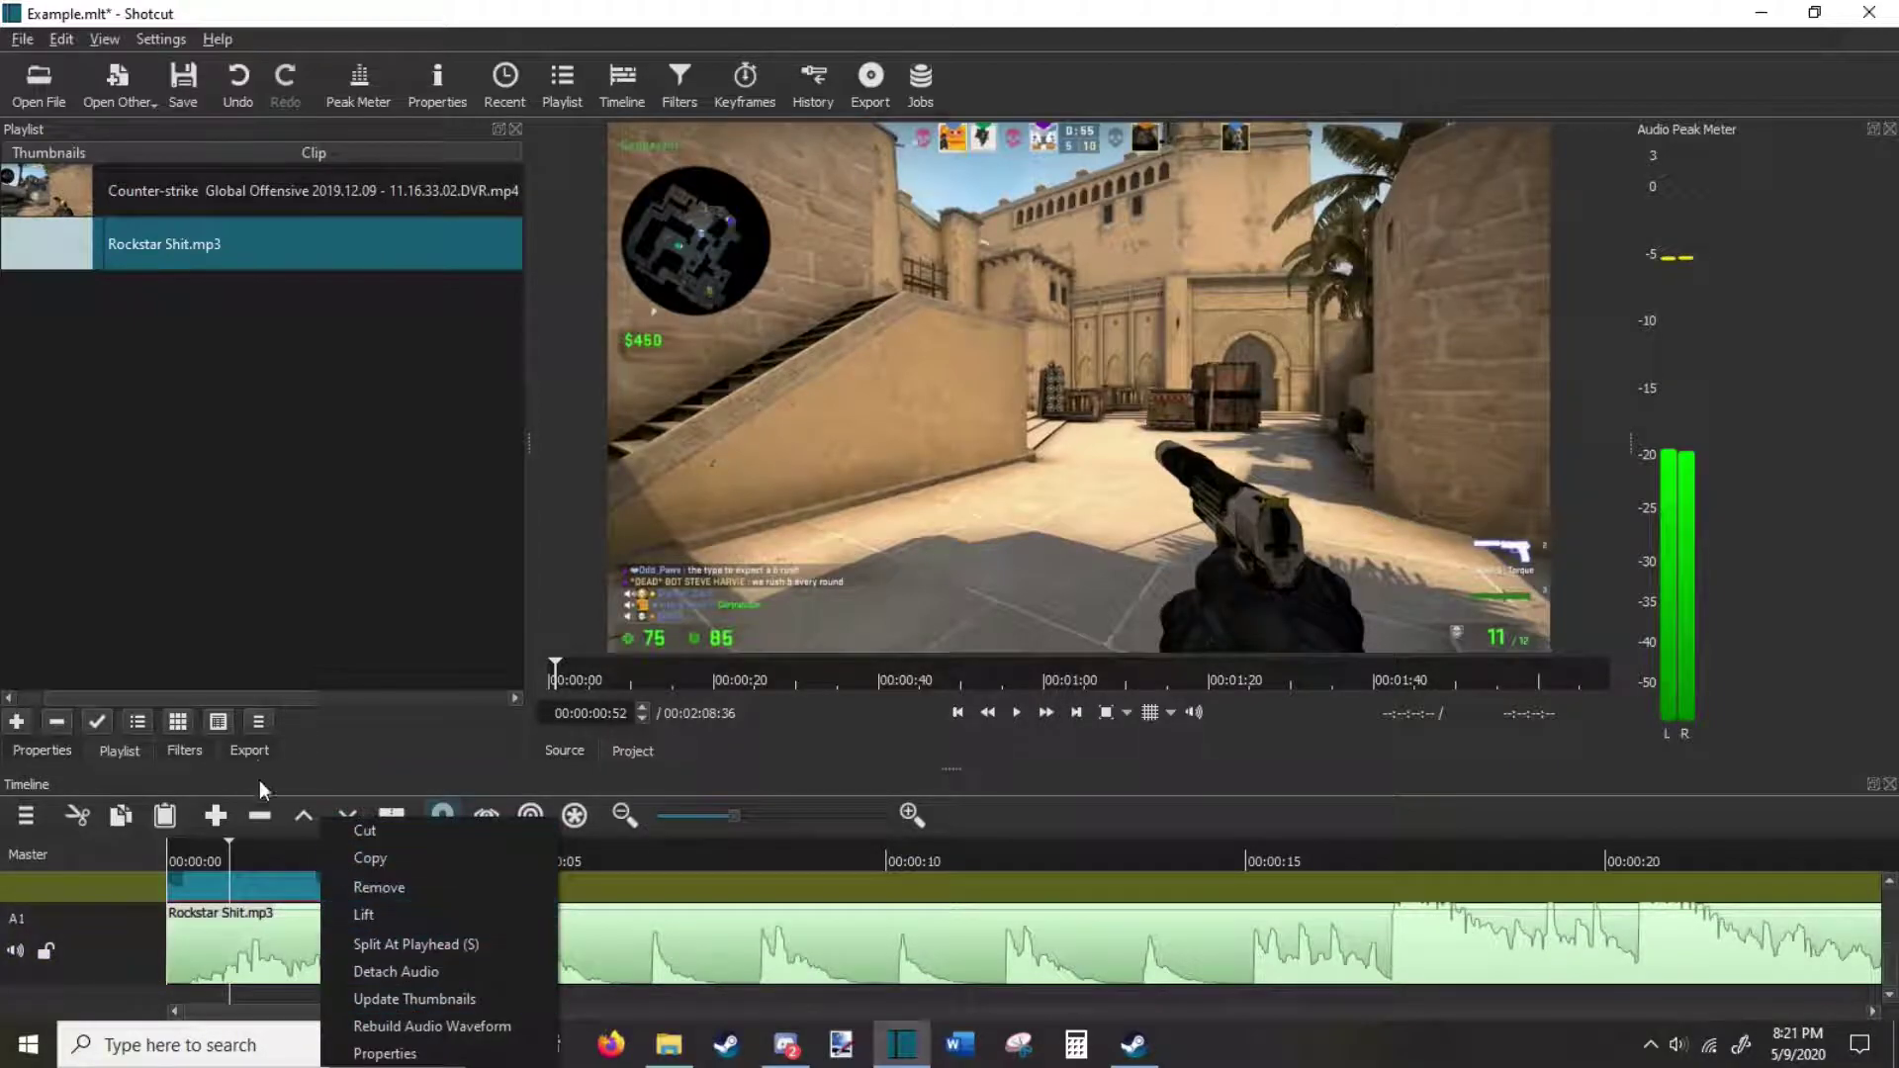
left_click(349, 758)
left_click(42, 751)
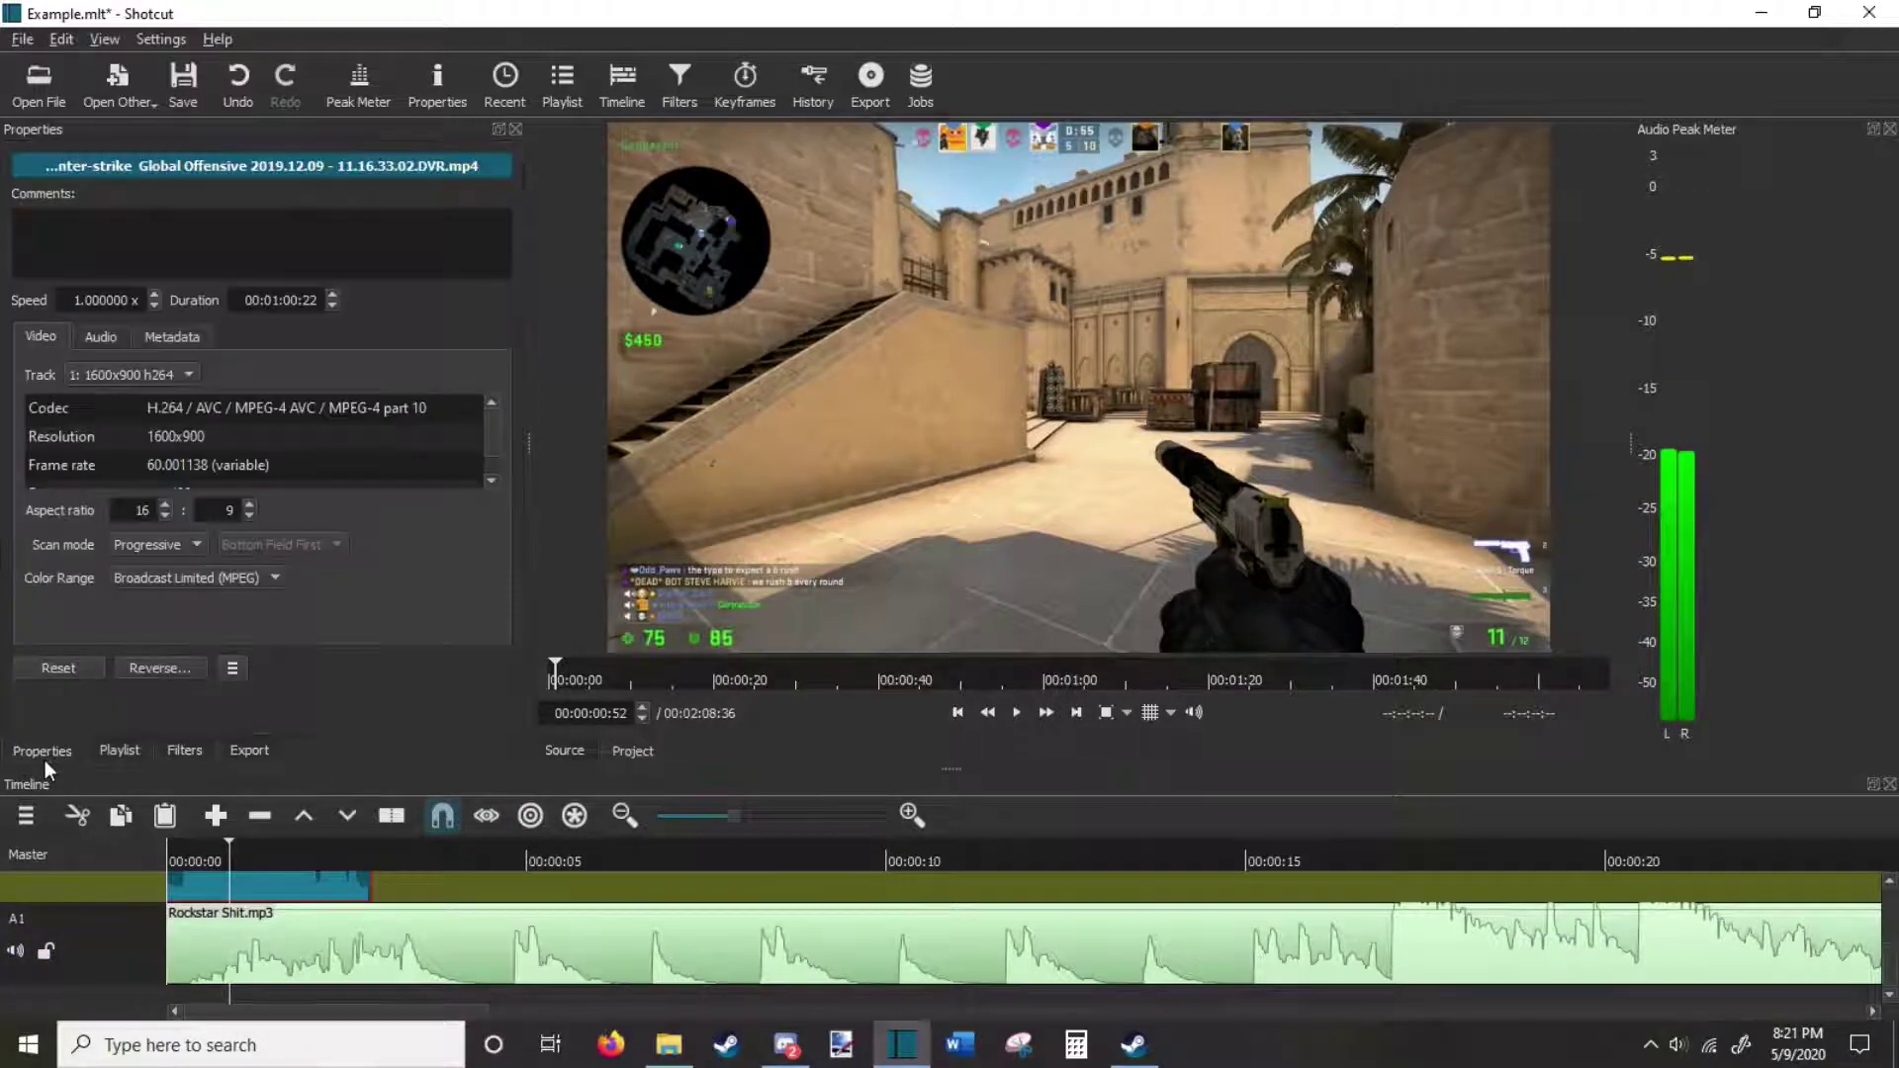
left_click(101, 338)
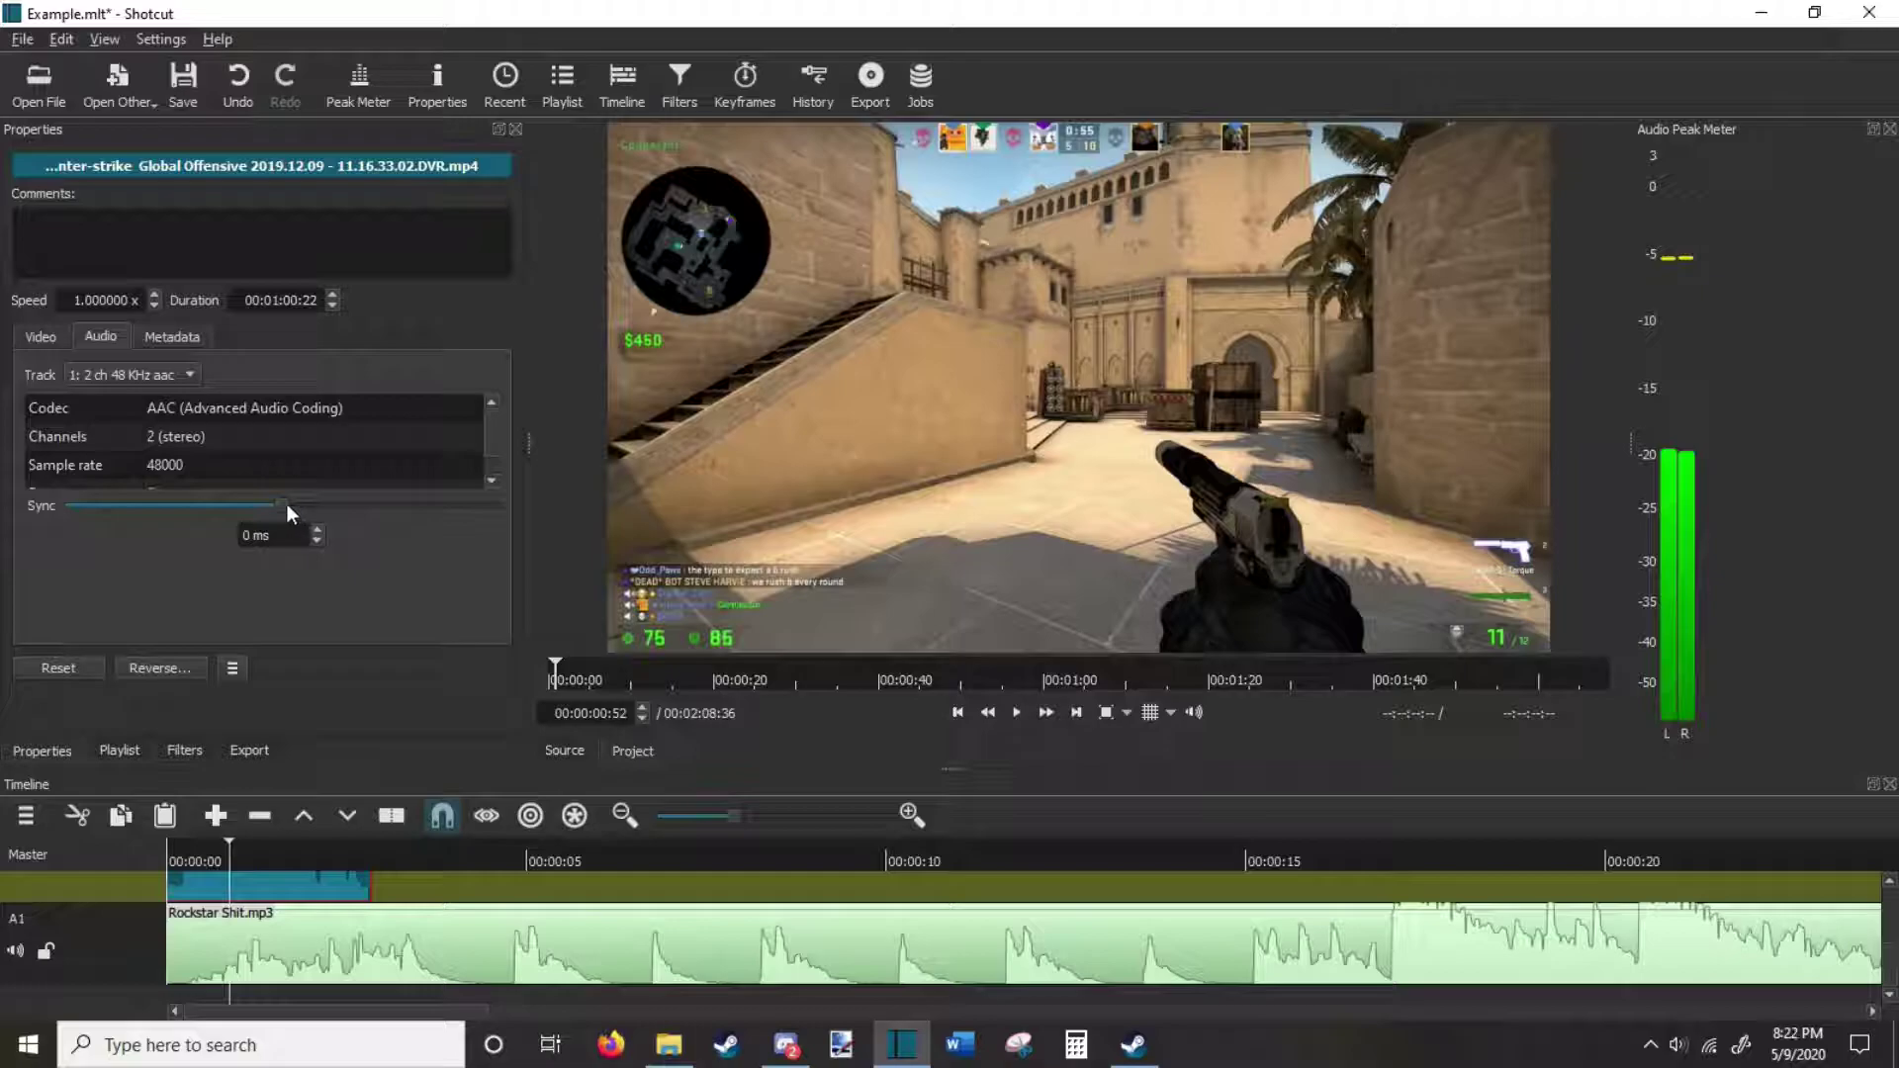
scroll(489, 477, "down", 1)
scroll(491, 415, "up", 1)
left_click(181, 748)
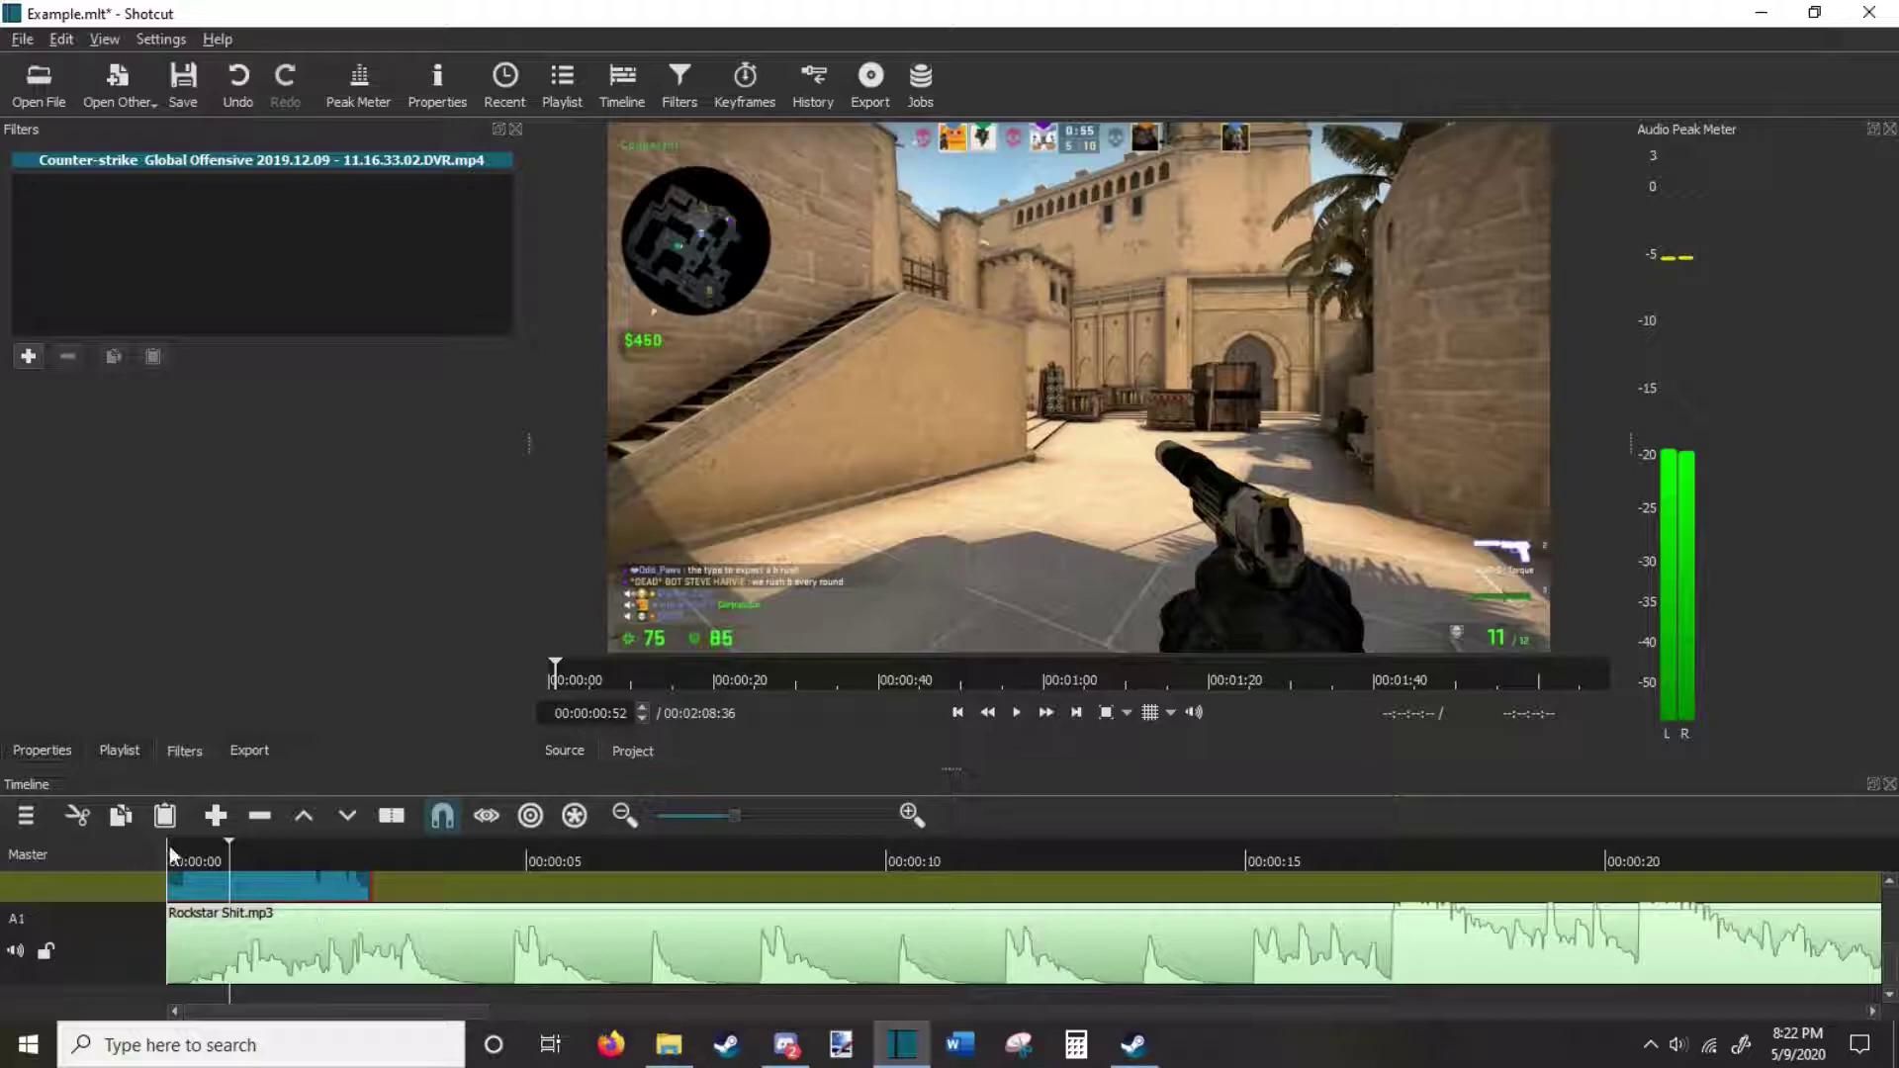
Play the project from the beginning, skipping ahead through the music to locate its beat drop at about 00:00:17:02.
left_click_drag(229, 857, 174, 855)
key("space")
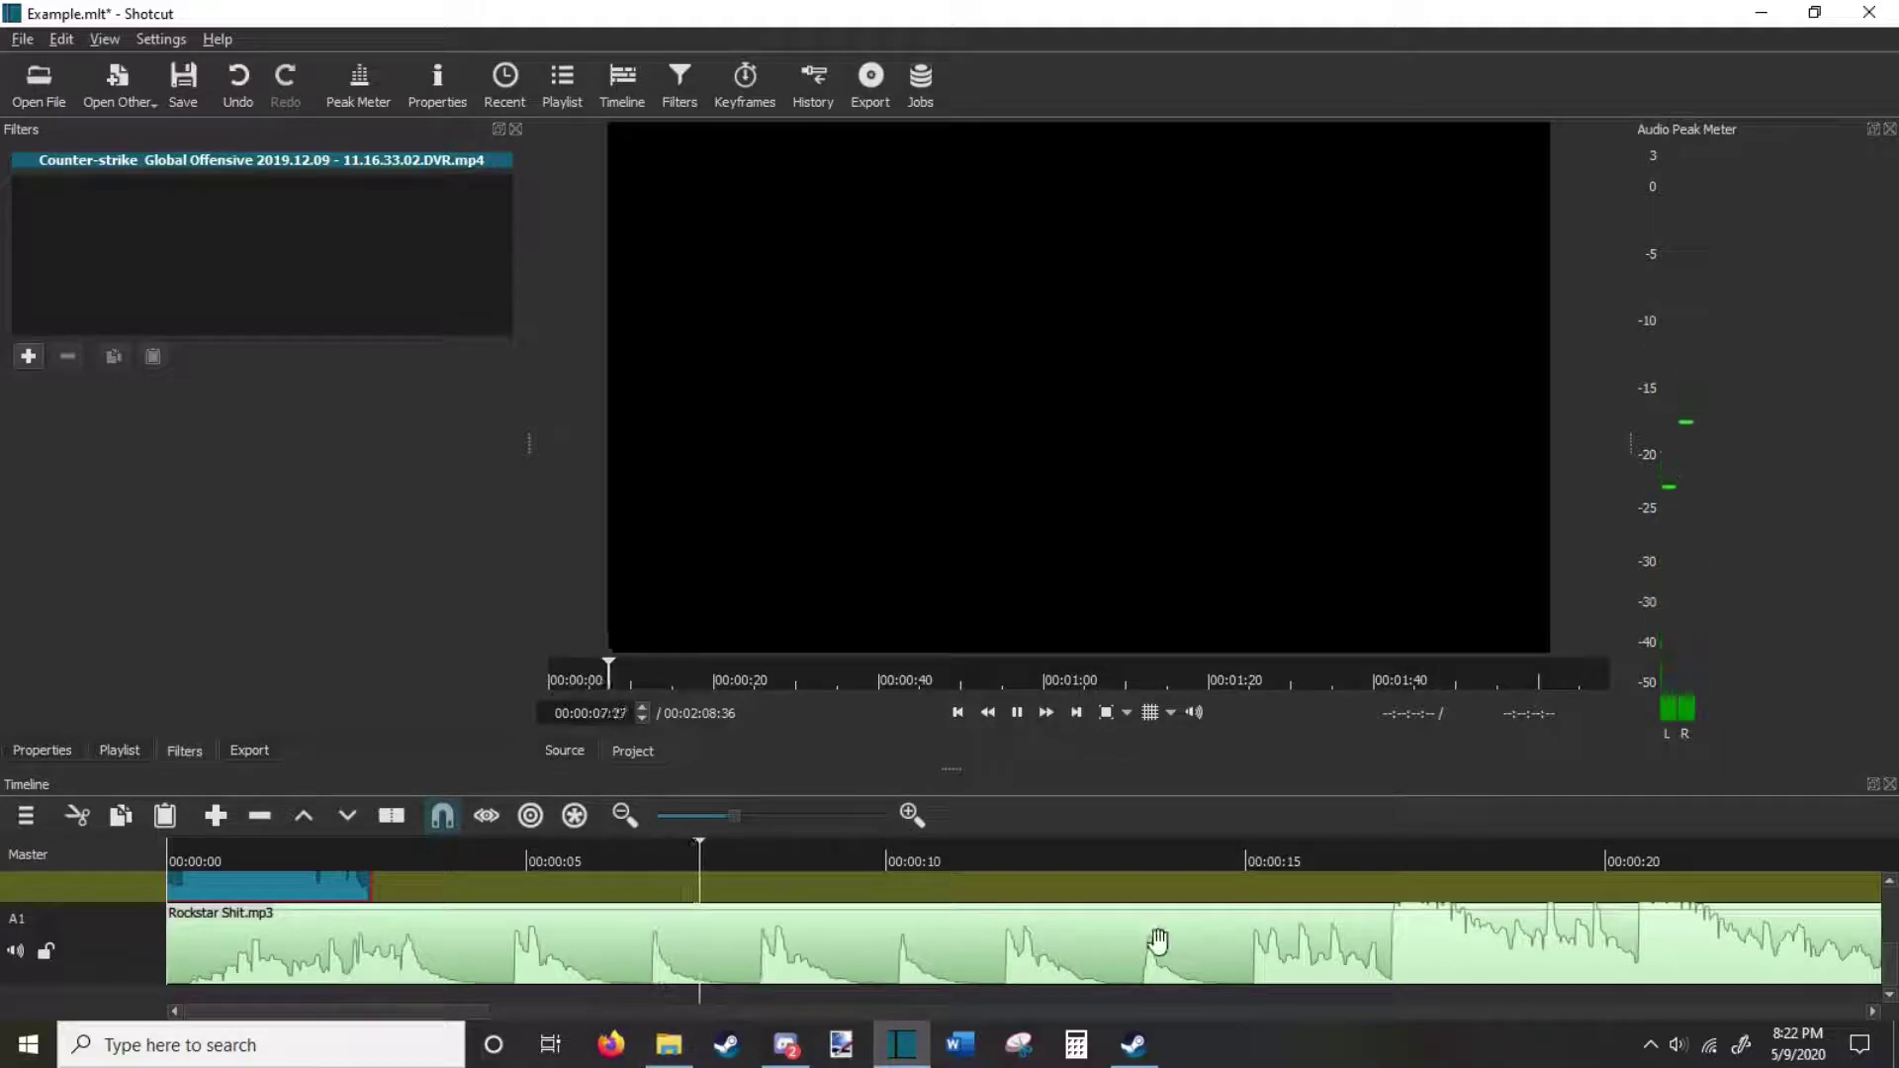
key("space")
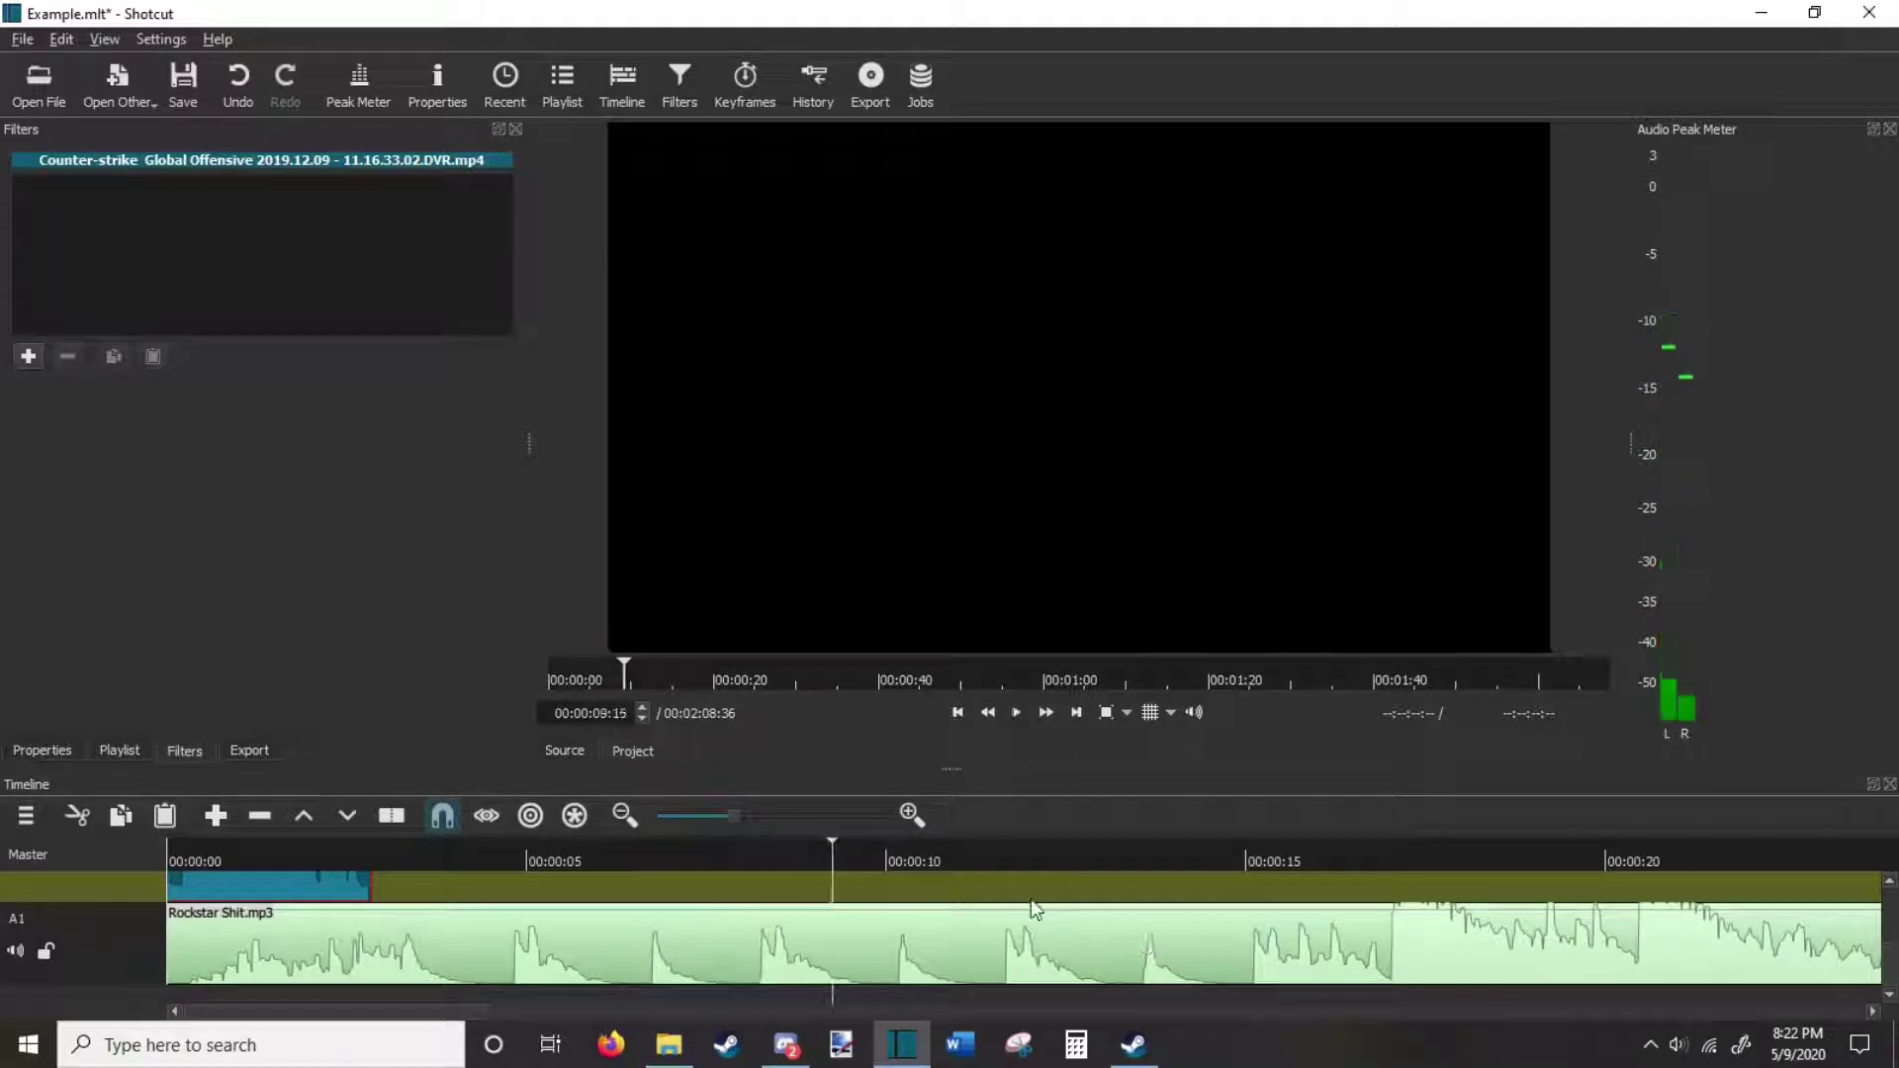
left_click(835, 846)
scroll(1837, 952, "down", 1)
left_click_drag(829, 864, 1244, 840)
key("space")
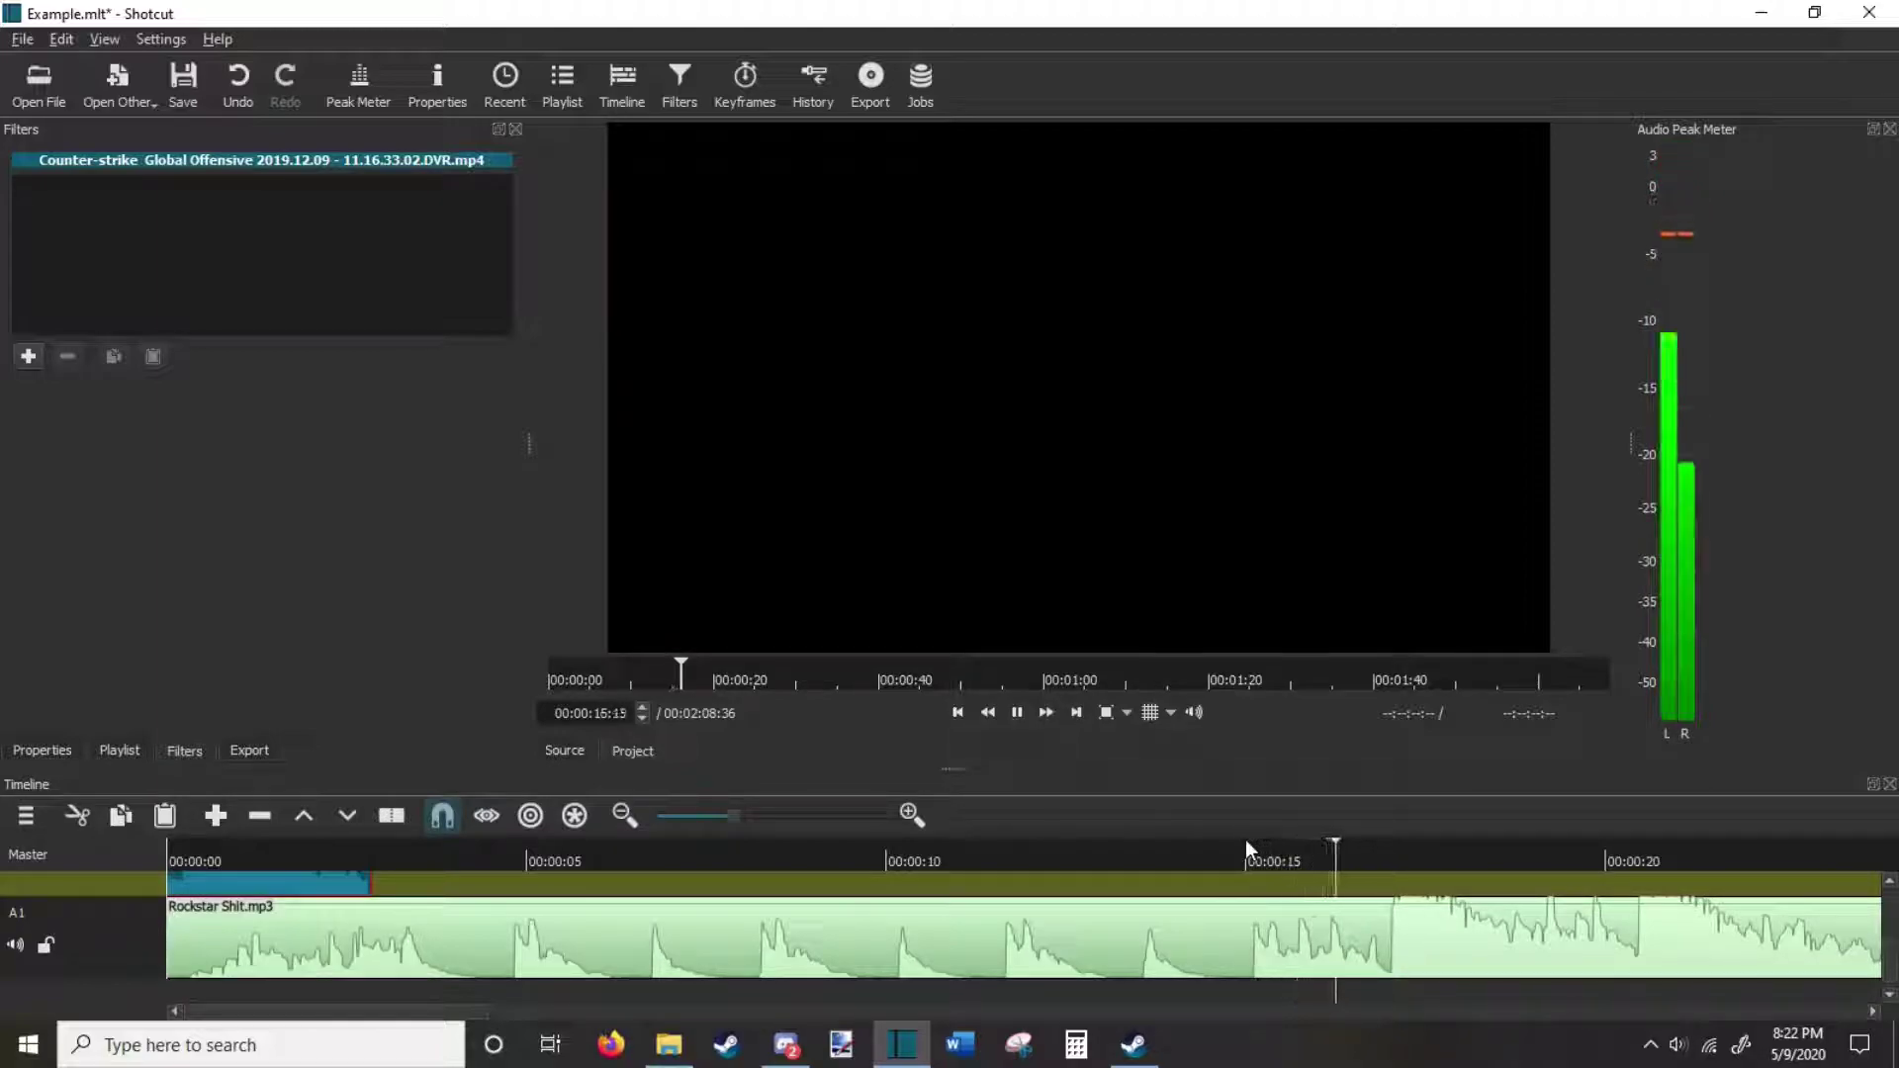
left_click_drag(1432, 856, 1395, 852)
key("space")
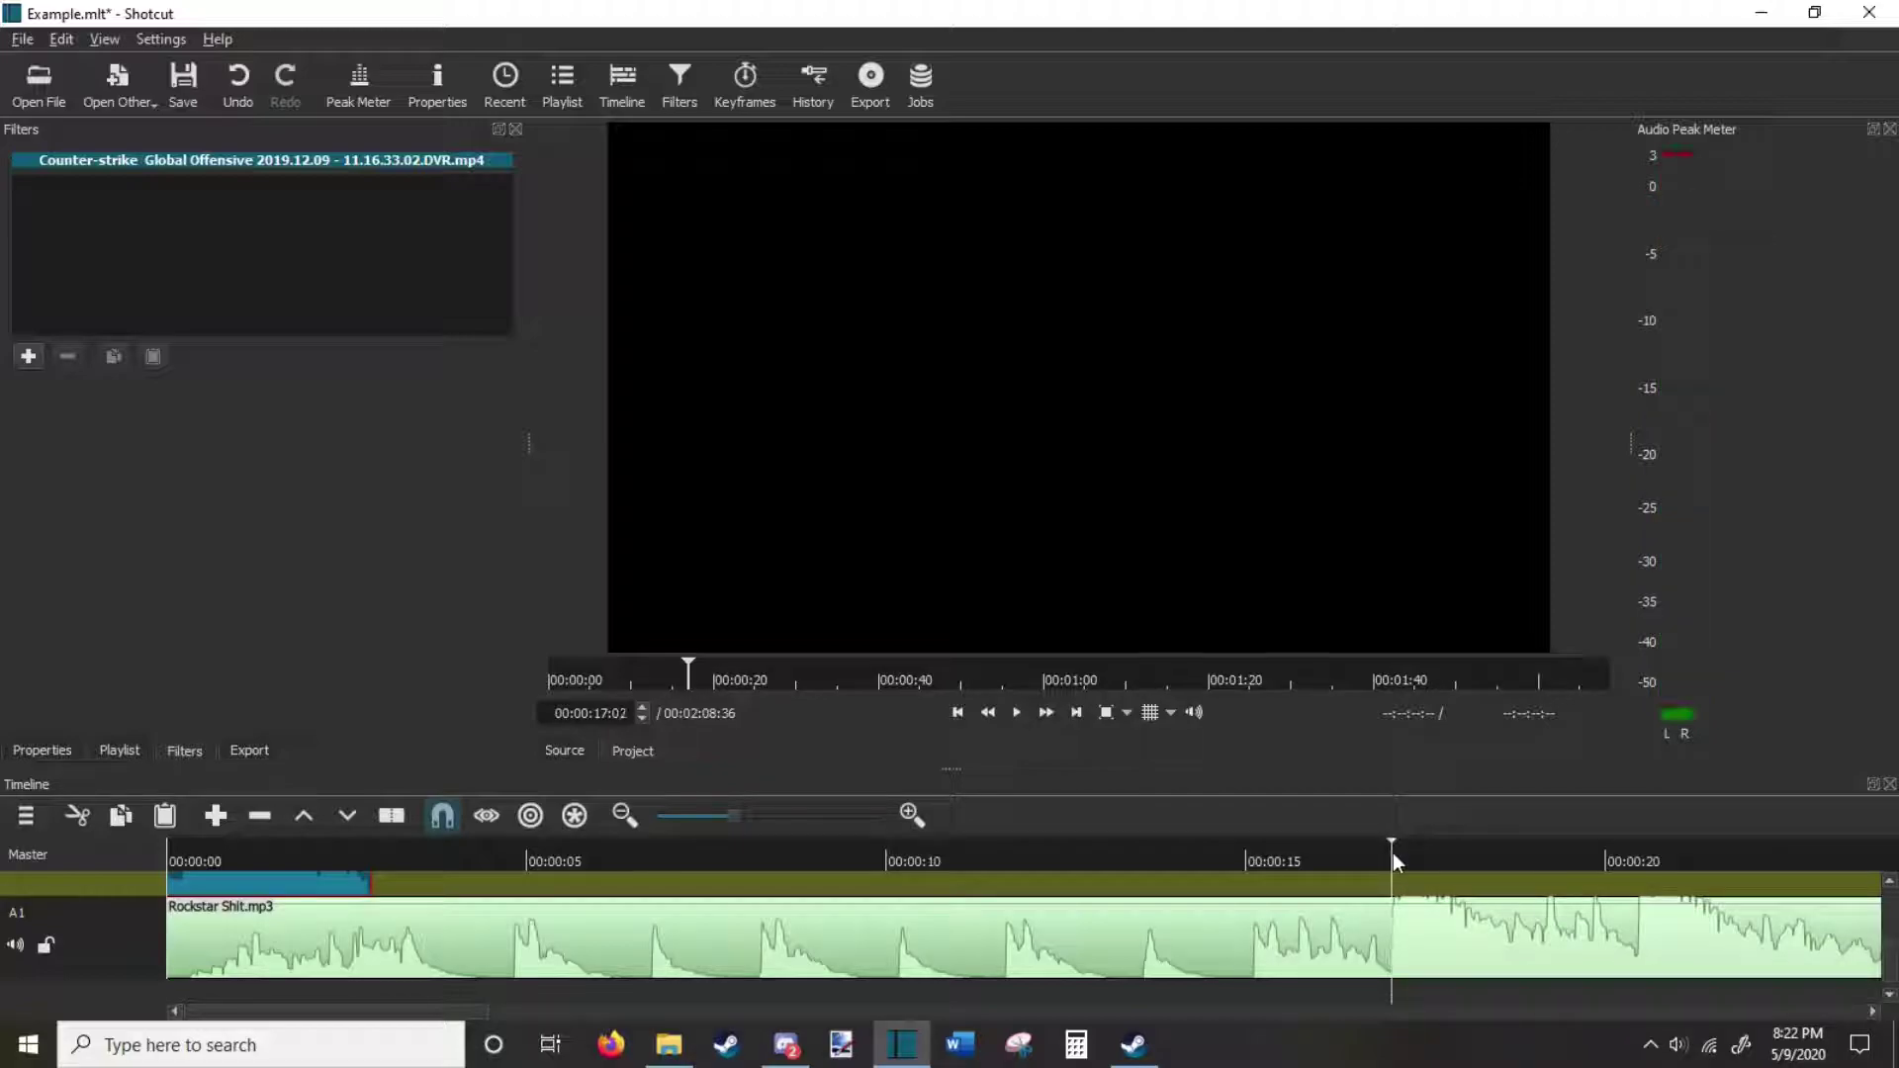
Step frame by frame through the gameplay clip from about 00:00:01:57 to find the exact moment of the kill shot.
scroll(1891, 960, "up", 2)
scroll(1893, 961, "up", 2)
left_click_drag(1391, 857, 306, 924)
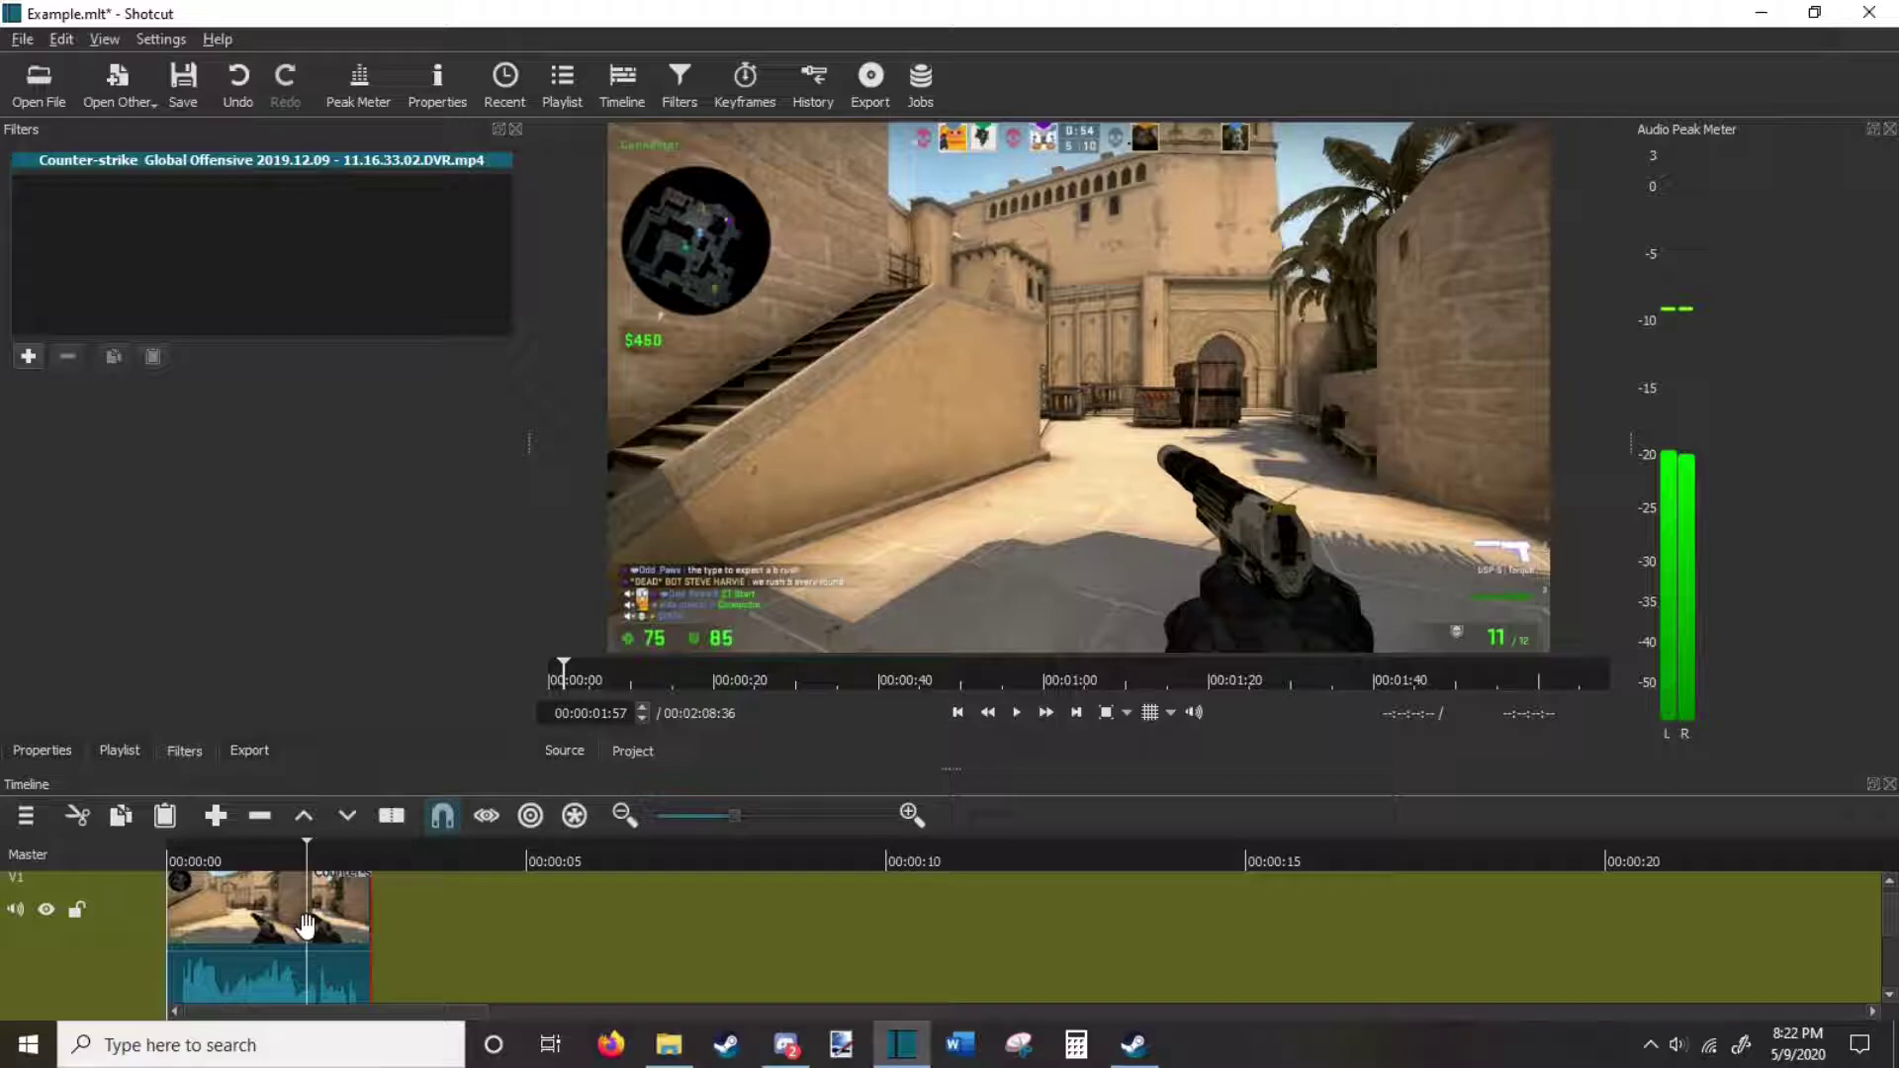
key("Right")
key("Right")
key("Right")
key("Right")
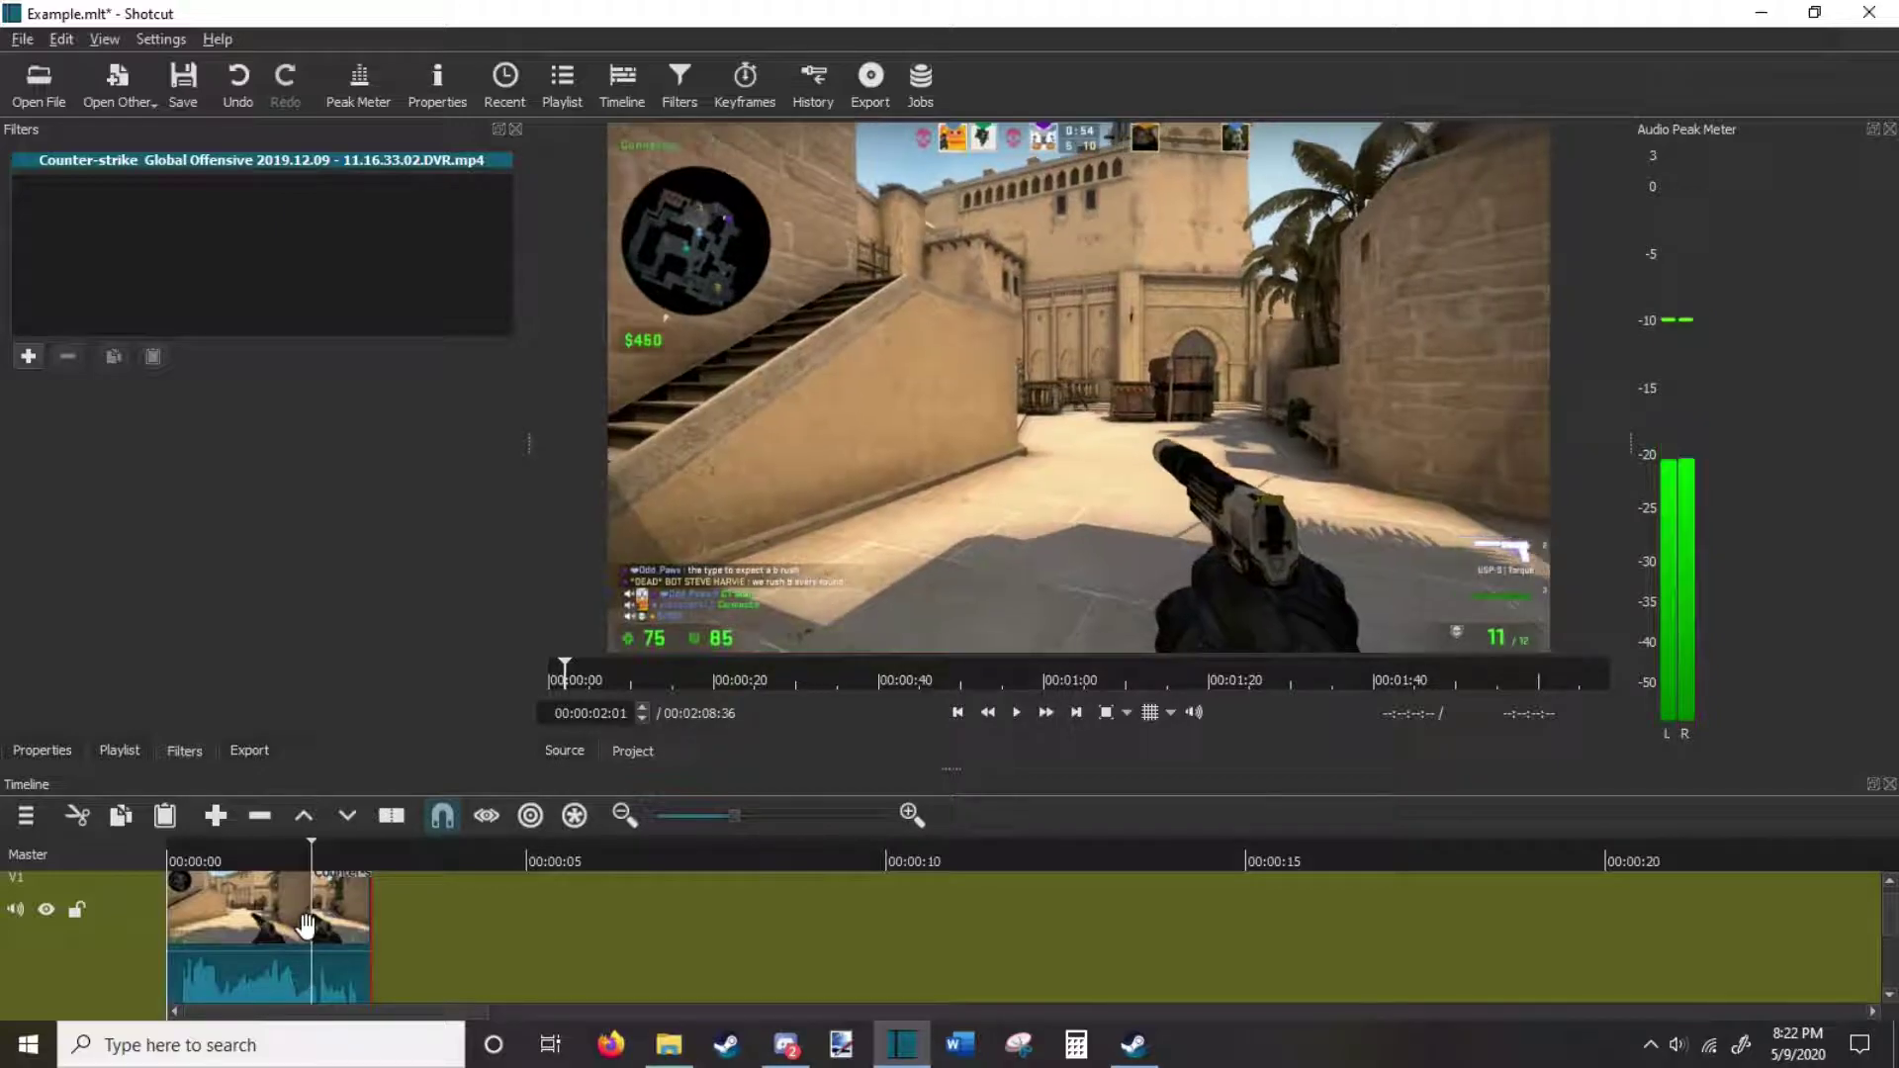
key("Right")
key("Right")
key("Right")
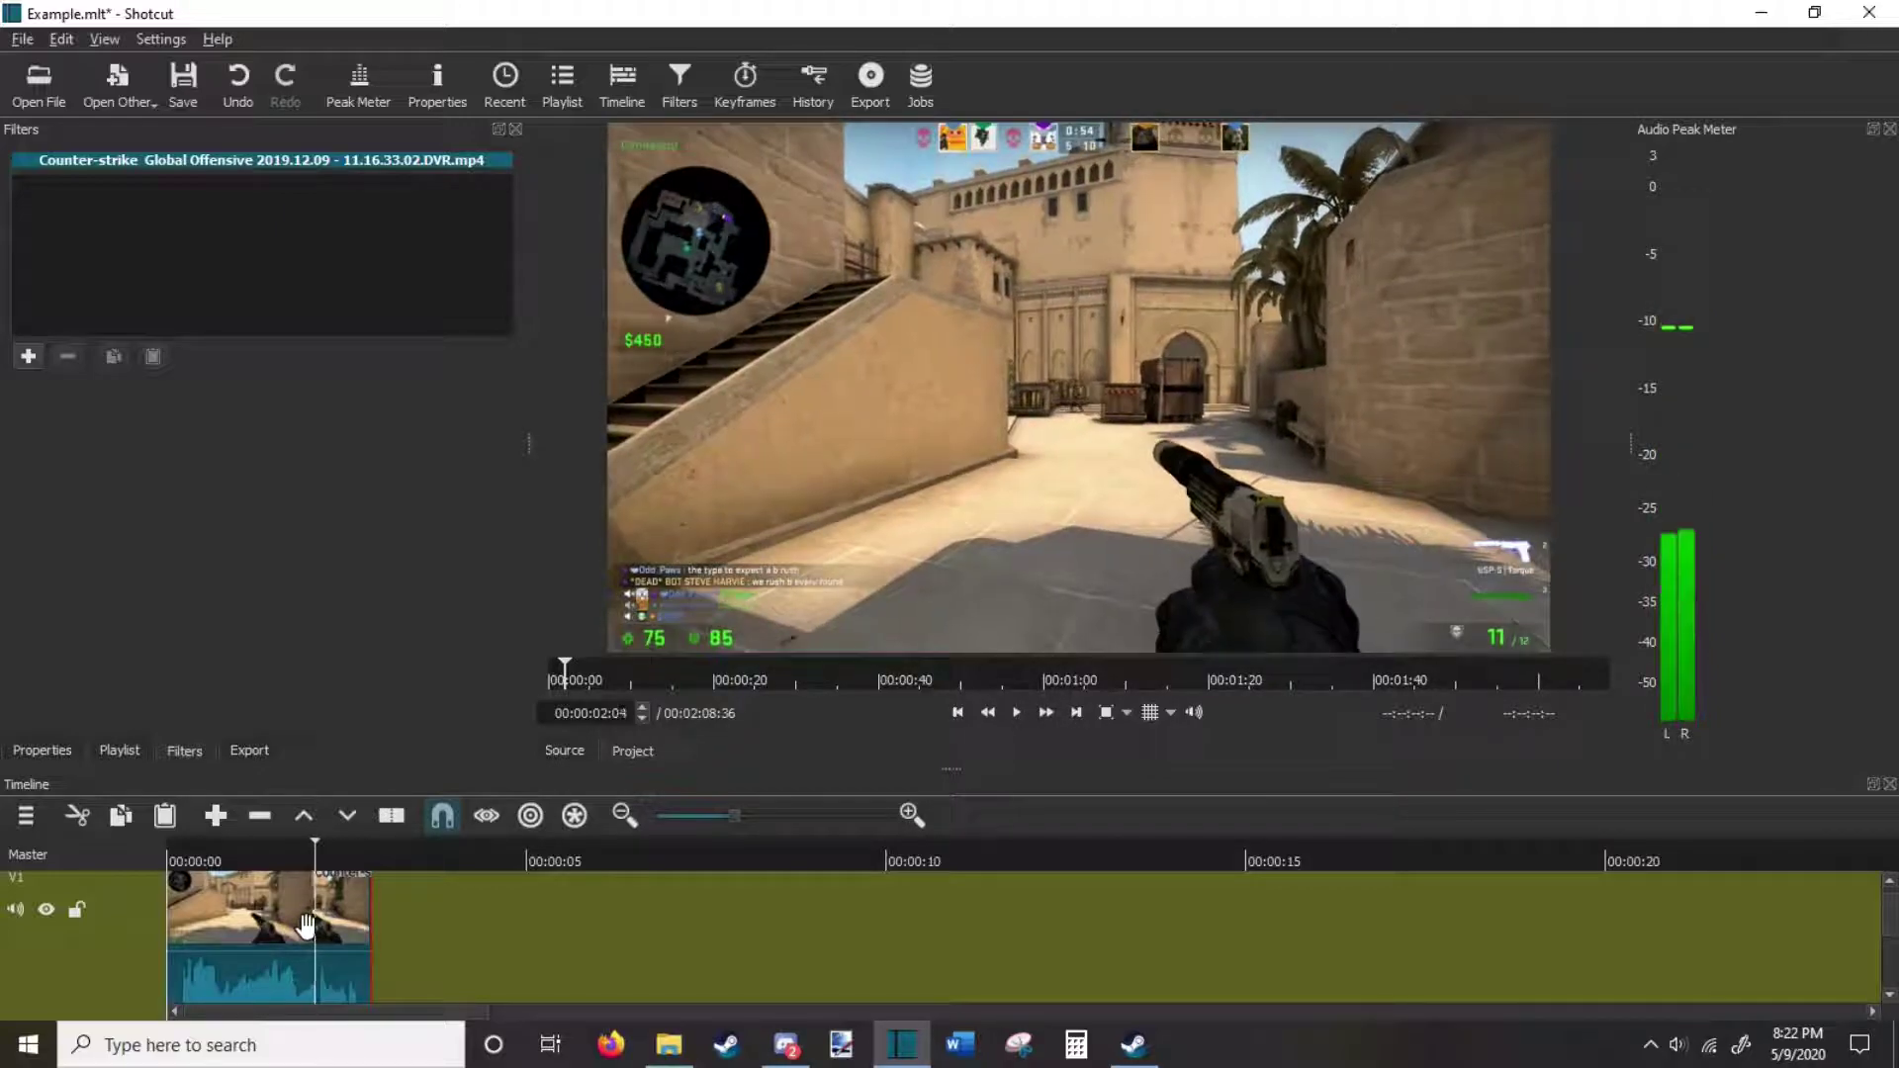
key("Right")
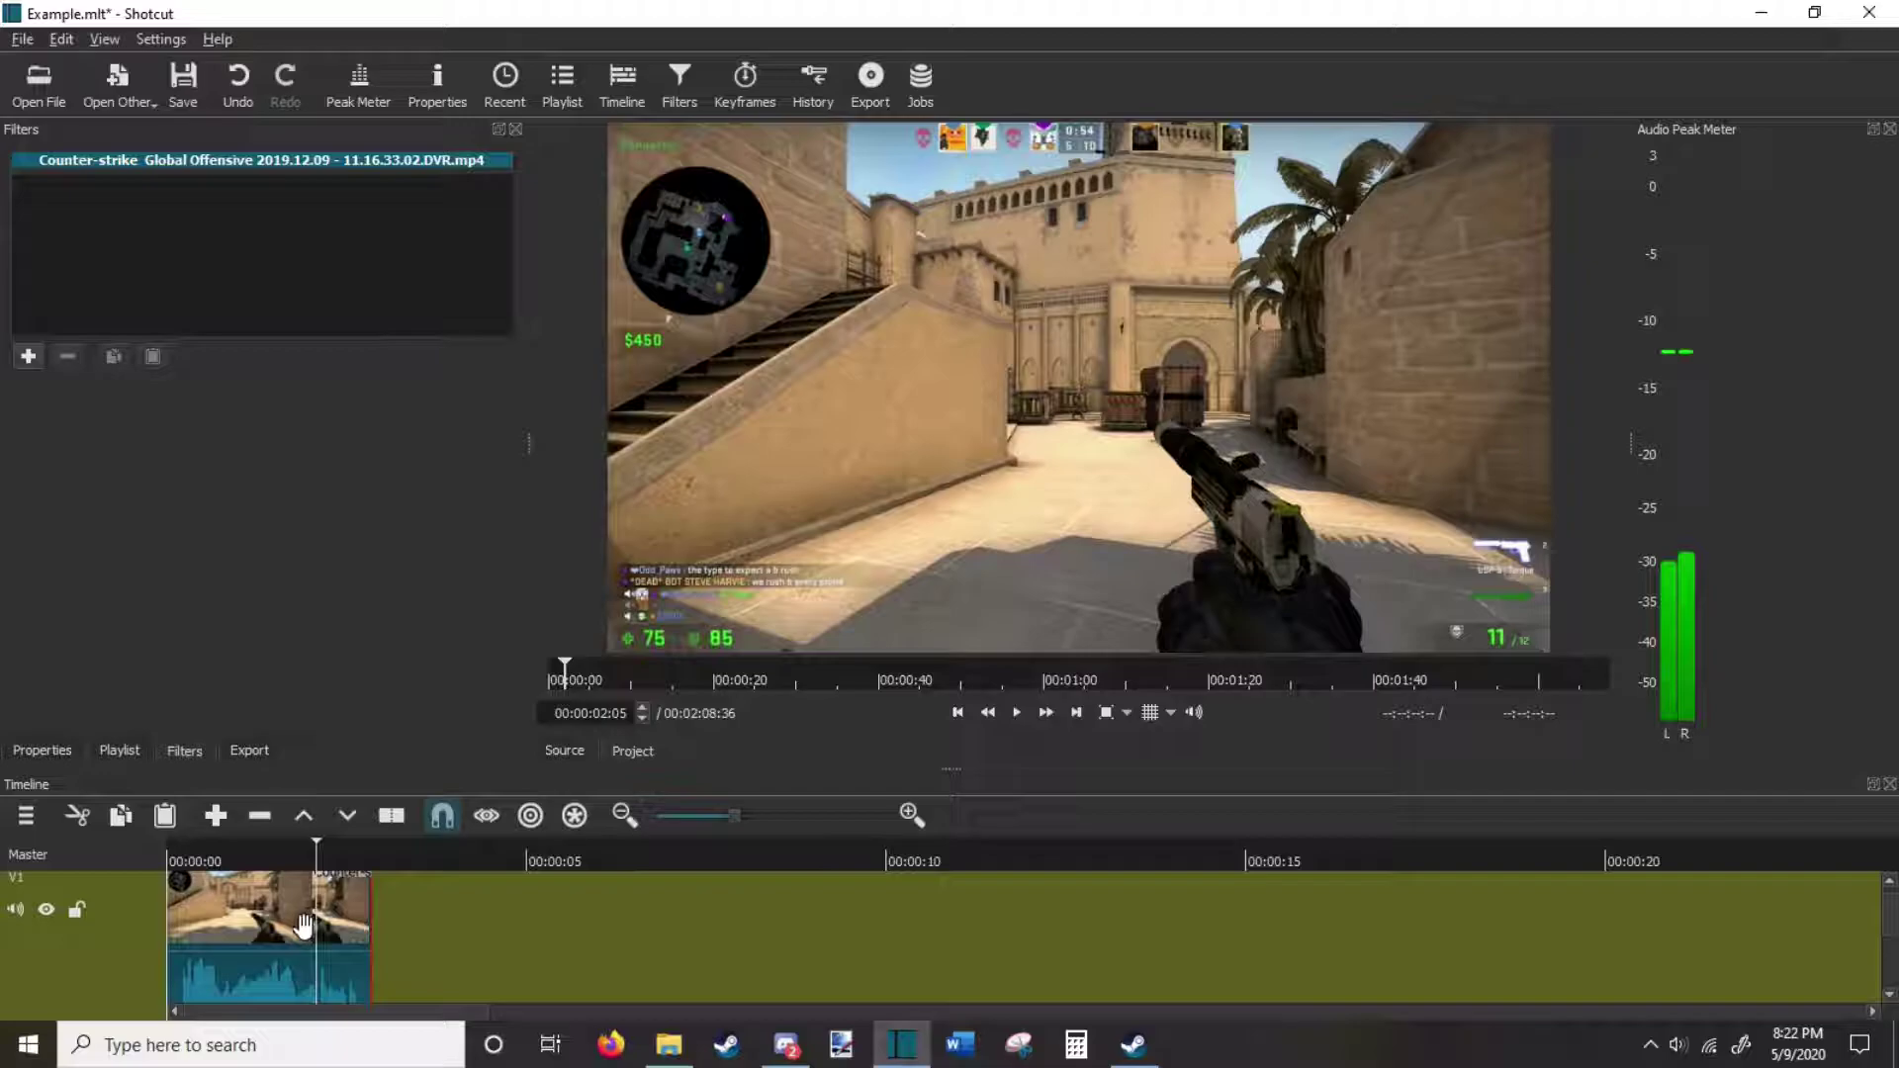
key("Right")
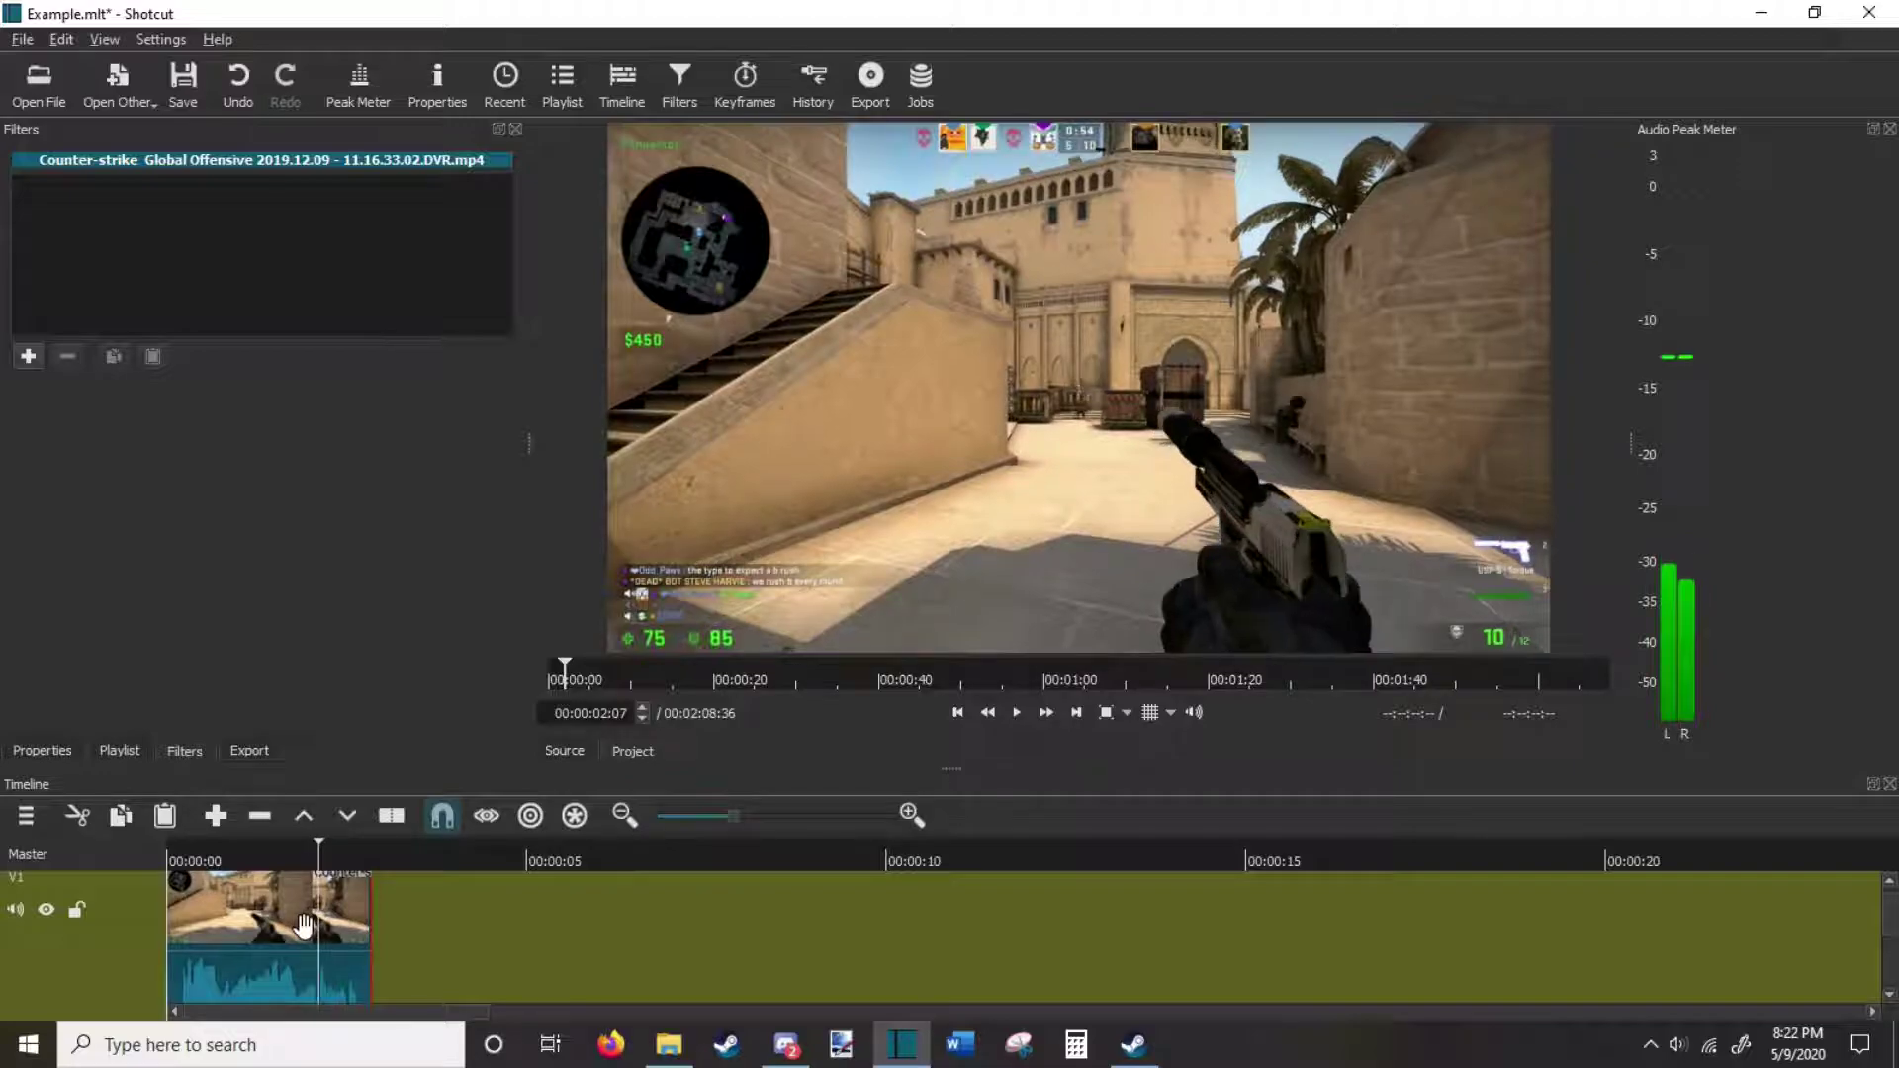
key("Right")
key("Right")
key("Right")
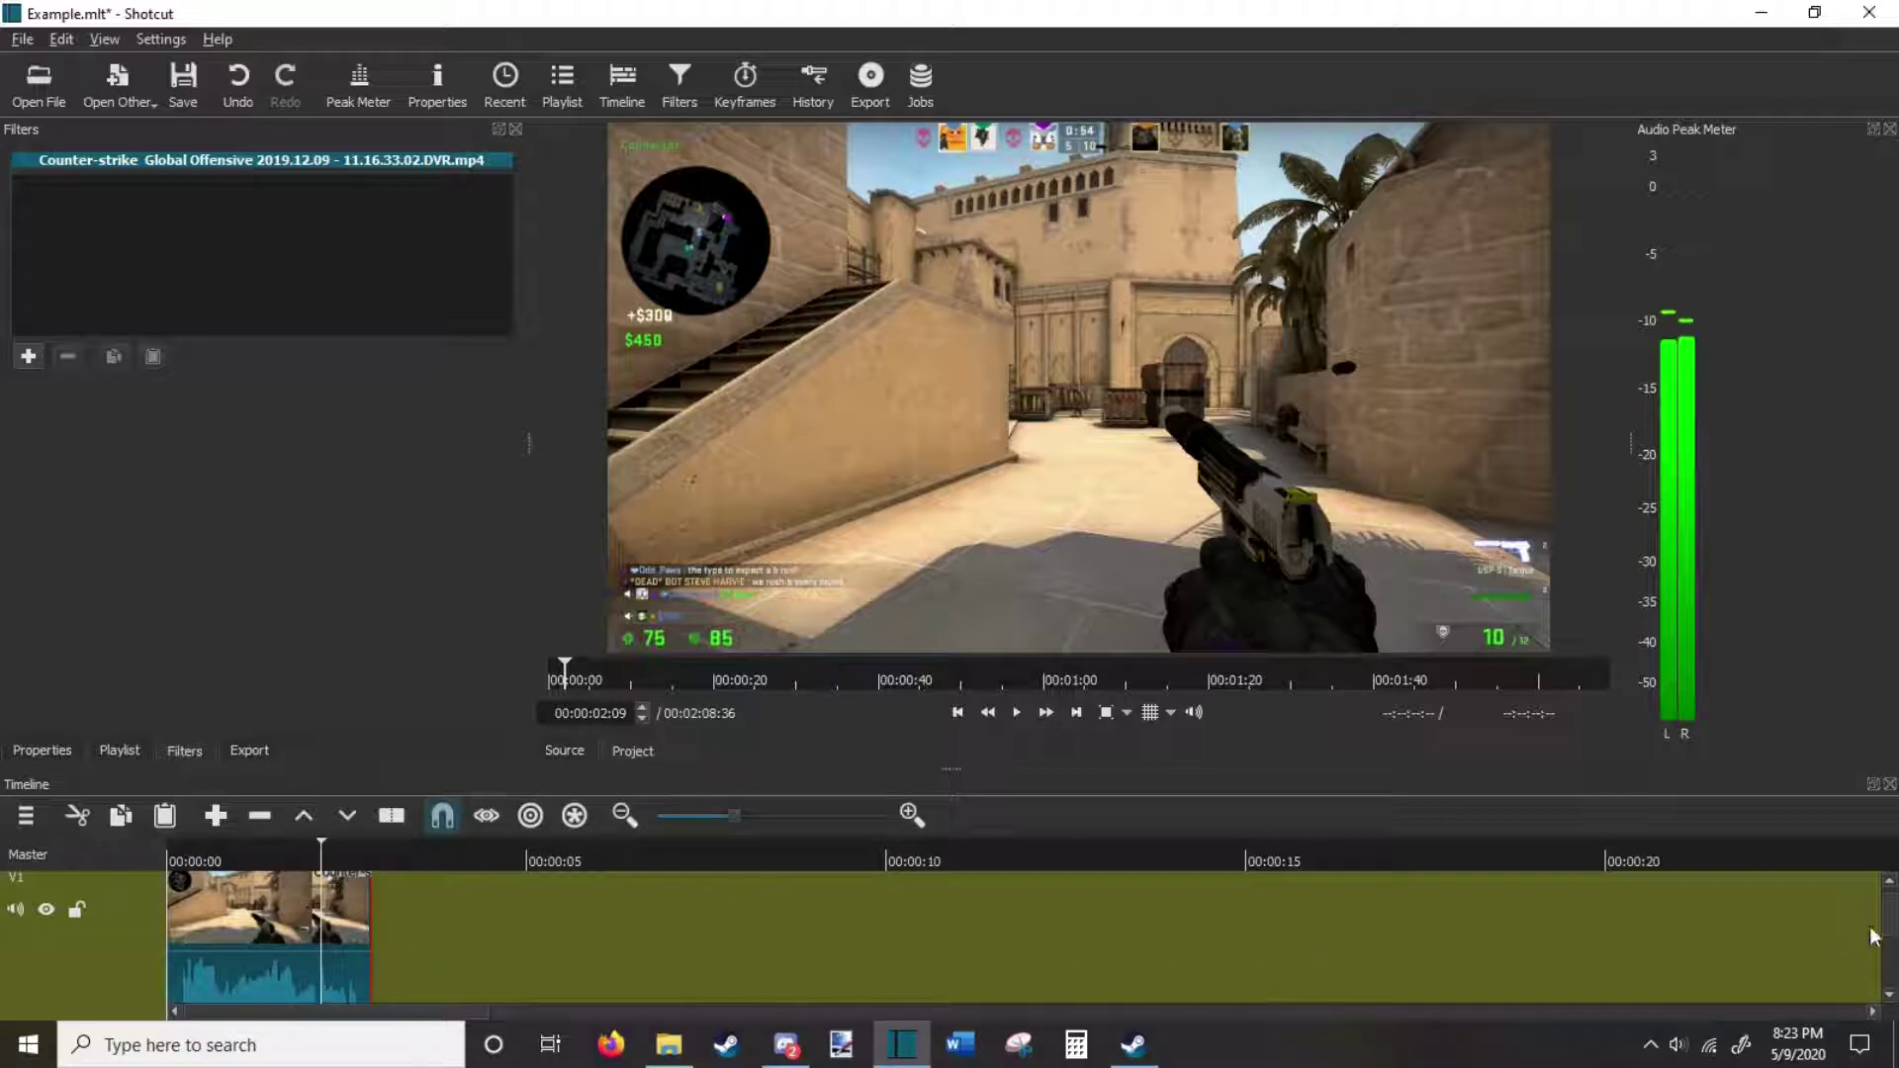
Compare the music waveform with the gameplay clip and place the playhead on the beat drop at 00:00:17:02.
scroll(1887, 938, "down", 3)
left_click_drag(1390, 852, 835, 842)
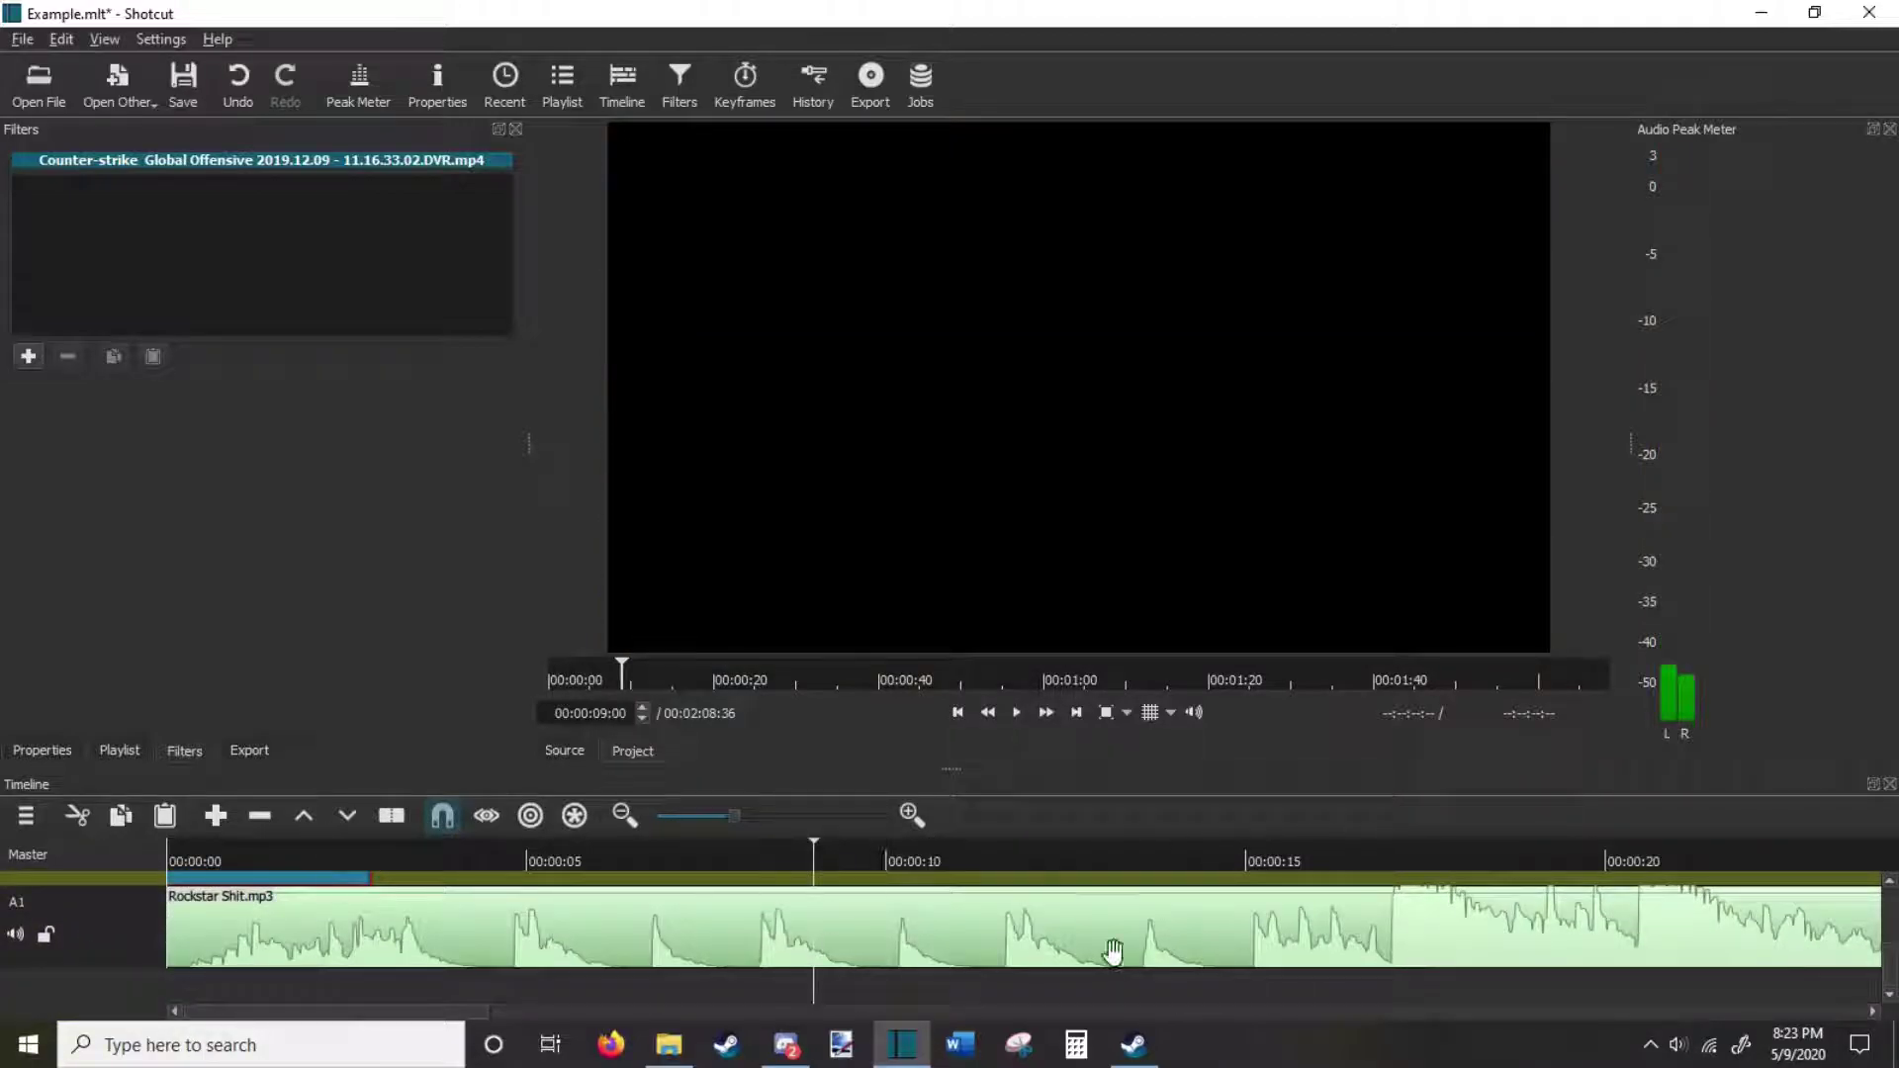
scroll(846, 904, "up", 3)
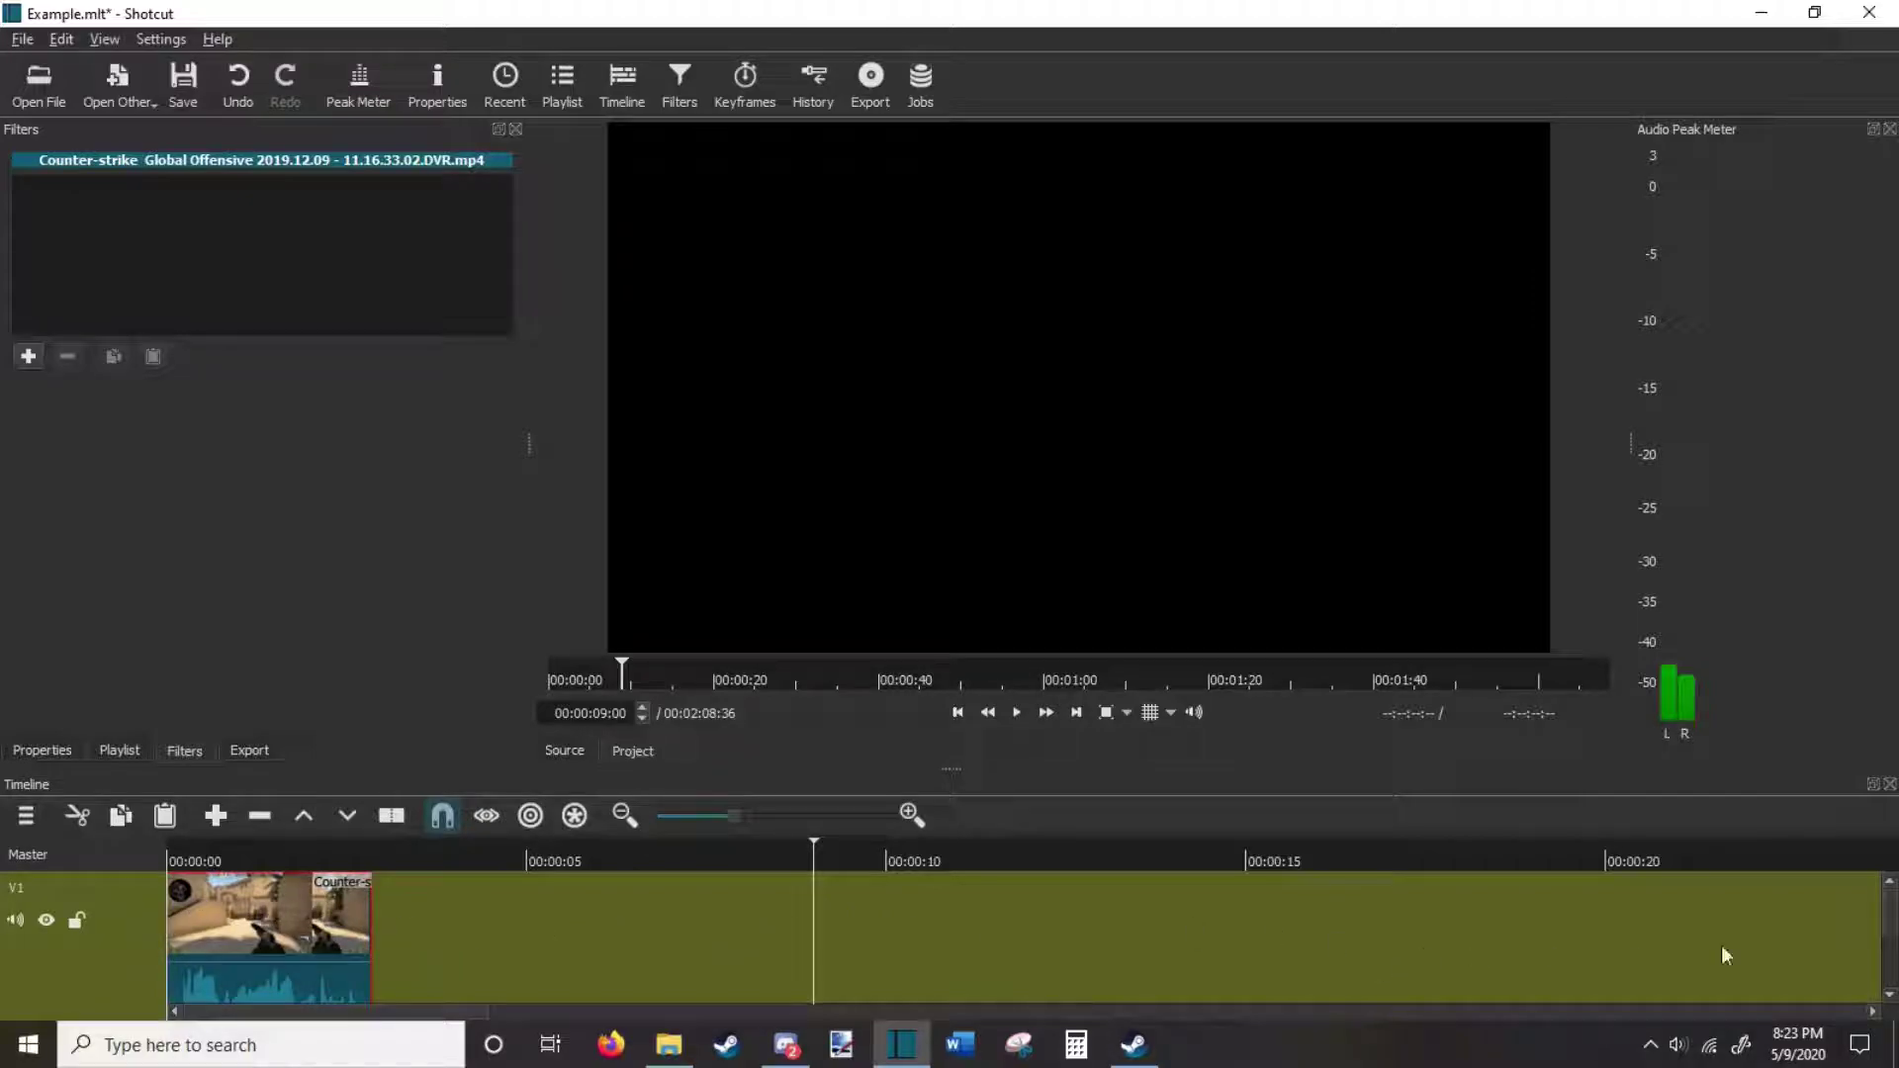
scroll(1895, 916, "down", 3)
left_click(1369, 850)
left_click_drag(1368, 850, 1394, 845)
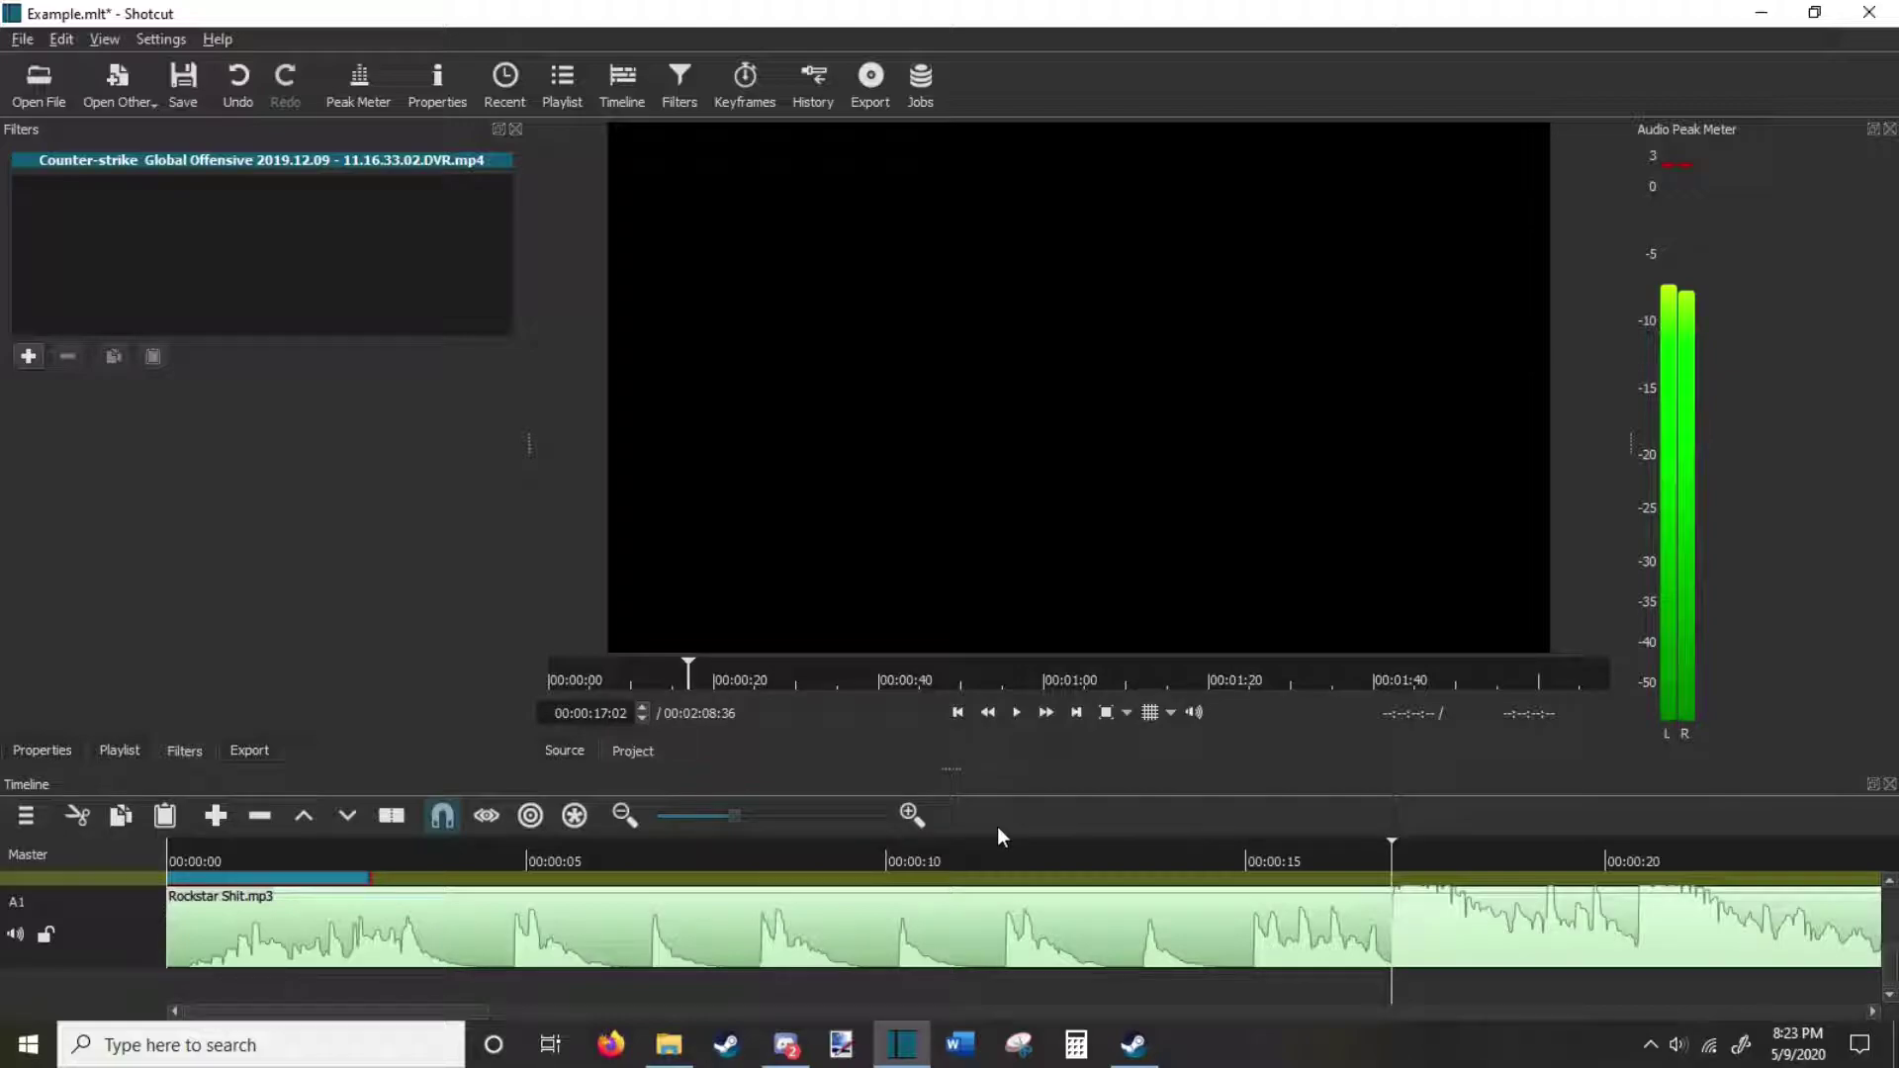
Split "Rockstar Shit.mp3" at 00:00:14:53 and ripple-delete the portion before the split.
left_click_drag(1392, 855, 1250, 848)
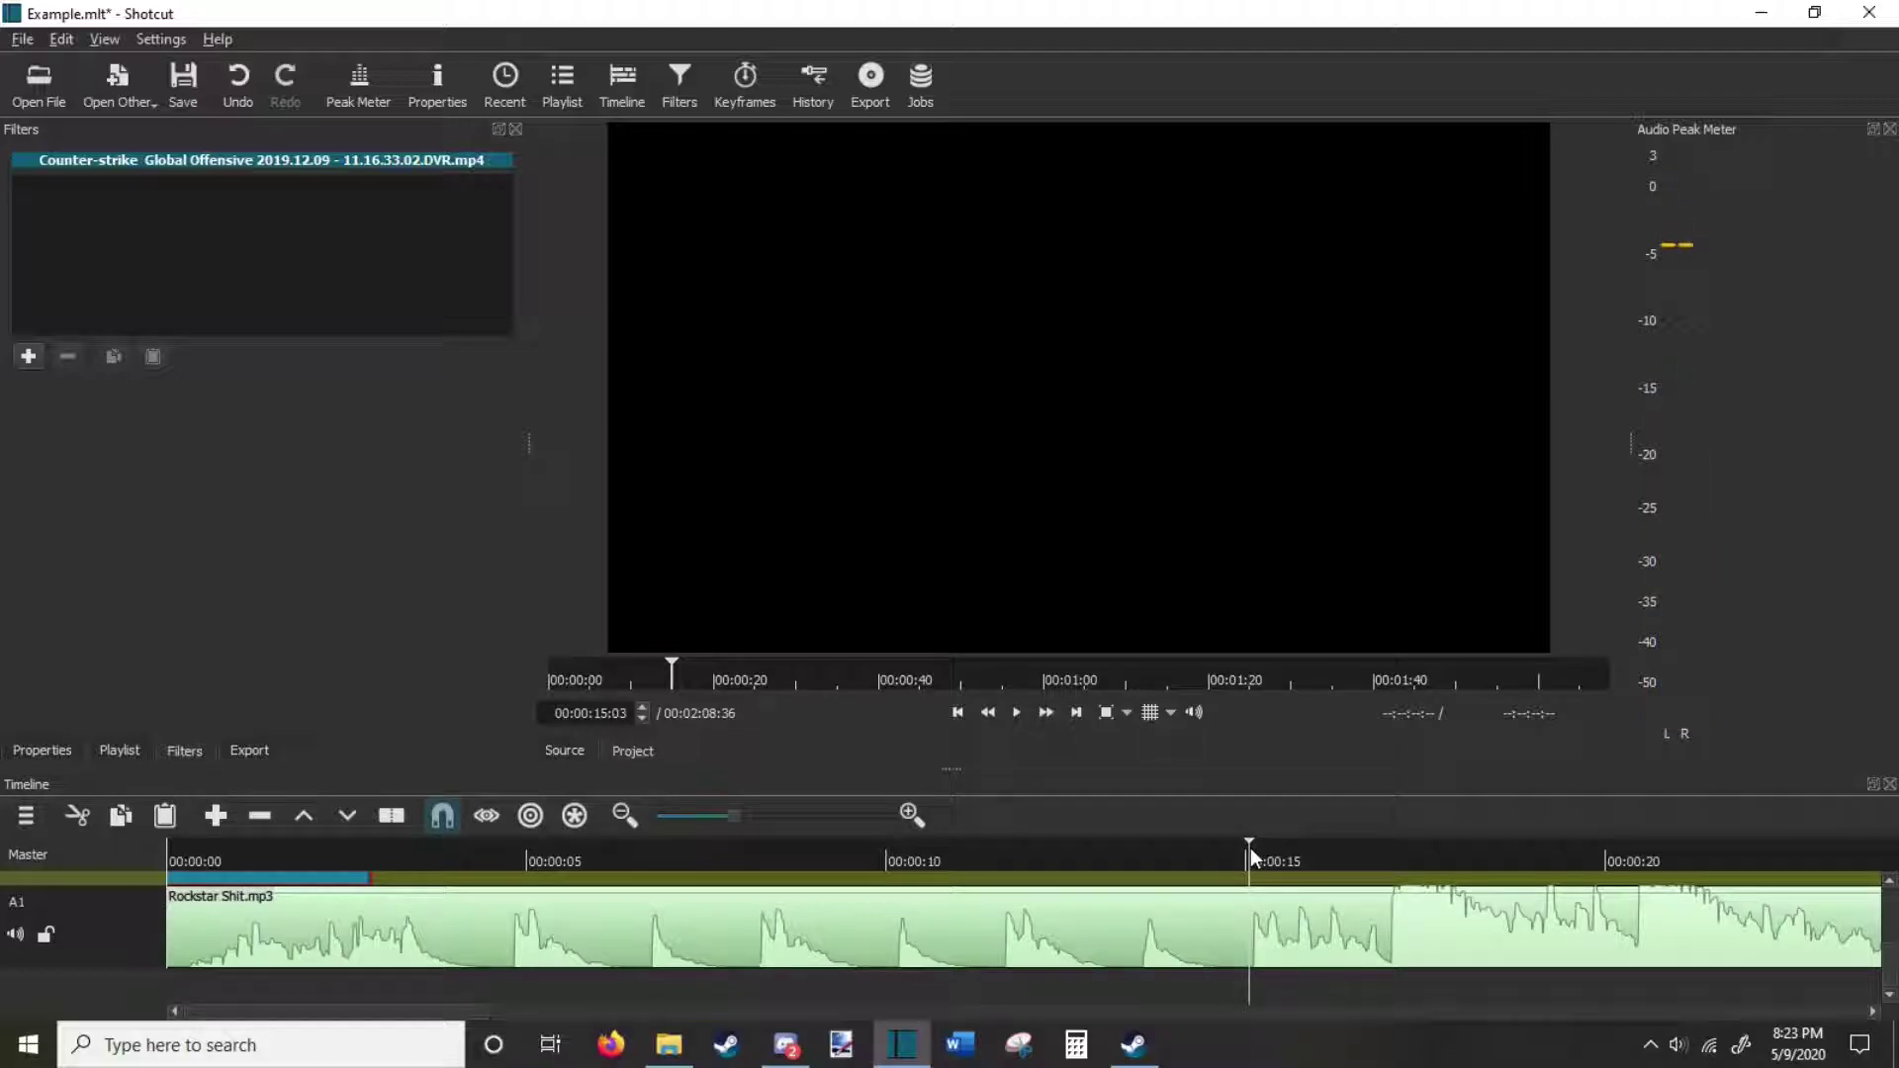
left_click_drag(1247, 844, 1251, 845)
key("Left")
key("Left")
key("Left")
key("Left")
key("Left")
key("Left")
key("Left")
key("Left")
key("Left")
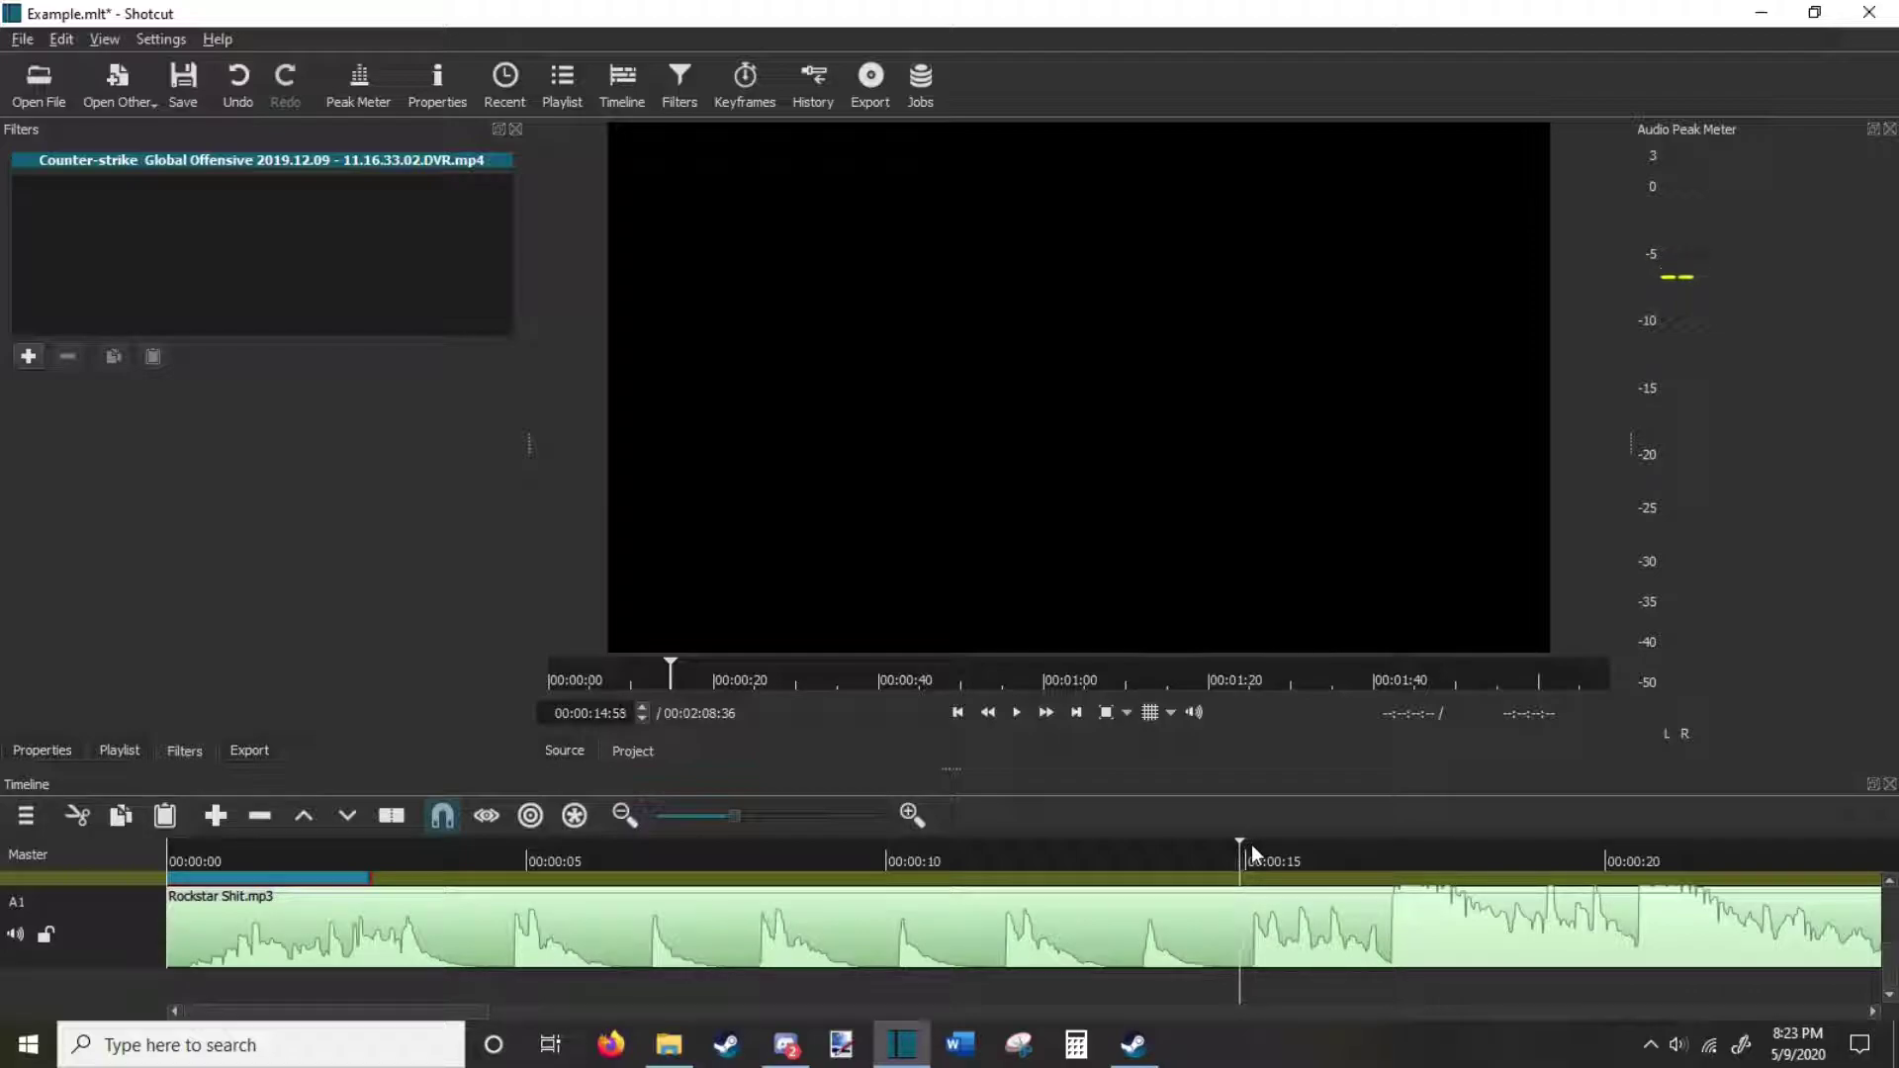
left_click(1258, 928)
key("s")
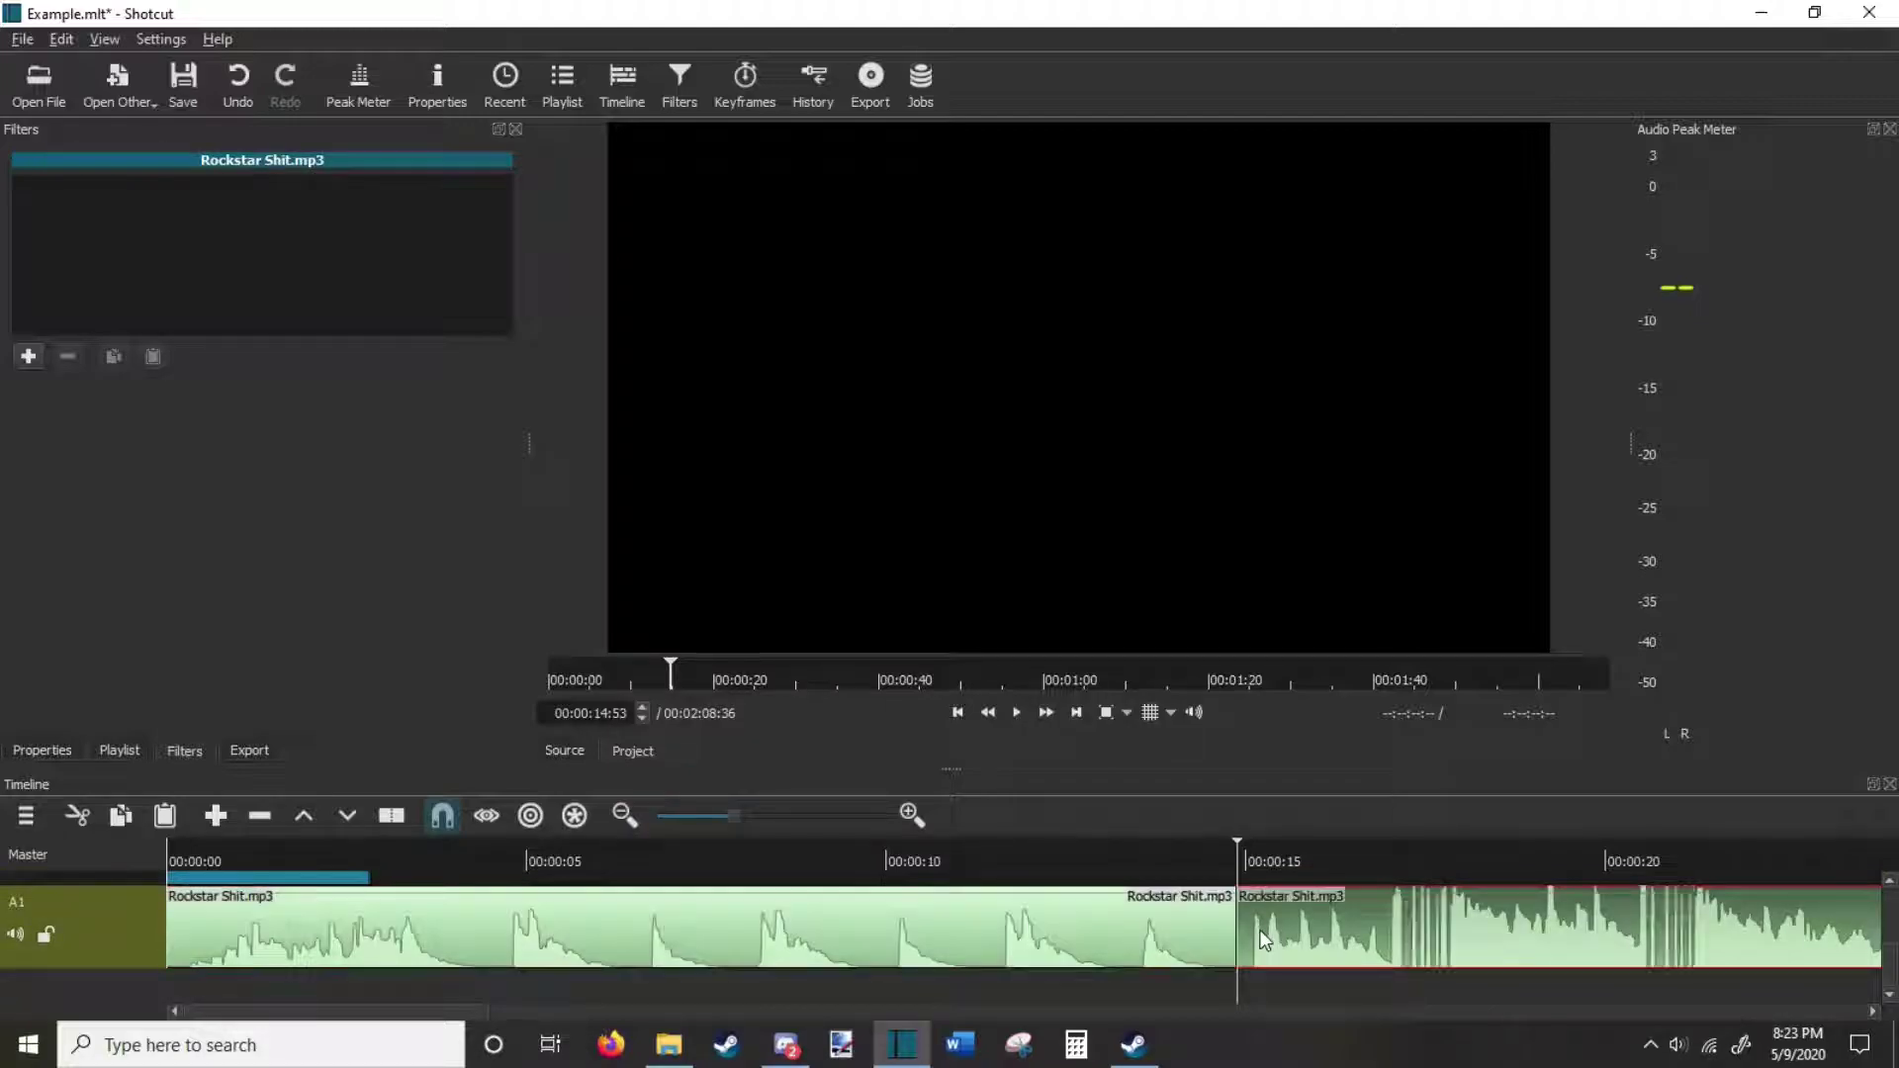
left_click(1087, 923)
key("Delete")
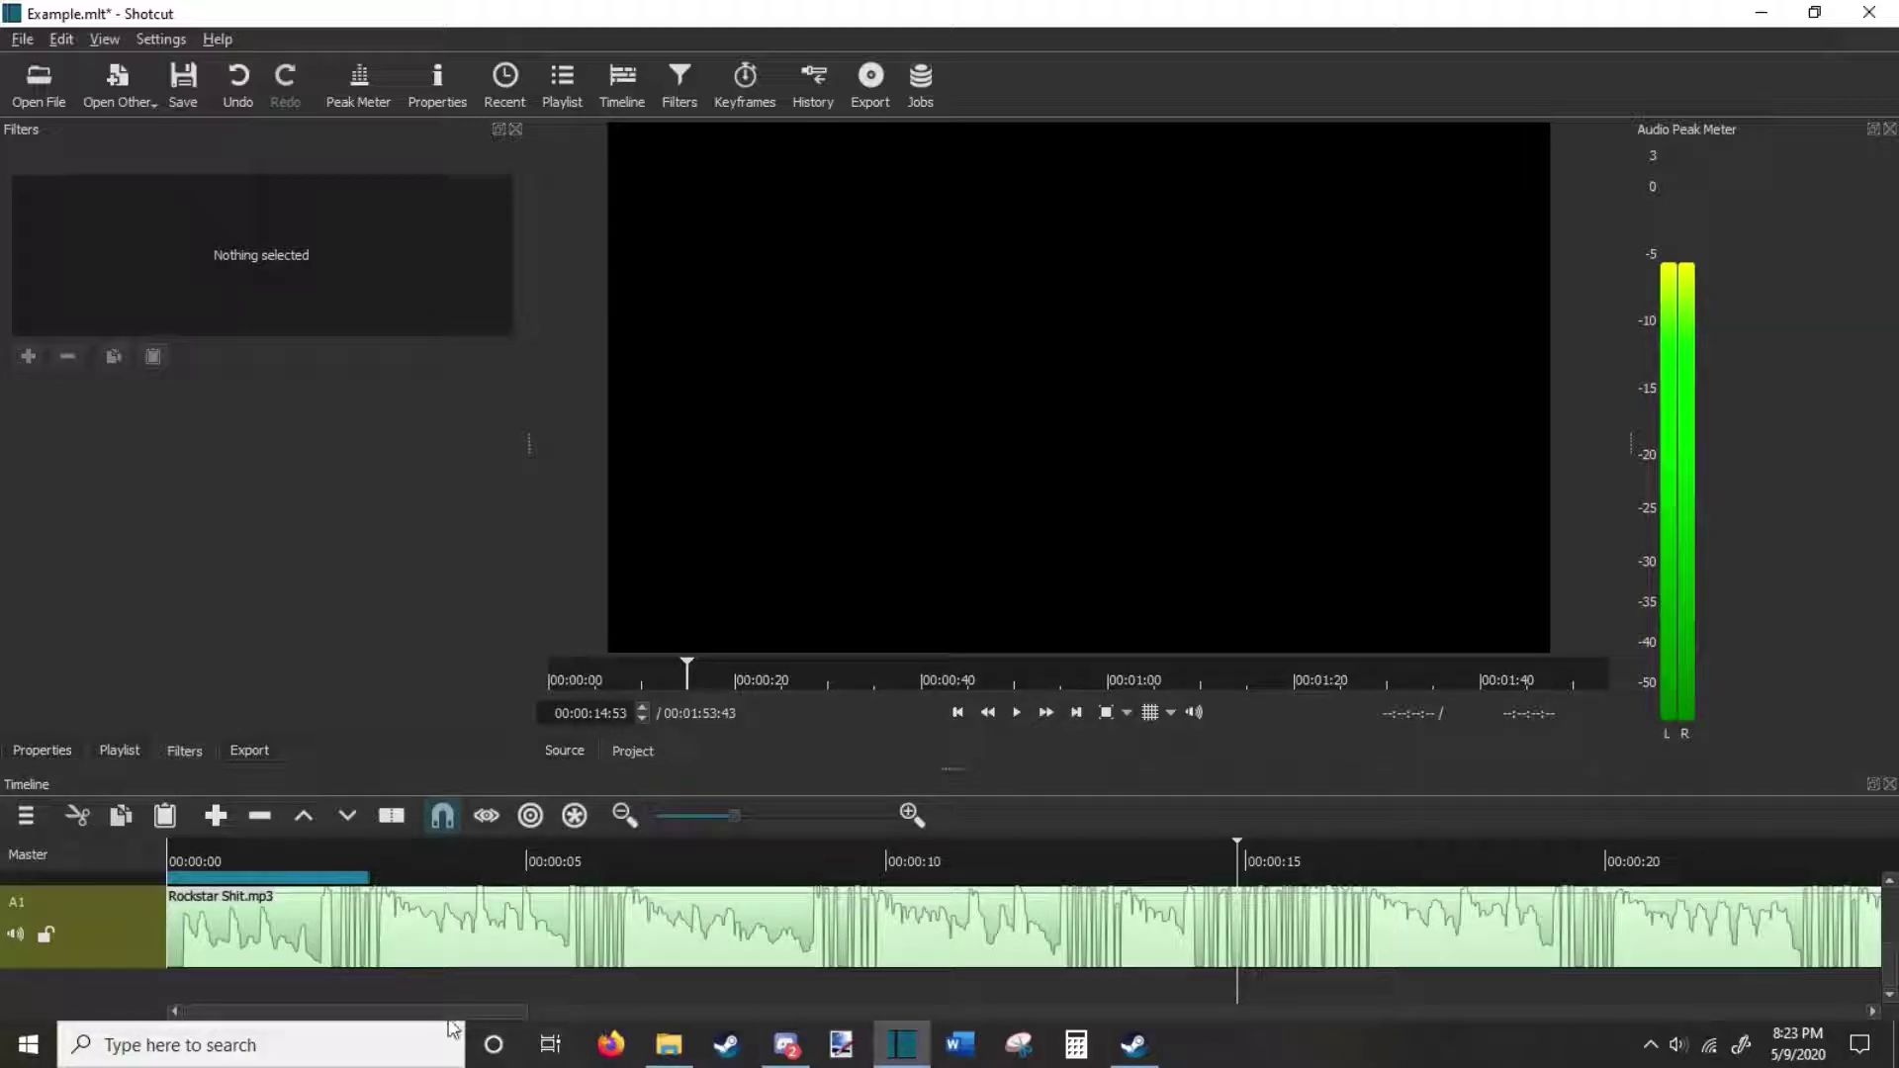
Play the opening of the project to check the gameplay clip against the trimmed music.
scroll(1295, 919, "up", 2)
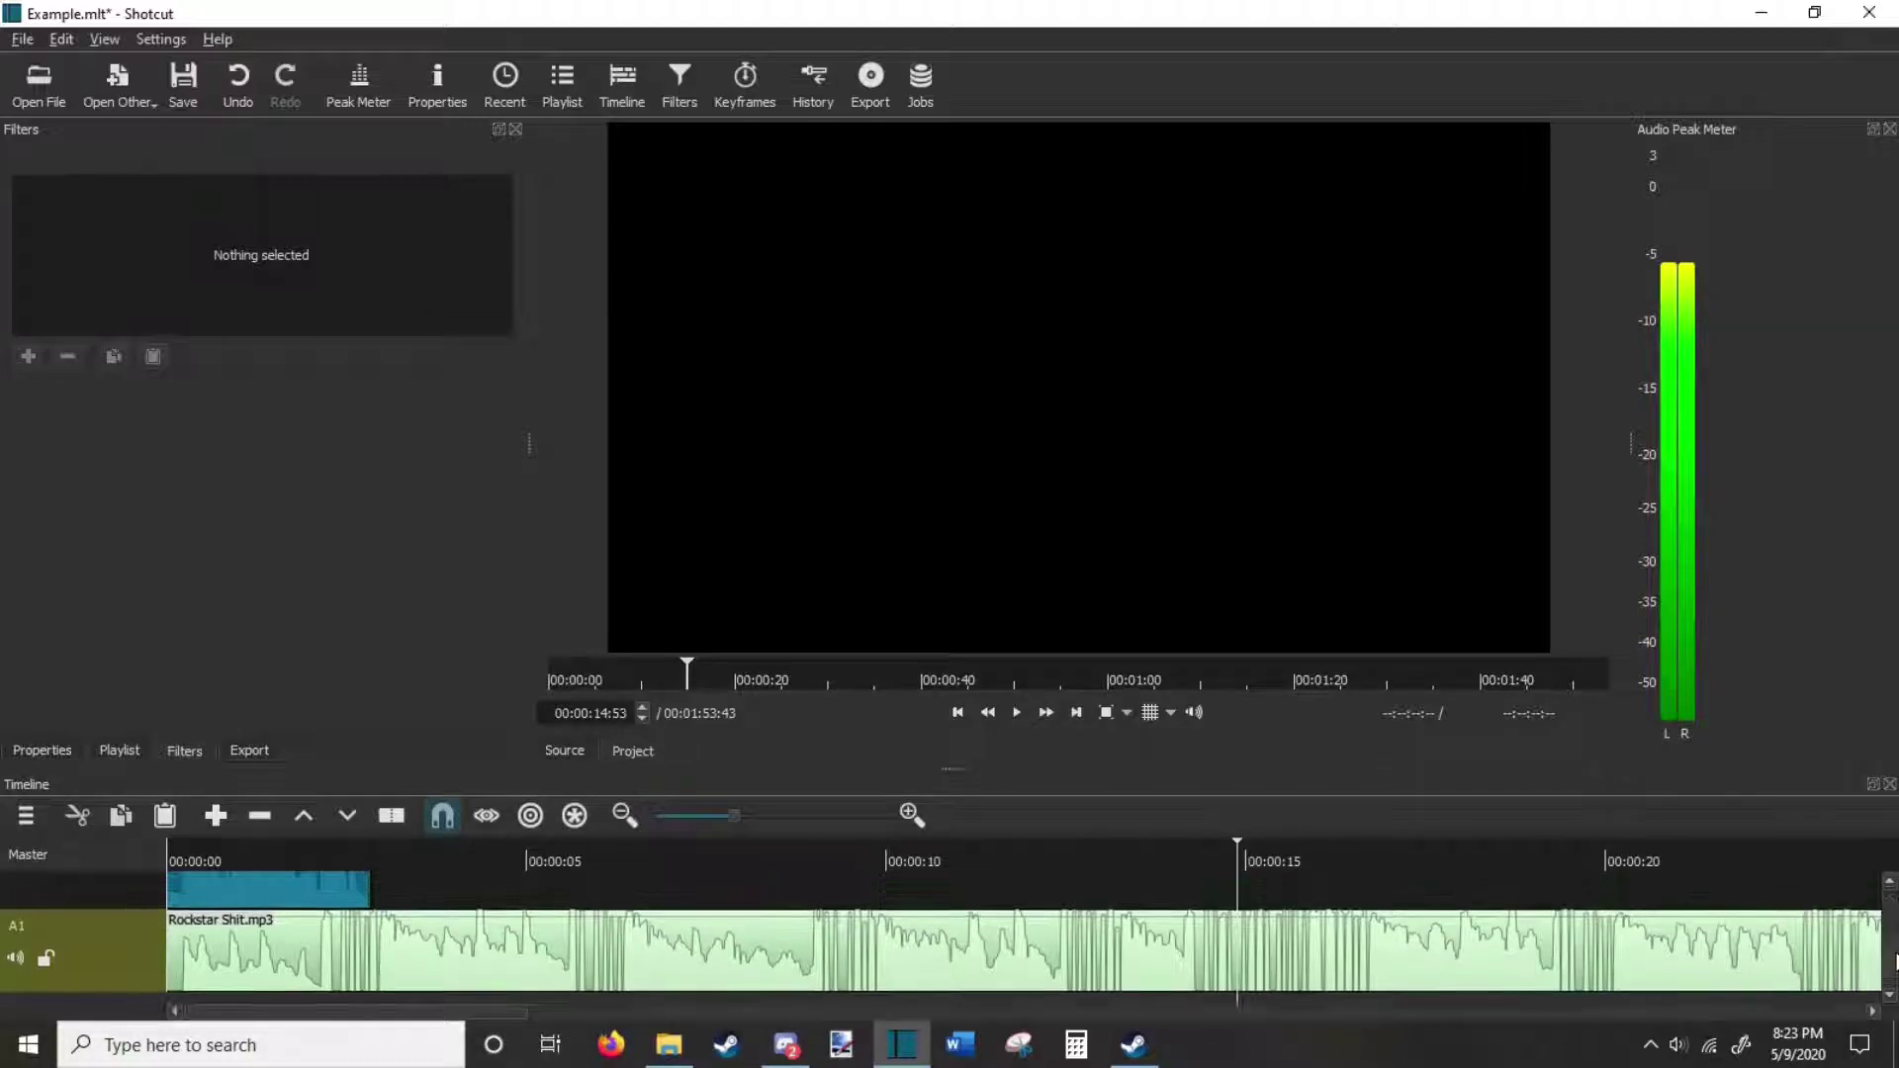
left_click(463, 850)
left_click_drag(339, 849, 177, 847)
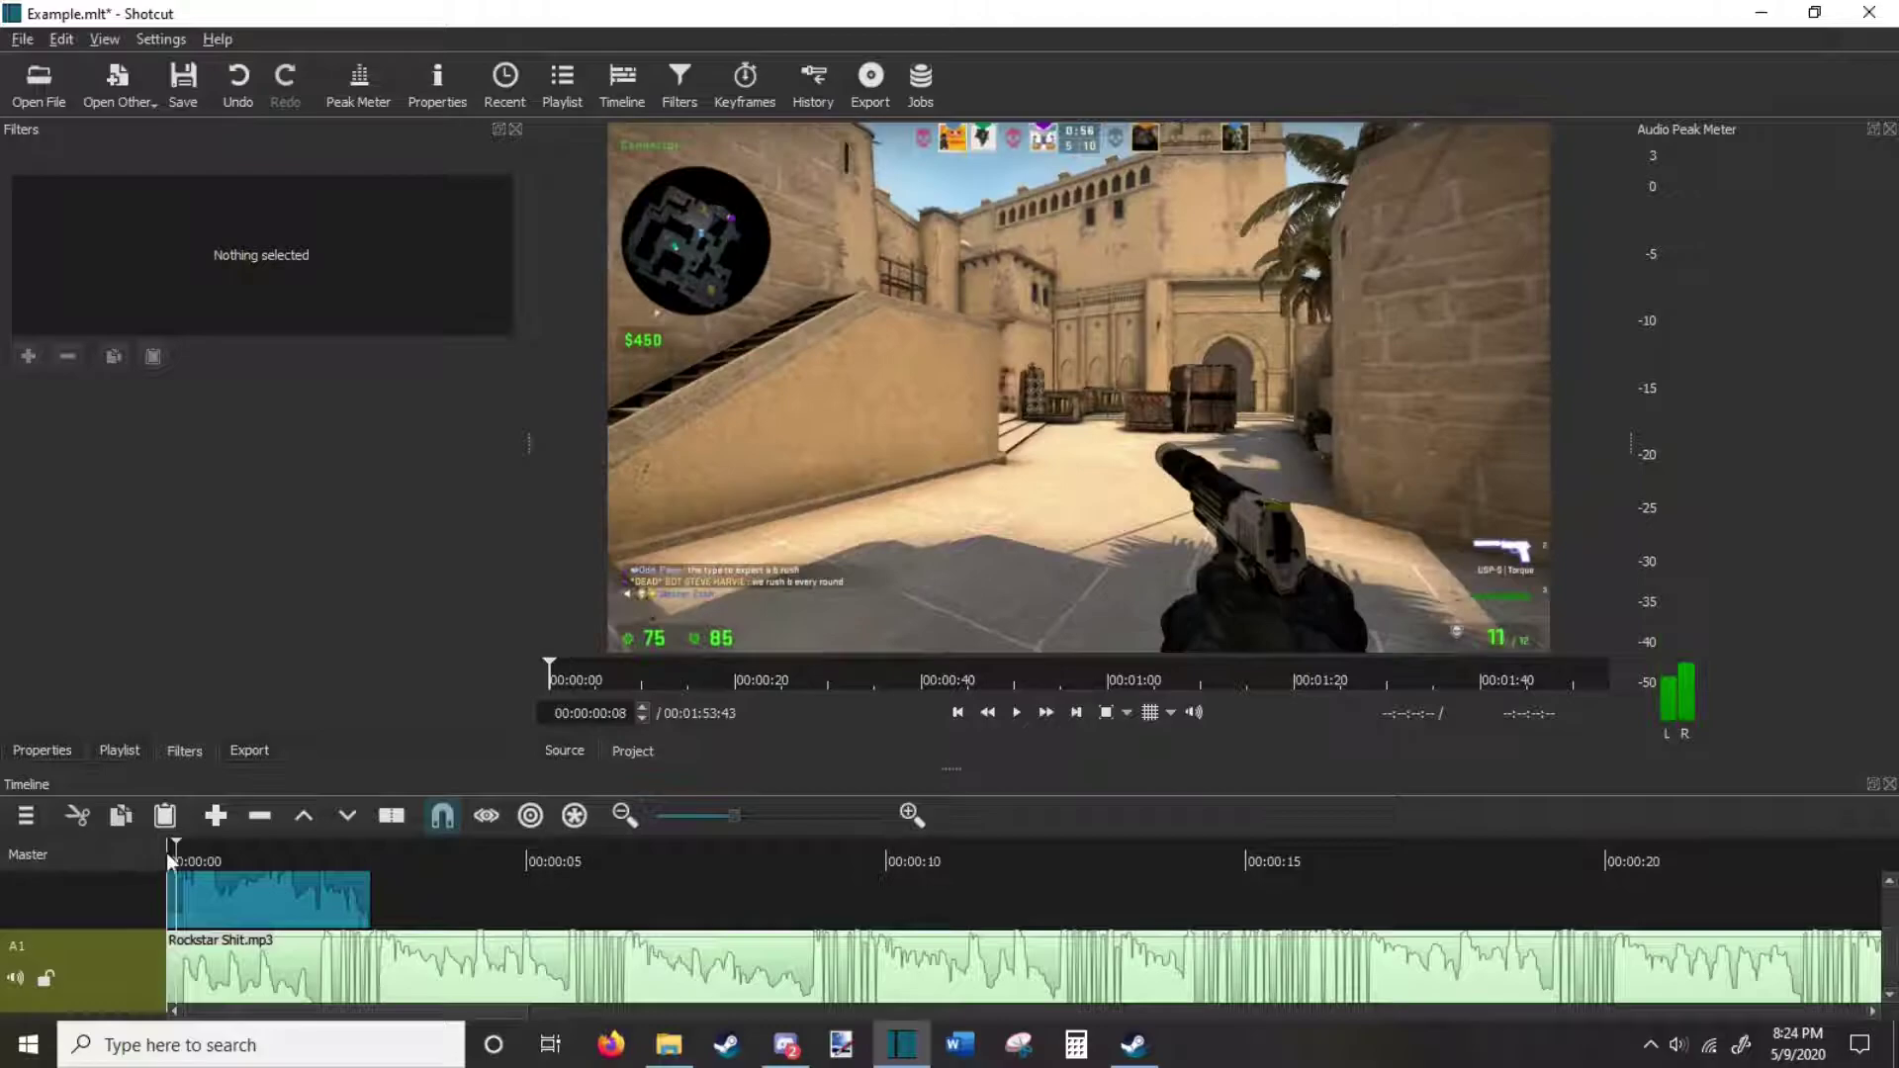
key("space")
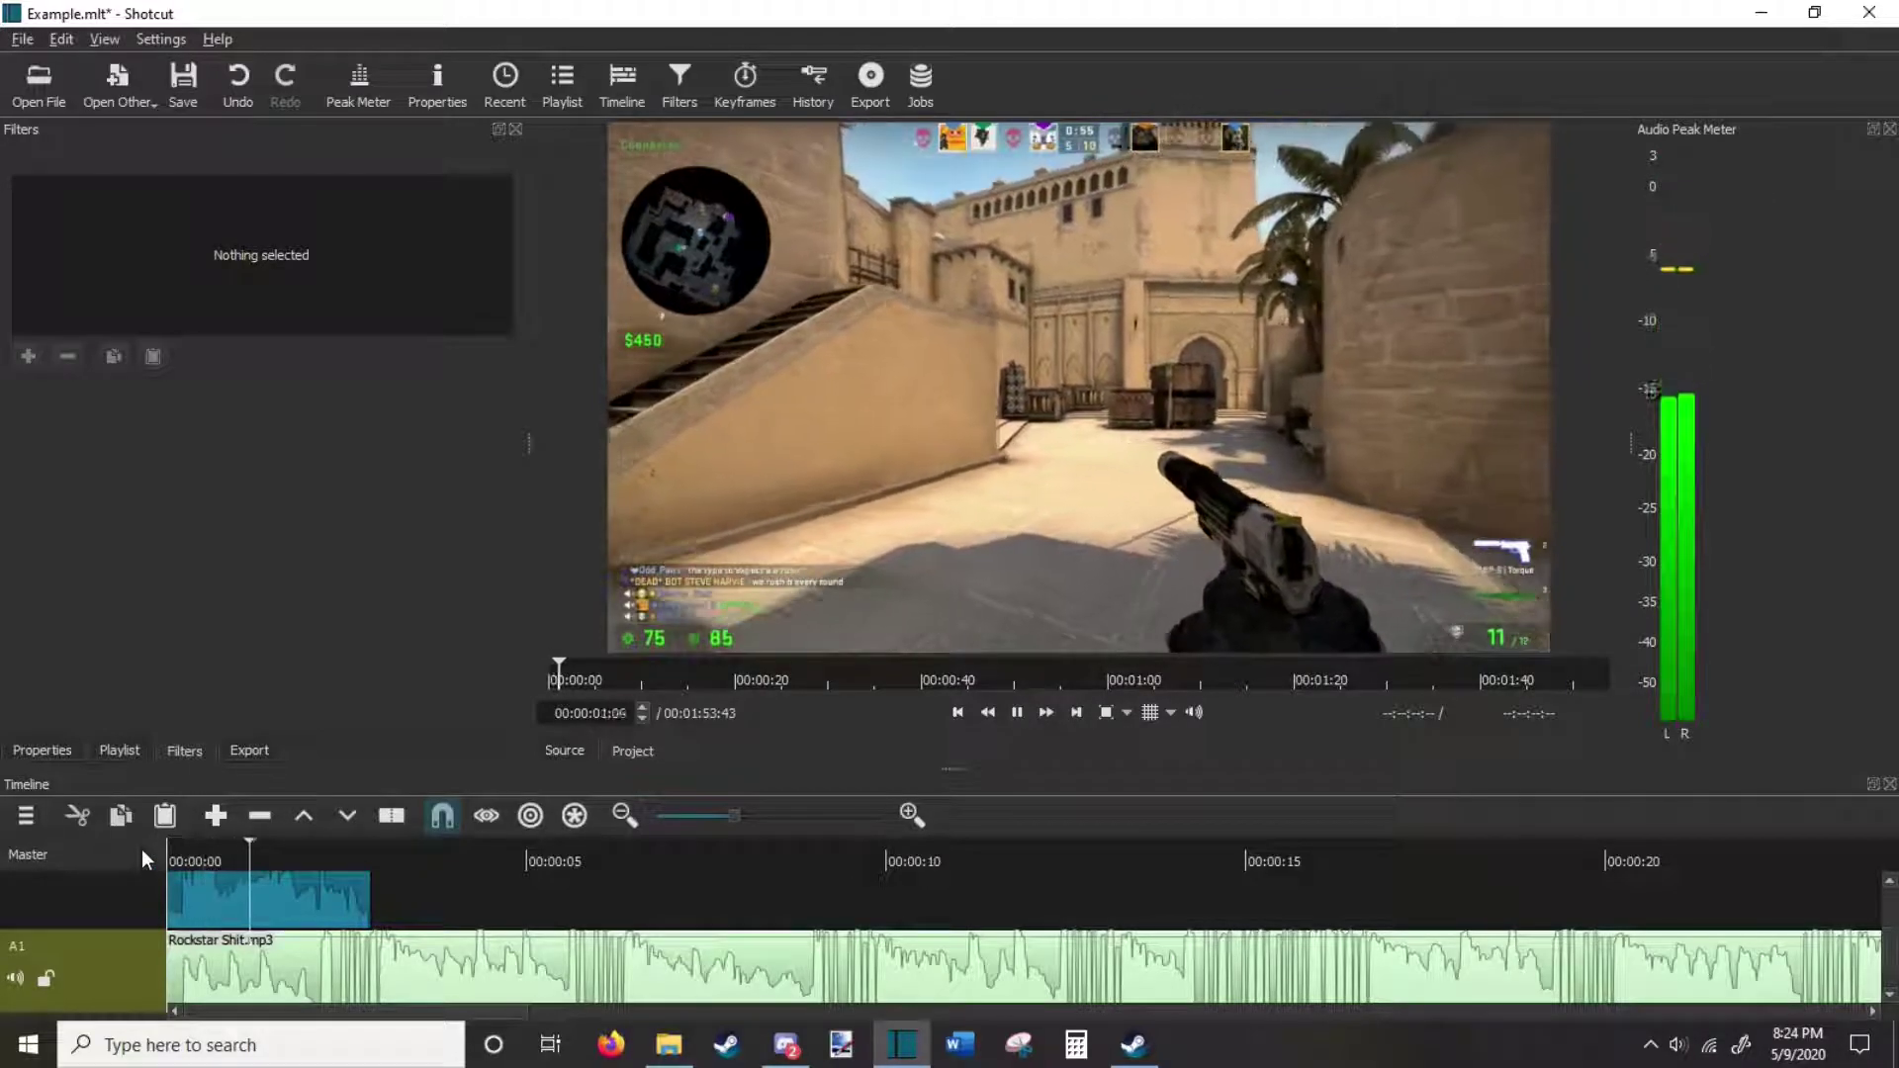
key("space")
left_click_drag(378, 847, 274, 850)
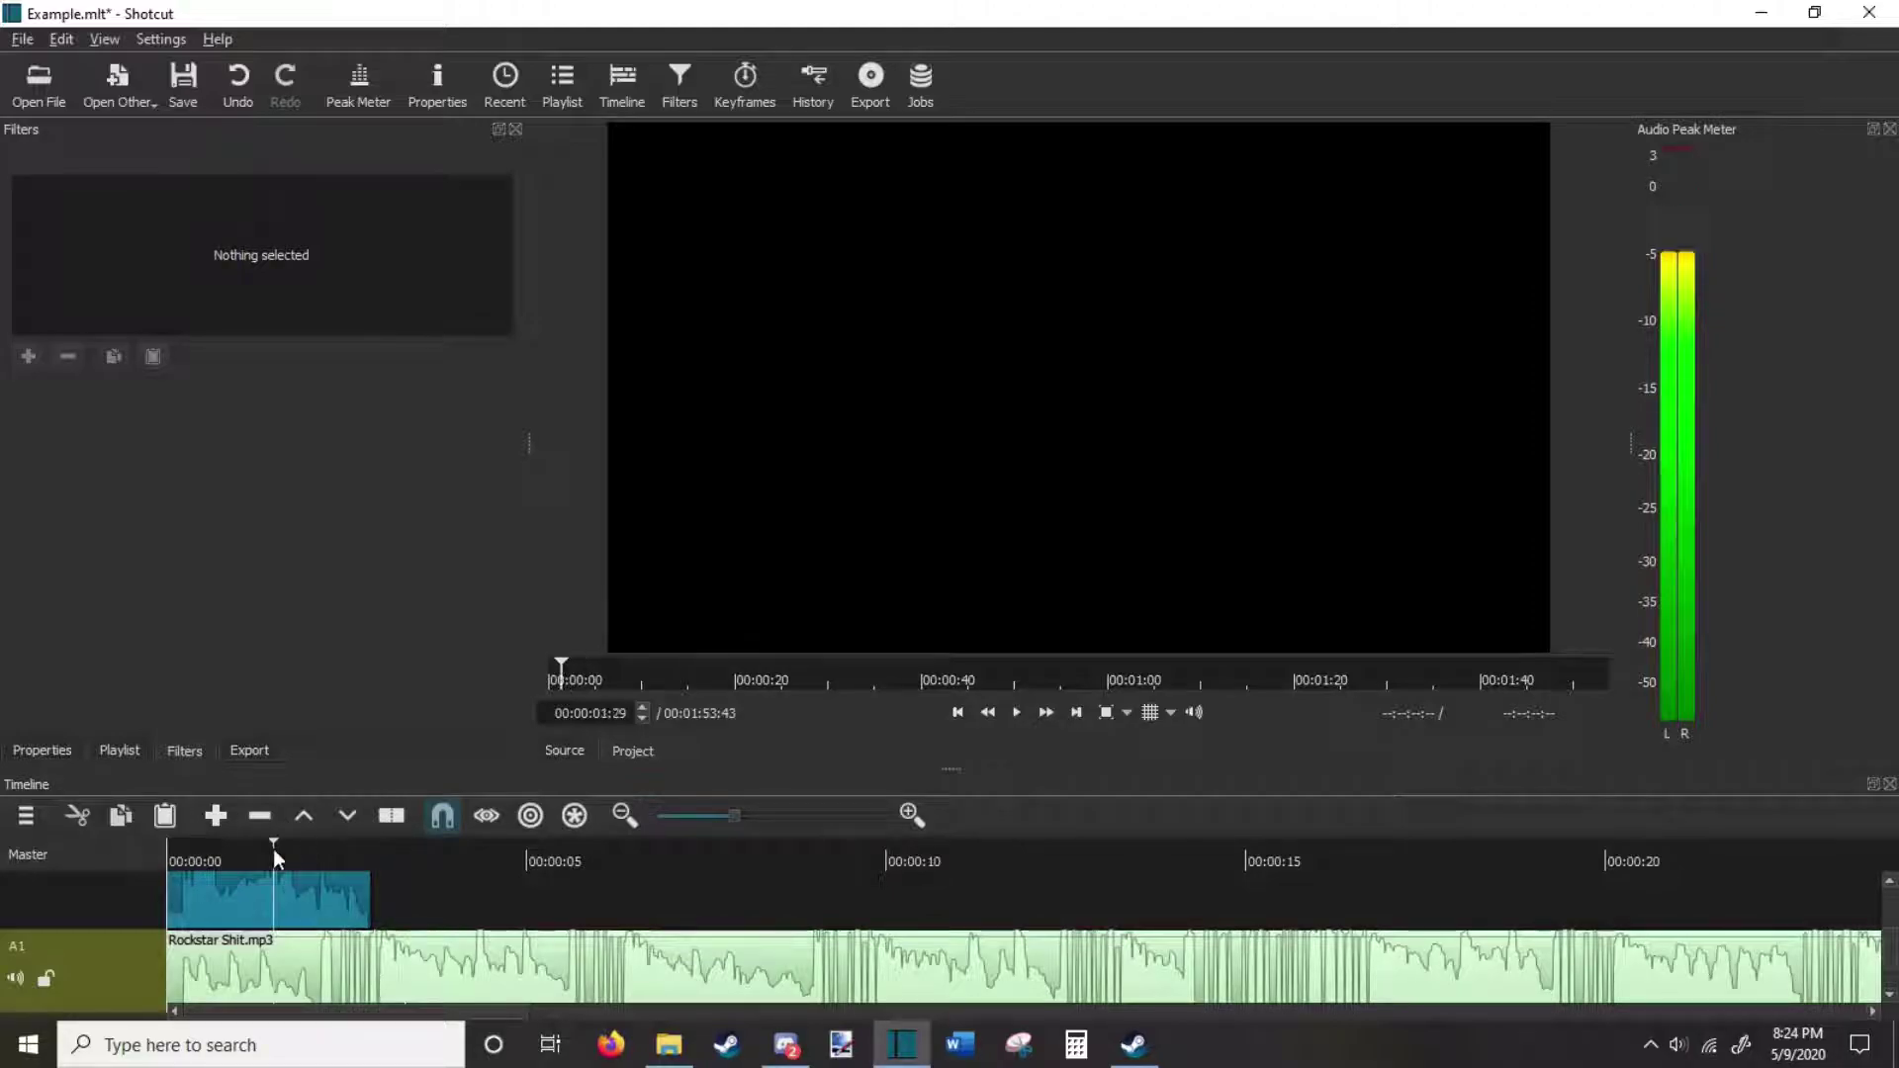
Add the Mute audio filter to the gameplay clip on the video track.
left_click(296, 903)
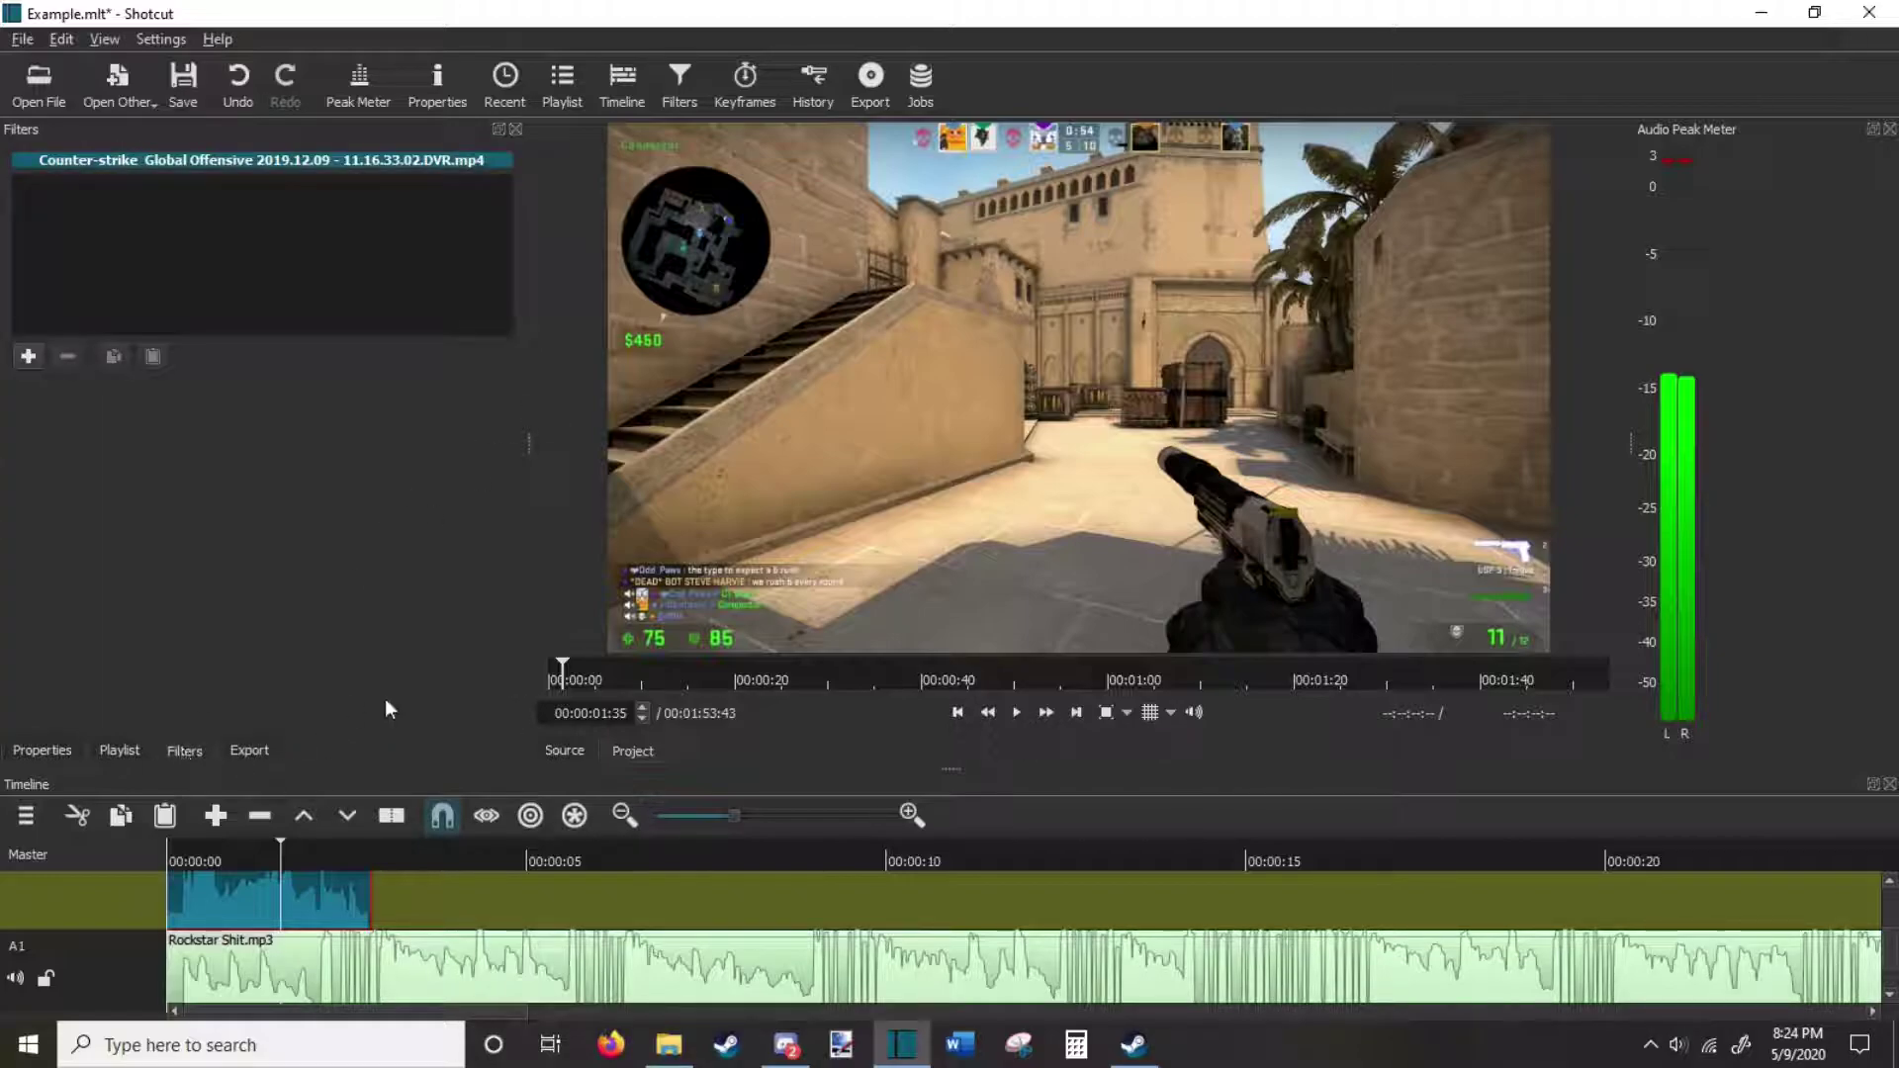
left_click(29, 357)
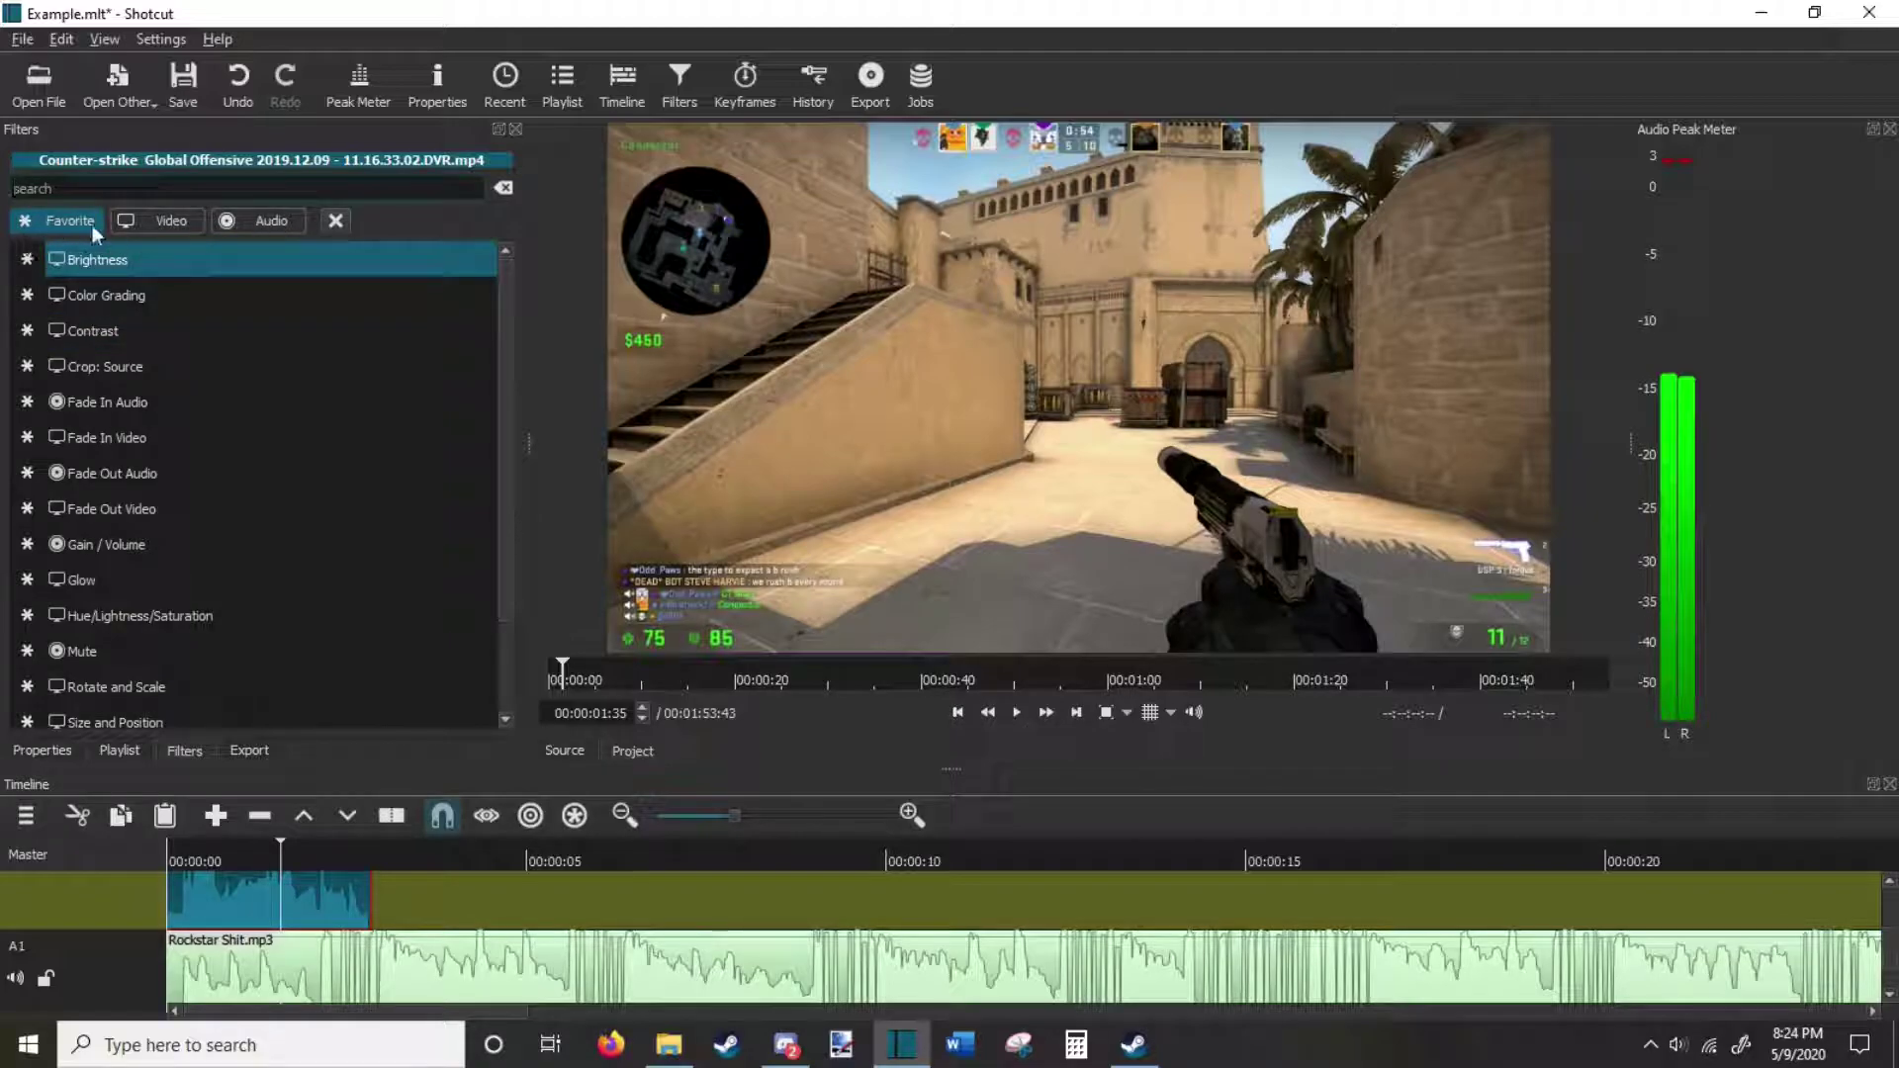
left_click(267, 223)
key("Down")
key("Down")
key("Down")
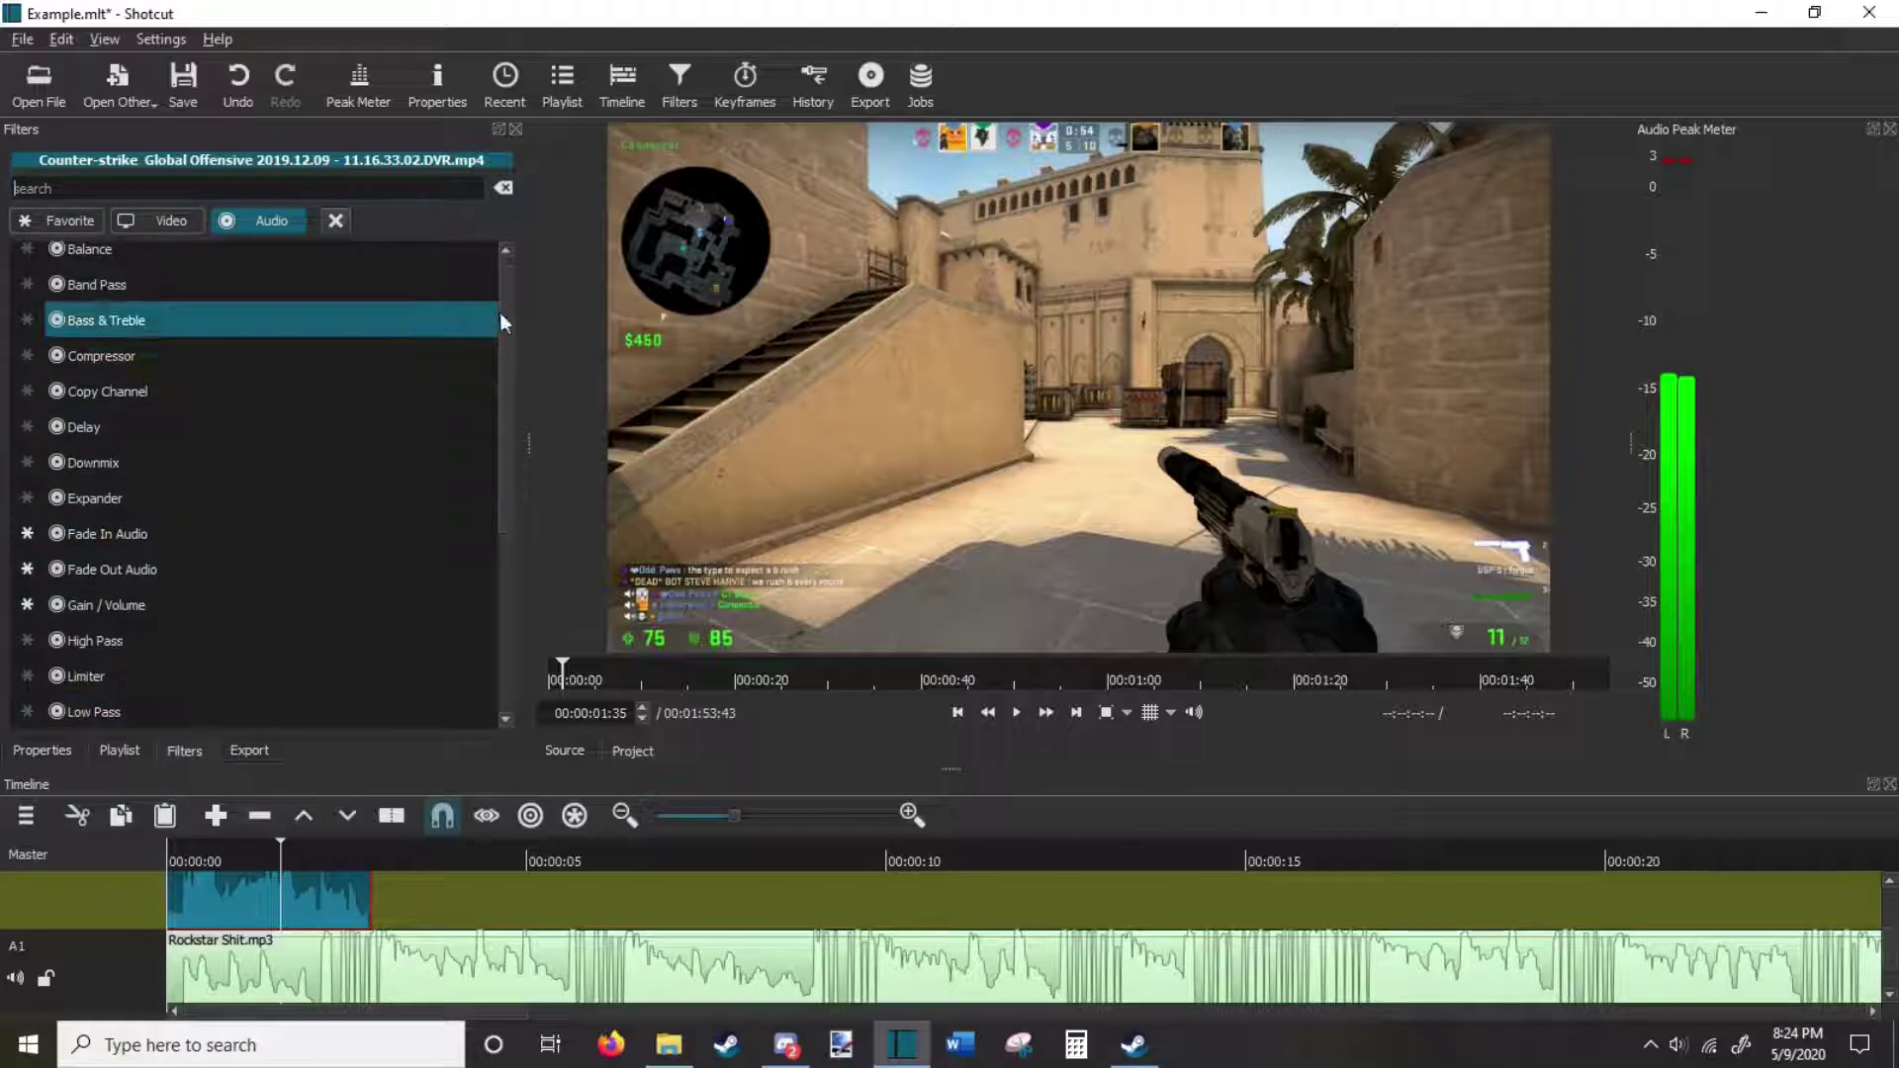
scroll(508, 356, "down", 3)
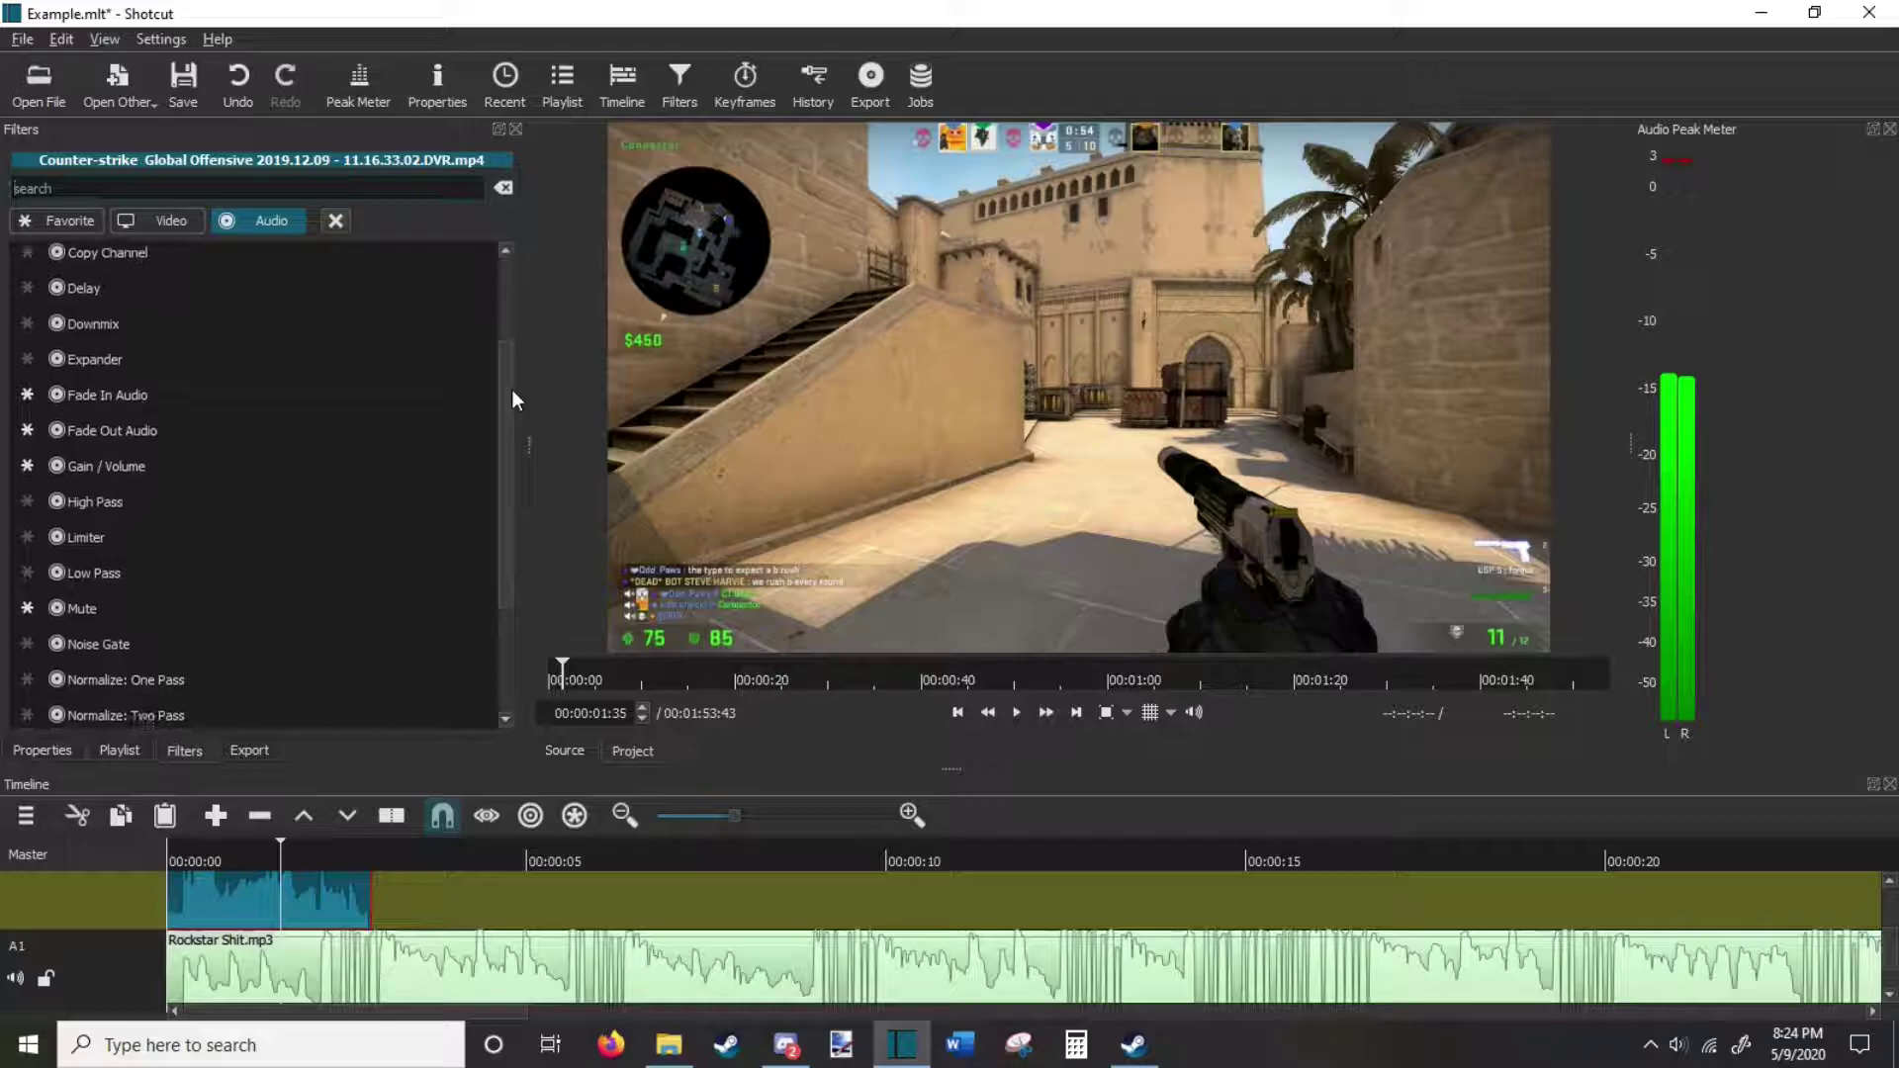
scroll(512, 459, "down", 2)
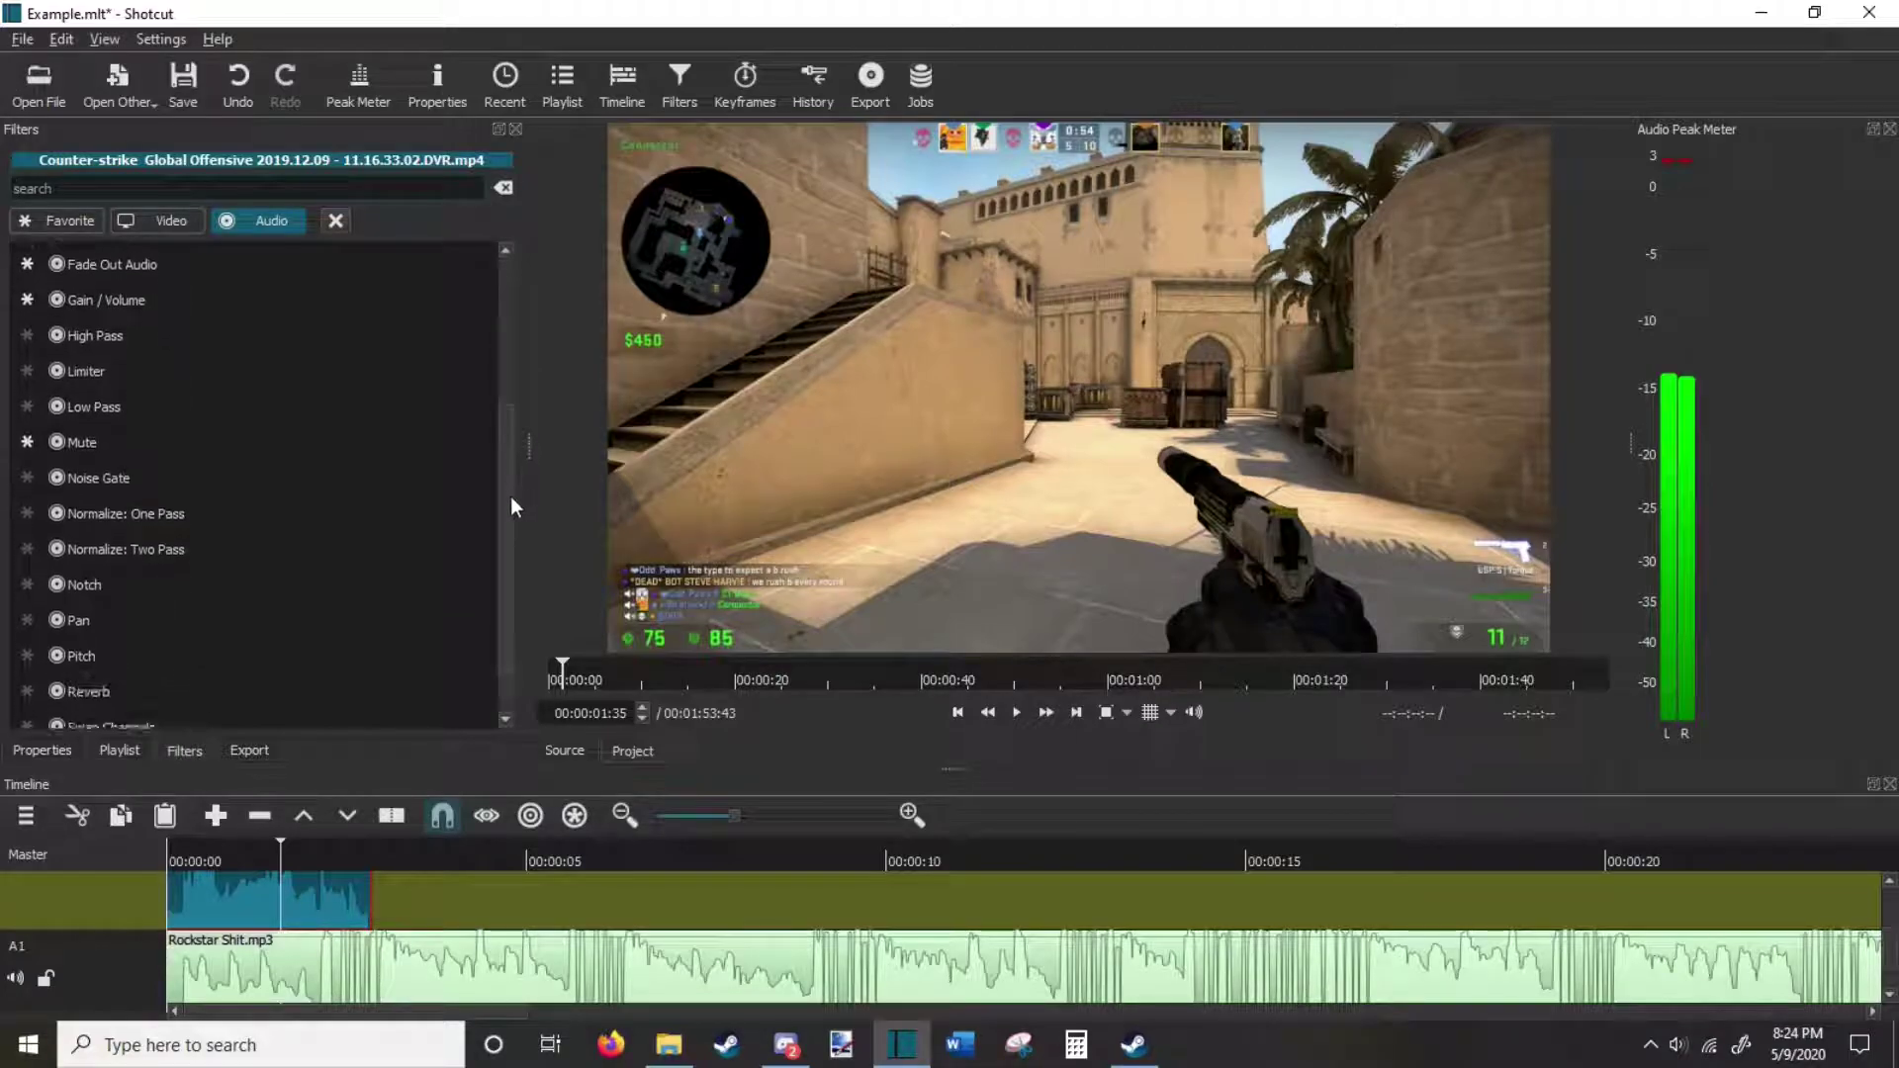
left_click(130, 428)
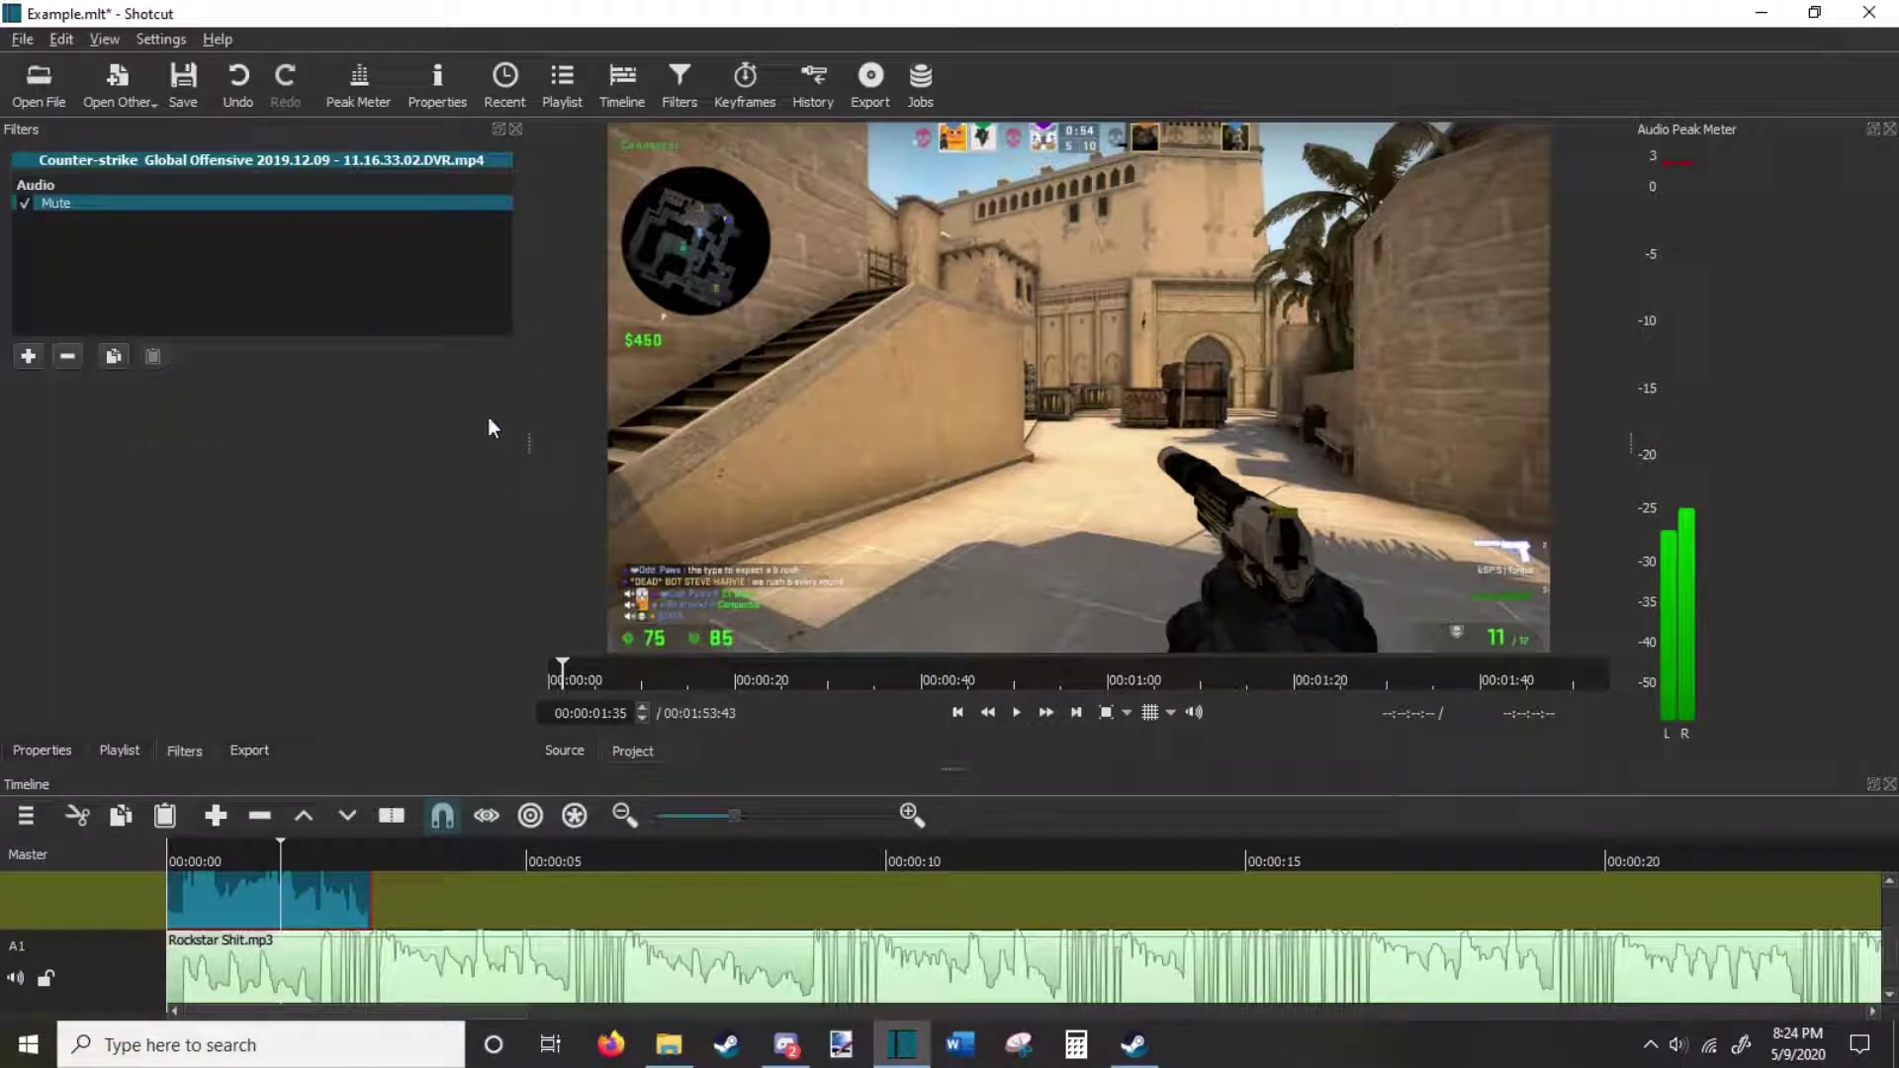
Play the project from the beginning twice to check how the muted clip's kill lines up with the beat drop.
left_click(251, 856)
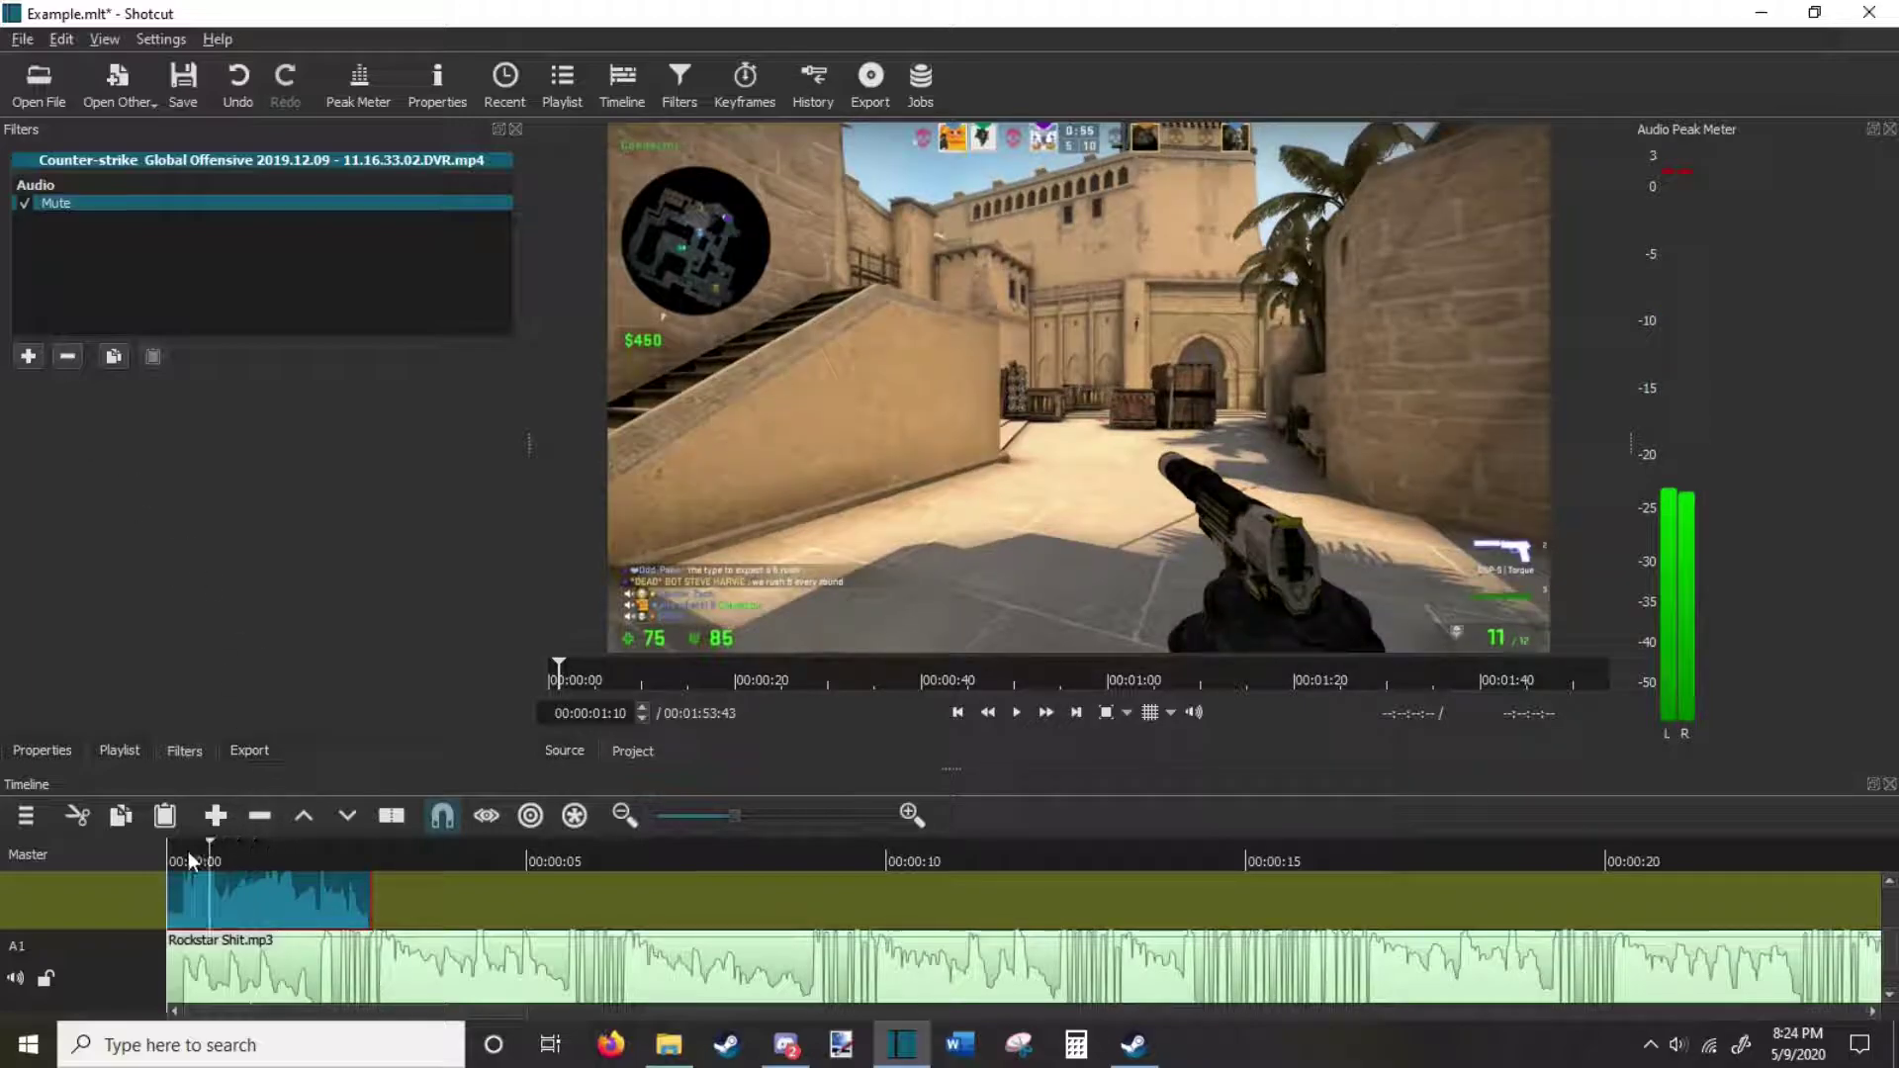
left_click_drag(256, 853, 151, 862)
key("space")
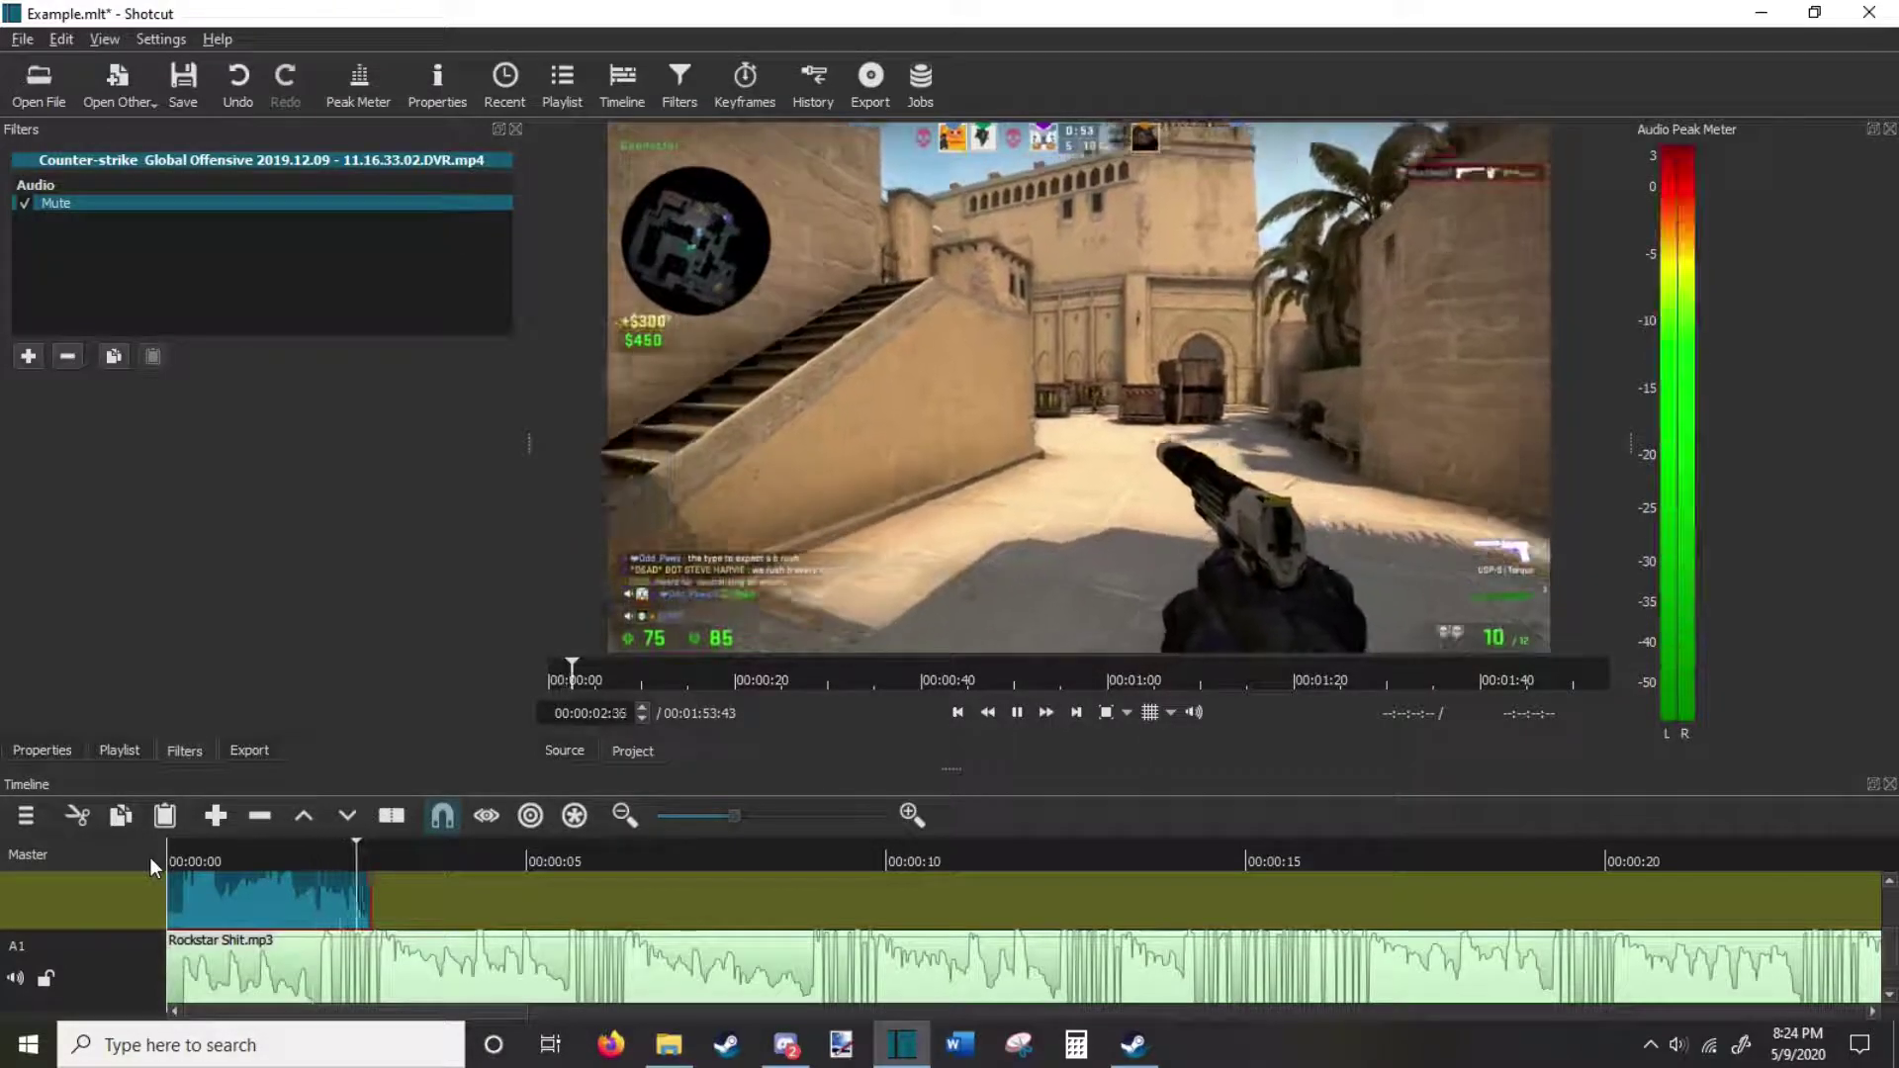
key("space")
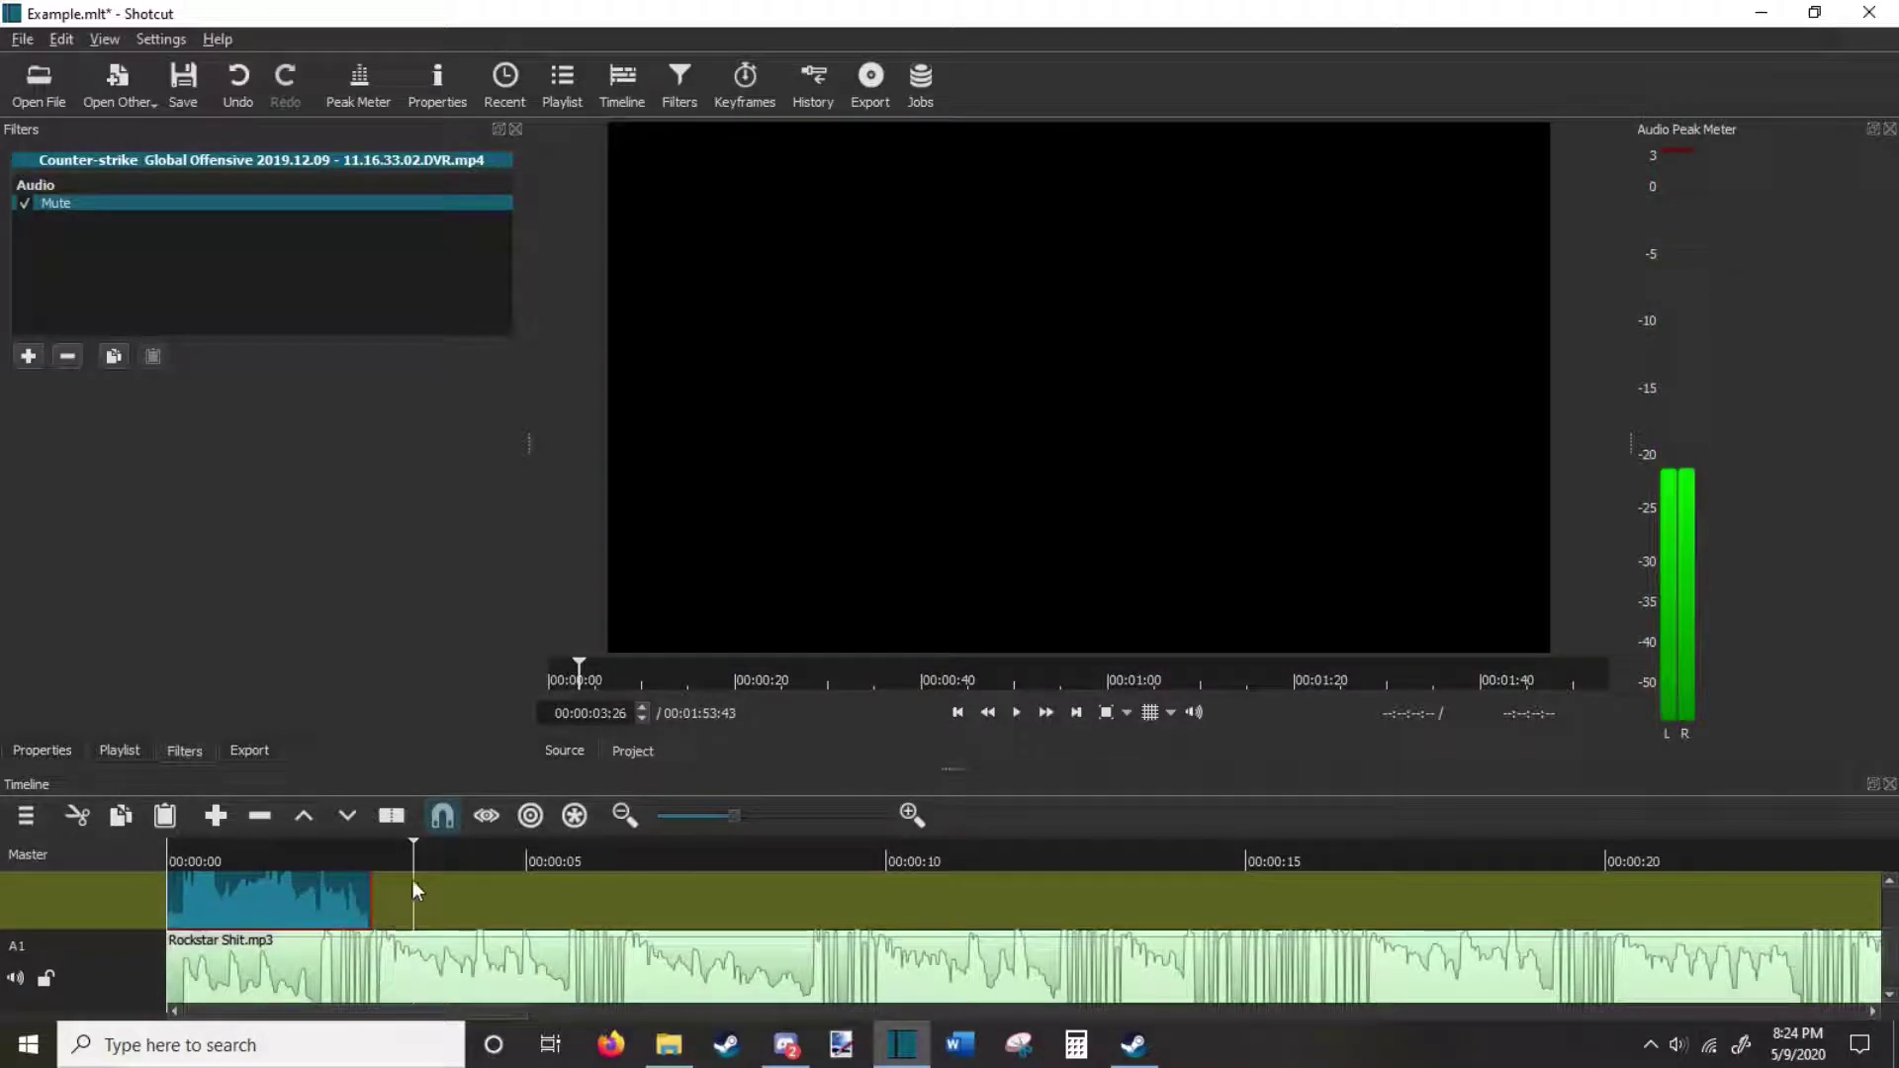
key("Left")
key("Left")
key("Left")
key("Left")
key("Left")
key("Left")
key("Left")
key("Left")
key("Left")
key("Left")
key("Left")
key("Left")
key("Left")
key("Left")
key("Left")
key("Left")
key("Left")
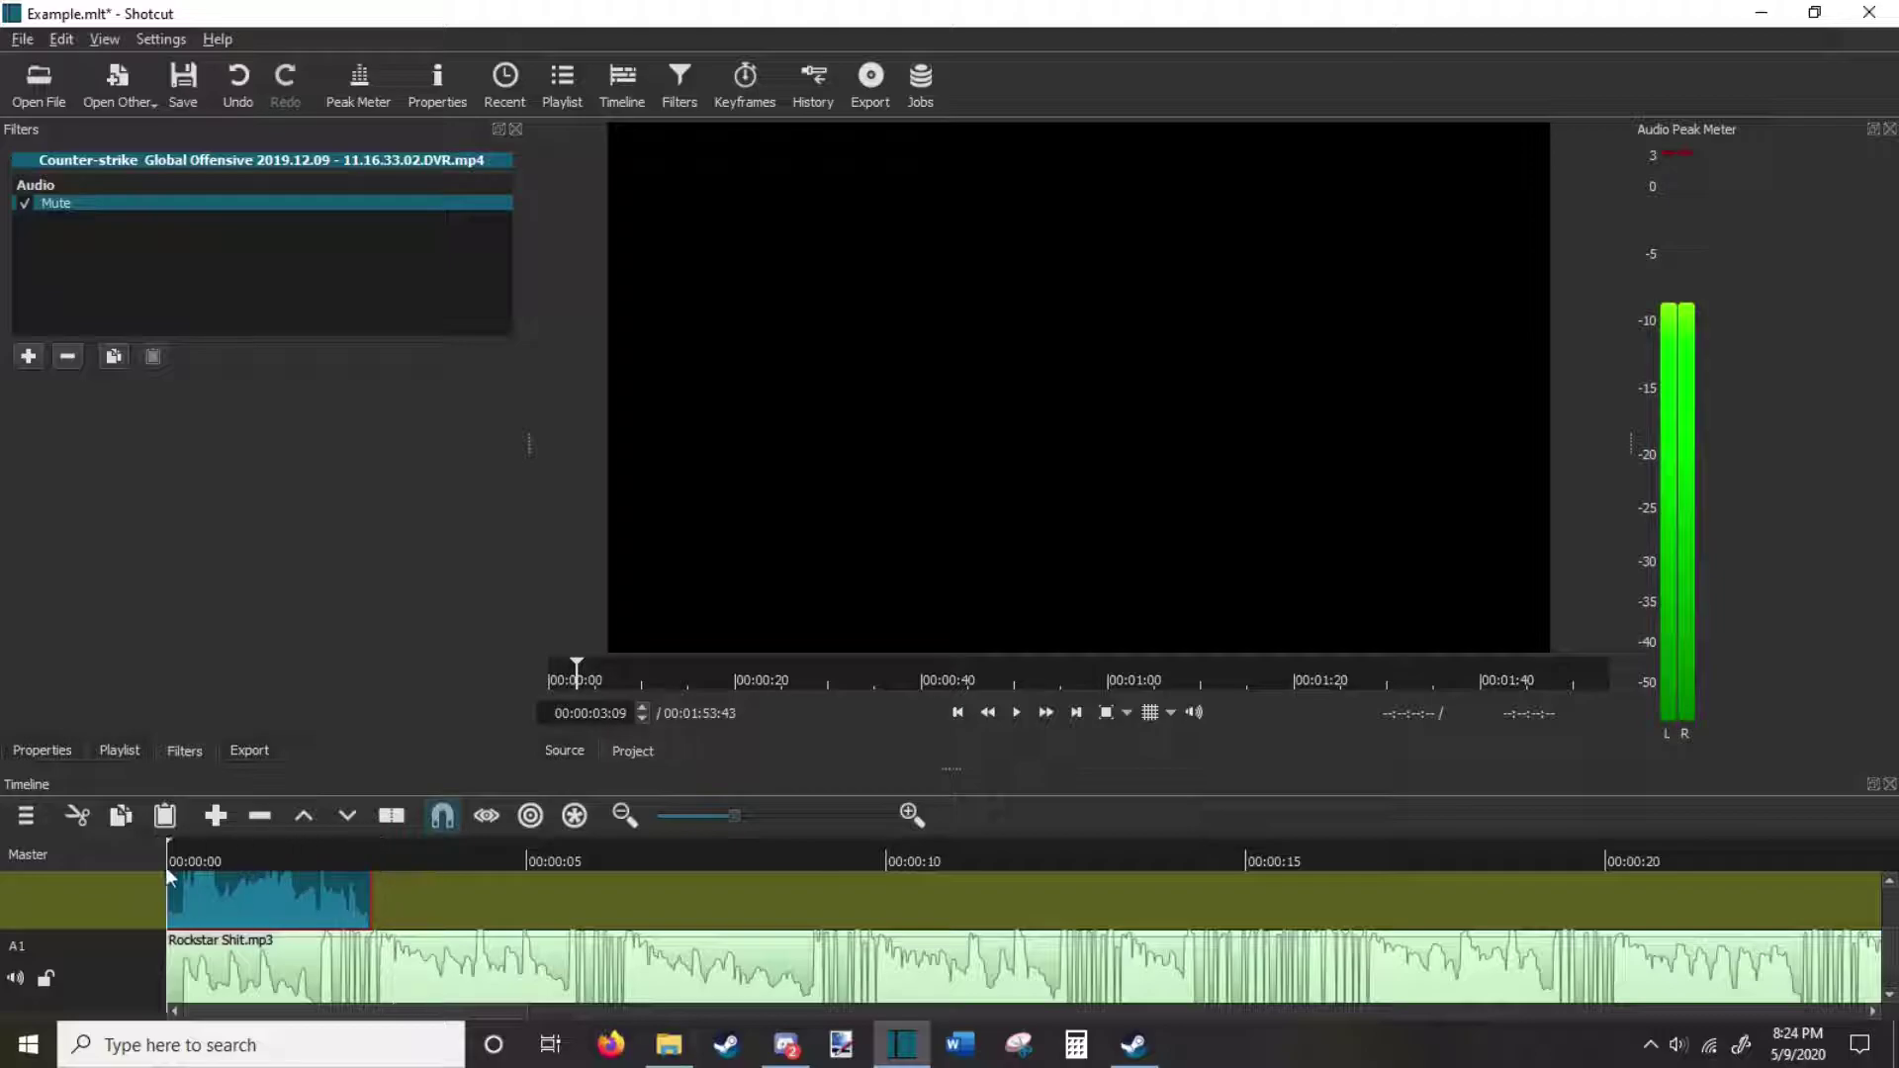
left_click(164, 867)
key("space")
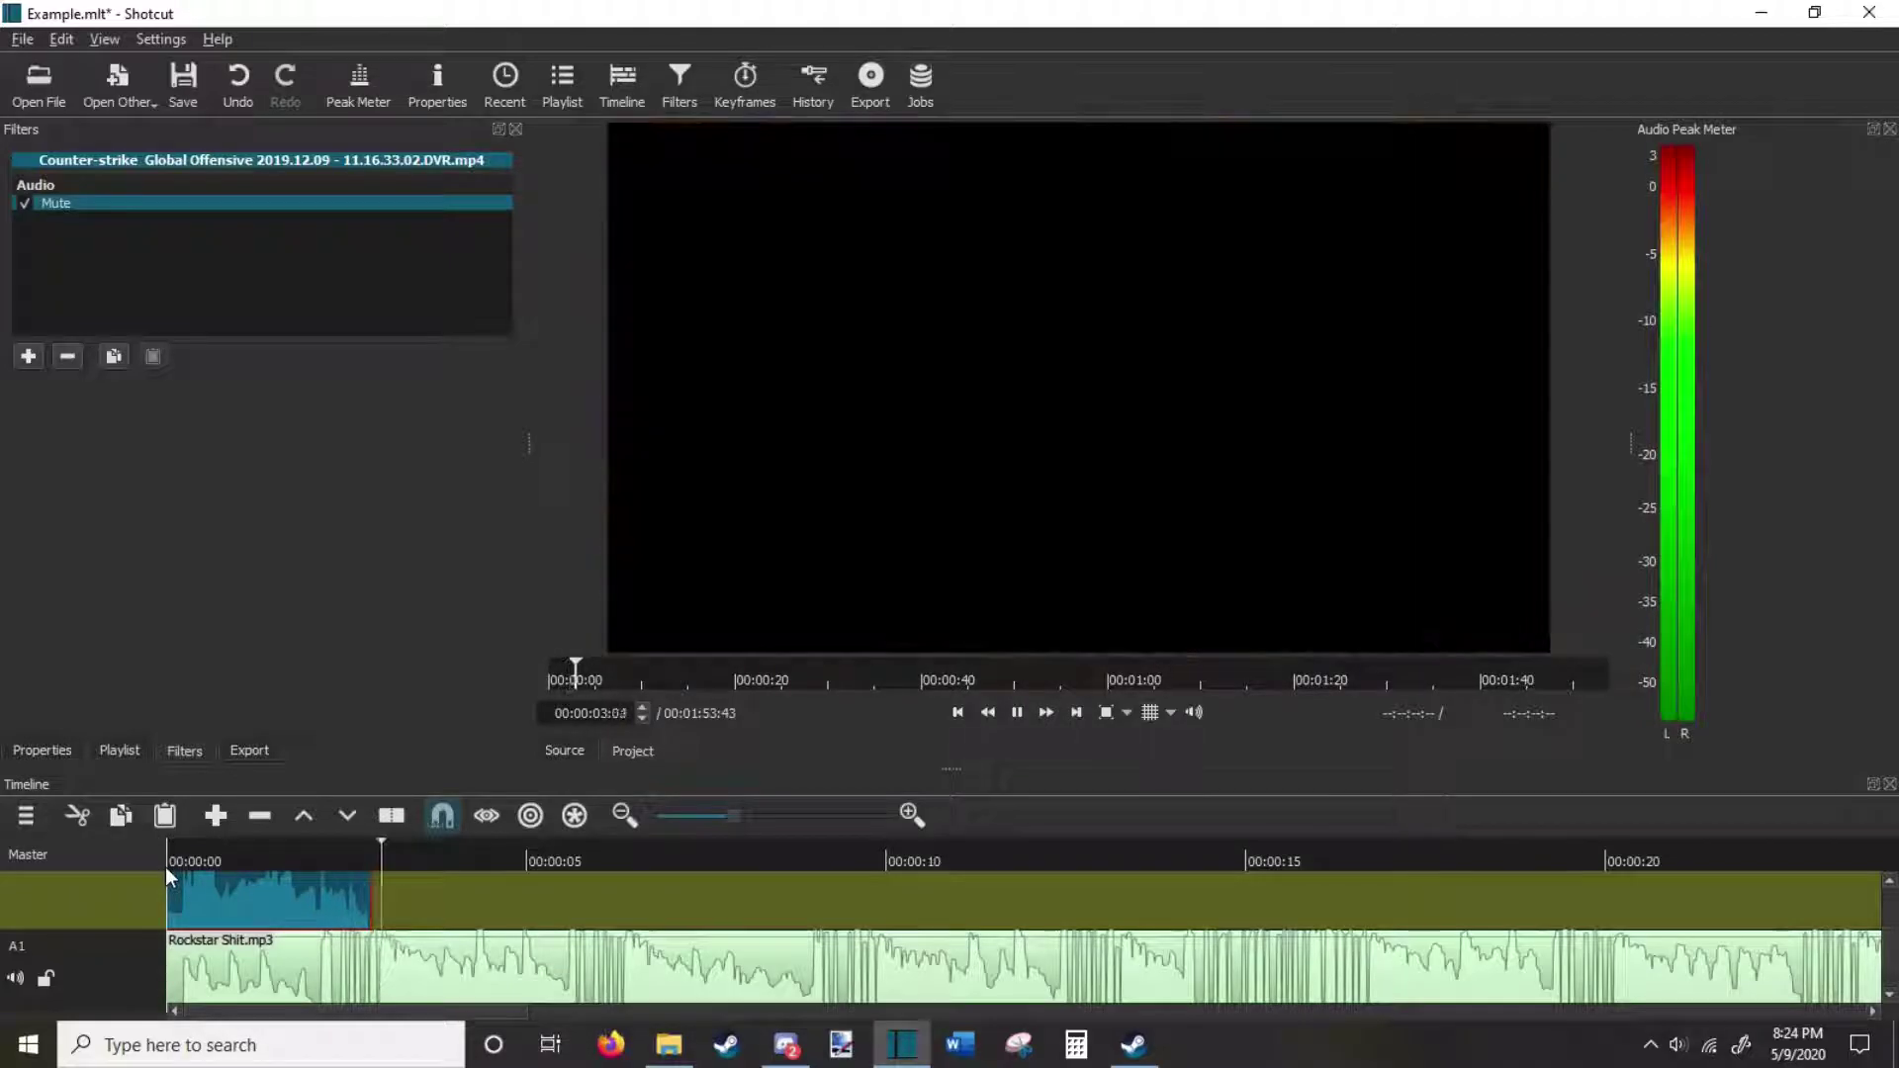
key("space")
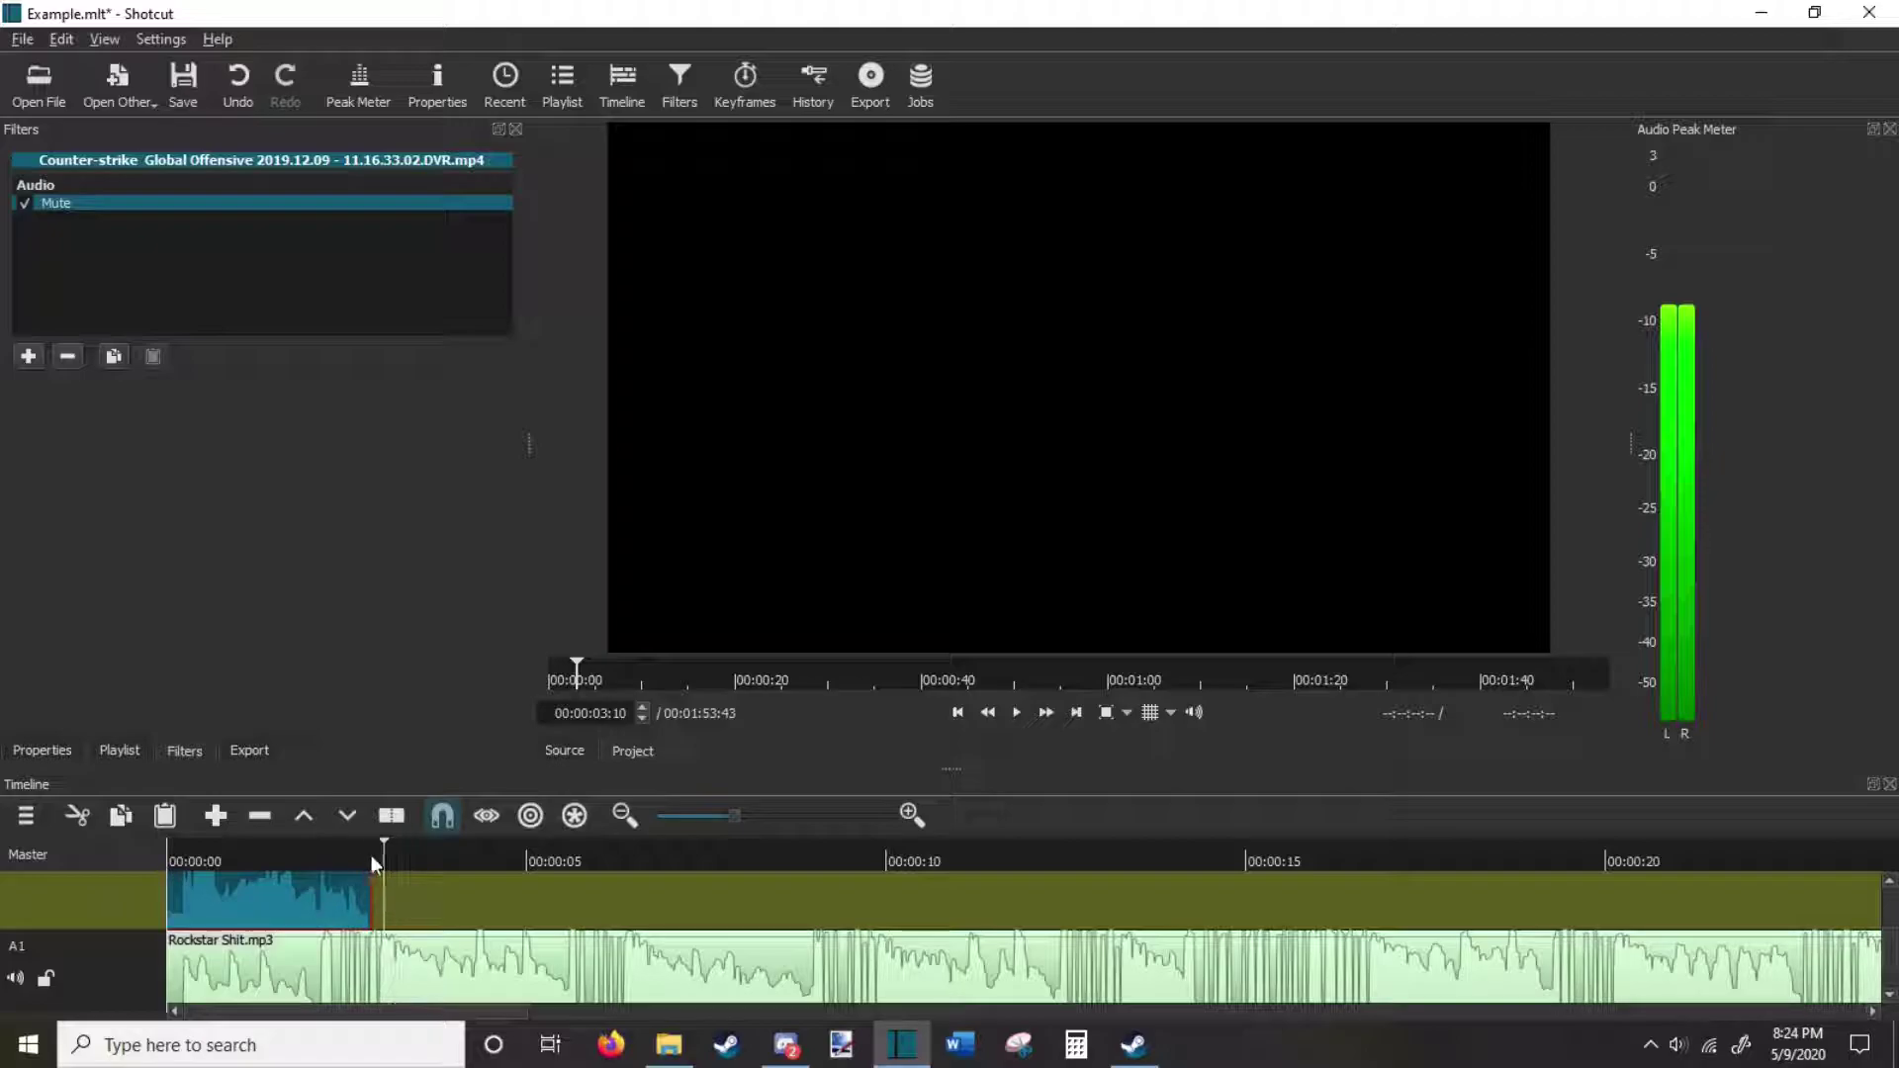
Place the playhead on the kill shot in the gameplay clip at 00:00:02:11.
left_click(321, 853)
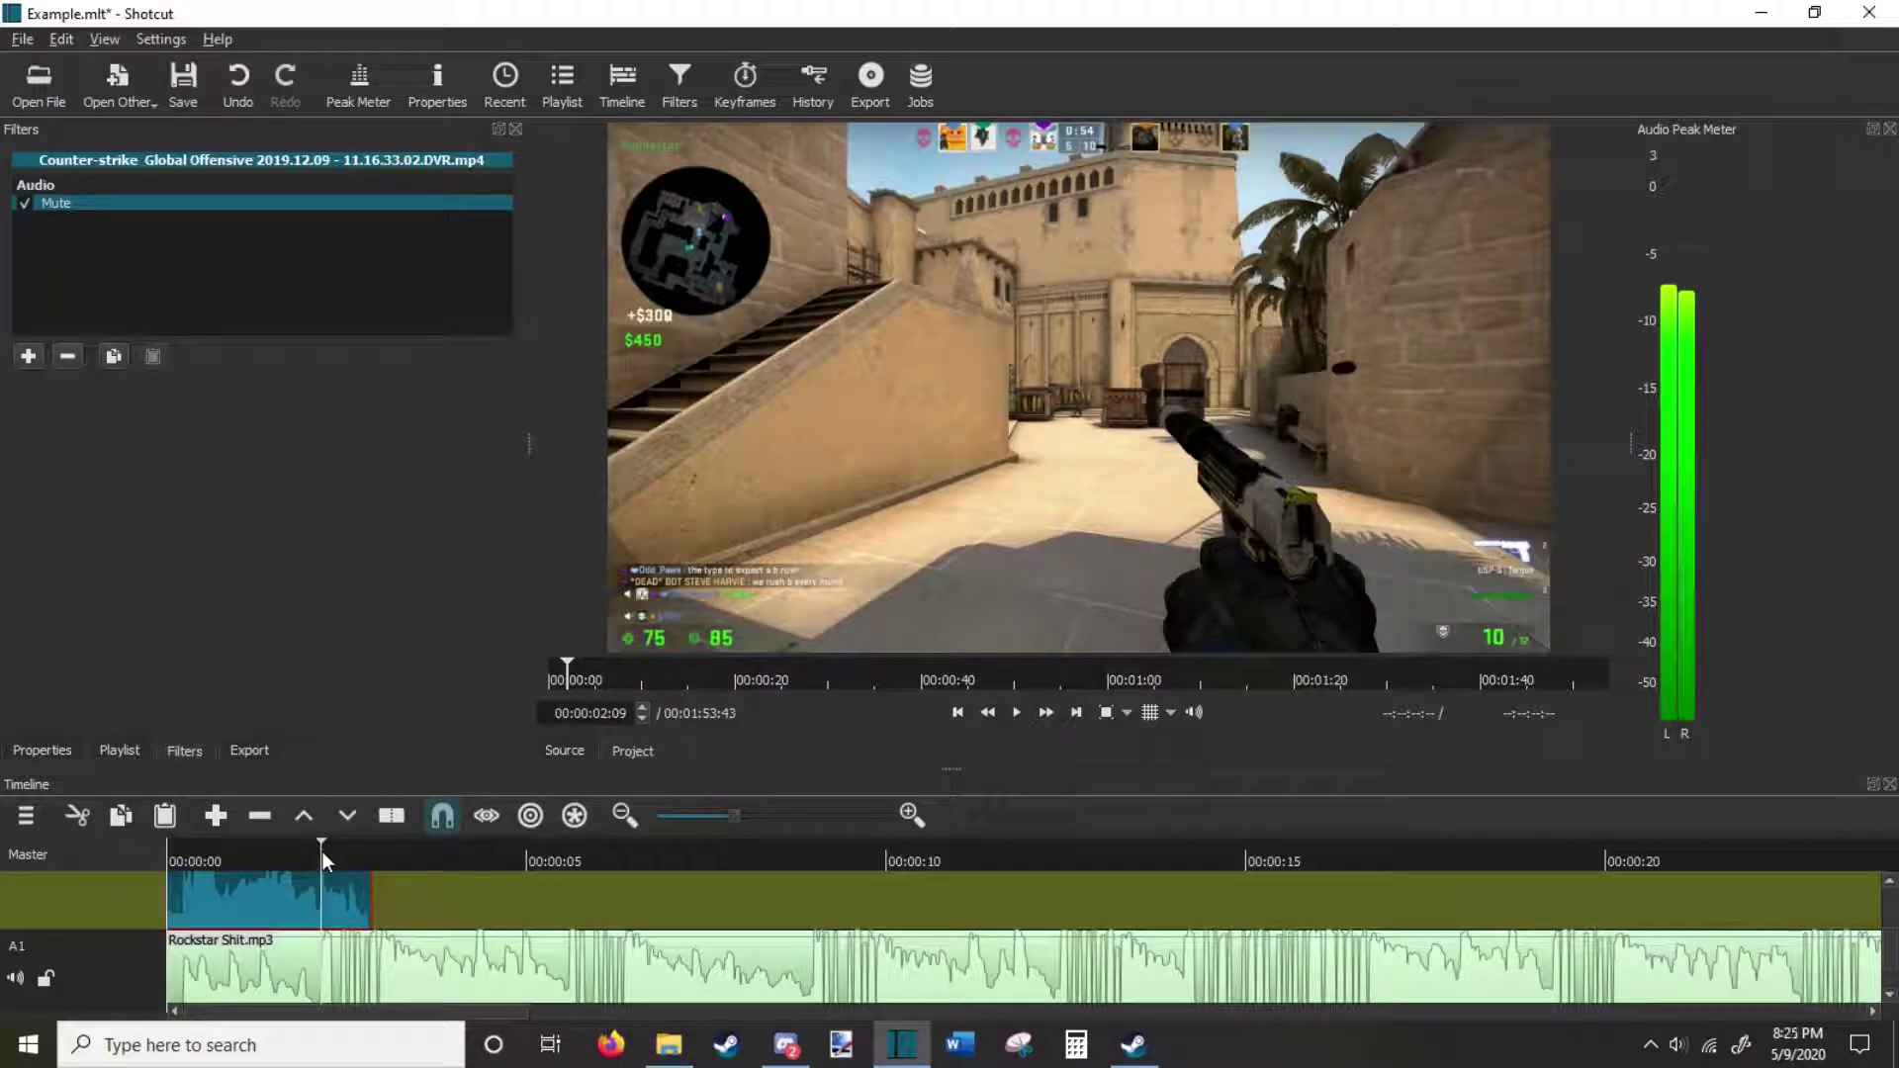
key("Right")
key("Right")
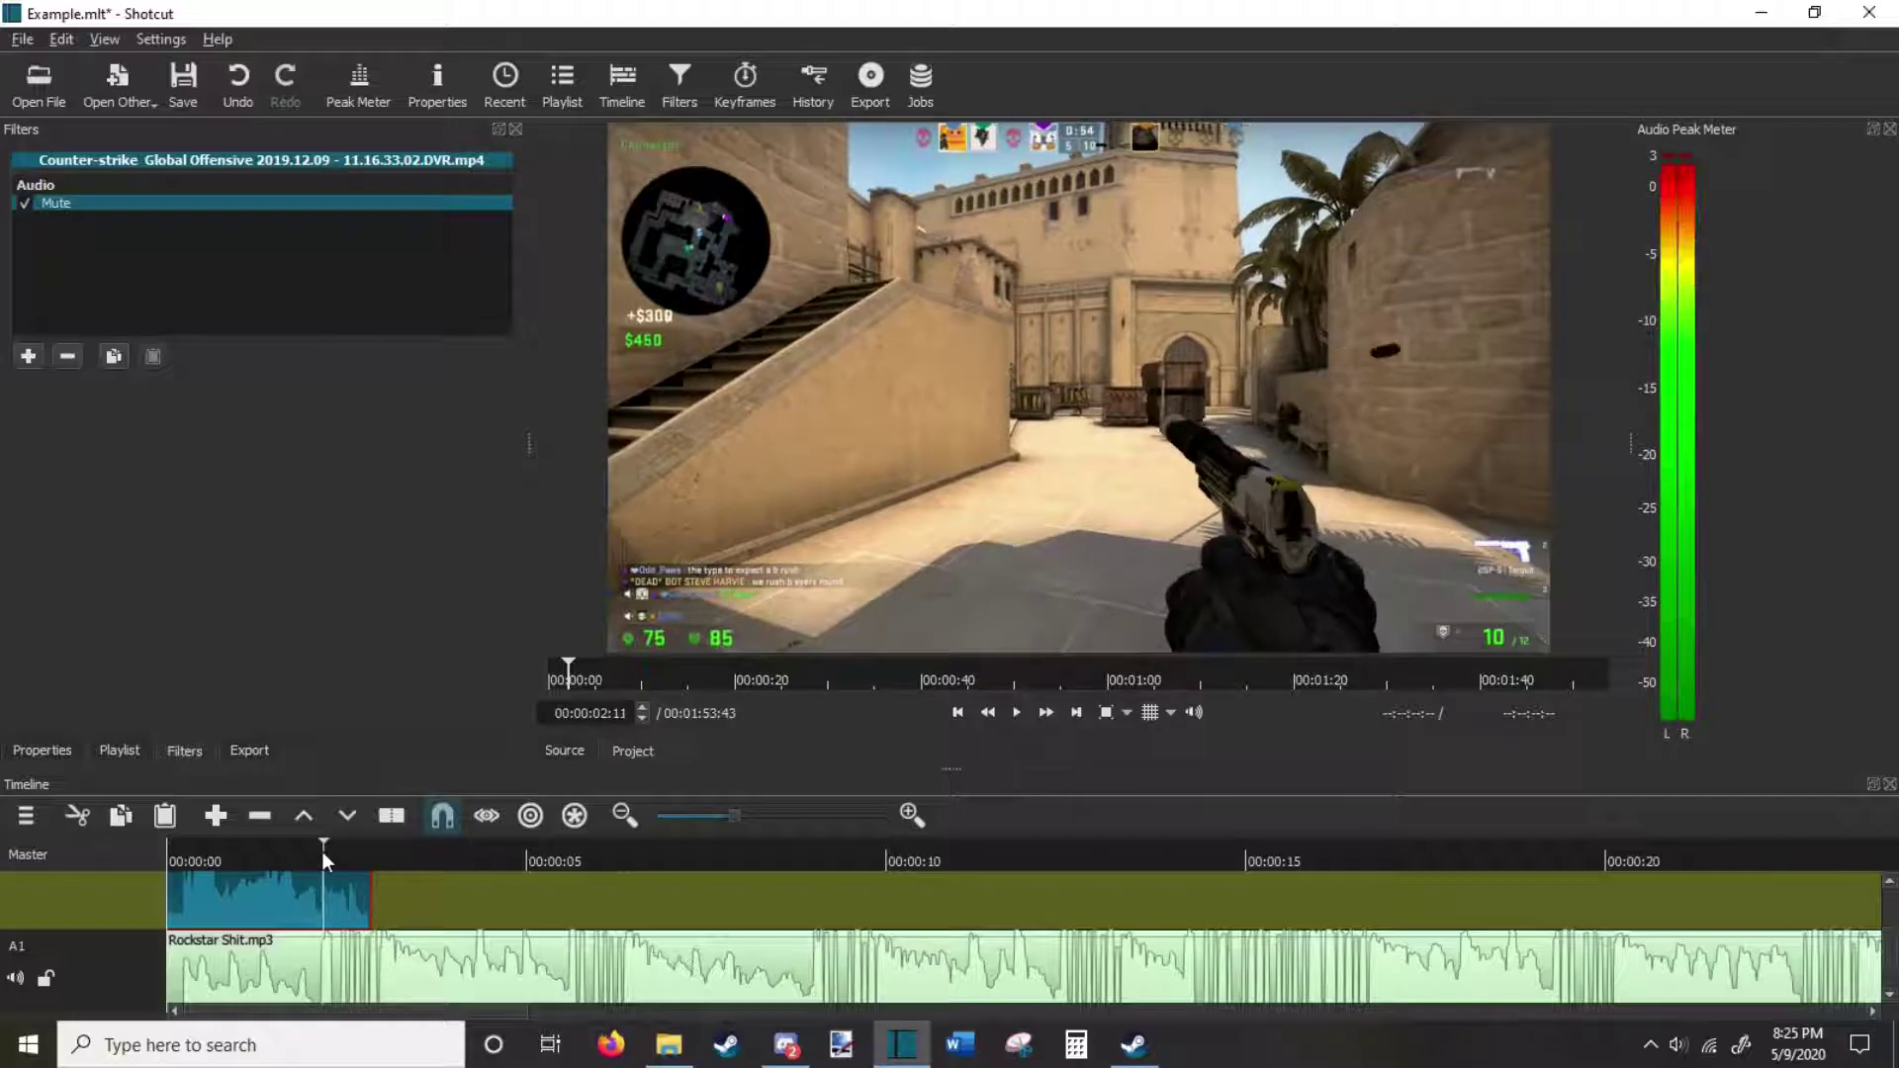
Split the gameplay clip at the kill shot and add a Glow filter with 10% blur to the part after it.
key("s")
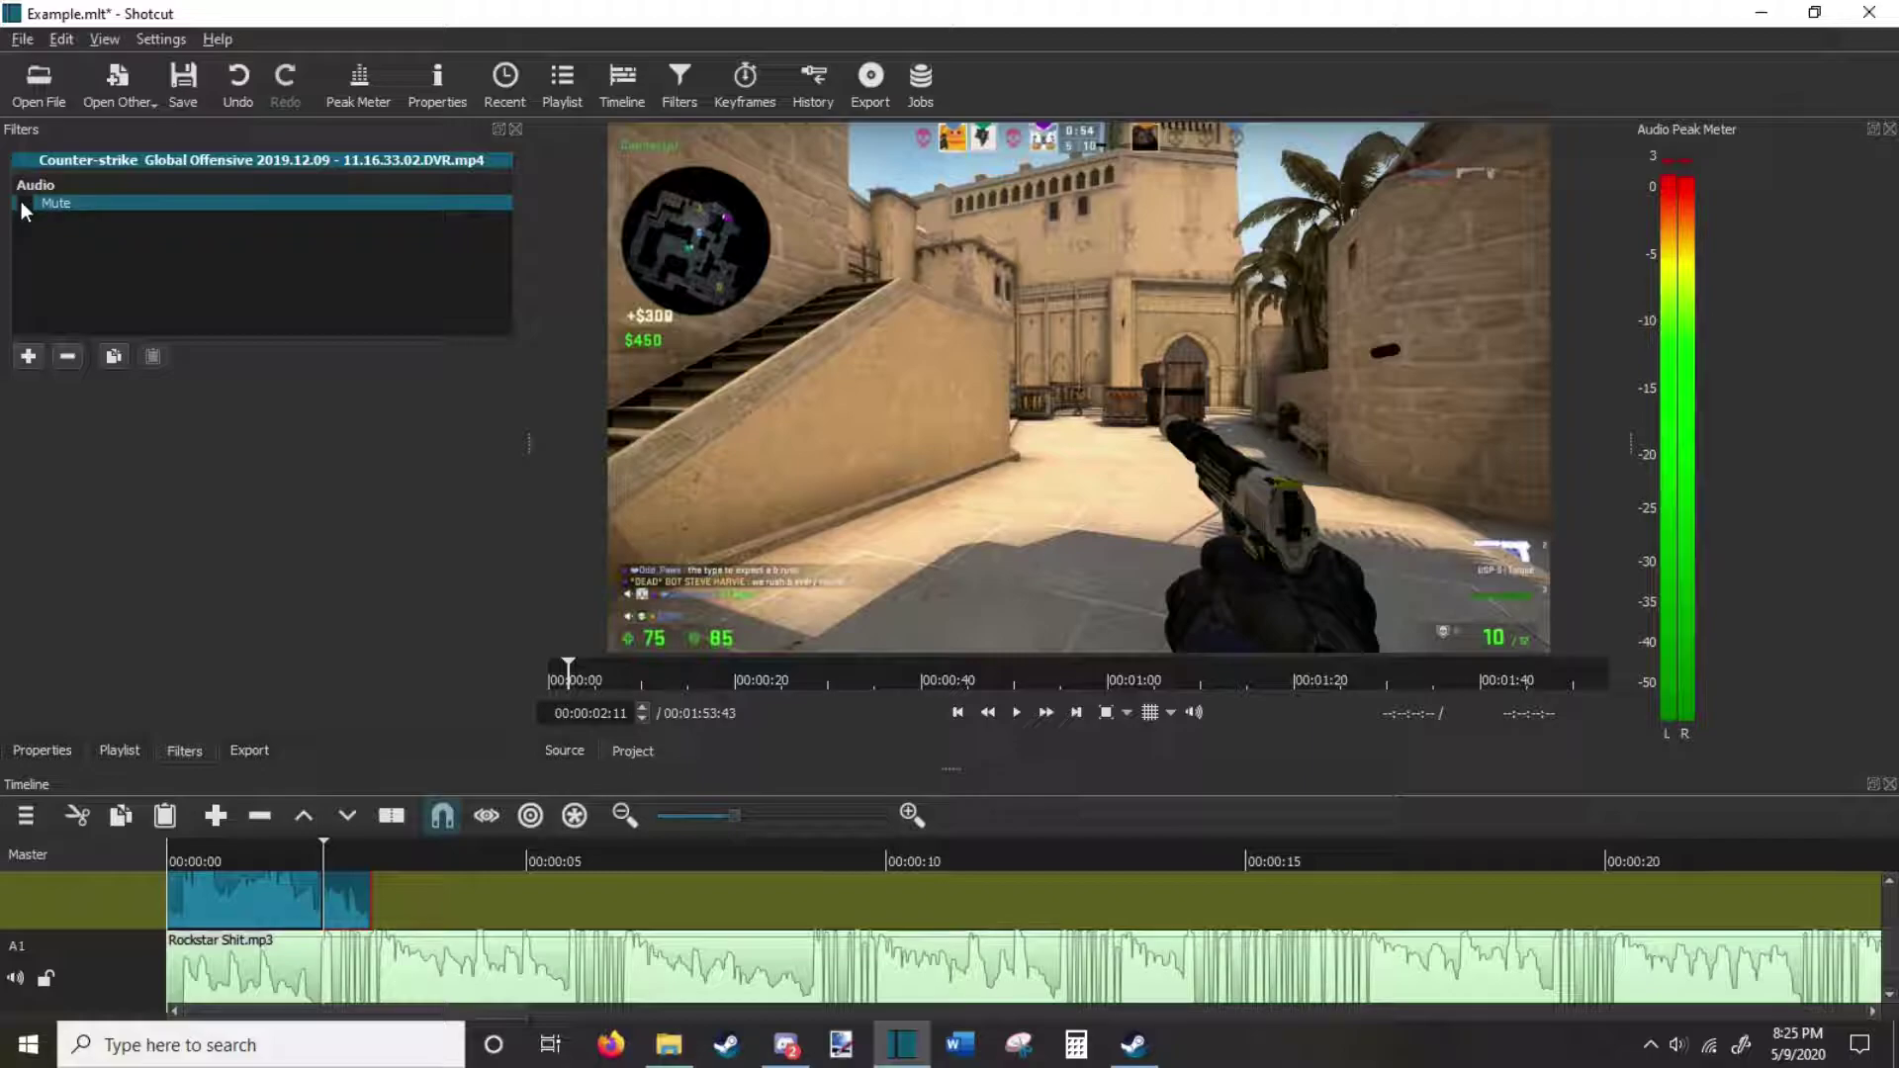
left_click(29, 356)
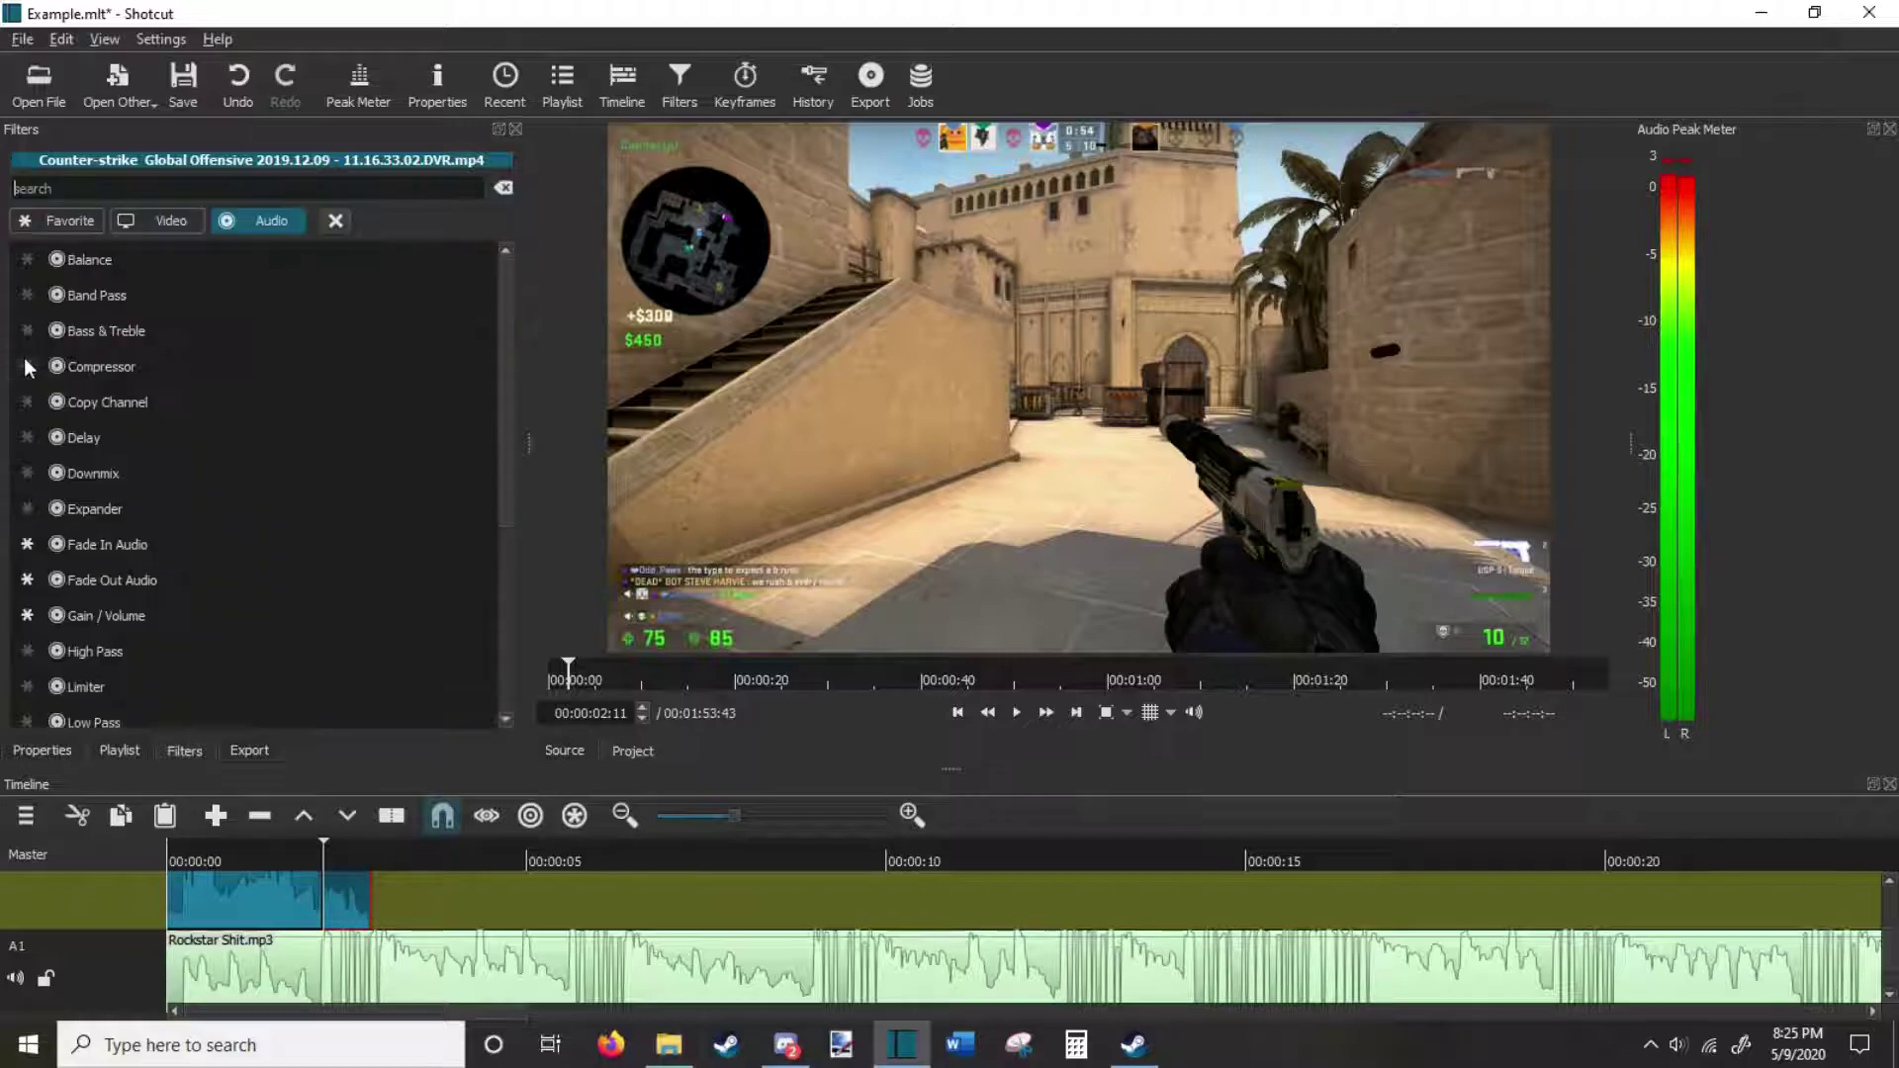
scroll(26, 346, "down", 2)
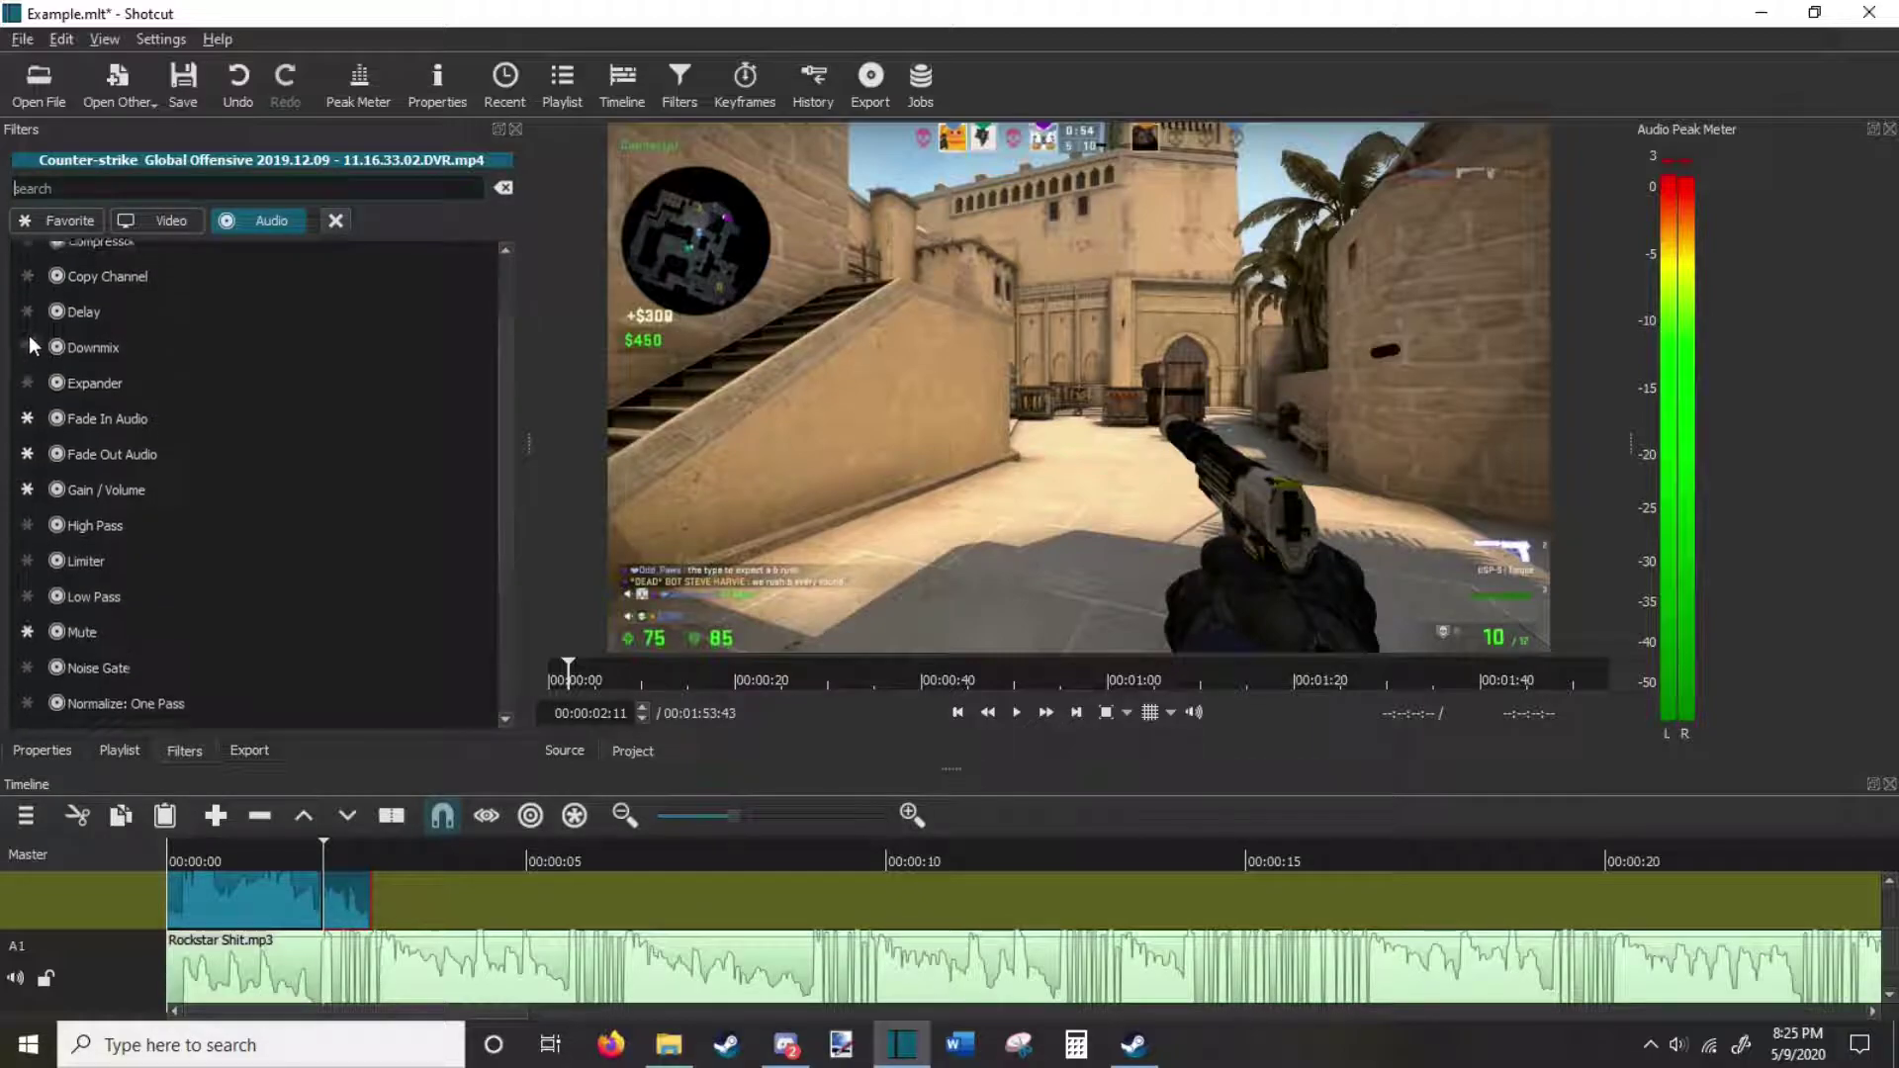
left_click(150, 219)
scroll(511, 326, "down", 1)
scroll(515, 349, "down", 2)
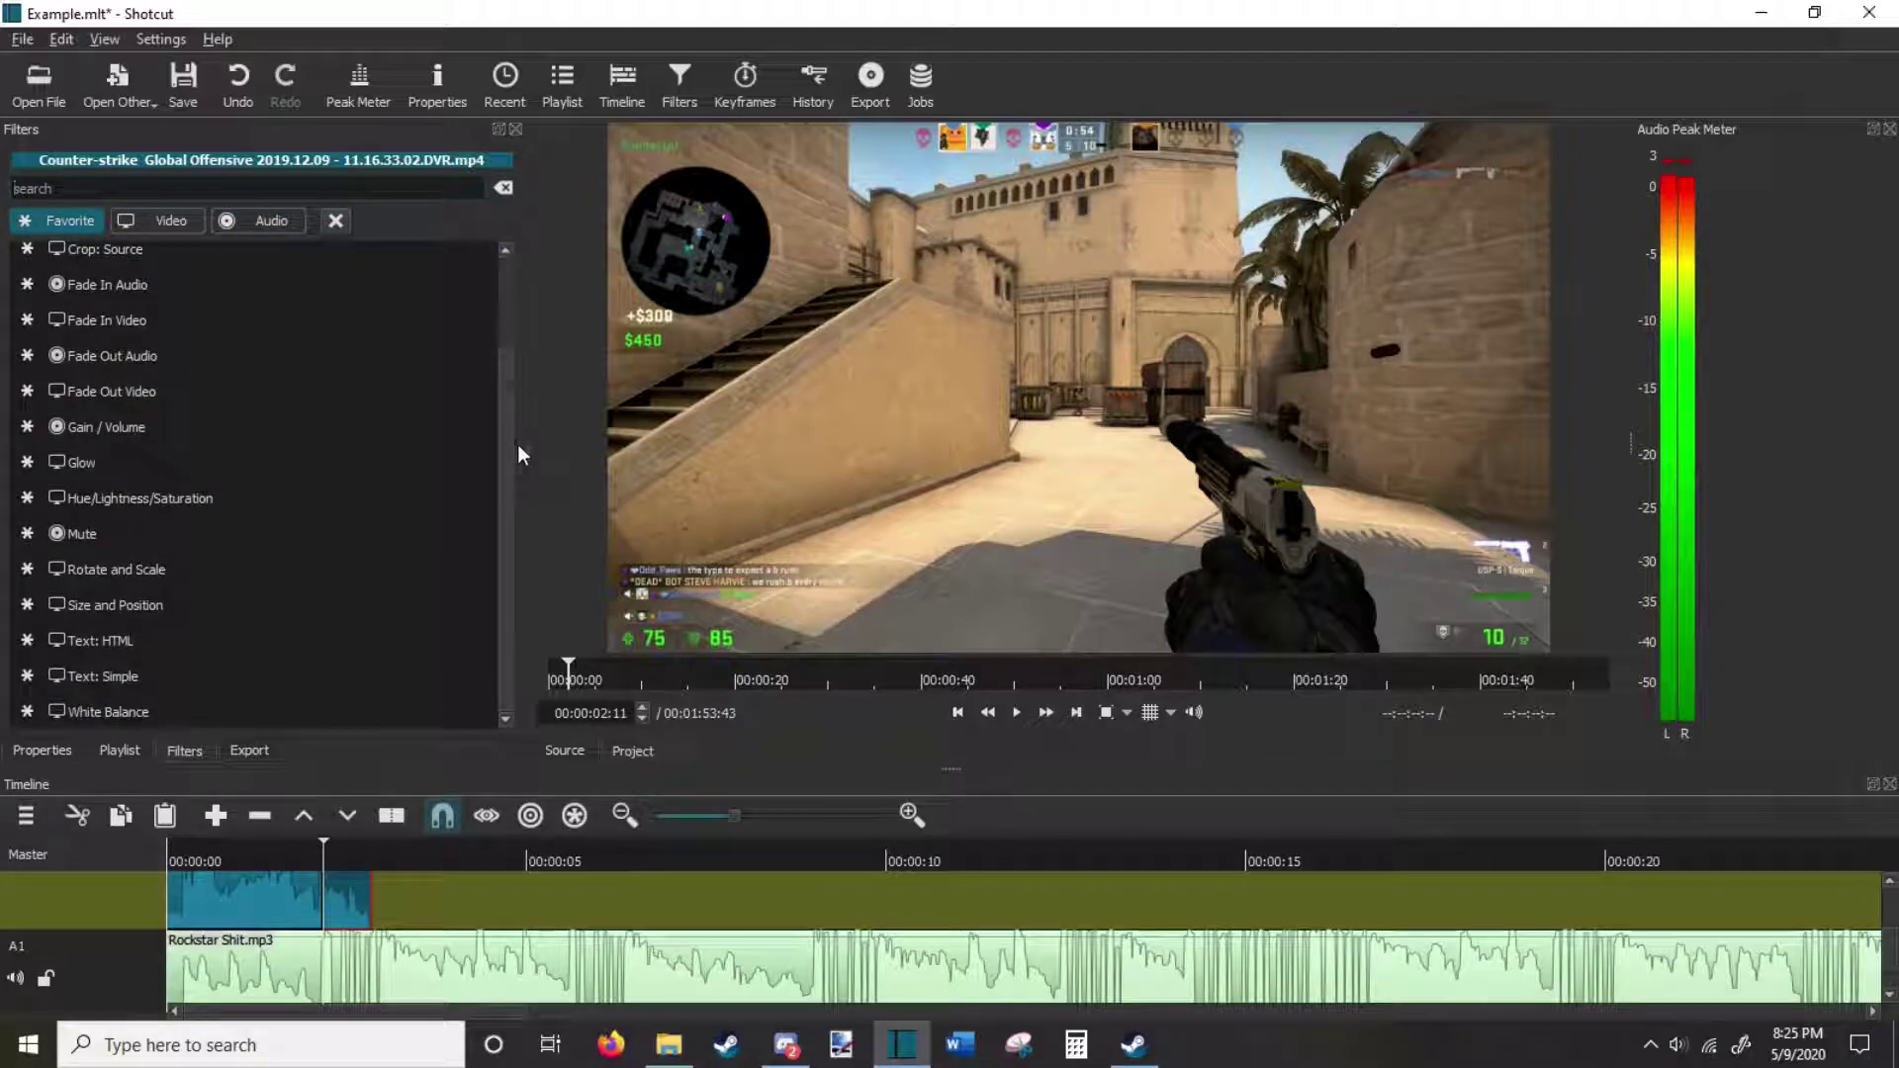
left_click(245, 461)
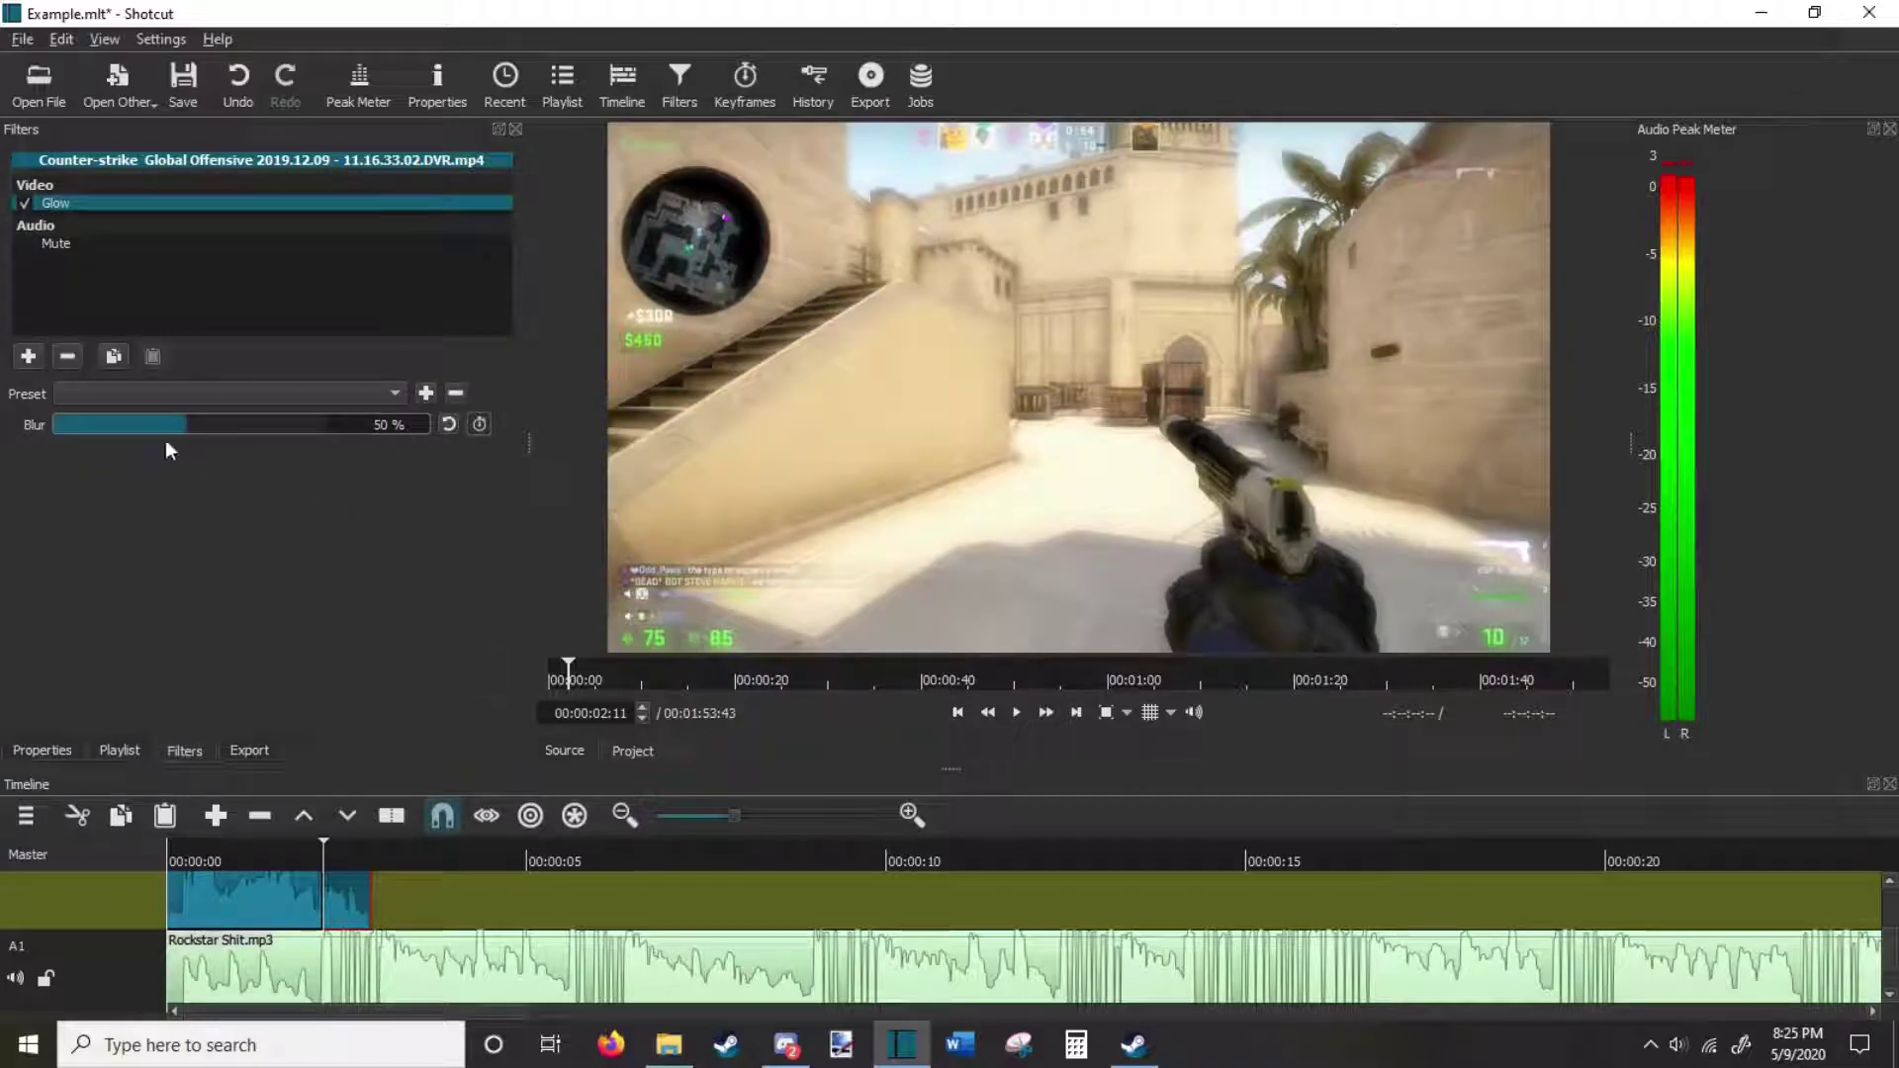
left_click_drag(186, 426, 81, 426)
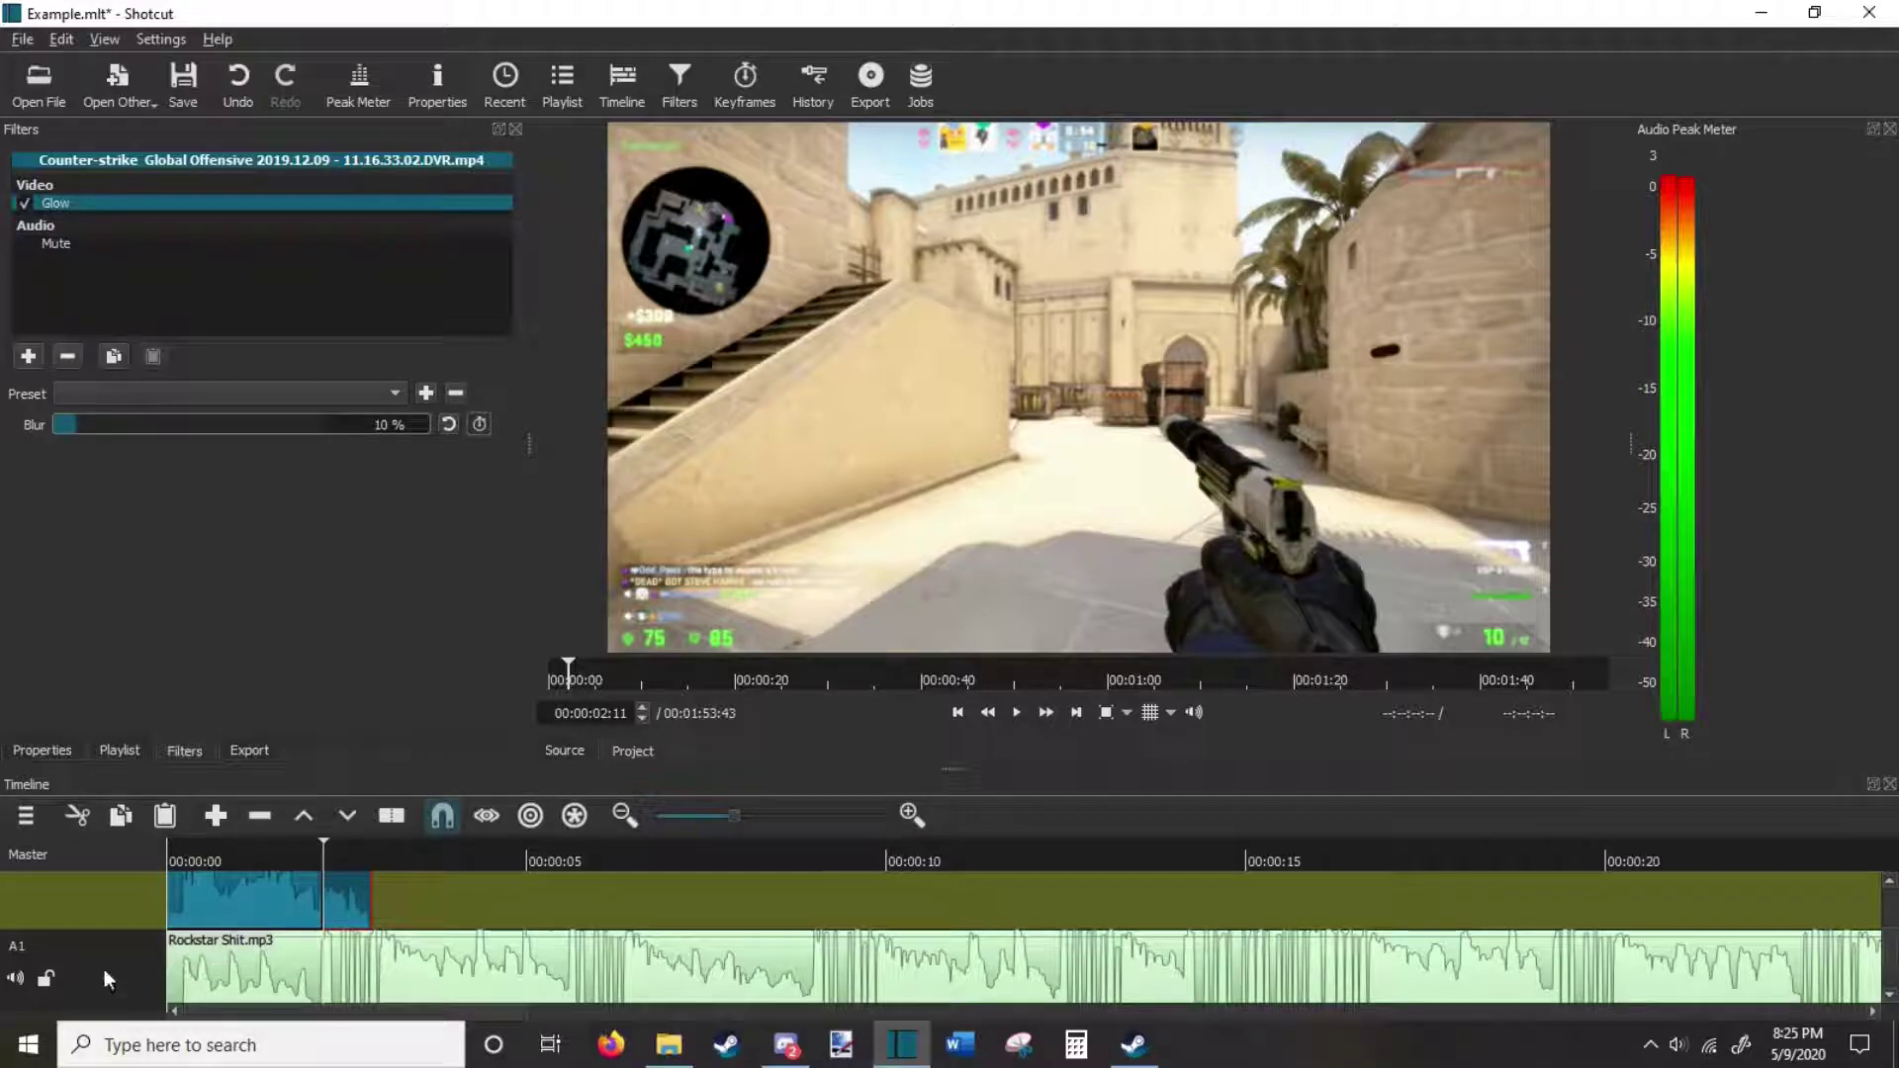
Show the Glow filter's keyframes, try the handle at the start of the segment, and return to the timeline.
left_click(250, 750)
left_click(118, 749)
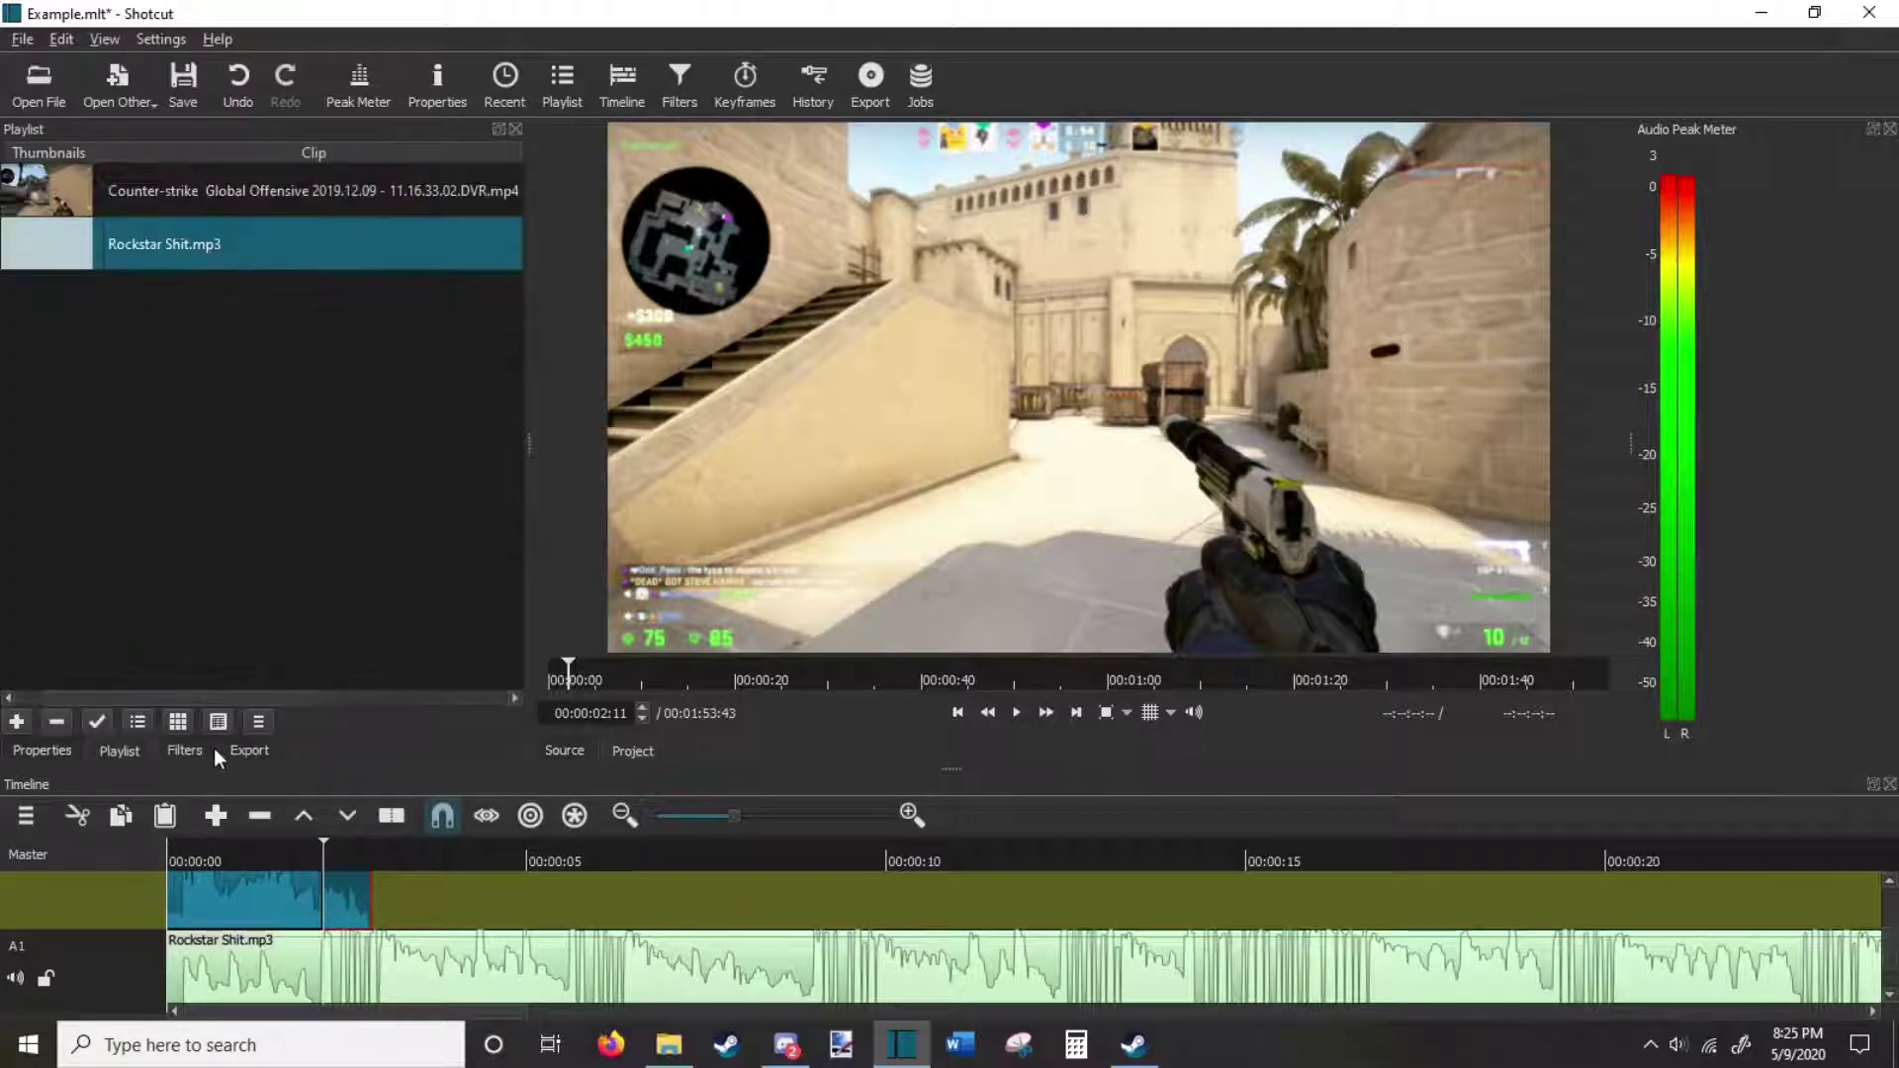
left_click(210, 748)
left_click(105, 40)
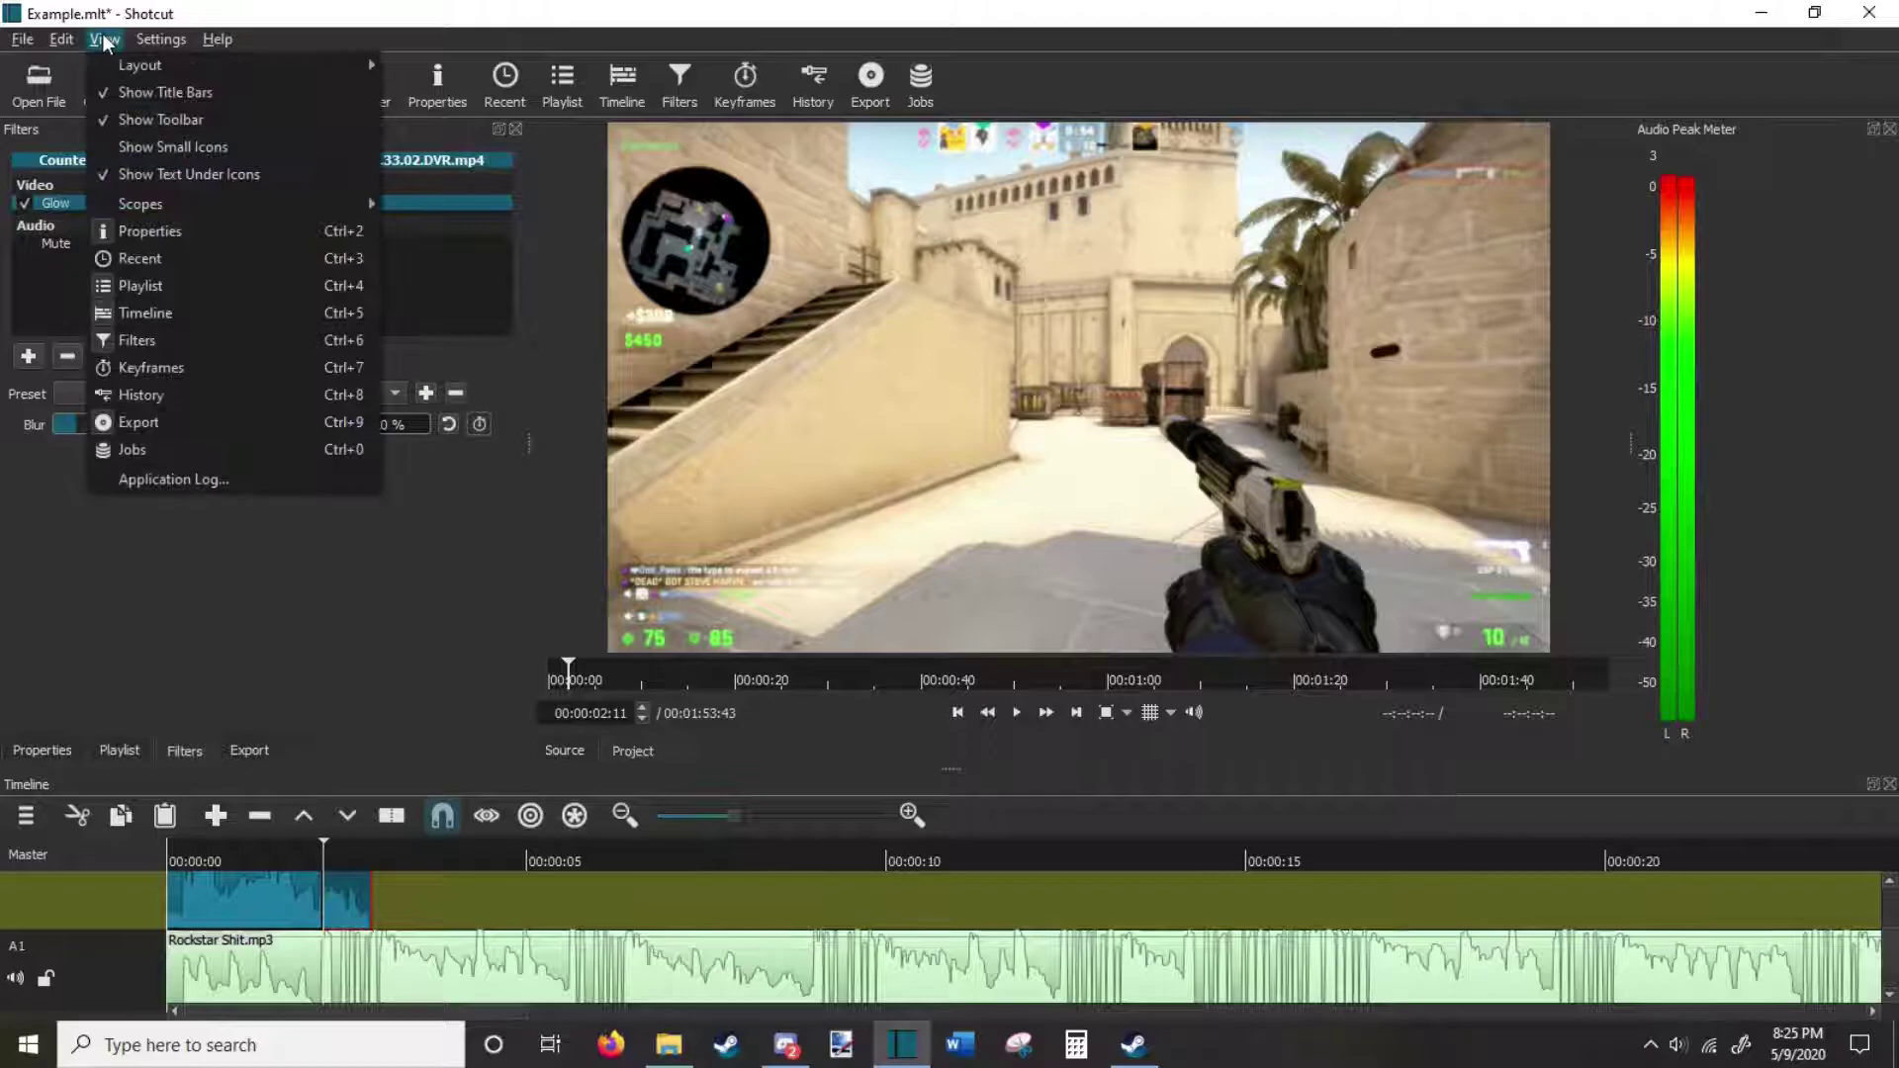
left_click(129, 373)
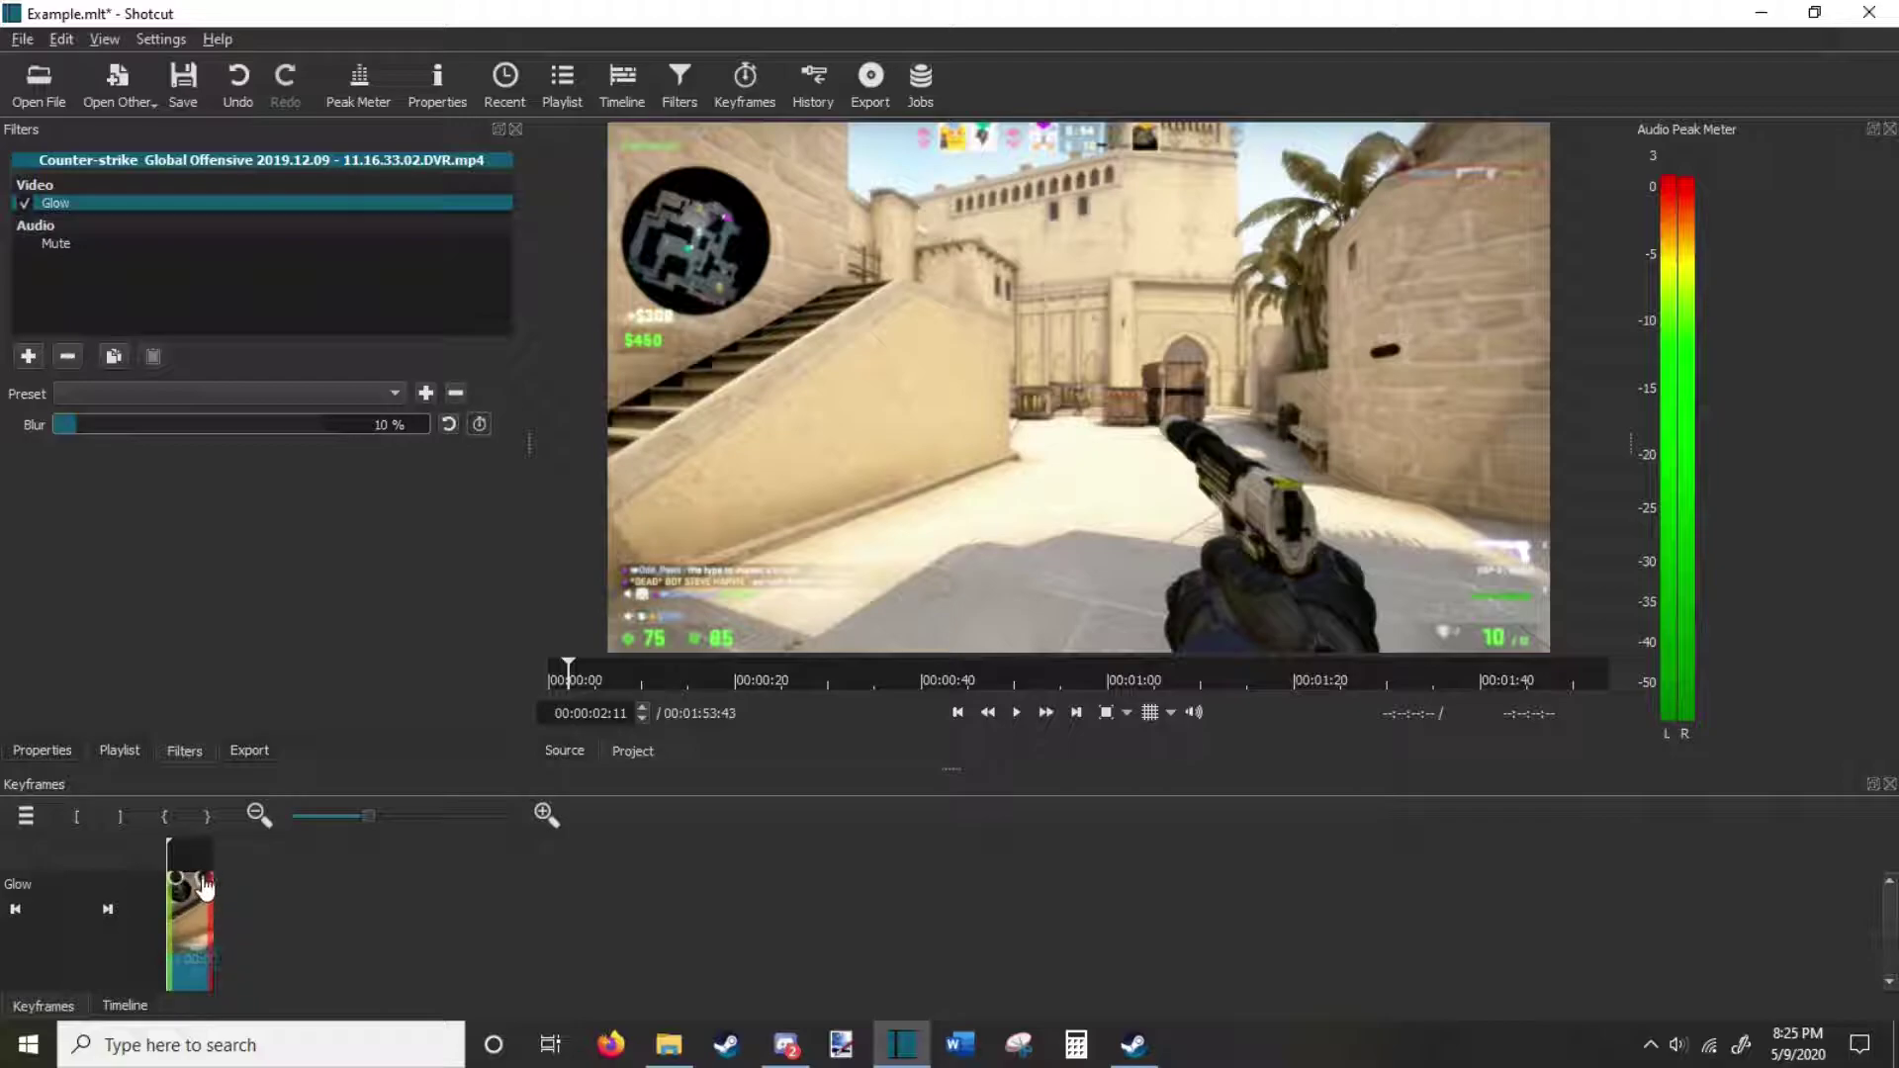
left_click_drag(180, 888, 165, 887)
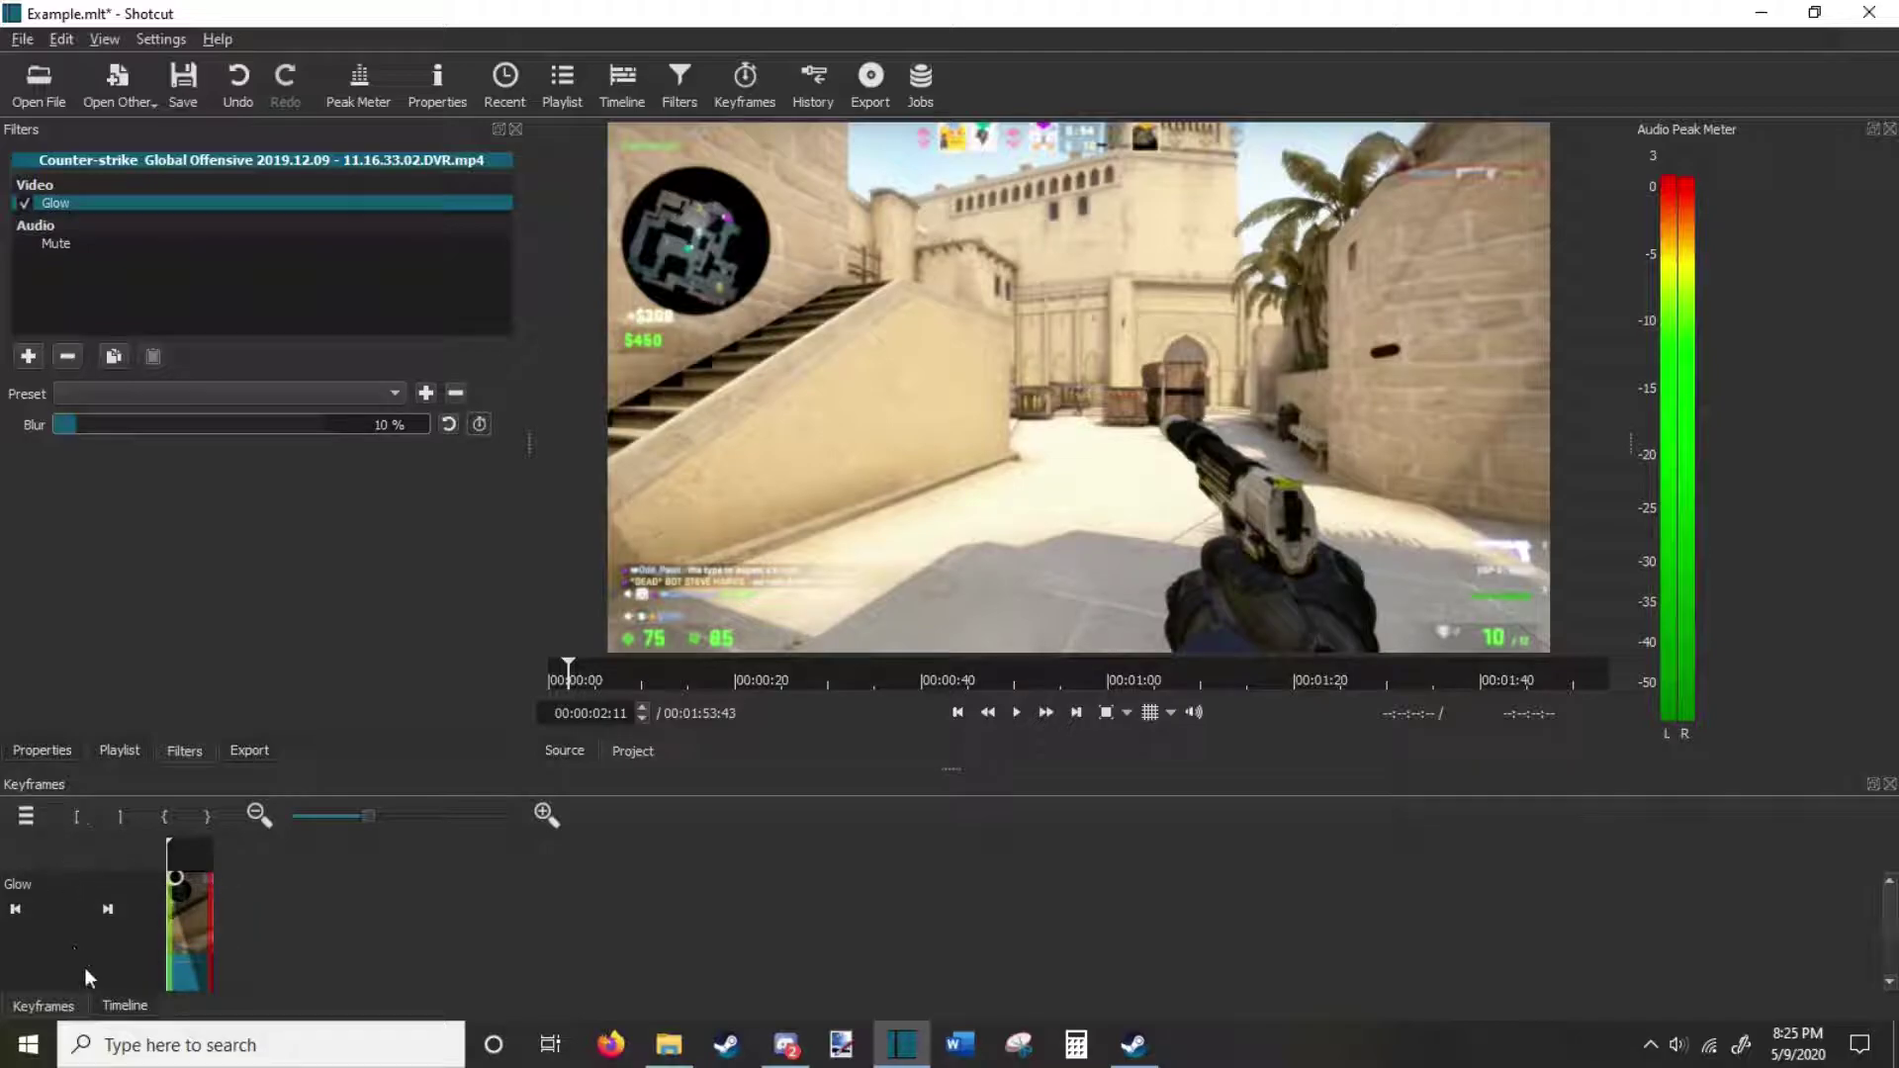
left_click(138, 1007)
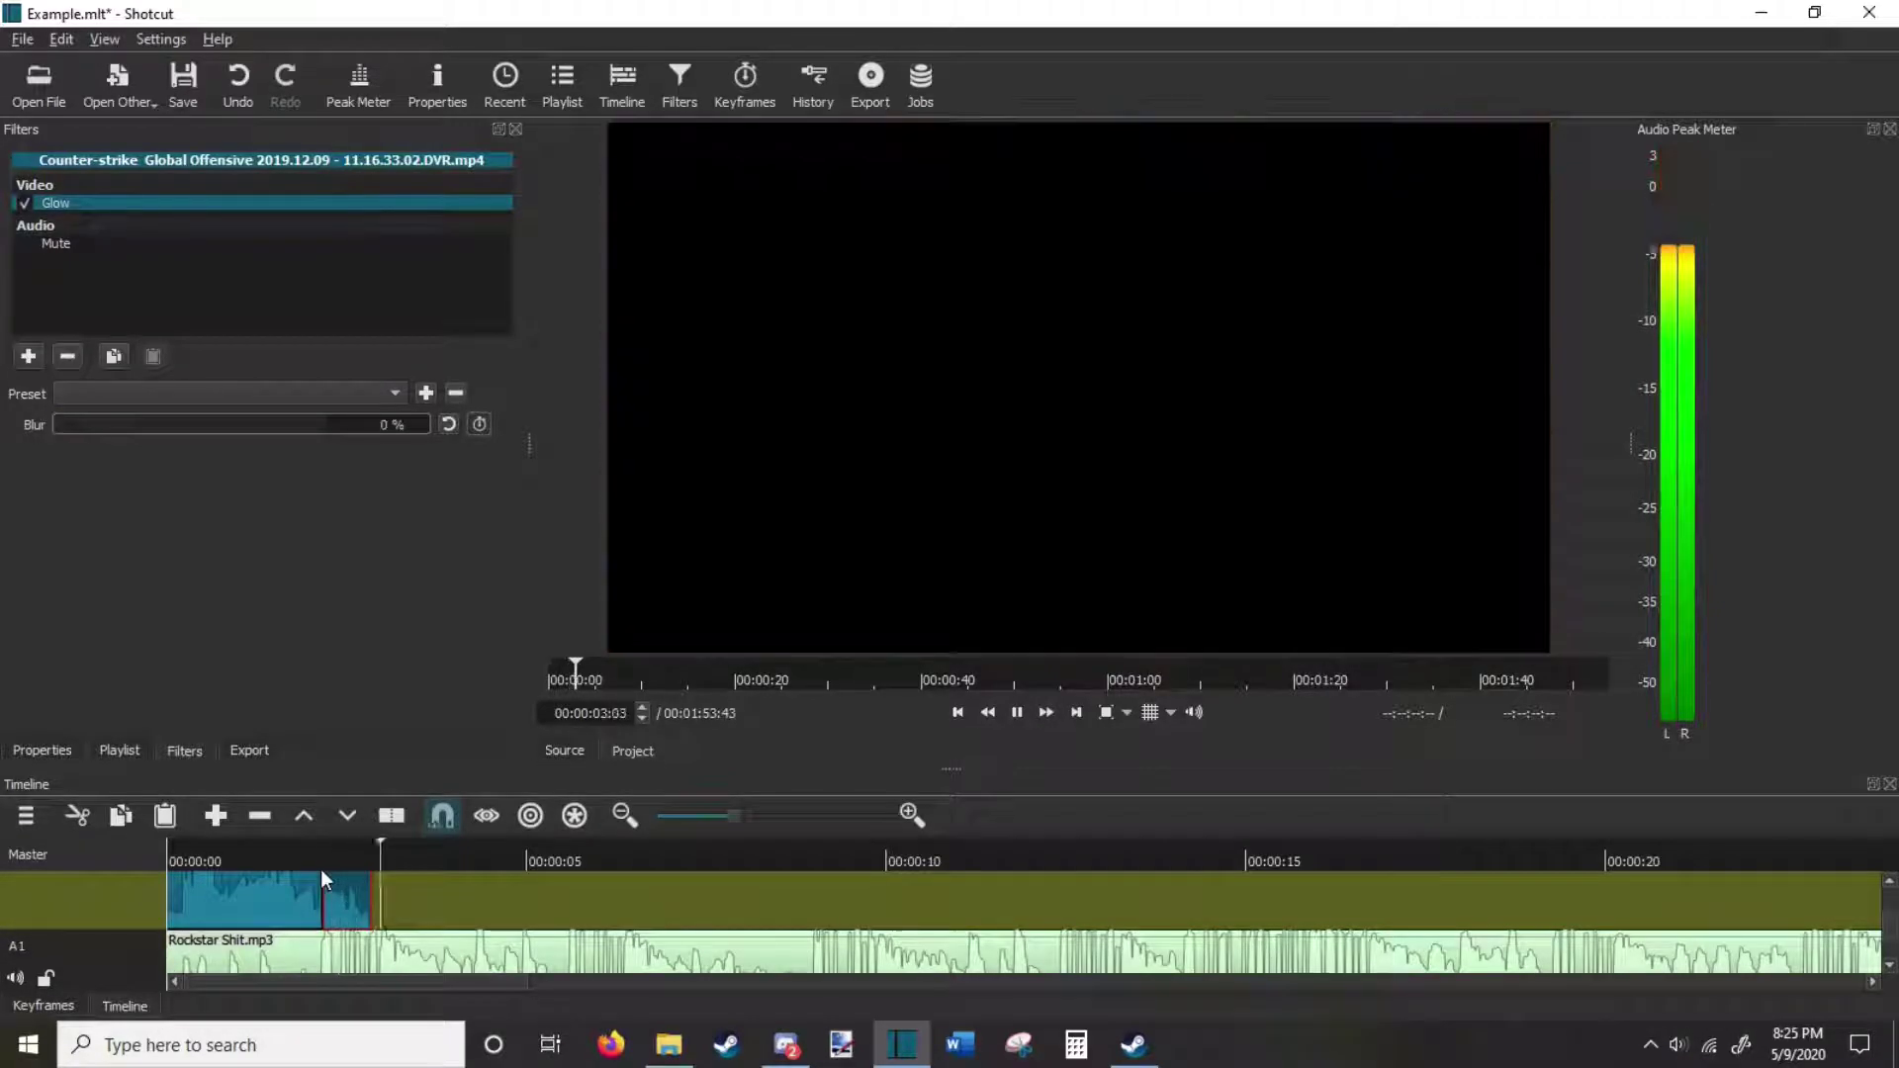
Play the project from the beginning to check the glow effect on the kill against the music.
left_click_drag(401, 858, 154, 859)
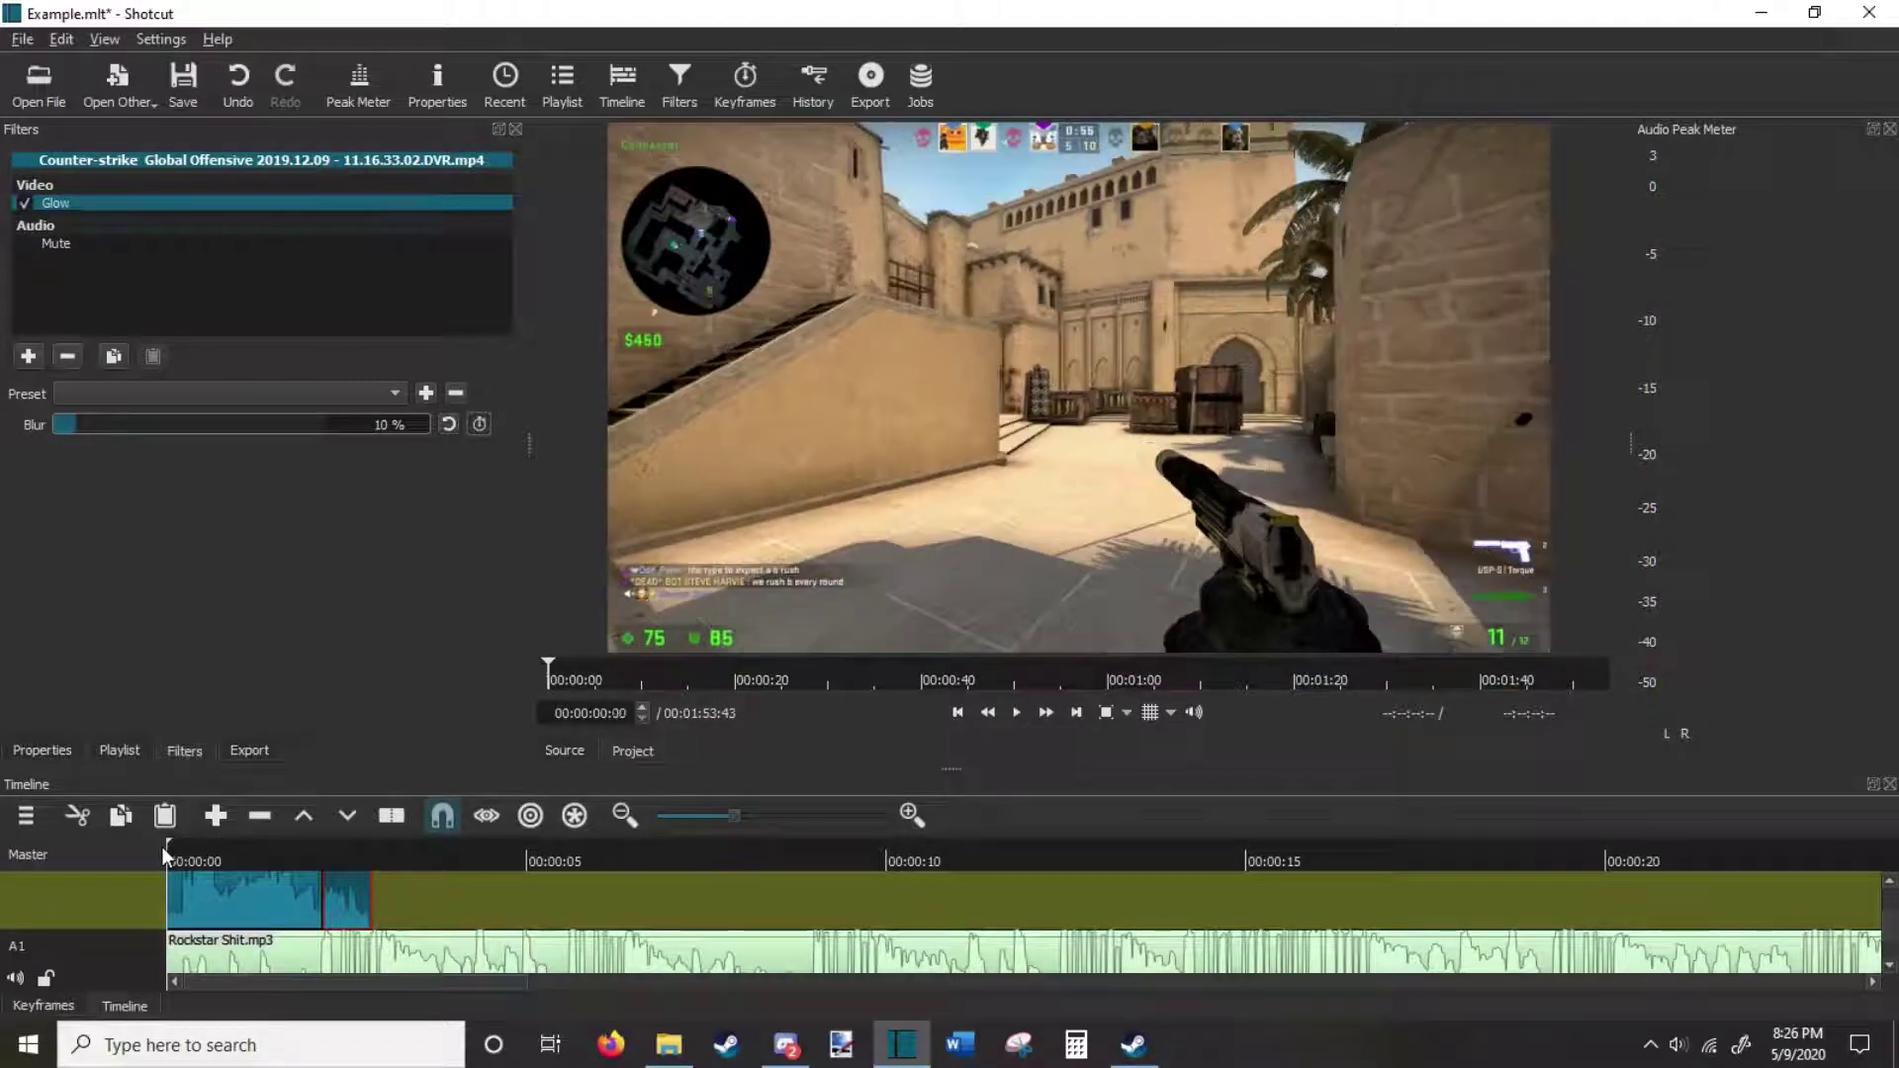
key("space")
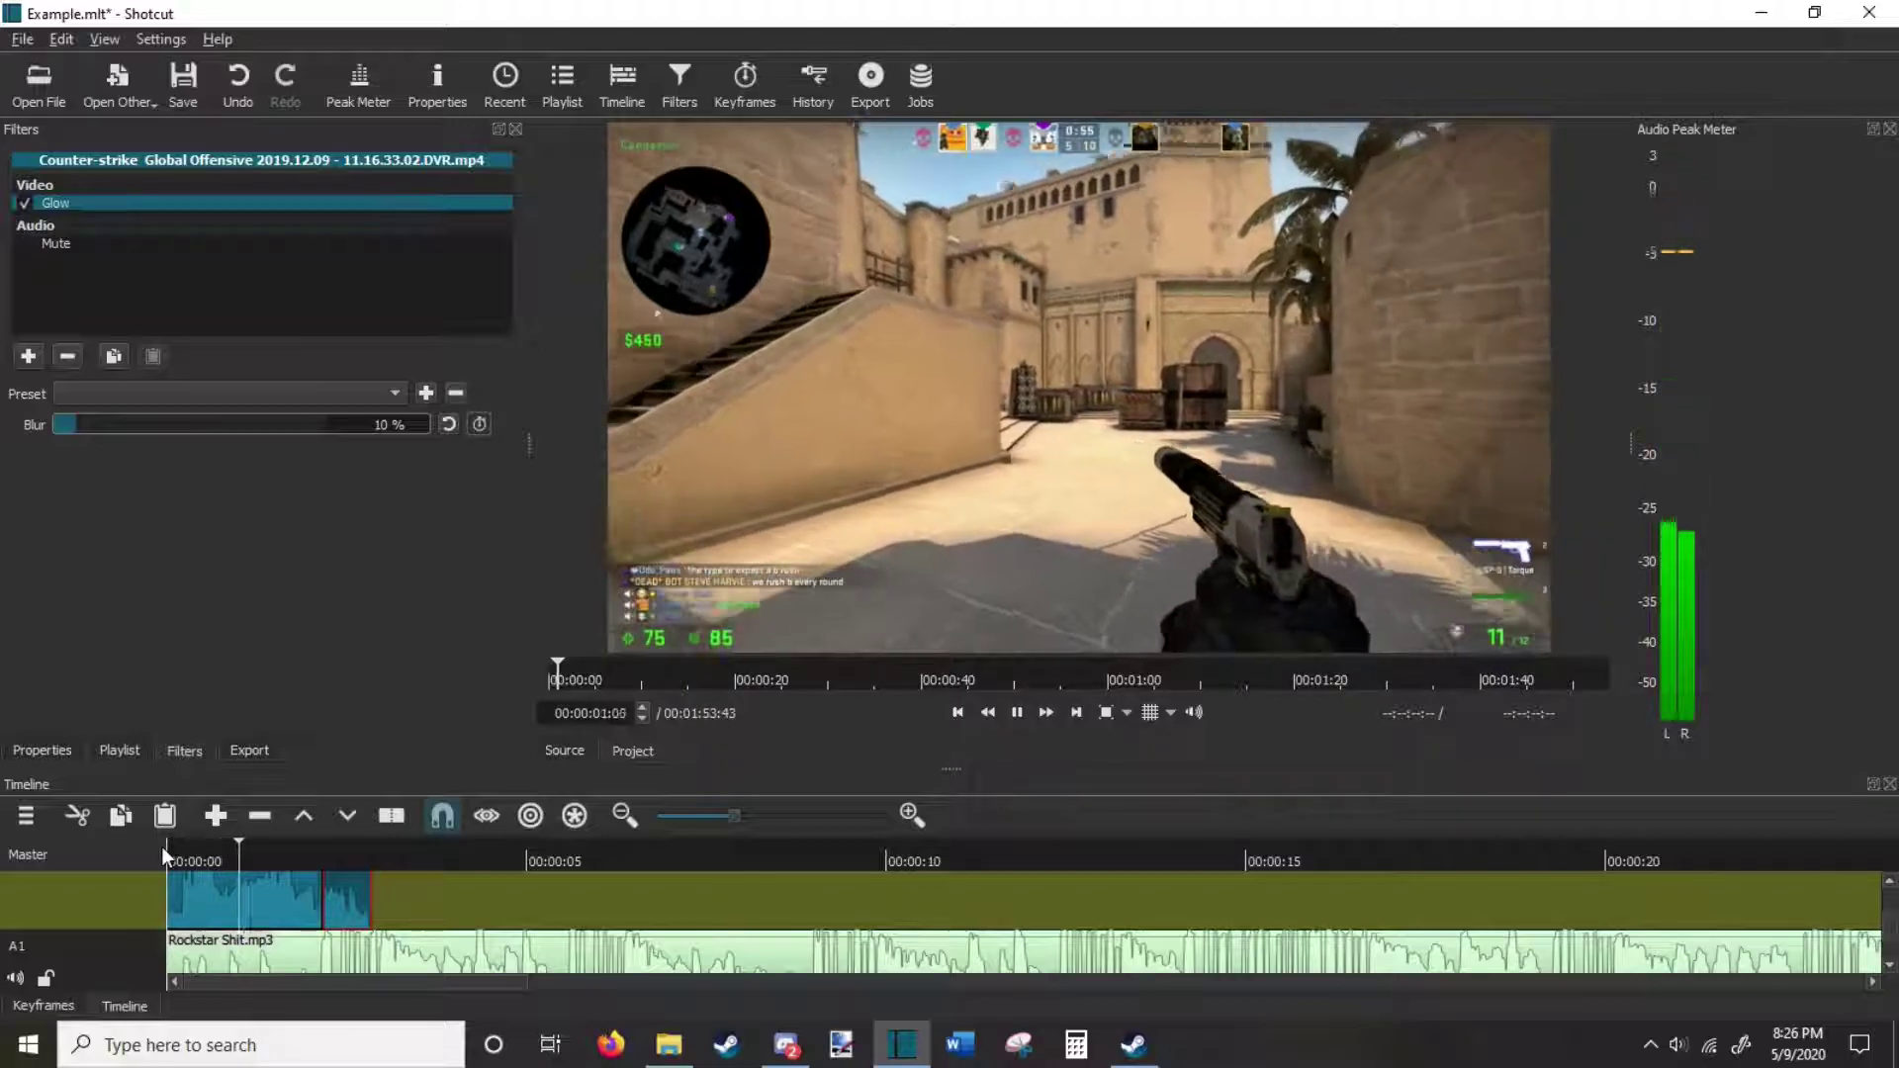
key("ctrl+z")
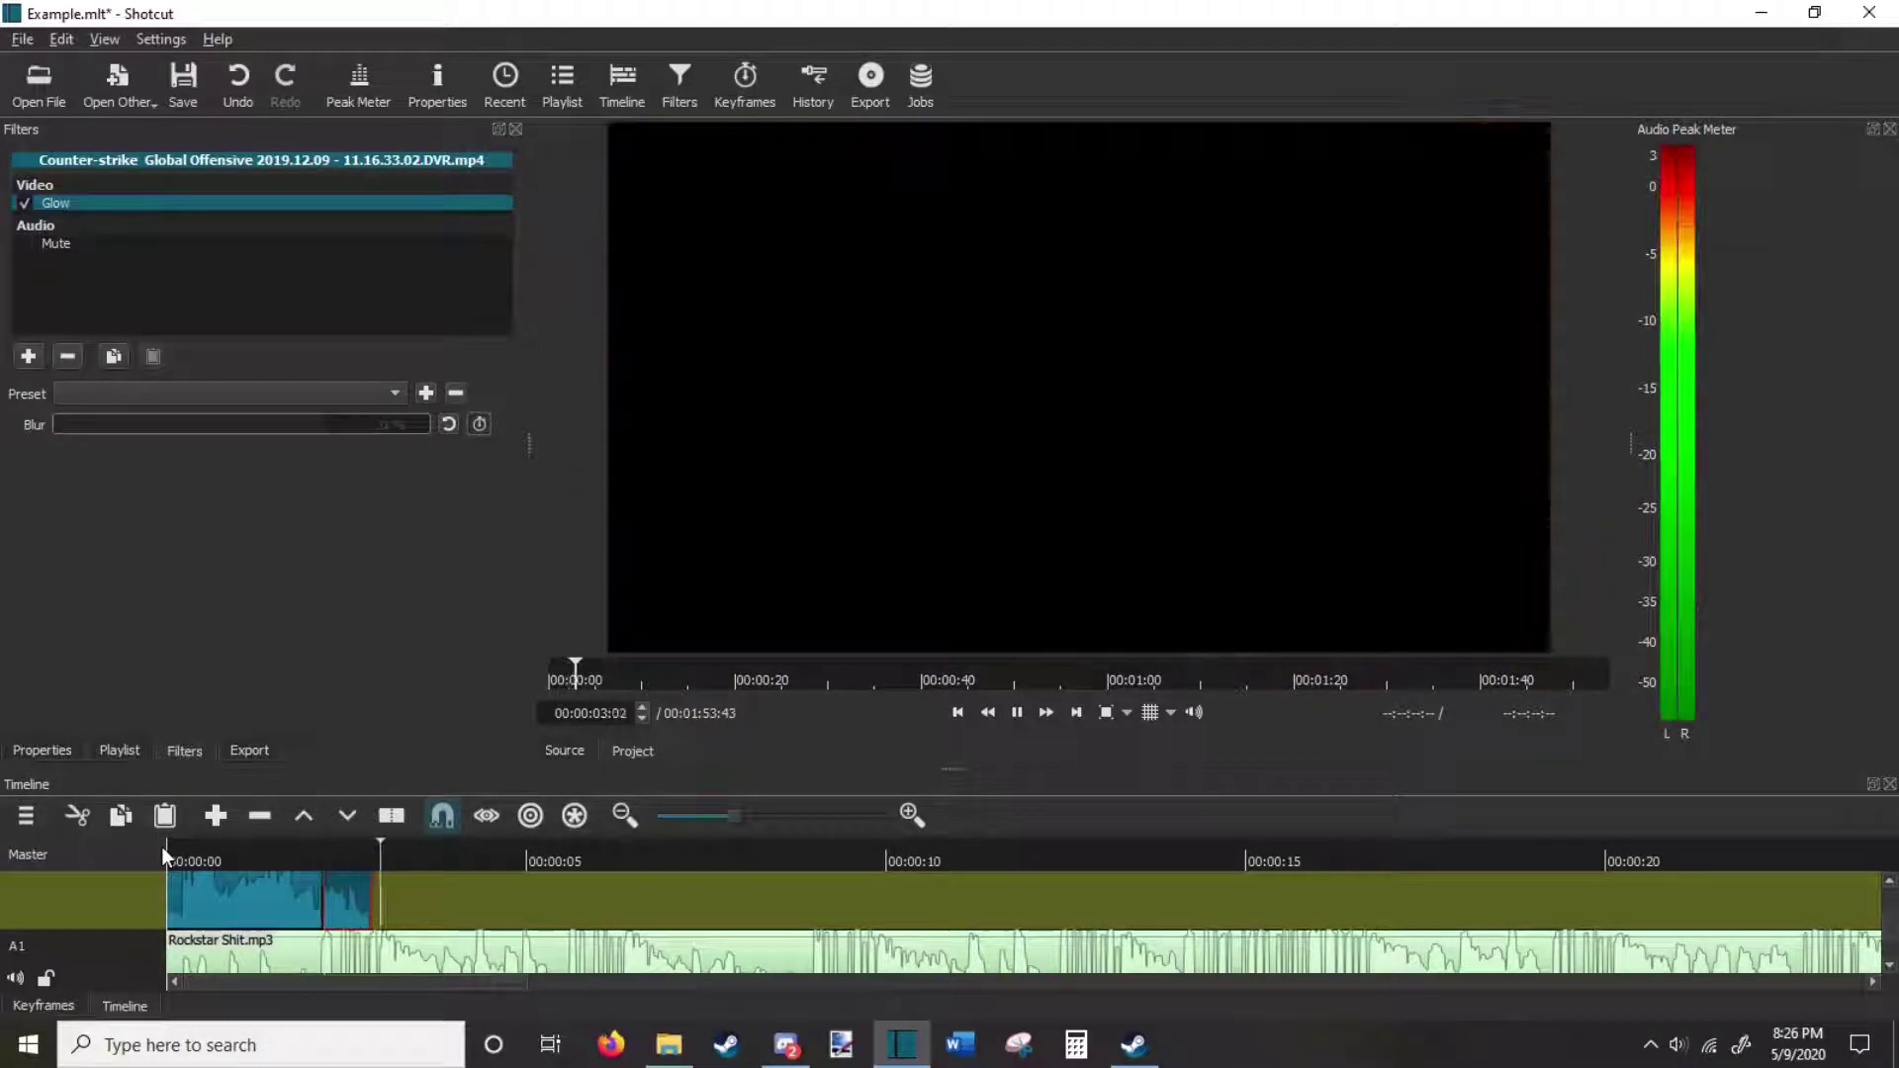
Split the music clip where the gameplay clip ends, at 00:00:02:50, and delete the remaining music.
left_click_drag(422, 906, 373, 877)
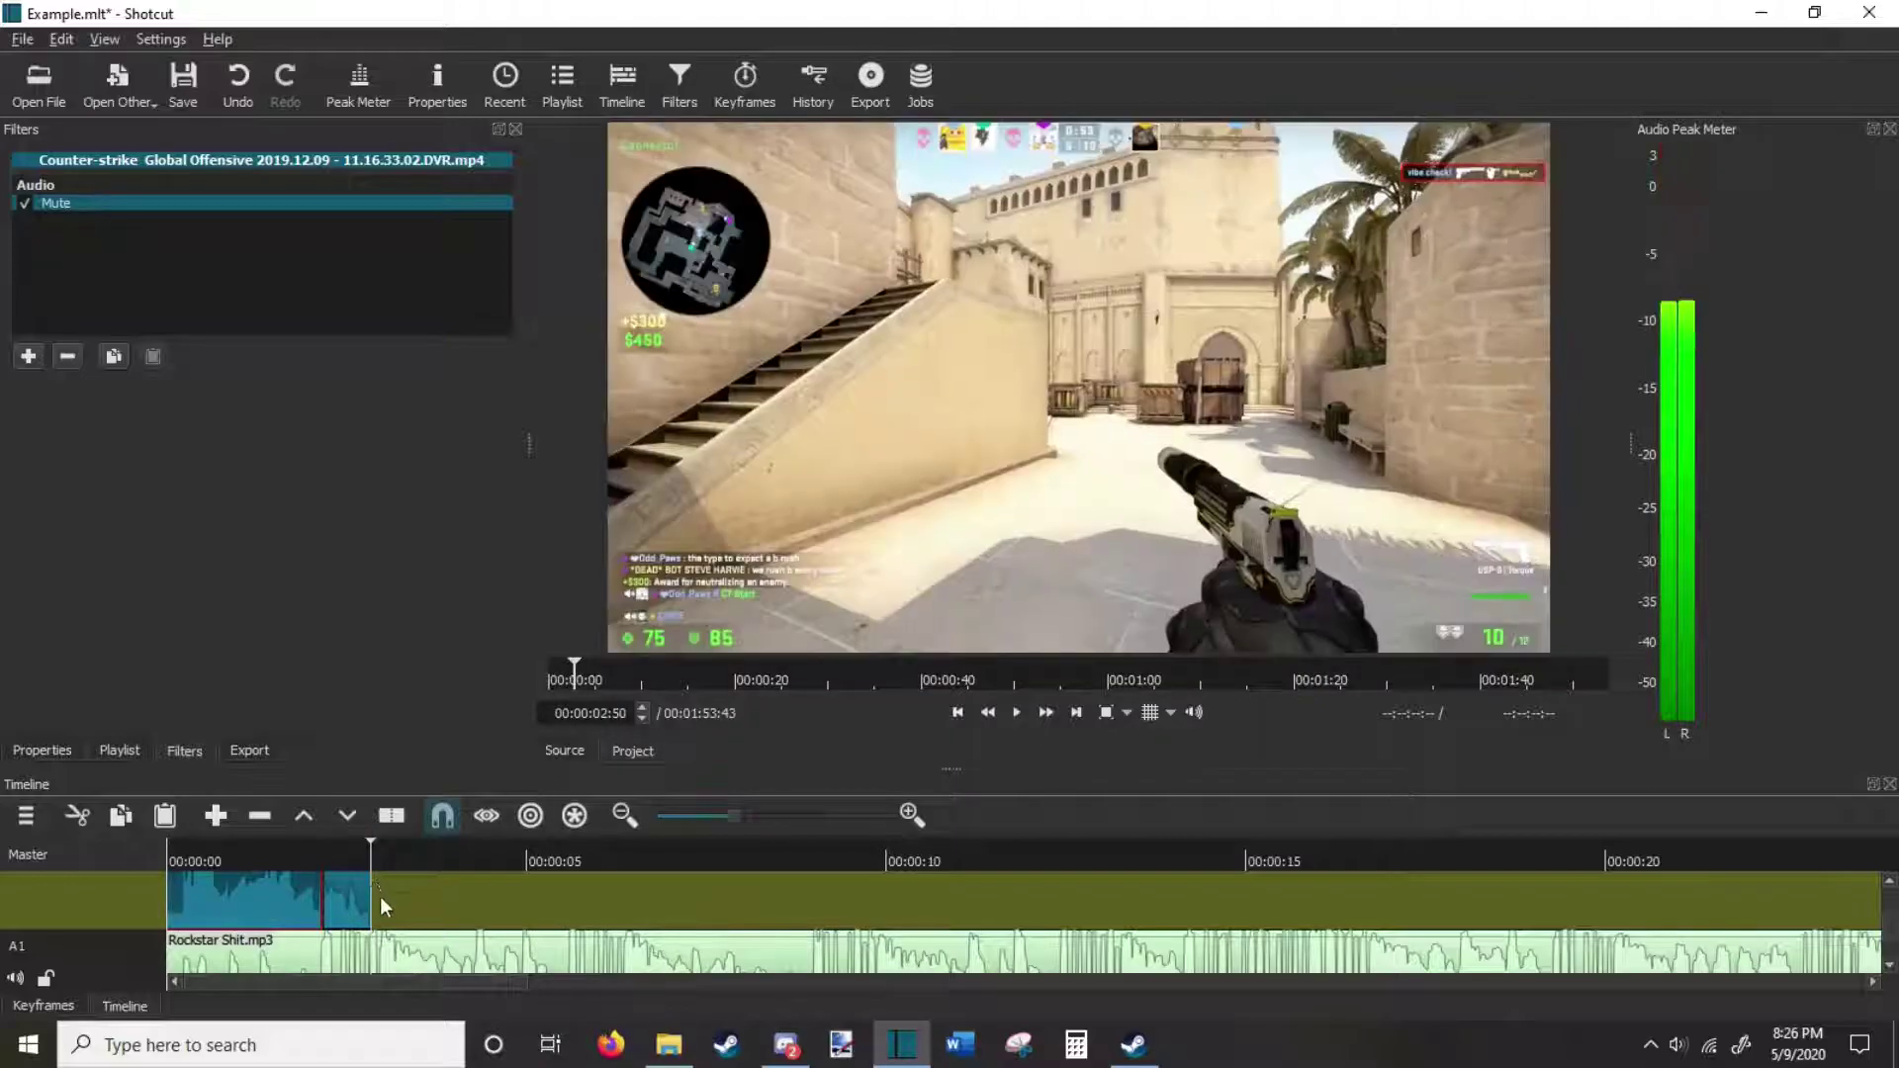
left_click(396, 961)
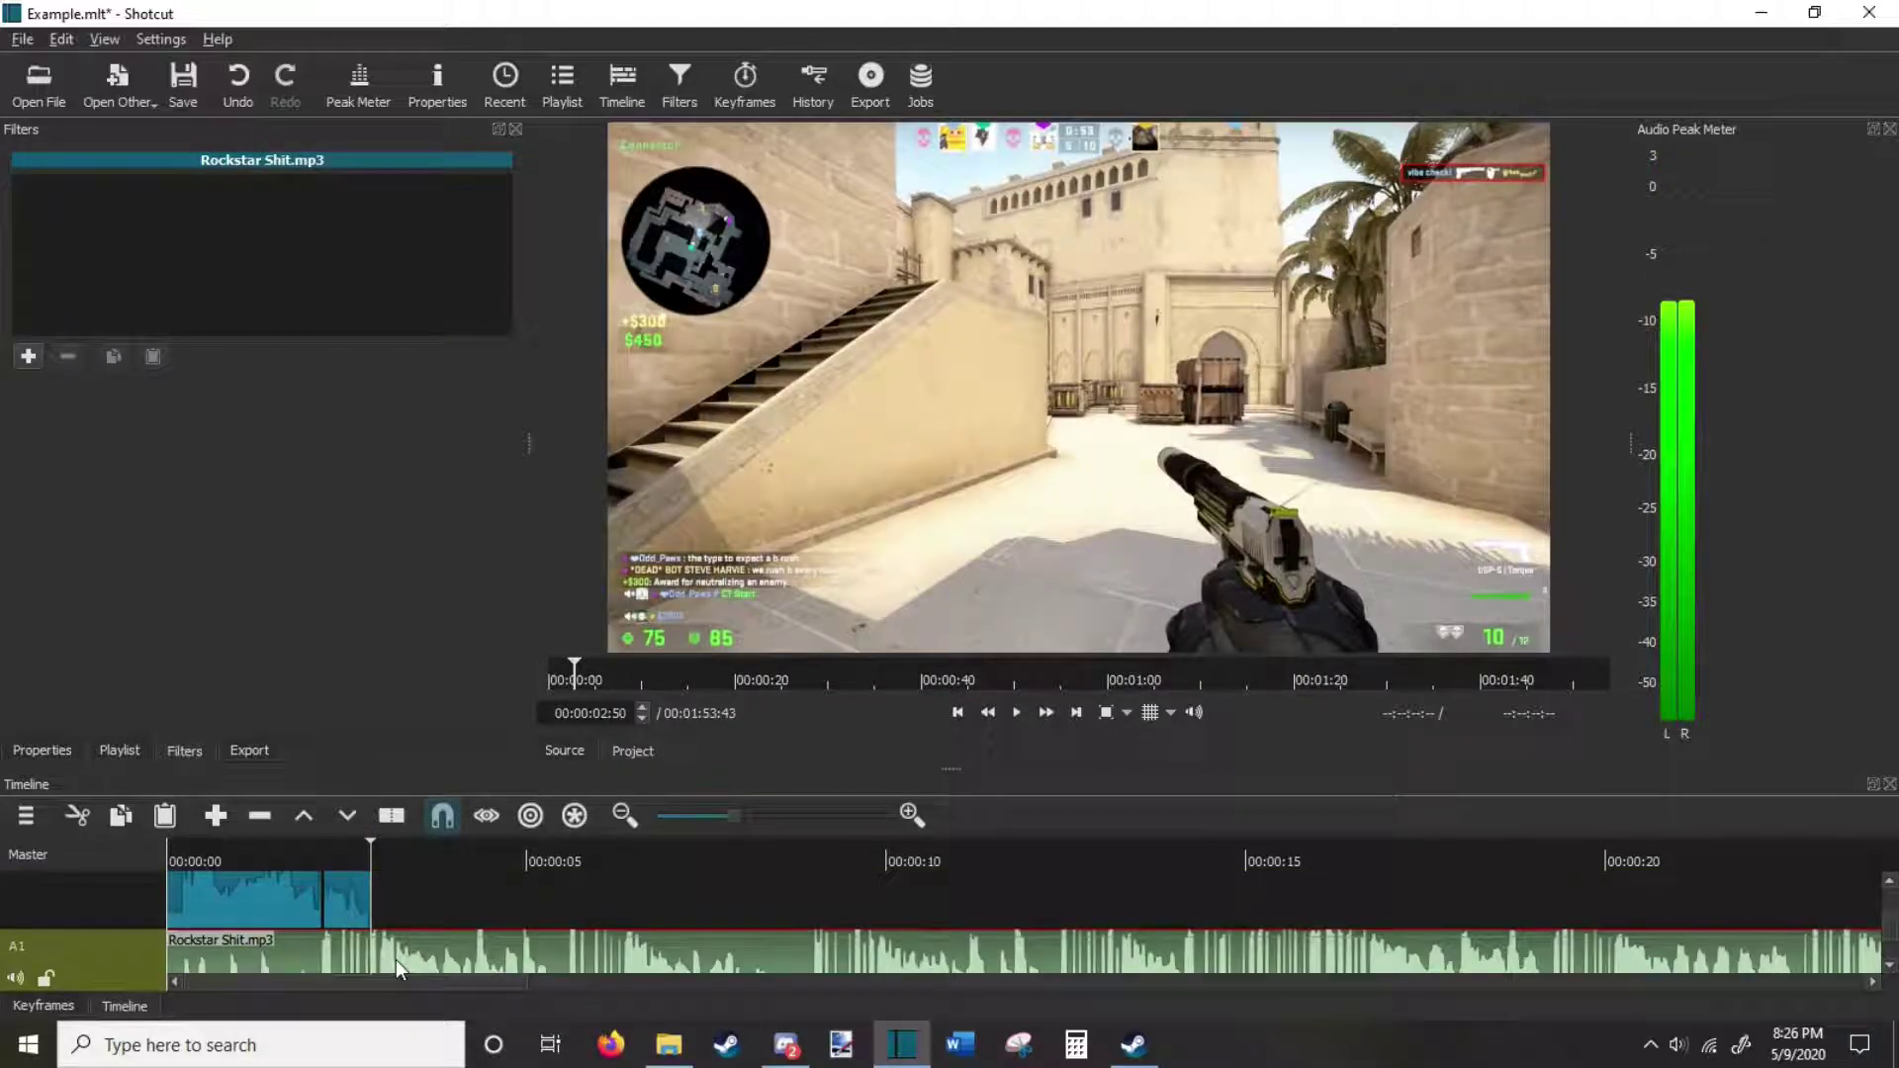
key("s")
key("Delete")
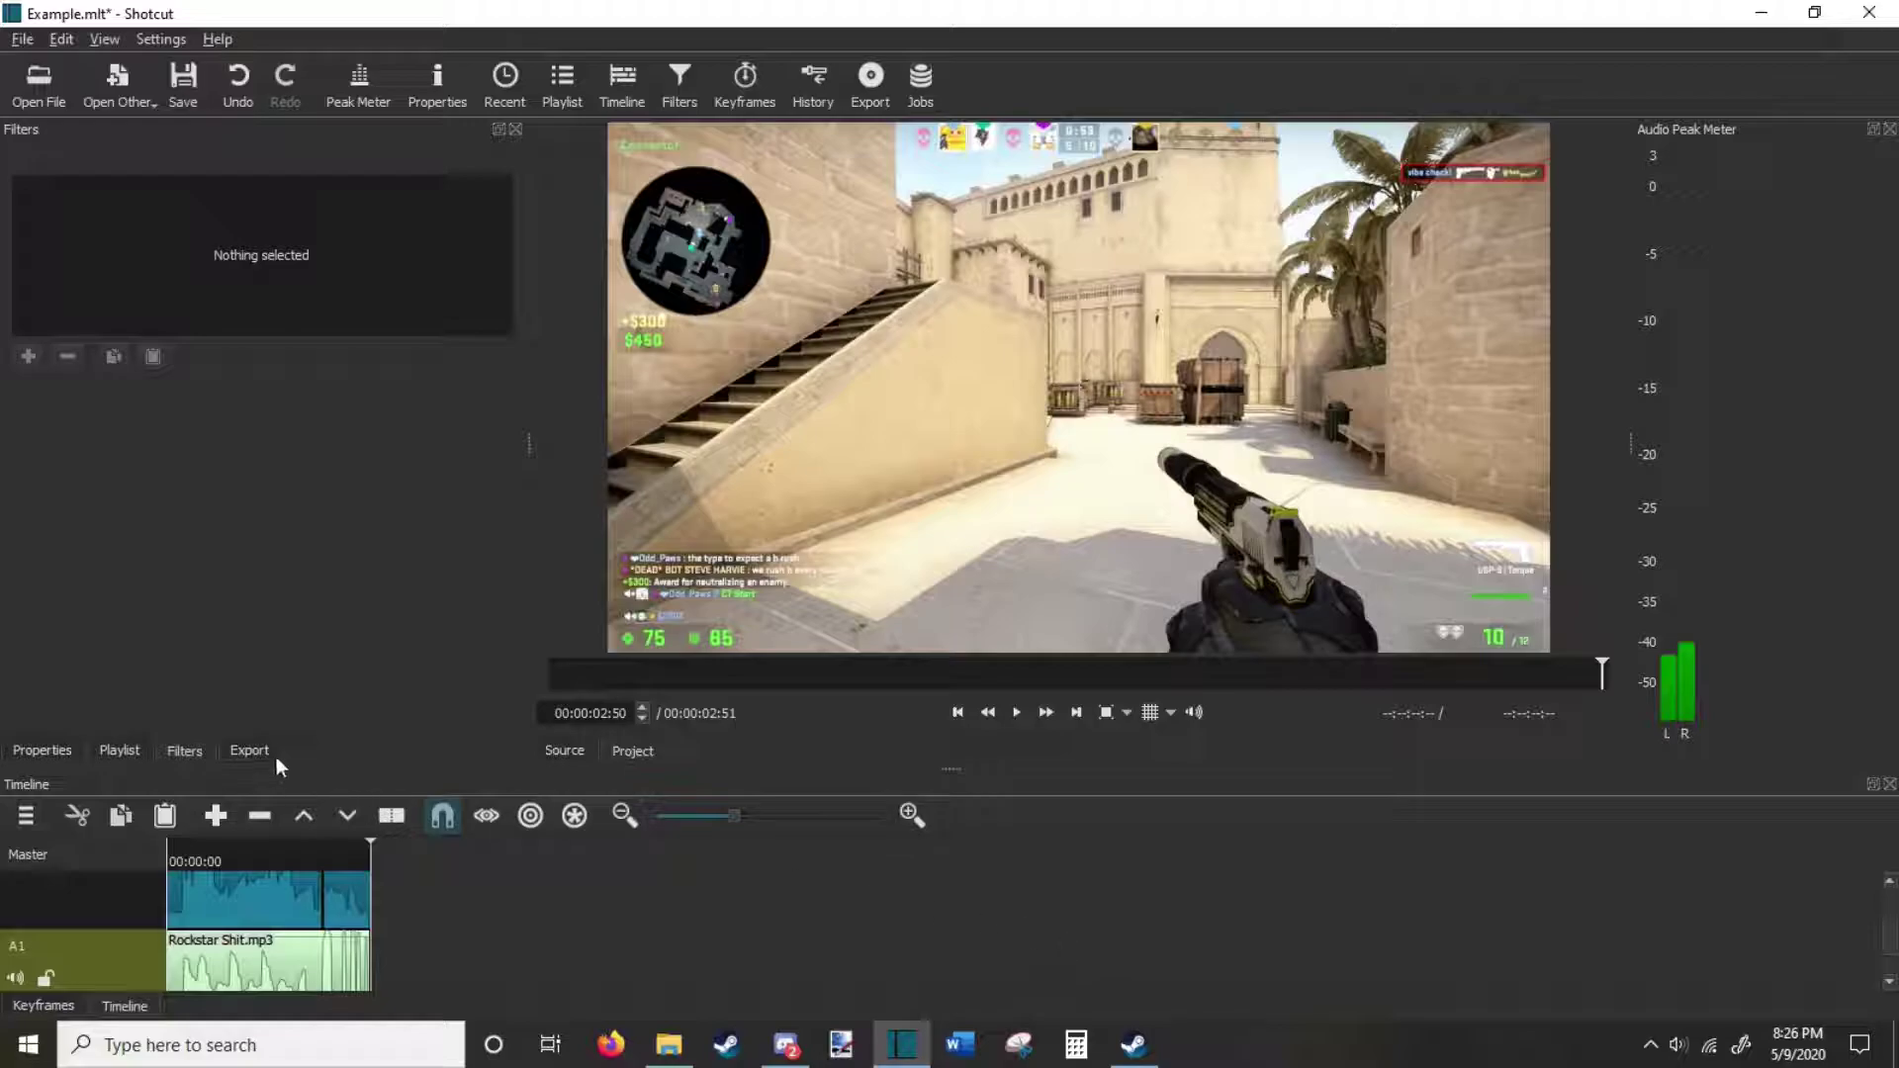
Look over the export presets and examine the speed and video properties of the gameplay clip's first part.
left_click(249, 755)
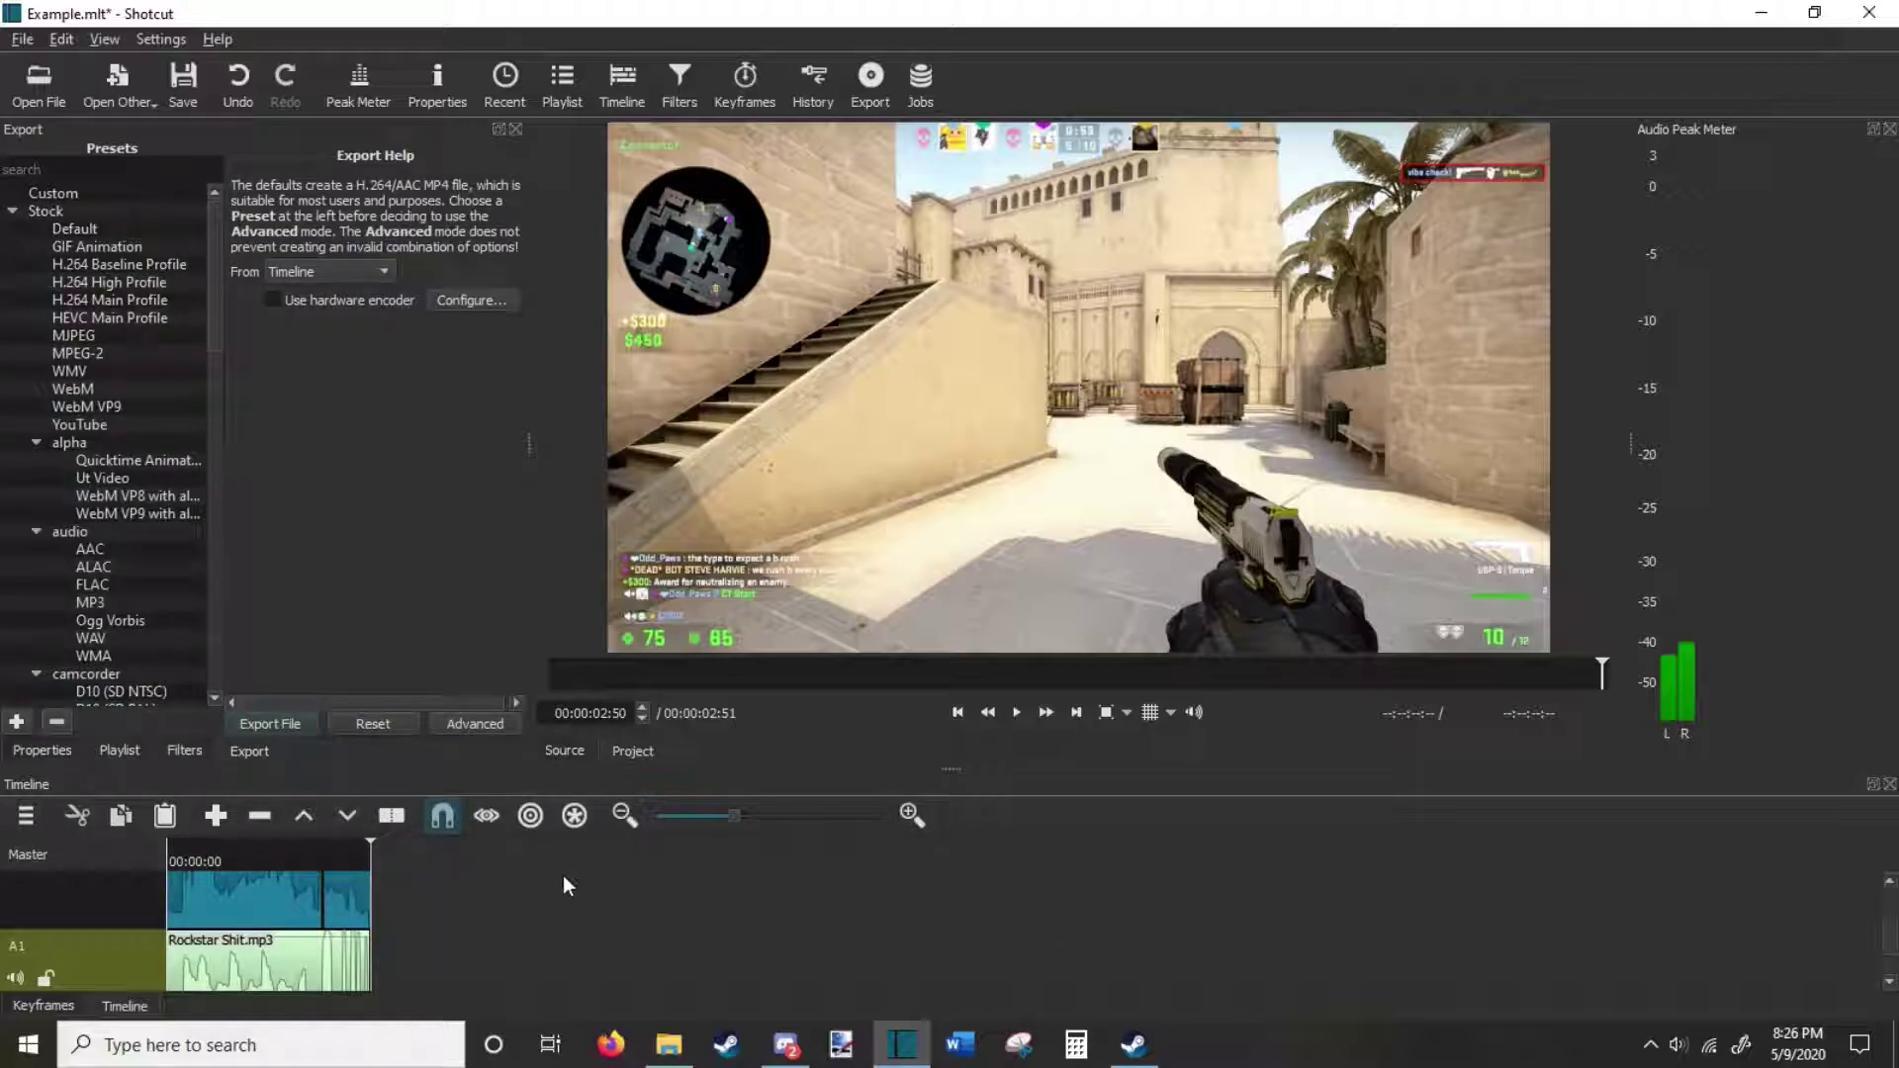
left_click(315, 923)
left_click(295, 858)
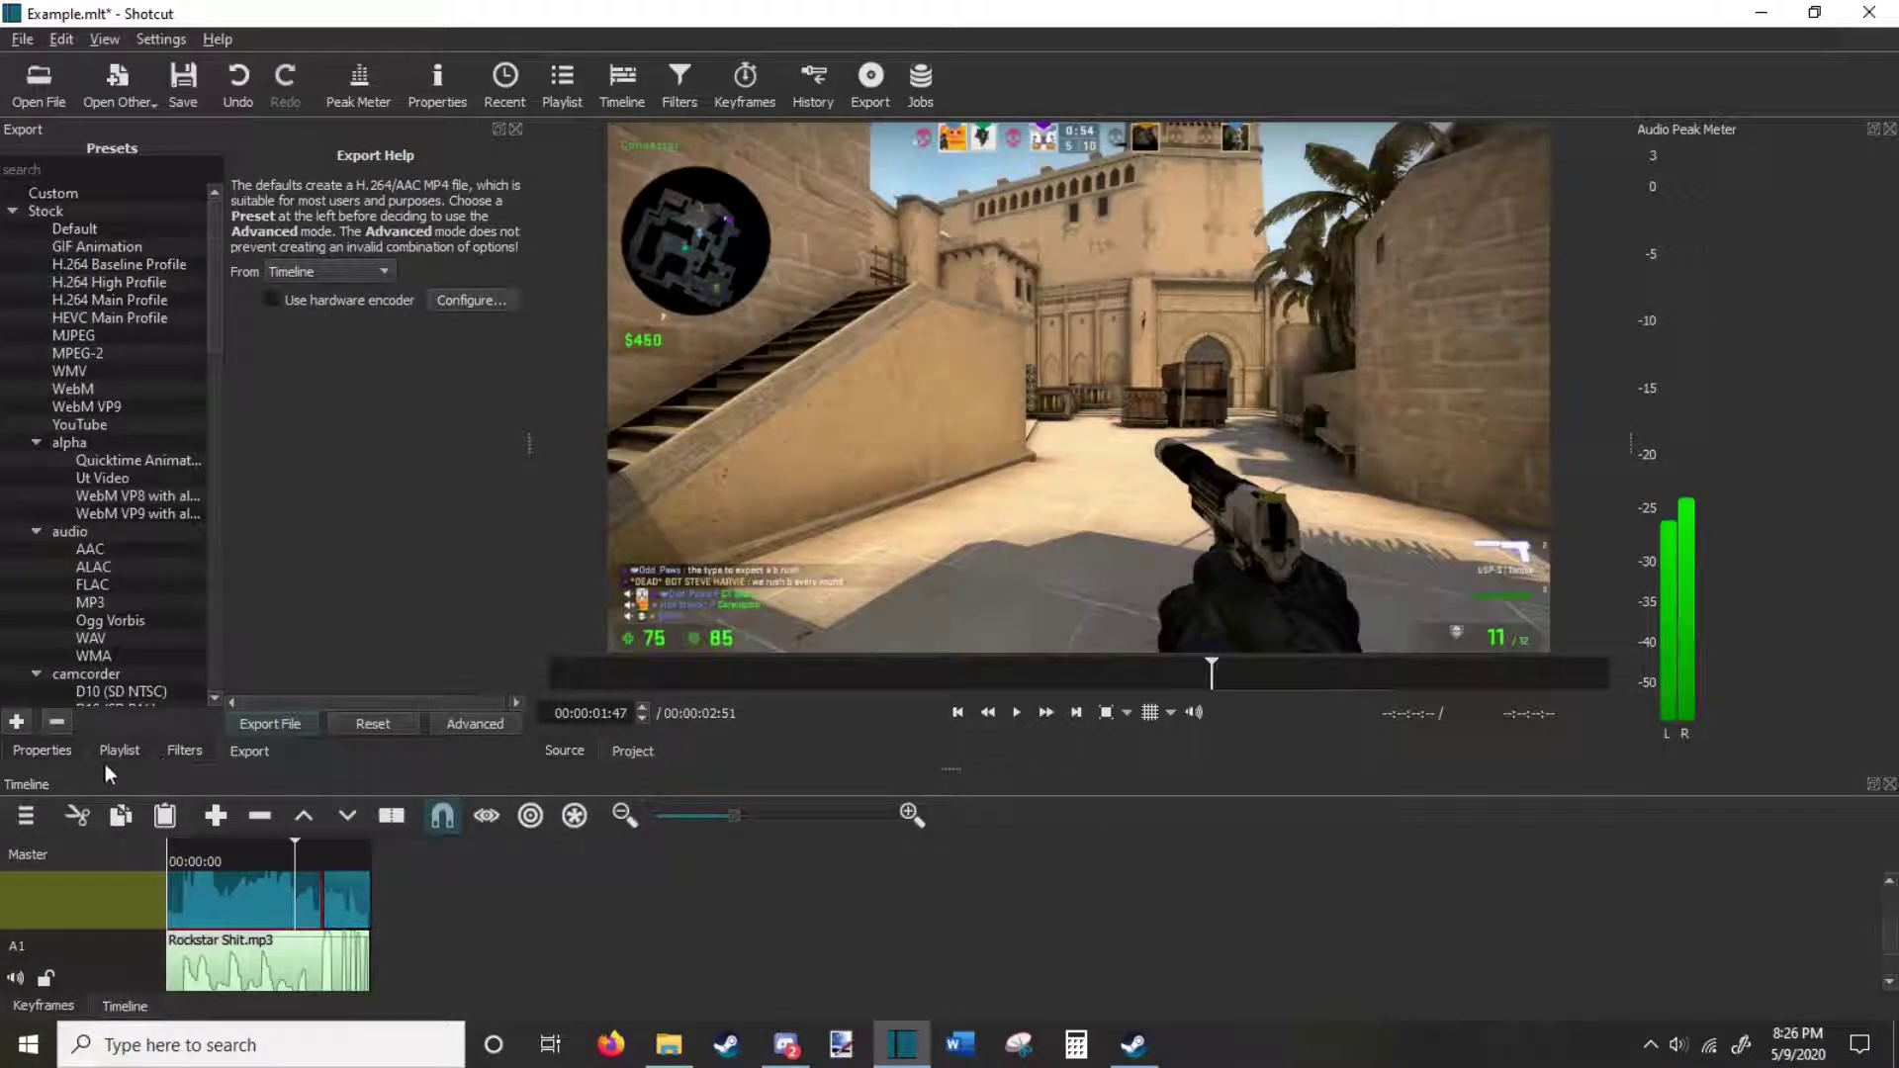
left_click(44, 752)
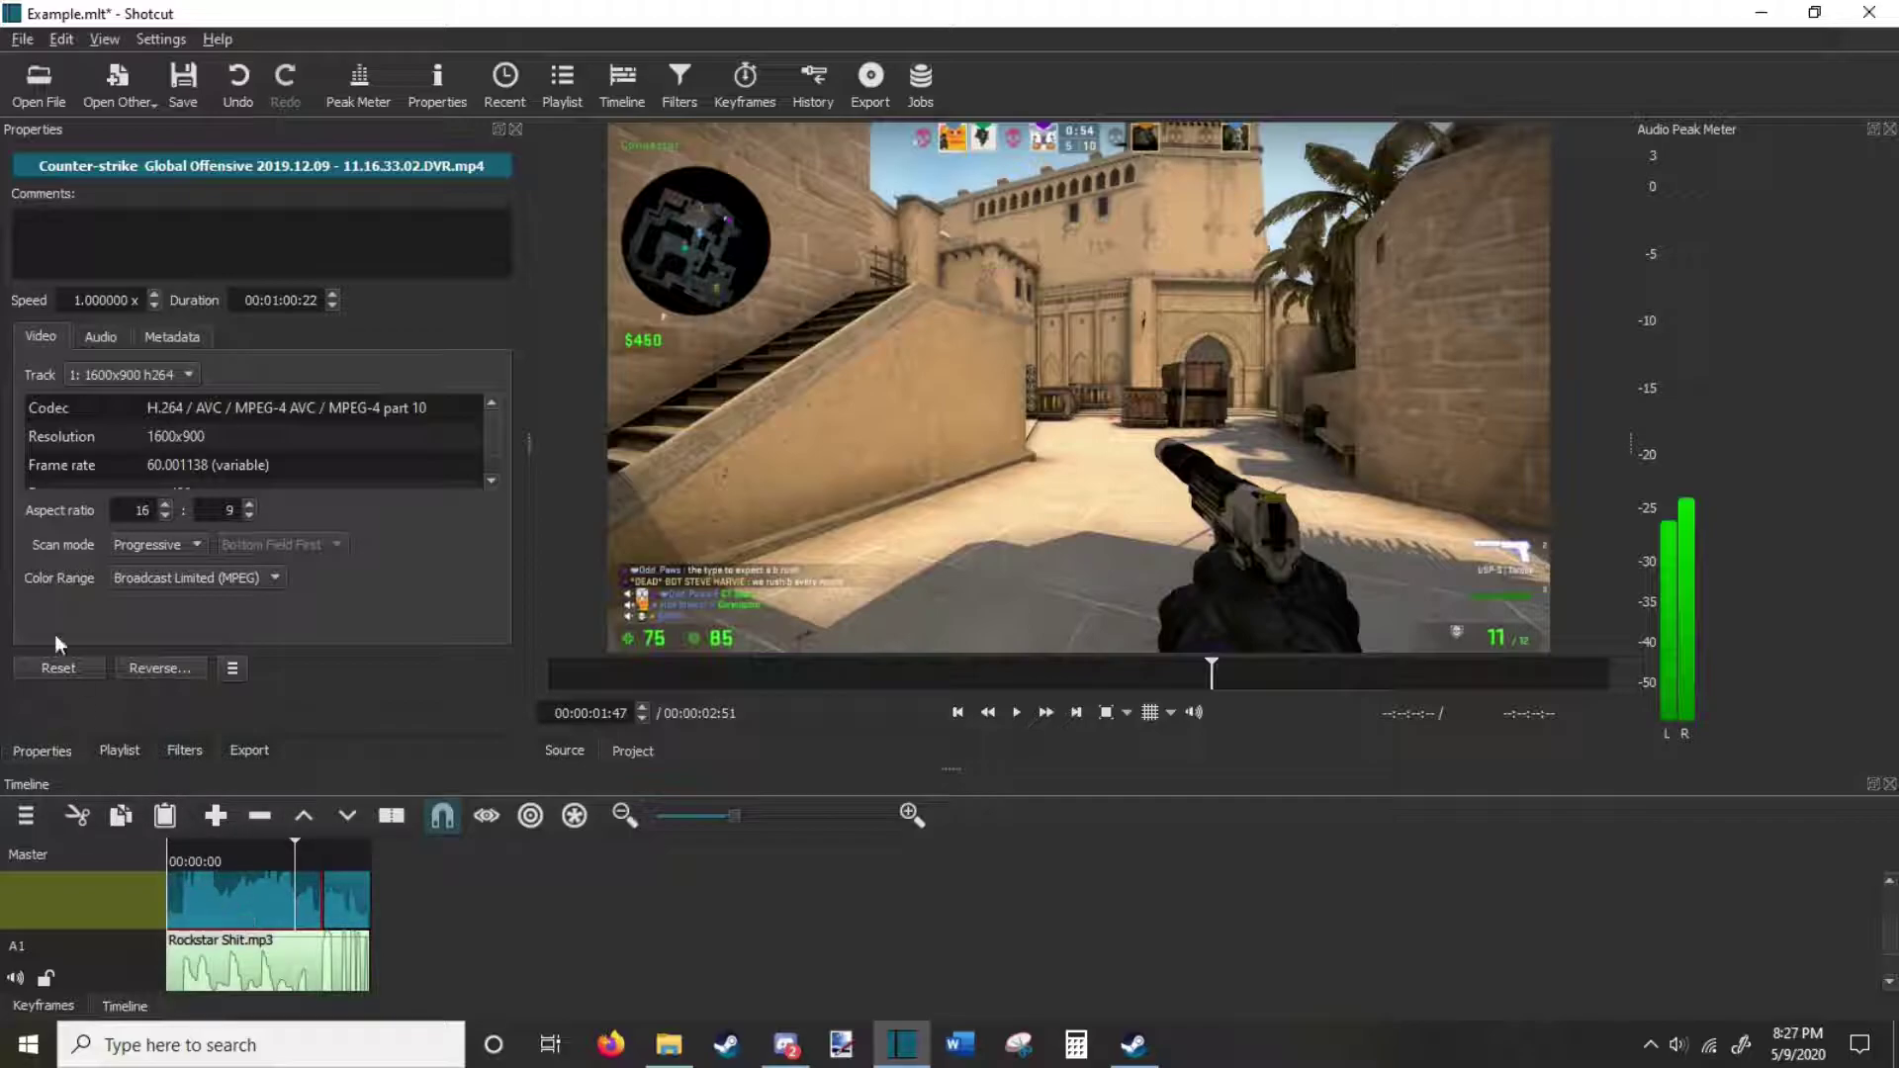
left_click(68, 300)
Export the timeline as Example.mp4 to the Videos folder and widen the job list to follow the export.
left_click(251, 751)
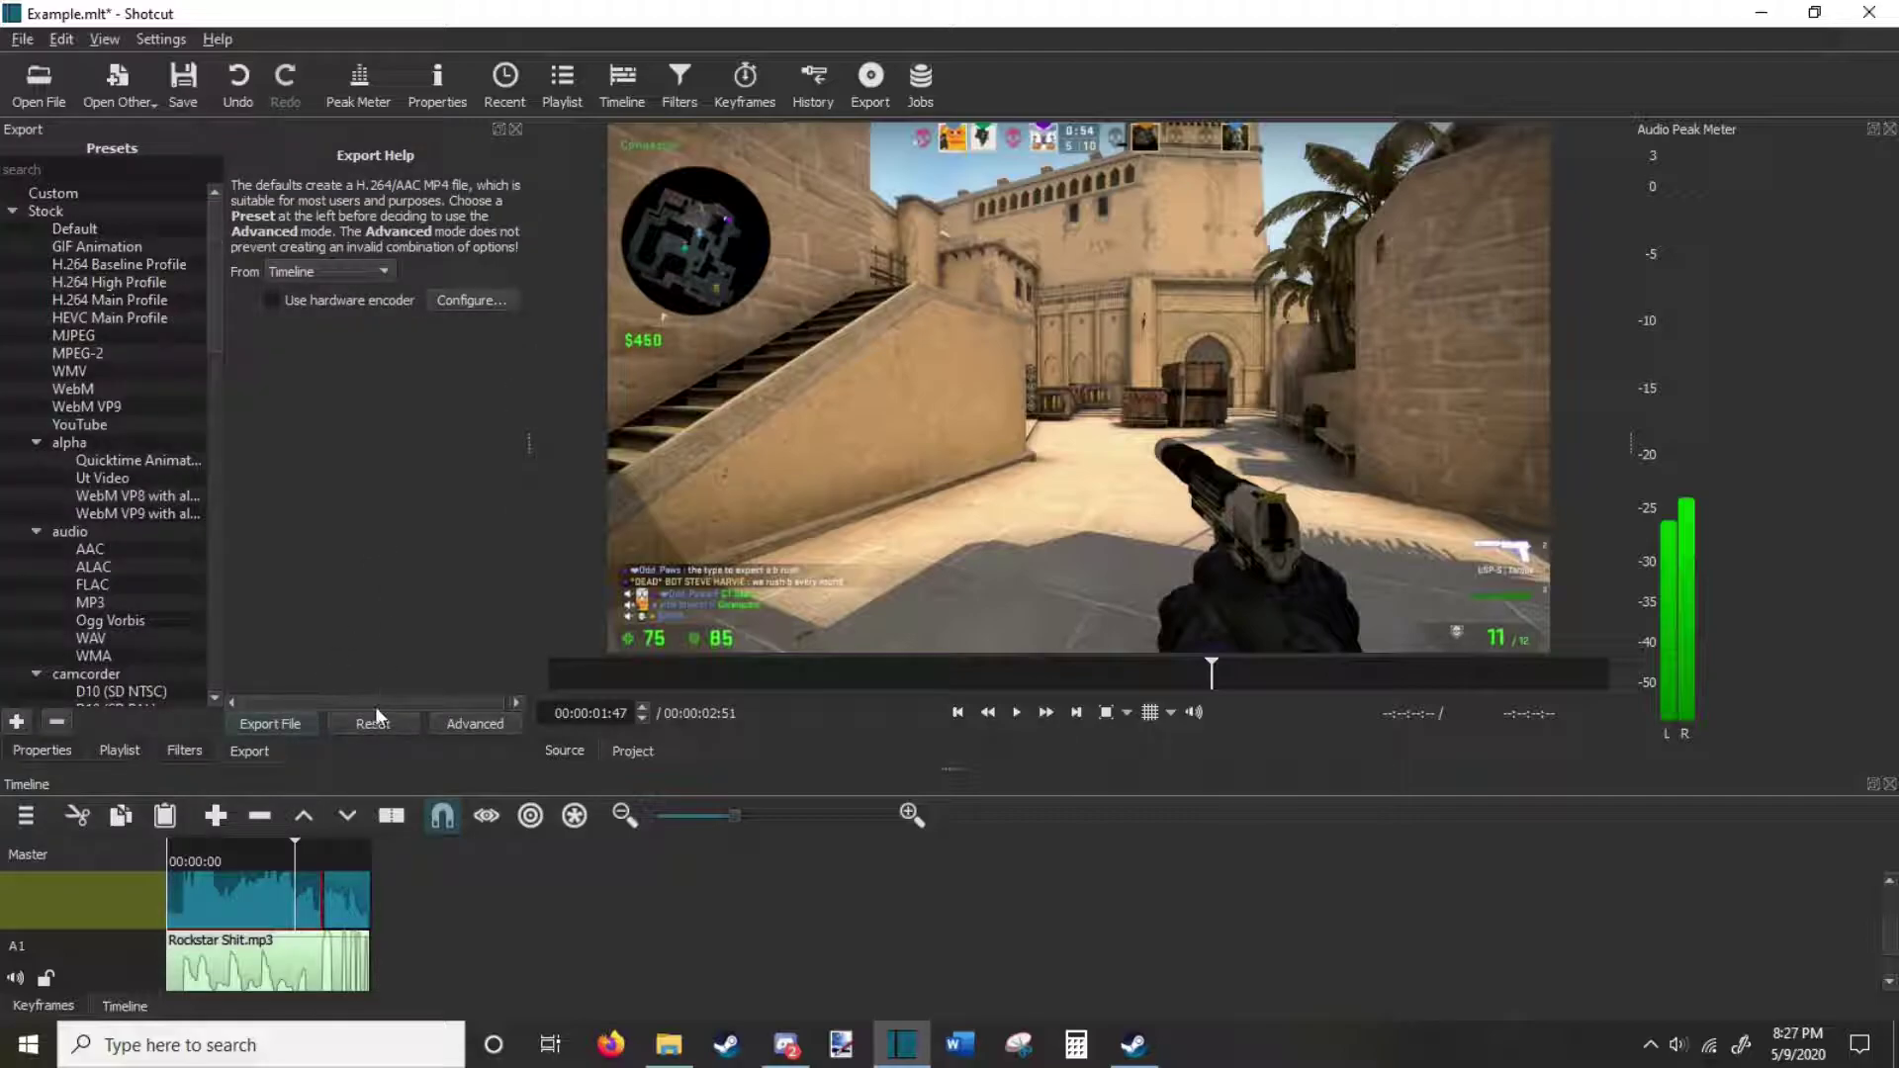
left_click(316, 724)
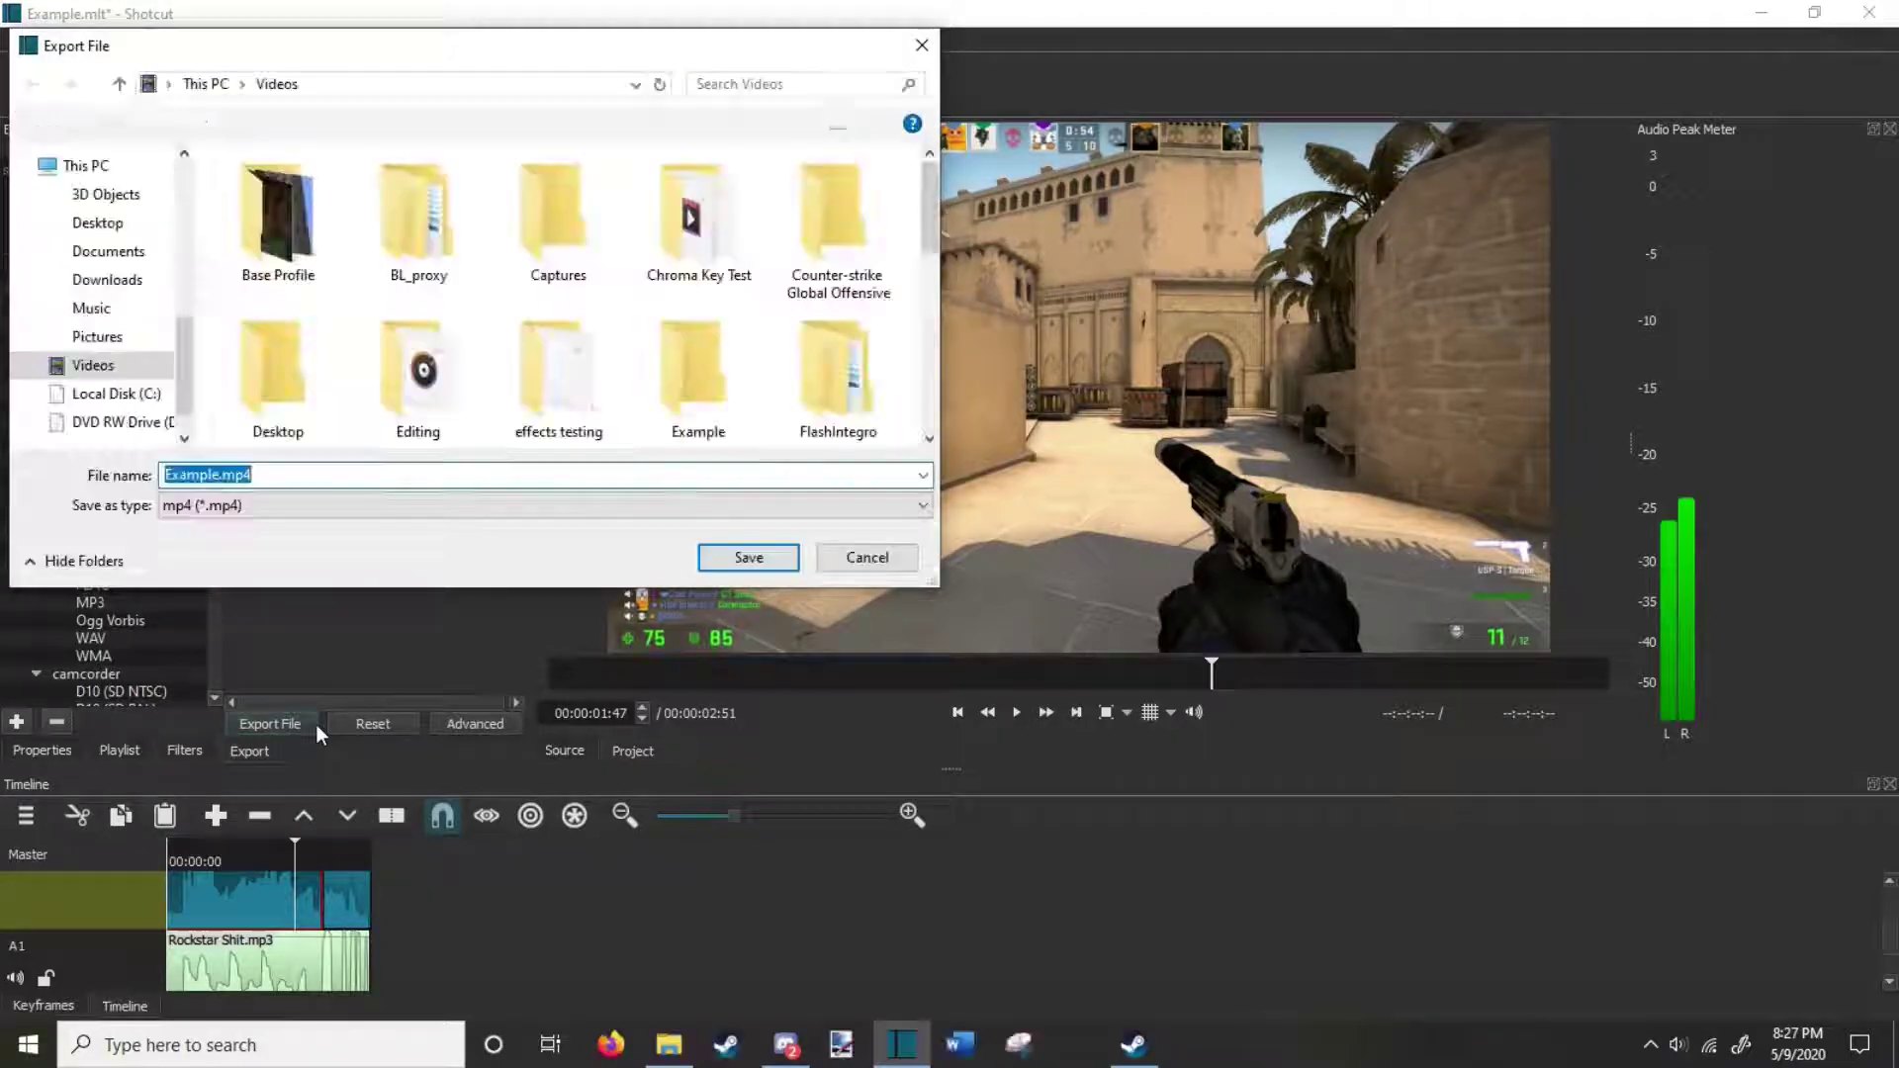
left_click(787, 560)
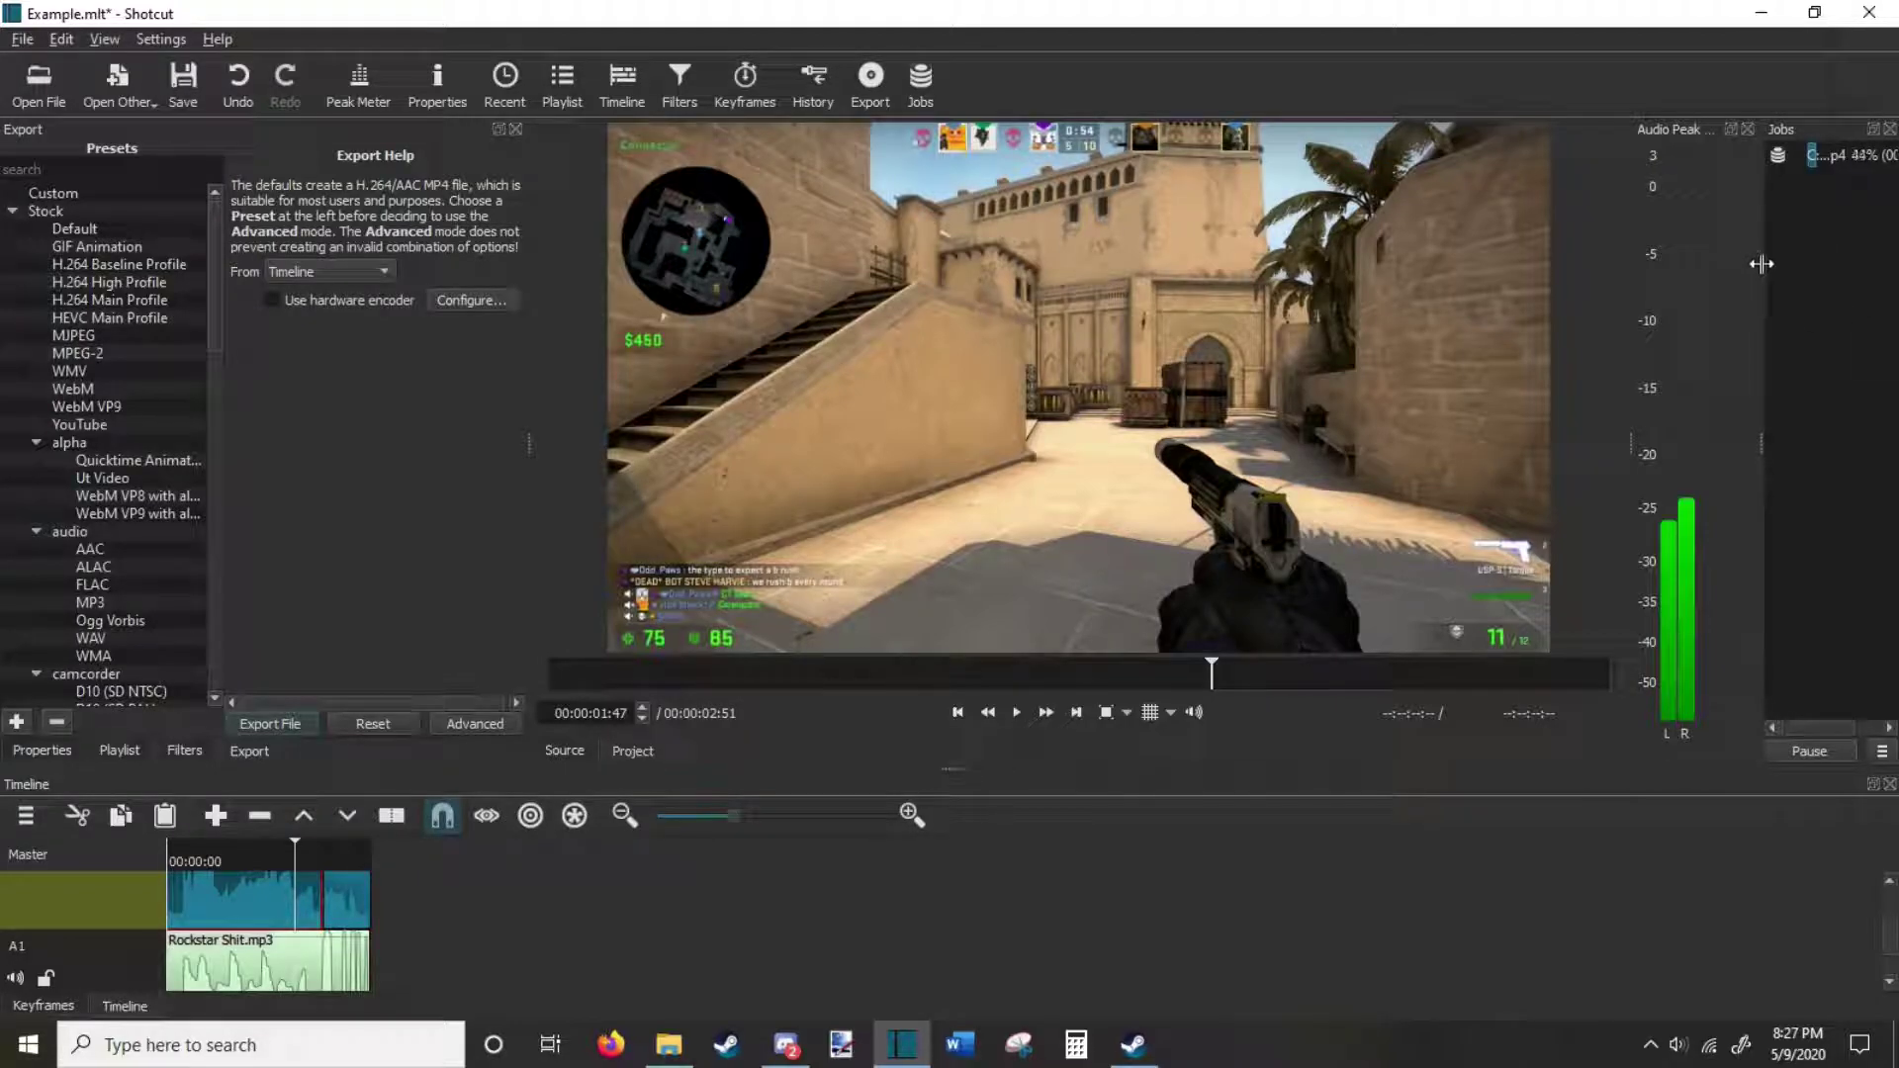
left_click_drag(1761, 262, 1719, 266)
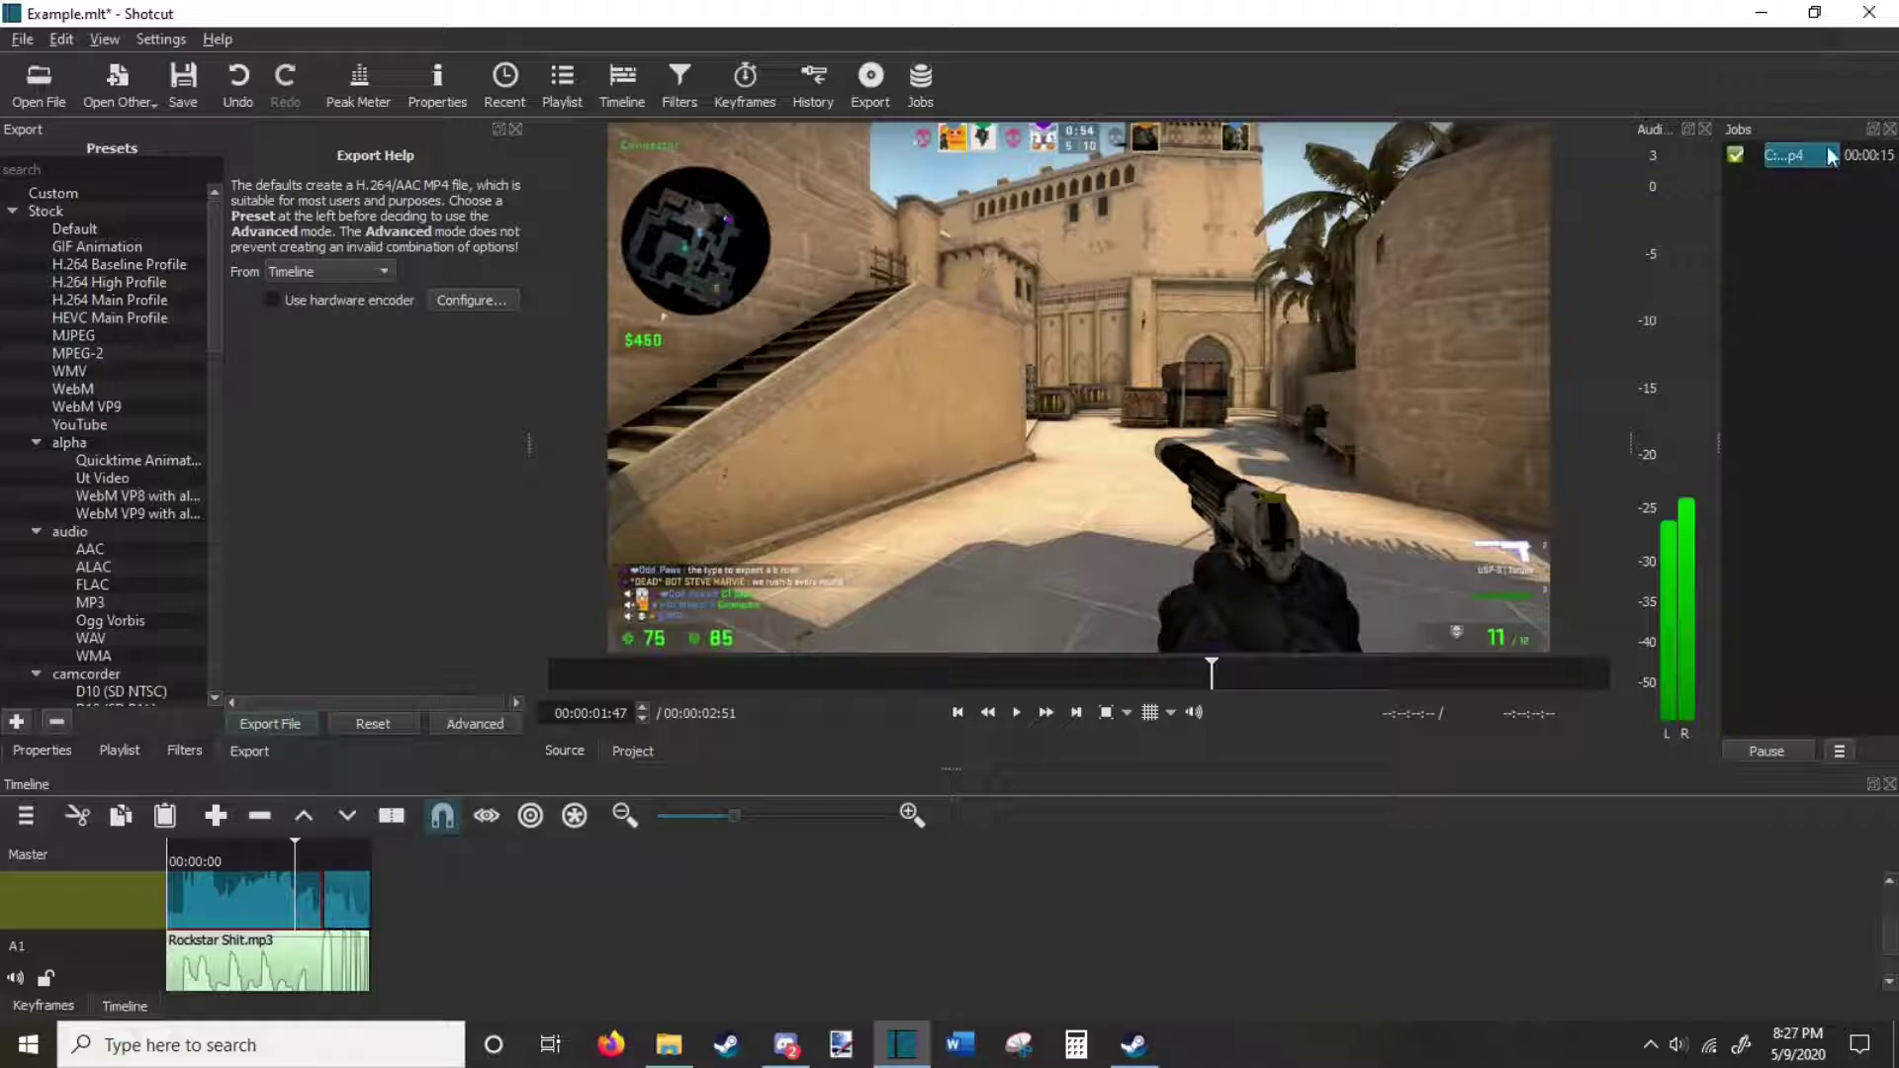
left_click(1770, 156)
Switch to File Explorer, play the exported Example.mp4 from the Videos folder, and return to Shotcut.
mouse_move(669, 1046)
left_click(669, 965)
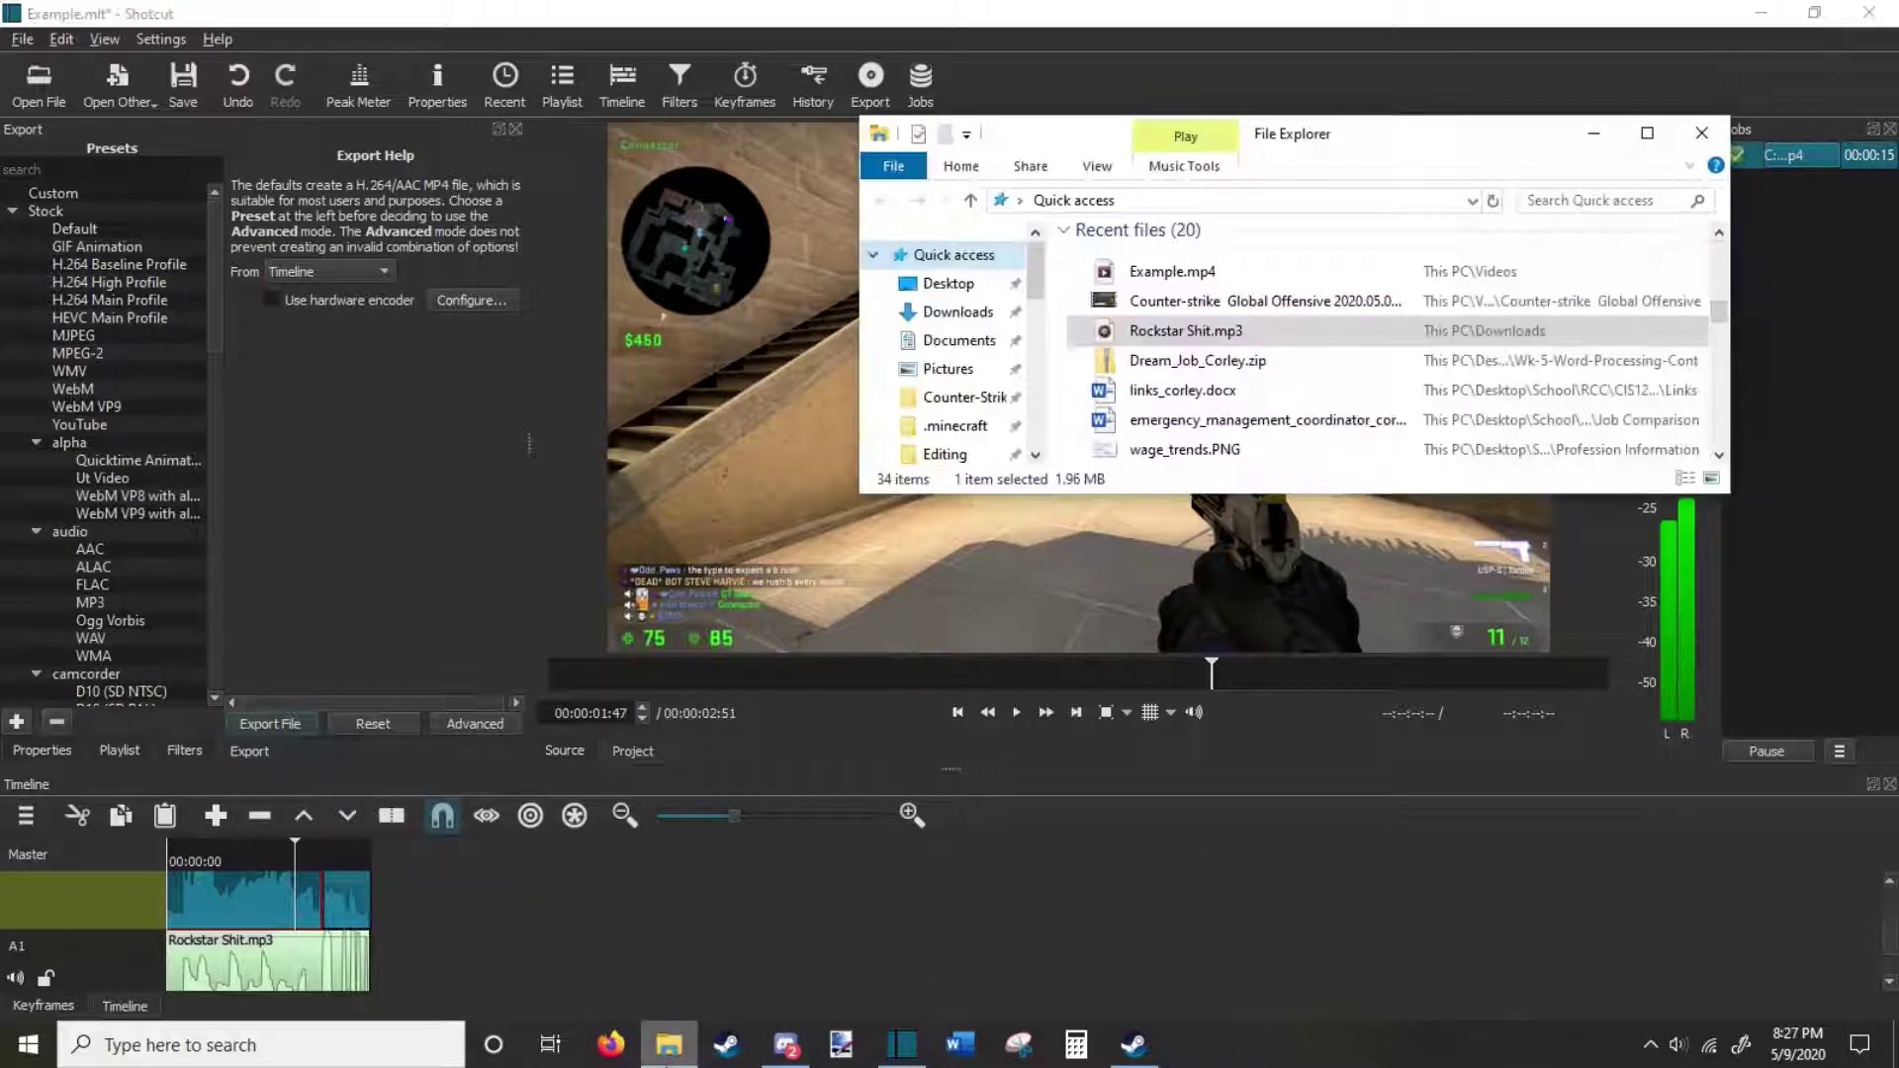
scroll(957, 376, "down", 4)
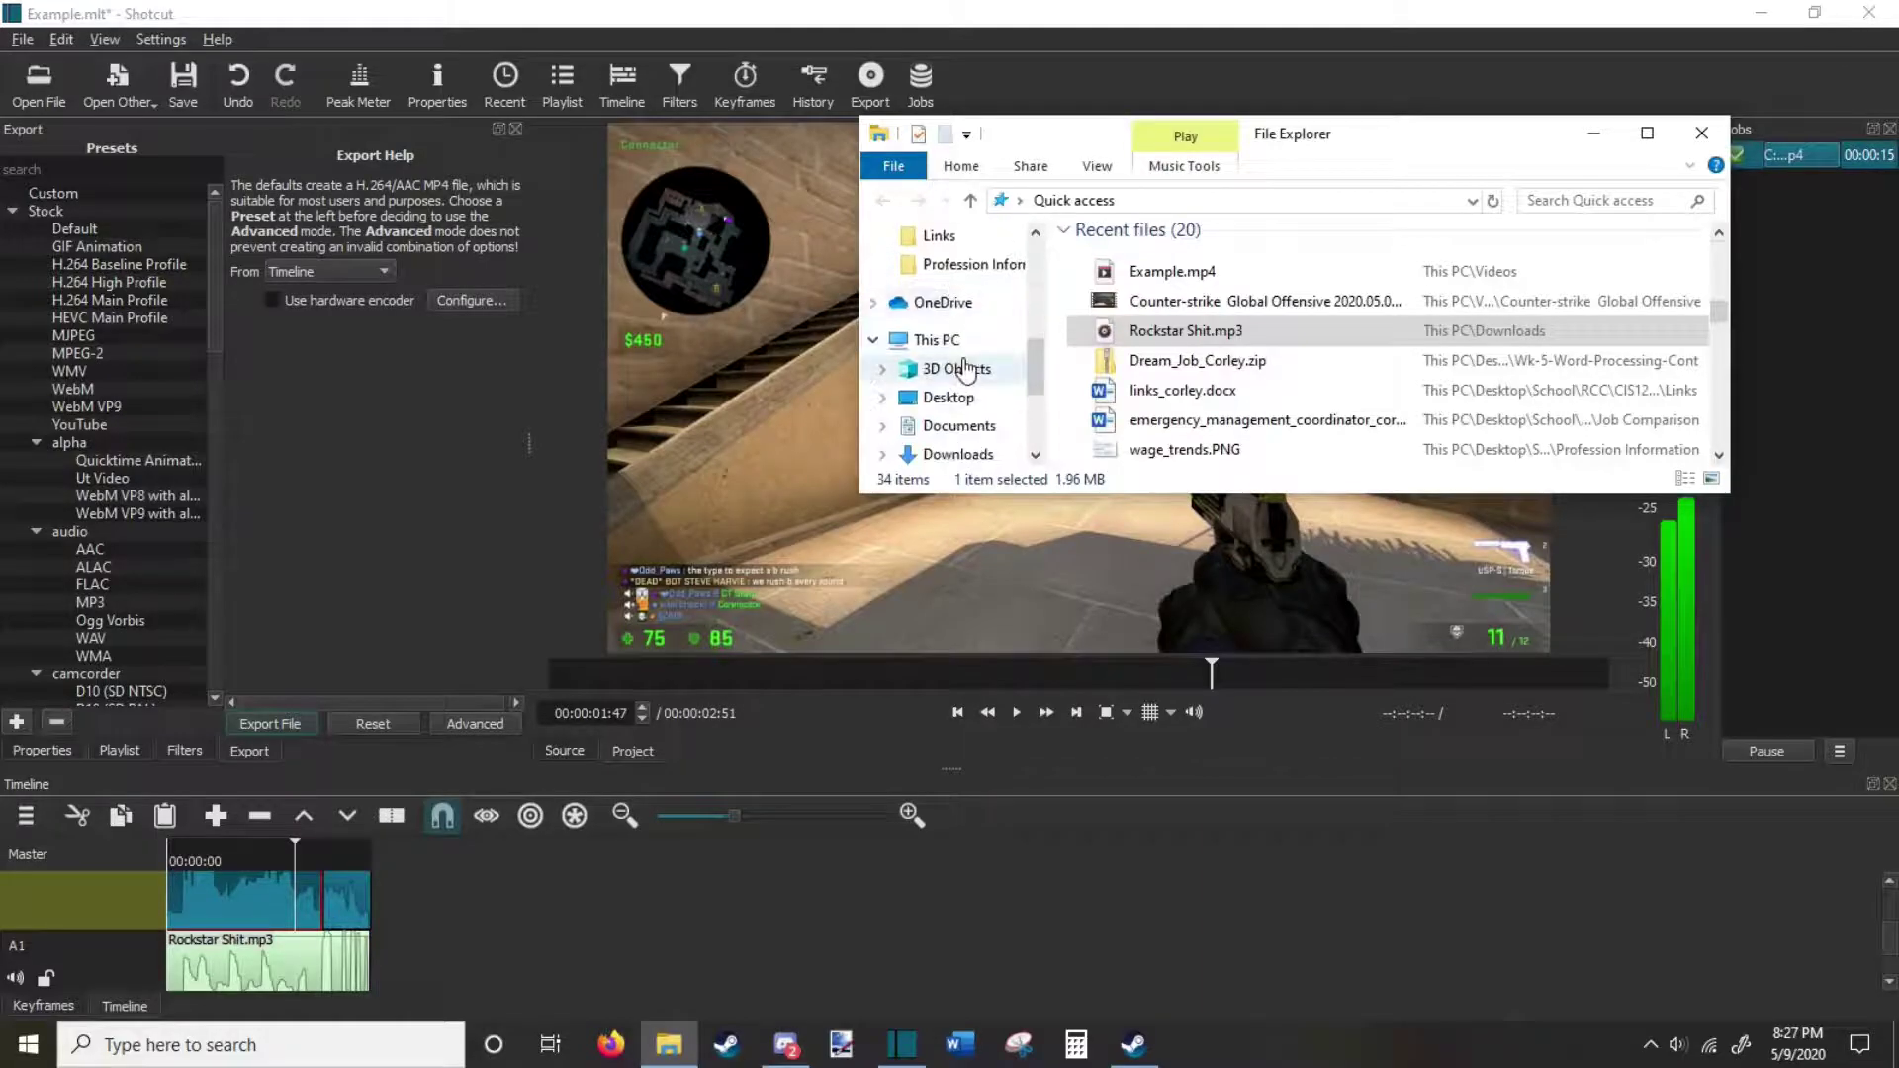
left_click_drag(1031, 357, 1043, 397)
left_click(966, 417)
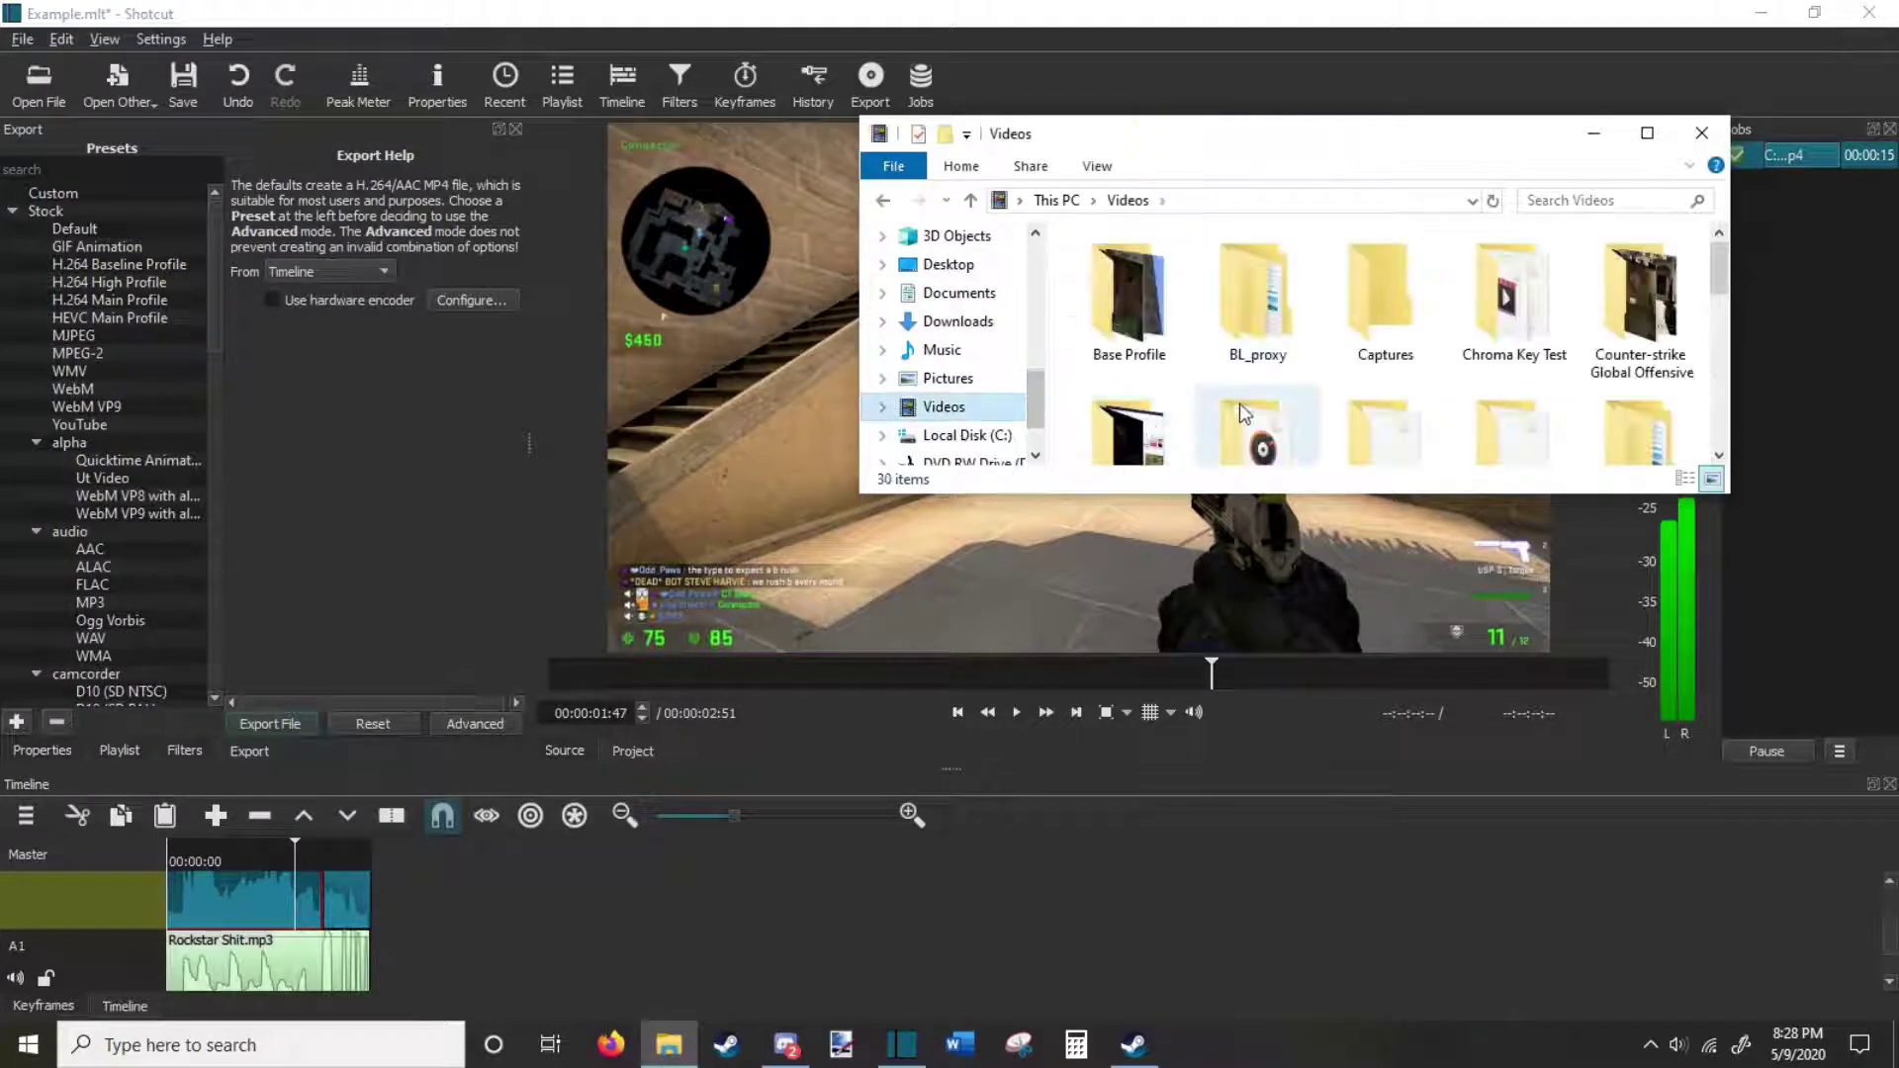
left_click_drag(1720, 267, 1731, 441)
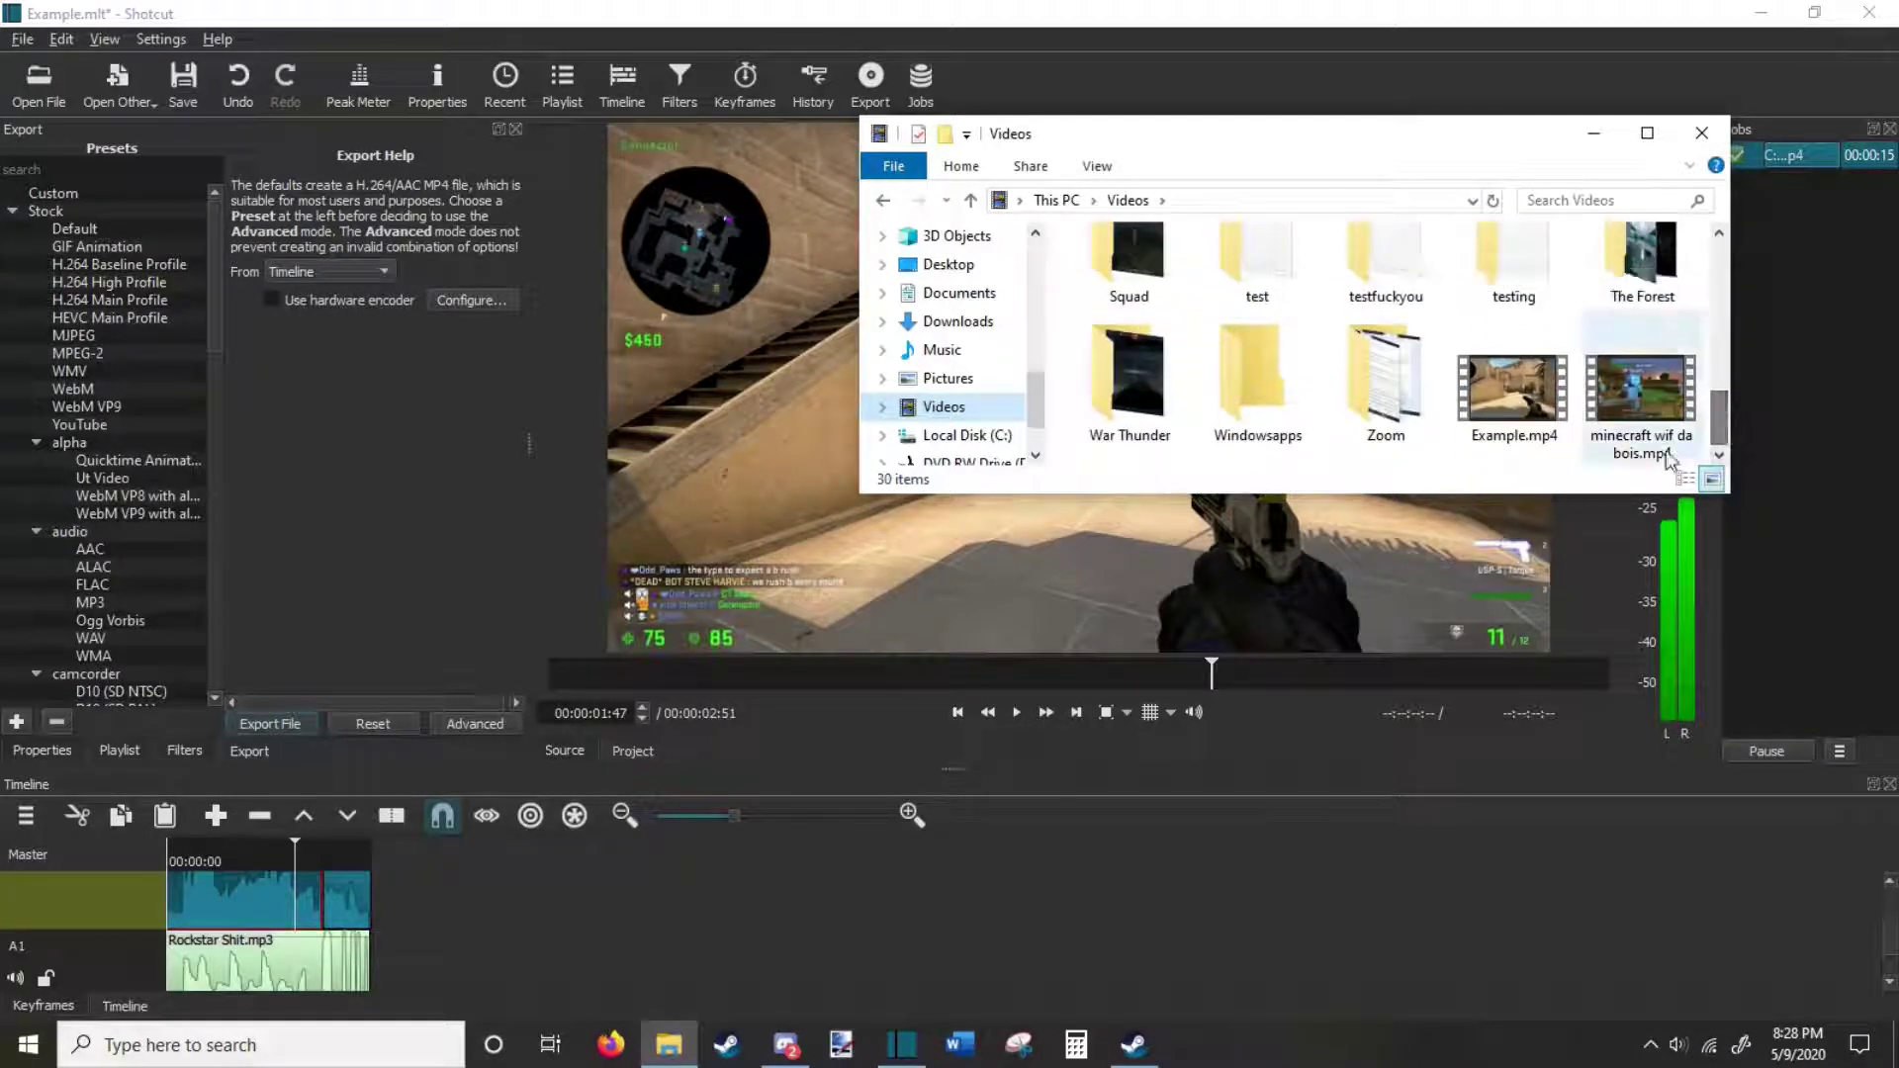
left_click(1543, 377)
double_click(1544, 385)
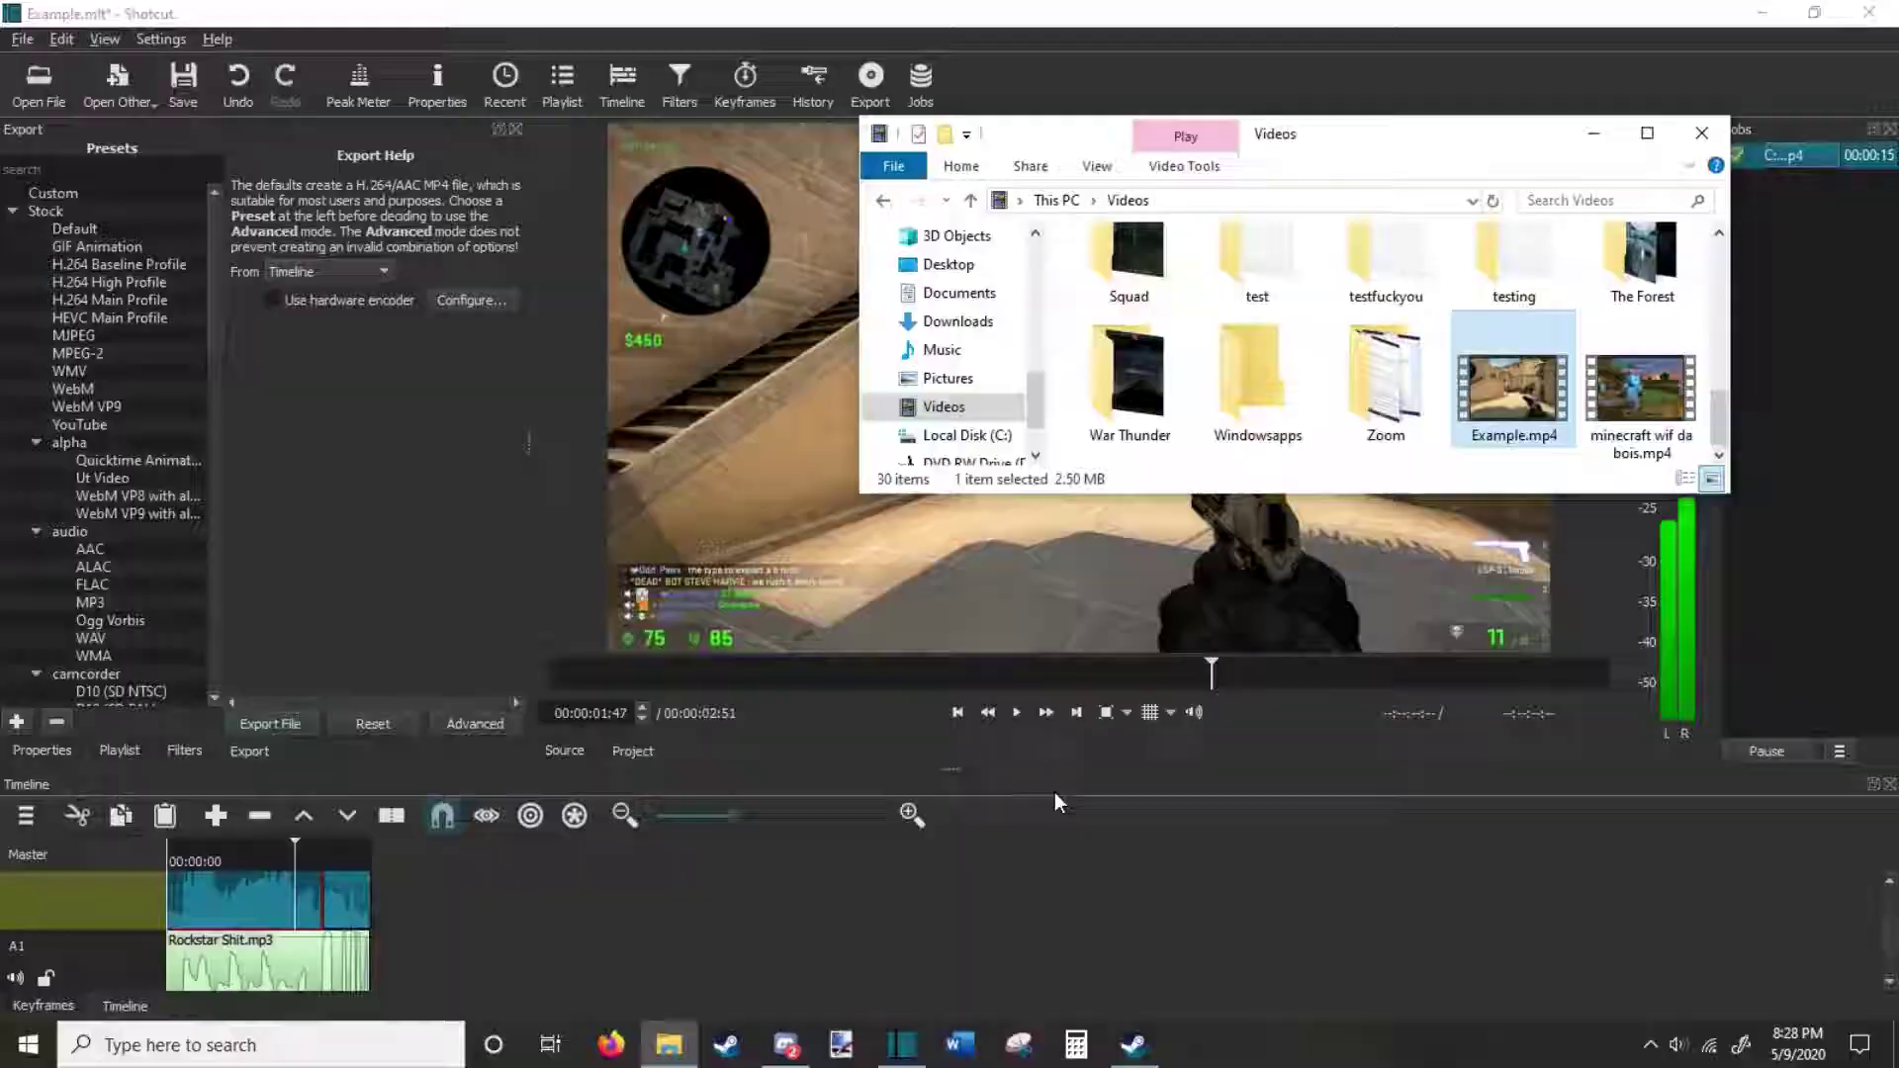
left_click(980, 906)
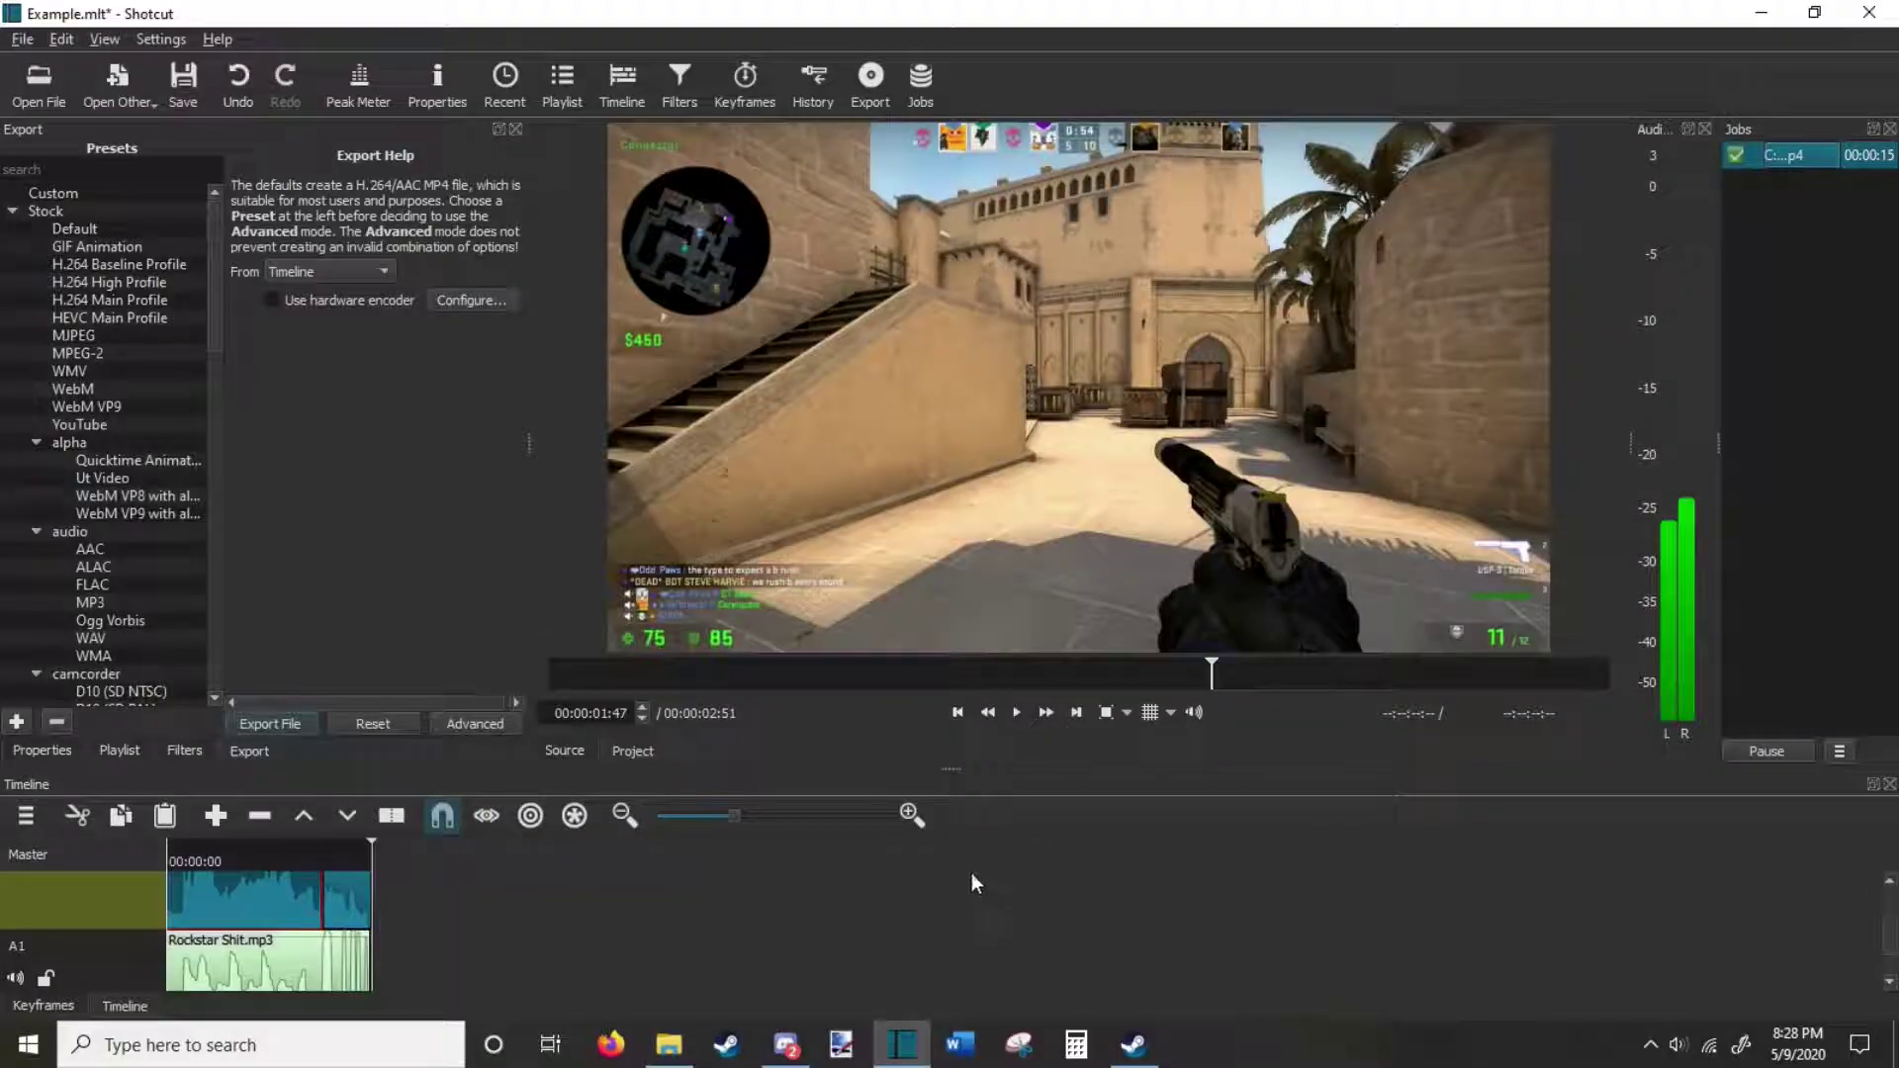